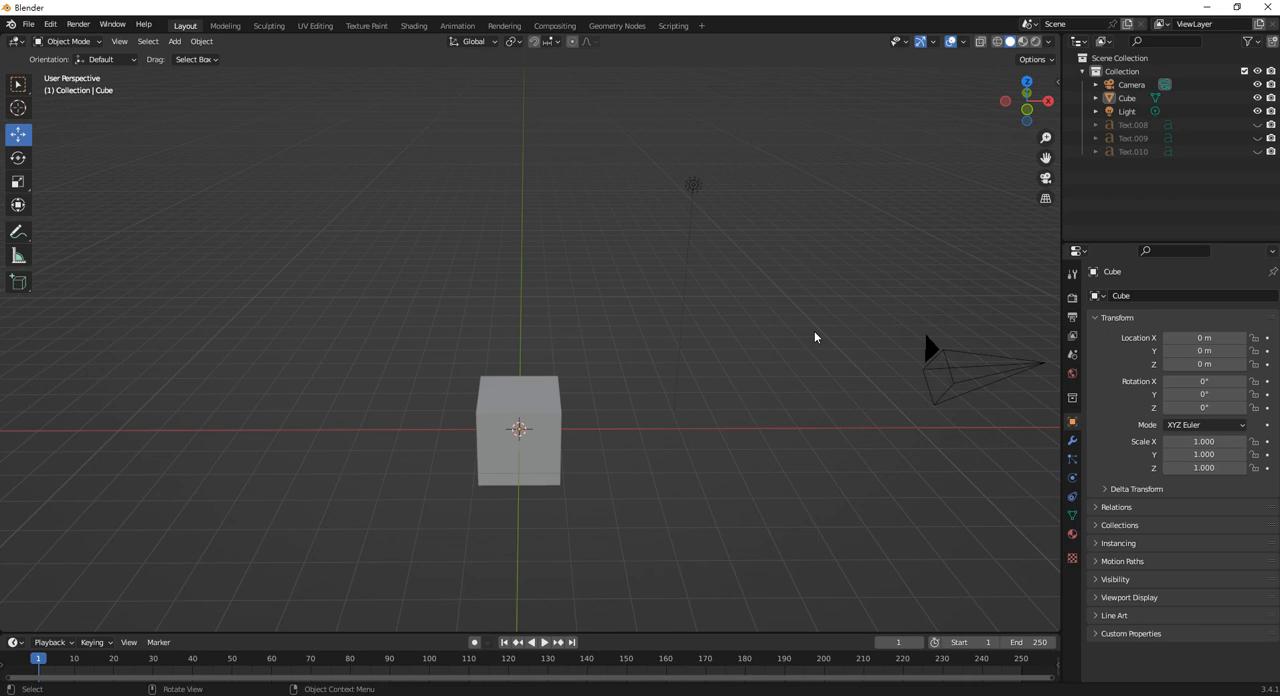
Select the default cube in the scene.
middle_click_drag(689, 397, 500, 338)
left_click(600, 362)
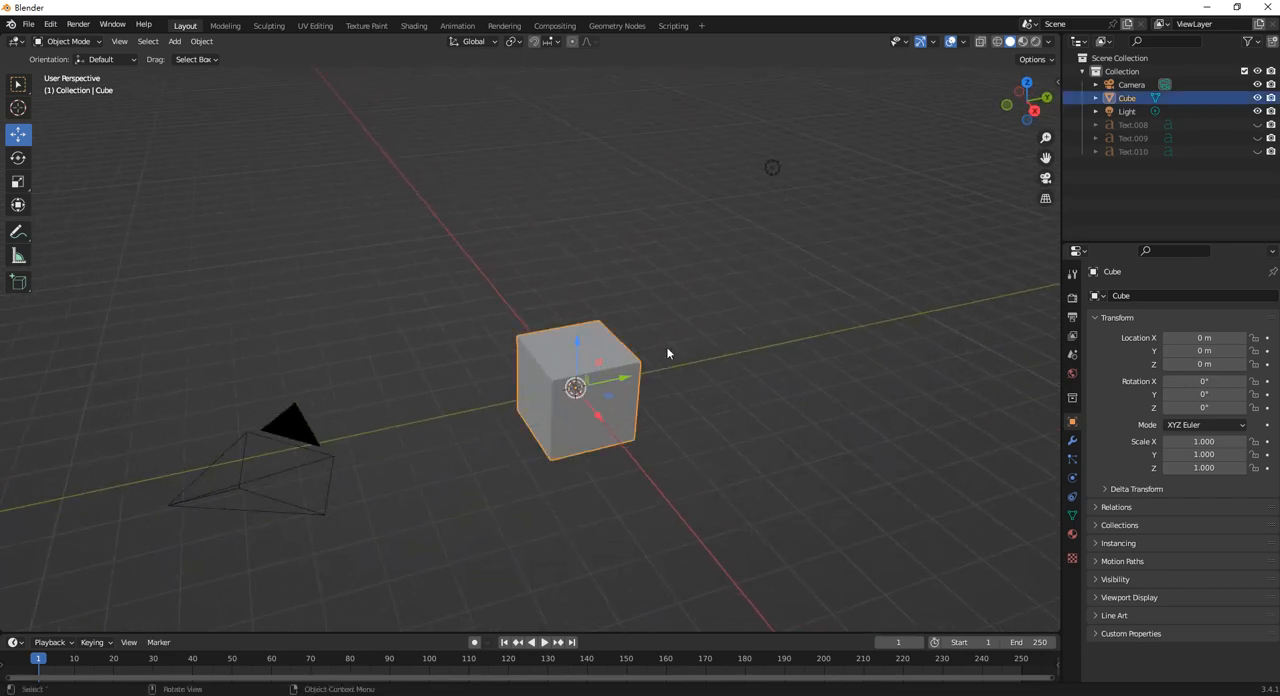
scroll(521, 337, "down", 2)
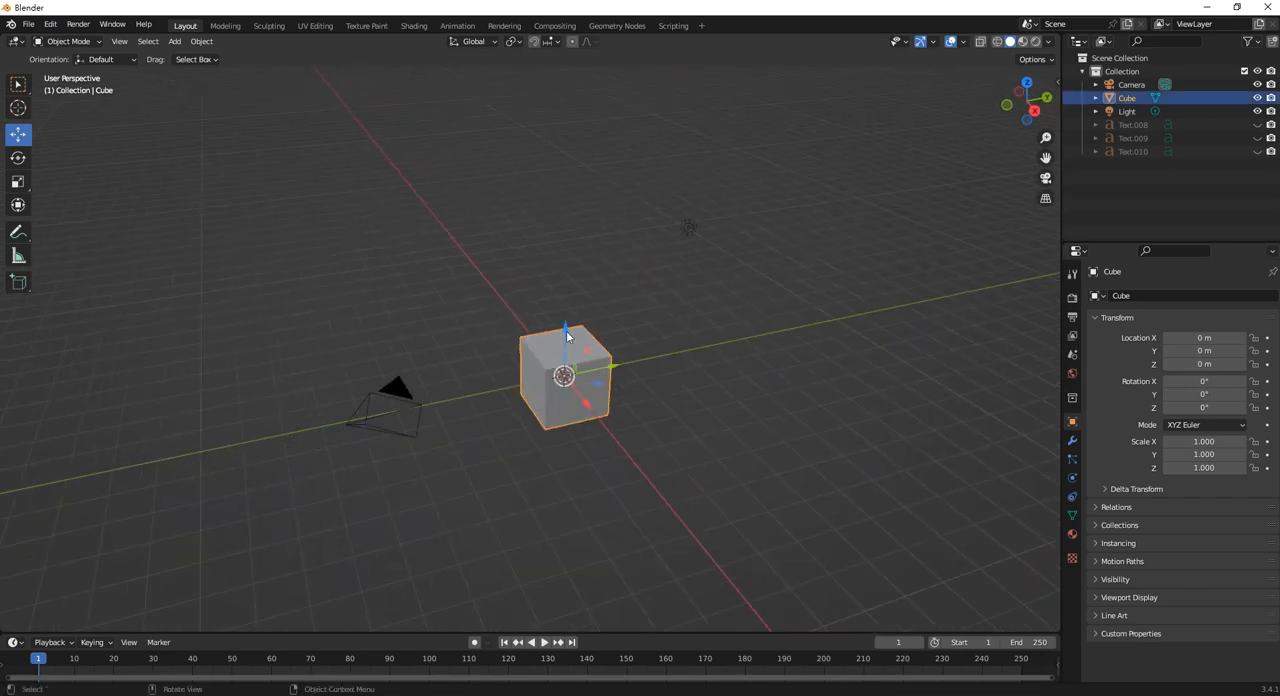
scroll(600, 352, "up", 3)
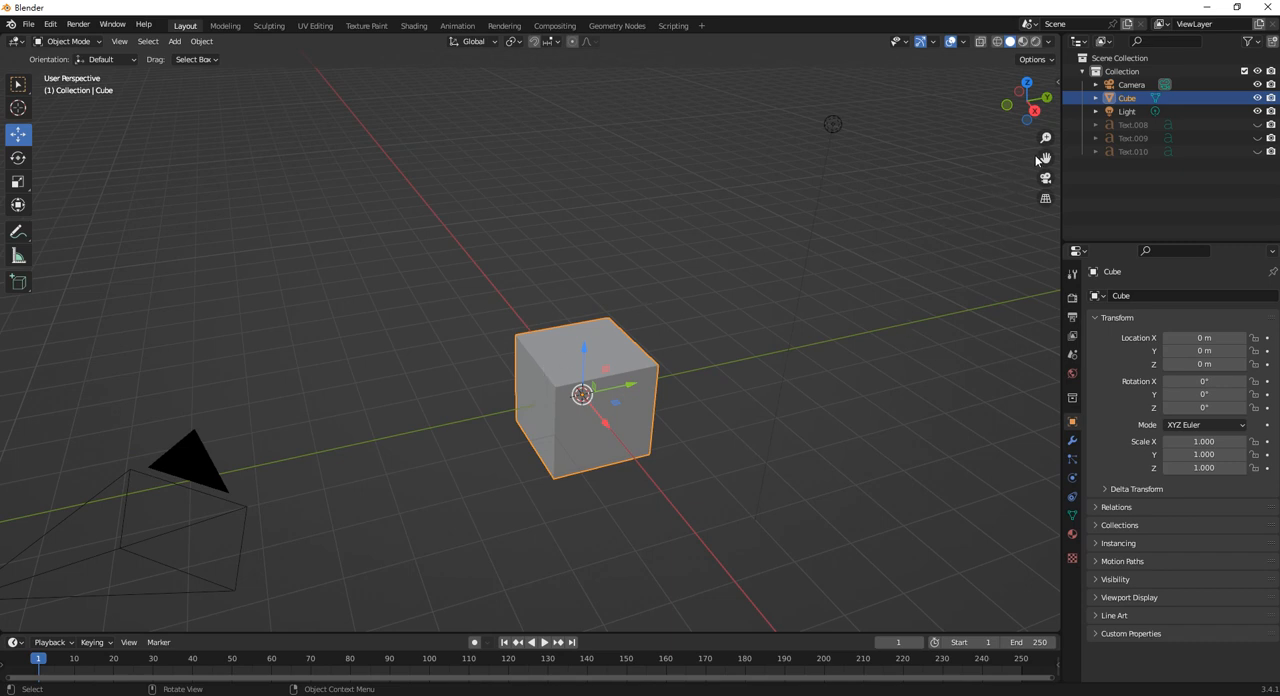
Start the Shortcut VUr on-screen key display.
key("n")
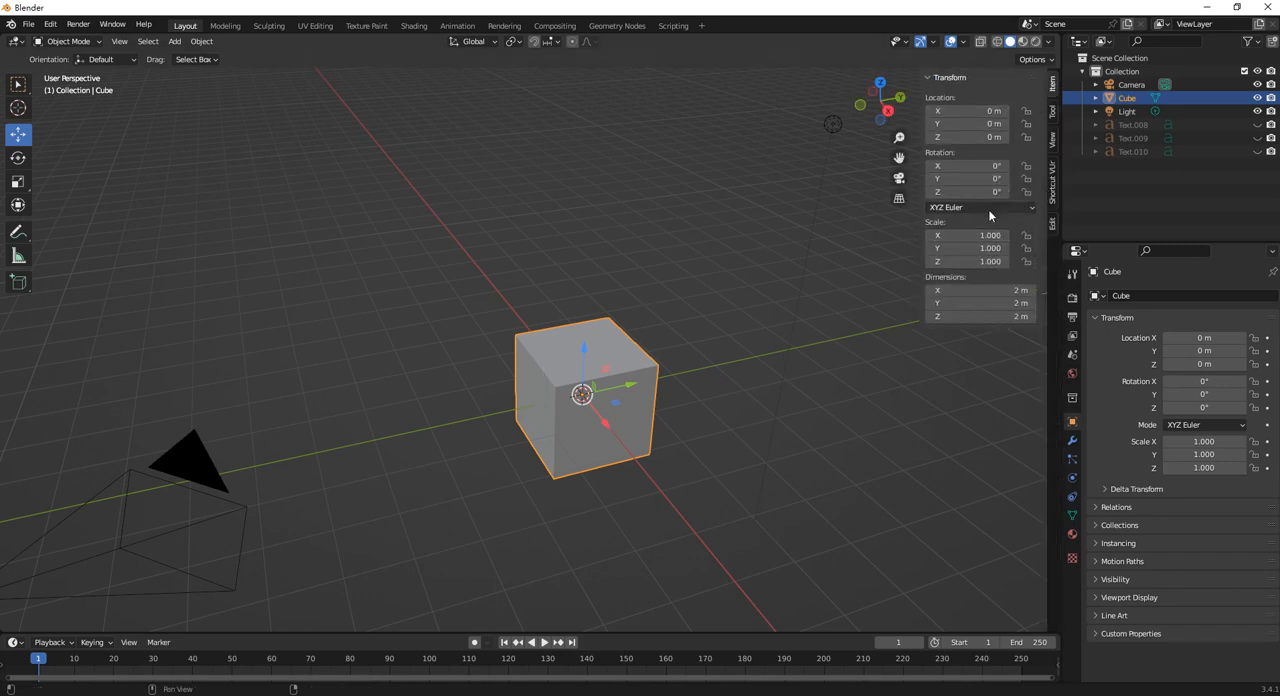
left_click(1053, 182)
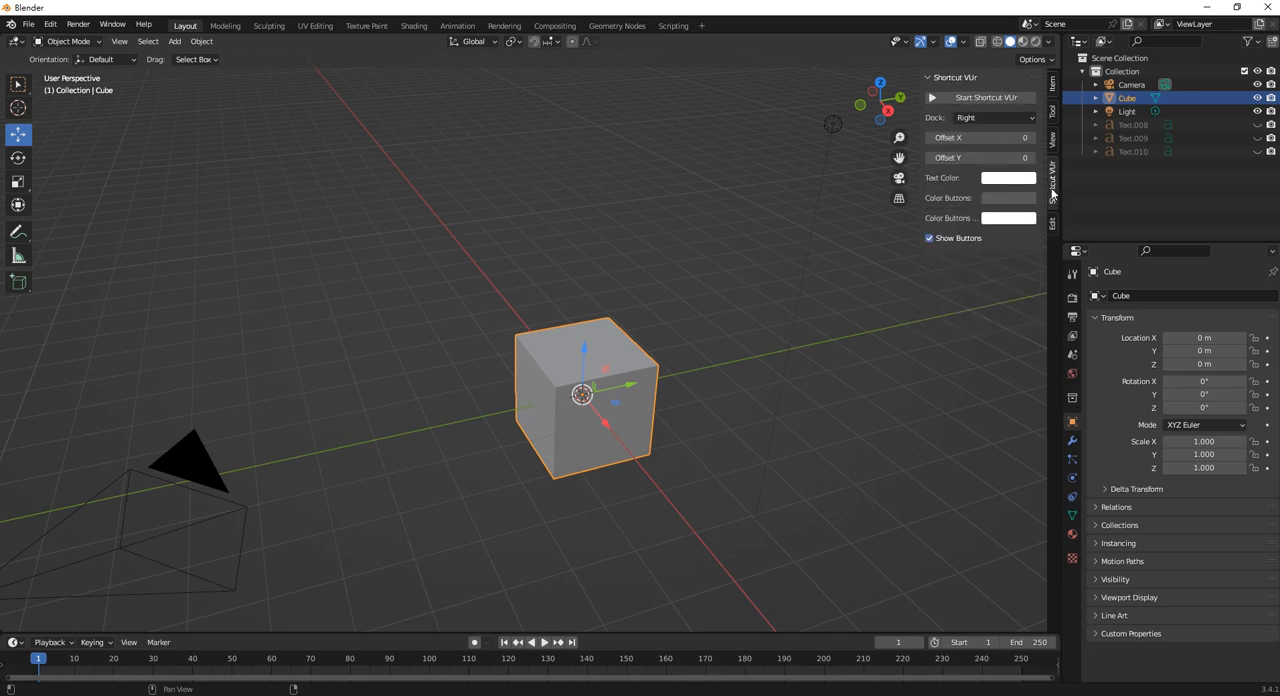
left_click(1004, 97)
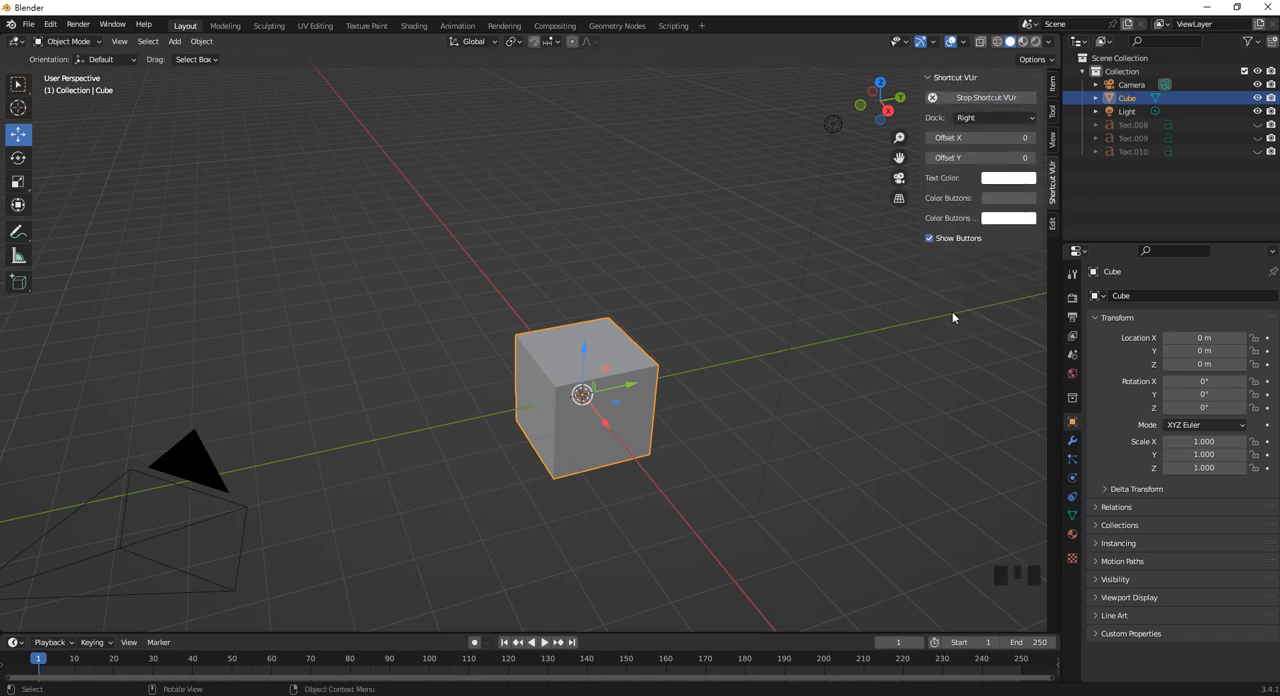
Stretch the cube into a long bar, with a scale of about 1.12 in X and Z and 6.63 in Y.
left_click(746, 277)
left_click(568, 338)
middle_click_drag(568, 338, 597, 390)
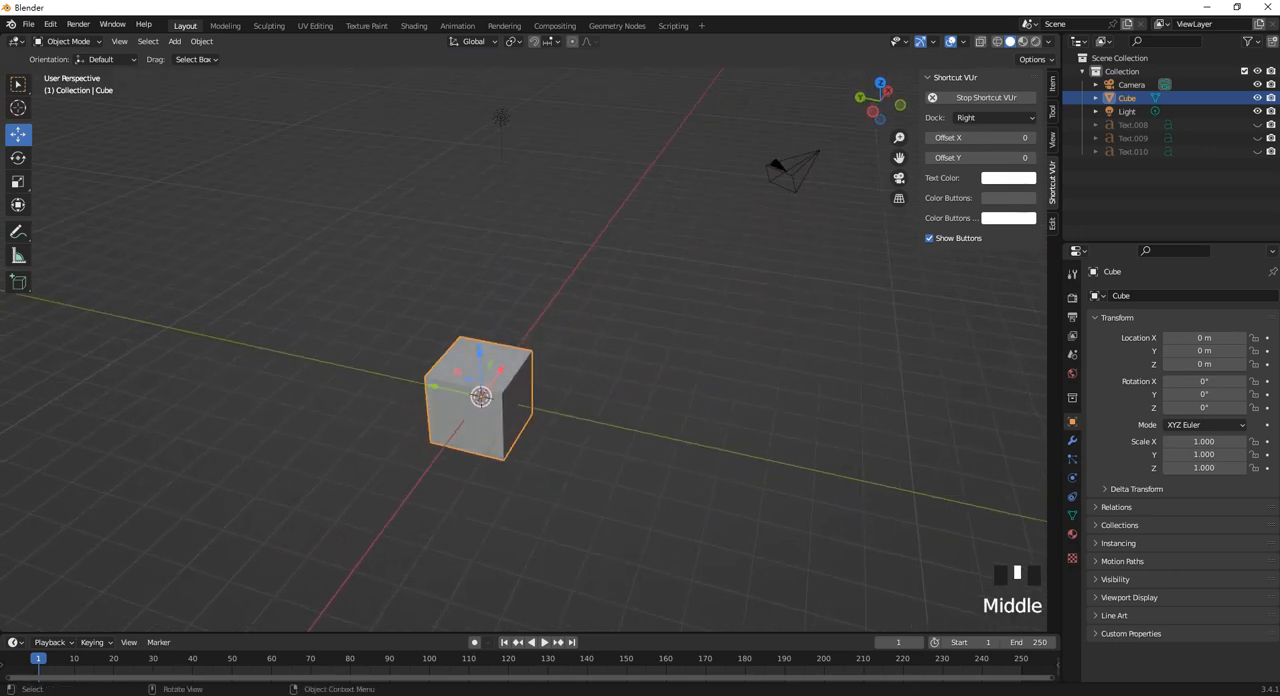
key("s")
key("y")
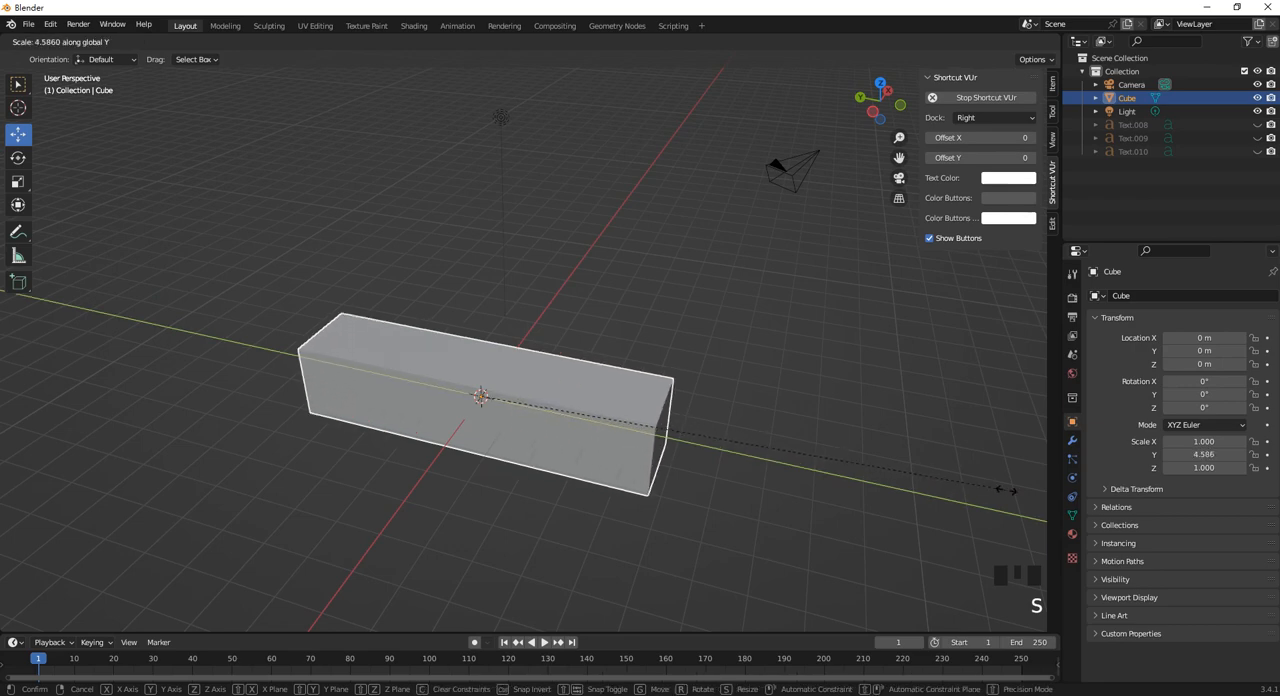
left_click(893, 467)
key("s")
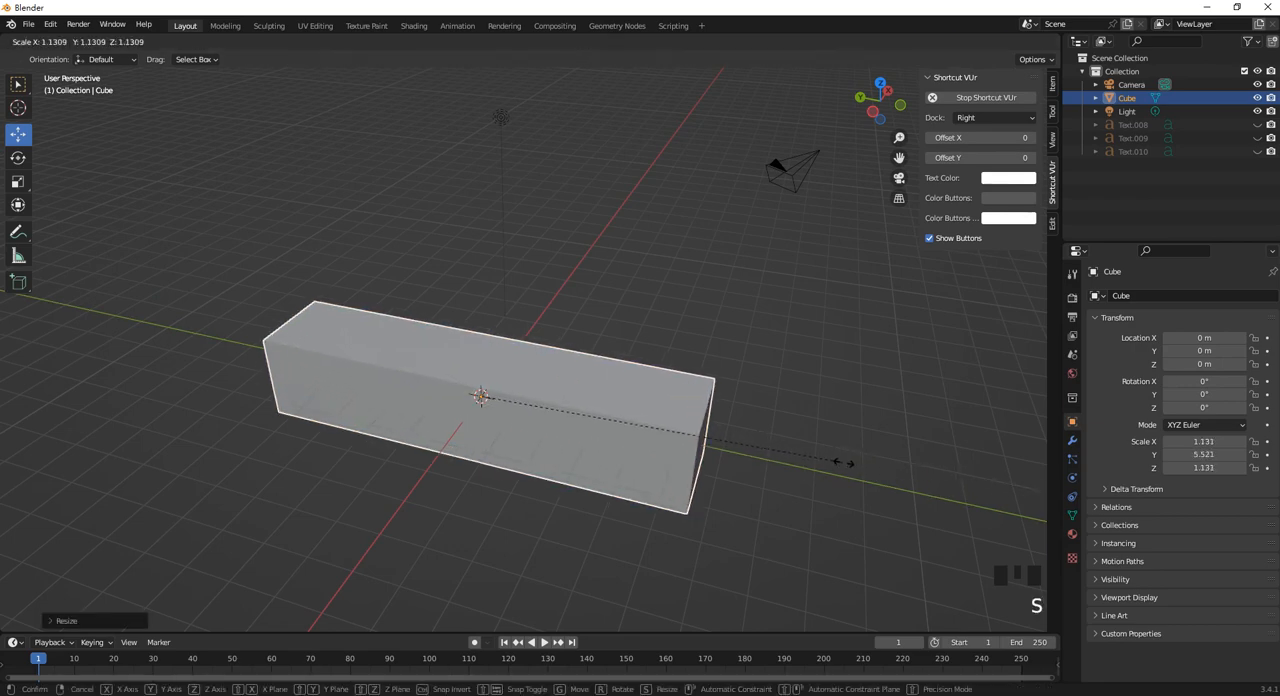
left_click(840, 465)
key("s")
key("y")
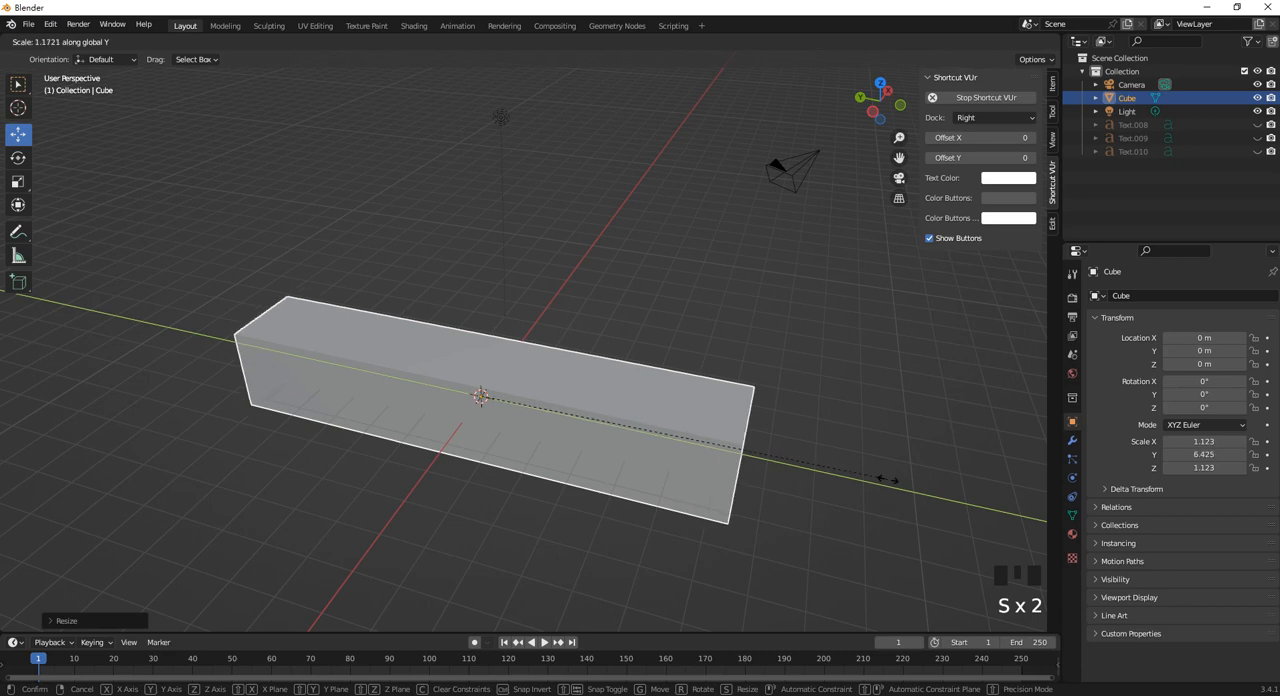
left_click(893, 467)
Display the viewport in wireframe shading.
middle_click_drag(893, 467, 527, 378)
left_click(579, 358)
mouse_move(457, 410)
middle_mouse_down()
mouse_move(411, 383)
mouse_move(588, 366)
mouse_move(631, 374)
mouse_move(591, 374)
mouse_move(623, 381)
middle_mouse_up()
key("z")
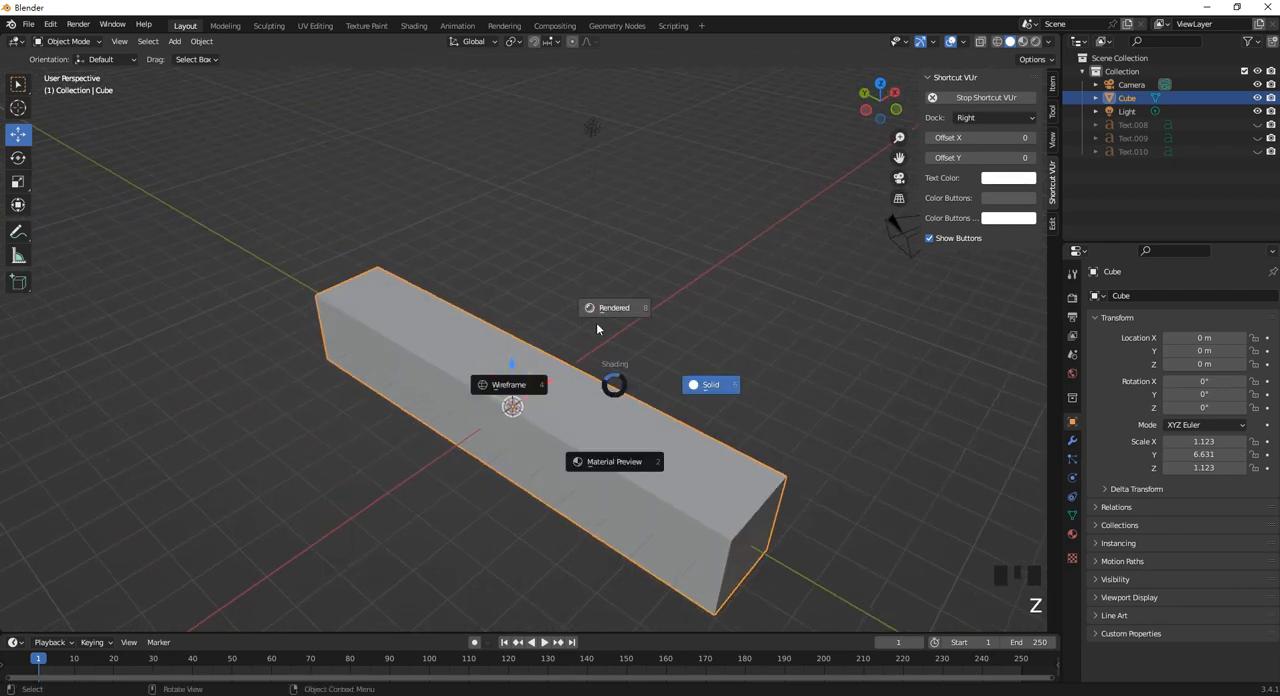
left_click(525, 392)
middle_click_drag(596, 384, 610, 391)
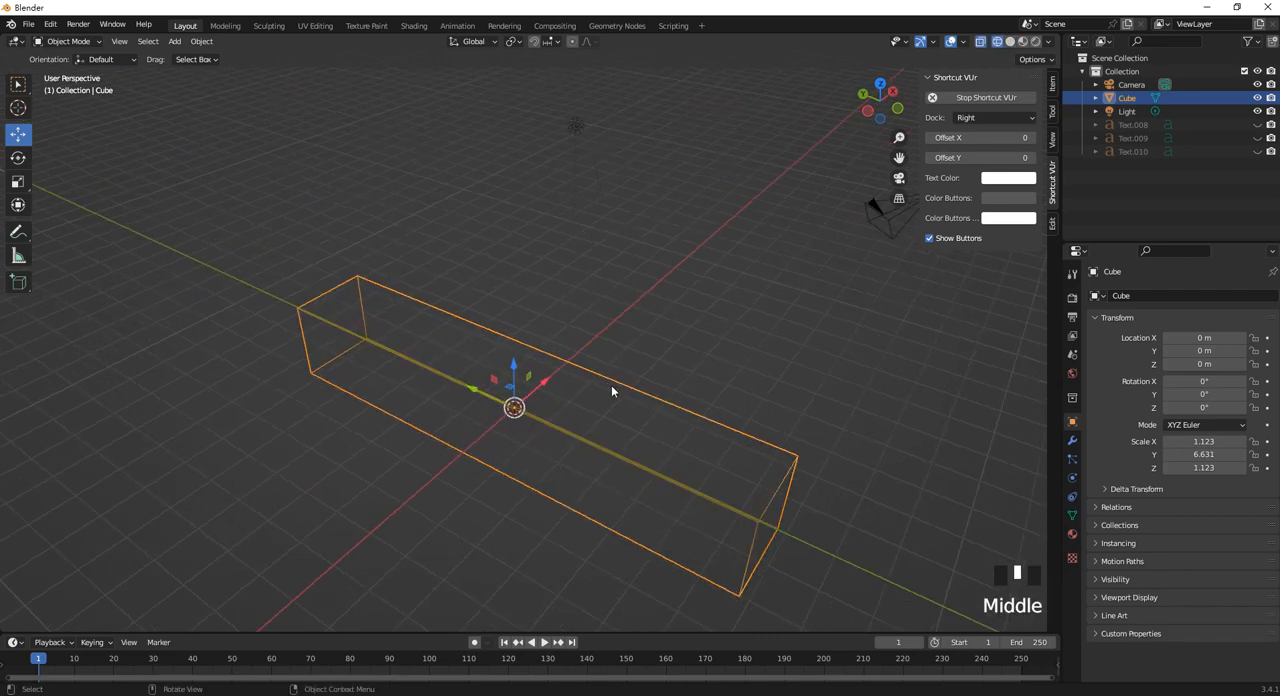
Add seven evenly spaced loop cuts across the bar's length in Edit Mode, using edge selection.
key("Tab")
left_click(127, 41)
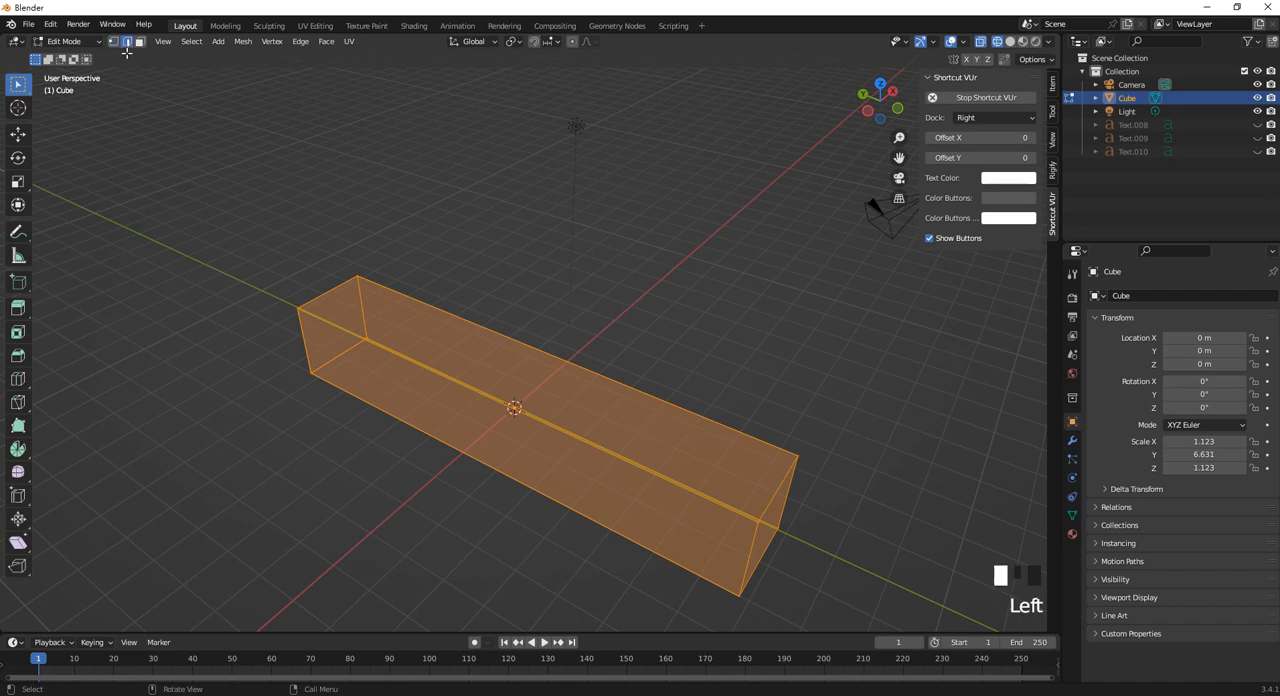
key("ctrl+r")
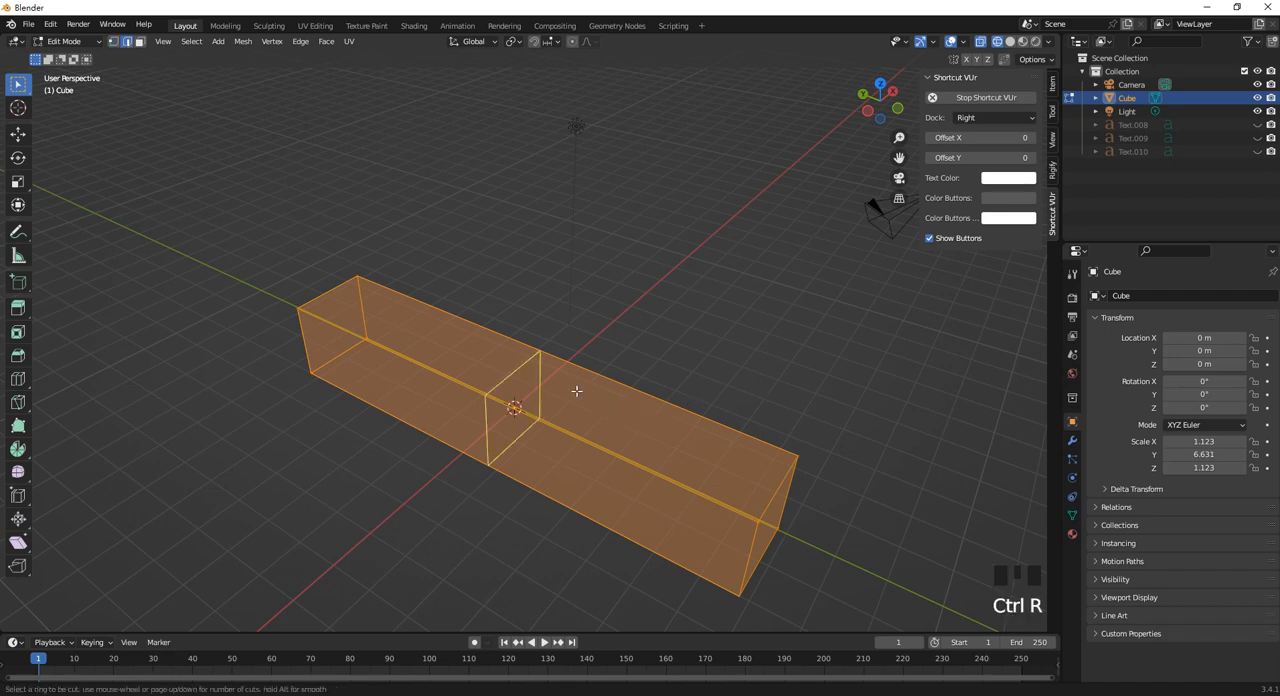
scroll(580, 391, "up", 9)
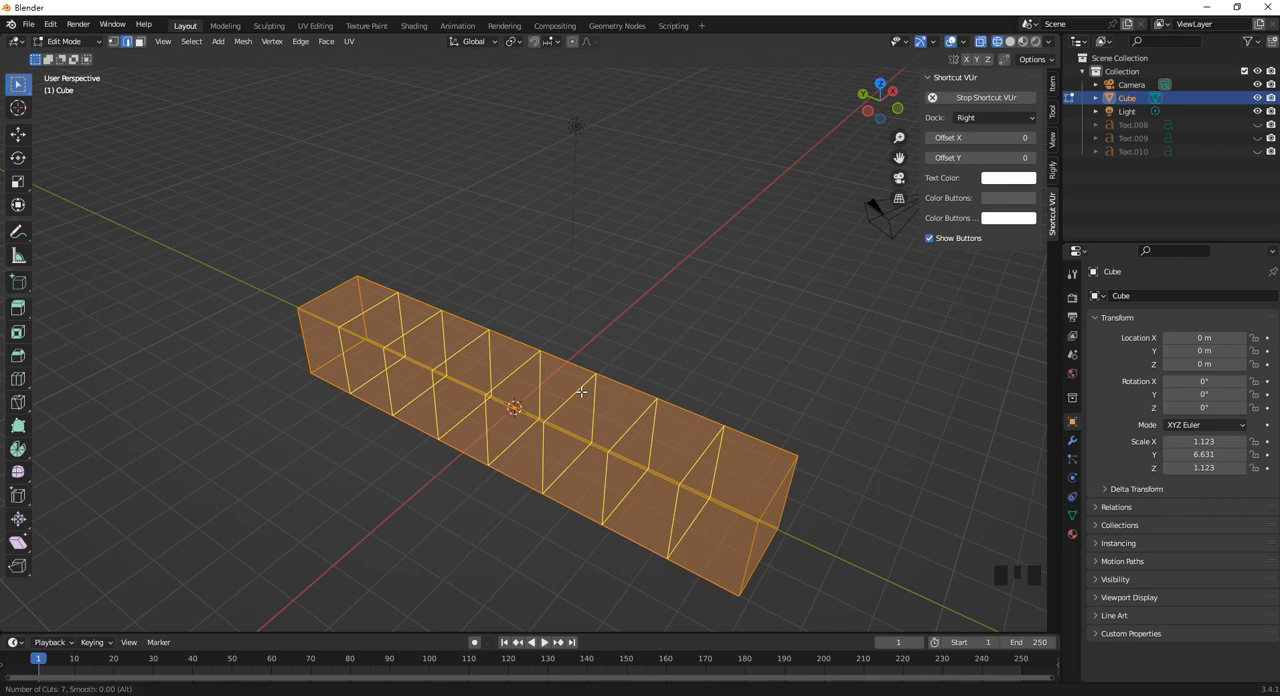
left_click(581, 392)
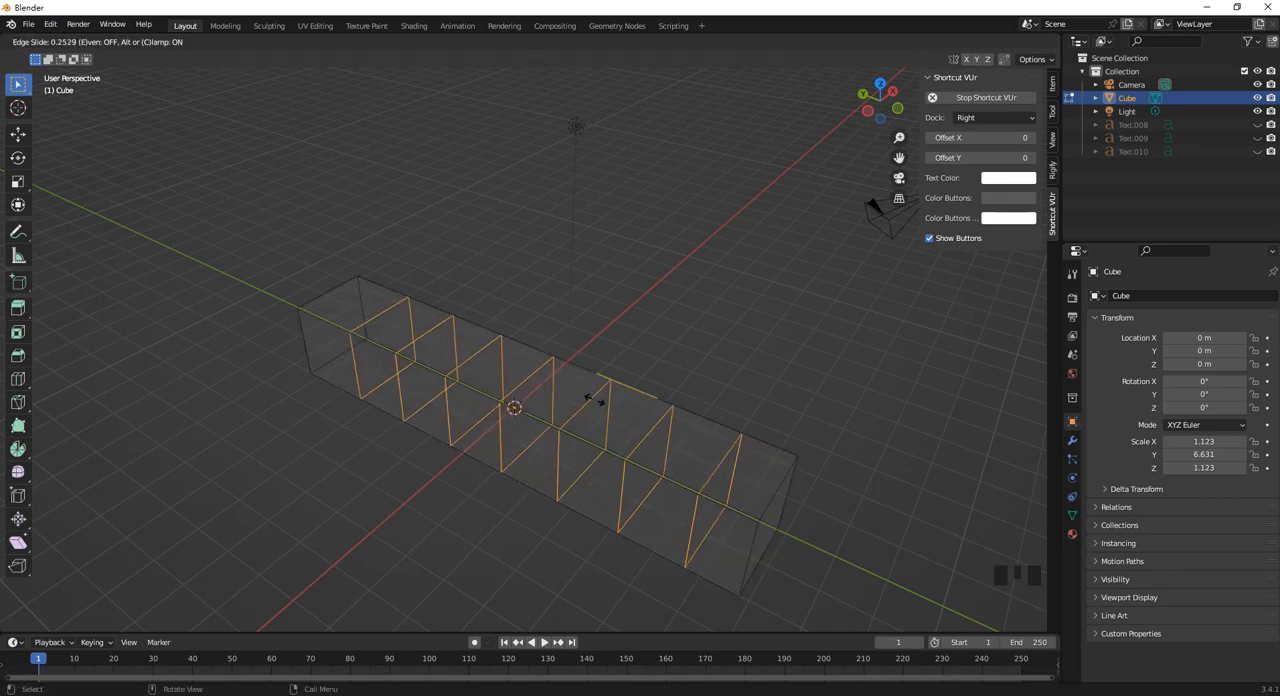
left_click(600, 394)
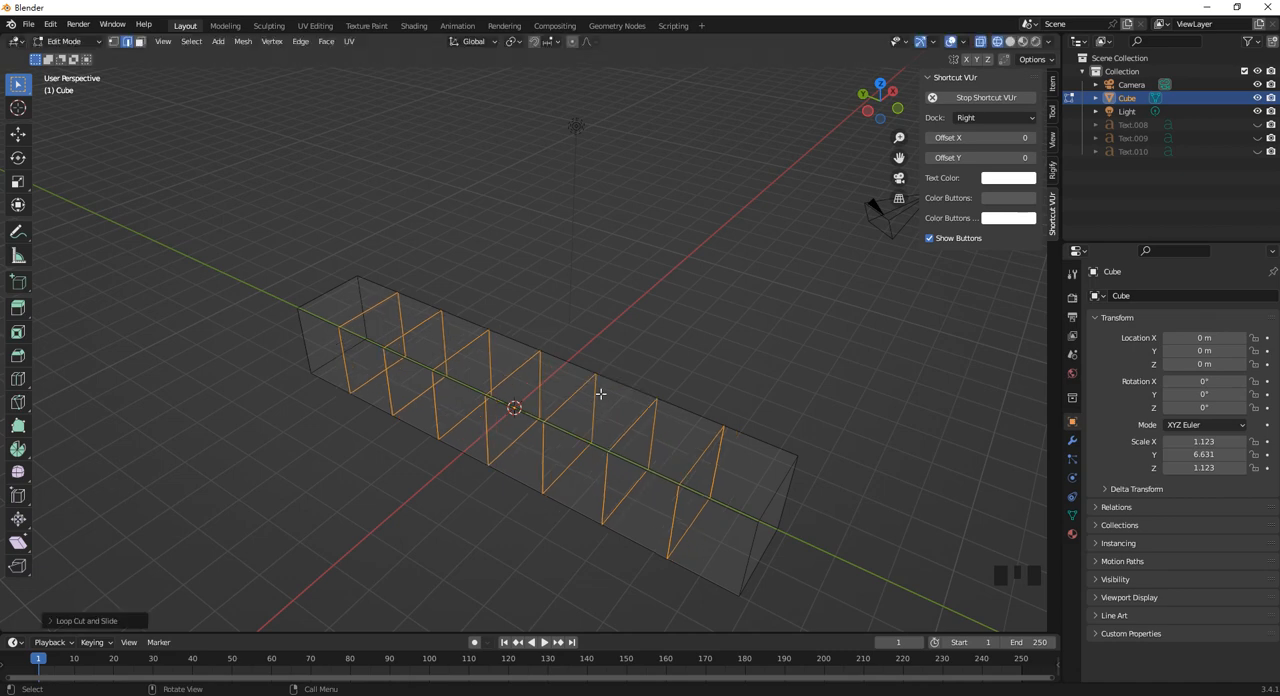
left_click(745, 358)
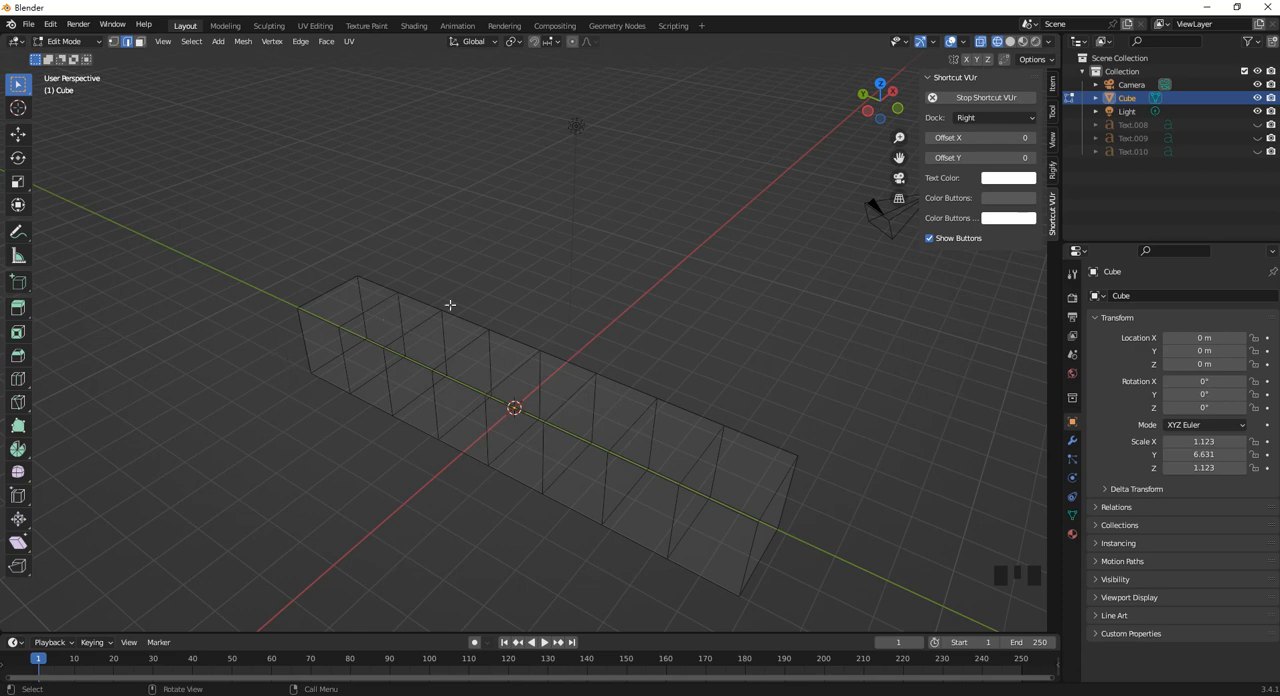
Add a second cube in Object Mode and move it beyond the bar's end, to about -8.12 m in Y.
middle_click_drag(774, 397, 634, 391)
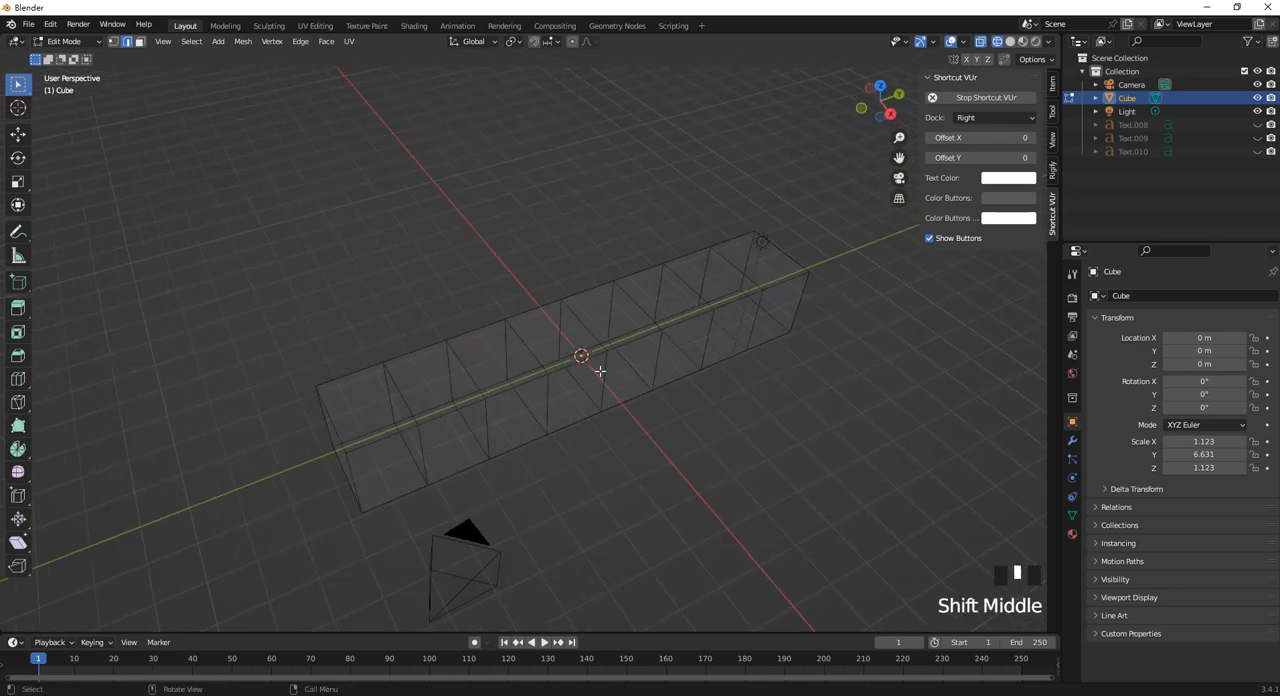
middle_click_drag(345, 435, 423, 408, "shift")
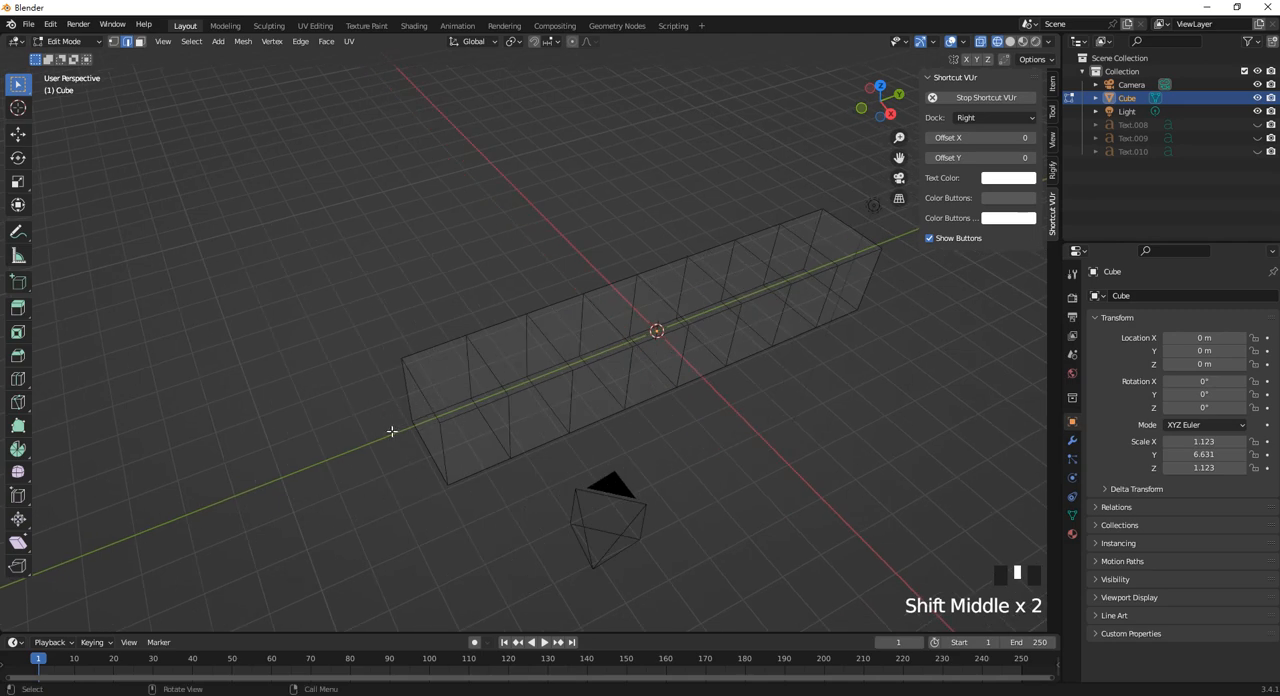
middle_click_drag(464, 405, 584, 356)
key("Tab")
left_click(397, 350)
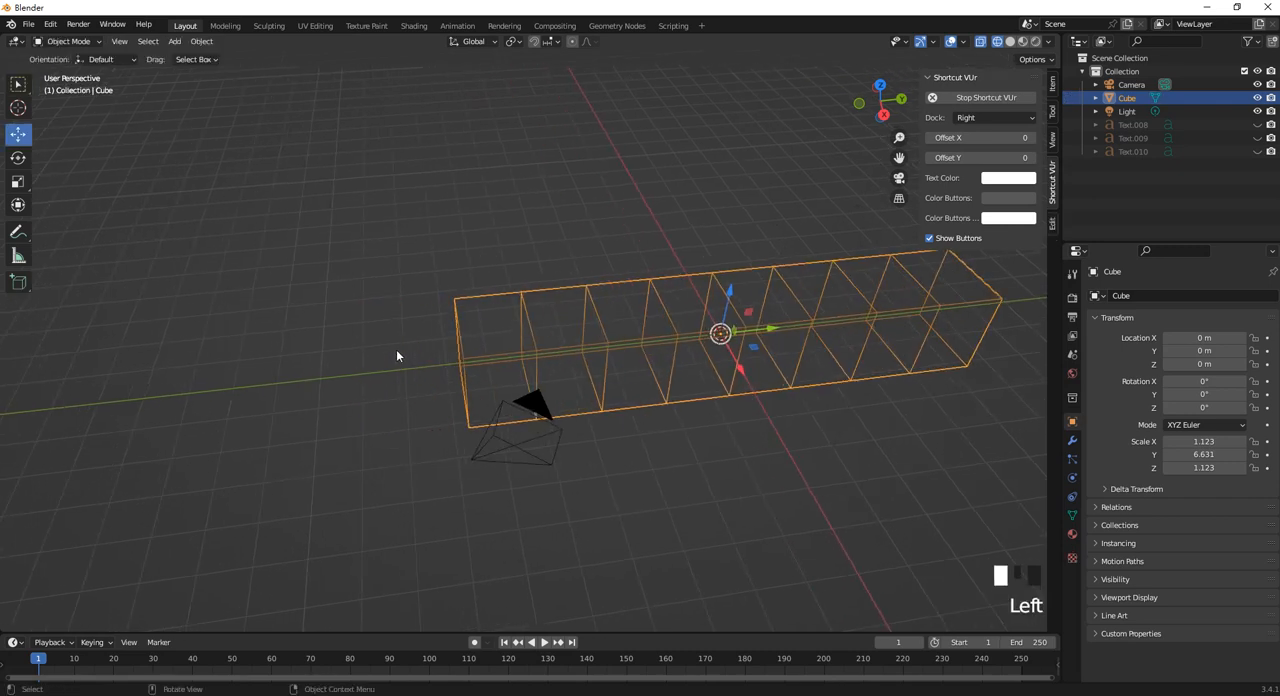
middle_click_drag(397, 350, 740, 360, "shift")
key("shift+a")
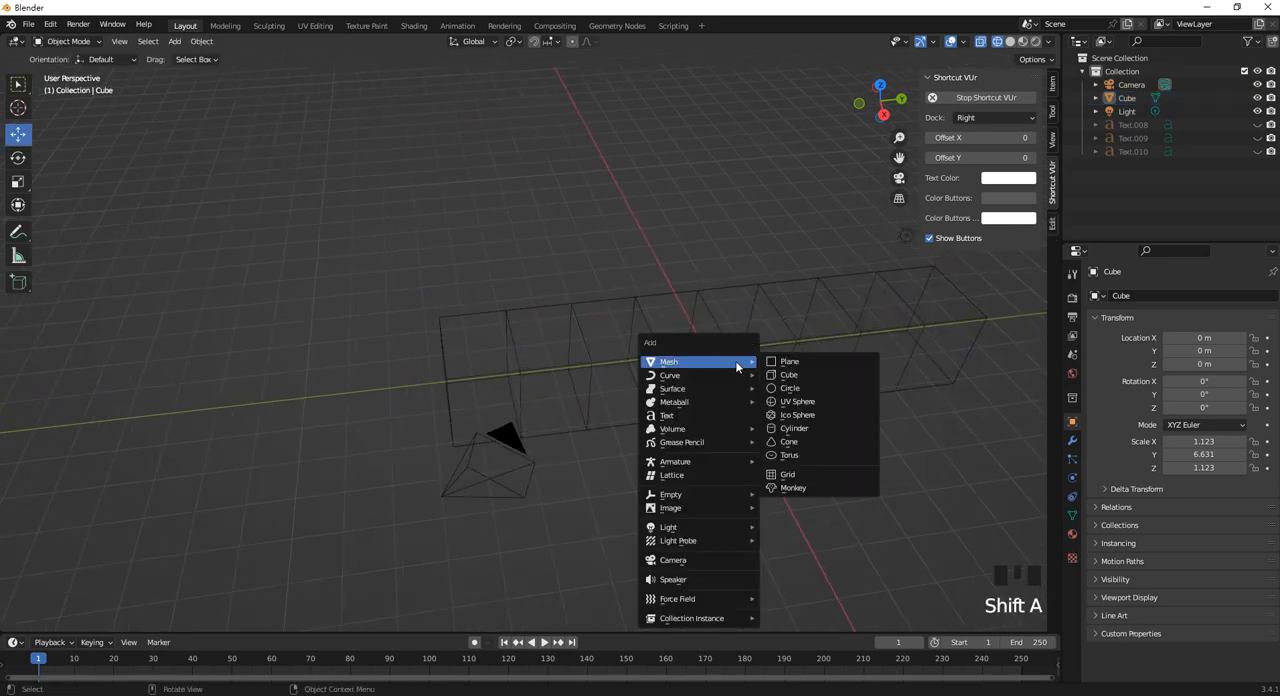
left_click(805, 377)
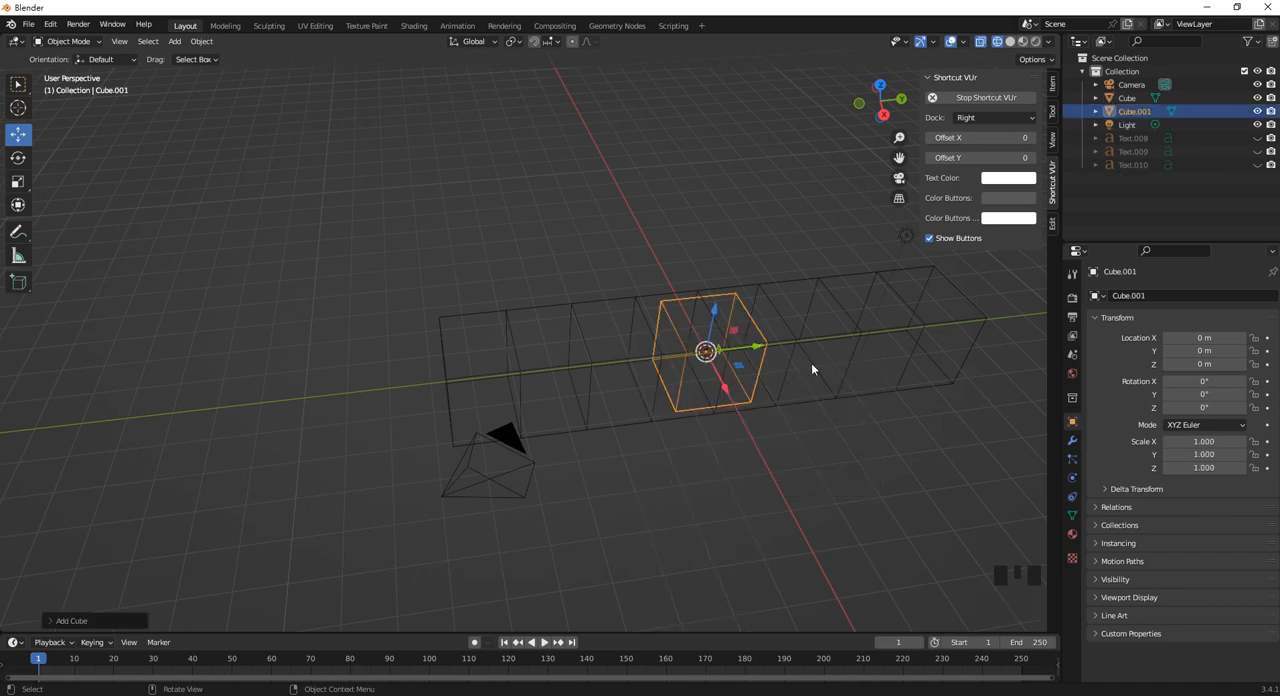
left_click_drag(760, 350, 372, 404)
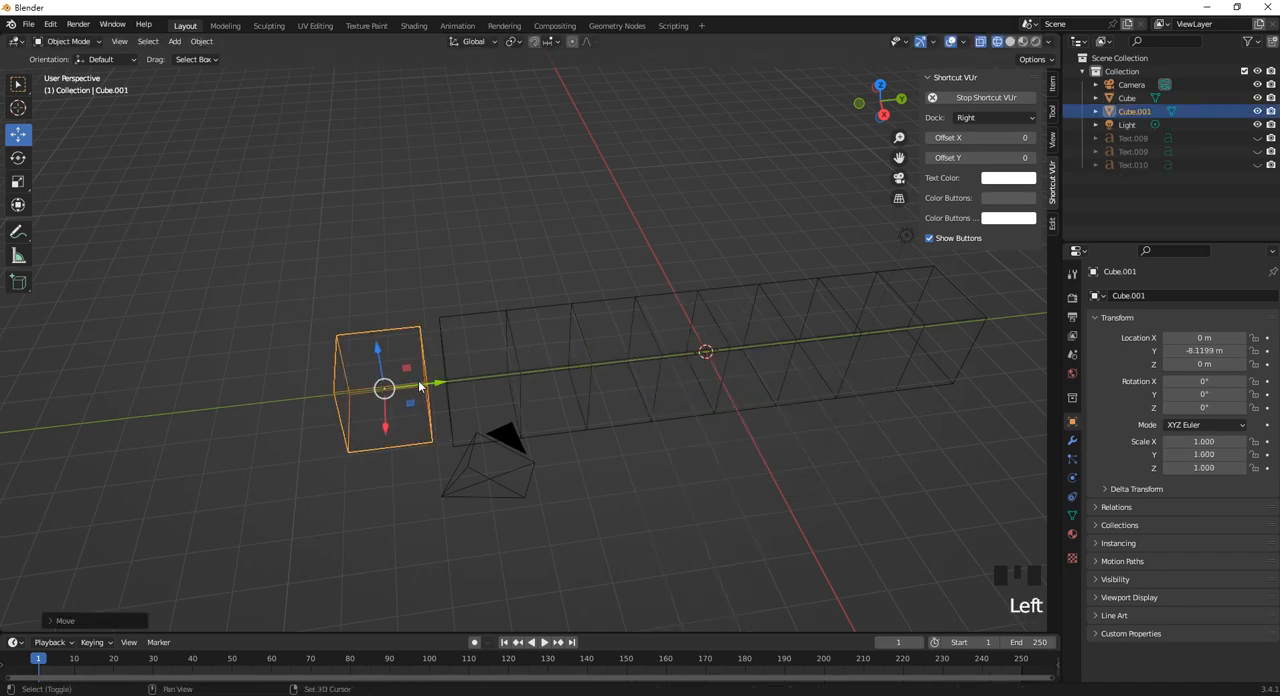
Scale the second cube to about -1.66 in Y and -0.56 in X, and shift it to about -8.66 m in Y.
middle_click_drag(372, 404, 465, 413, "shift")
key("s")
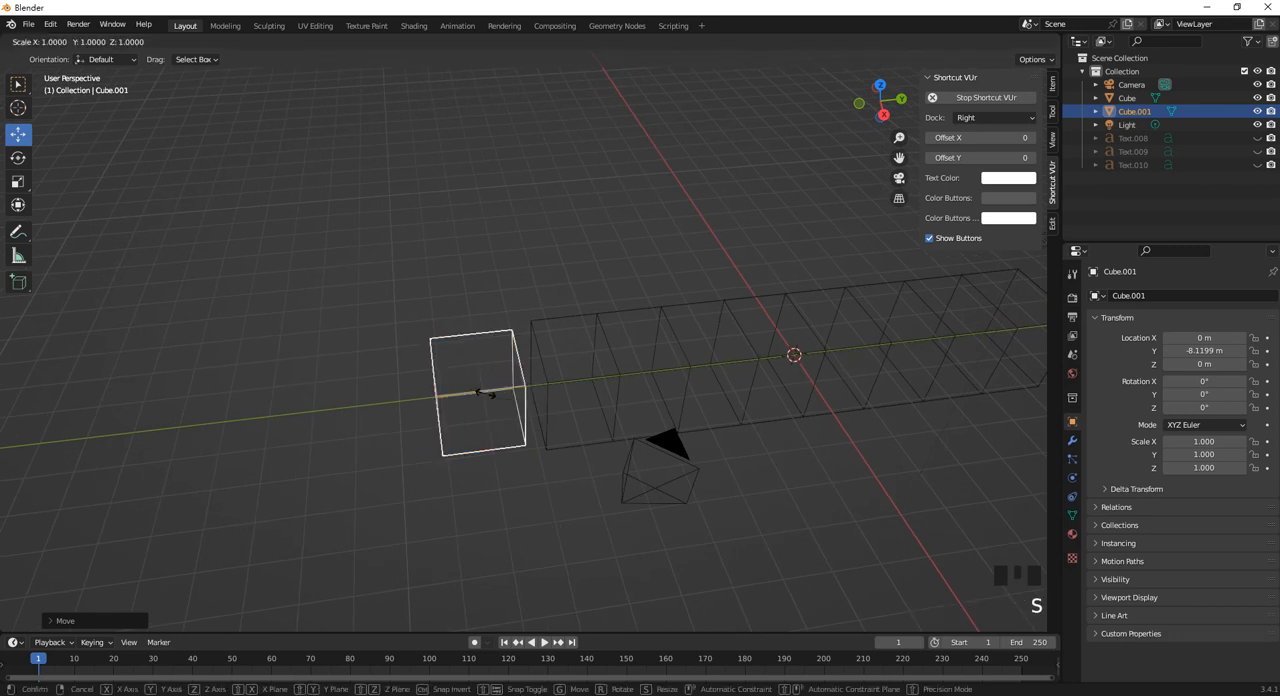
key("y")
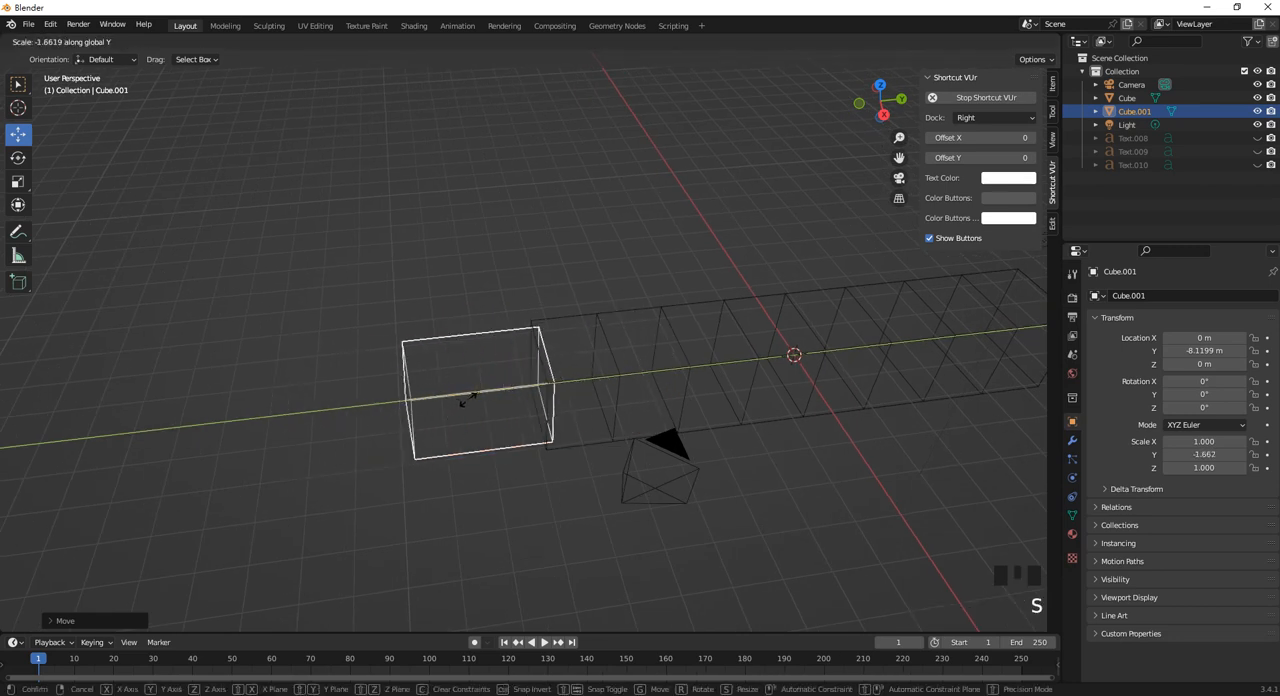
left_click(470, 402)
key("s")
key("x")
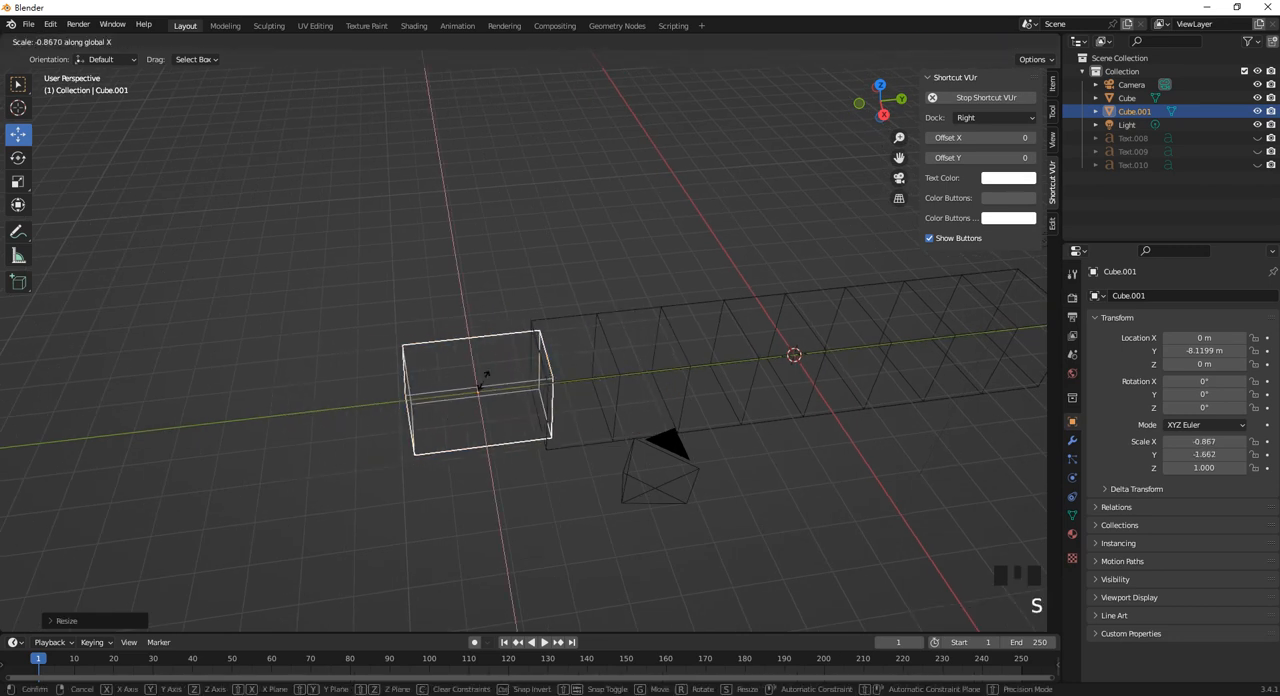
left_click(519, 393)
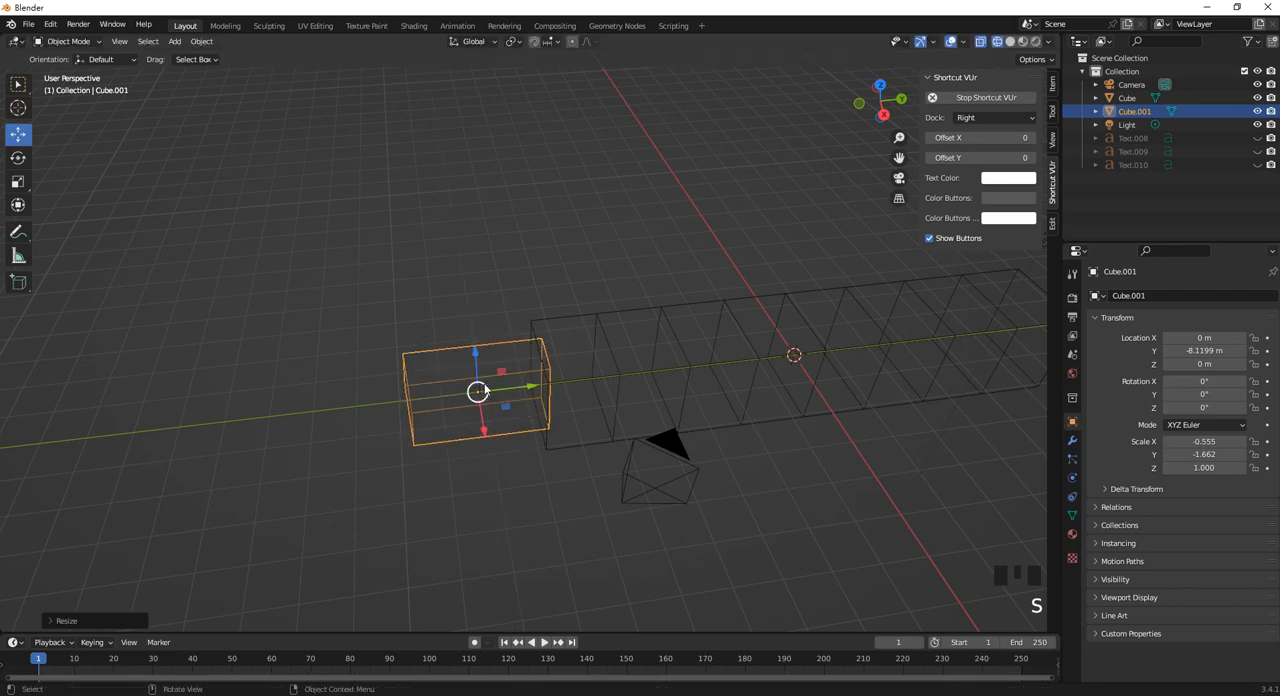
left_click_drag(519, 393, 496, 393)
Add two evenly spaced loop cuts across the second block's length in Edit Mode.
scroll(540, 420, "down", 2)
middle_click_drag(517, 440, 581, 389, "shift")
key("Tab")
scroll(571, 379, "up", 3)
key("ctrl+r")
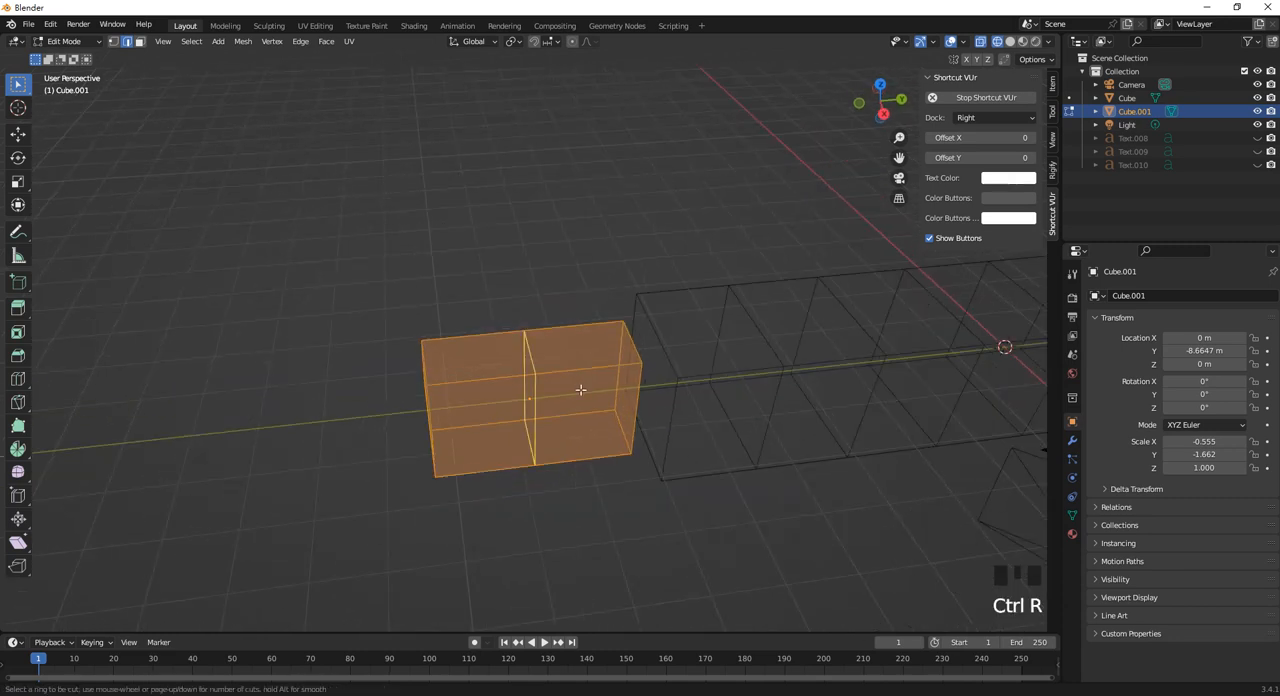
scroll(581, 389, "up", 1)
left_click(581, 389)
left_click(581, 389)
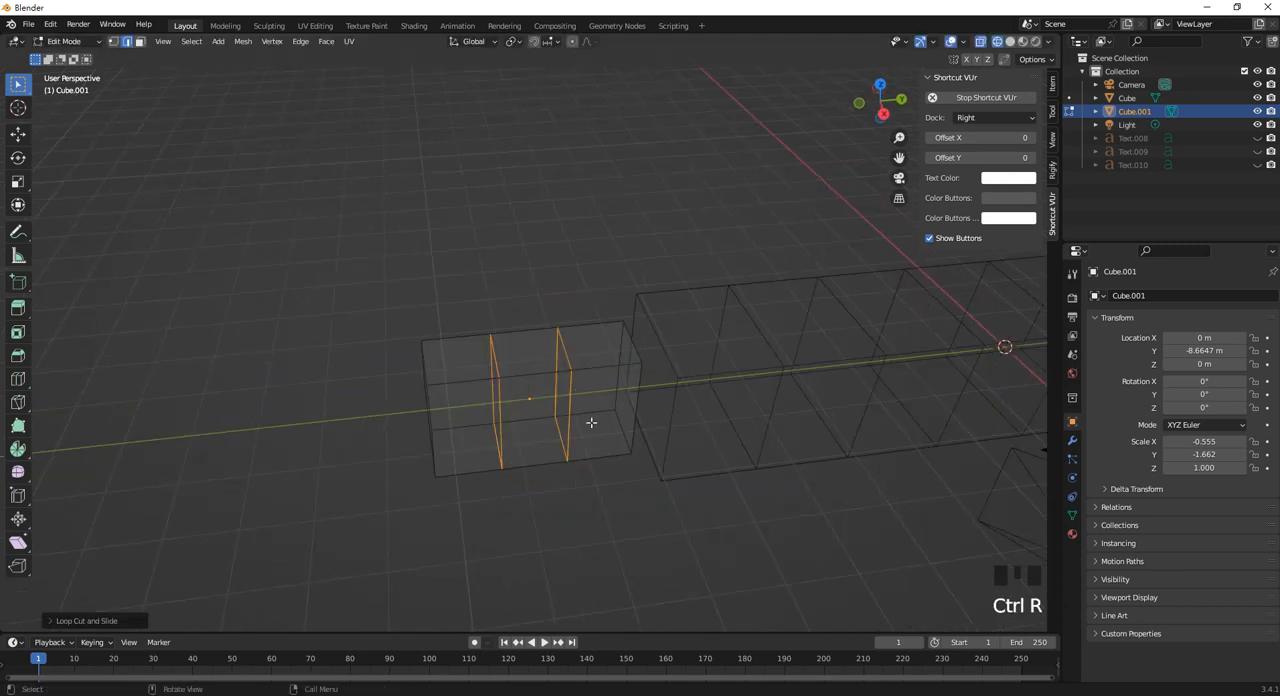
Extrude the side face of the block's segment nearest the long bar a short distance outward.
left_click(140, 44)
left_click(606, 427)
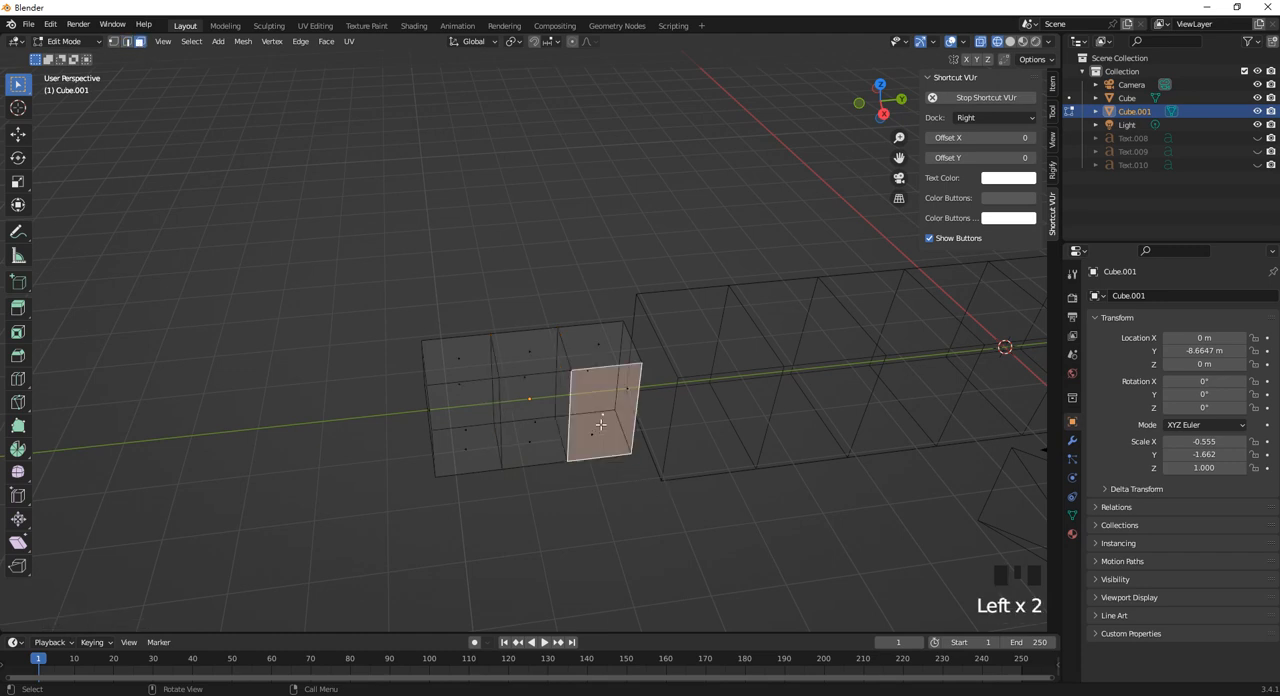
mouse_move(606, 427)
middle_mouse_down()
mouse_move(686, 389)
mouse_move(662, 418)
mouse_move(616, 406)
middle_mouse_up()
scroll(700, 386, "up", 1)
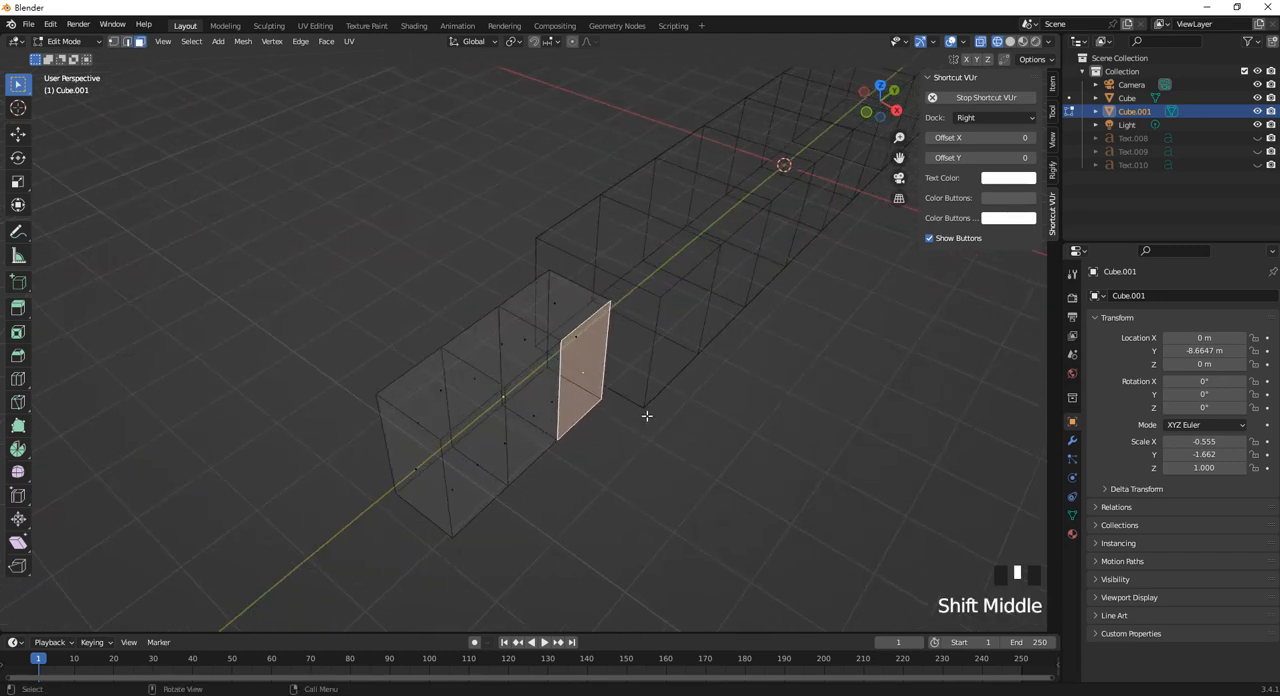
key("e")
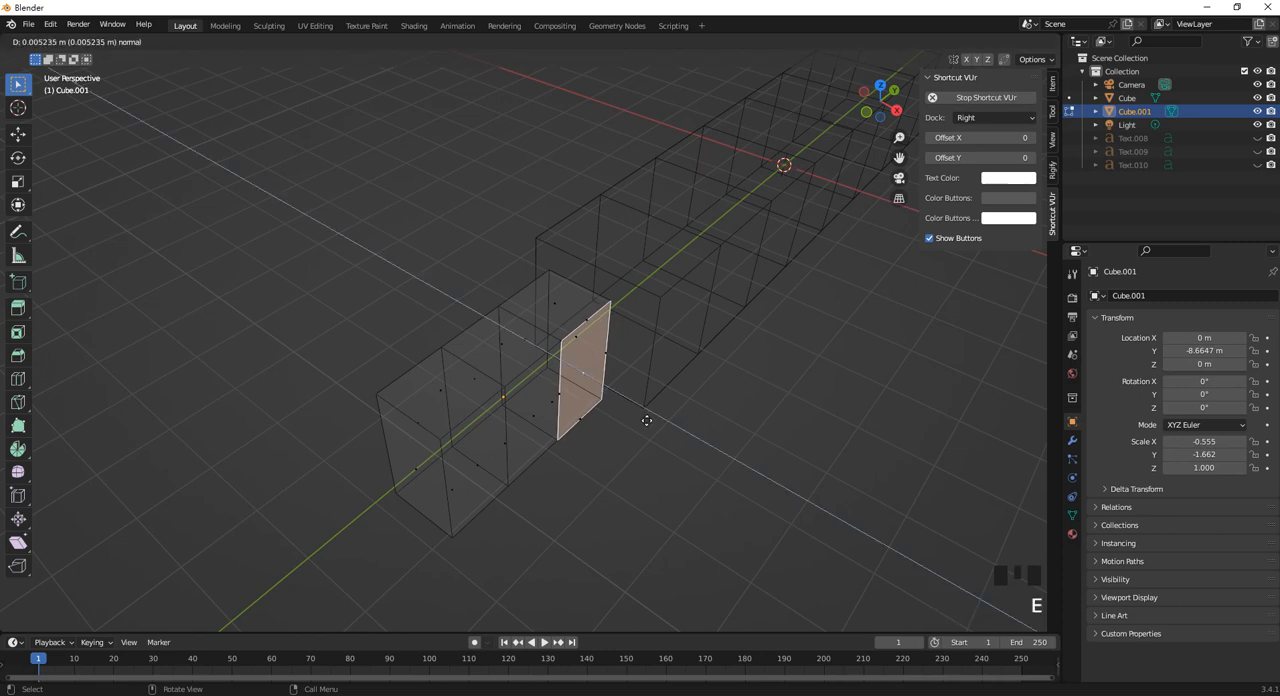
left_click(687, 449)
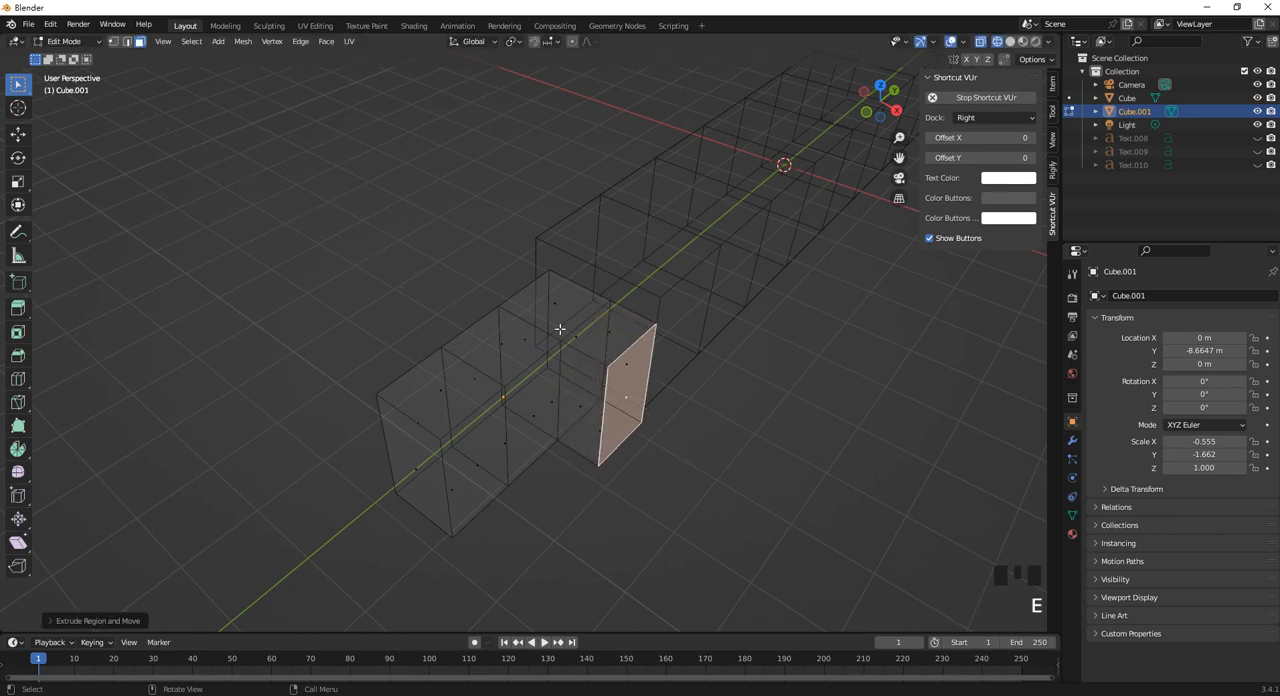
Extrude the two adjoining top faces of the second block nearest the long bar a short distance upward.
left_click(552, 307)
middle_click_drag(552, 307, 516, 351)
left_click(490, 338, "shift")
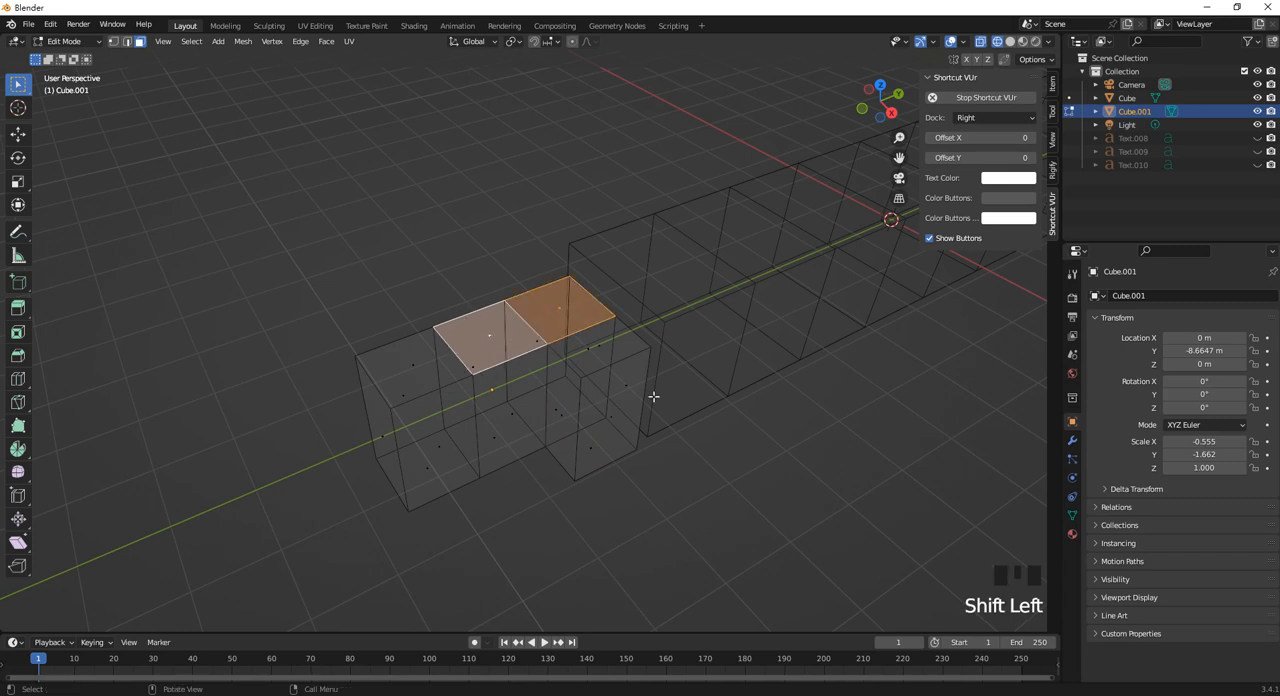
key("e")
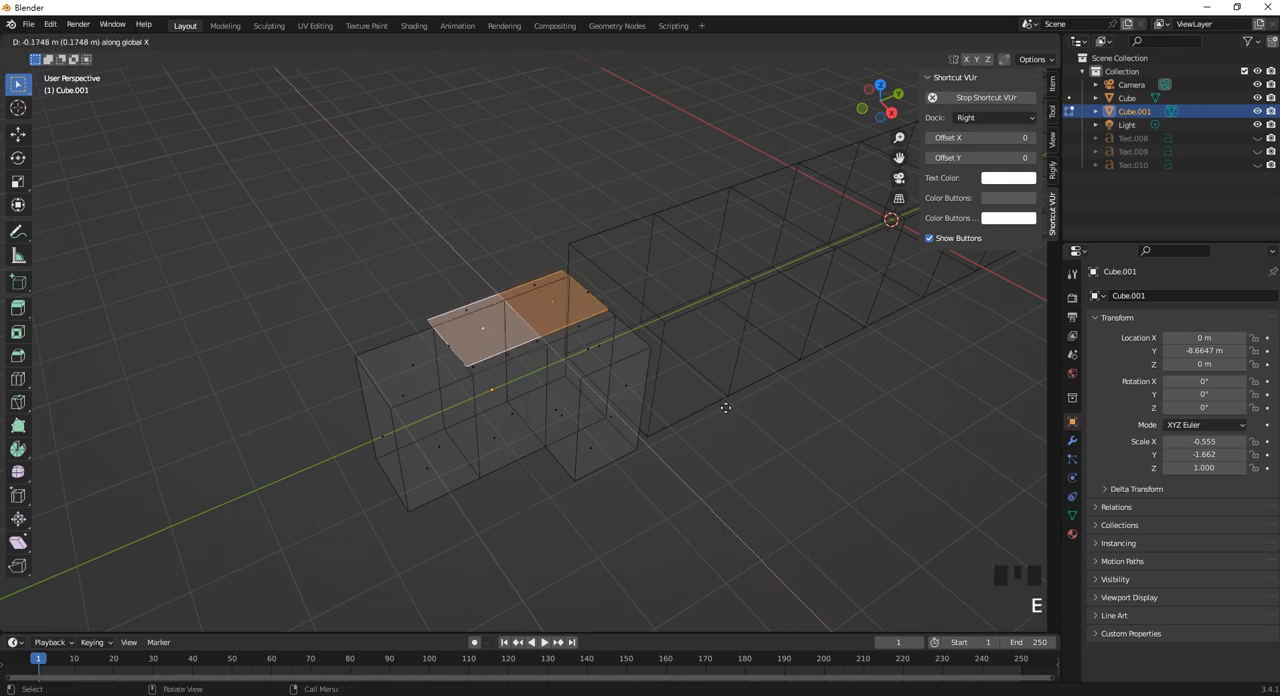
key("z")
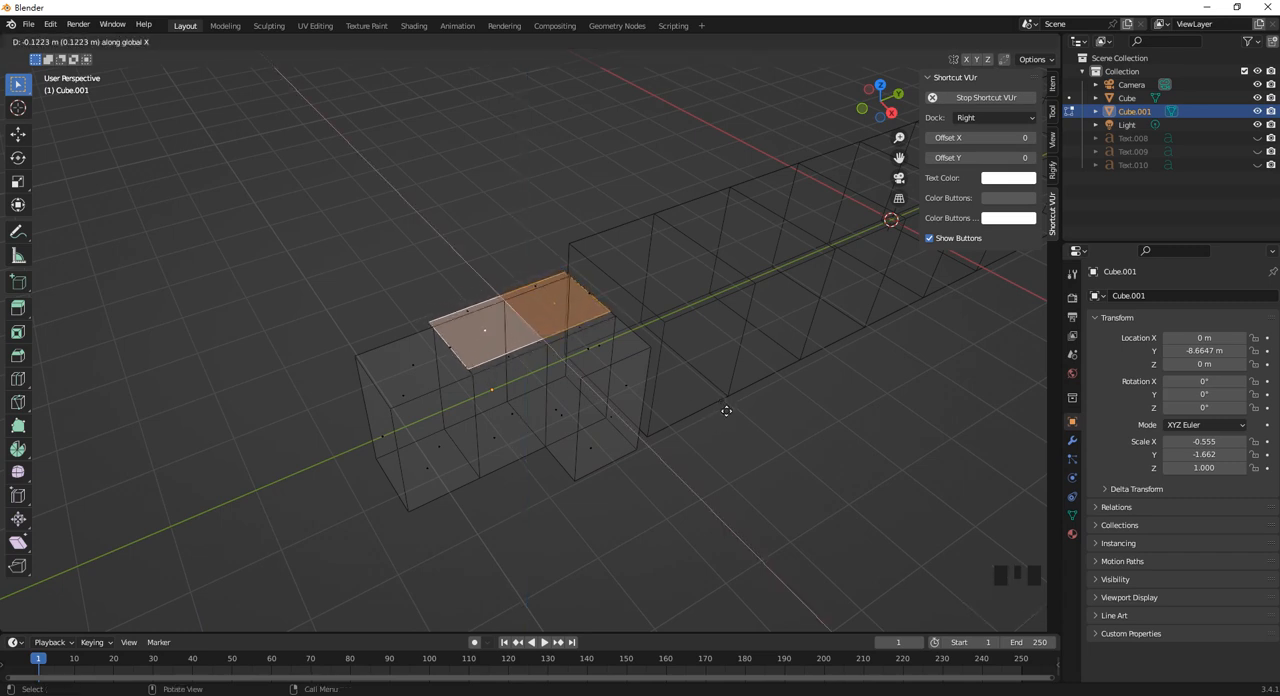
left_click(732, 397)
Move the second block's far end face outward to lengthen the block, and return to Object Mode with nothing selected.
middle_click_drag(438, 424, 391, 443)
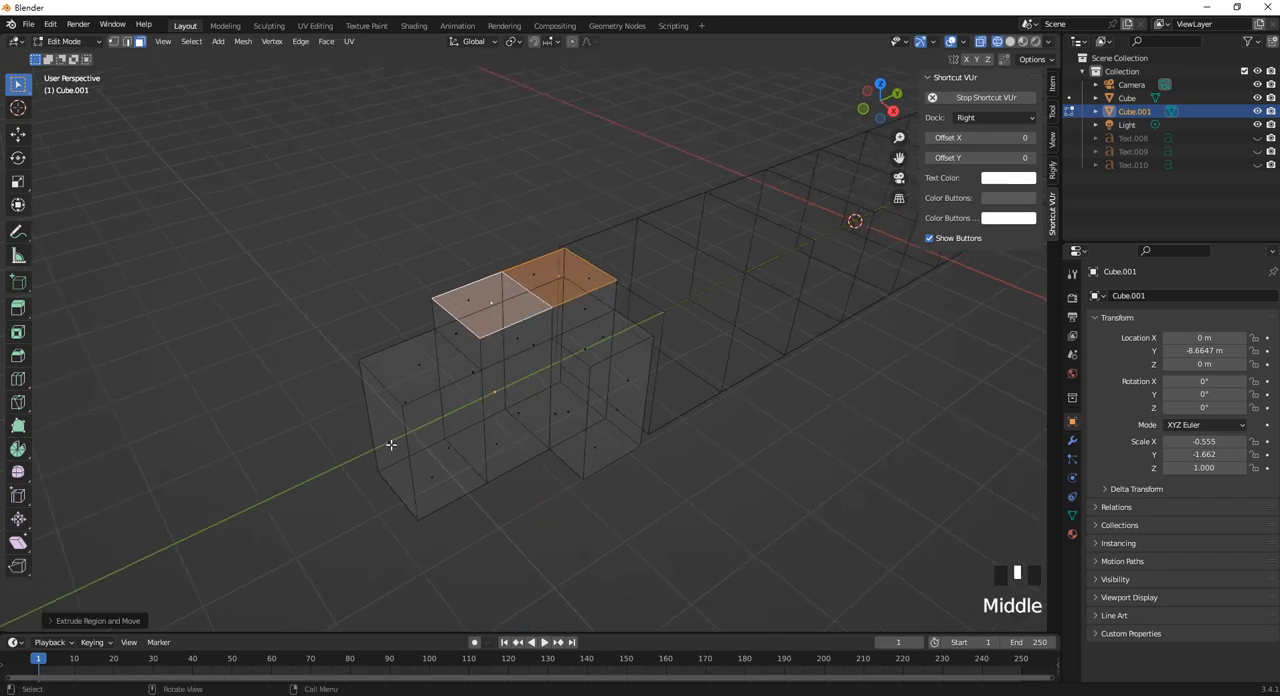
left_click(391, 442)
left_click(408, 446)
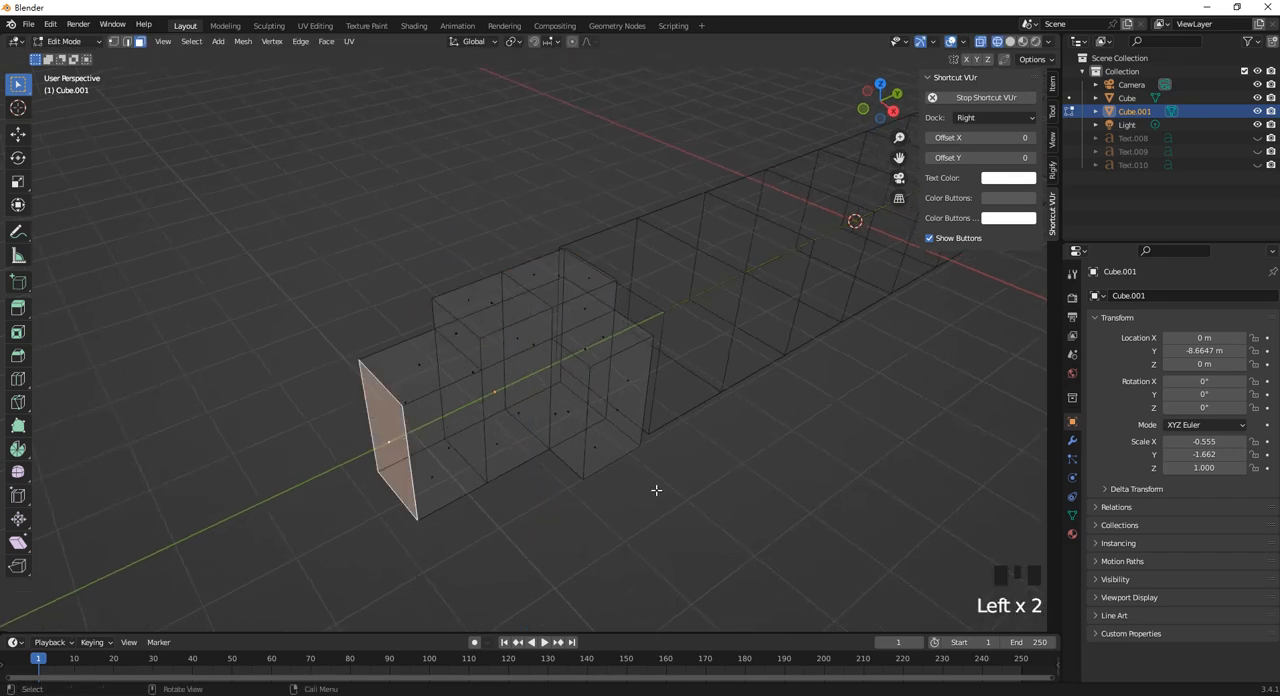
middle_click_drag(656, 490, 654, 482)
key("g")
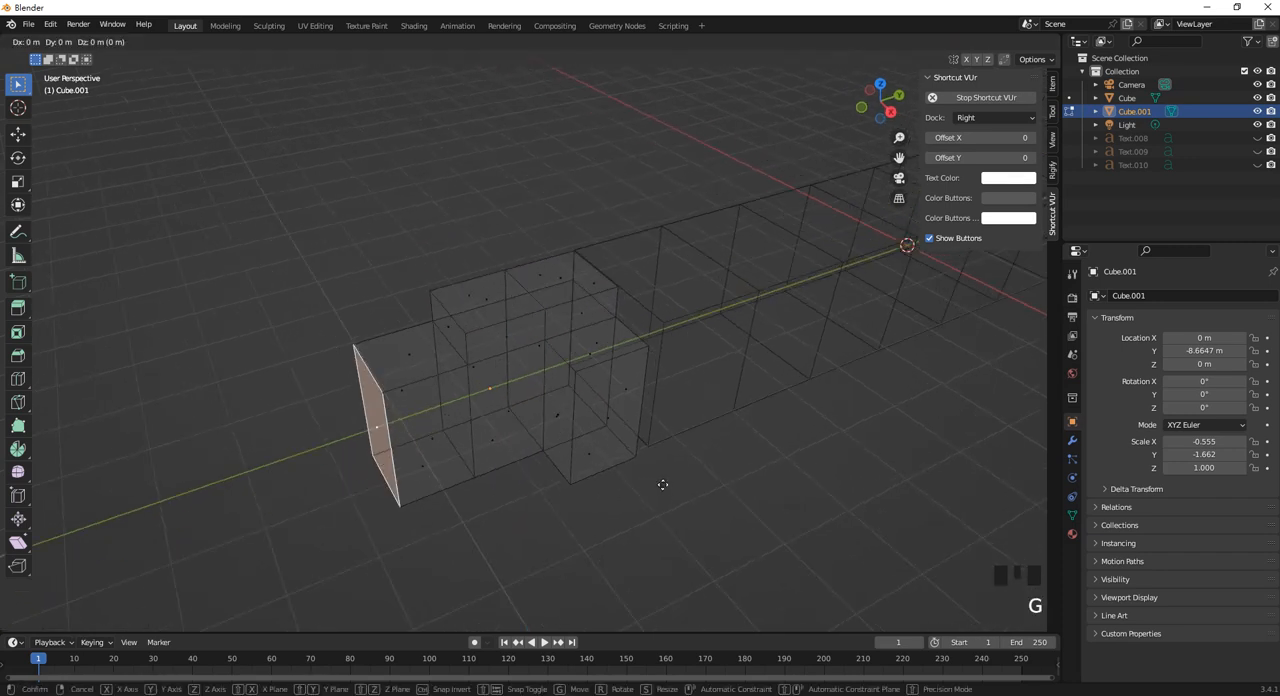
left_click(581, 498)
scroll(528, 416, "up", 3)
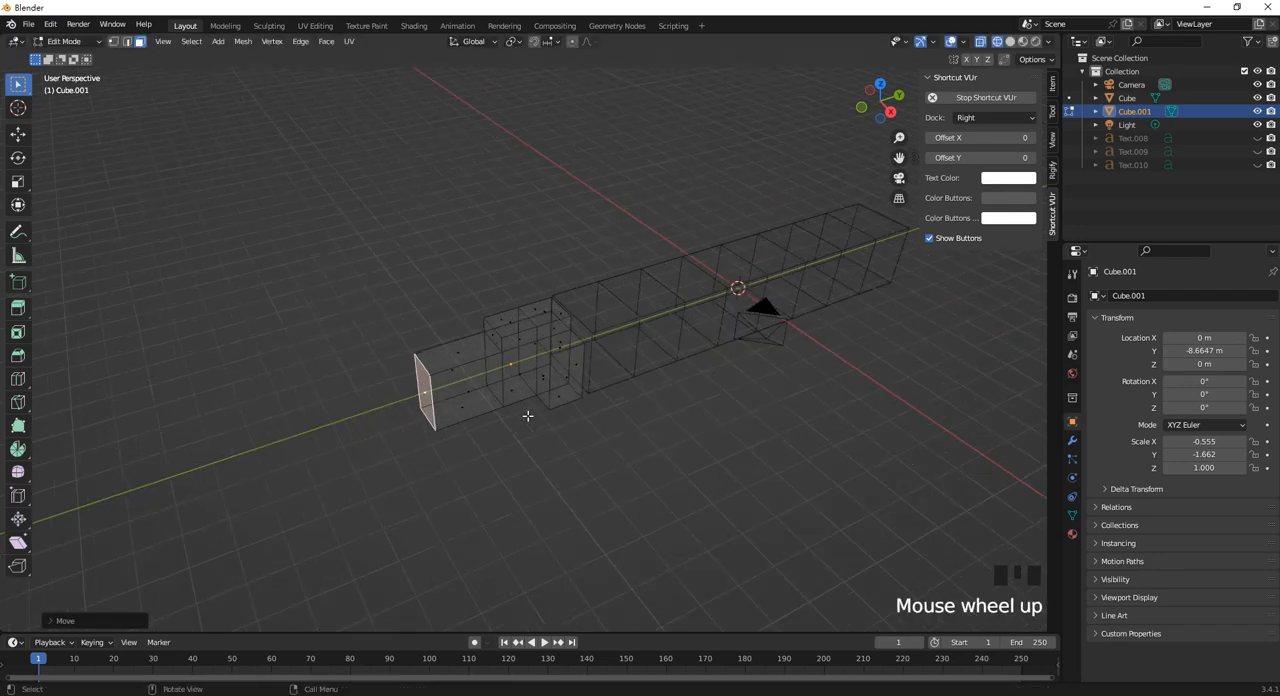
middle_click_drag(528, 416, 593, 412)
key("Tab")
left_click(571, 460)
Join the long bar and the second block into one object, keeping the second block as the active object.
scroll(592, 348, "up", 3)
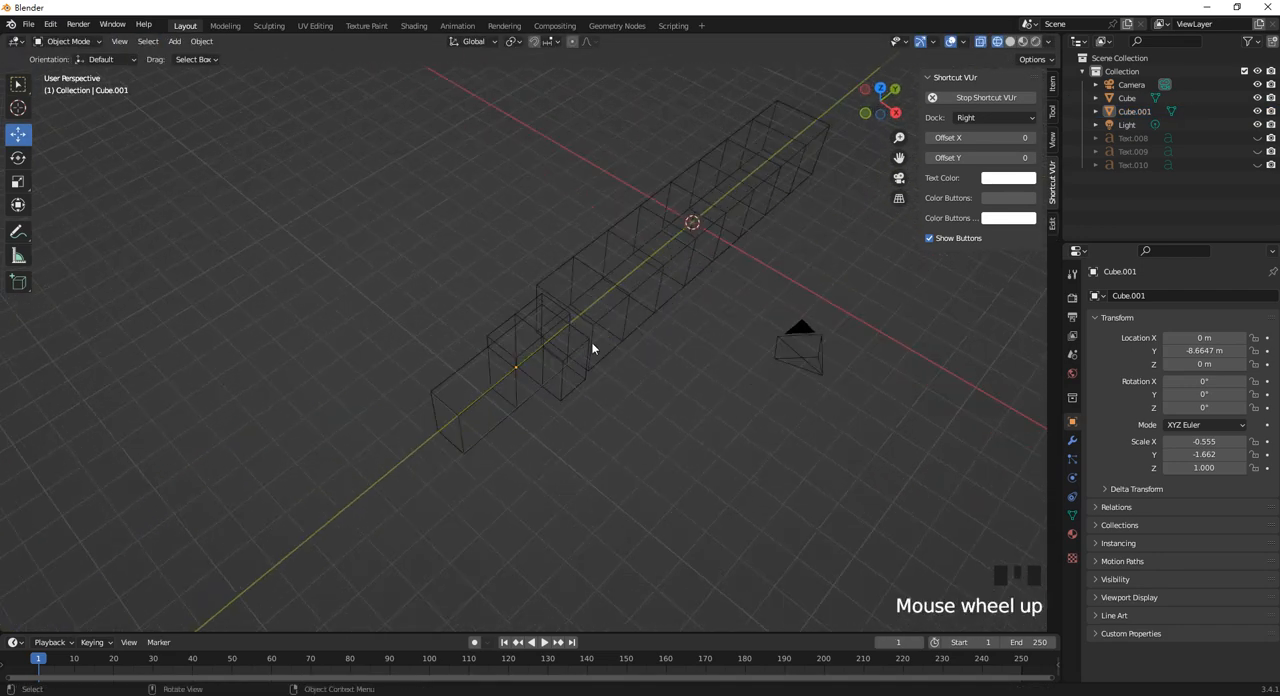
middle_click_drag(592, 348, 376, 425, "shift")
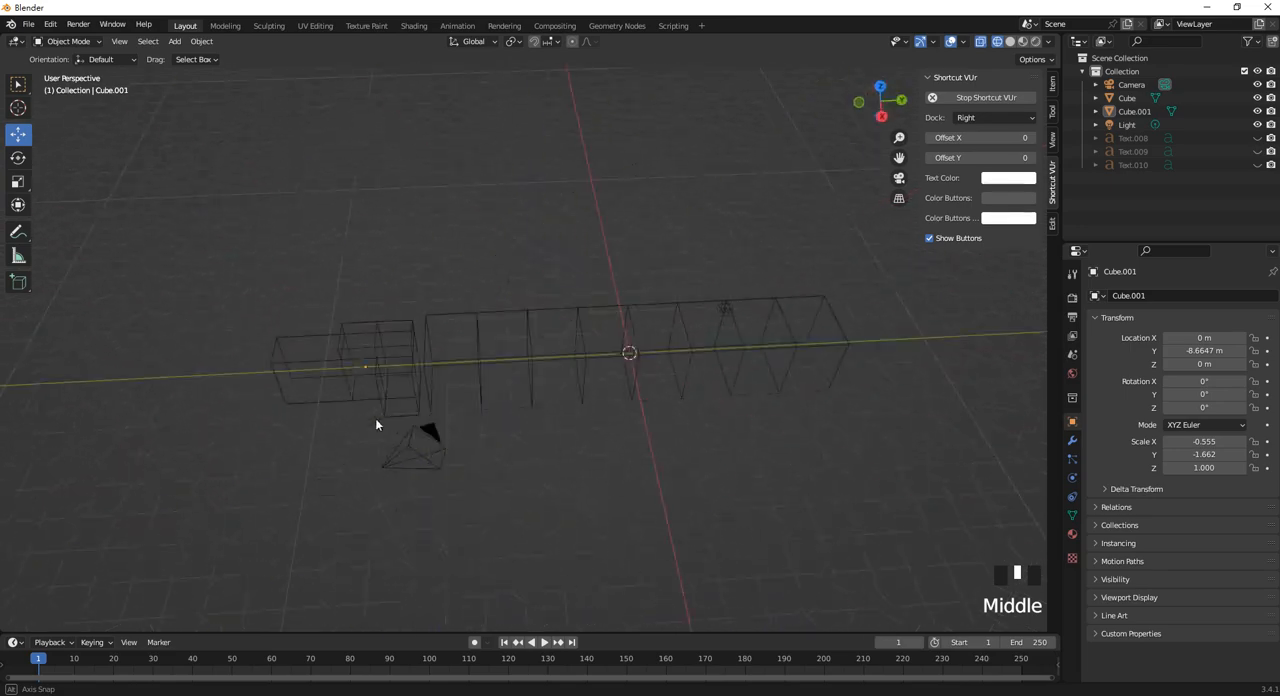
scroll(669, 337, "up", 3)
middle_click_drag(669, 337, 471, 323, "shift")
scroll(549, 297, "down", 2)
middle_click_drag(549, 297, 616, 339)
scroll(569, 395, "up", 2)
middle_click_drag(447, 401, 435, 413)
left_click(430, 415)
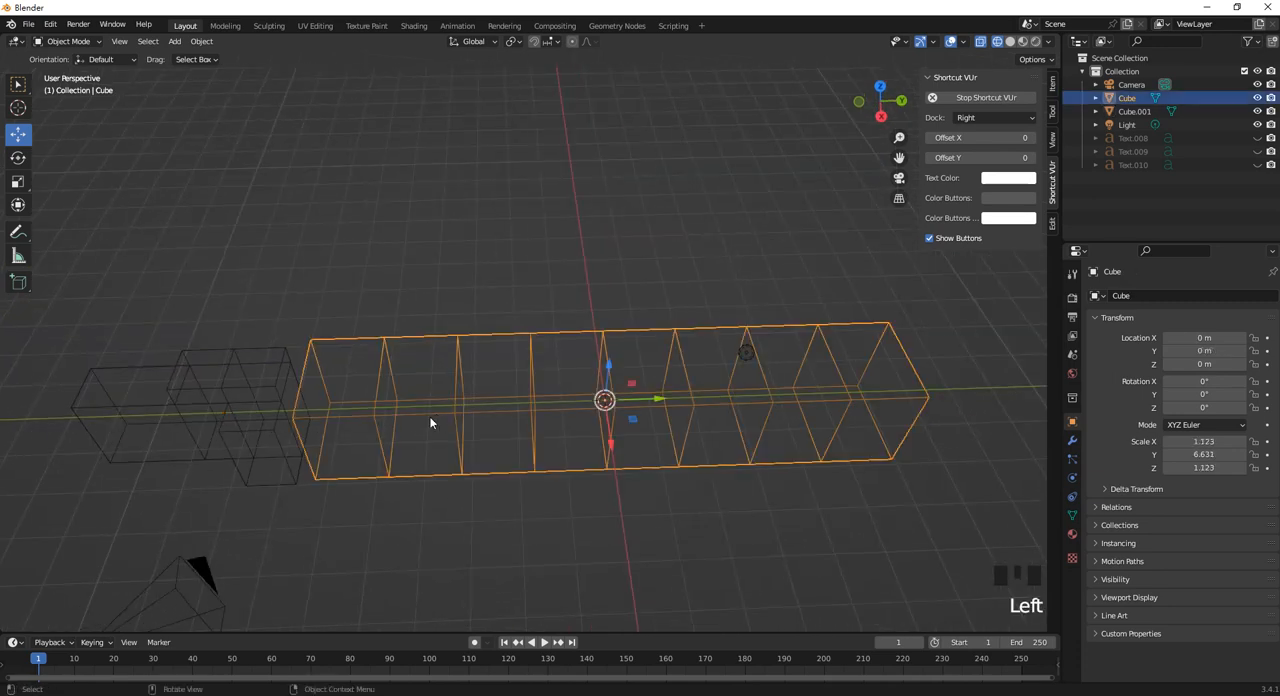
left_click(261, 435, "shift")
middle_click_drag(261, 435, 418, 409, "shift")
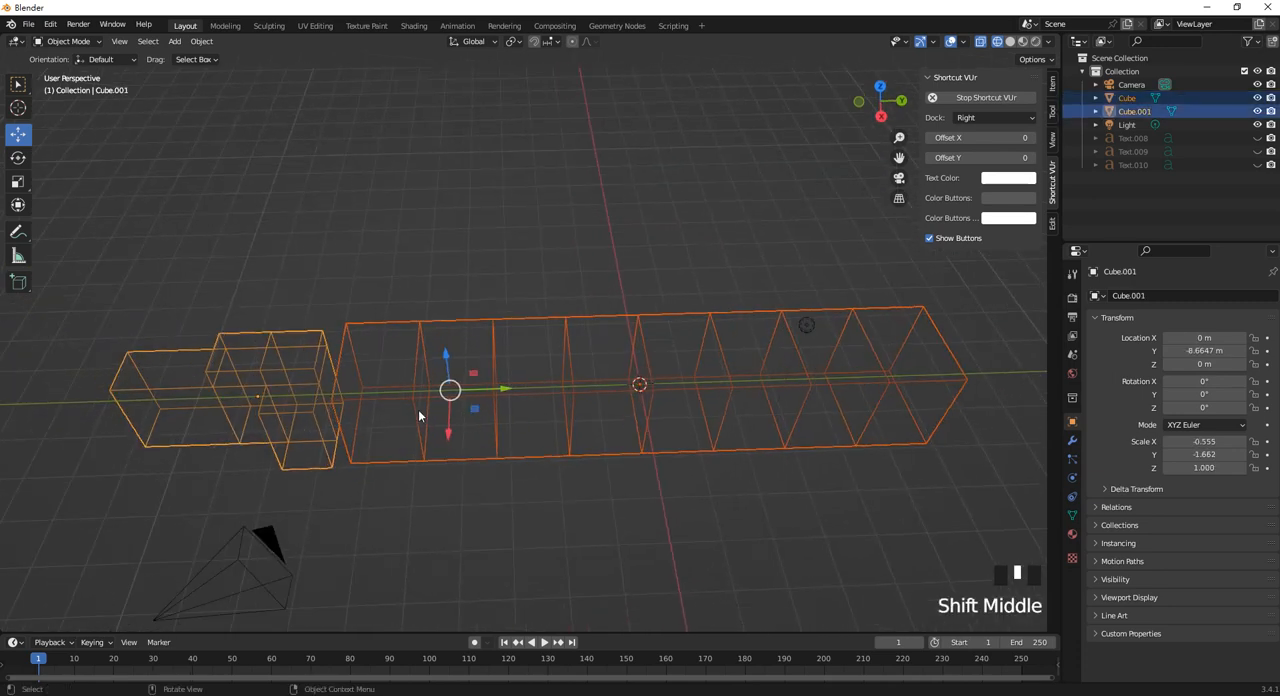
middle_click_drag(648, 363, 613, 367, "shift")
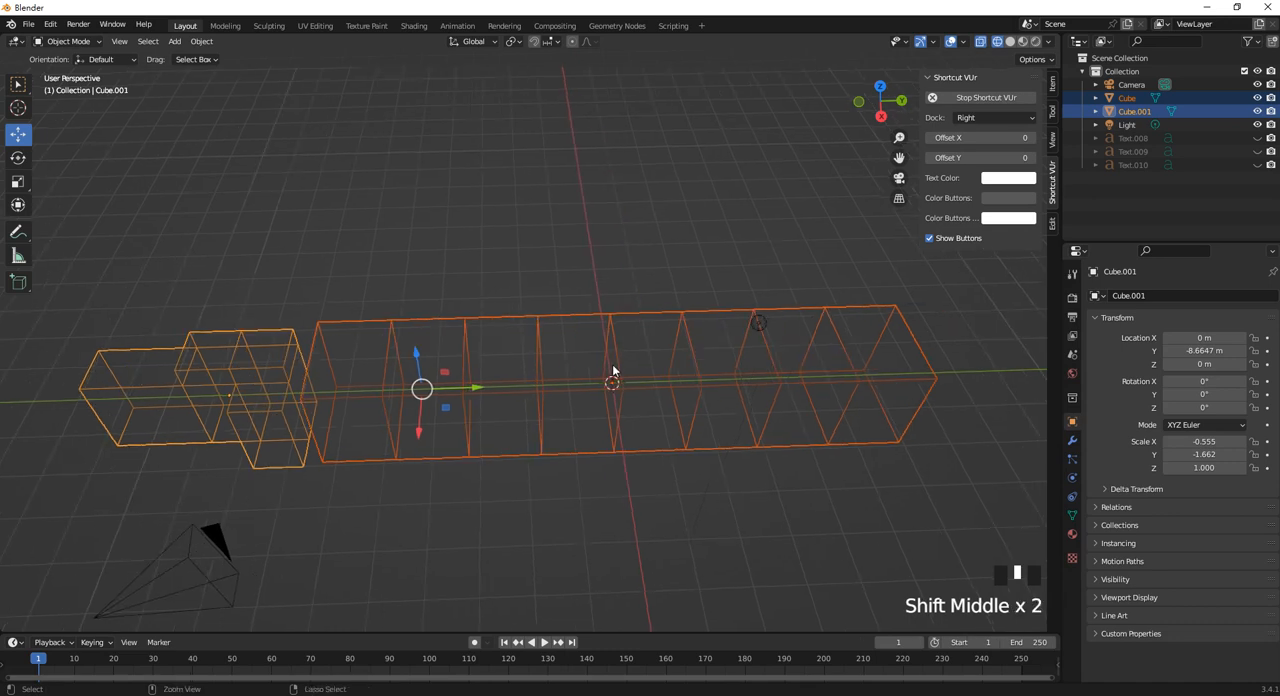
key("ctrl+j")
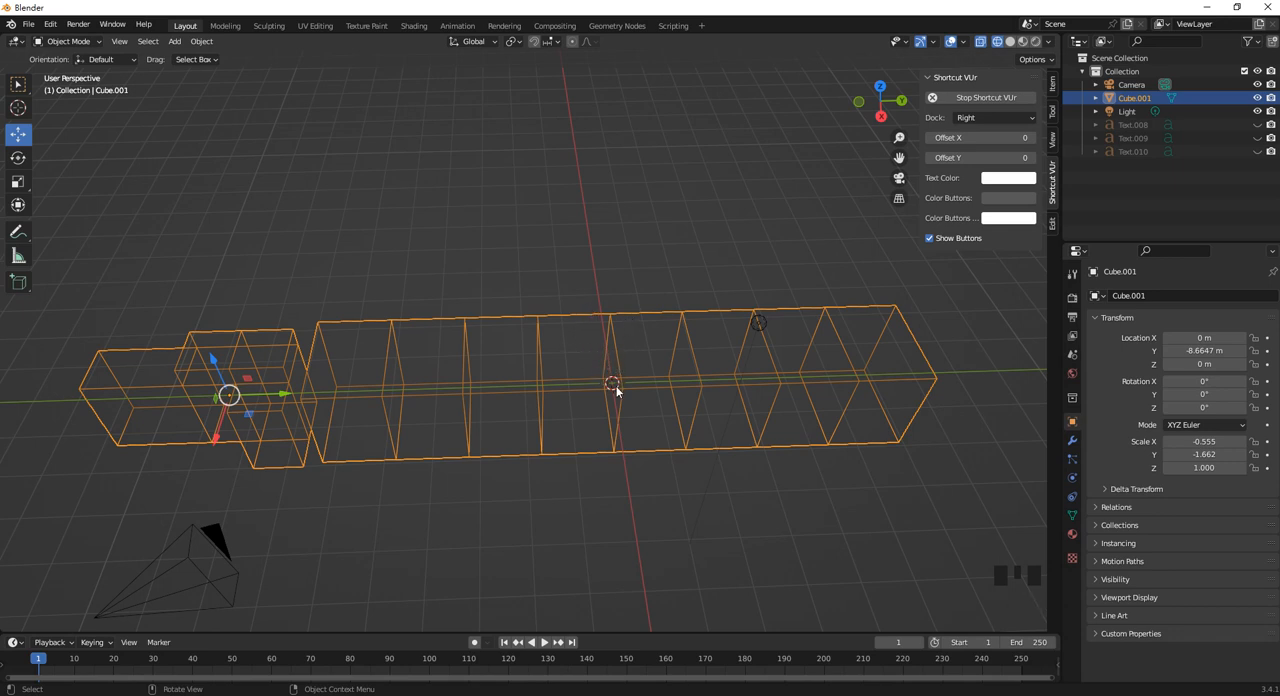
Enter Edit Mode on the joined object and switch to edge selection.
middle_click_drag(617, 366, 579, 368, "shift")
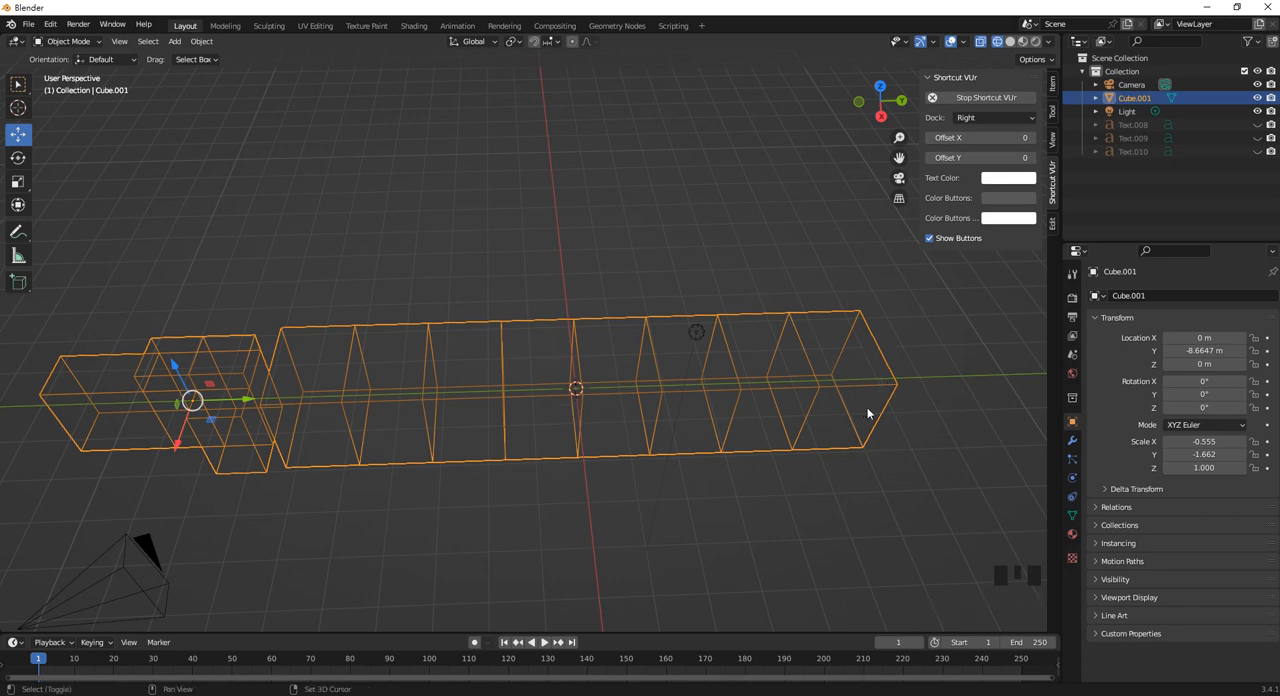
middle_click_drag(858, 414, 534, 440, "shift")
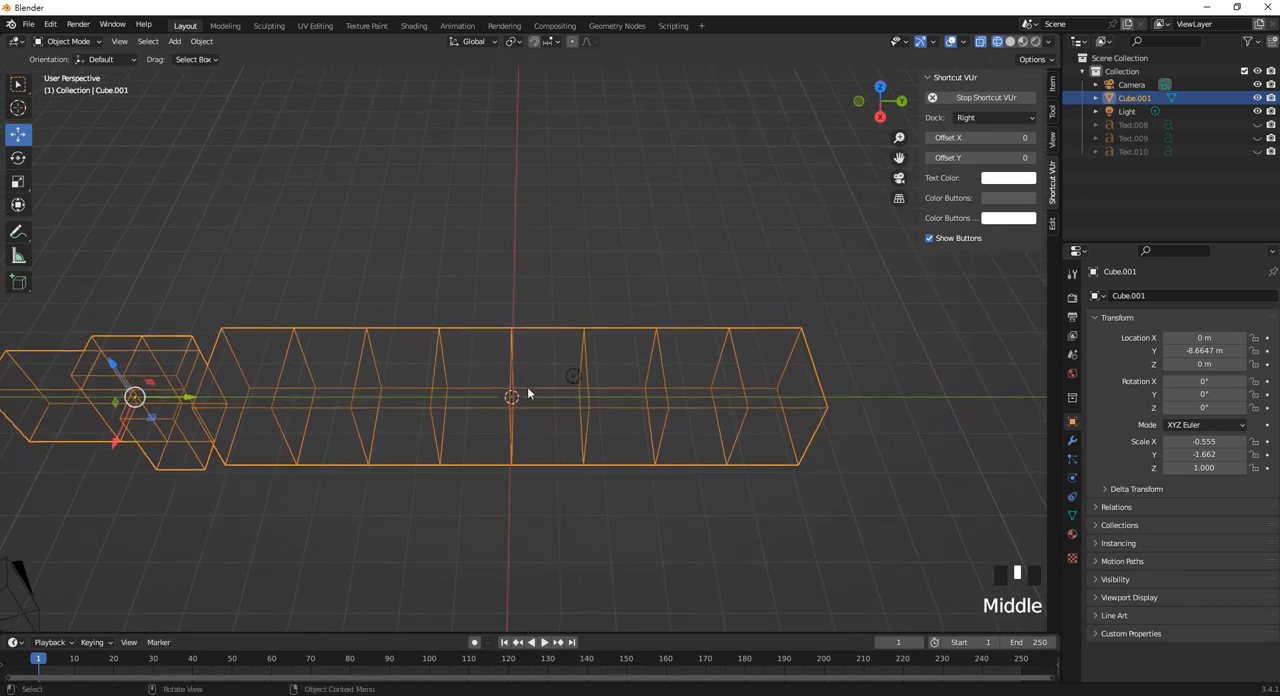
key("Tab")
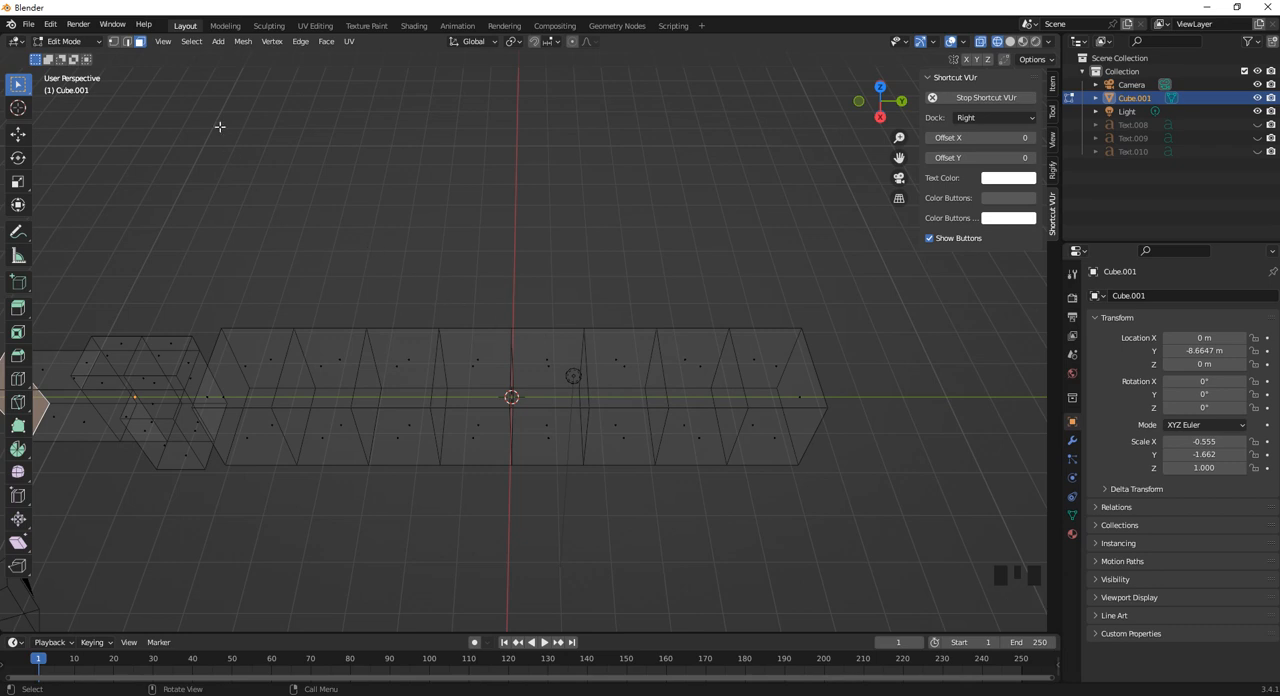
left_click(127, 41)
middle_click_drag(654, 380, 540, 375)
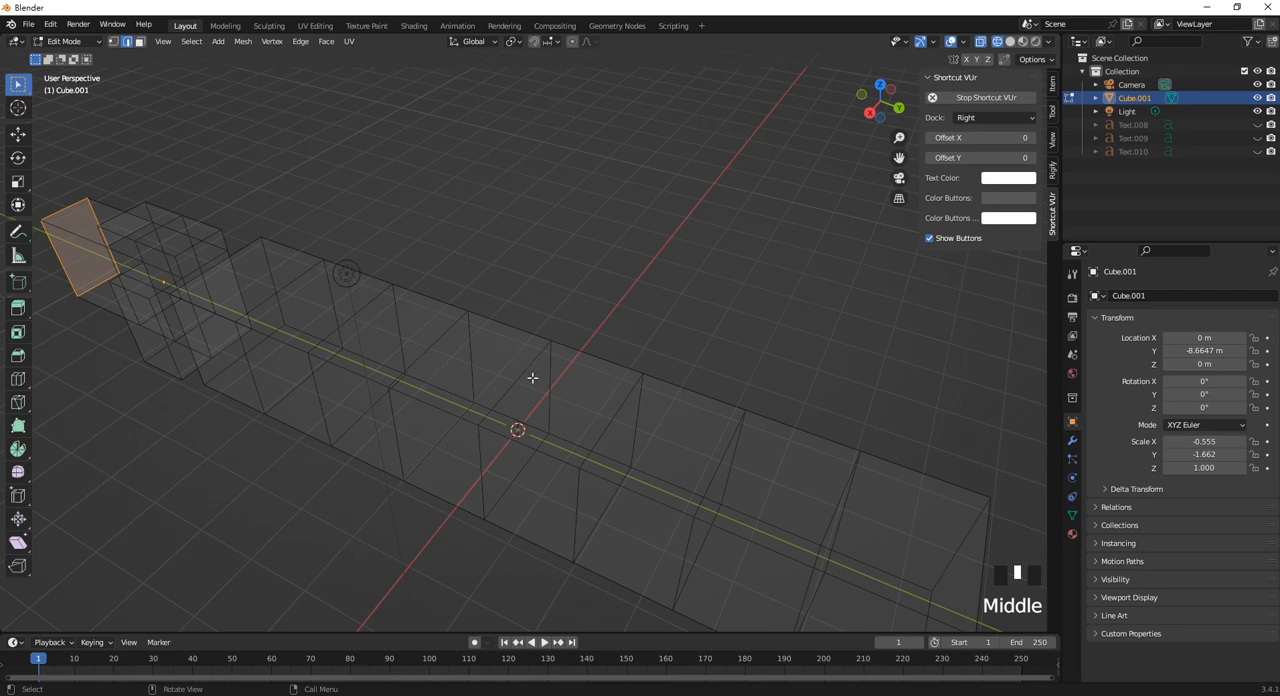
left_click(531, 361, "alt+shift")
scroll(543, 357, "down", 1)
middle_click_drag(543, 357, 536, 373)
key("ctrl+b")
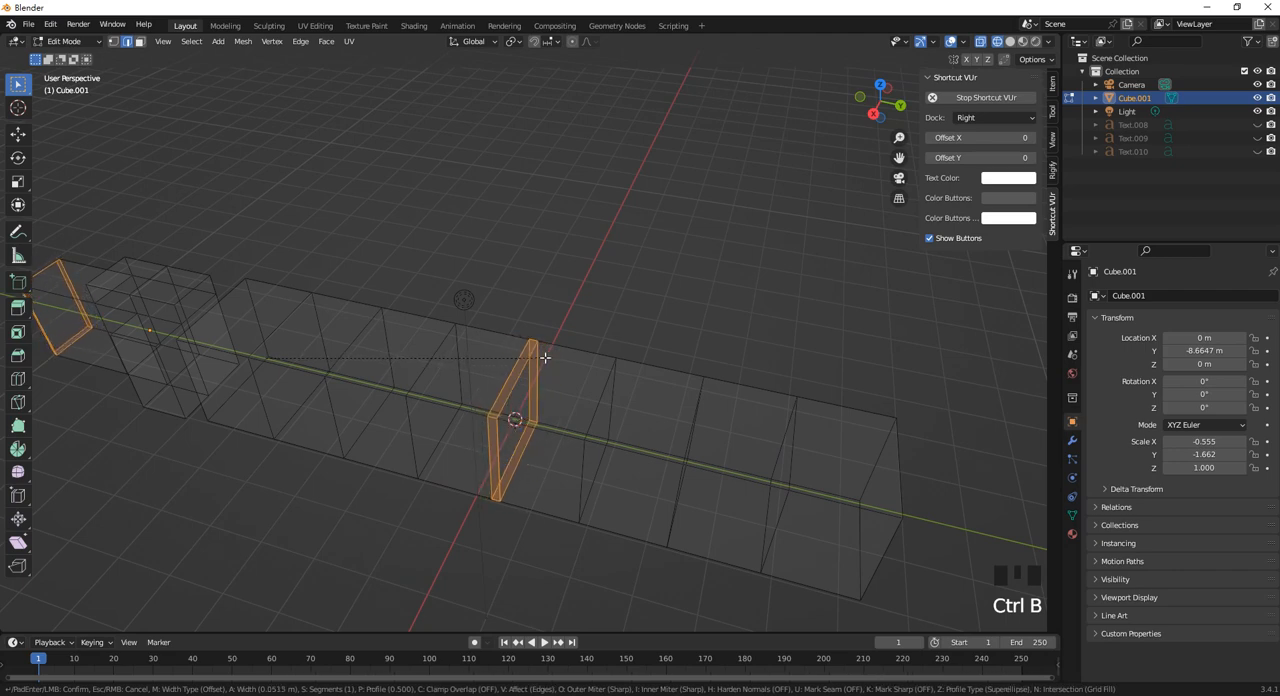
right_click(536, 360)
middle_click_drag(328, 328, 569, 329, "shift")
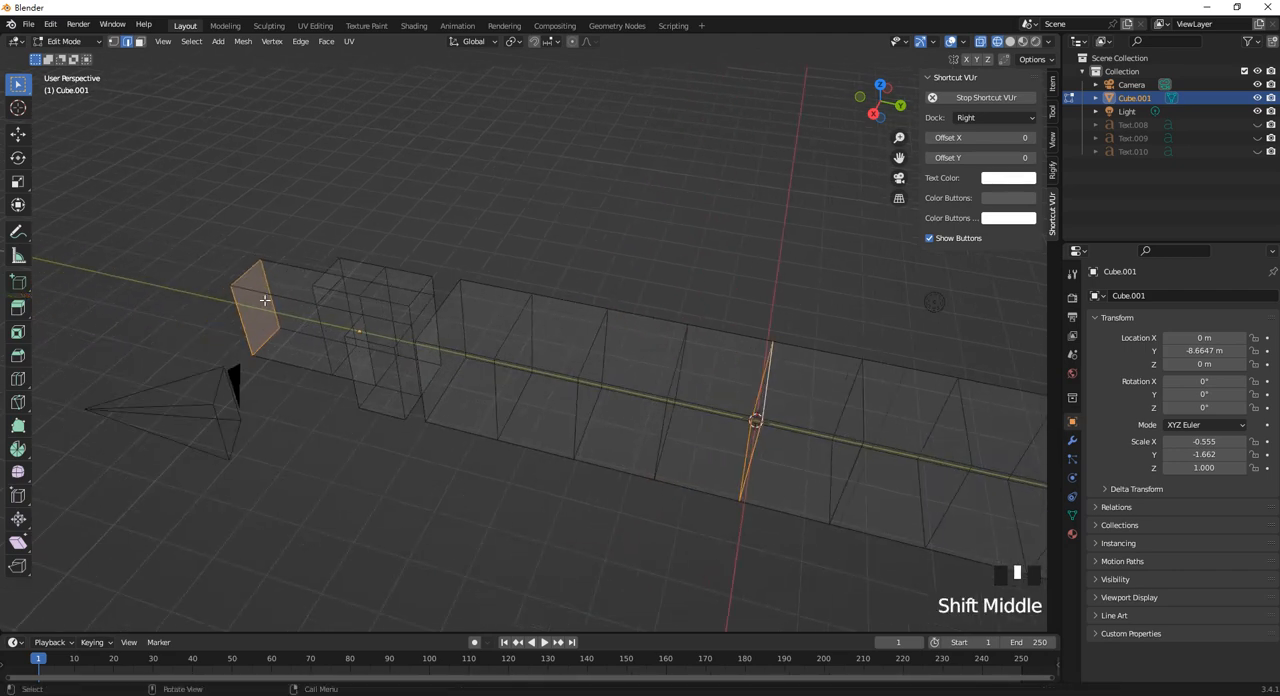
key("ctrl+z")
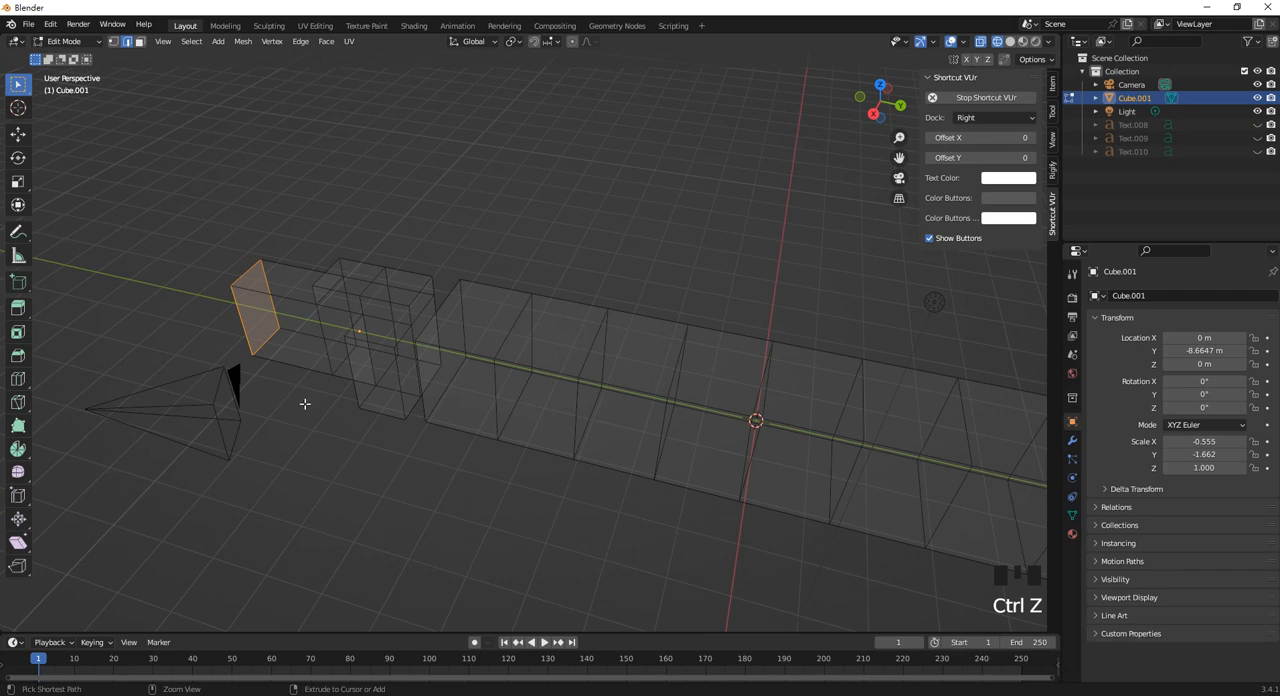
Select only the edge loop at the middle of the long bar and bevel it about 0.33 m wide with two segments.
left_click_drag(304, 403, 174, 166)
left_click(297, 326)
middle_click_drag(297, 251, 501, 303, "shift")
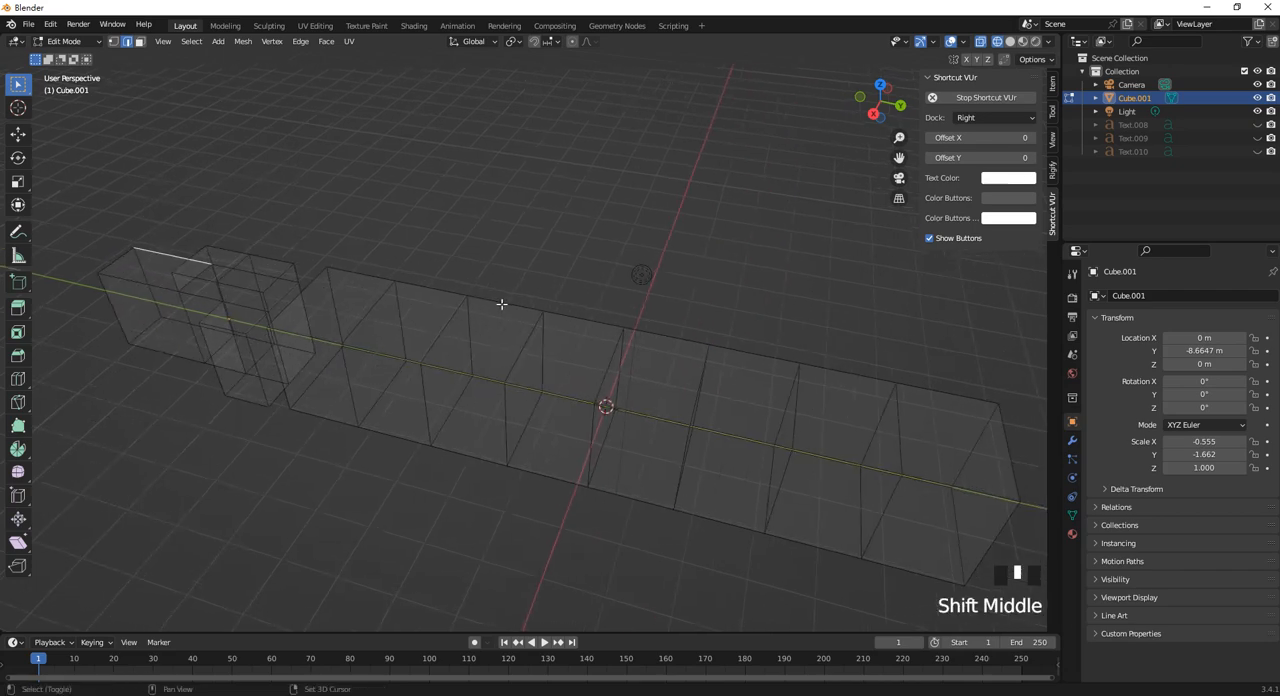
left_click(708, 388)
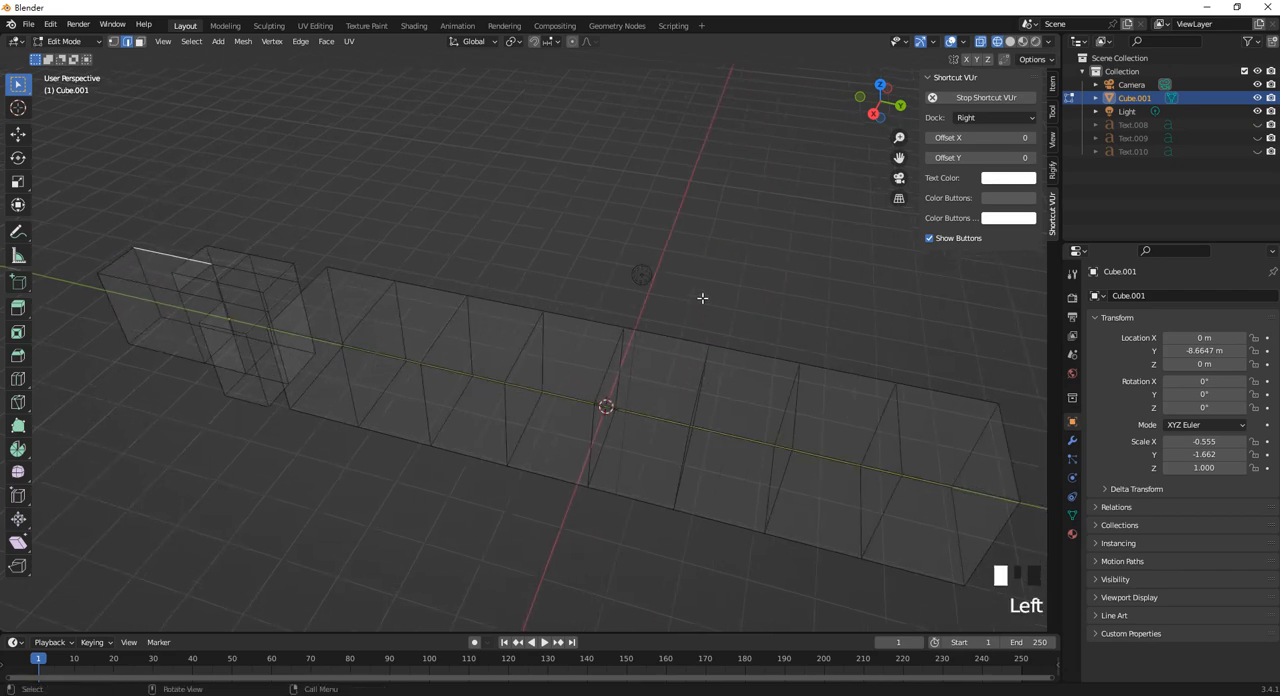
left_click(611, 365, "alt+shift")
middle_click_drag(683, 401, 512, 379, "shift")
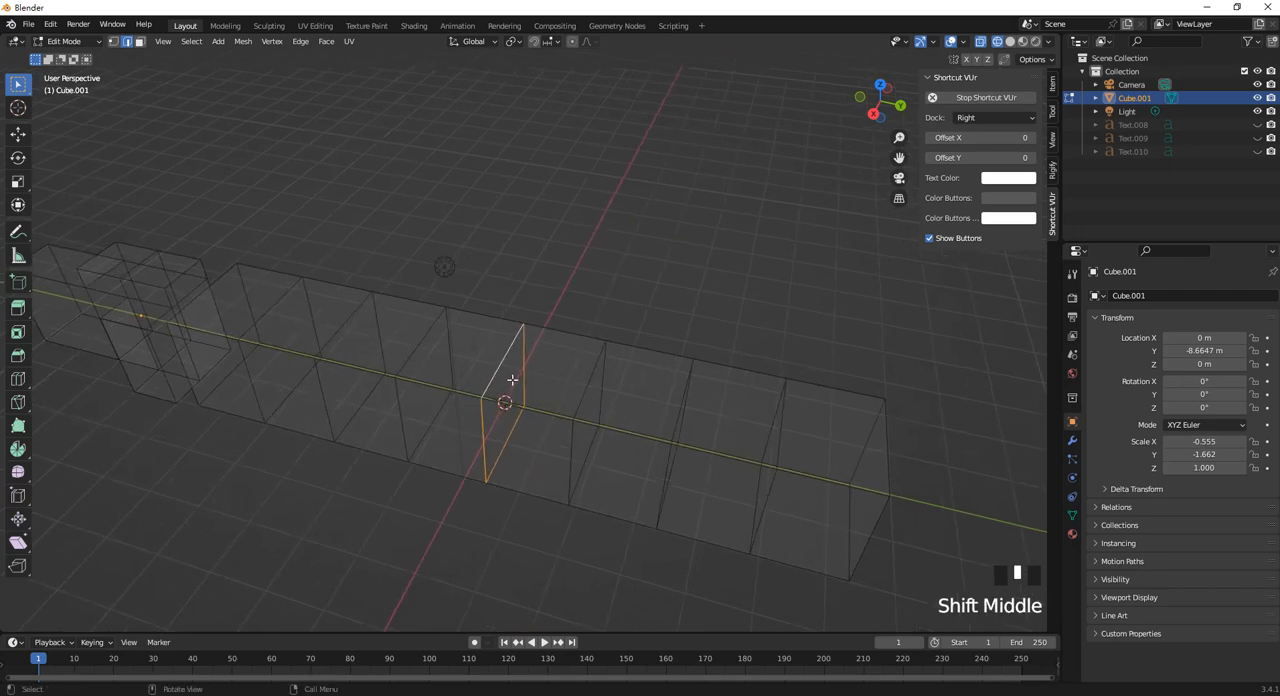
scroll(507, 379, "up", 2)
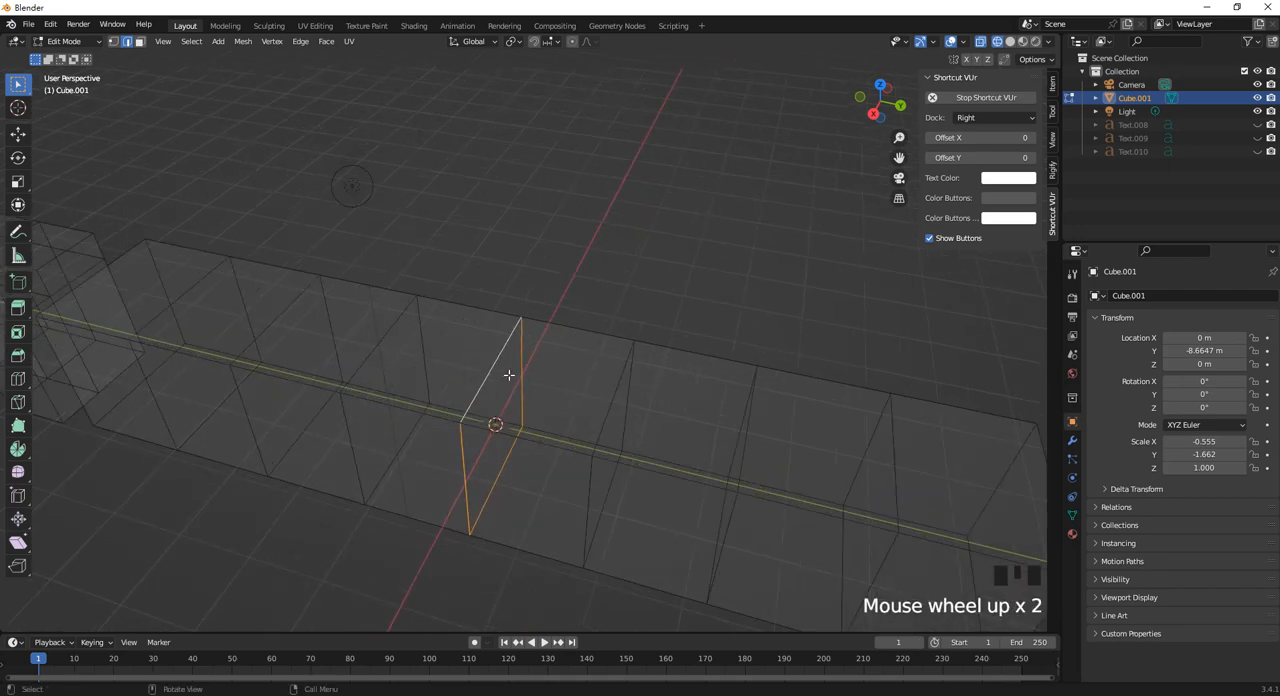
key("ctrl+b")
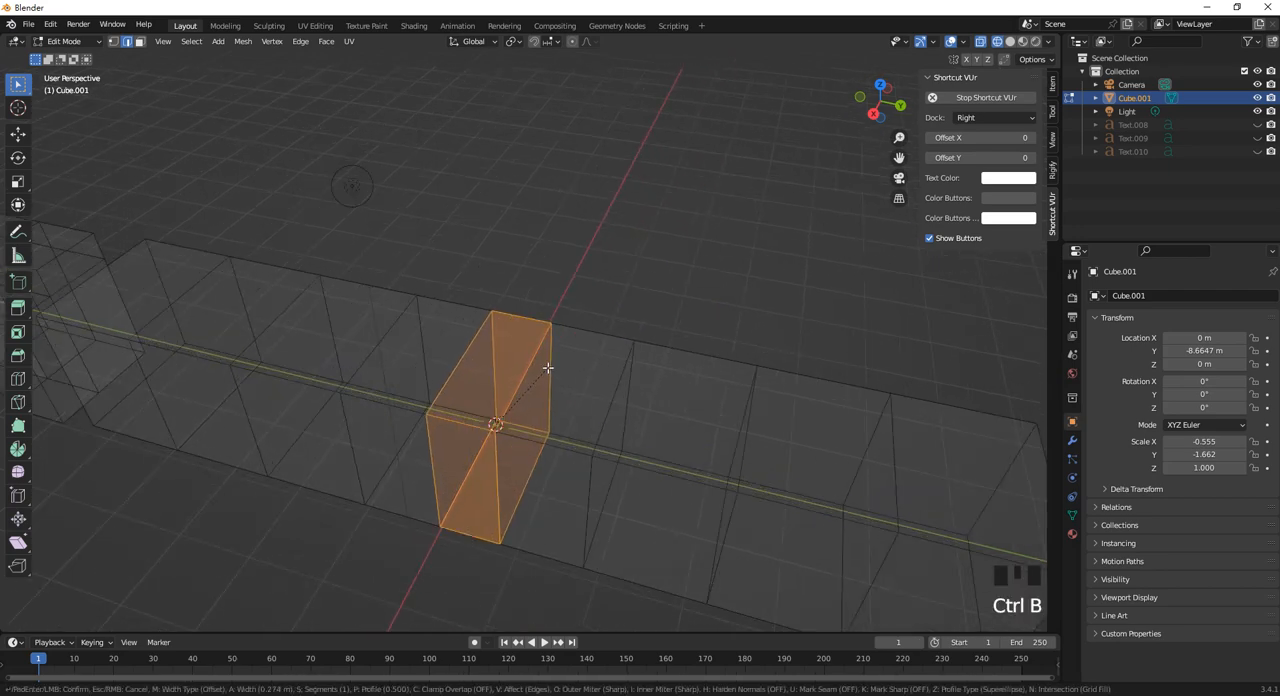
scroll(548, 368, "up", 1)
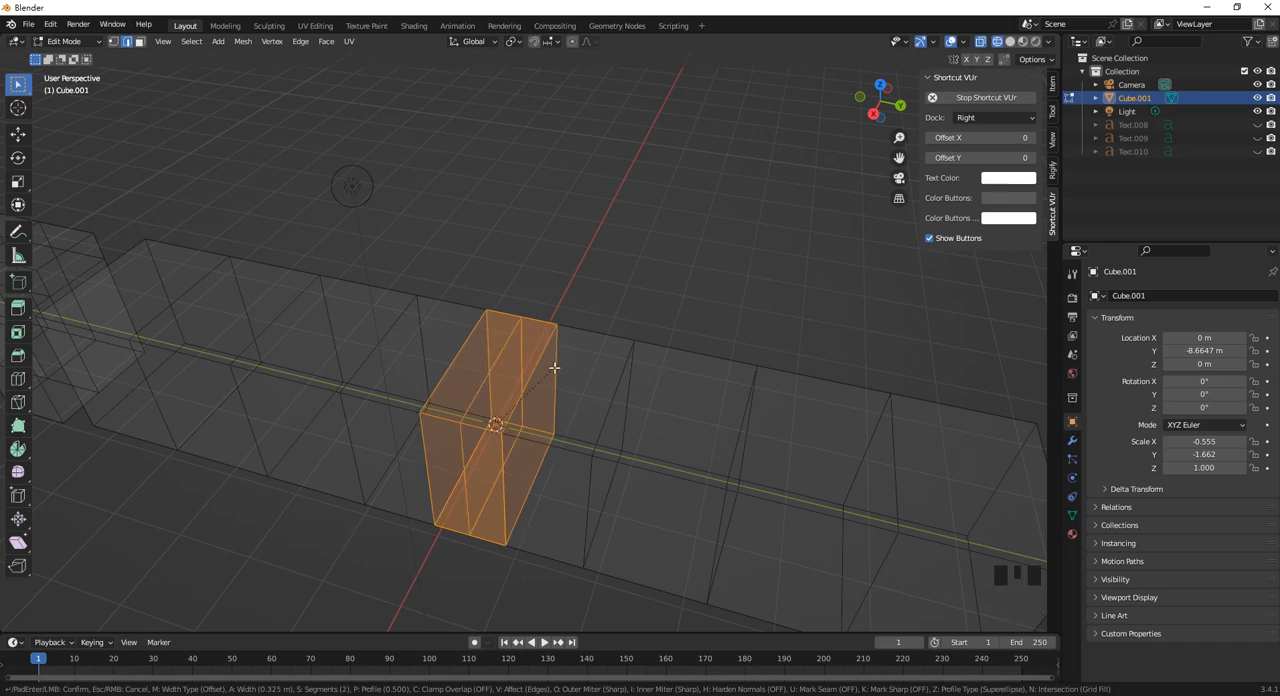
left_click(557, 366)
Add one loop cut in the long bar's last segment, slid close to the end opposite the second block.
key("Tab")
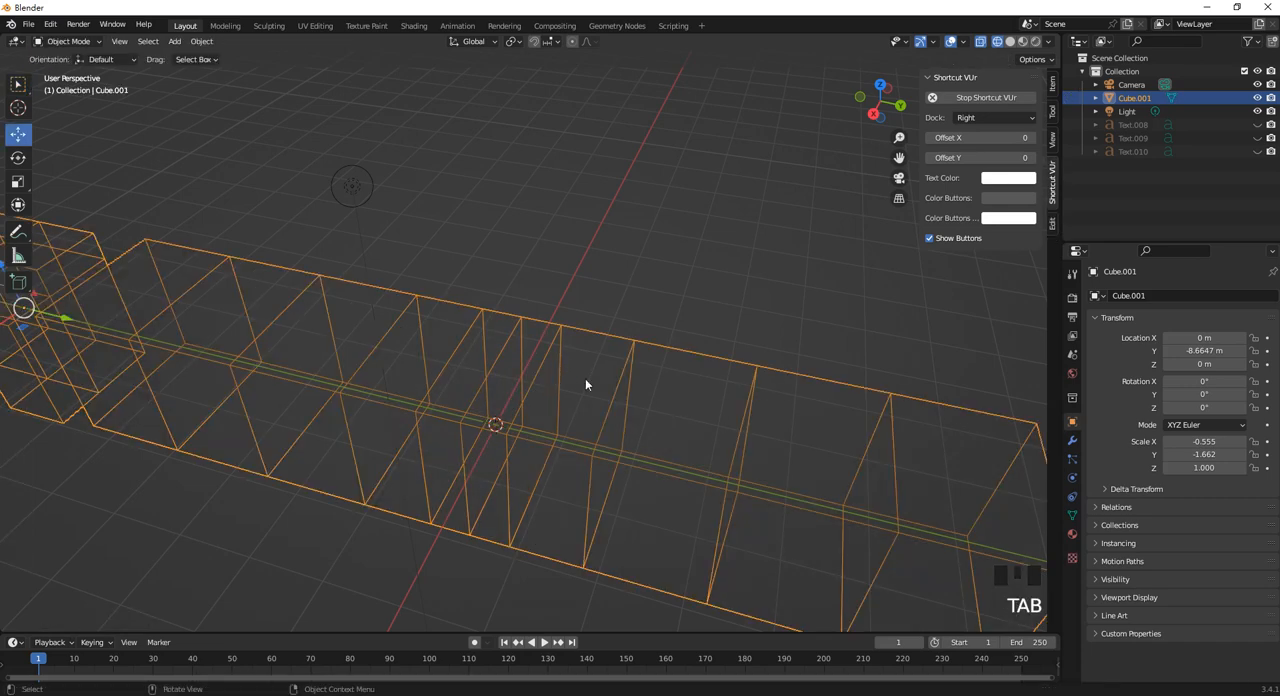
middle_click_drag(586, 385, 754, 358, "shift")
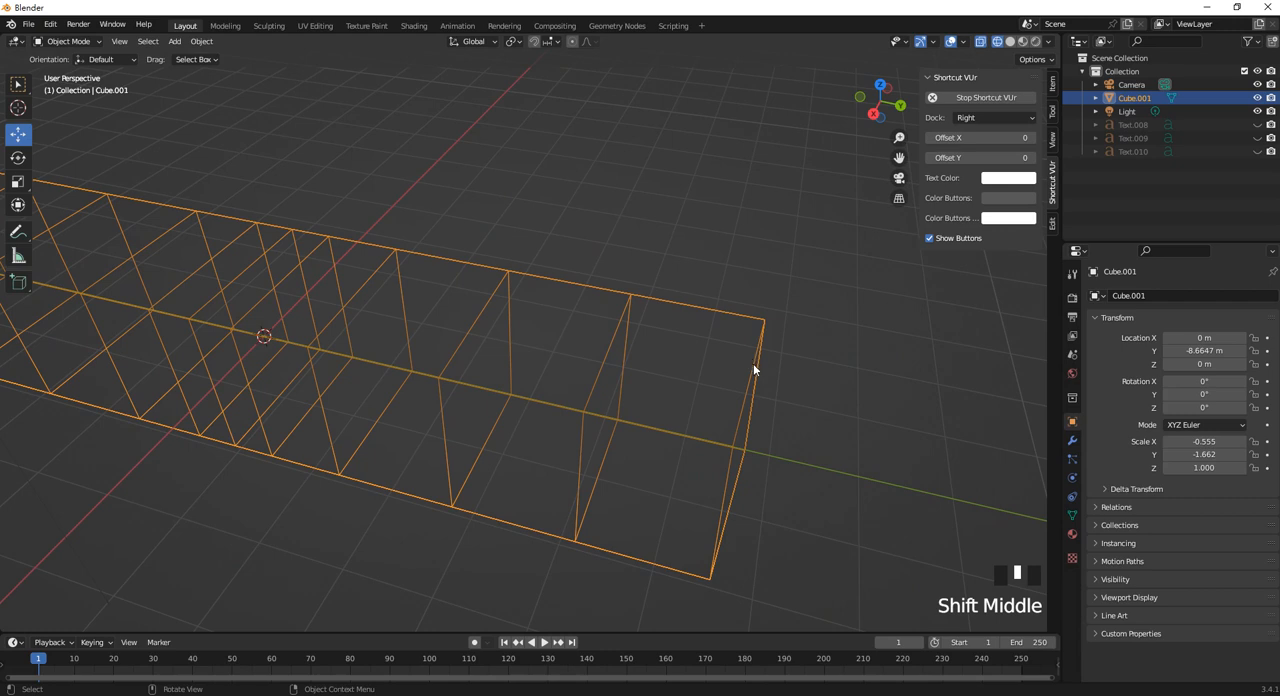
key("Tab")
left_click(751, 378)
left_click(777, 320)
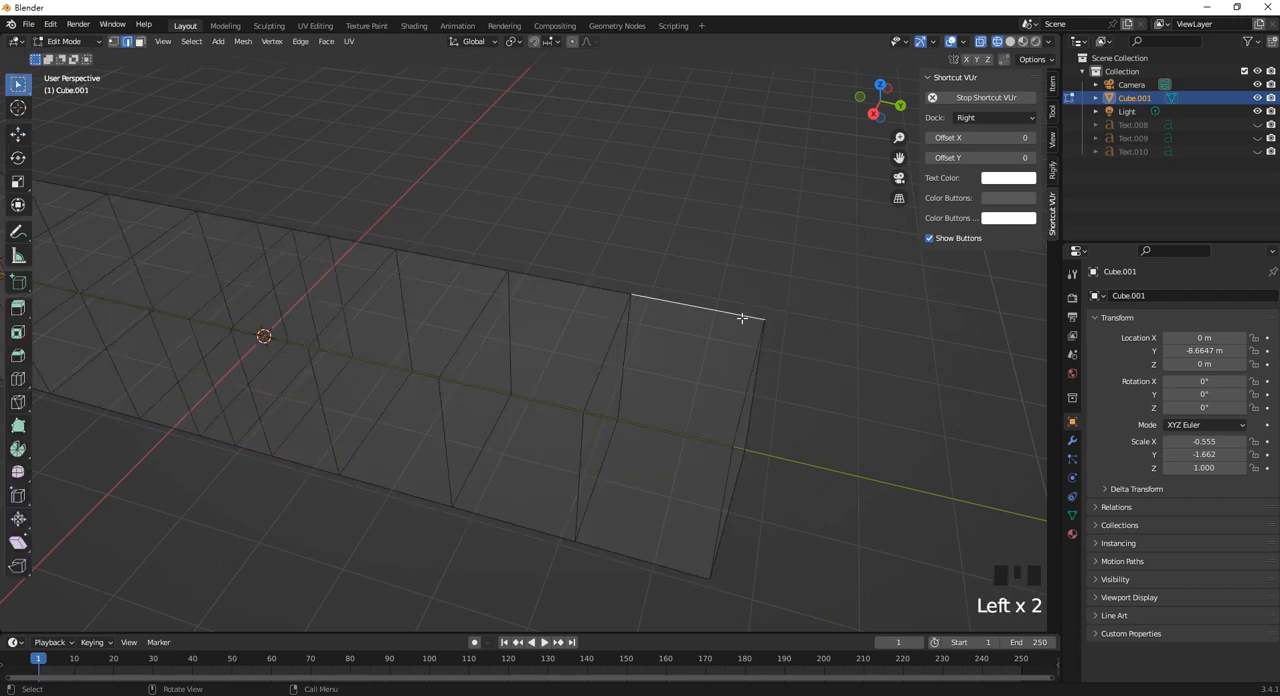
key("ctrl+r")
left_click(745, 318)
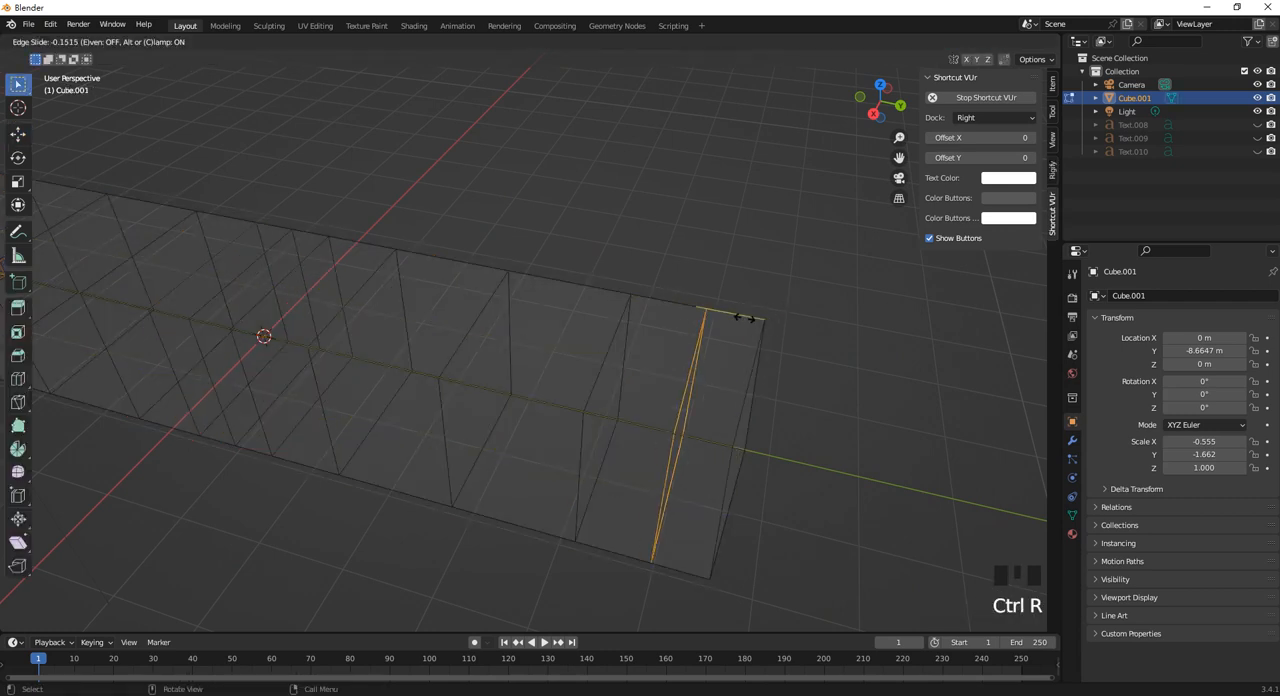
left_click(714, 313)
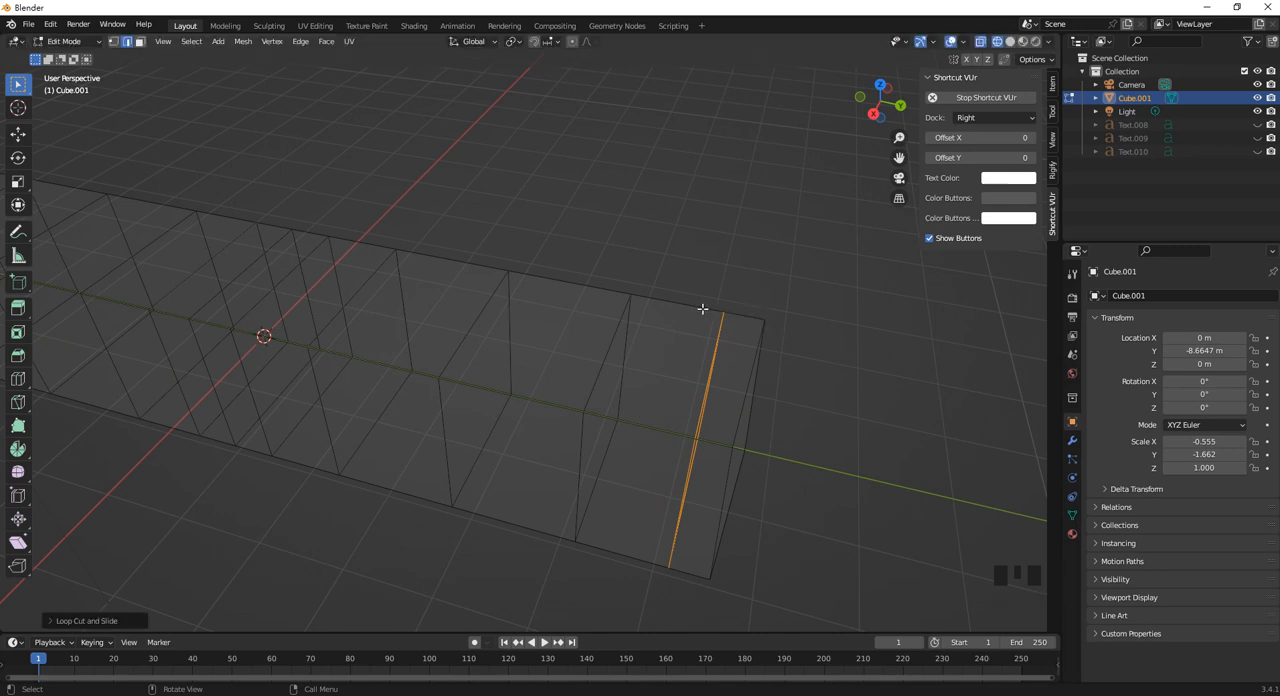
Bevel the new end loop about 0.24 m wide with two segments, and shift the band along Y slightly away from the bar's end.
key("ctrl+b")
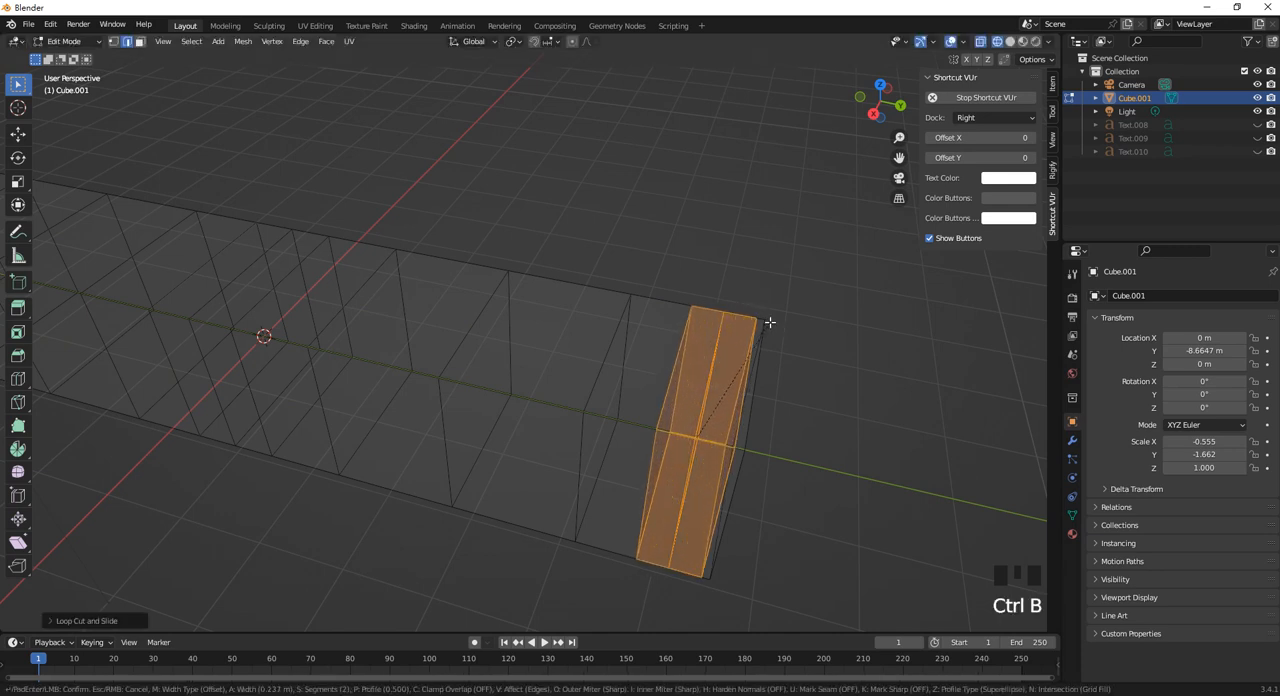
left_click(764, 332)
left_click(18, 136)
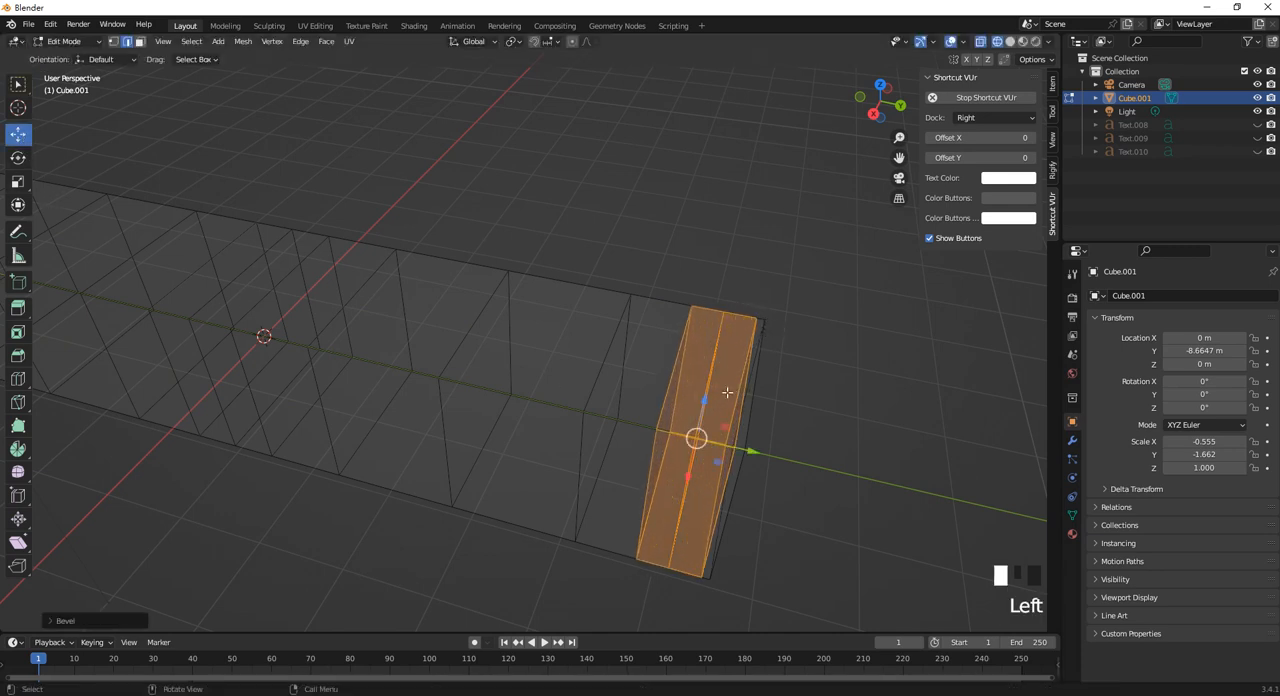
left_click_drag(757, 452, 734, 449)
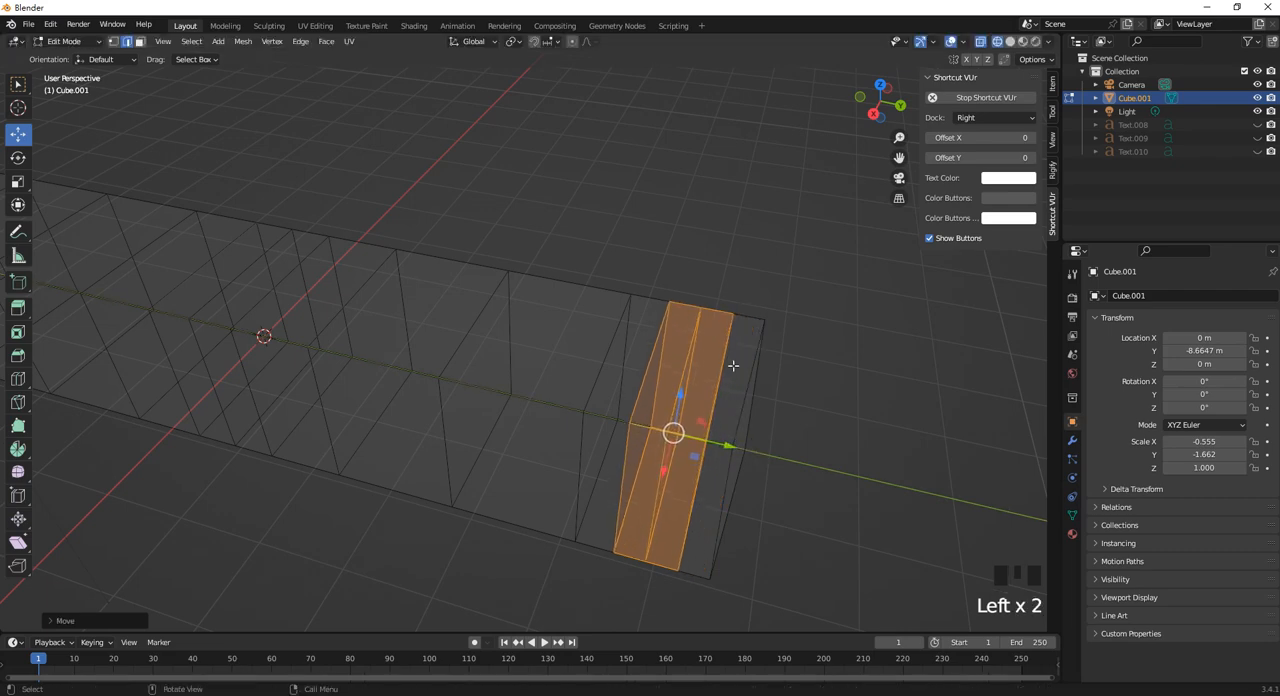
left_click(744, 325)
middle_click_drag(744, 325, 674, 331)
scroll(657, 354, "down", 3)
scroll(423, 389, "up", 1)
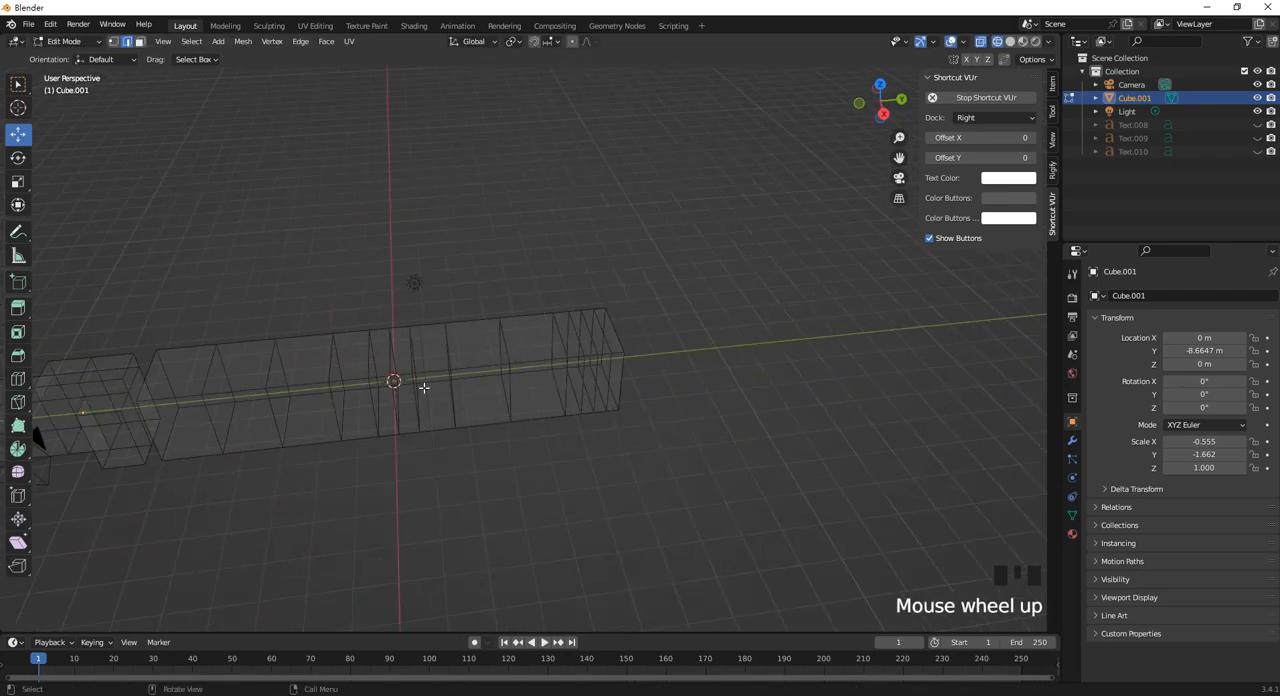
middle_click_drag(448, 378, 648, 347, "shift")
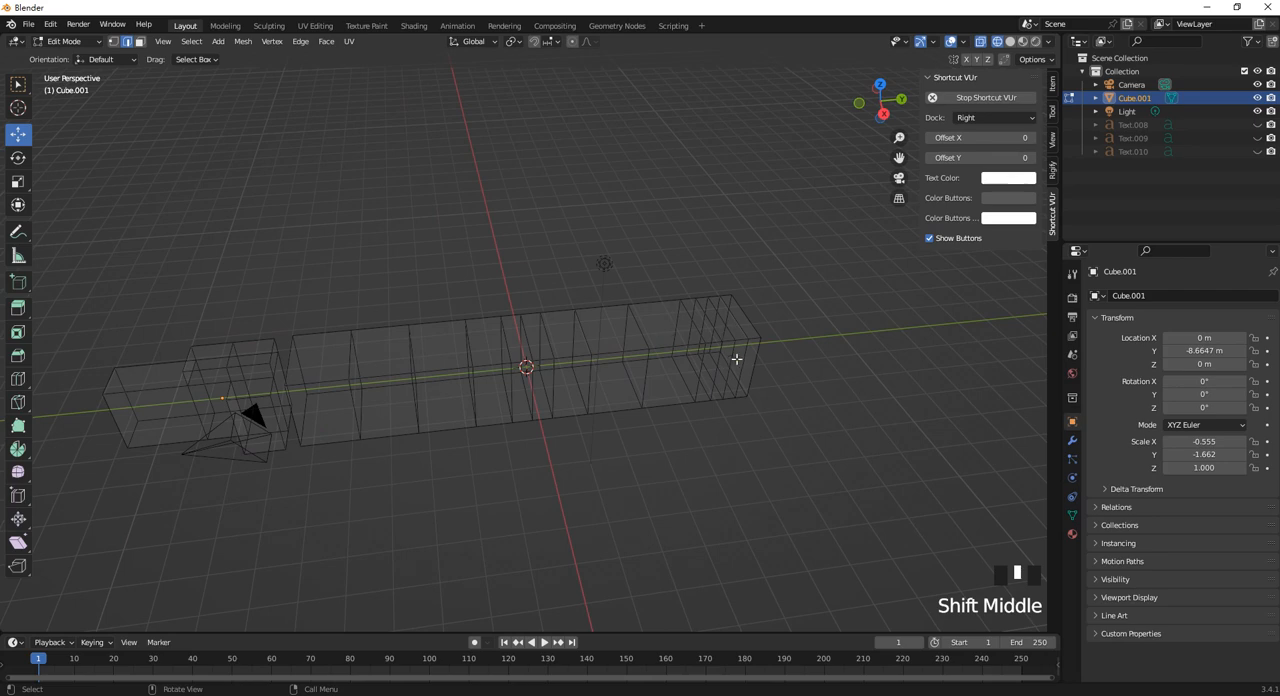
middle_click_drag(242, 360, 429, 371, "shift")
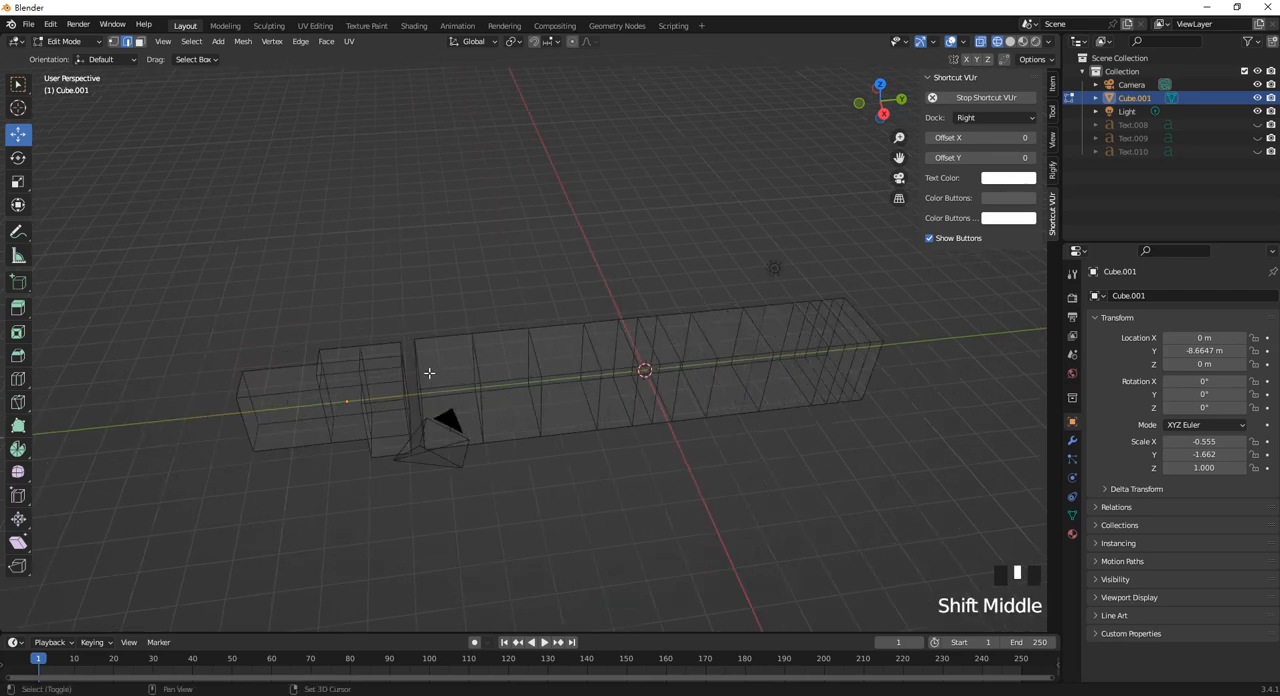
key("Tab")
left_click(490, 321)
middle_click_drag(490, 321, 532, 378)
left_click(548, 381)
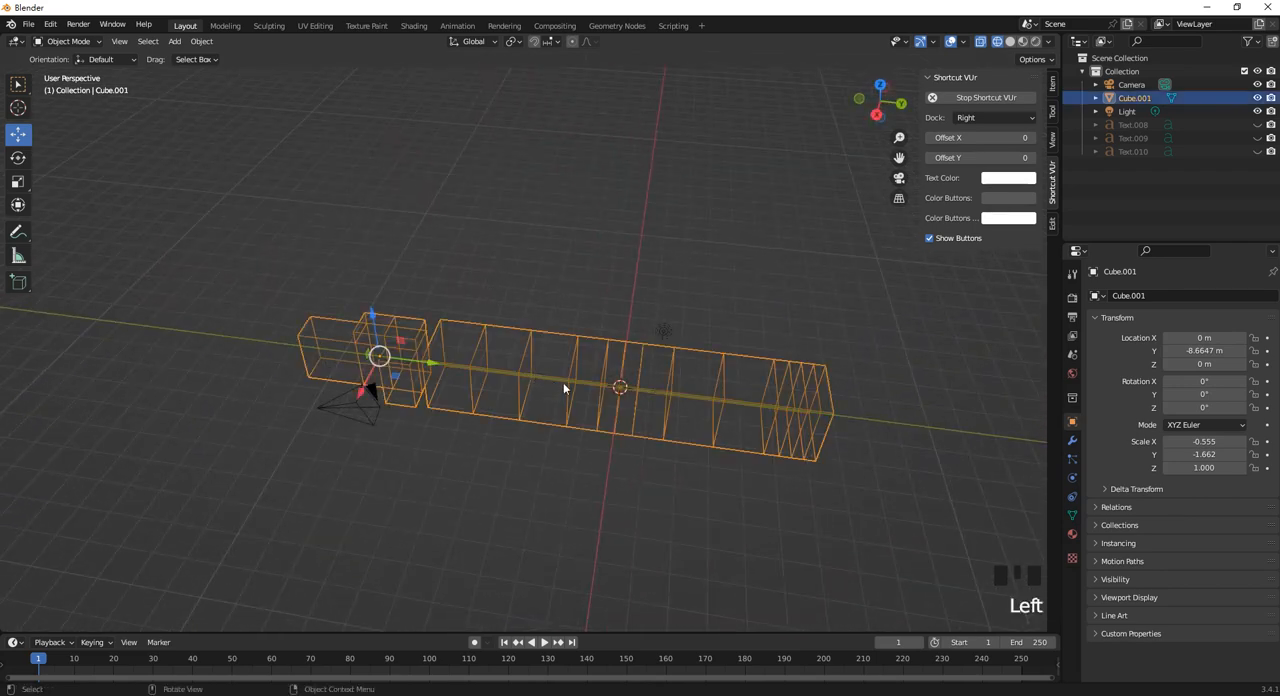
scroll(624, 379, "up", 2)
middle_click_drag(624, 379, 542, 387, "shift")
In Edit Mode with vertex selection, box-select all vertices from the second block up to just before the bar's middle bevel.
key("Tab")
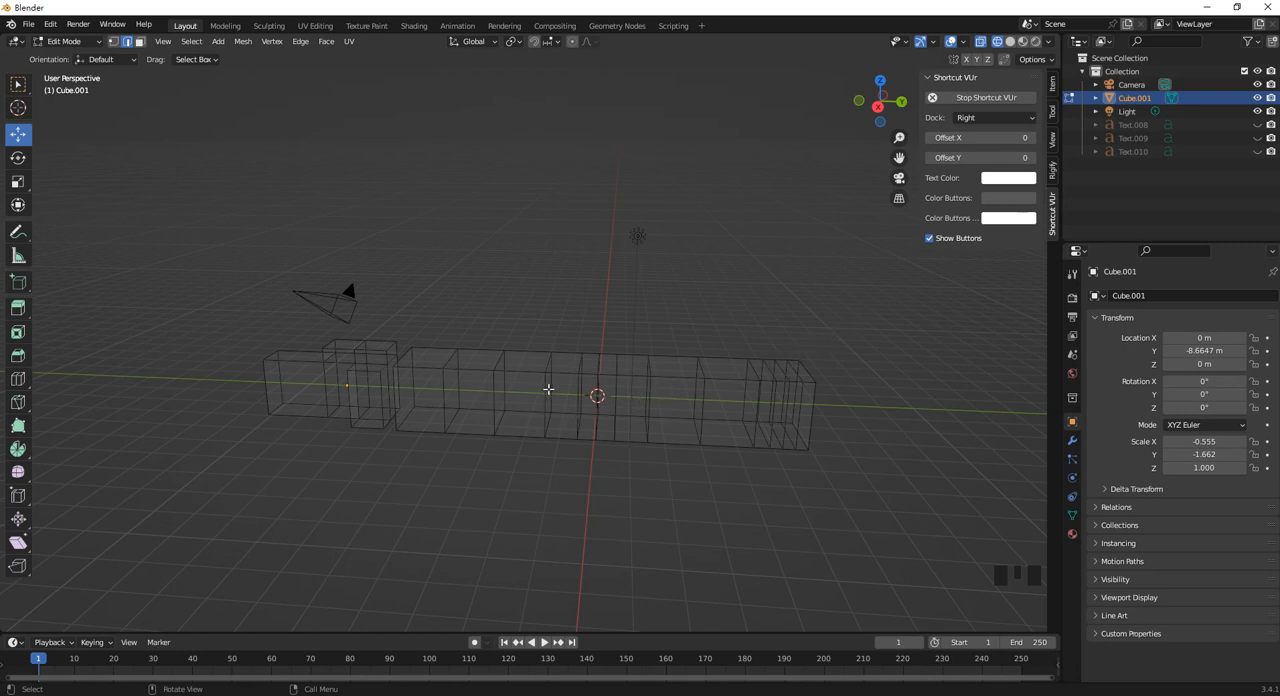
middle_click_drag(548, 389, 549, 380)
left_click(114, 41)
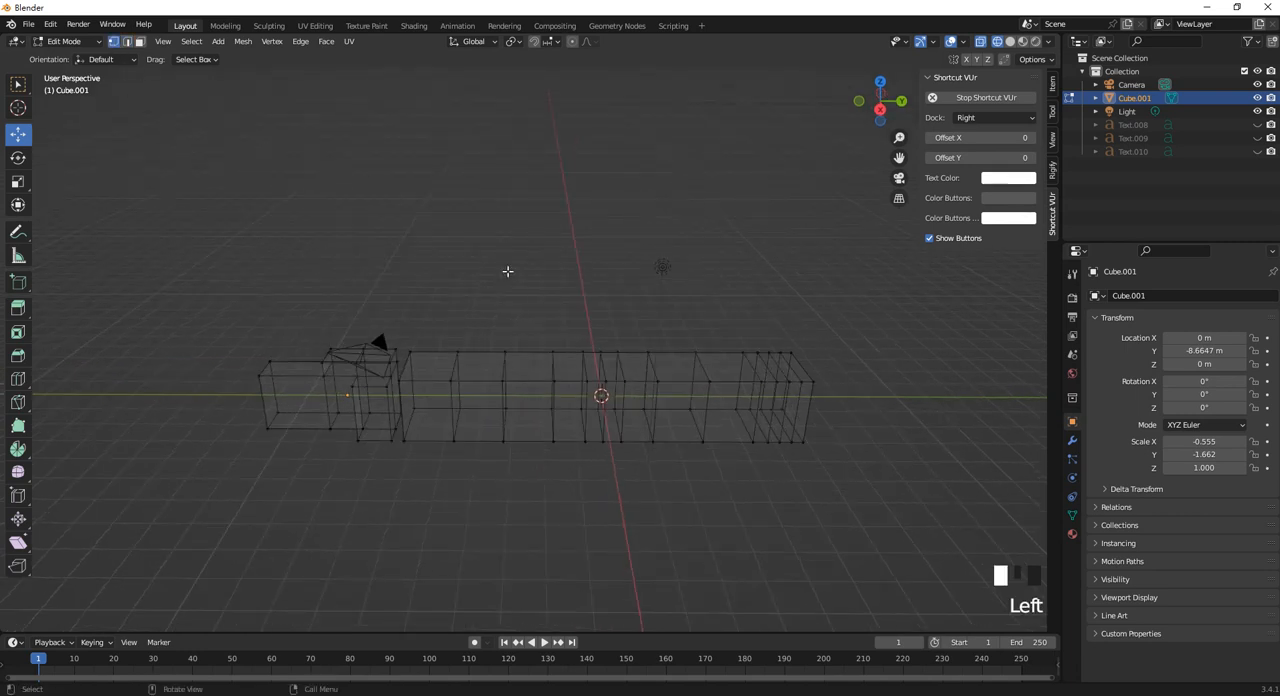
middle_click_drag(507, 271, 589, 374)
left_click_drag(570, 455, 148, 305)
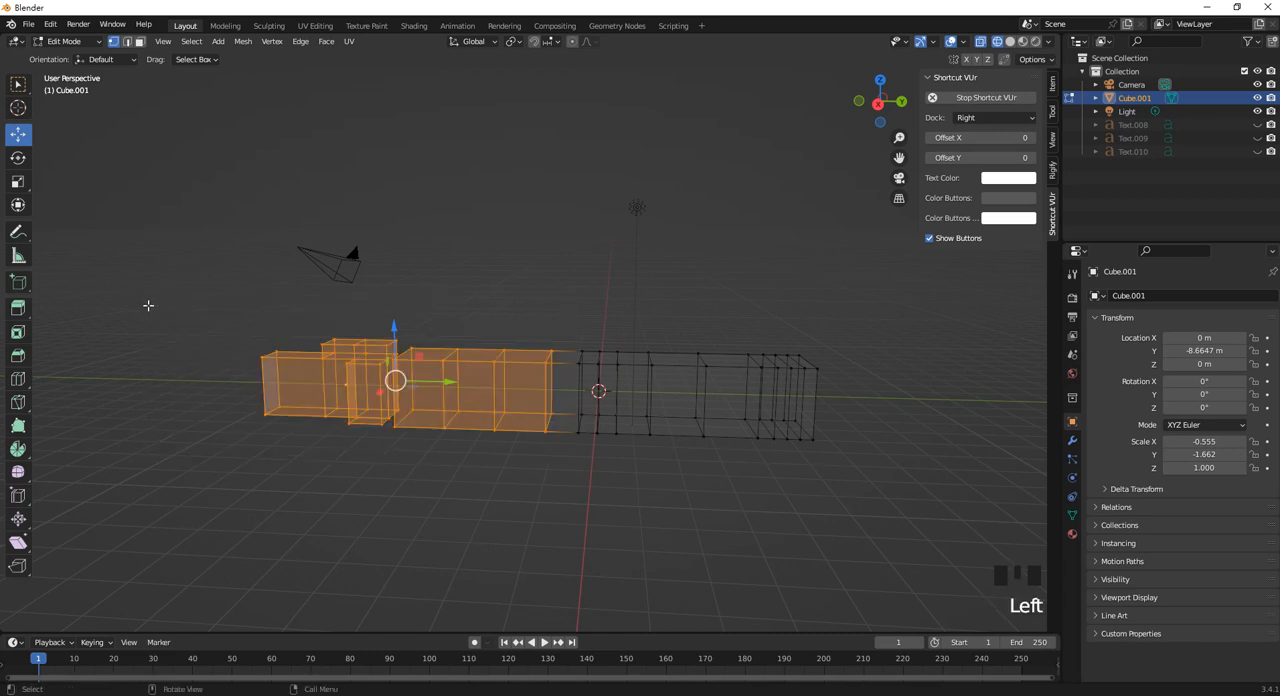
scroll(563, 415, "up", 2)
middle_click_drag(506, 396, 520, 380)
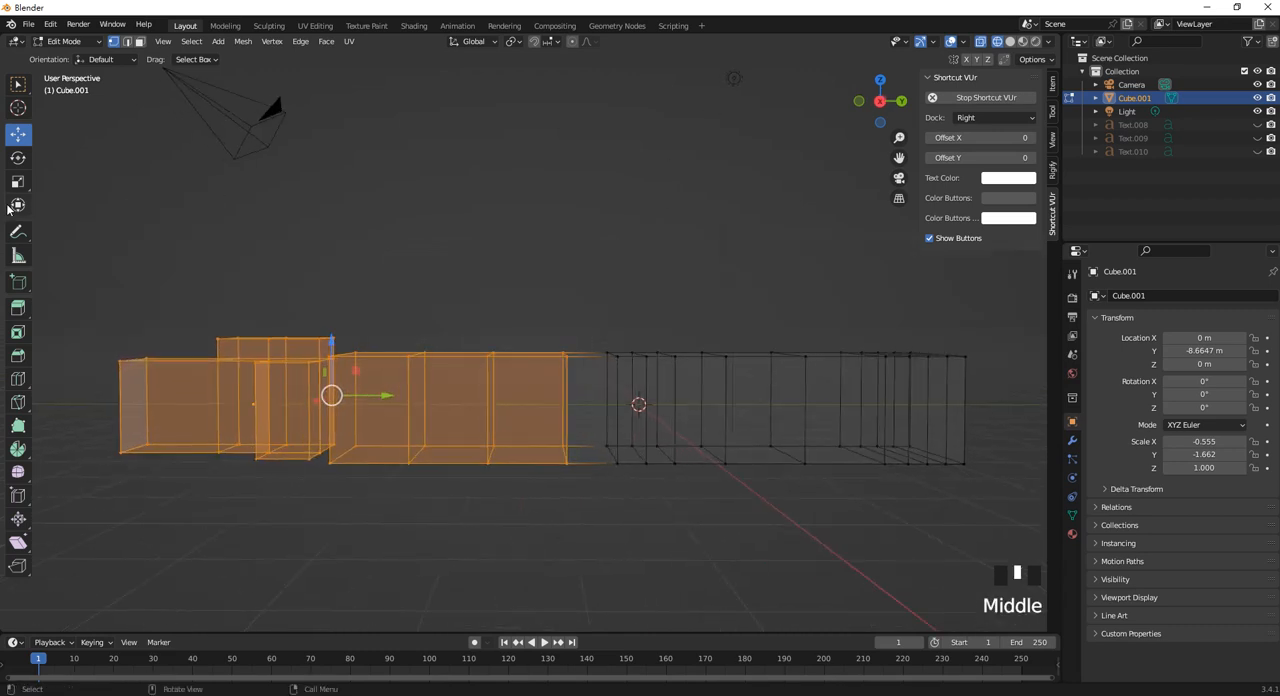
Rotate the selected half so its far end tilts upward, and raise it about 1 m along Z.
left_click(18, 157)
left_click_drag(369, 350, 332, 302)
left_click(19, 133)
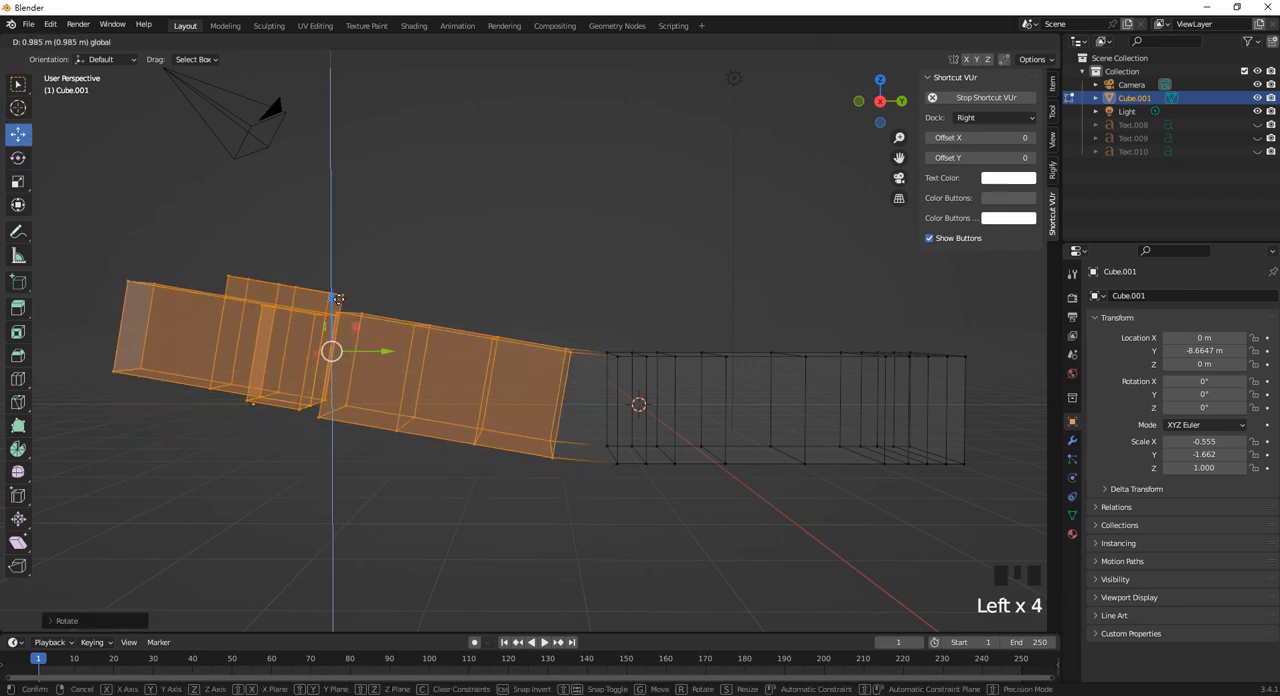
left_click(574, 264)
middle_click_drag(574, 264, 494, 310)
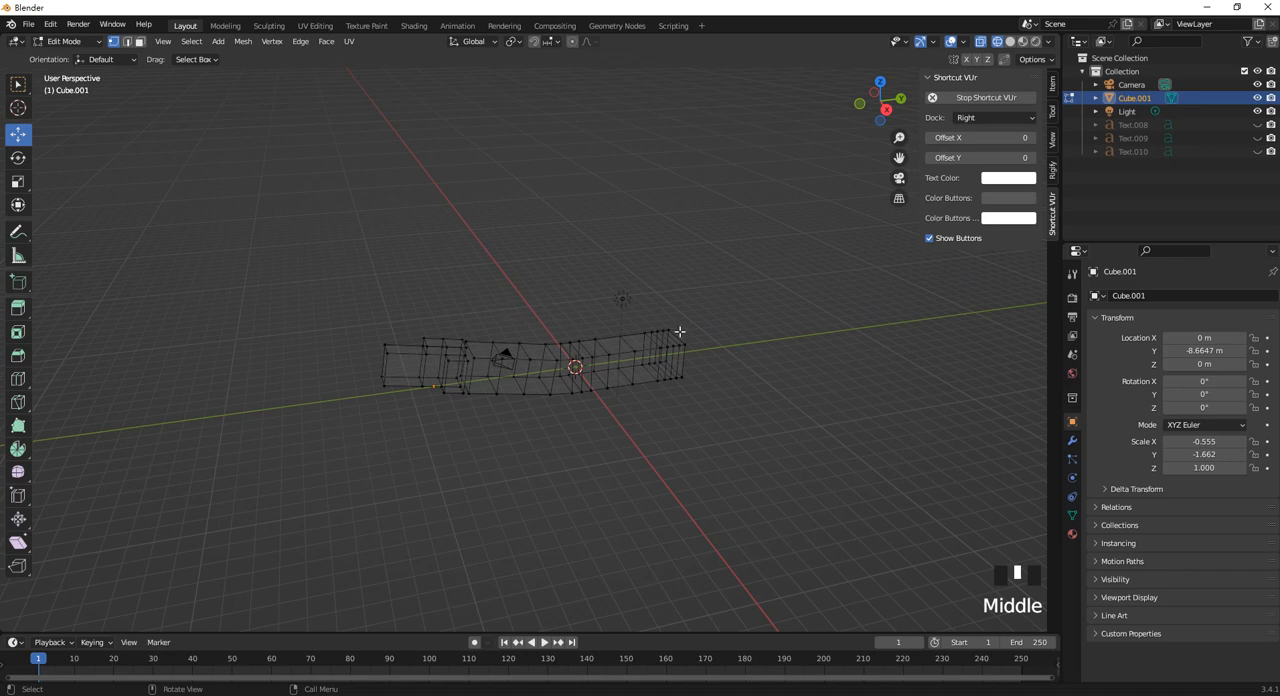
Box-select the bevelled end opposite the second block and scale it about 1.16 with smooth proportional editing at size about 6.73.
scroll(794, 357, "up", 2)
middle_click_drag(794, 357, 560, 365)
left_click_drag(531, 280, 650, 440)
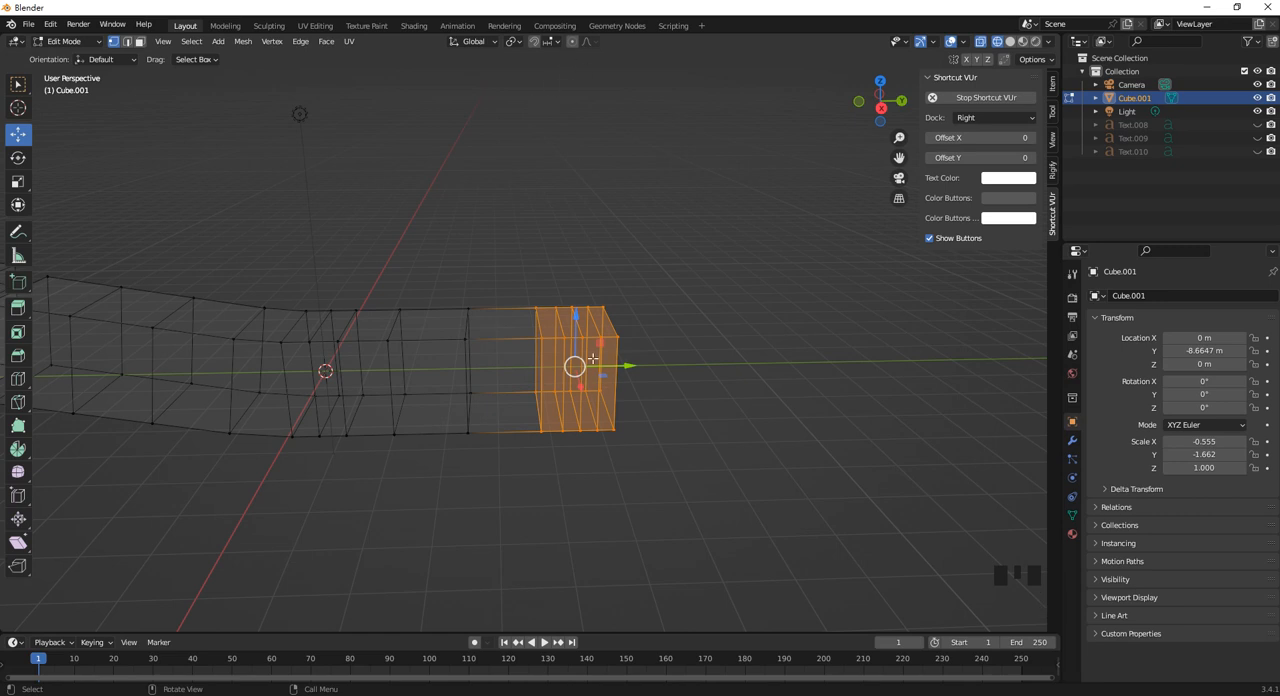
left_click(572, 43)
key("s")
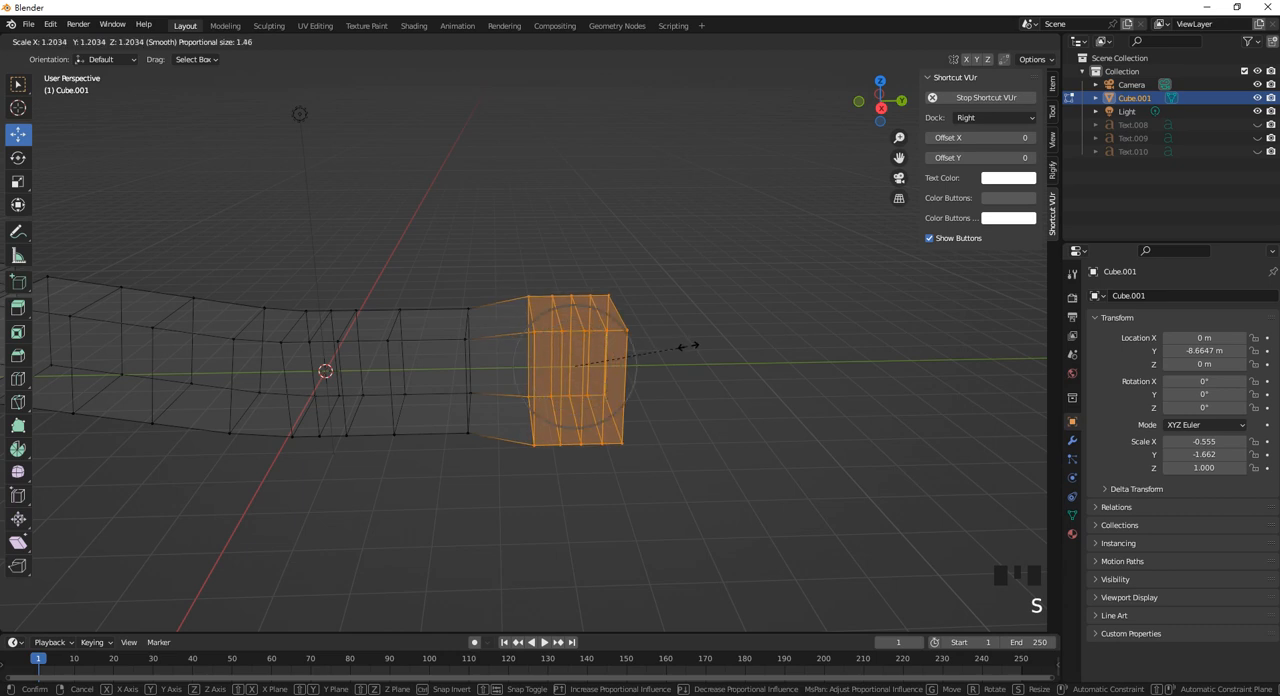
scroll(666, 331, "down", 2)
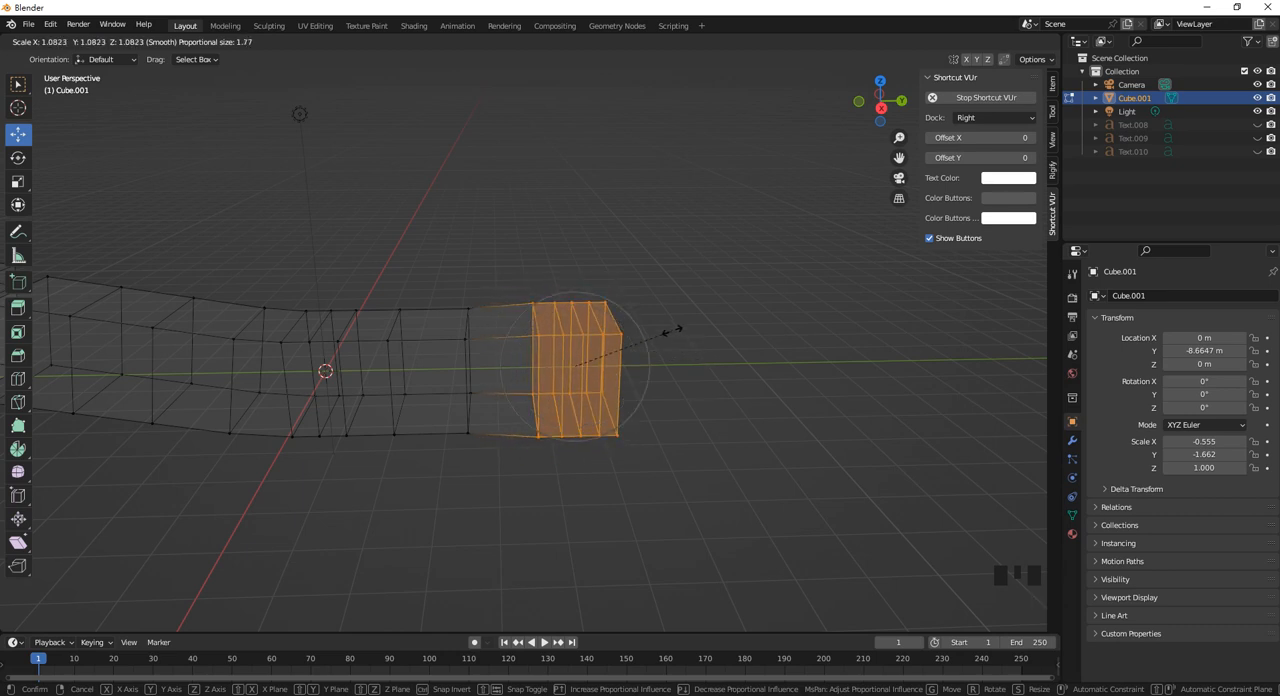
scroll(672, 330, "down", 14)
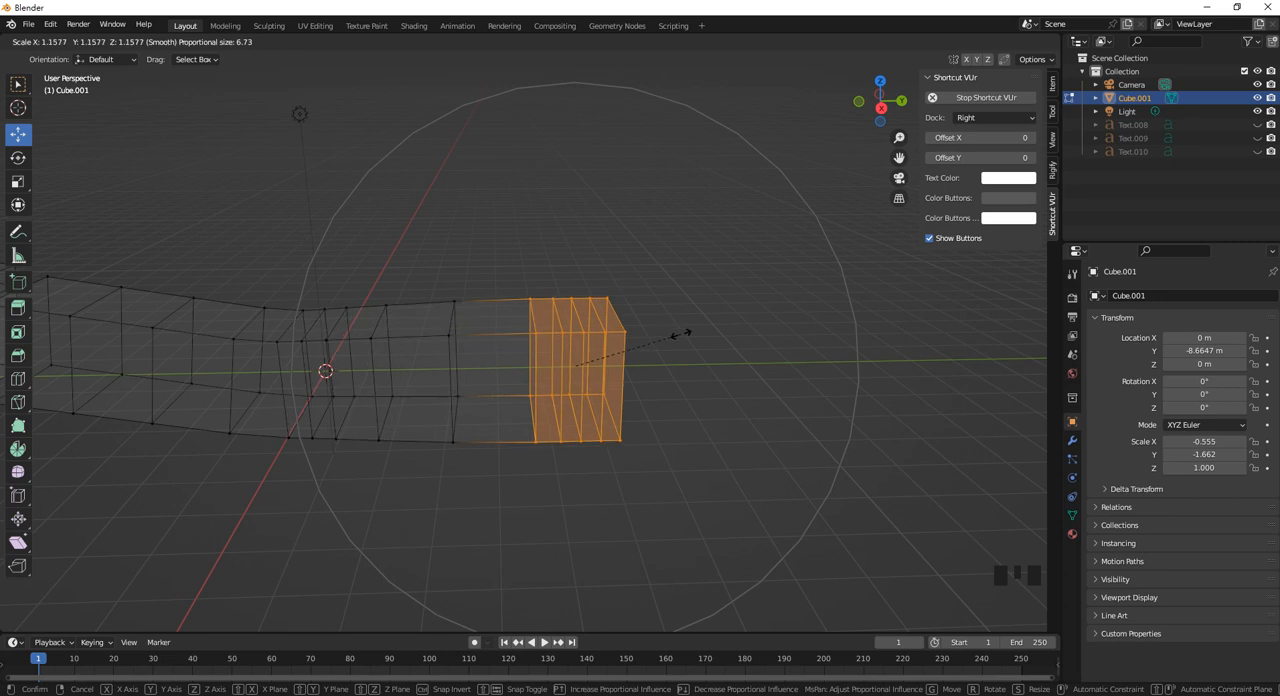
left_click(680, 334)
scroll(680, 334, "down", 4)
middle_click_drag(680, 334, 609, 331)
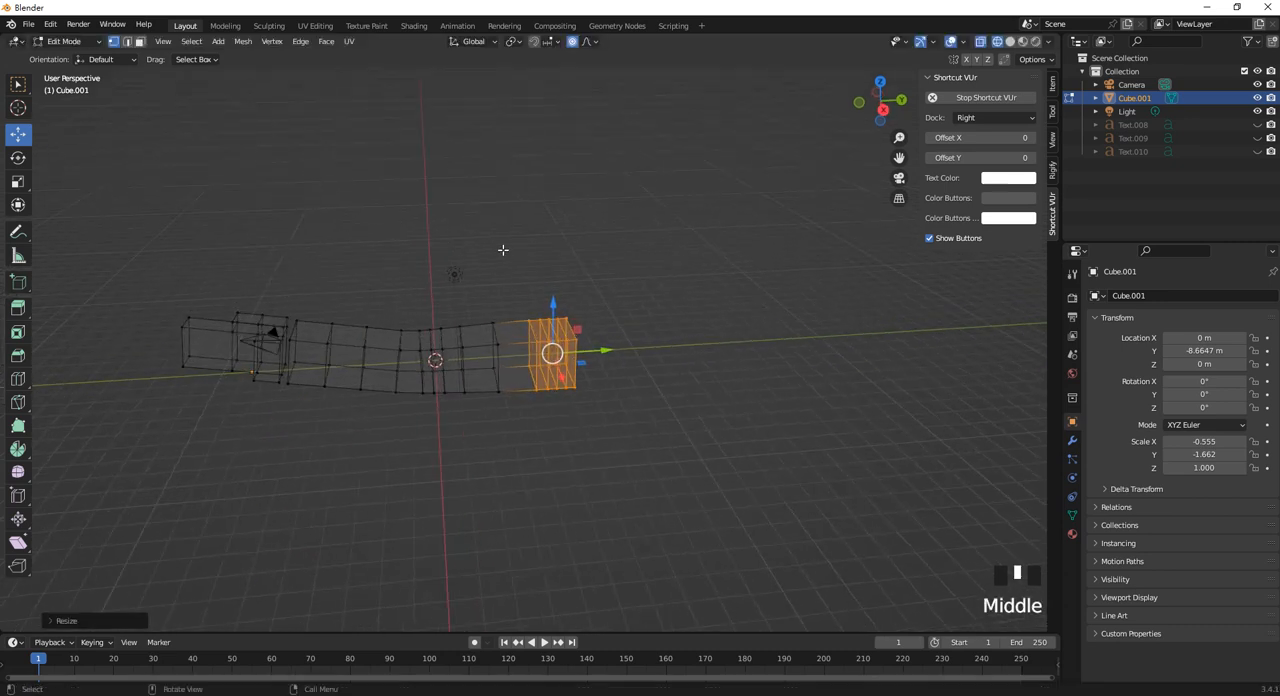
Return to Object Mode and select the whole bent bar object.
scroll(503, 250, "up", 2)
middle_click_drag(509, 303, 452, 343)
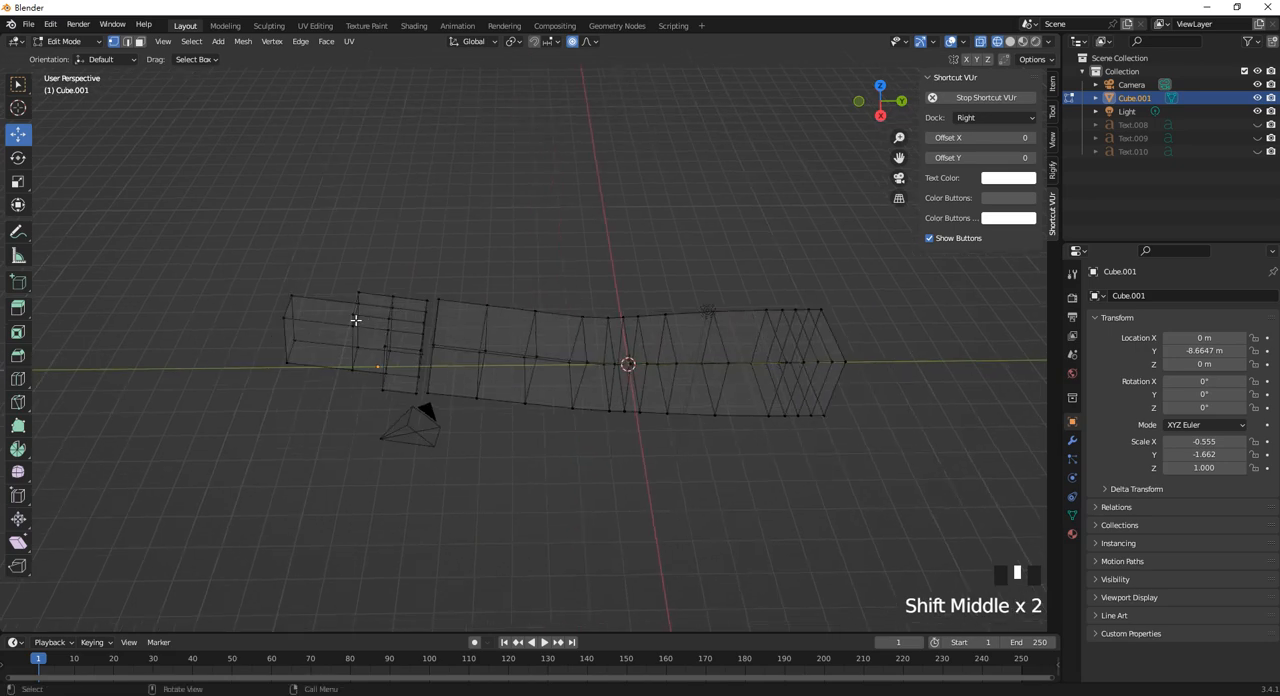
left_click(17, 86)
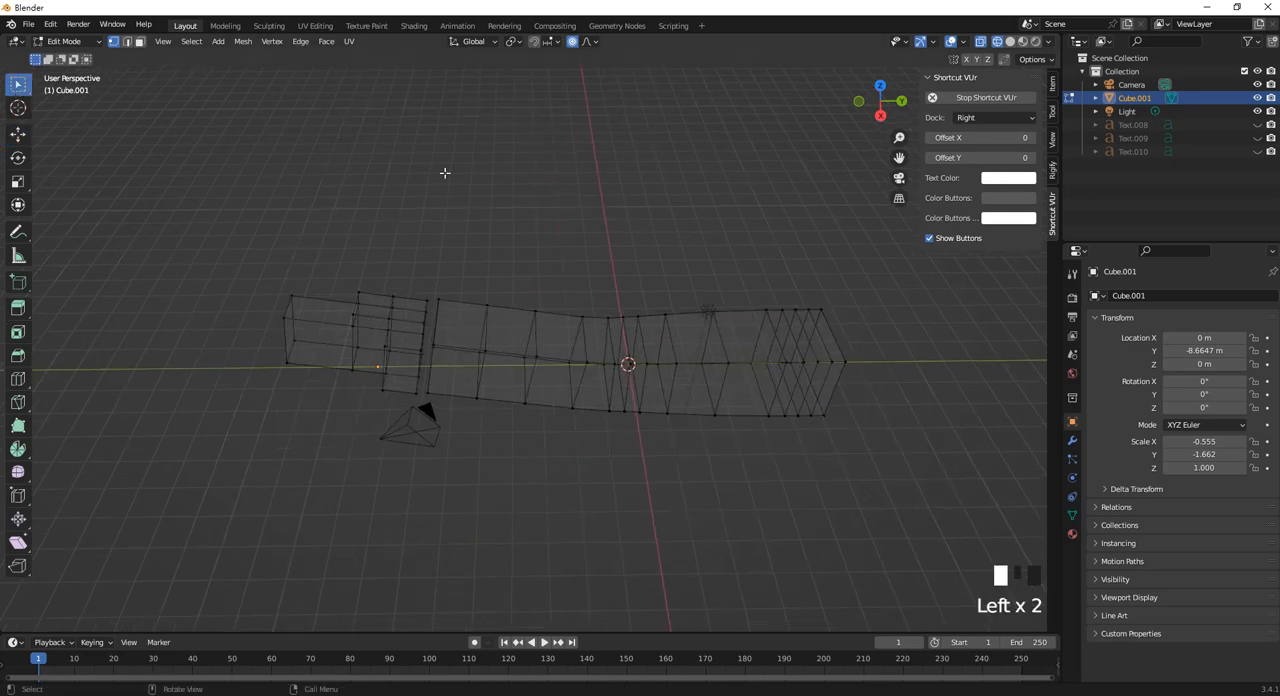
key("Tab")
left_click(349, 334)
middle_click_drag(349, 334, 449, 334)
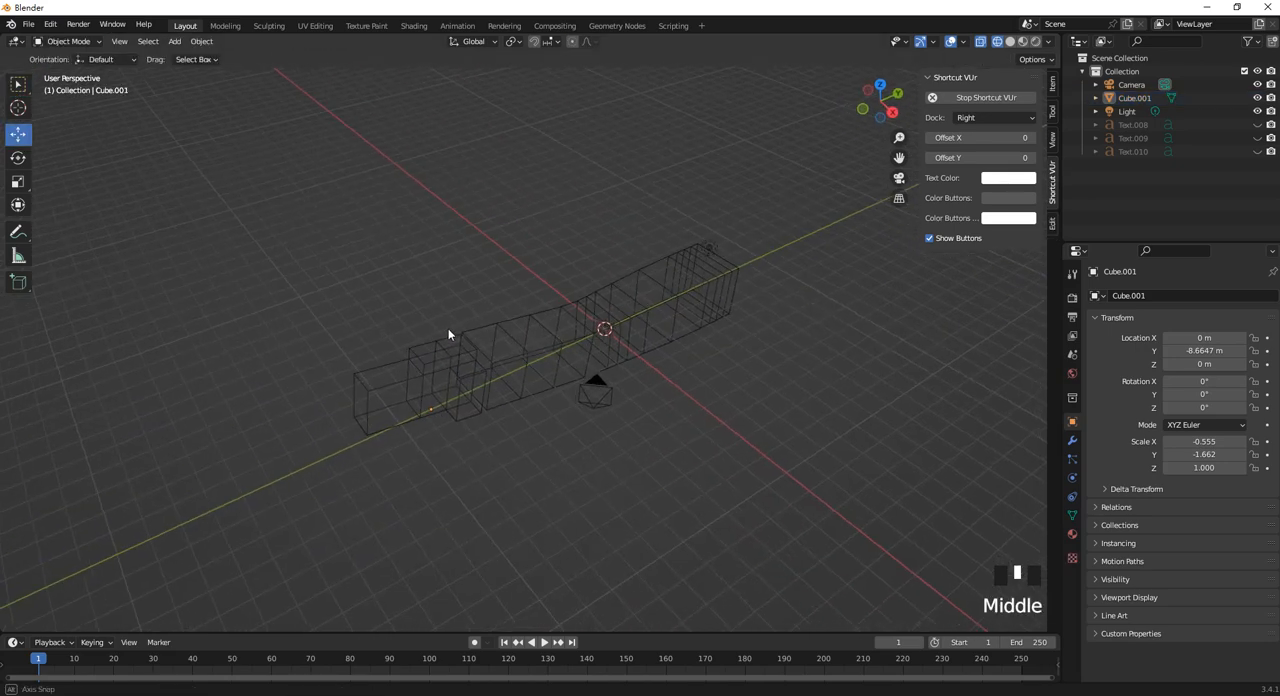
left_click(507, 367)
middle_click_drag(507, 367, 594, 447)
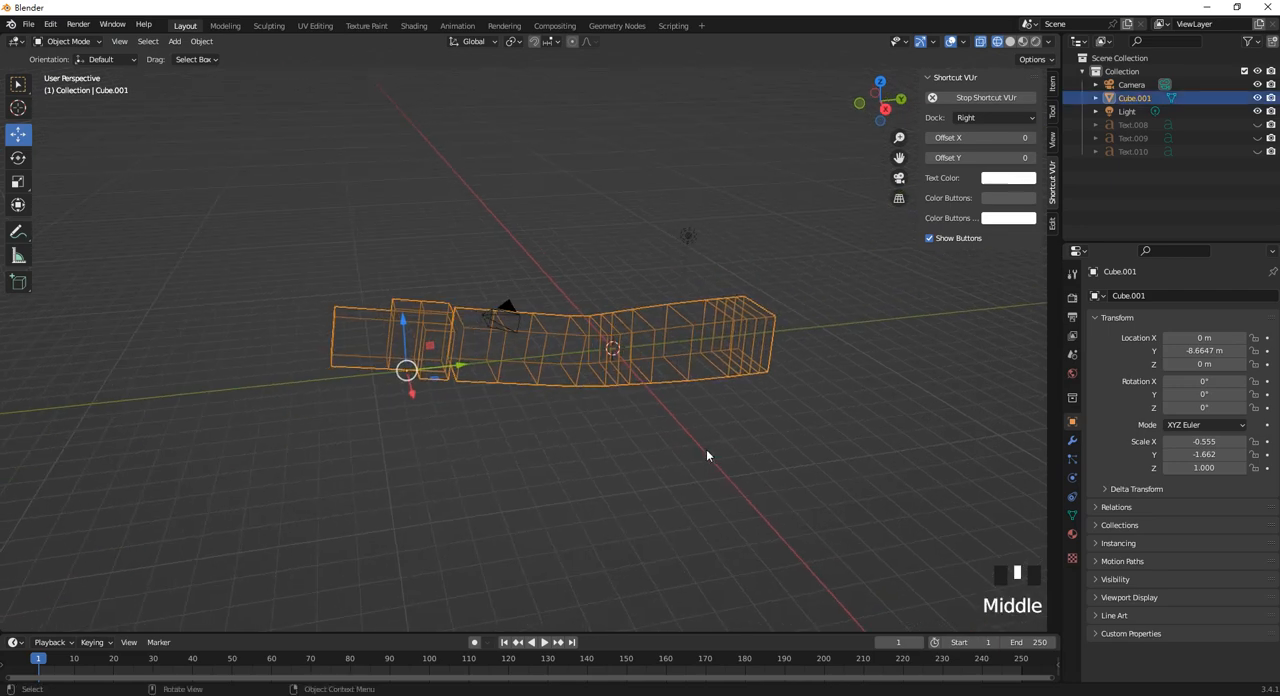
Set the bent bar object's origin to its geometry.
key("shift+c")
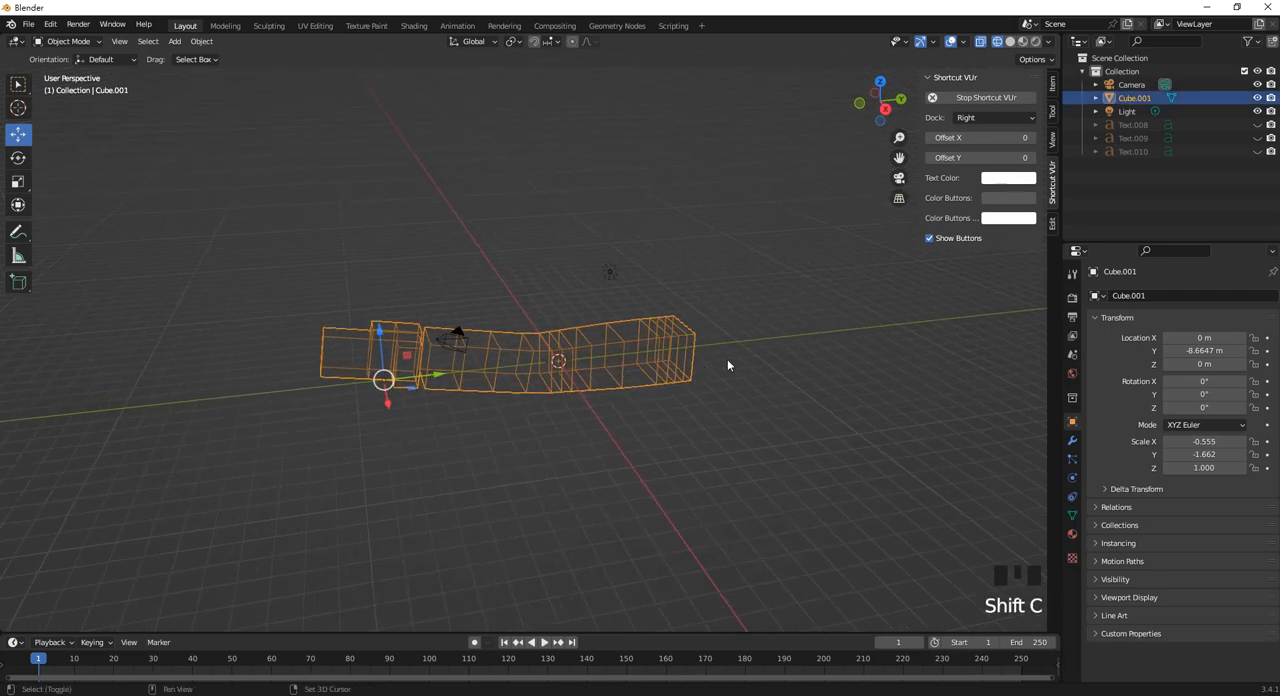
middle_click_drag(609, 354, 564, 400)
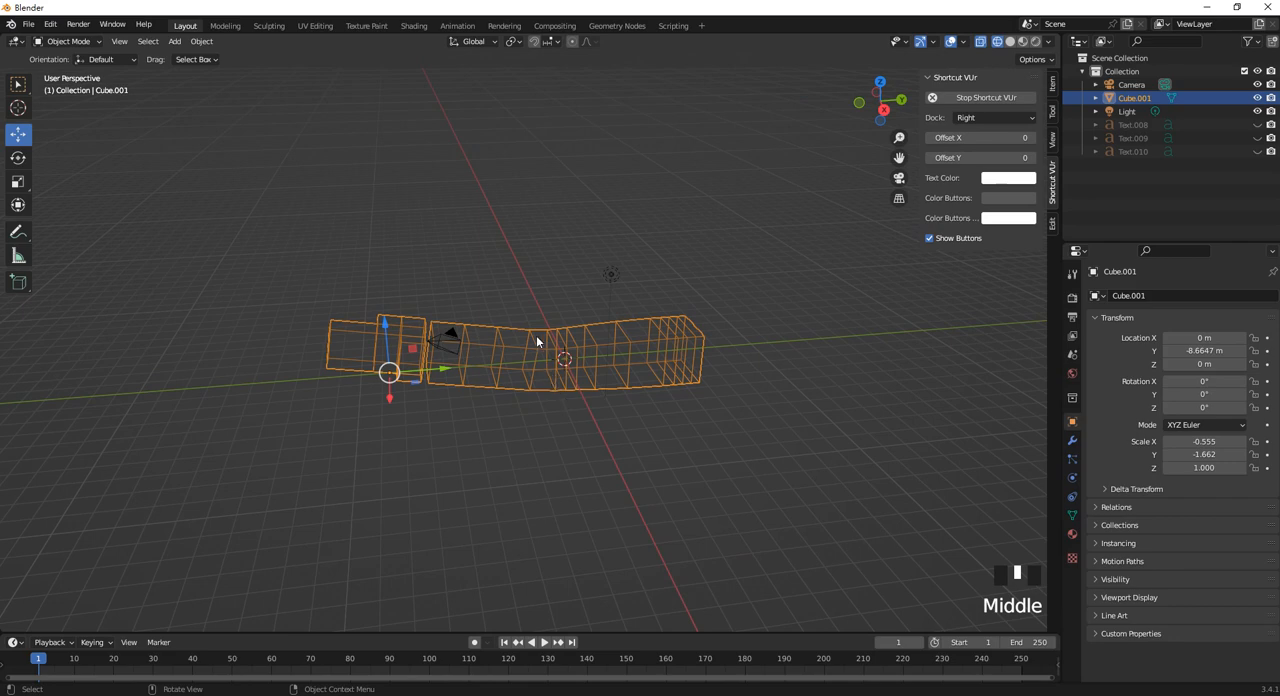
left_click(494, 348)
left_click(494, 348)
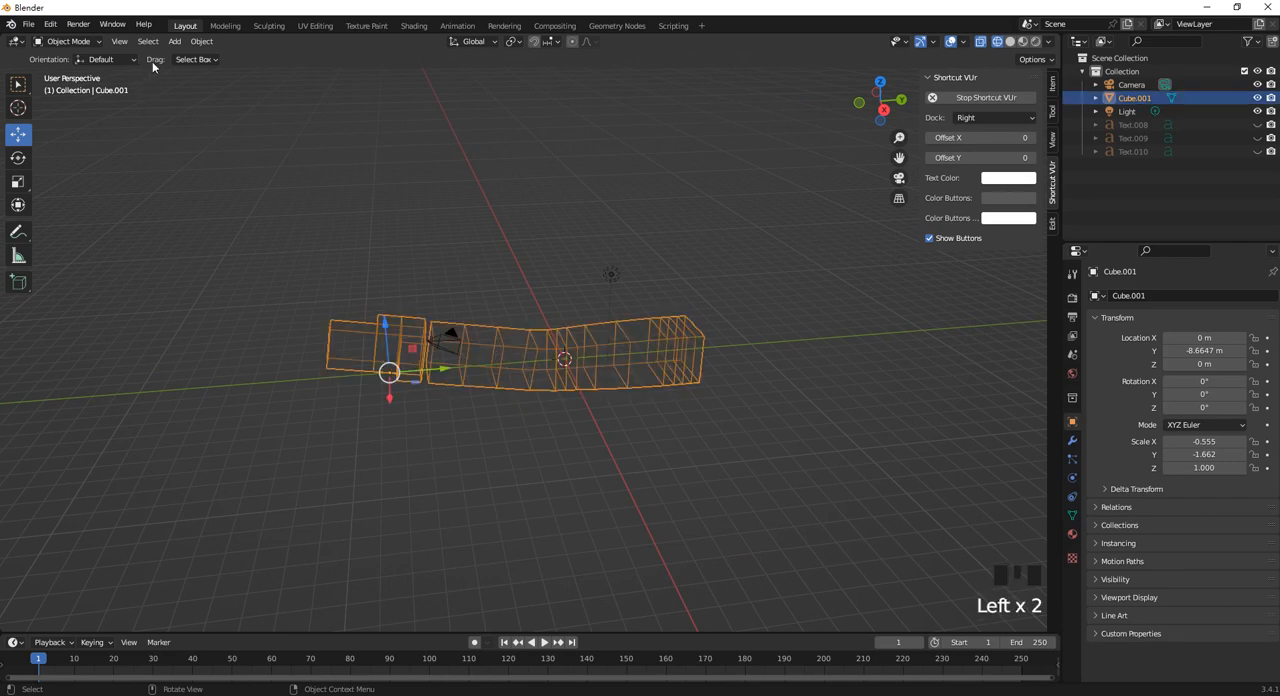
left_click(202, 41)
mouse_move(249, 72)
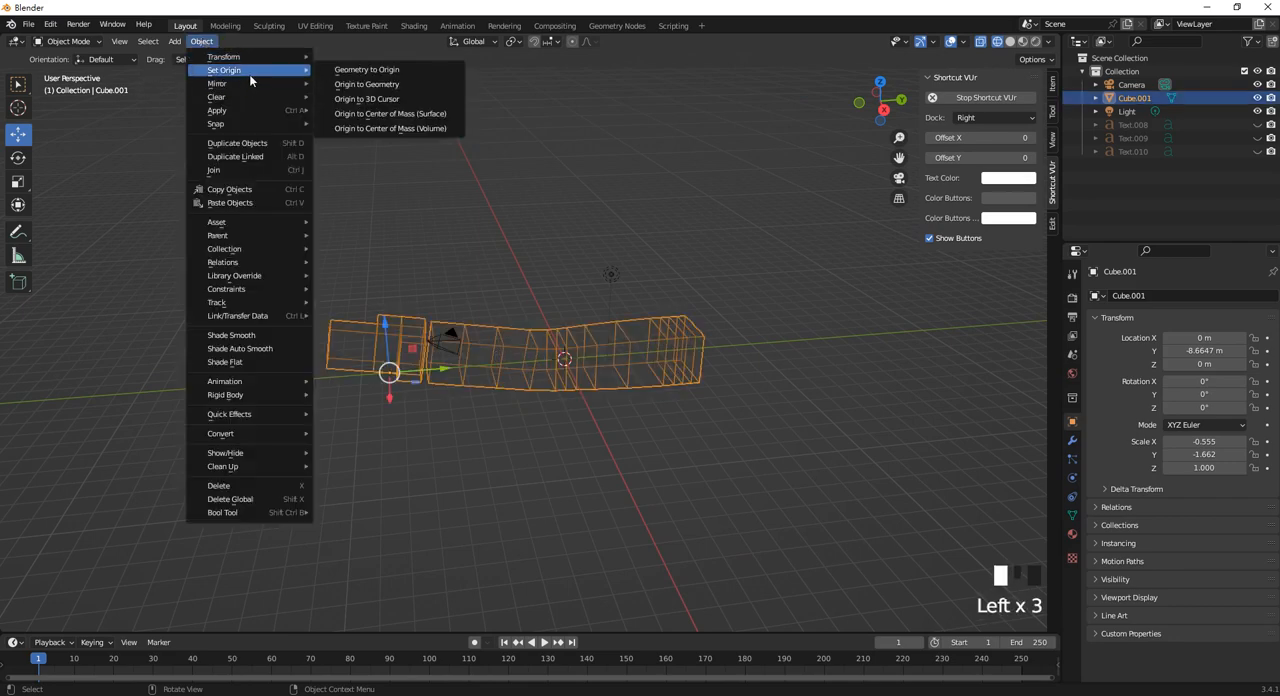
left_click(422, 85)
Rotate the object 90° about the global X axis so it stands upright.
middle_click_drag(612, 281, 660, 370)
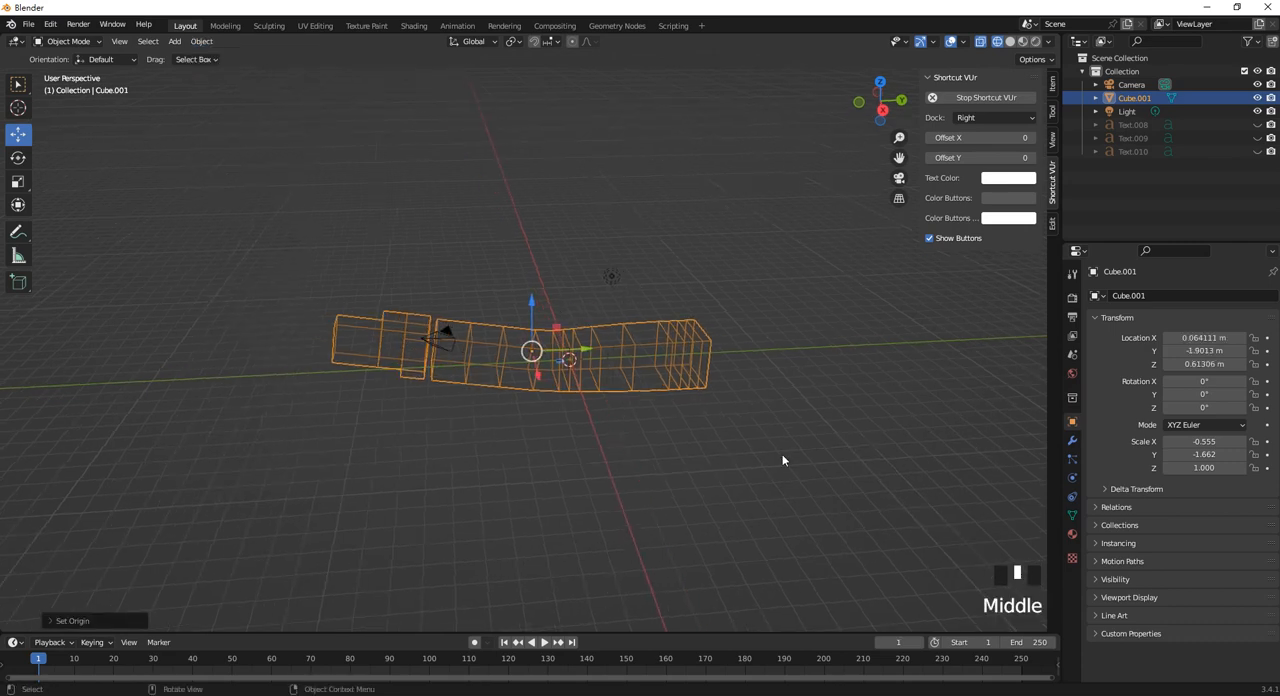
key("r")
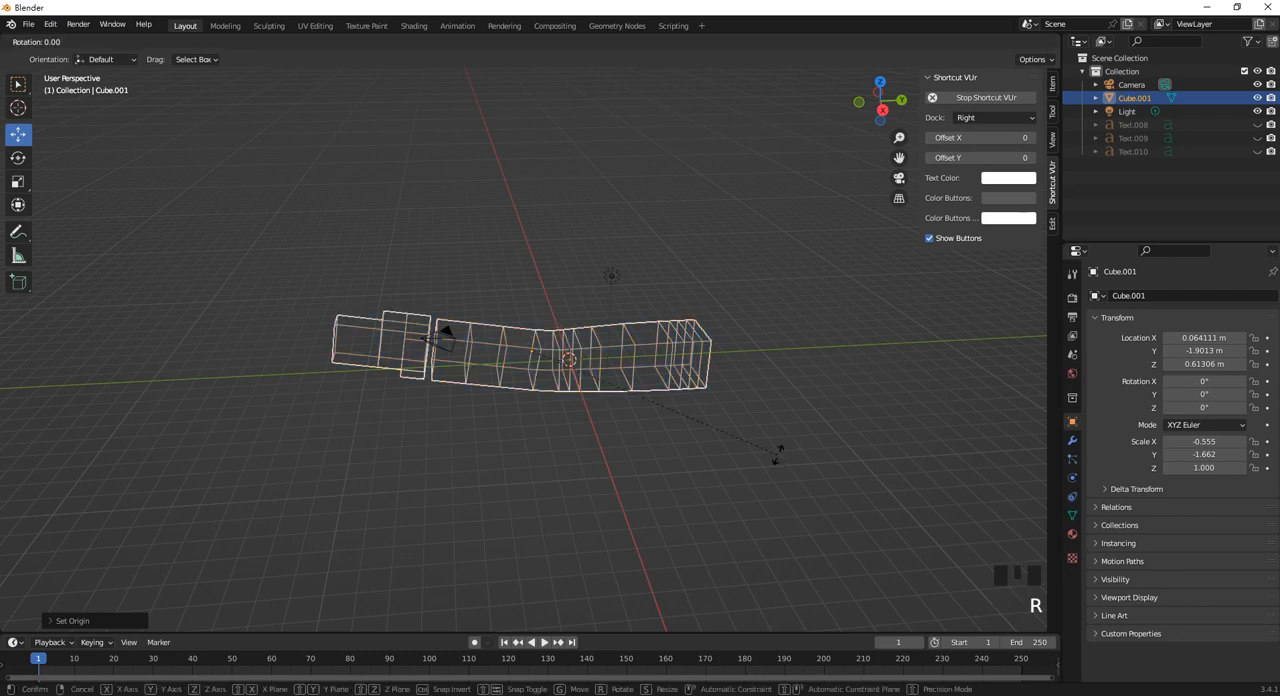
key("x")
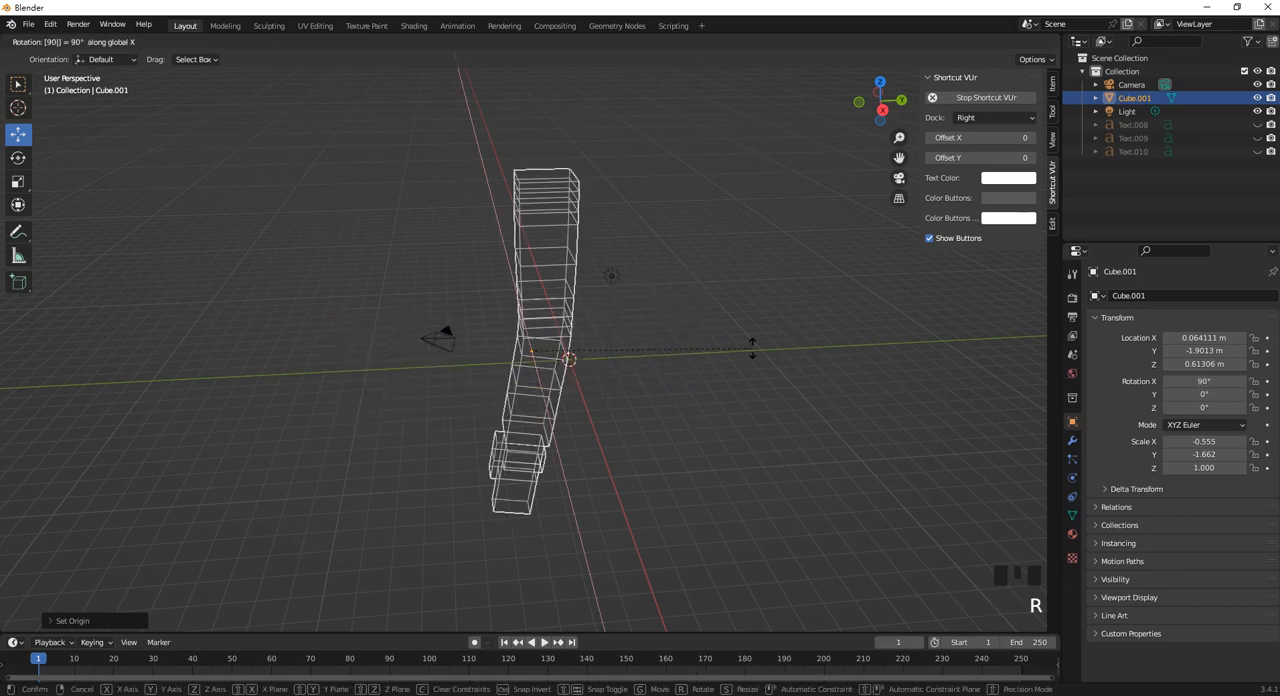
left_click(733, 366)
middle_click_drag(397, 305, 434, 320)
Apply all transforms to the upright object and deselect it.
left_click(433, 284)
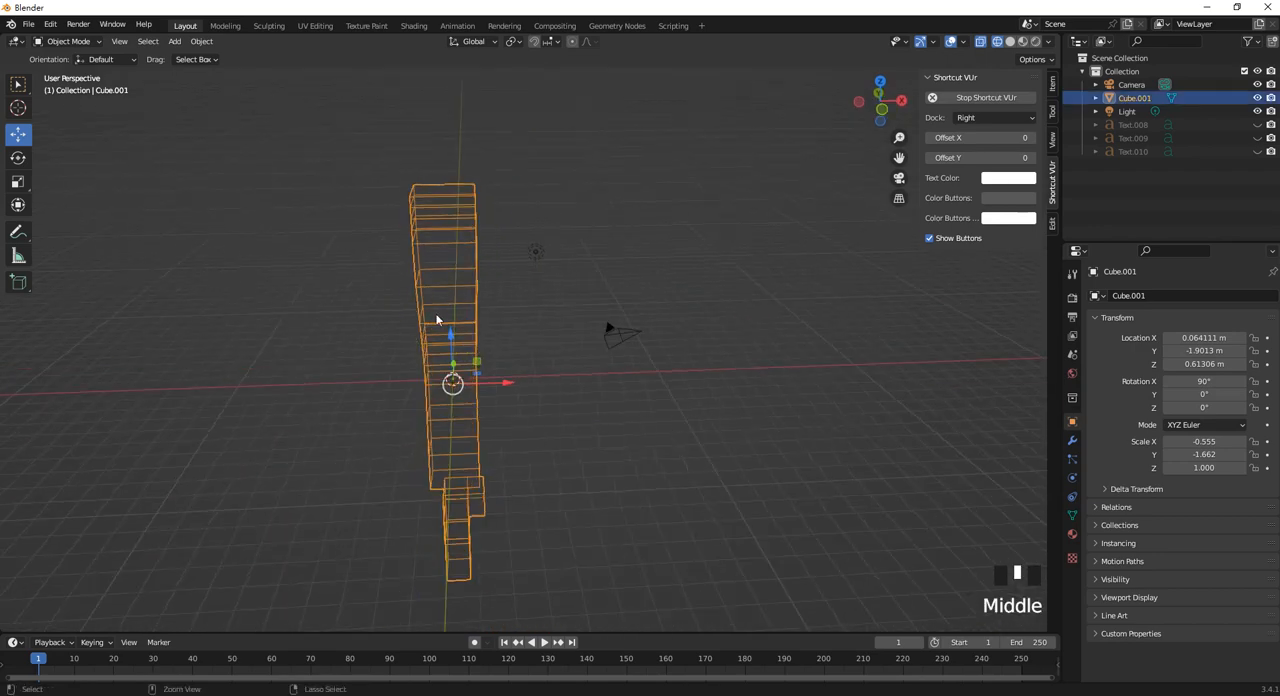
key("ctrl+a")
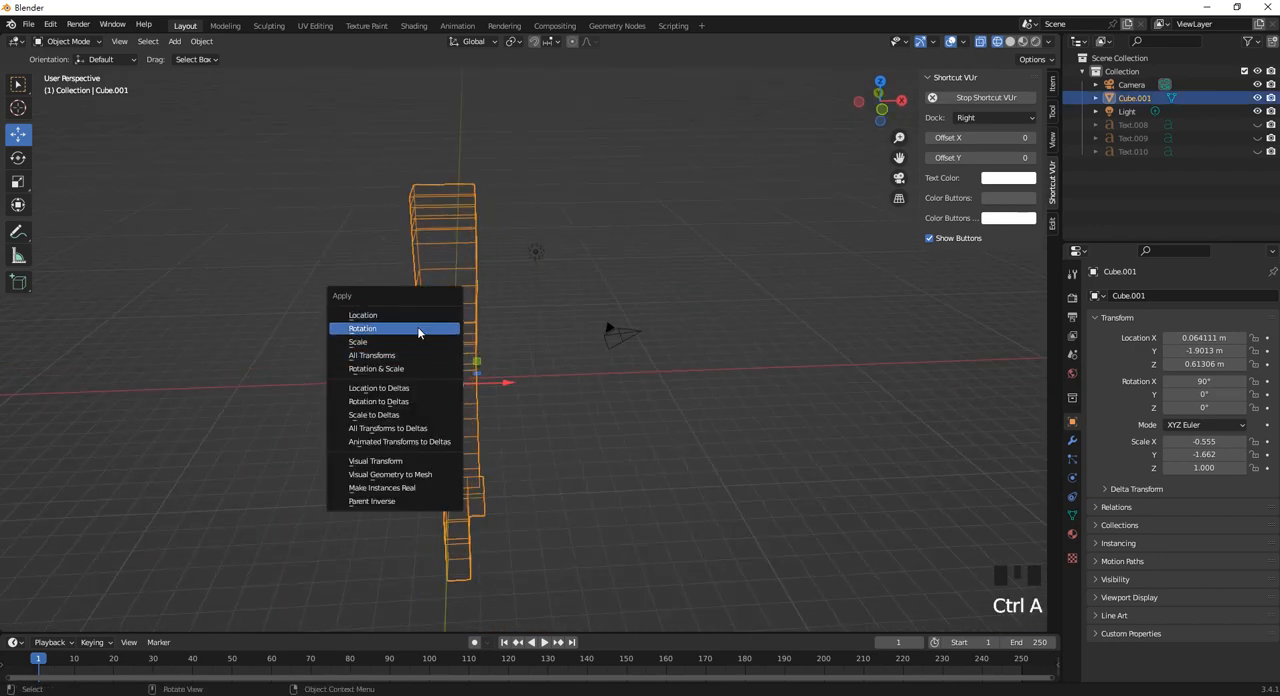
left_click(420, 355)
middle_click_drag(692, 397, 751, 327)
left_click(711, 370)
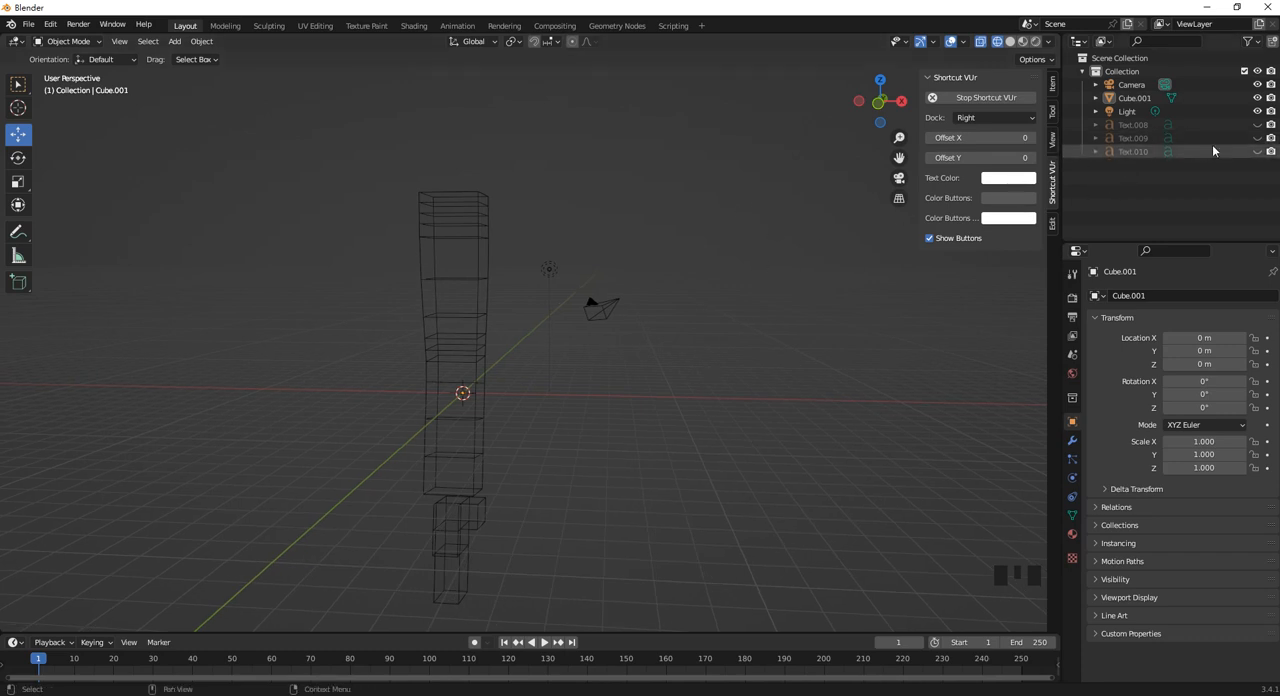
Unhide the Text.008 instructions and bring them into view beside the upright model.
left_click(1257, 124)
scroll(294, 376, "up", 5)
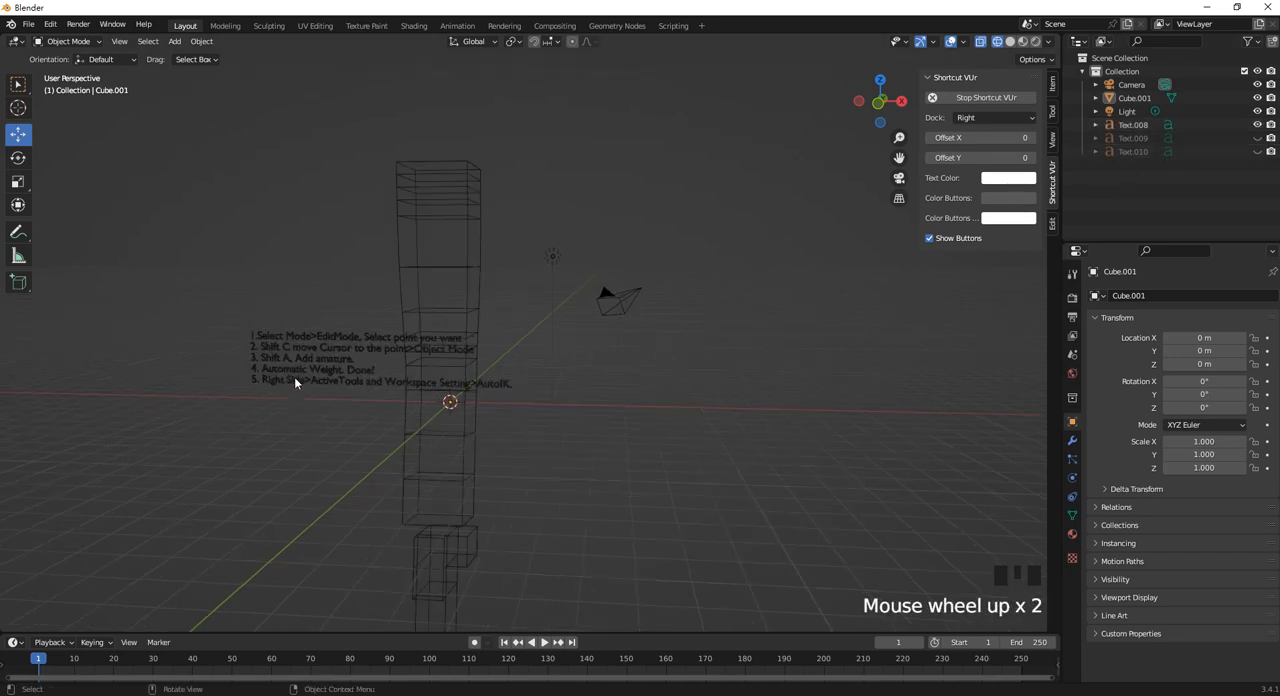
middle_click_drag(306, 369, 500, 327, "shift")
left_click_drag(455, 419, 408, 344)
middle_click_drag(448, 380, 524, 382, "shift")
left_click_drag(364, 309, 200, 293)
left_click(529, 285)
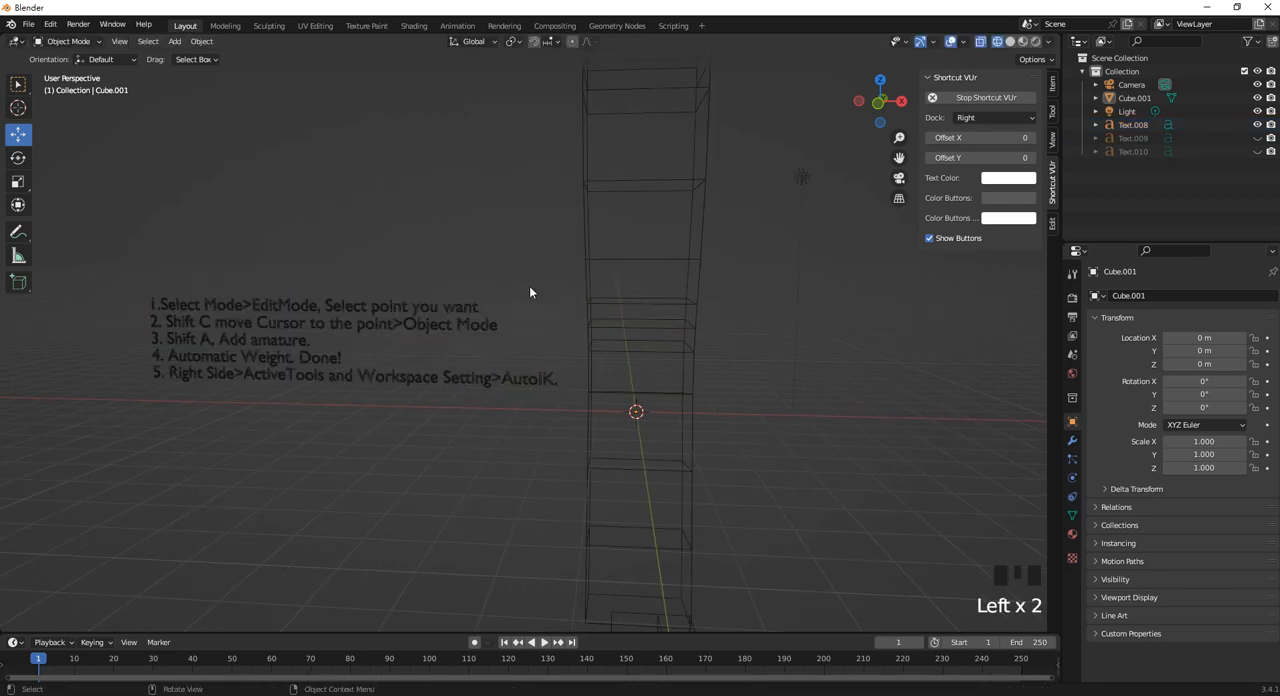
middle_click_drag(529, 285, 545, 282)
middle_click_drag(699, 408, 680, 403)
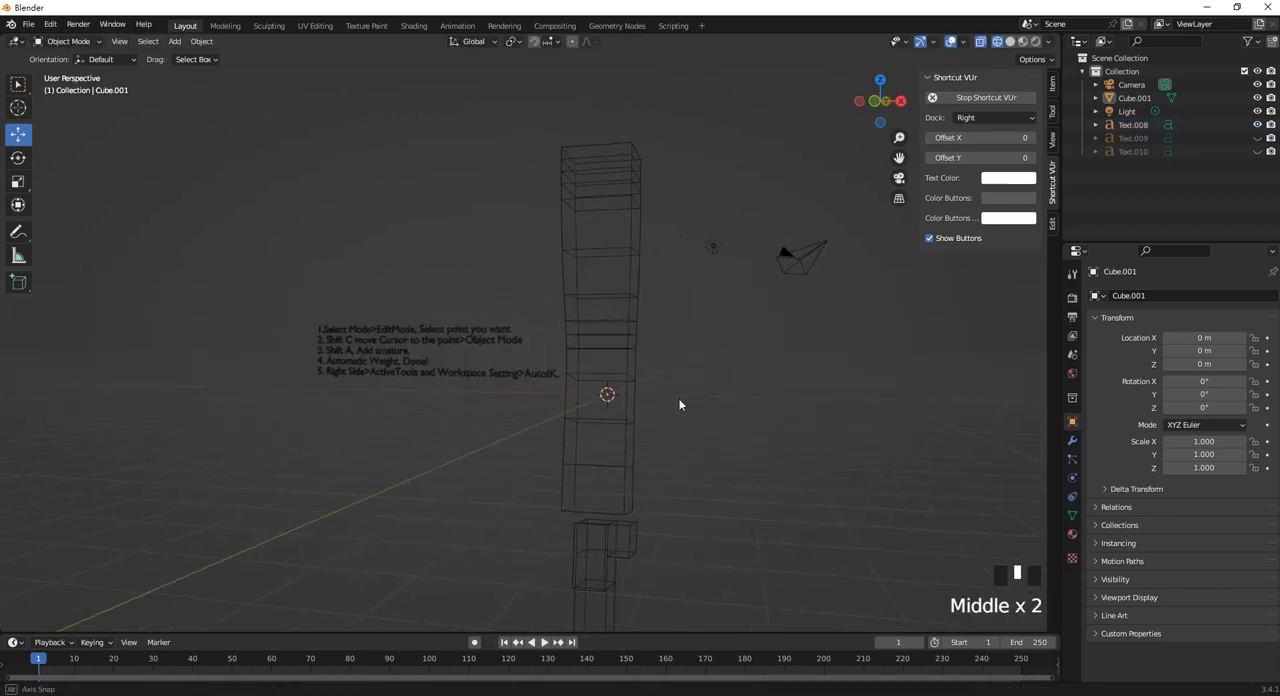
Select the upright model and rotate it -90° about the global Z axis.
left_click(629, 331)
middle_click_drag(629, 331, 588, 282)
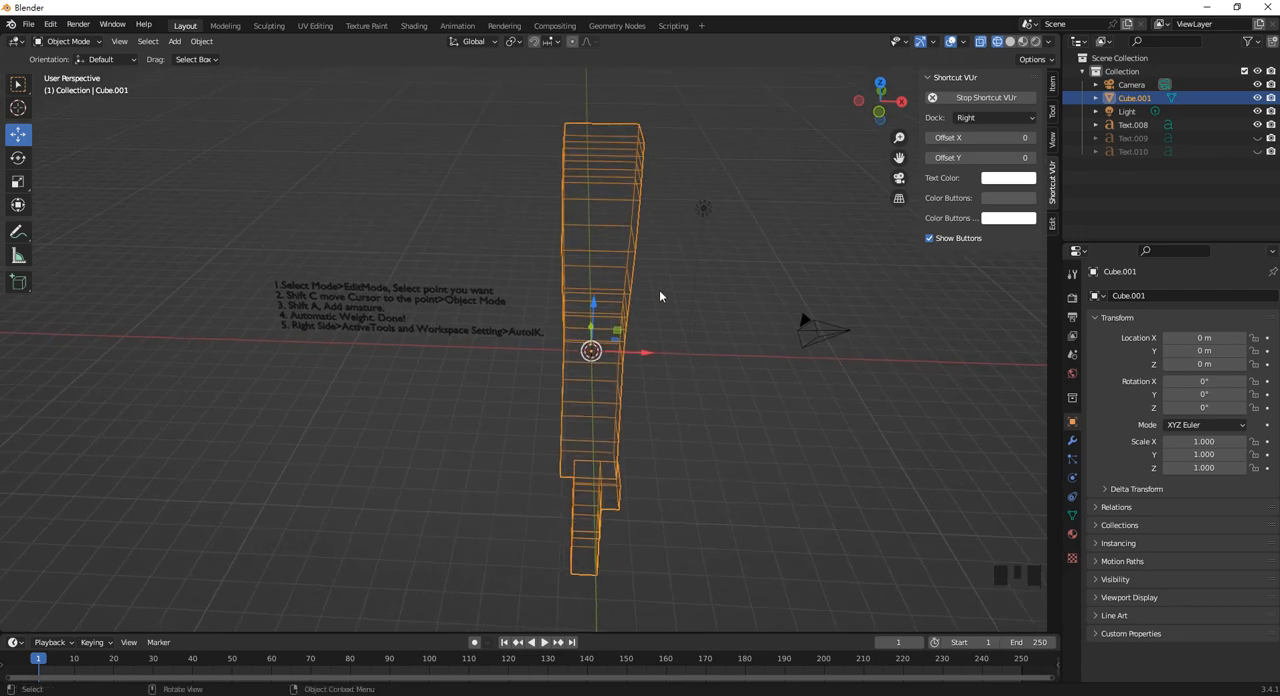
key("r")
key("z")
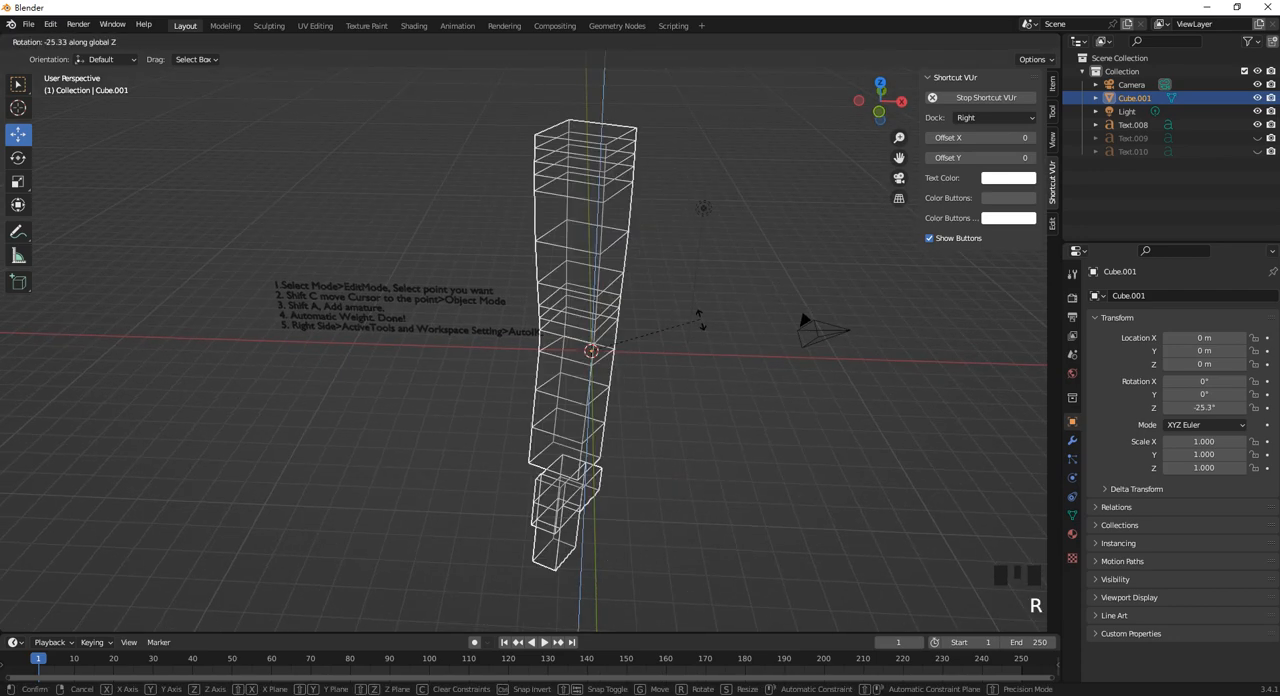
type("-90")
key("Return")
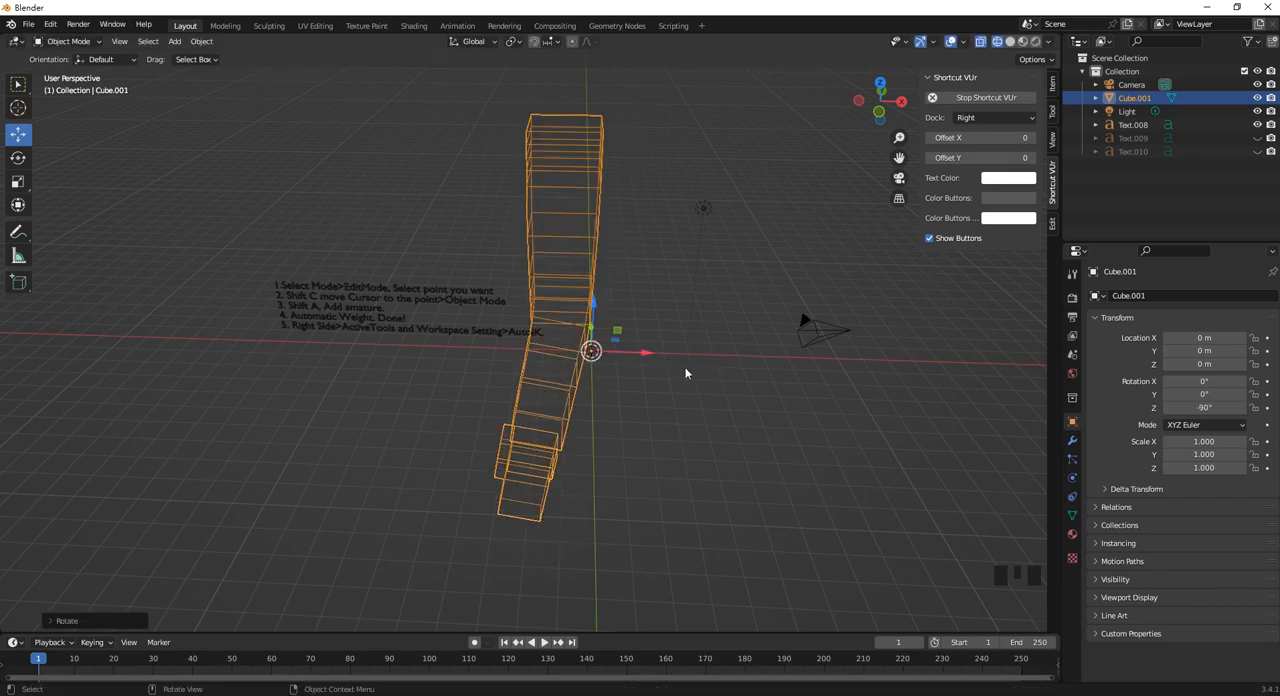
Move the upright model along X to about 1.2144 m, apply its rotation and deselect it.
left_click_drag(645, 352, 673, 355)
key("ctrl+a")
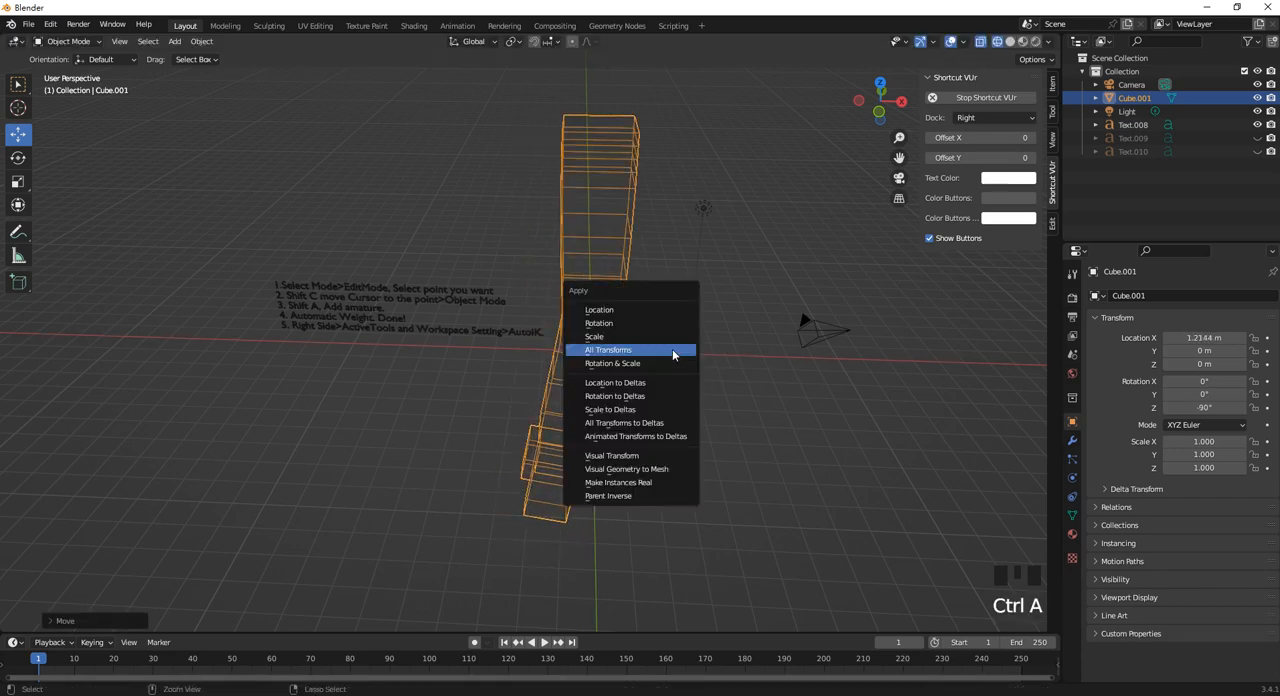
left_click(646, 325)
left_click(708, 279)
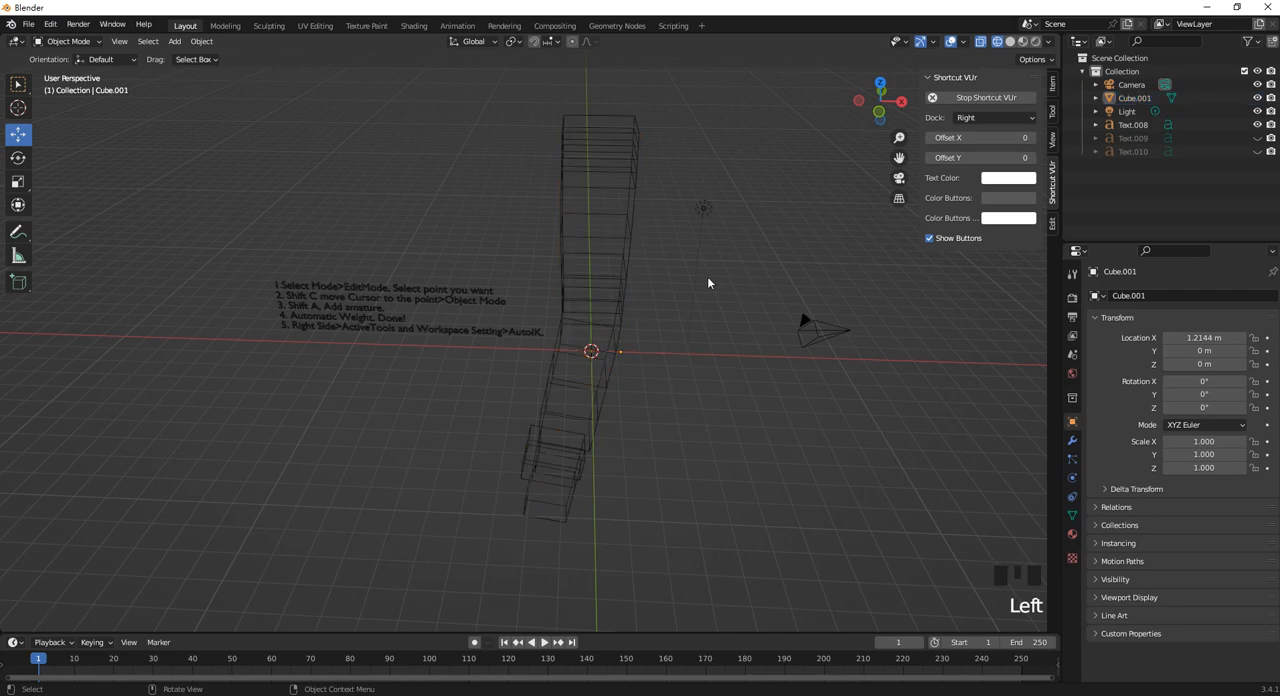
Add an armature at the 3D cursor in the front orthographic view.
left_click(1052, 88)
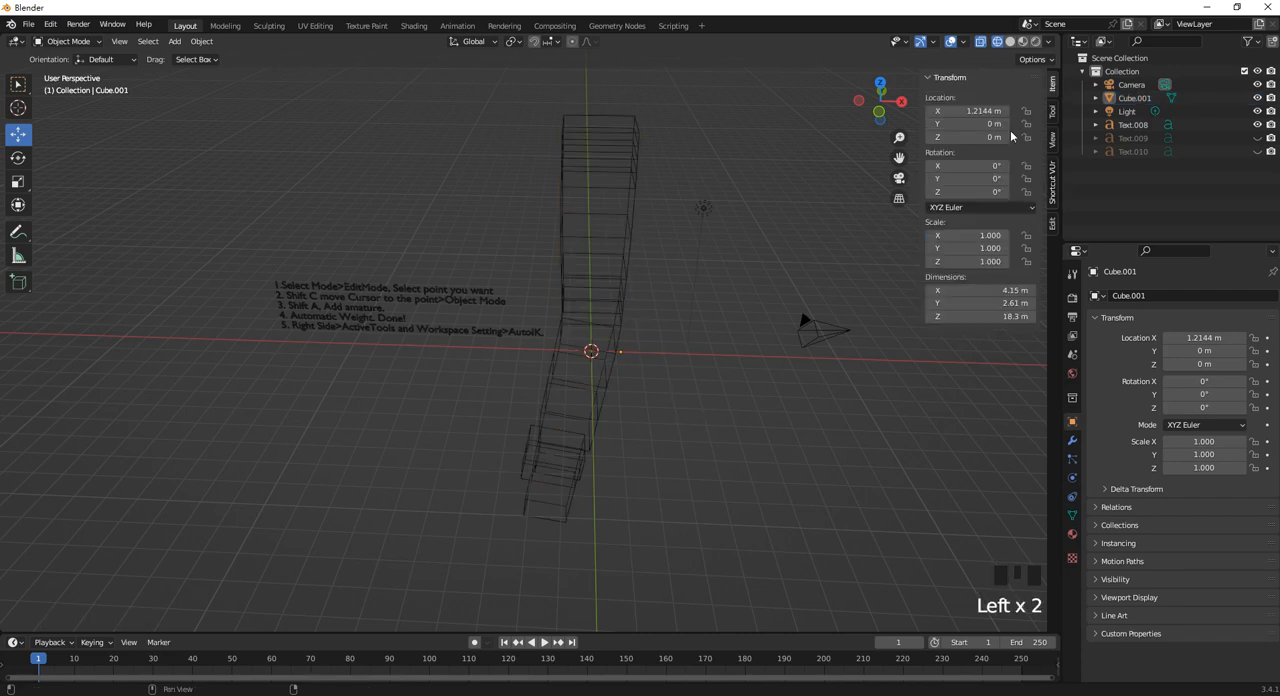
scroll(483, 367, "up", 3)
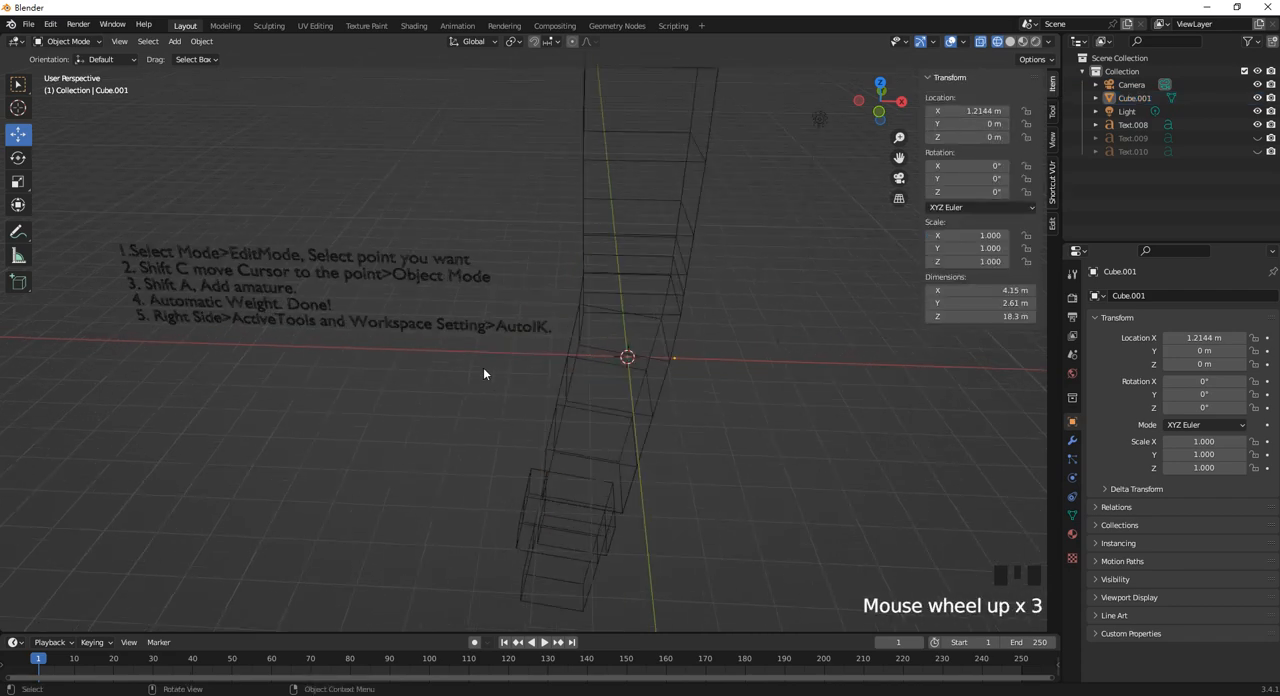
middle_click_drag(483, 367, 487, 352)
scroll(494, 364, "down", 1)
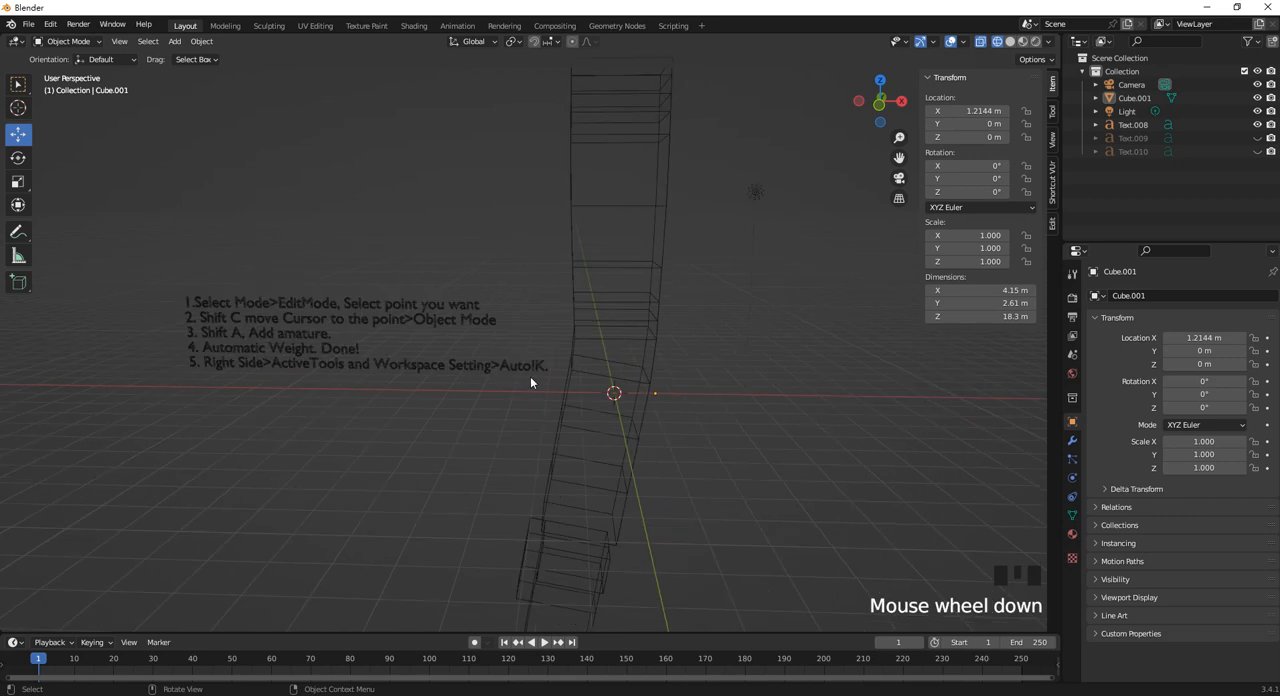
scroll(560, 446, "down", 3)
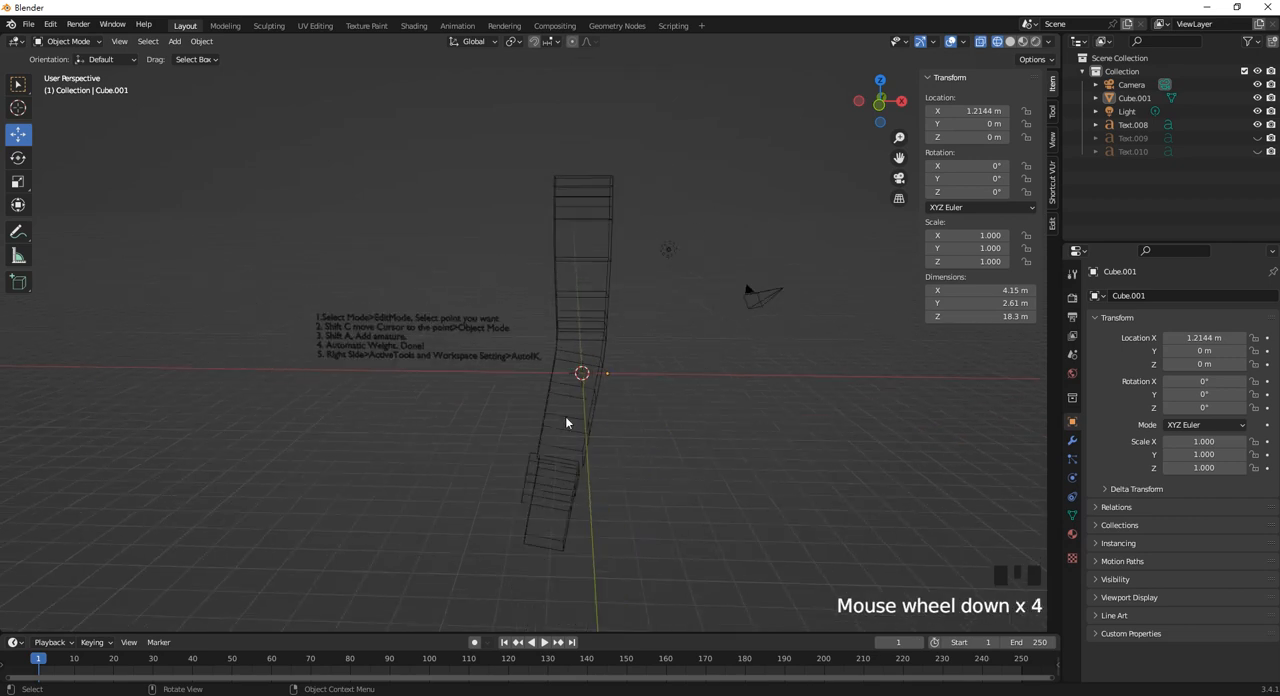
key("KP_1")
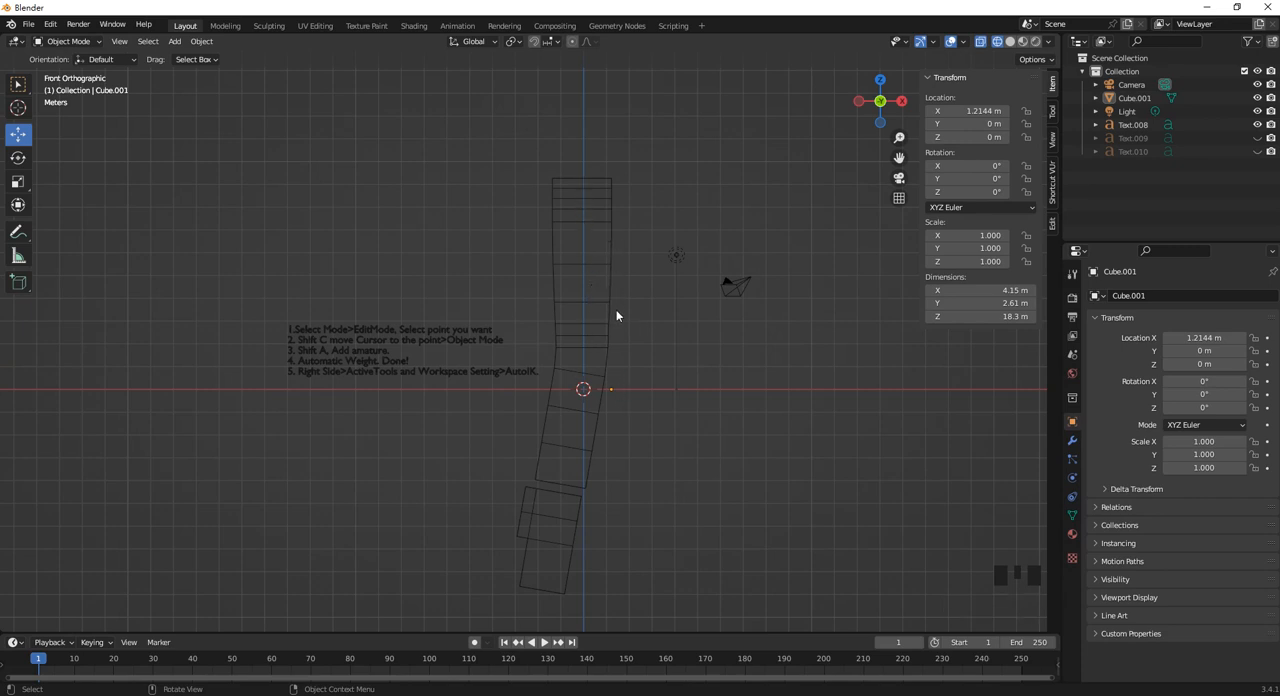
middle_click_drag(616, 309, 605, 317, "shift")
key("shift+a")
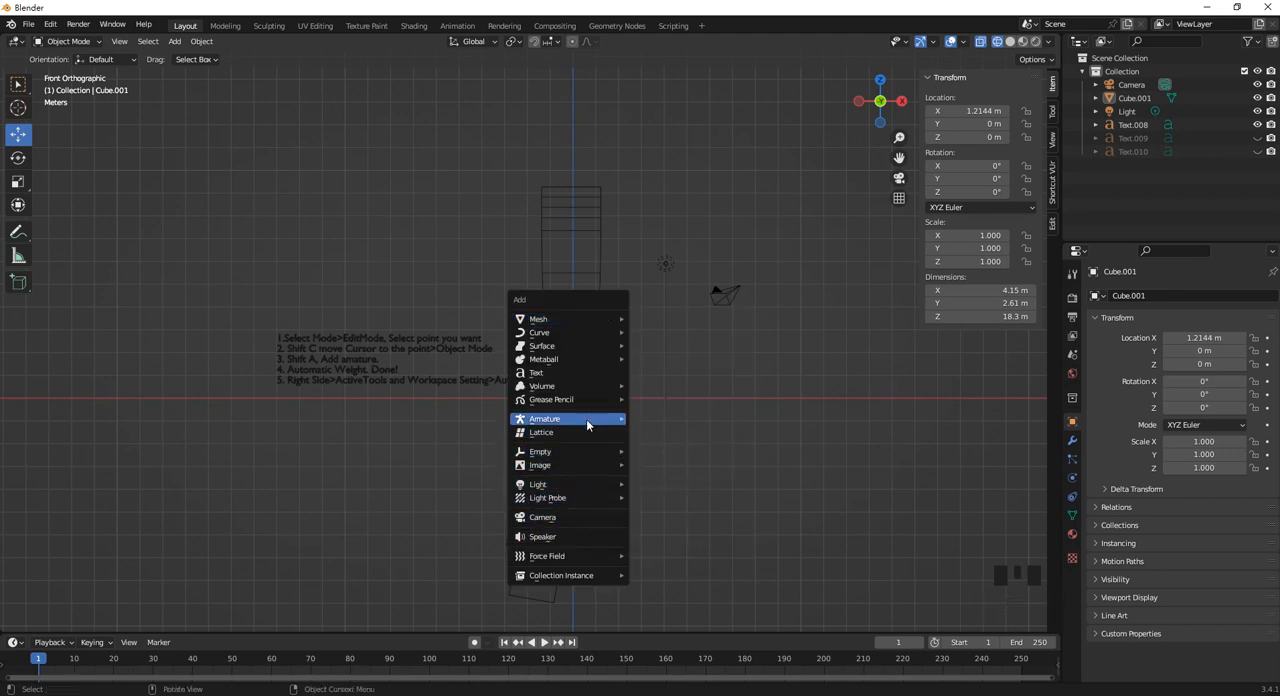
mouse_move(586, 419)
left_click(684, 421)
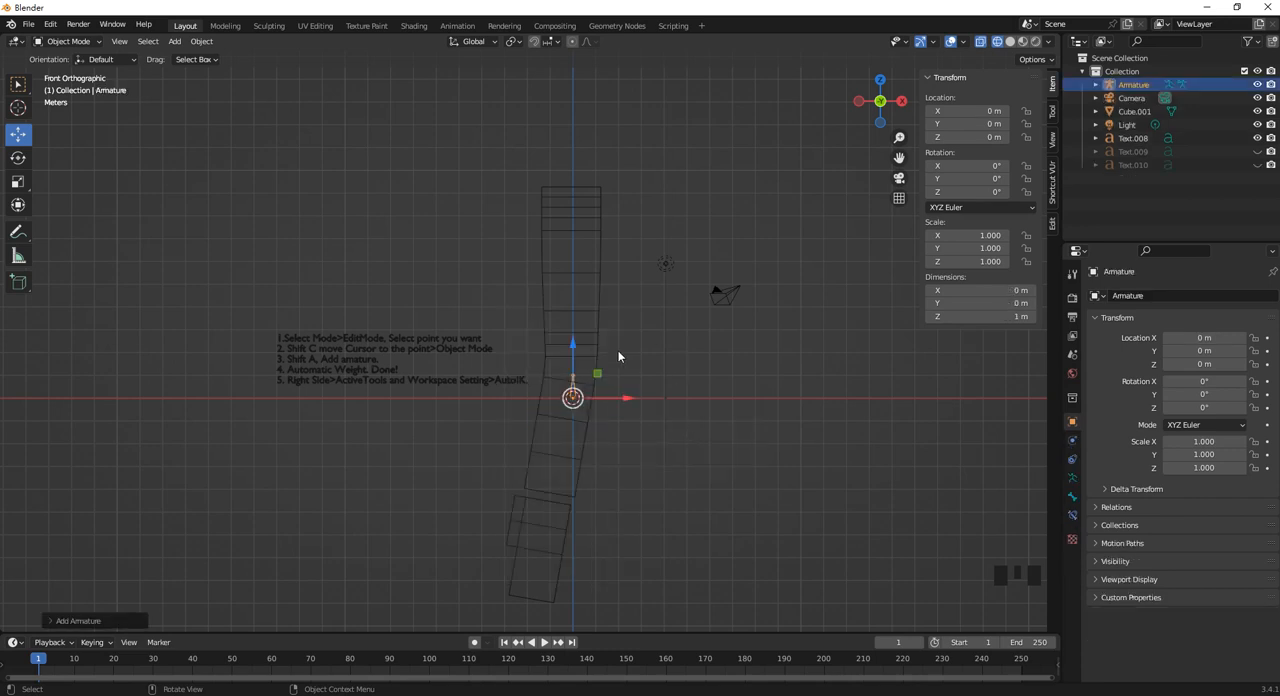
Scale the armature to about 4.279 and raise it to the model's upper end, at about 9.22 m in Z.
scroll(618, 356, "up", 2)
scroll(617, 385, "down", 1)
middle_click_drag(617, 385, 606, 447, "shift")
key("s")
left_click(679, 415)
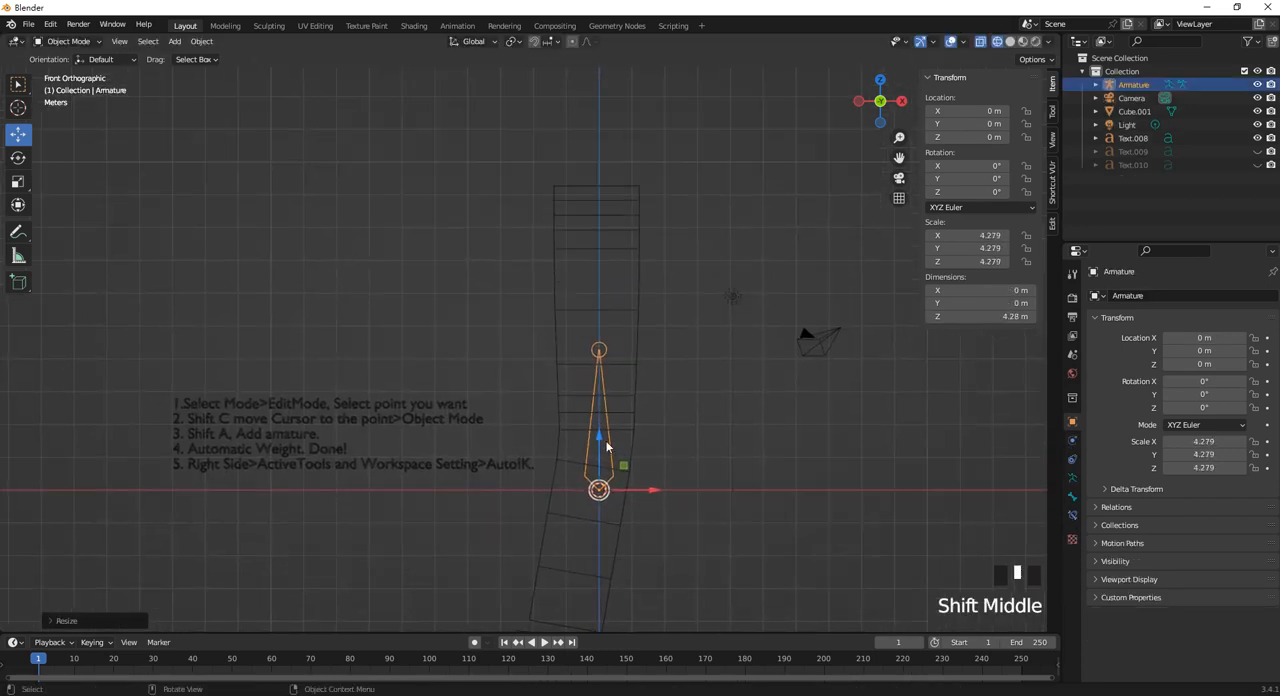
left_click_drag(606, 447, 591, 128)
scroll(601, 185, "down", 1)
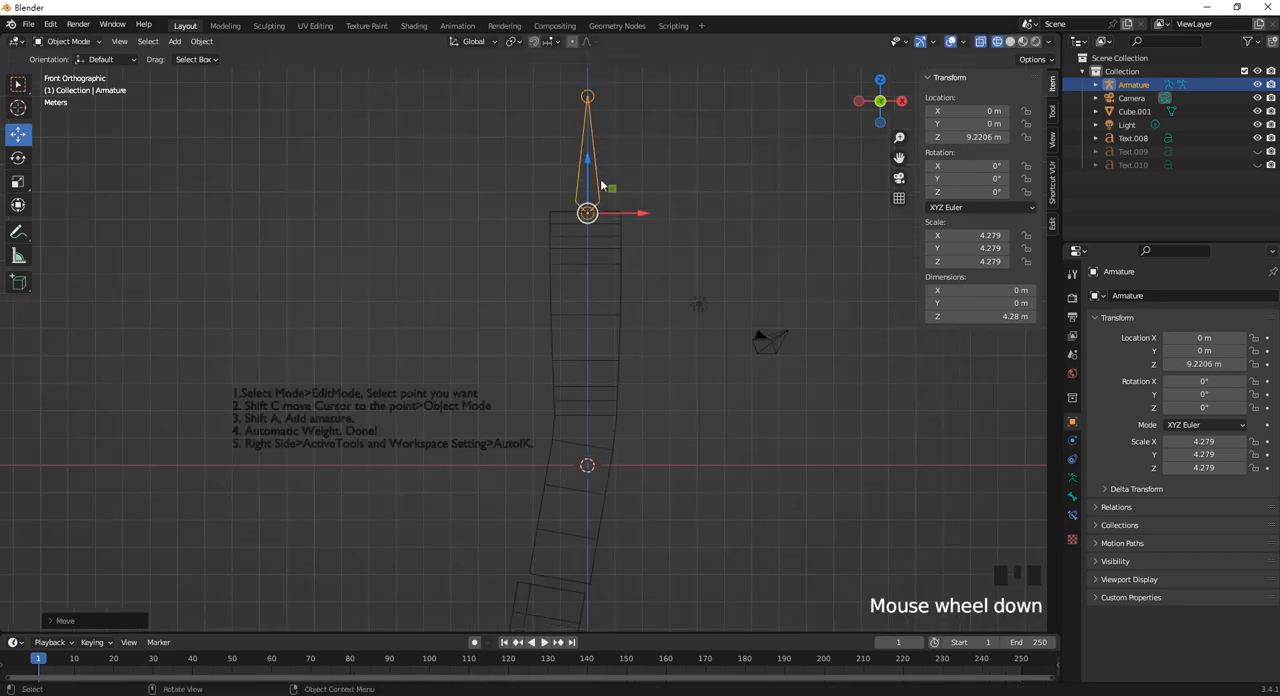
In Edit Mode, move the bone's tail down inside the model to about -1.966 m in Z, near the upper bend.
left_click(588, 98)
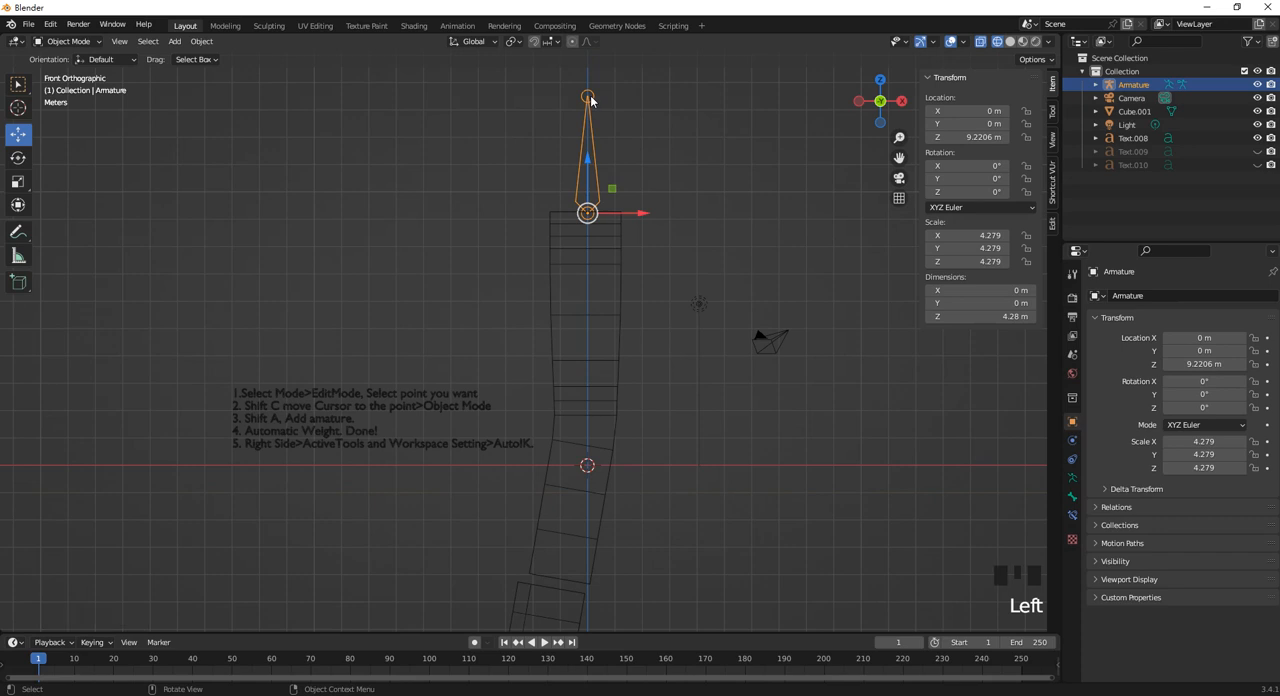
key("Tab")
left_click(588, 96)
scroll(634, 260, "up", 1)
scroll(557, 251, "down", 1)
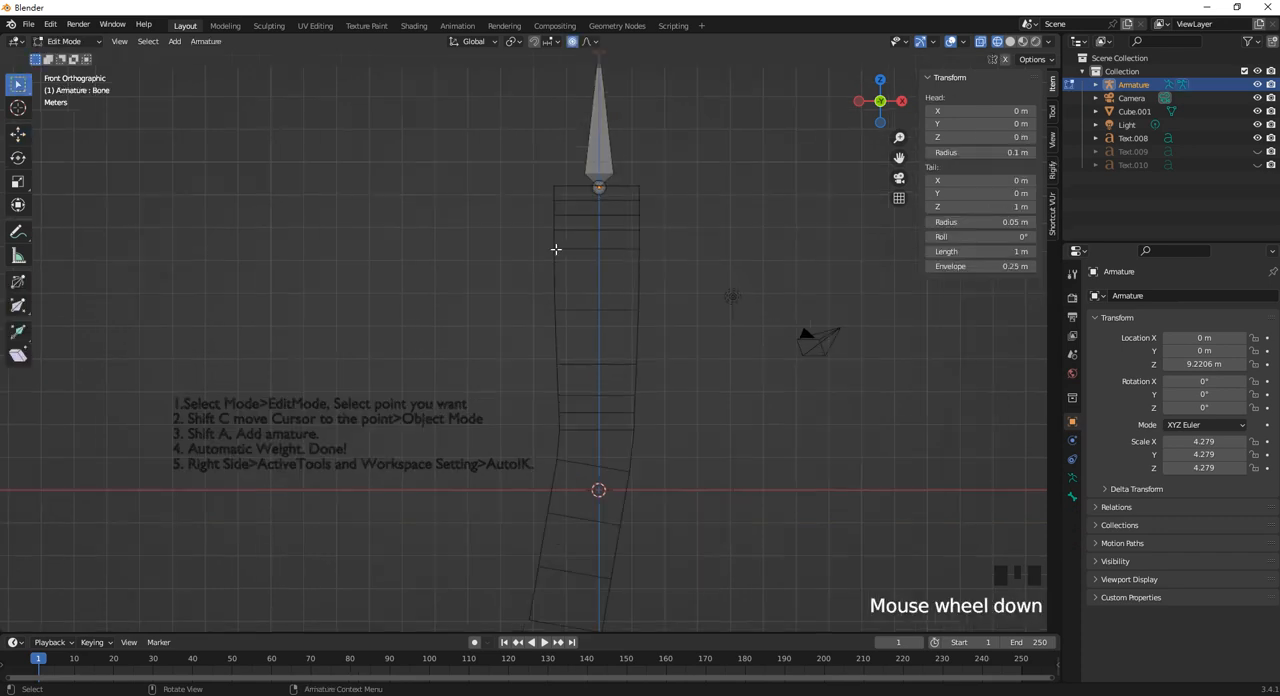
left_click(18, 134)
left_click_drag(585, 88, 607, 376)
middle_click_drag(607, 376, 595, 355, "shift")
scroll(589, 342, "down", 3)
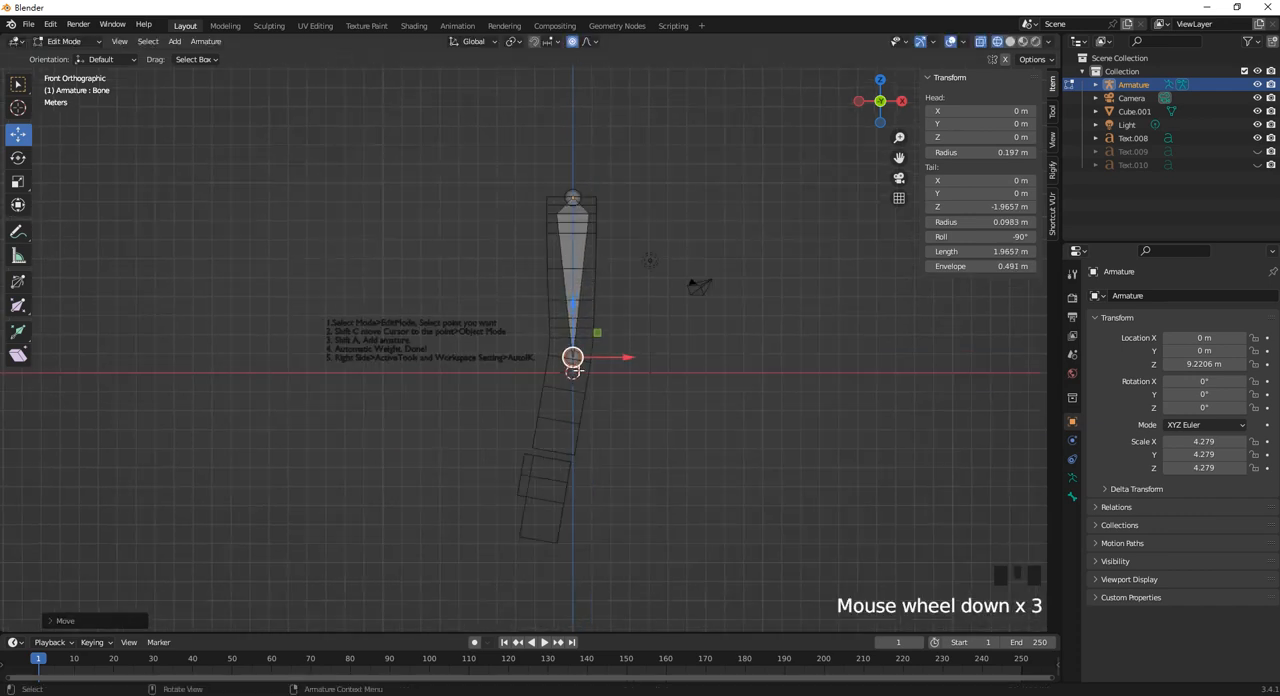
Extrude two more bones down through the model, the first to the gap above the lowest segment and the second to its lower end.
scroll(582, 390, "up", 2)
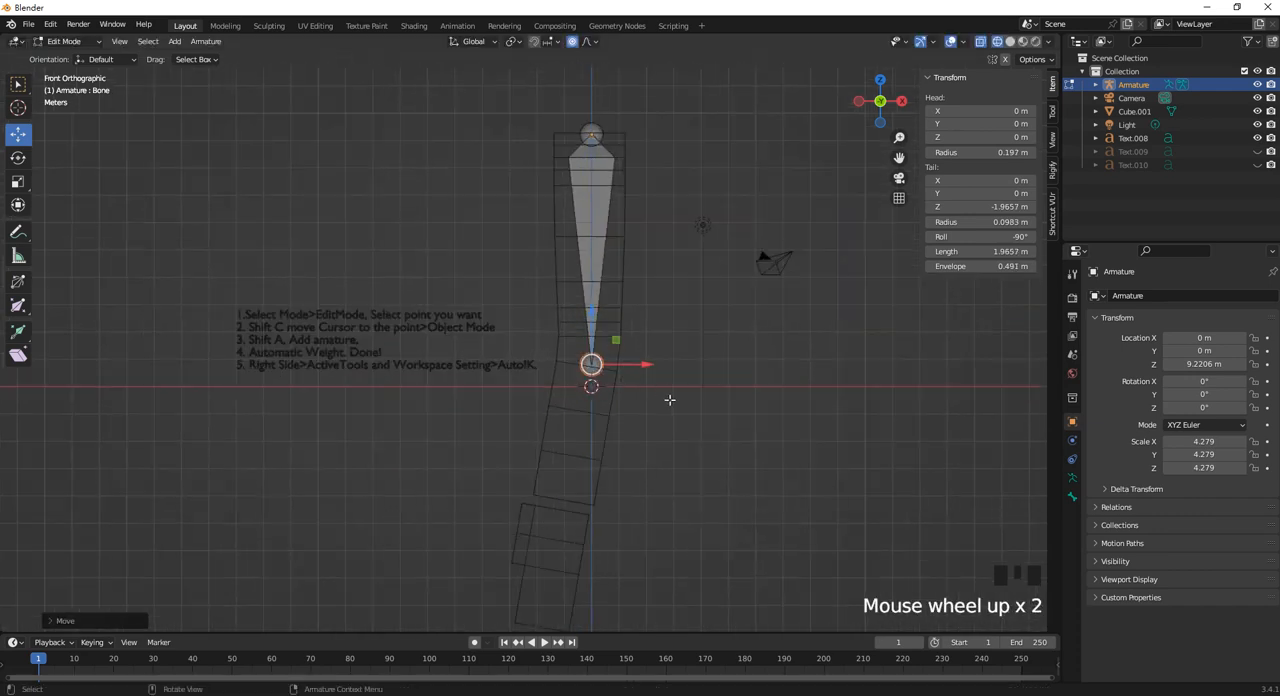
key("e")
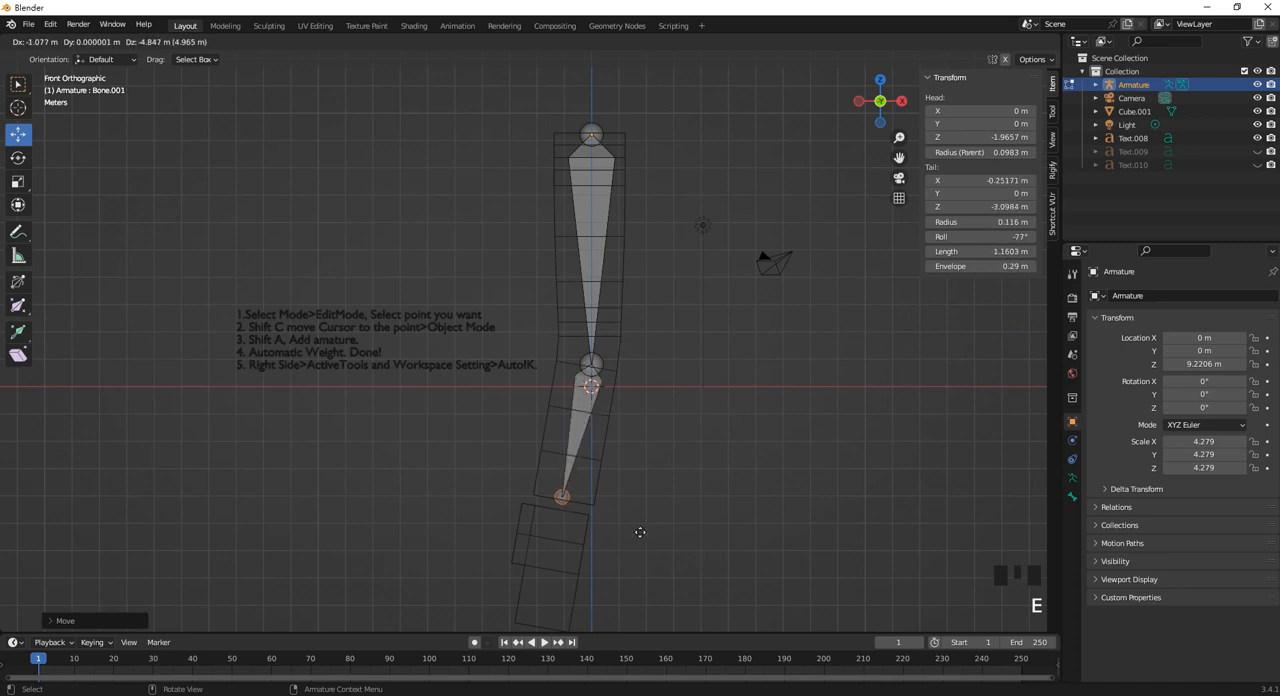
left_click(640, 532)
middle_click_drag(640, 506, 663, 366, "shift")
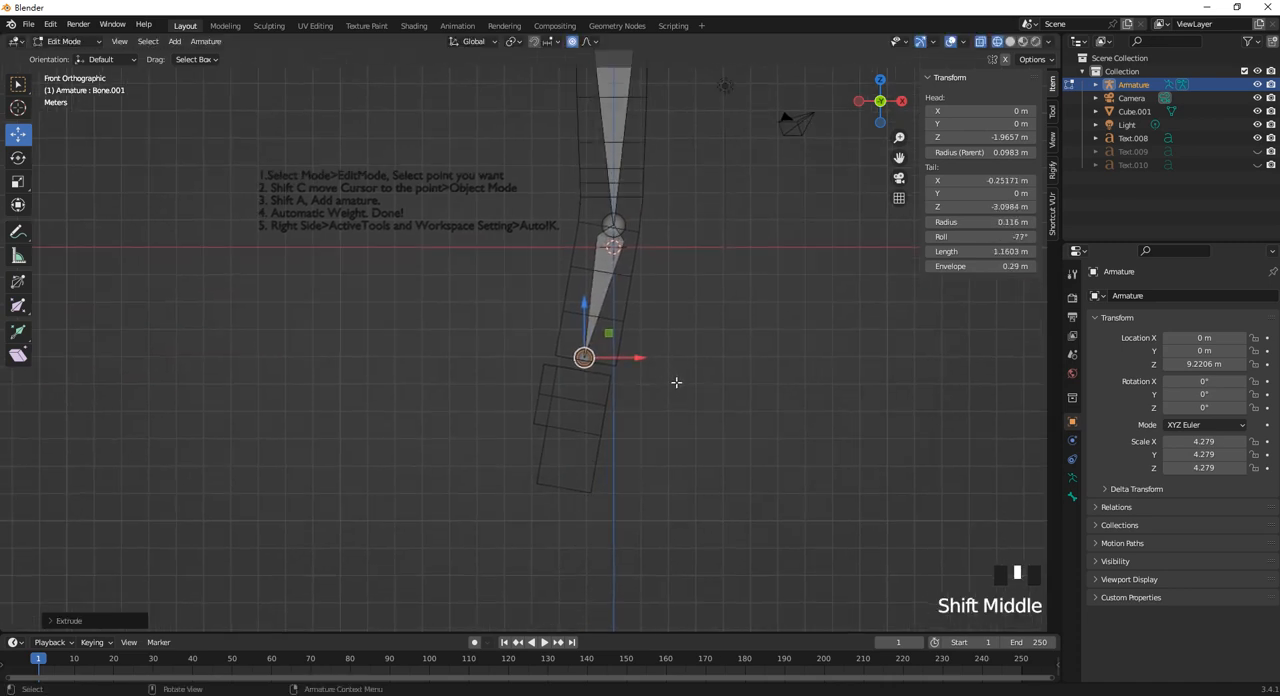
key("e")
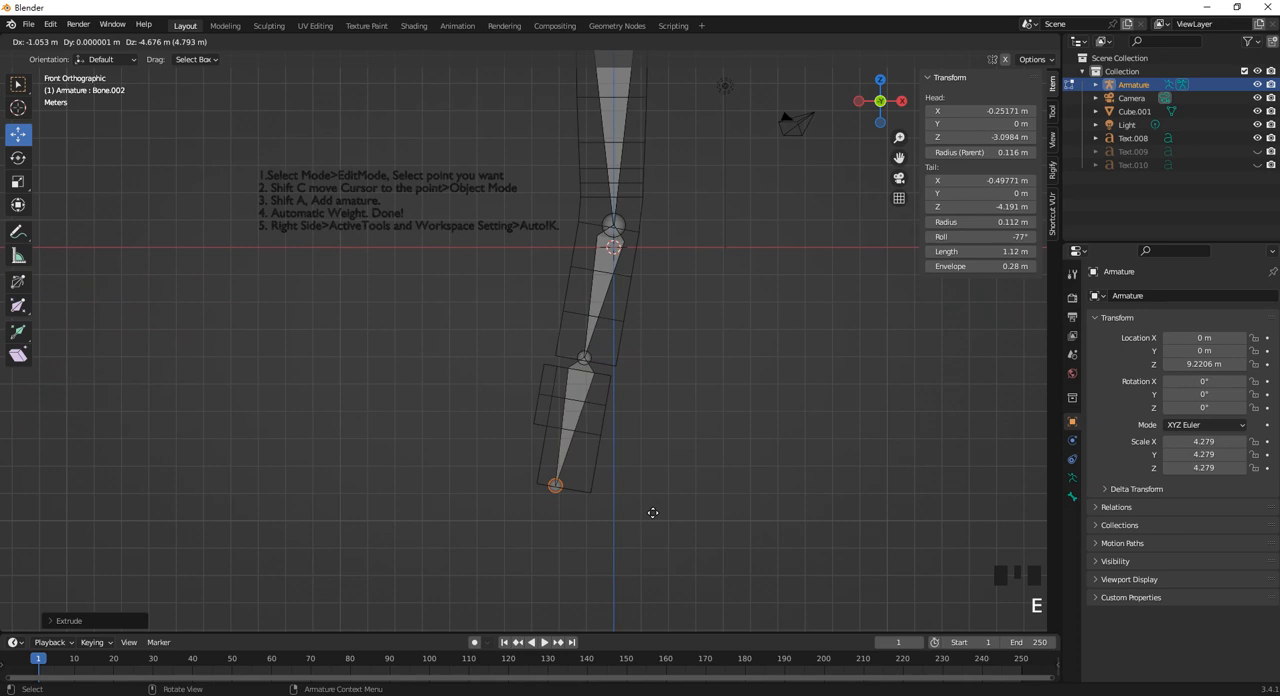
left_click(652, 512)
Reposition the joint between the second and third bones to about X -0.195 m, Z -3.161 m.
left_click(588, 360)
left_click_drag(638, 358, 632, 360)
left_click_drag(589, 311, 589, 321)
middle_click_drag(660, 210, 633, 357, "shift")
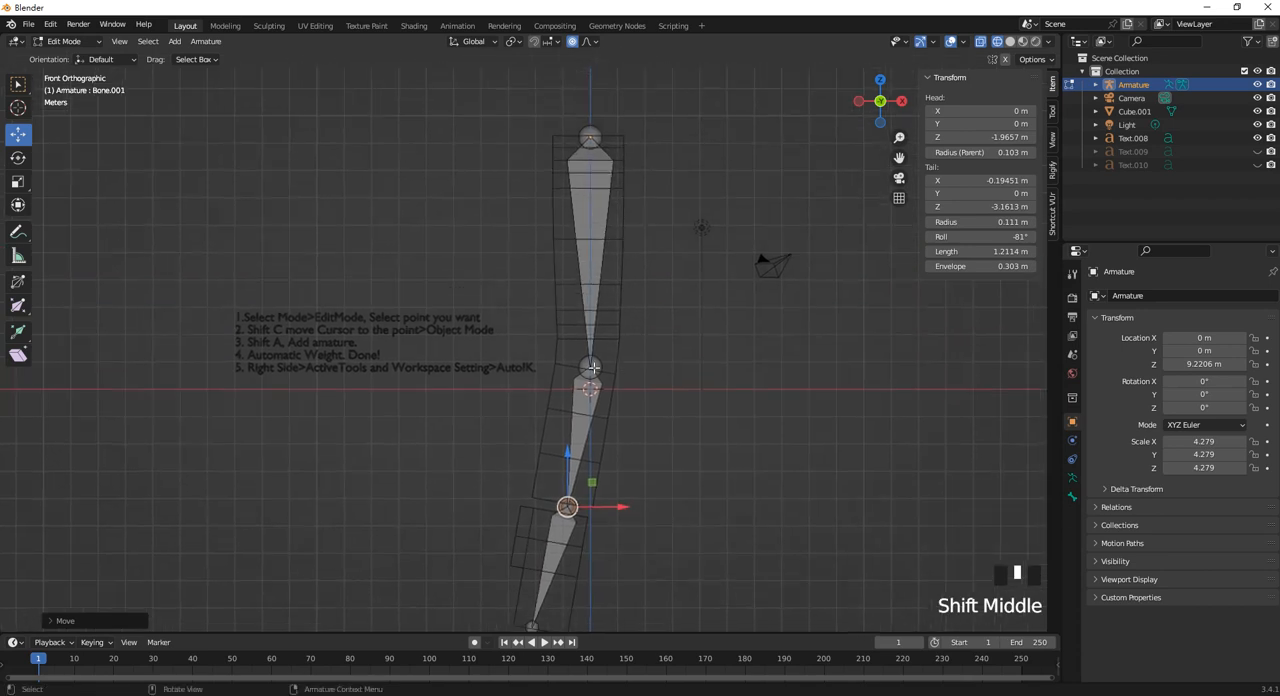
Raise the joint between the first and second bones to about -1.628 m in Z and return to Object Mode.
left_click(591, 367)
scroll(596, 365, "up", 3)
scroll(663, 286, "down", 1)
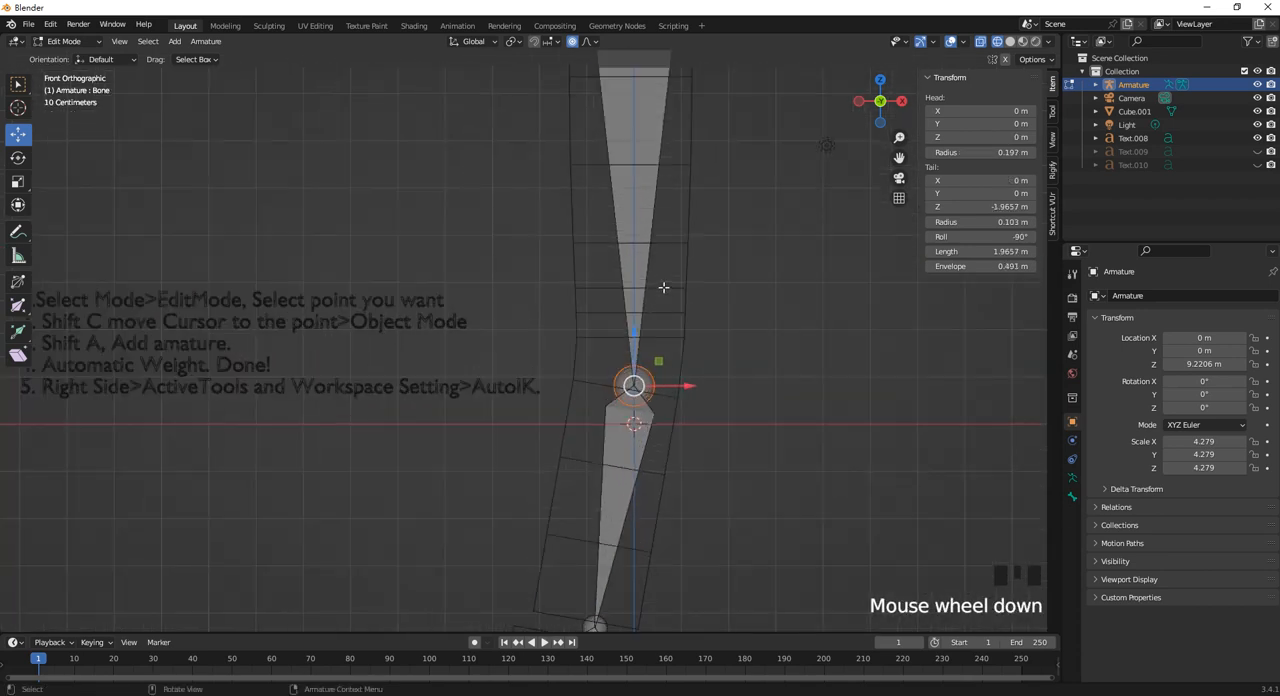
middle_click_drag(663, 286, 623, 342, "shift")
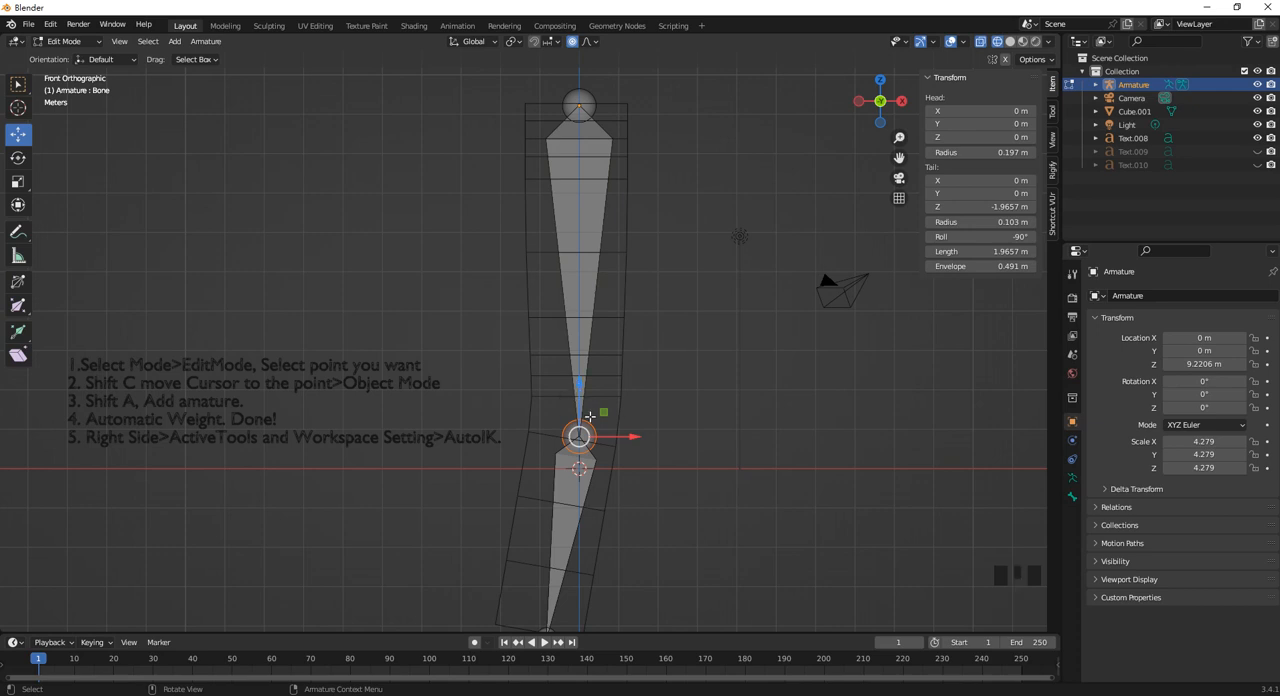
left_click_drag(579, 386, 577, 334)
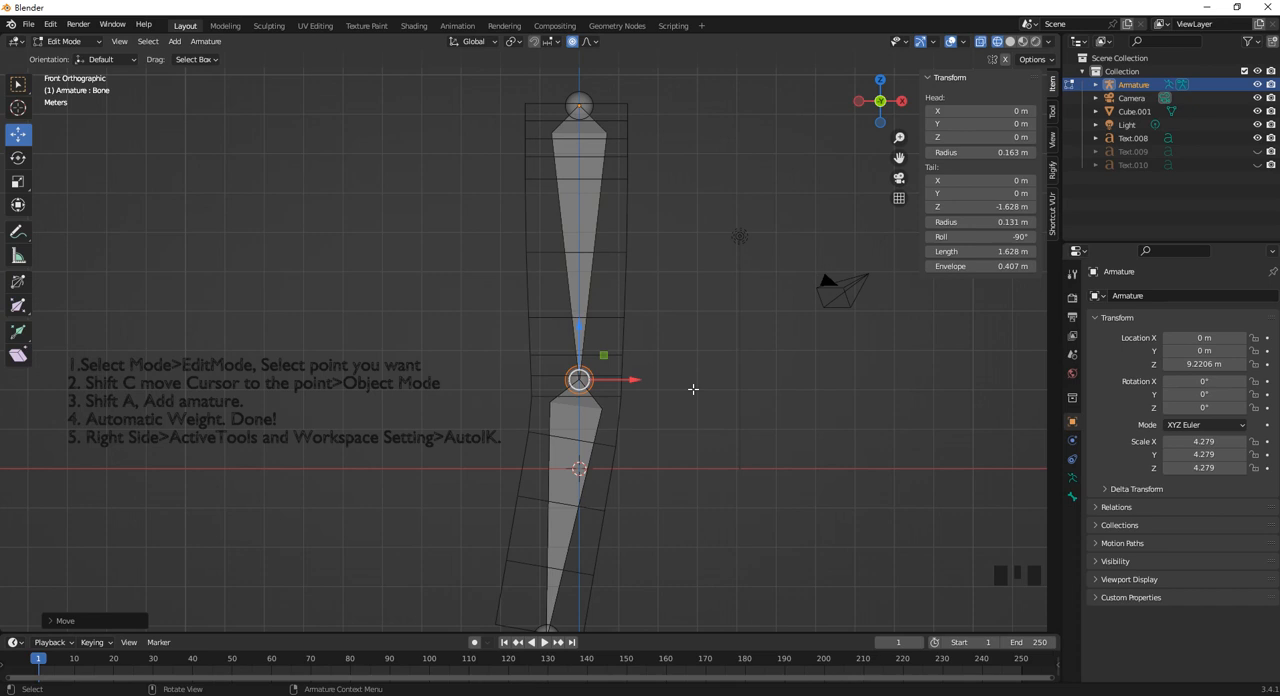
scroll(693, 389, "up", 2)
middle_click_drag(612, 443, 567, 401, "shift")
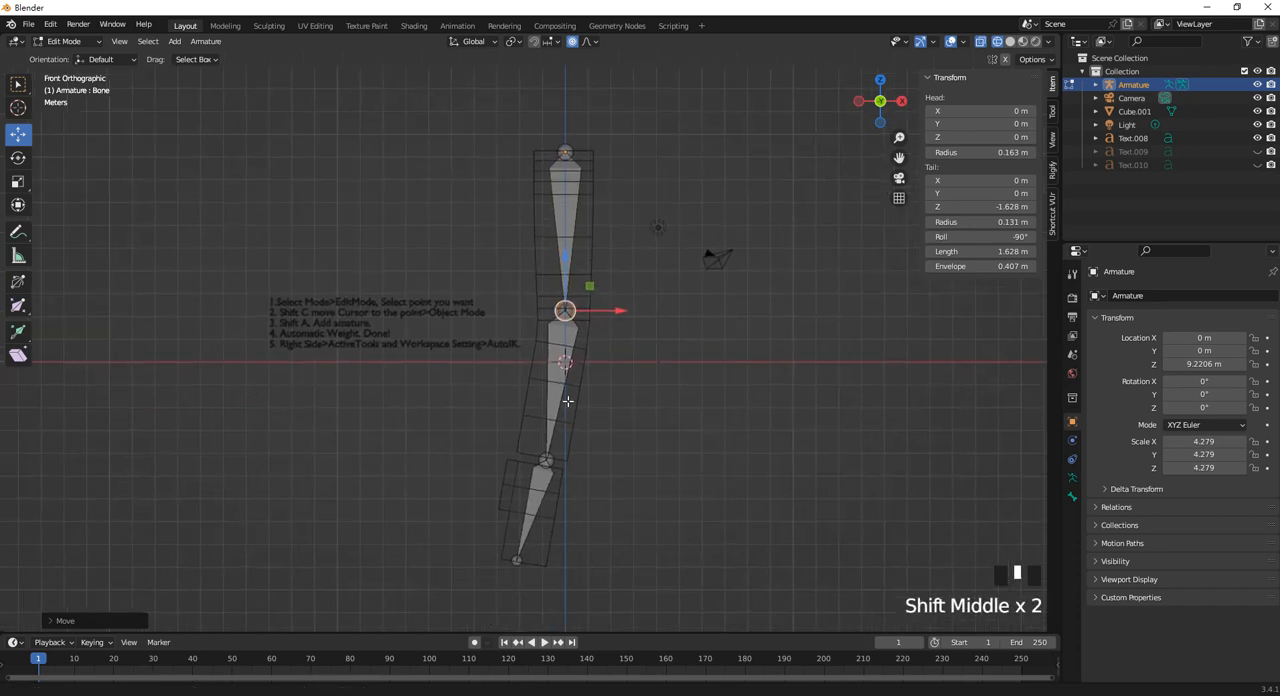
key("Tab")
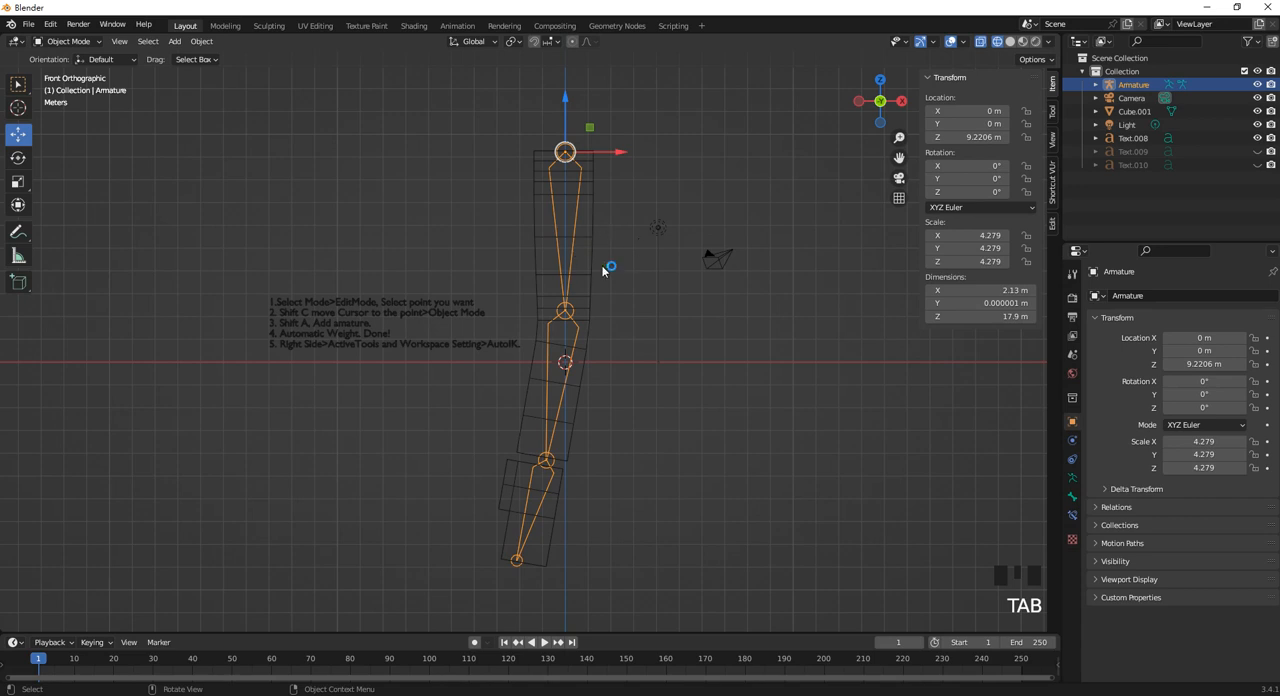
key("Left")
key("Left")
left_click(591, 260)
left_click(573, 218, "shift")
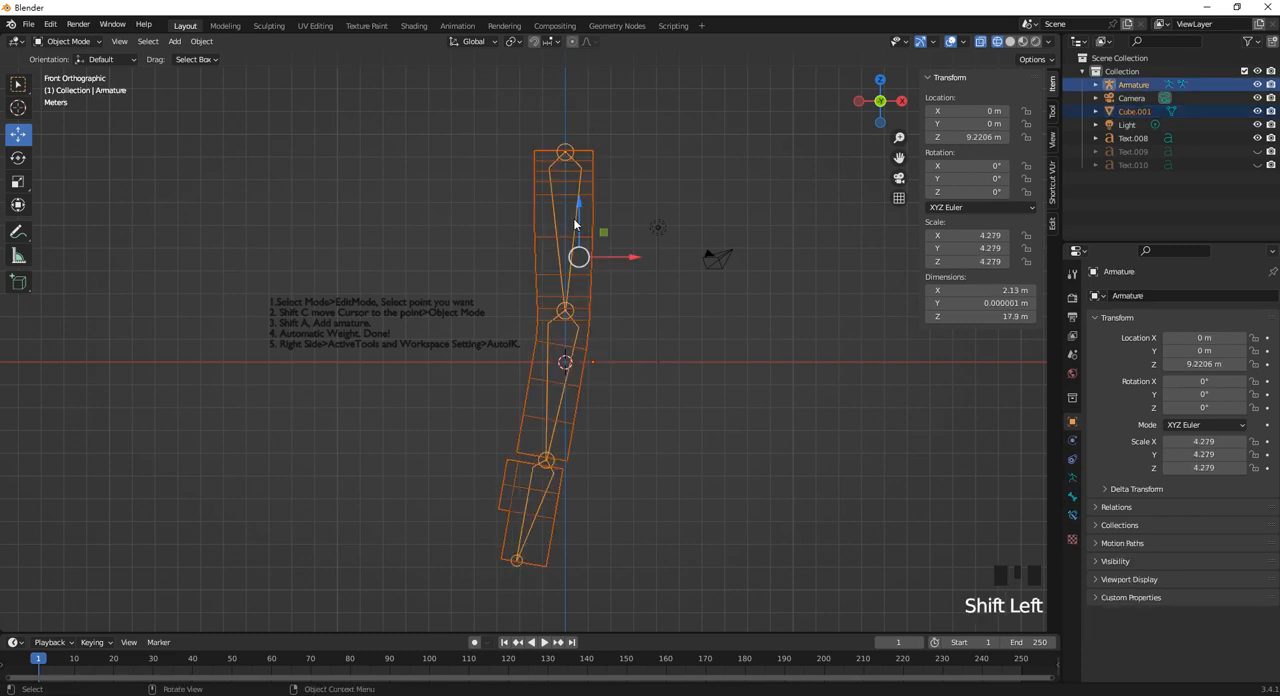
key("ctrl+p")
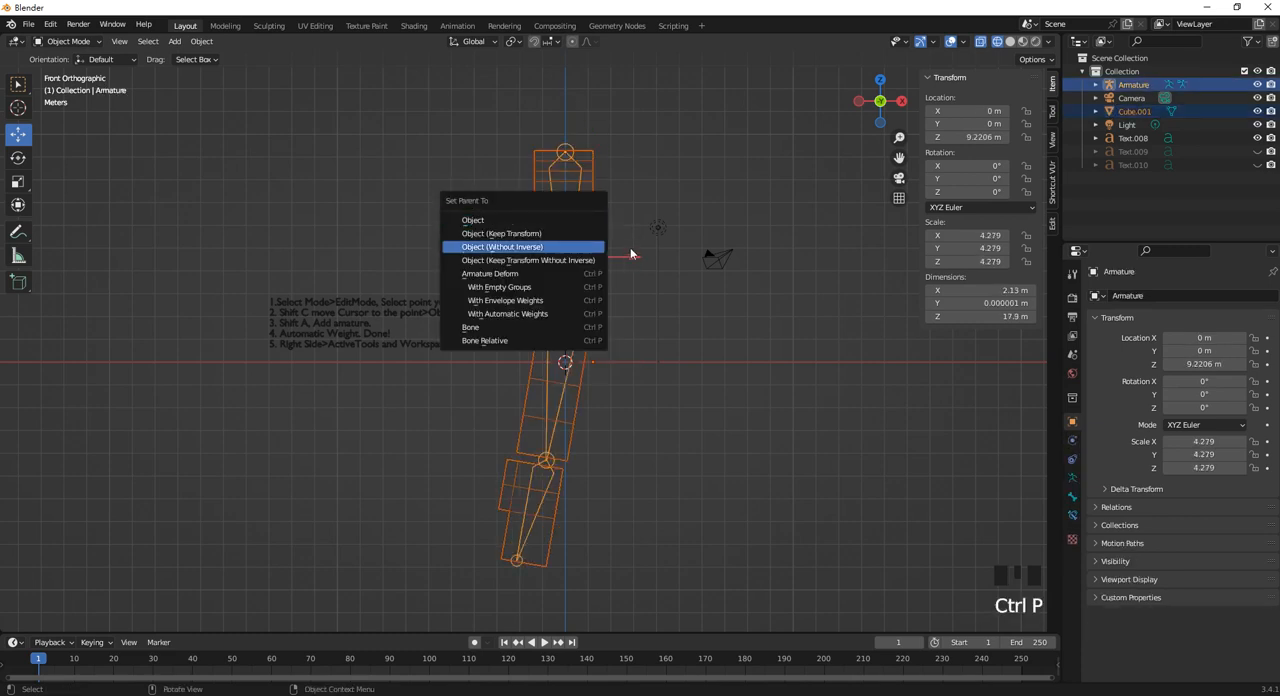
left_click(627, 281)
Parent the Cube.001 mesh to the armature with automatic weights.
left_click(591, 264)
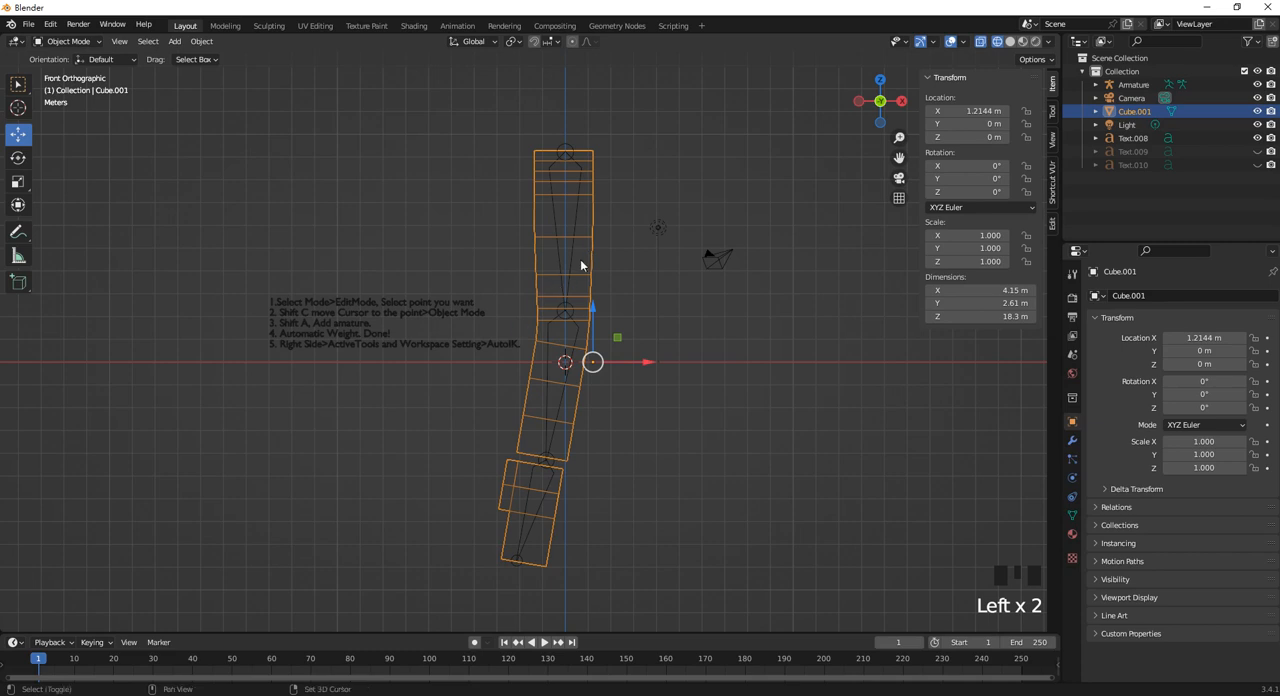
left_click(567, 255, "shift")
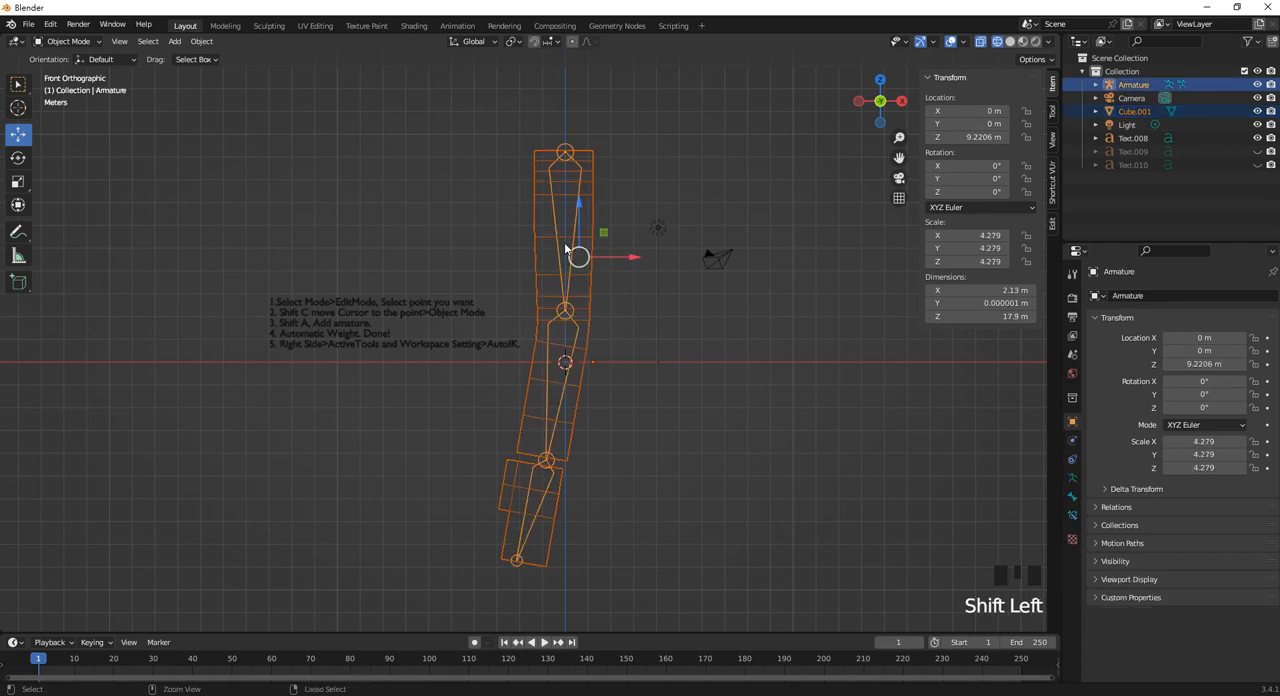
key("ctrl+p")
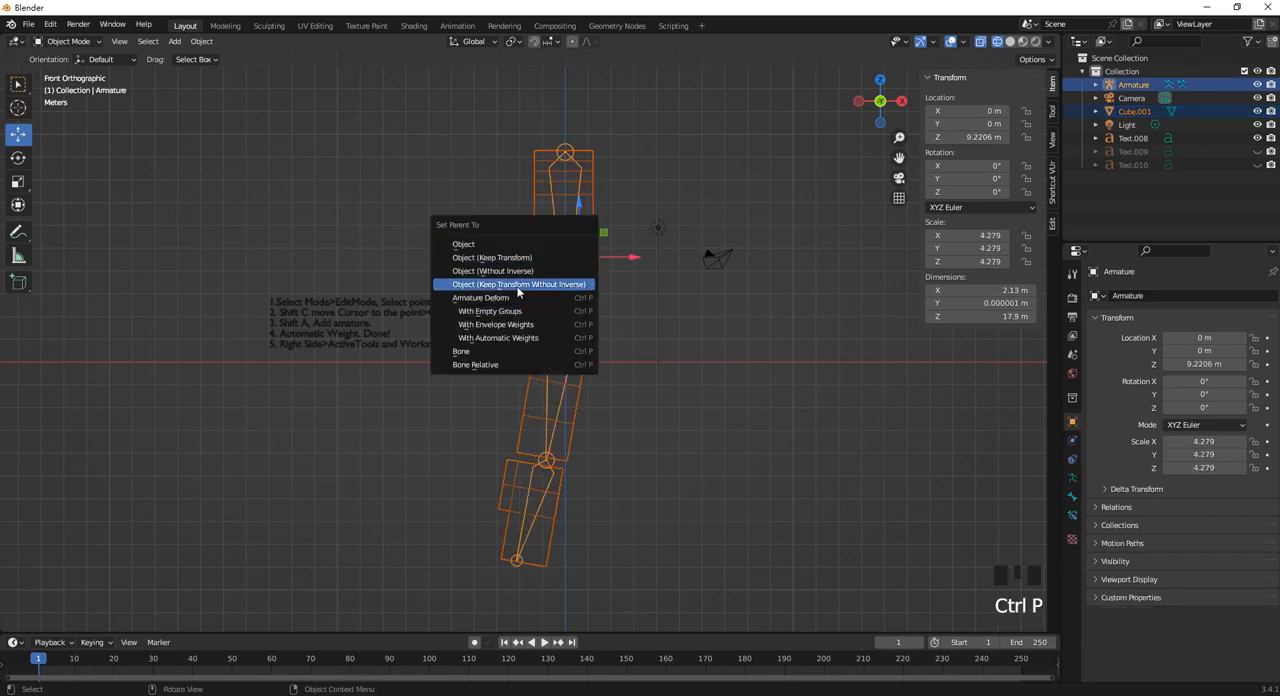
left_click(524, 337)
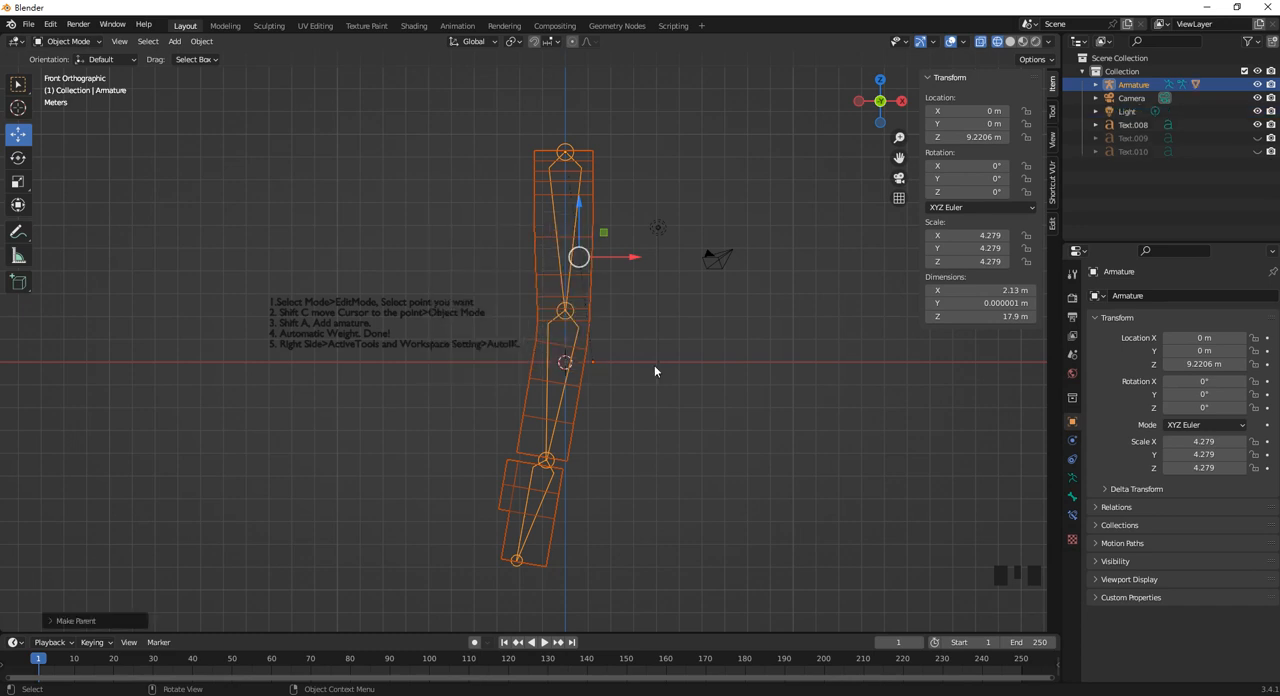
Select only the armature and switch it to Pose Mode.
left_click(635, 396)
left_click(564, 403)
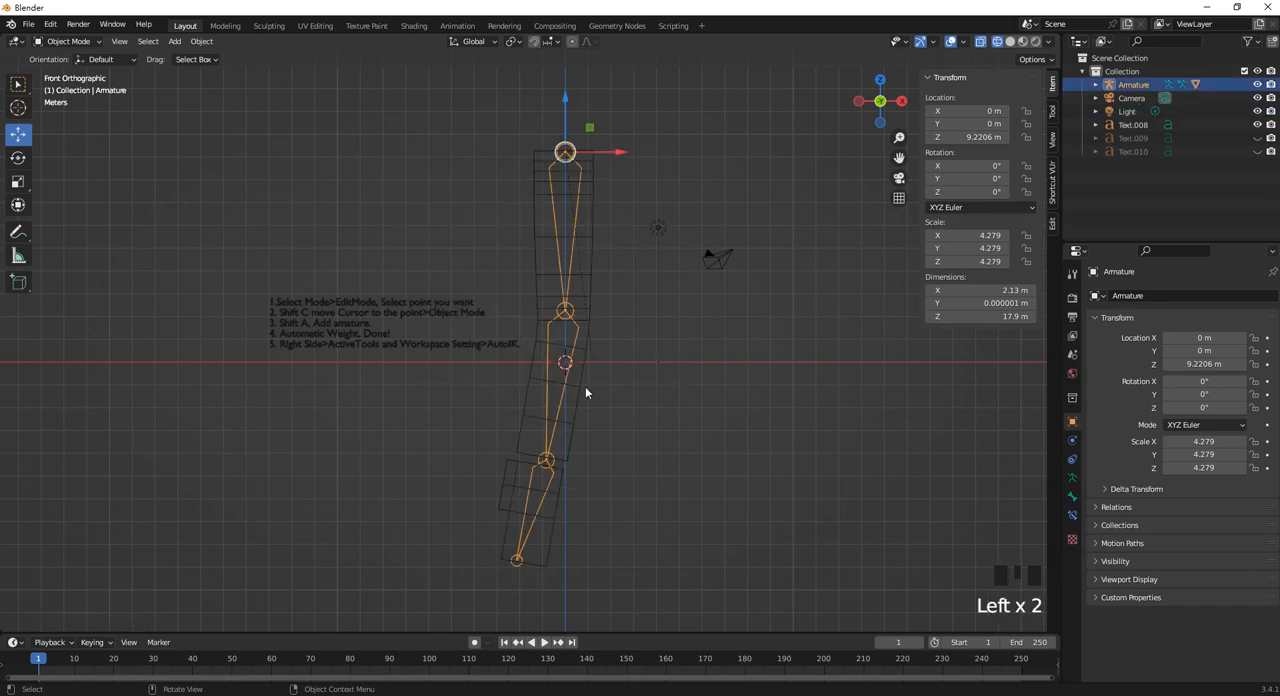
left_click(650, 403)
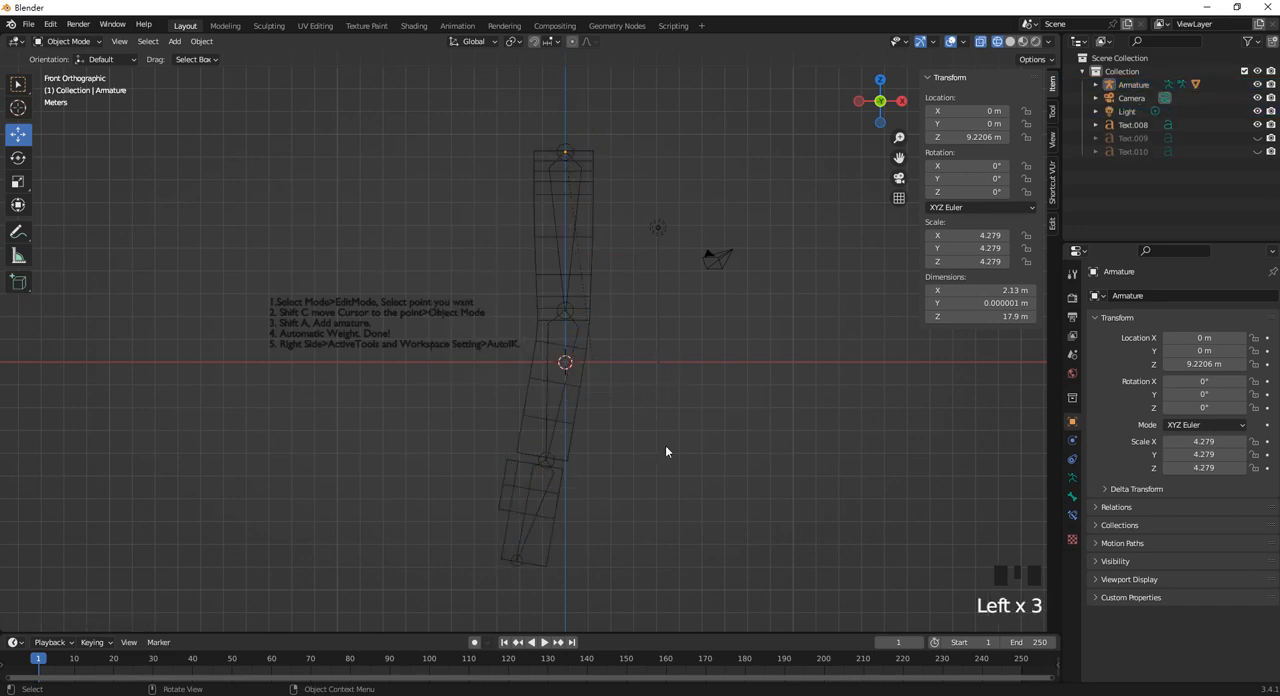
left_click(561, 402)
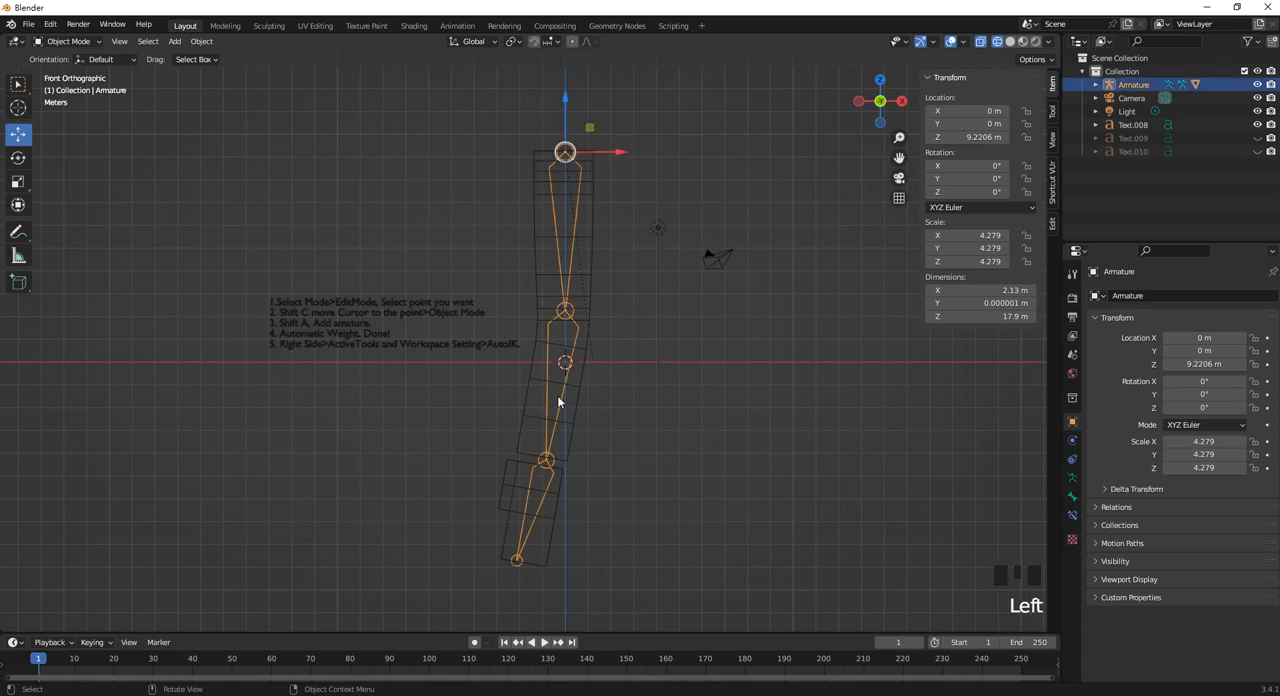
left_click(70, 41)
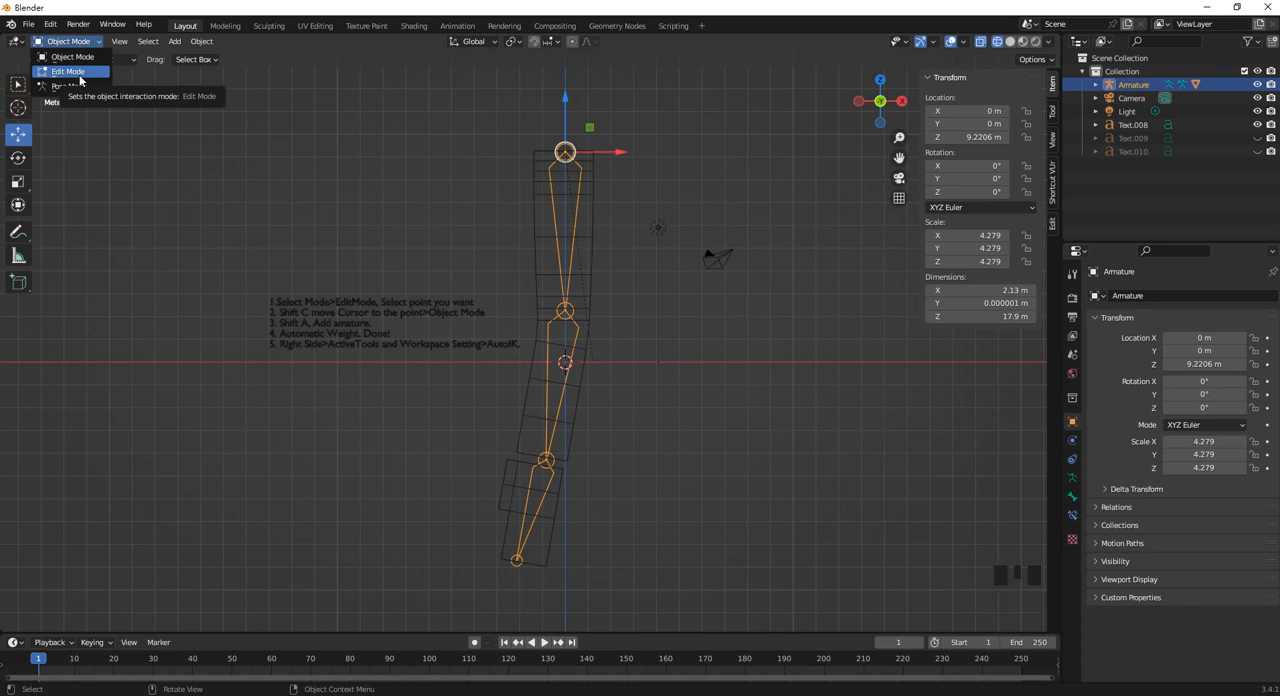
left_click(80, 86)
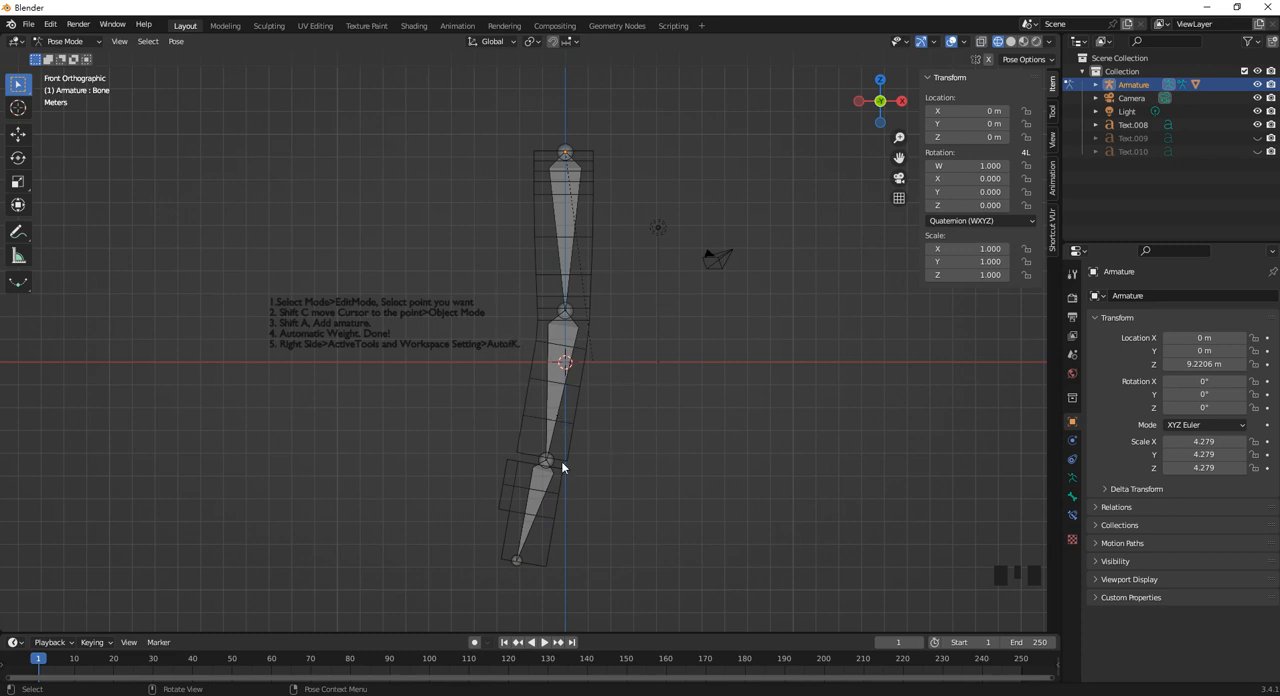
Swing the middle bone sideways, and tilt the top bone slightly to about W 0.999, X -0.045.
left_click(558, 405)
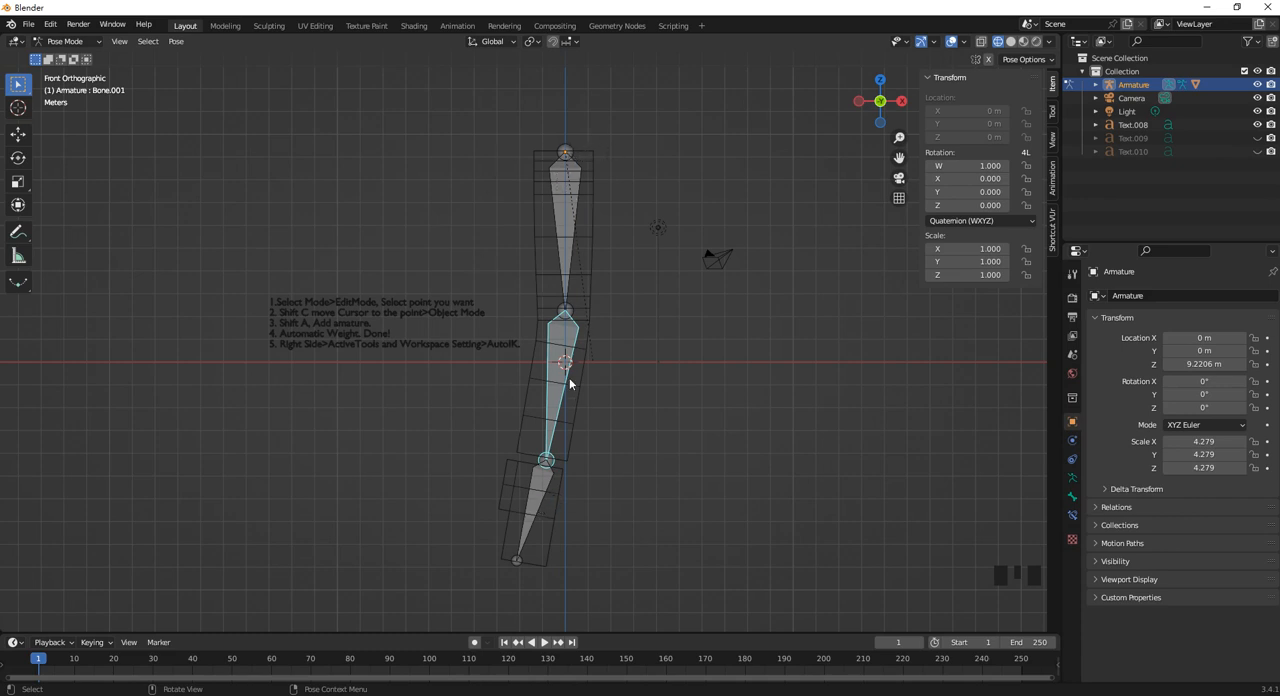
left_click(18, 157)
mouse_move(612, 296)
left_mouse_down()
mouse_move(613, 322)
mouse_move(608, 282)
mouse_move(612, 303)
left_mouse_up()
left_click(566, 205)
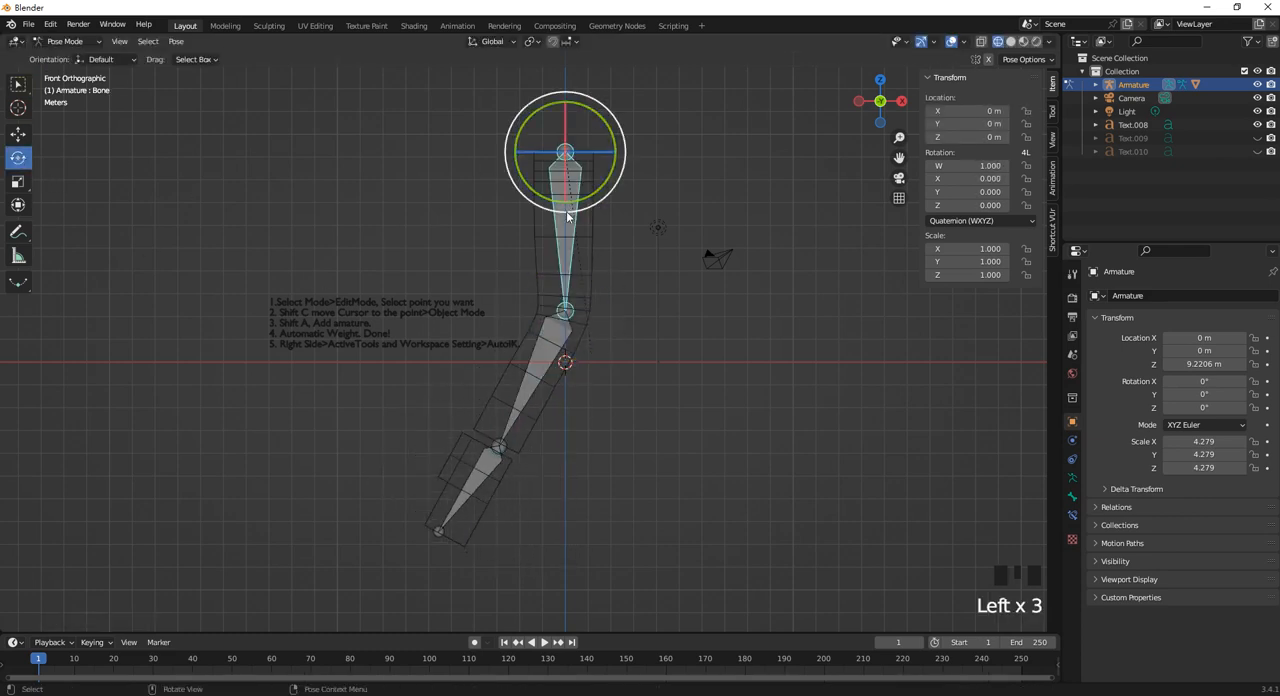
mouse_move(603, 110)
left_mouse_down()
mouse_move(599, 135)
mouse_move(590, 122)
left_mouse_up()
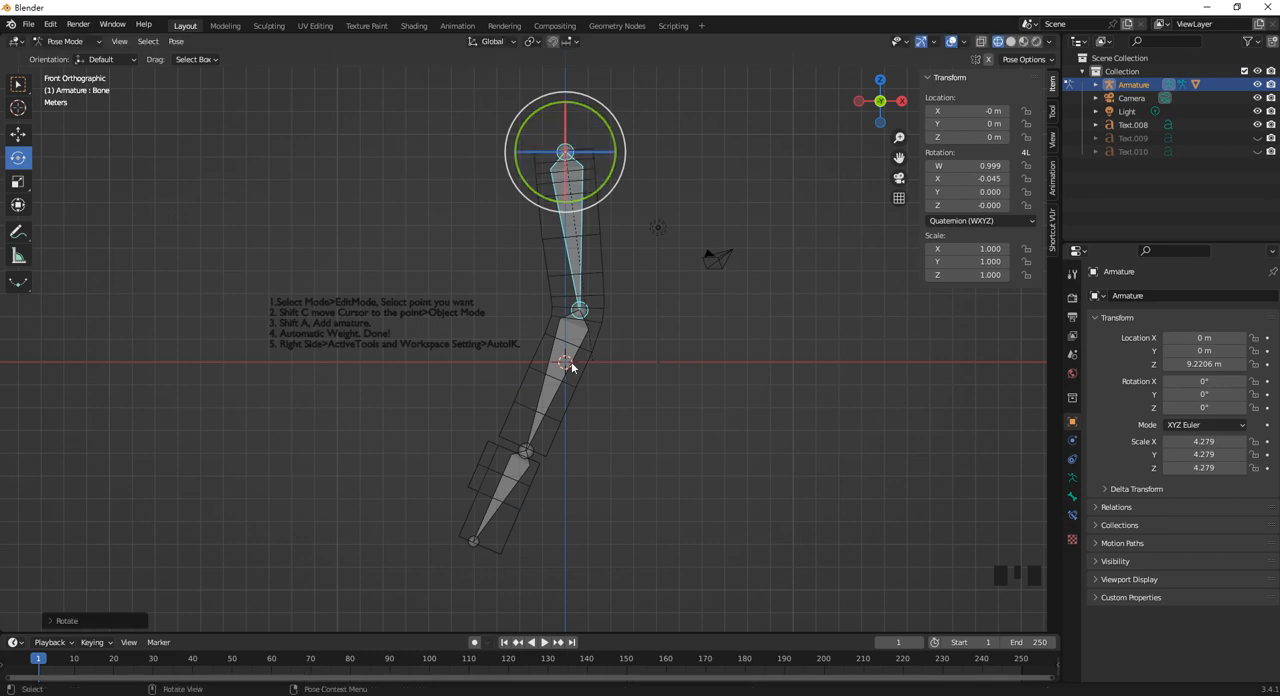
Rotate the lowest bone to about W 1.000, X -0.010.
left_click(513, 470)
mouse_move(566, 419)
left_mouse_down()
mouse_move(584, 468)
mouse_move(575, 415)
left_mouse_up()
scroll(573, 460, "up", 5)
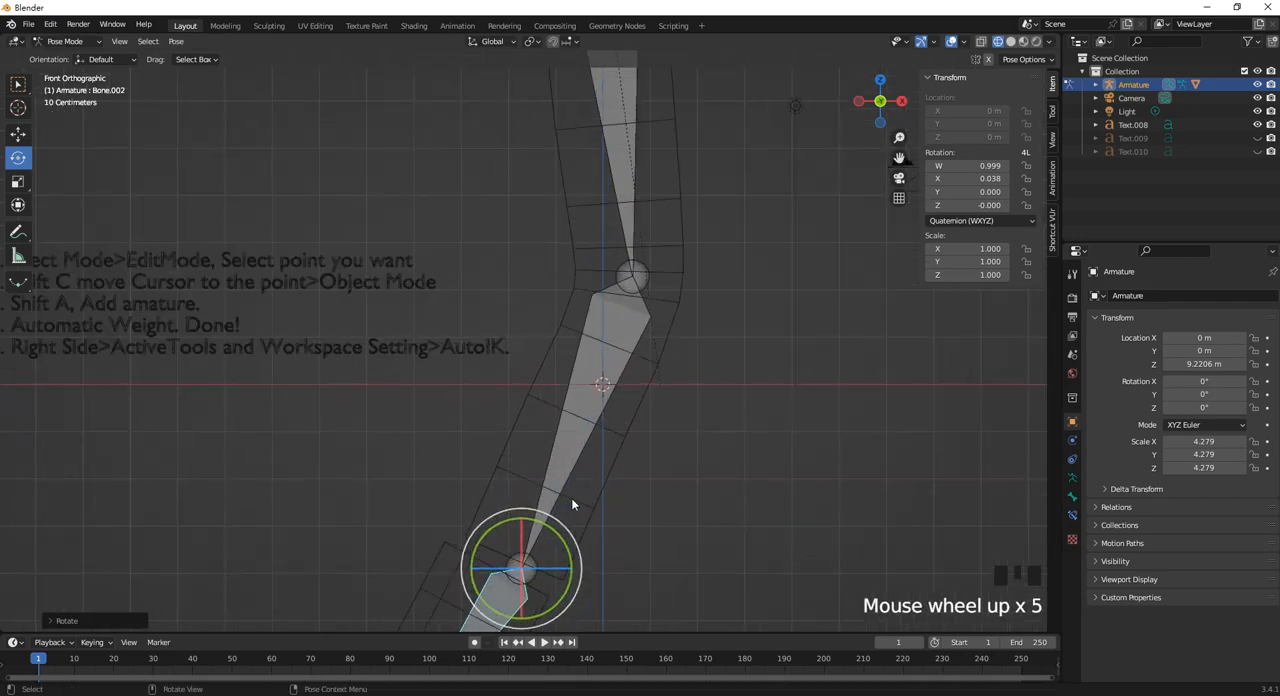
scroll(610, 480, "down", 2)
middle_click_drag(637, 464, 519, 408, "alt")
scroll(519, 408, "up", 2)
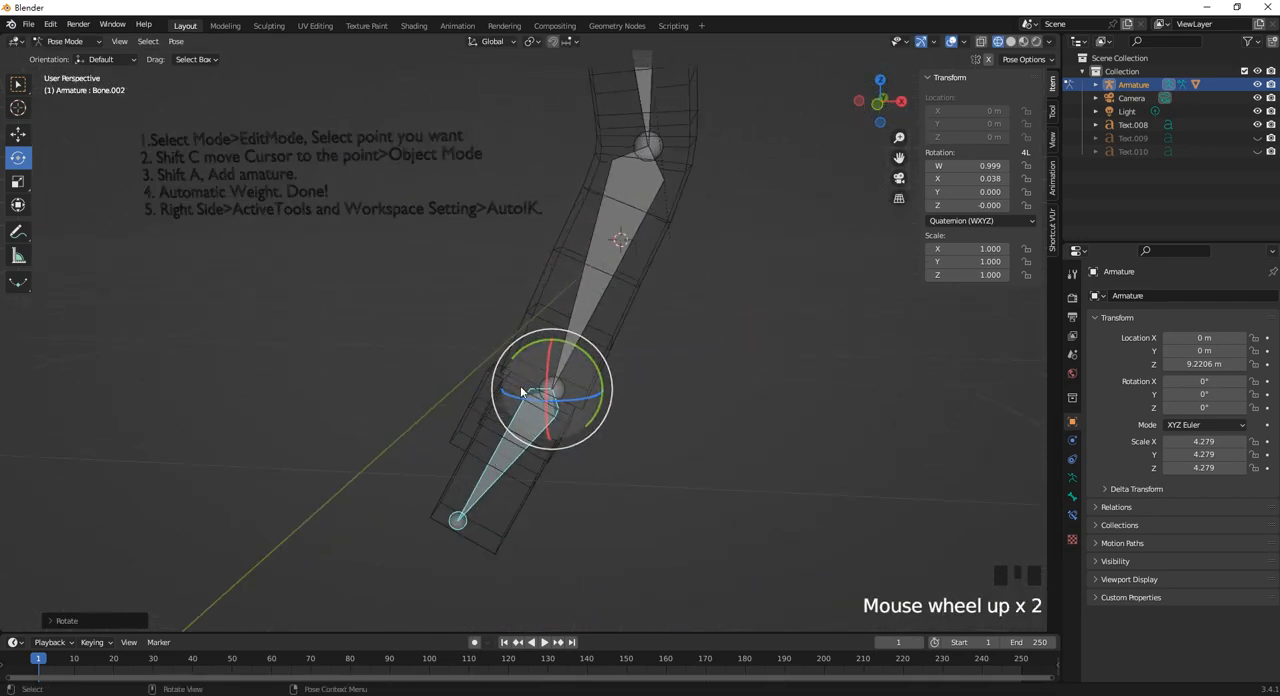
key("KP_1")
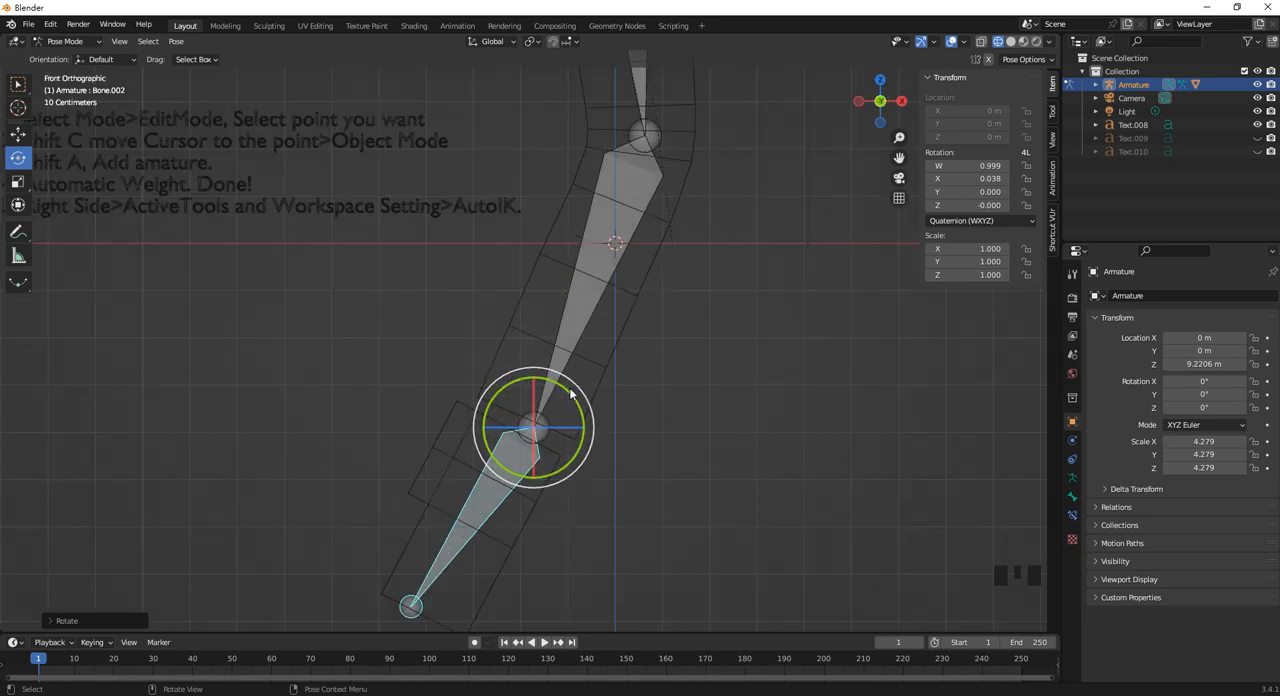
mouse_move(570, 398)
left_mouse_down()
mouse_move(579, 441)
mouse_move(566, 393)
left_mouse_up()
scroll(645, 270, "down", 1)
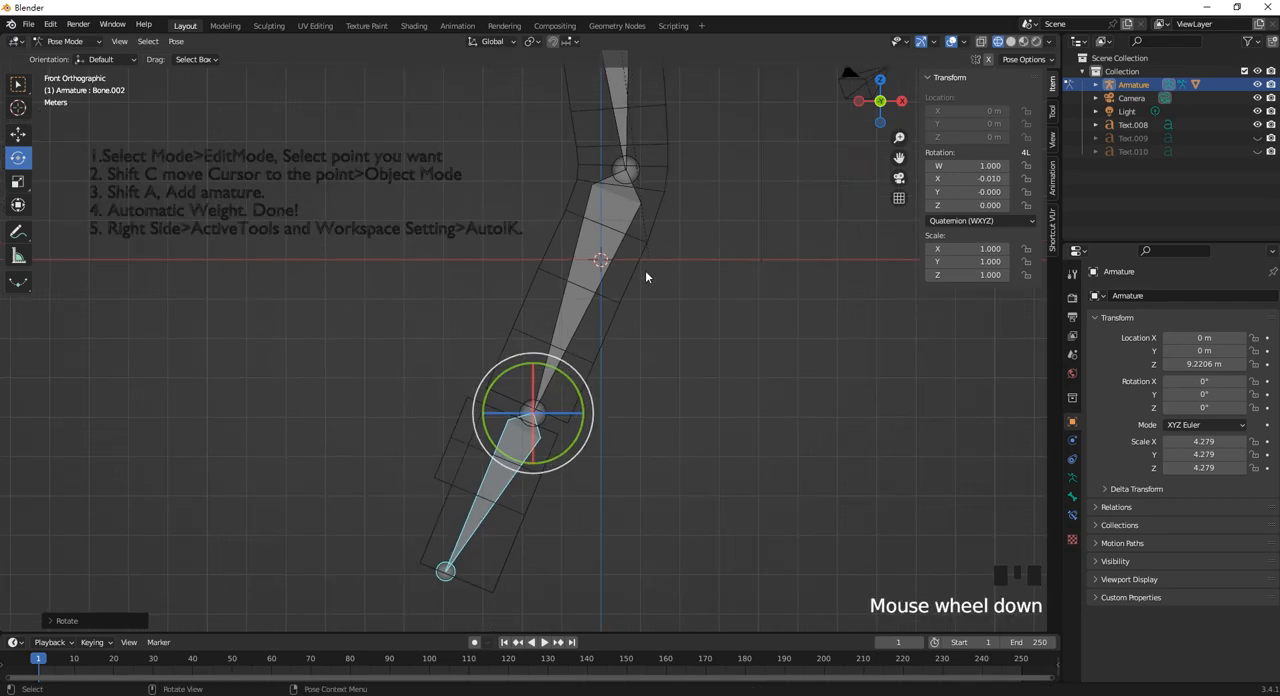
Bend the middle bone further sideways and rotate the lowest bone to about W 0.925, X 0.380.
middle_click_drag(642, 197, 663, 245, "shift")
scroll(658, 237, "down", 4)
scroll(600, 257, "up", 3)
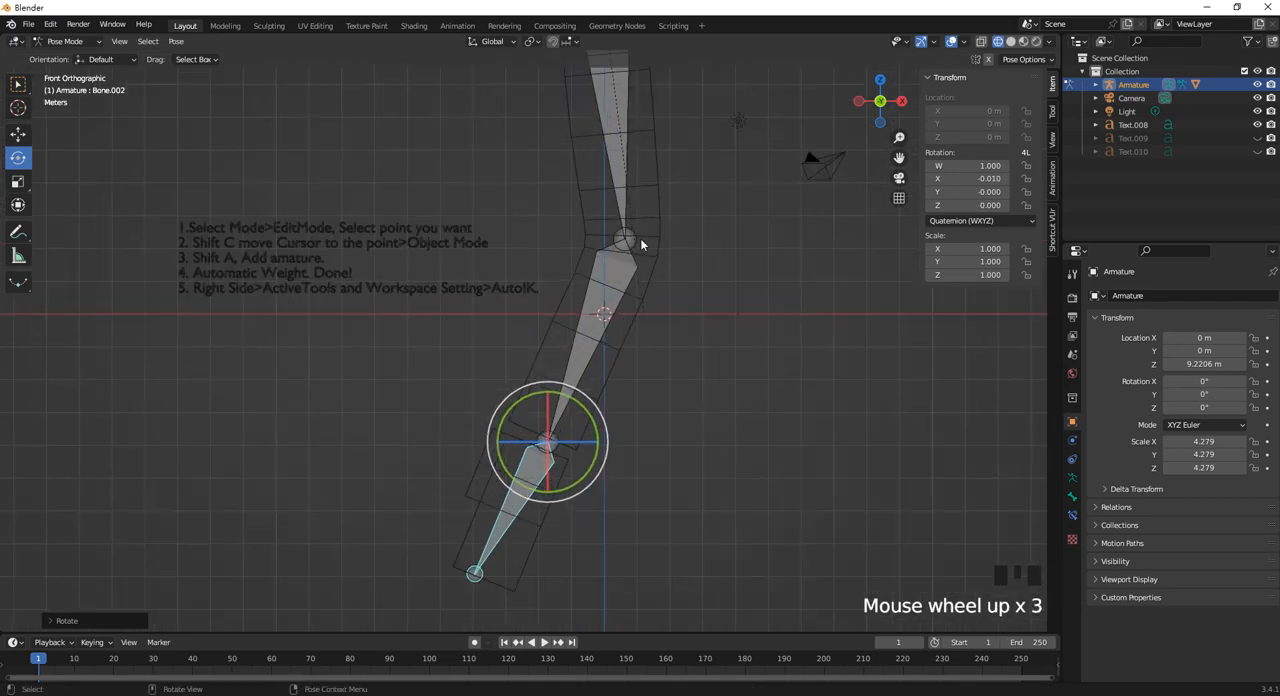
left_click(628, 269)
scroll(626, 262, "down", 3)
mouse_move(620, 252)
left_mouse_down()
mouse_move(640, 290)
mouse_move(634, 262)
left_mouse_up()
left_click(502, 397)
left_click_drag(563, 372, 567, 398)
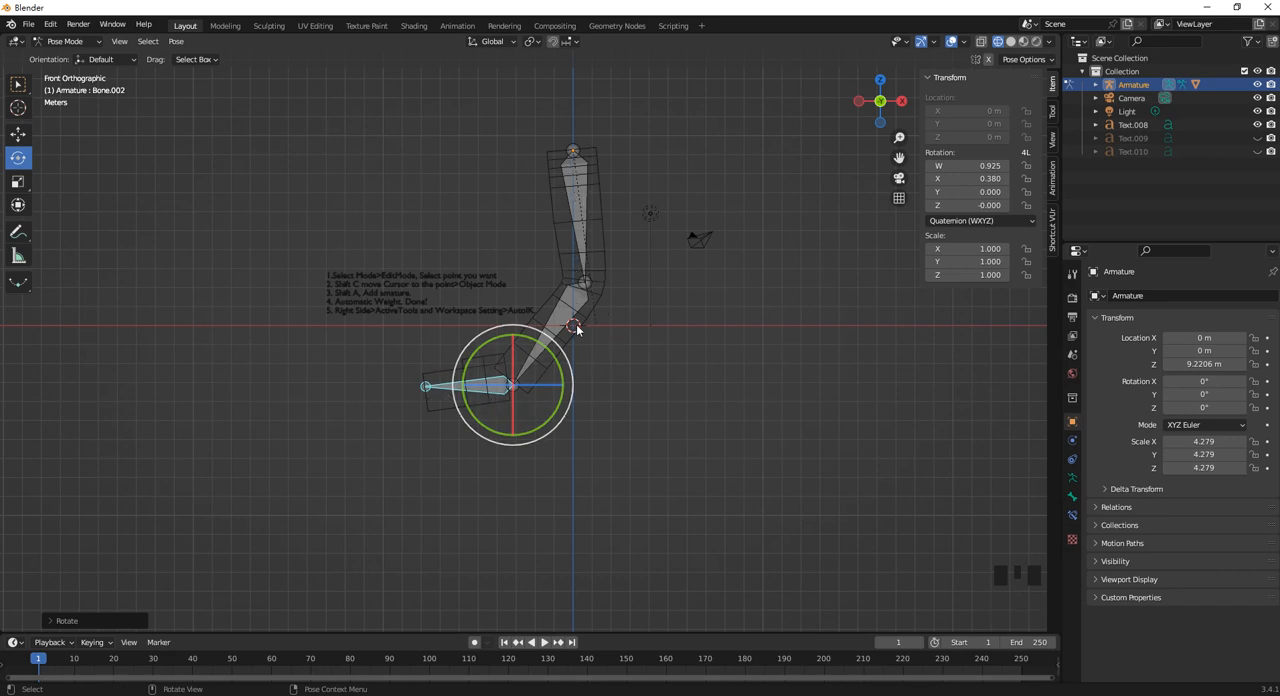
left_click(650, 383)
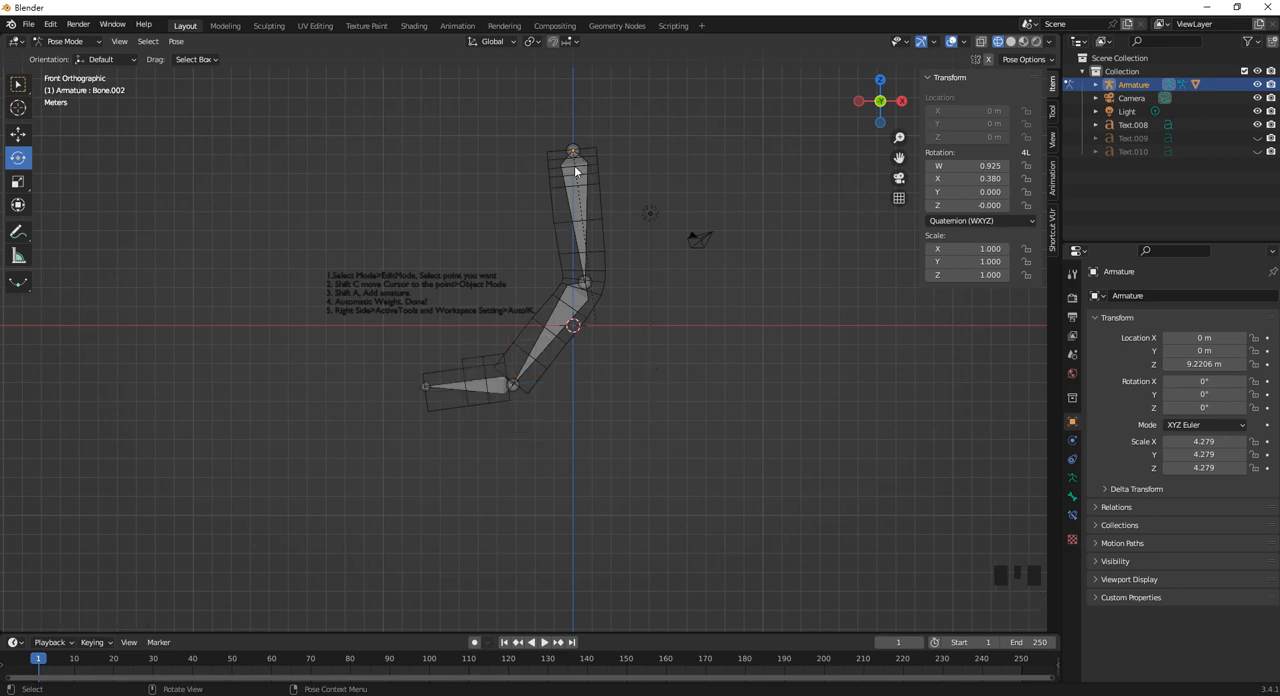
scroll(575, 171, "up", 2)
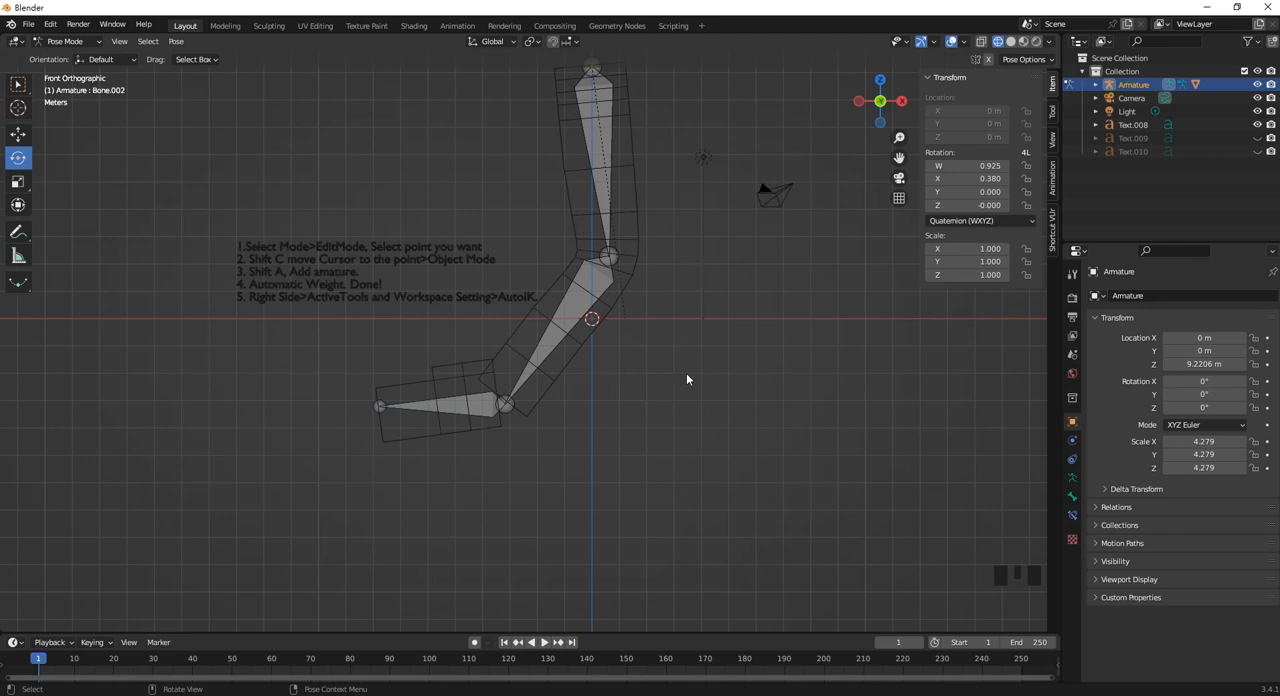
Select all three bones and clear their pose rotation, location and scale.
key("ctrl+z")
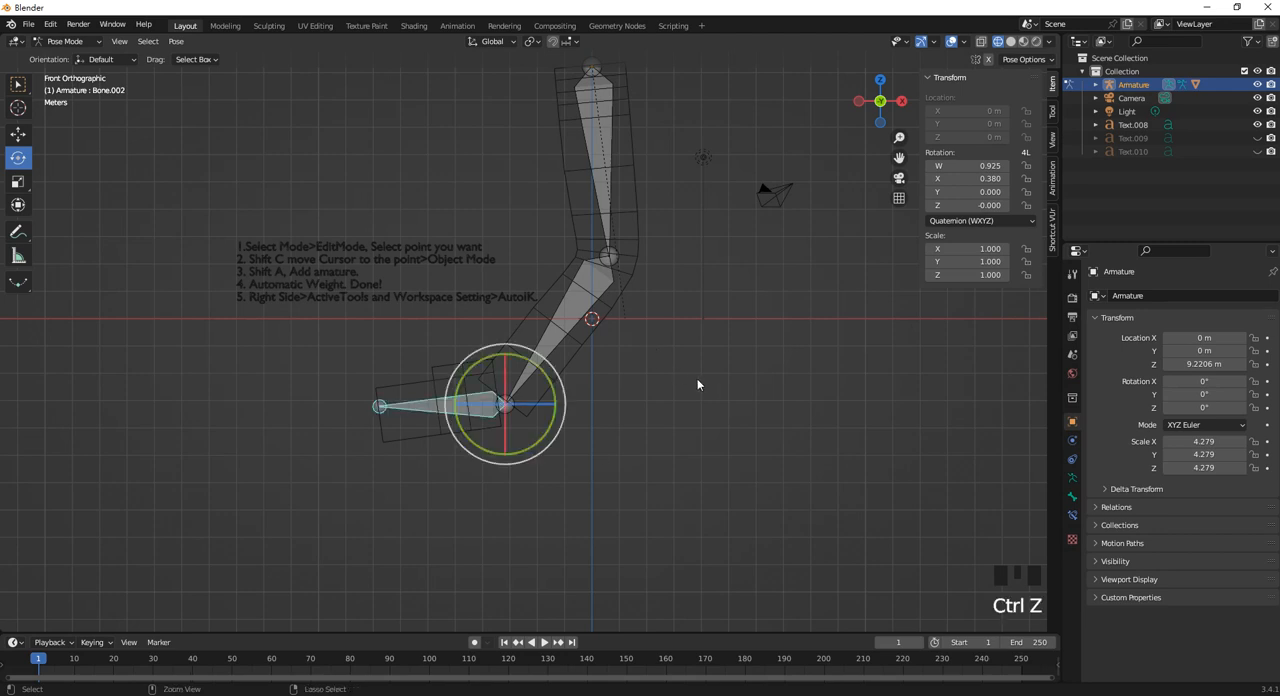
scroll(677, 451, "down", 3)
left_click_drag(683, 467, 472, 260)
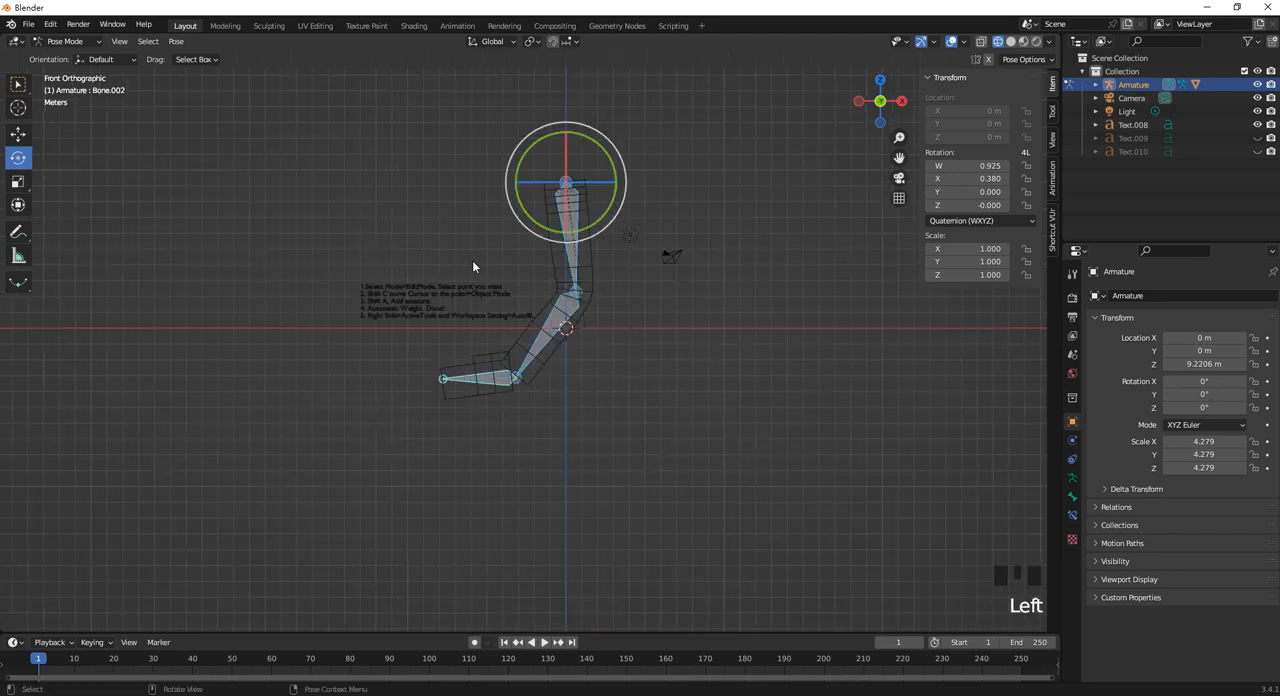
key("alt+r")
left_click(643, 348)
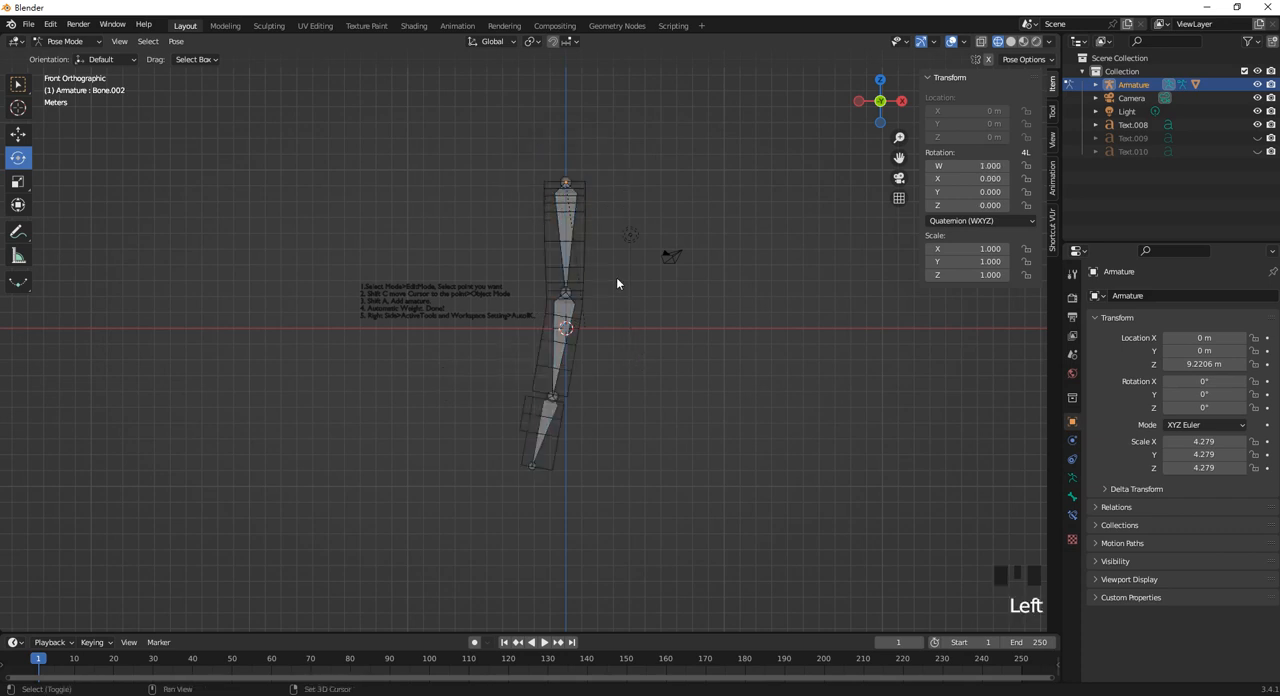
middle_click_drag(616, 277, 606, 317, "shift")
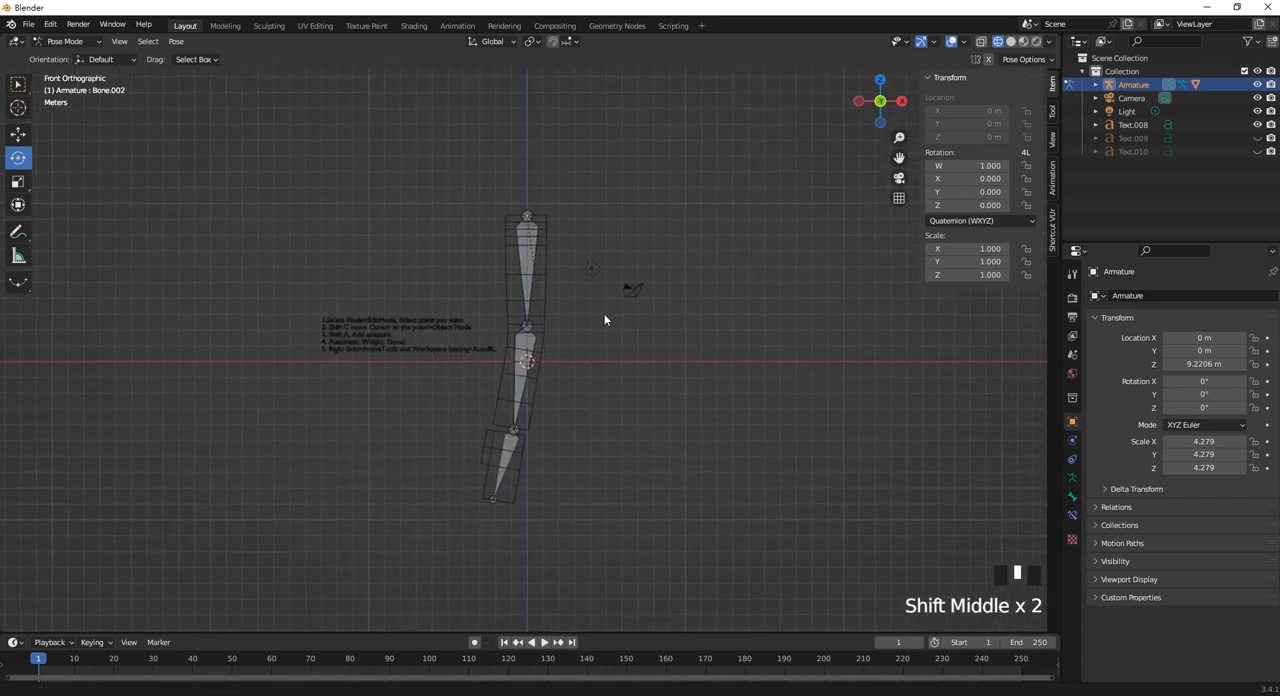
key("alt+r")
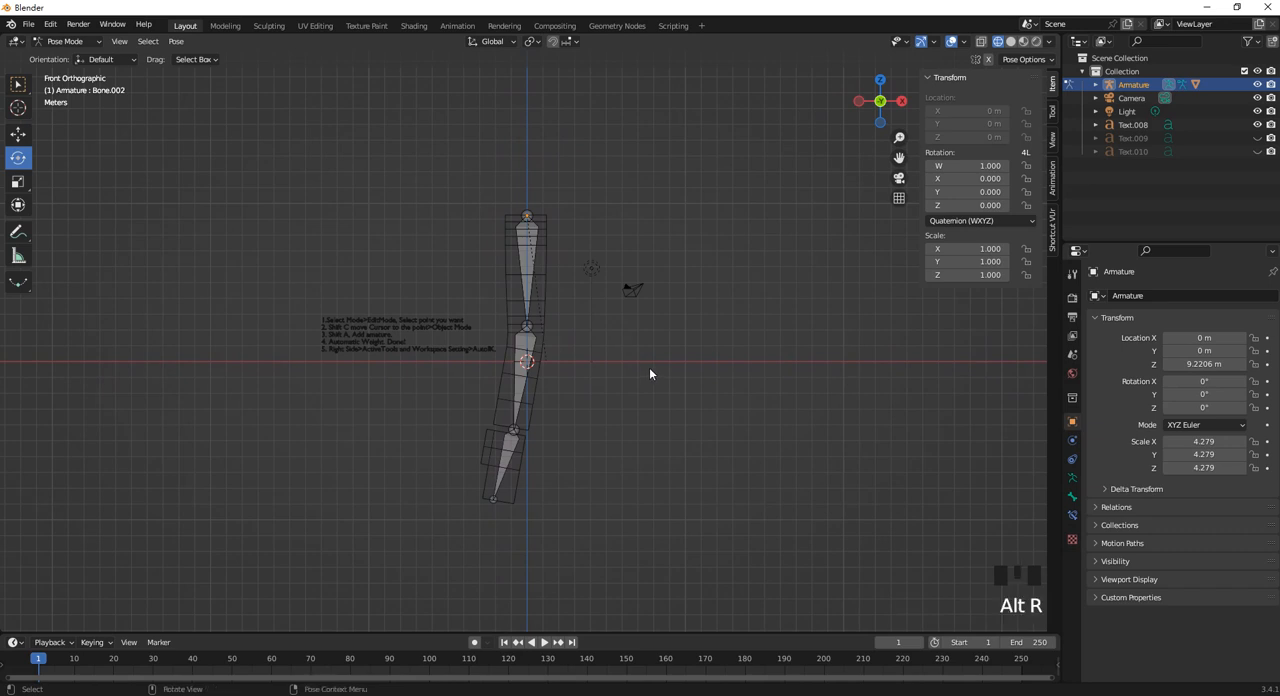
key("alt+g")
key("alt+s")
scroll(606, 357, "up", 2)
scroll(606, 330, "down", 2)
middle_click_drag(607, 326, 557, 320, "shift")
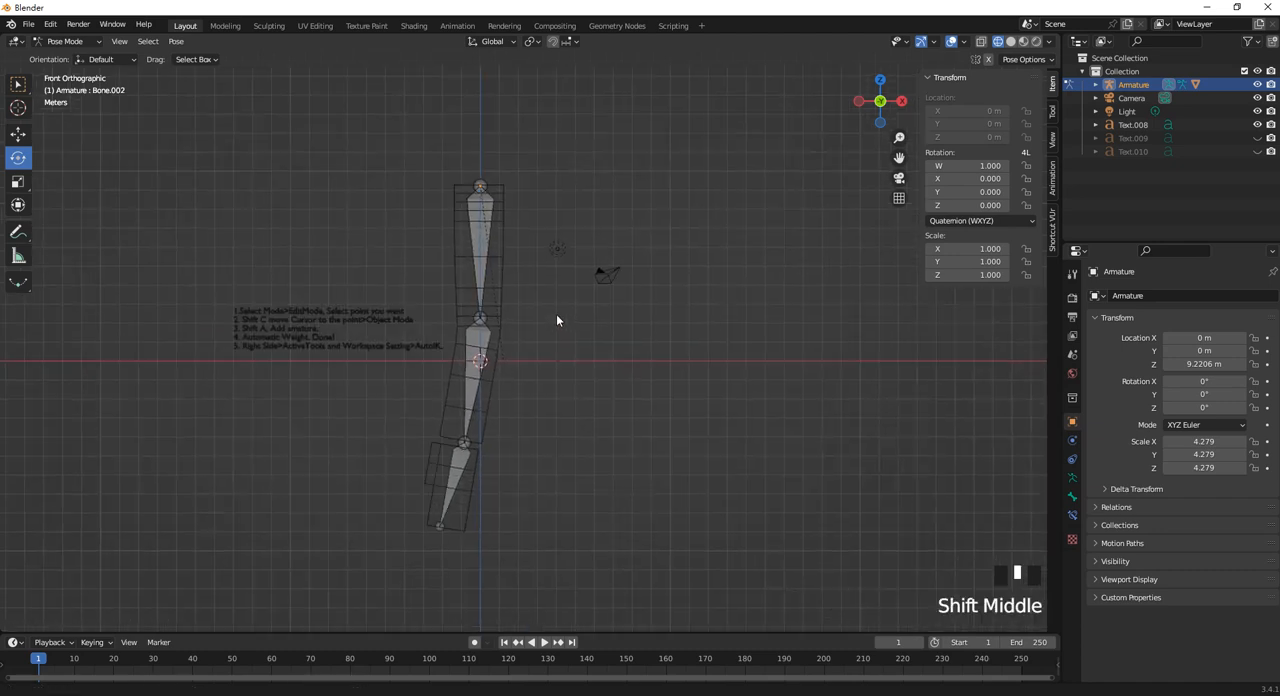
Return to Object Mode and select the Cube.001 mesh.
left_click(65, 41)
left_click(62, 55)
left_click(504, 254)
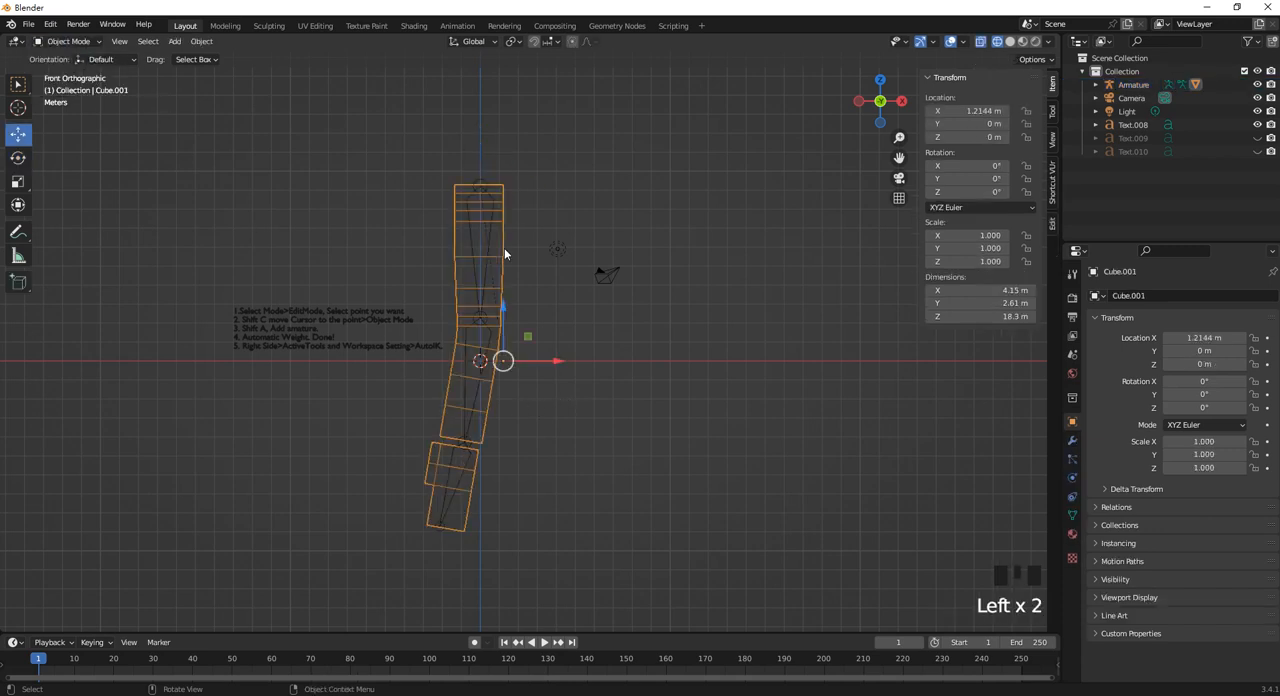
middle_click_drag(534, 283, 449, 313, "shift")
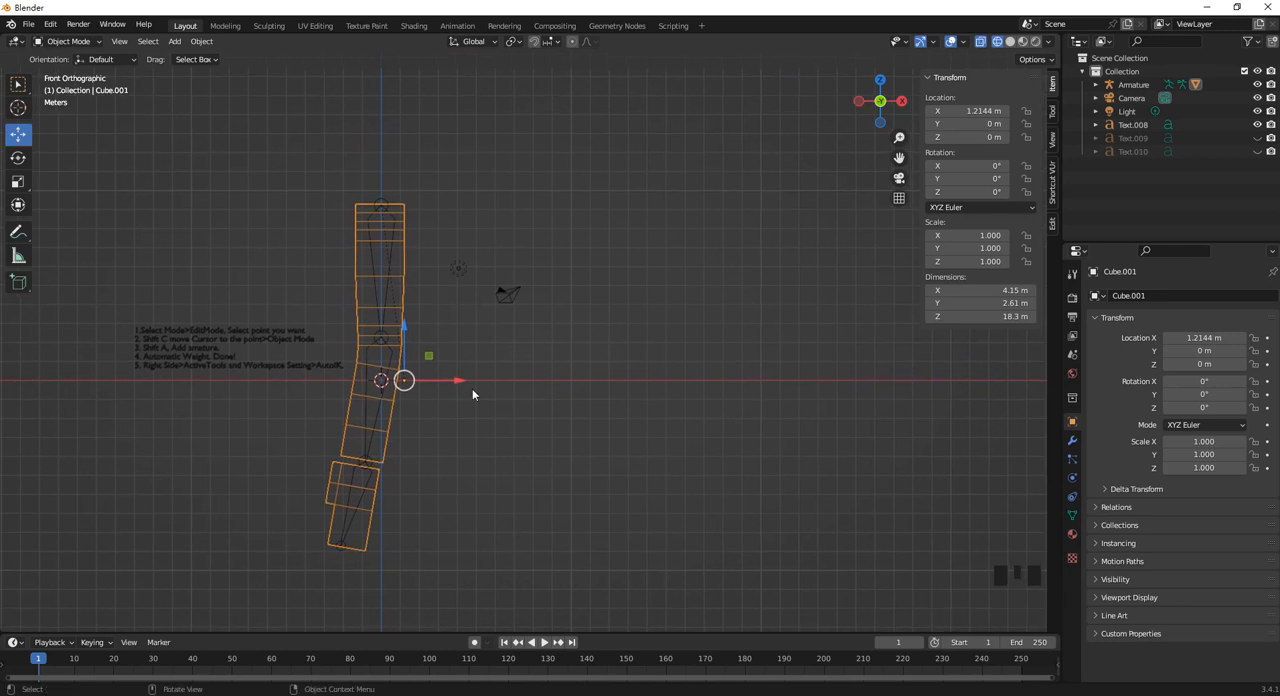
left_click(566, 695)
left_click(1168, 320)
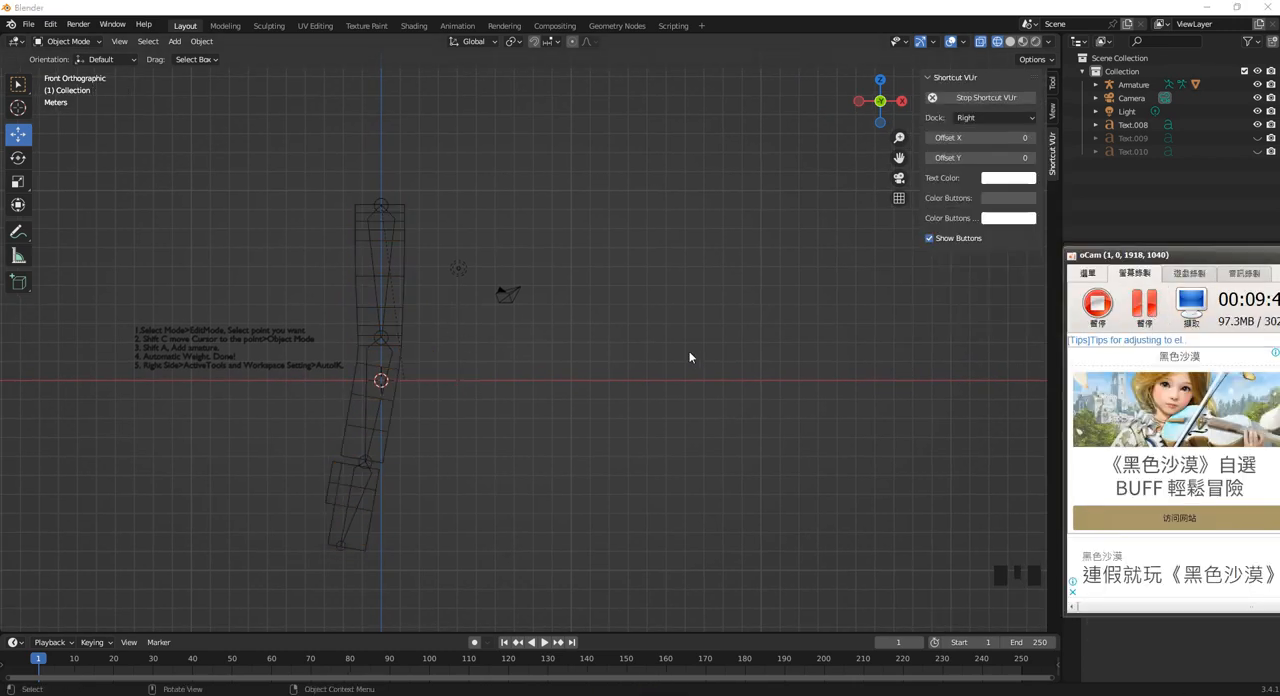
Duplicate the Cube.001 mesh and move the copy along the X axis to about X 14.786 m.
left_click(689, 353)
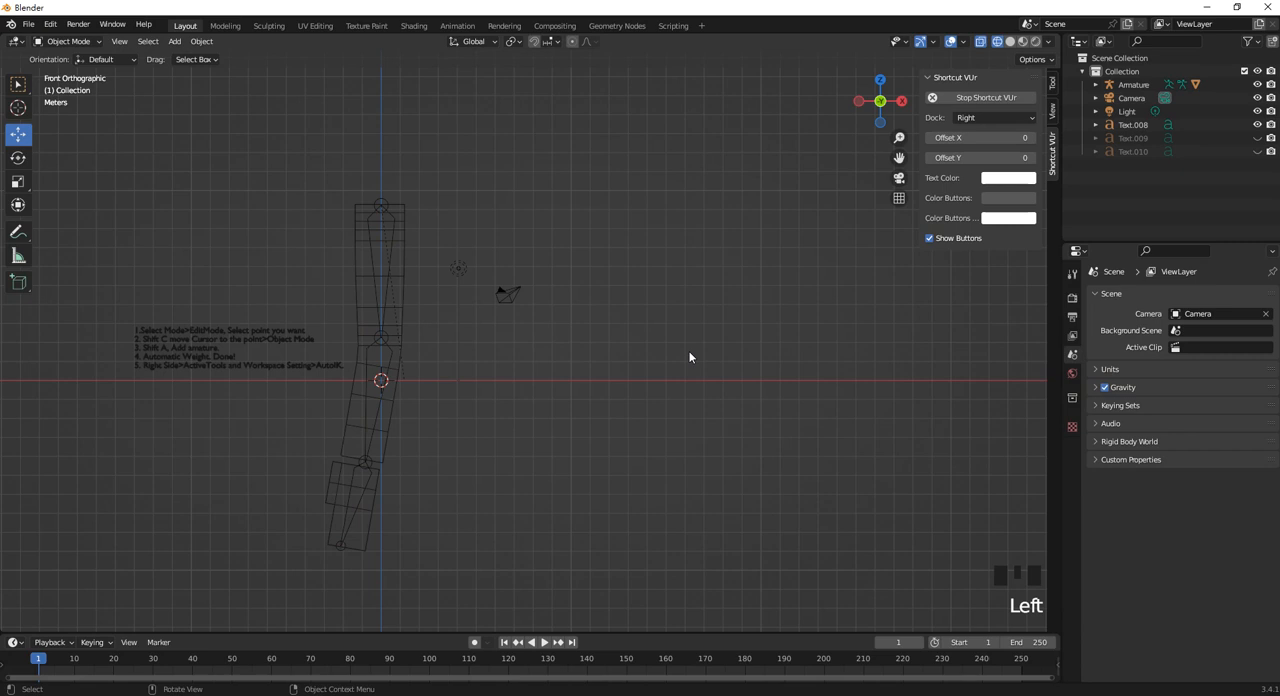
left_click(402, 300)
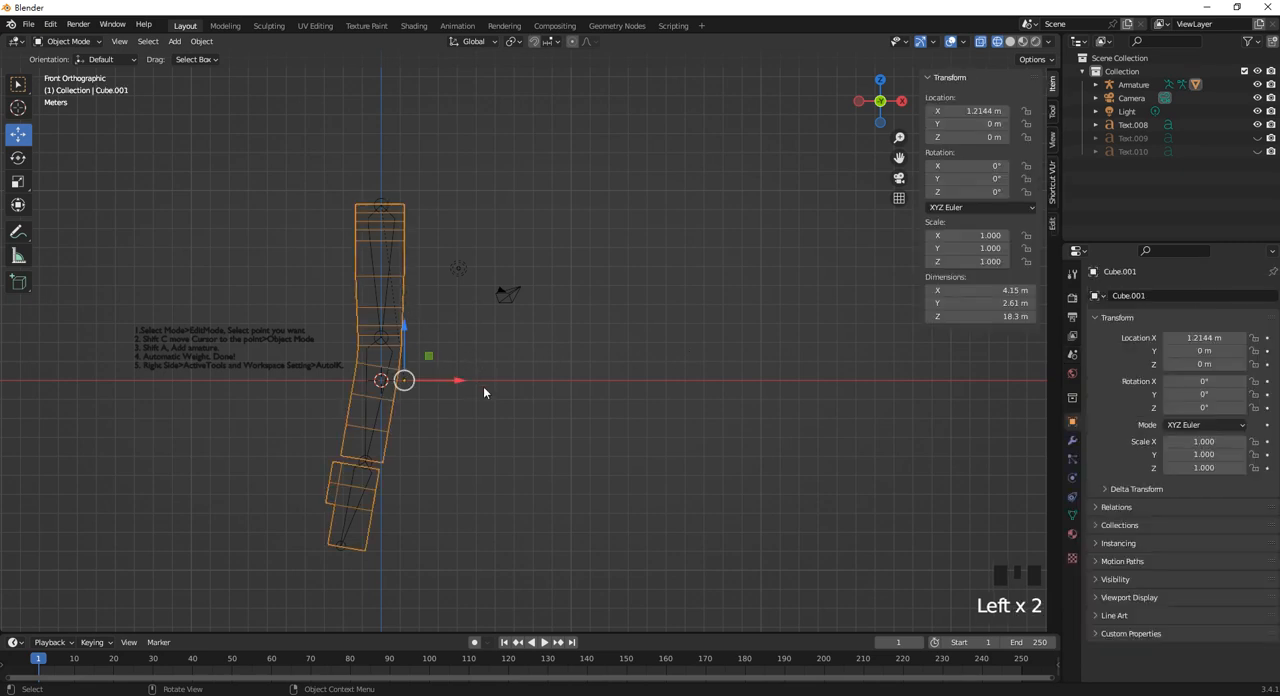
key("shift+d")
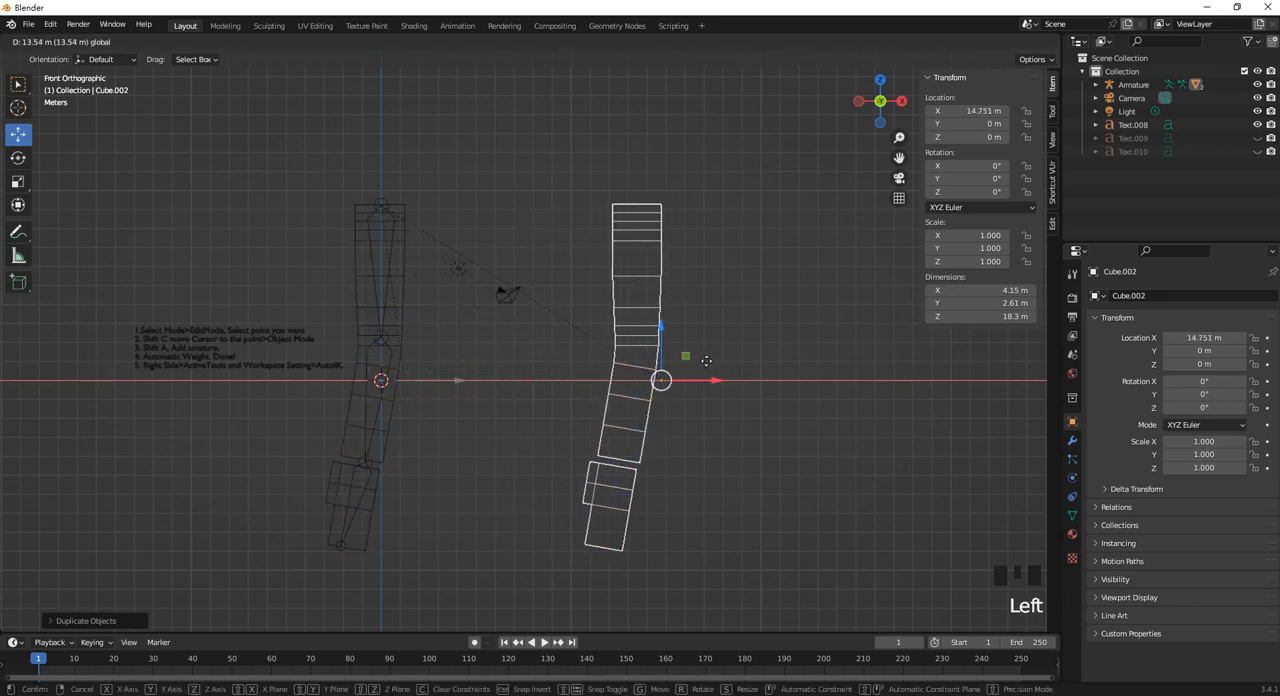
left_click(707, 360)
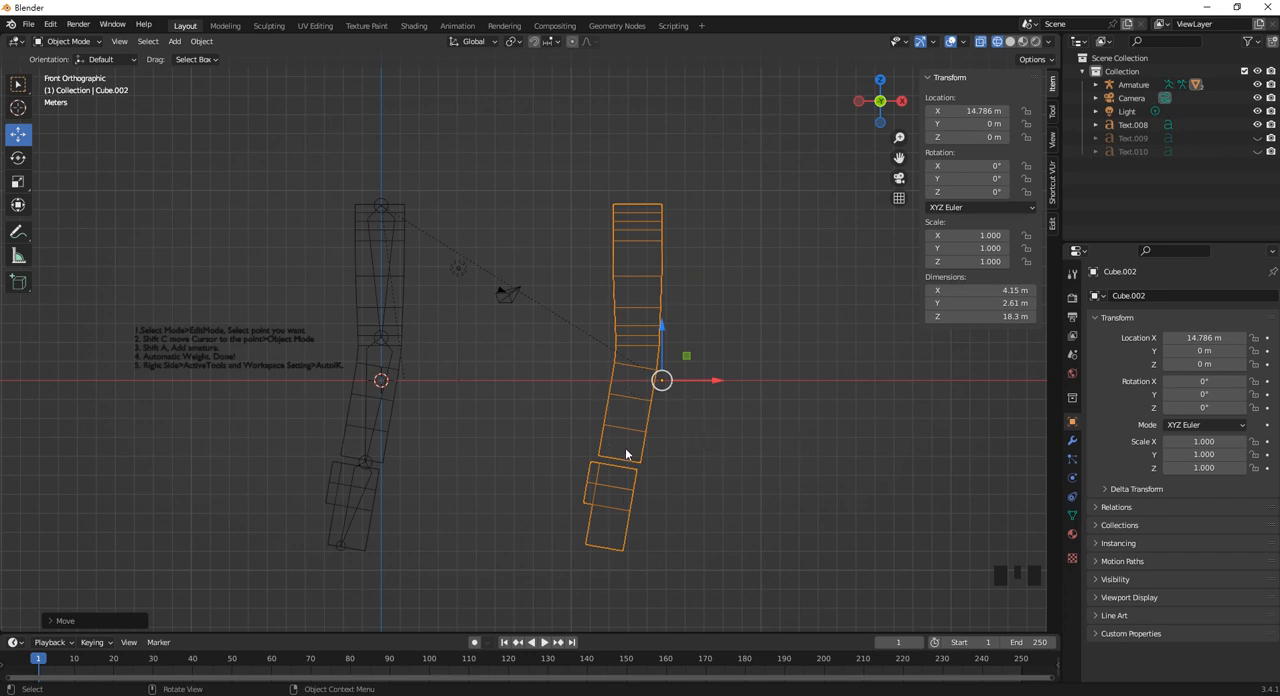
Clear the parent of the duplicated mesh with the Clear Parent option.
key("alt+p")
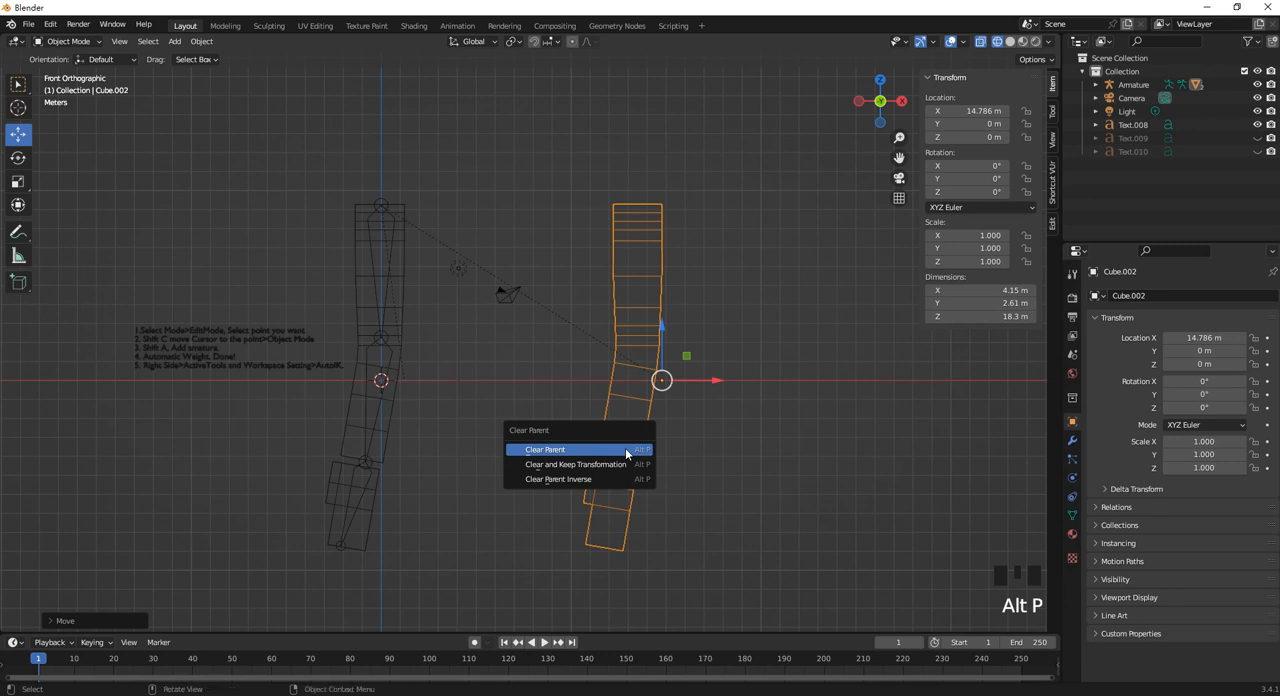
left_click(625, 449)
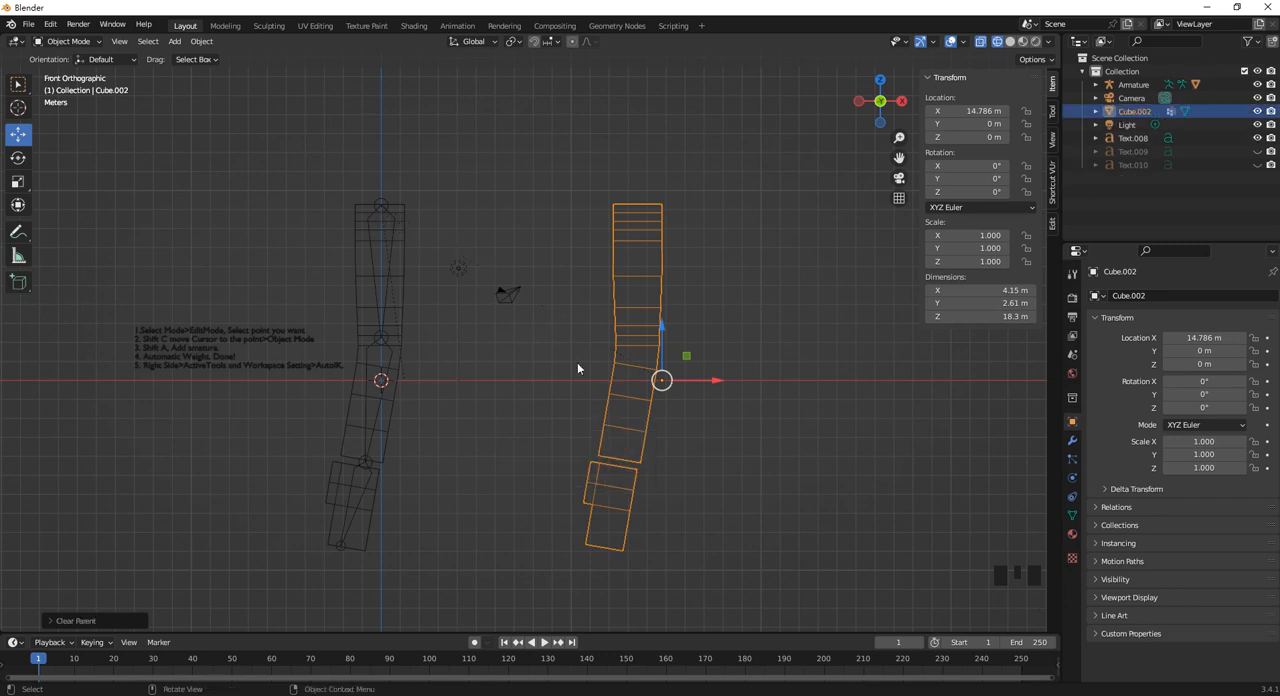
left_click(747, 487)
left_click(648, 396)
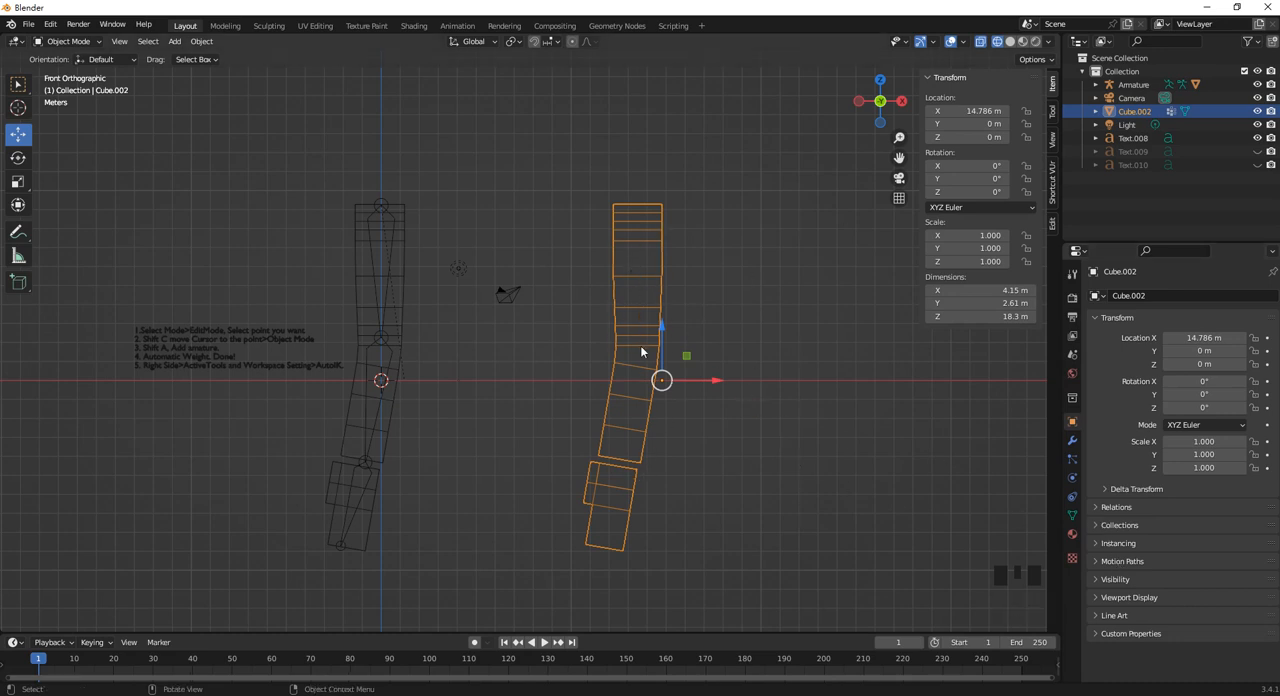
Remove the vertex groups Bone, Bone.001 and Bone.002 from the duplicated mesh and deselect it.
left_click(1073, 514)
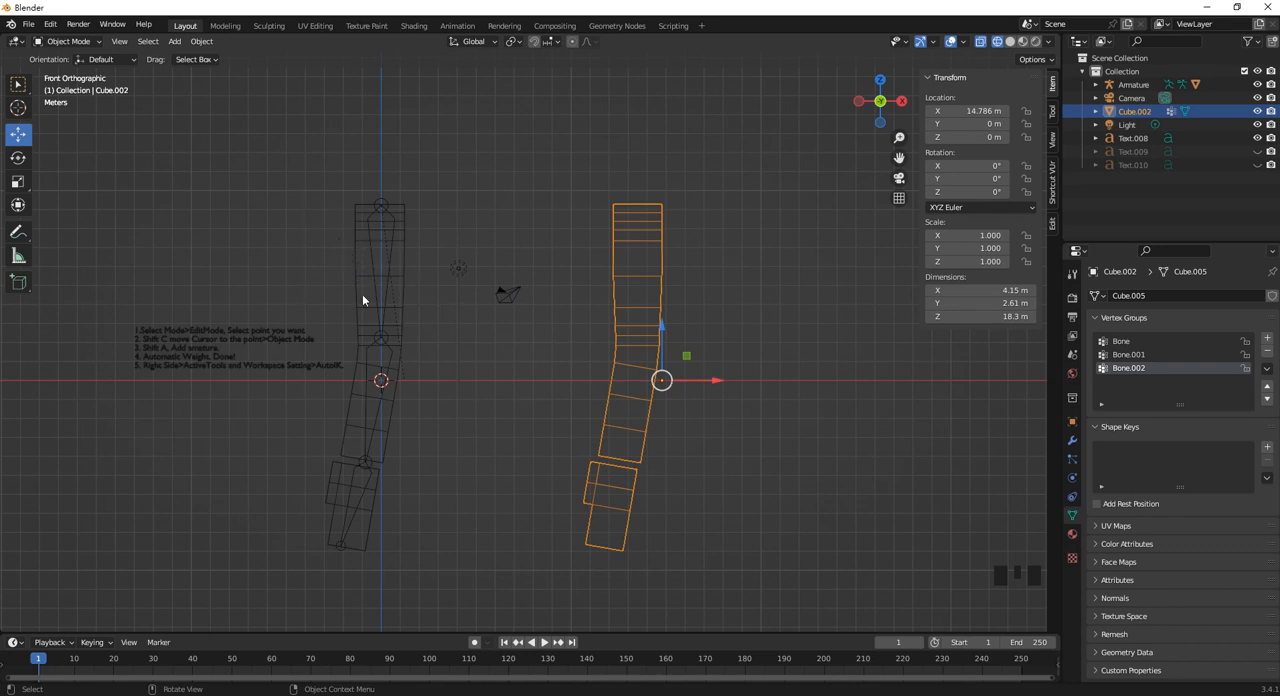
left_click(1128, 354)
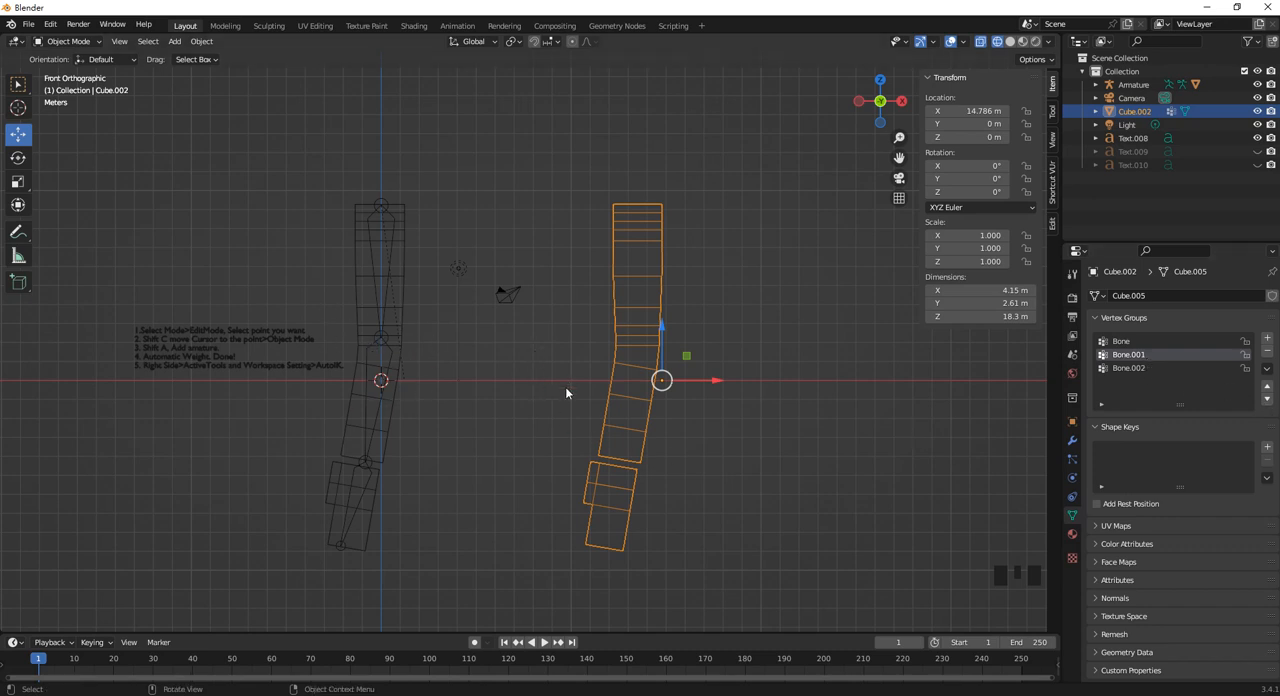
left_click(682, 243)
left_click(659, 264)
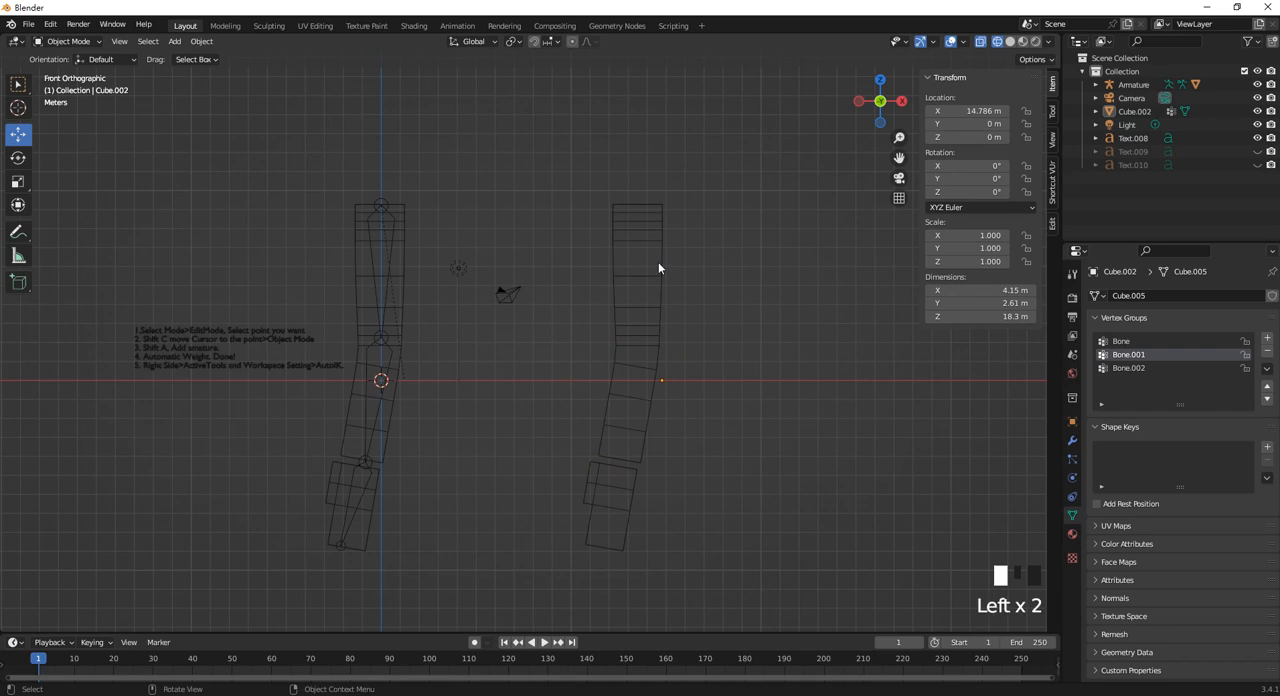
left_click(1125, 342)
left_click(1268, 354)
left_click(1268, 354)
left_click(1268, 354)
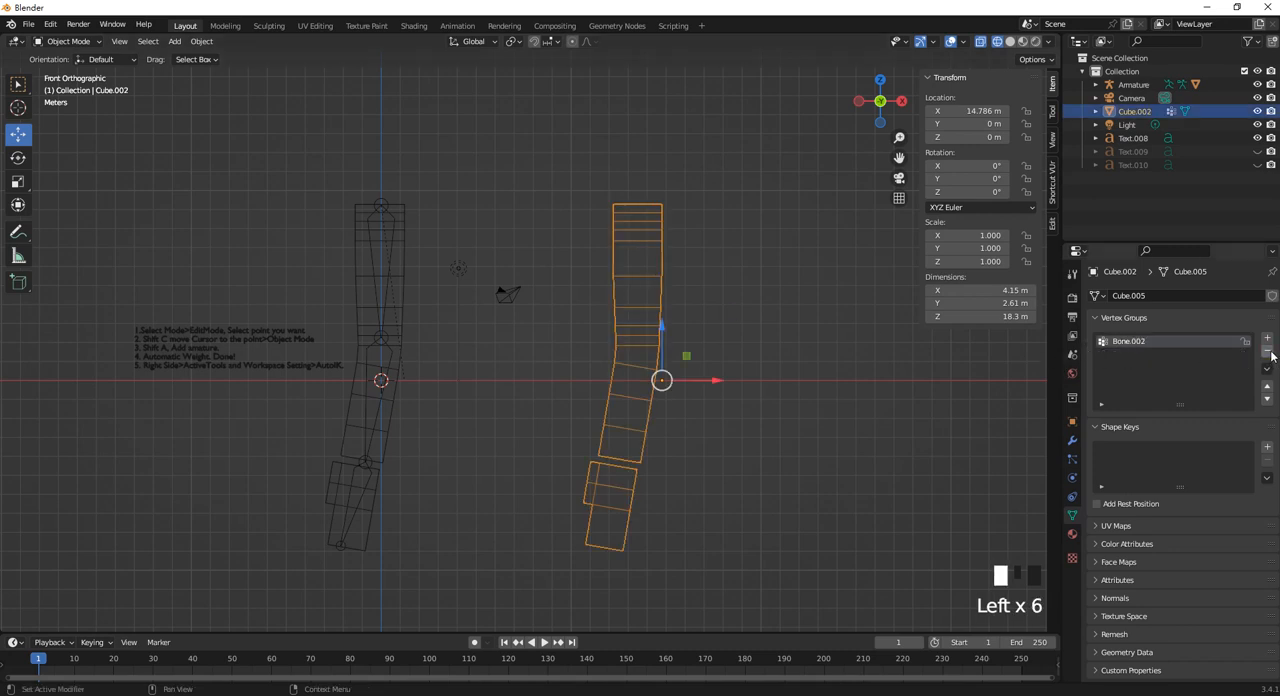
left_click(1268, 354)
left_click(1267, 368)
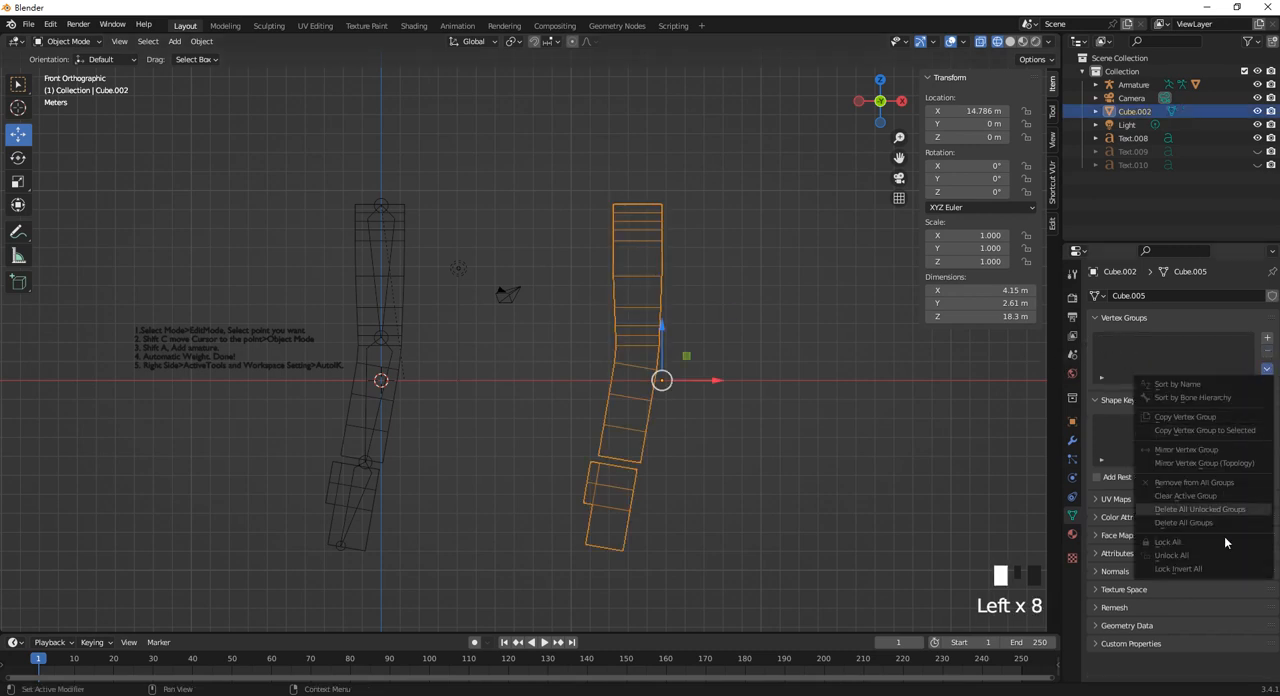
left_click(719, 300)
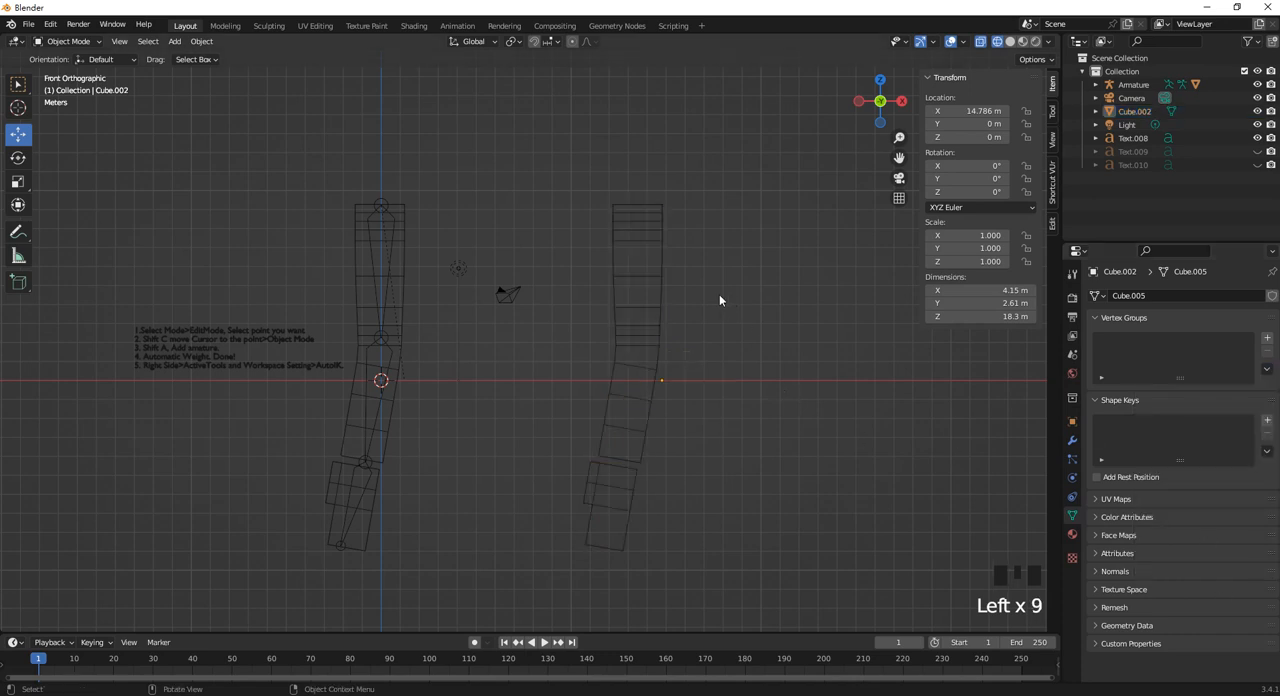
Duplicate the armature, move the copy along the X axis onto the duplicated mesh at about X 13.536 m, and deselect it.
left_click(391, 257)
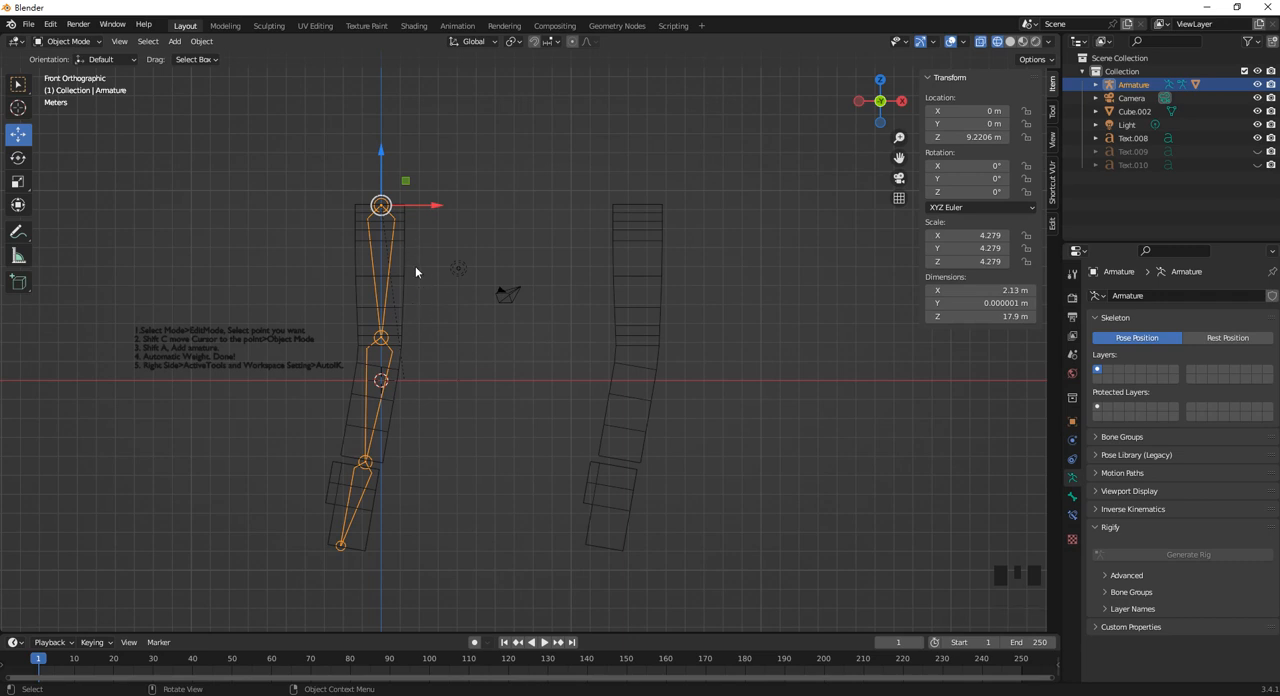
key("shift+d")
left_click(573, 211)
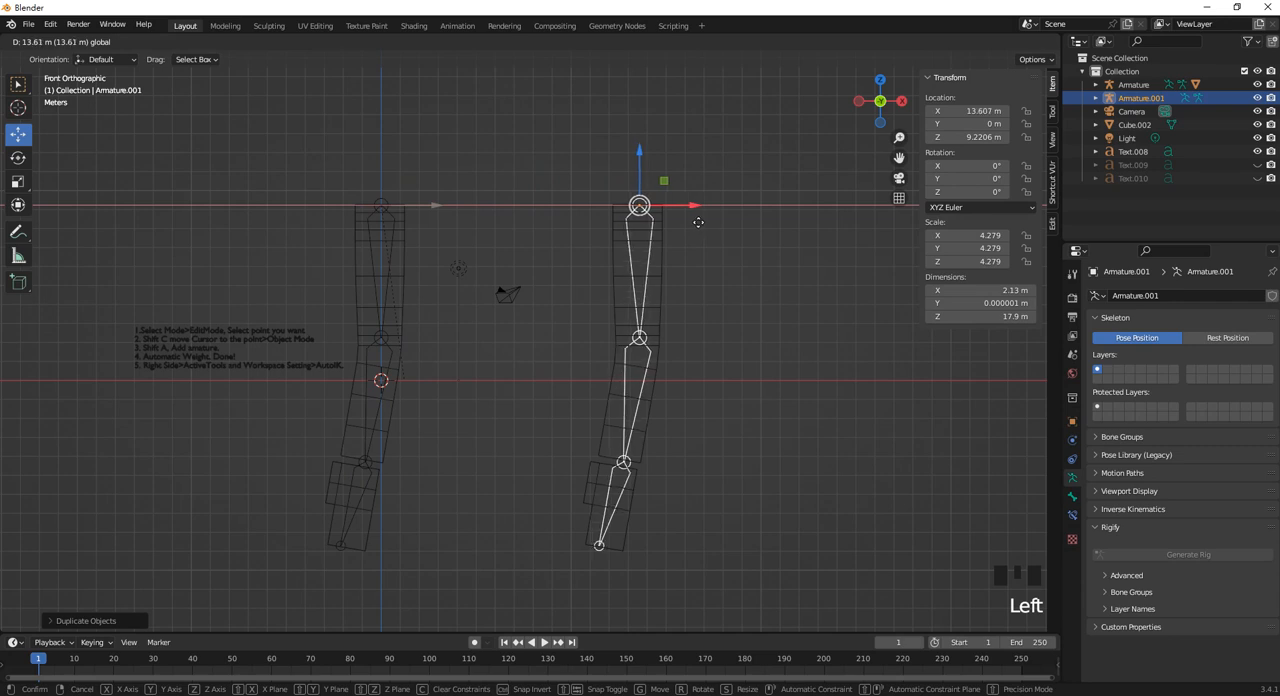
left_click(721, 351)
left_click(721, 351)
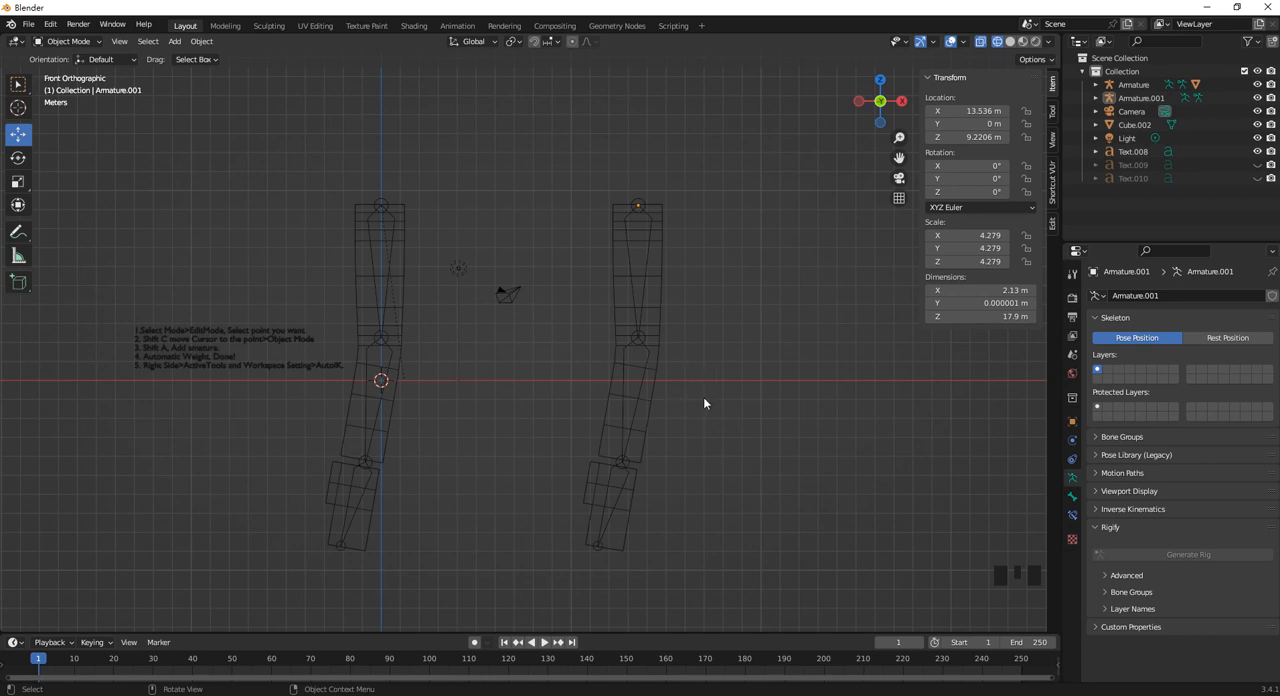
Unhide the Text.009 notes object and read its bone constraint instructions.
left_click(1257, 164)
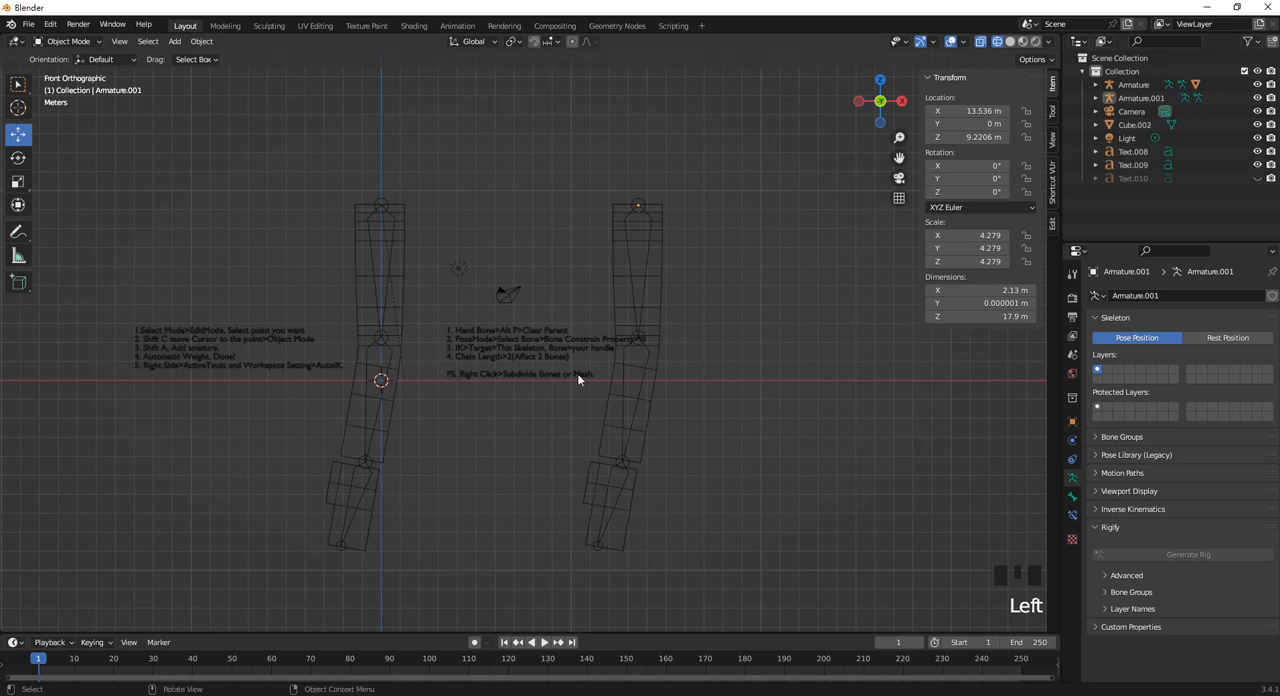
middle_click_drag(700, 336, 636, 333, "shift")
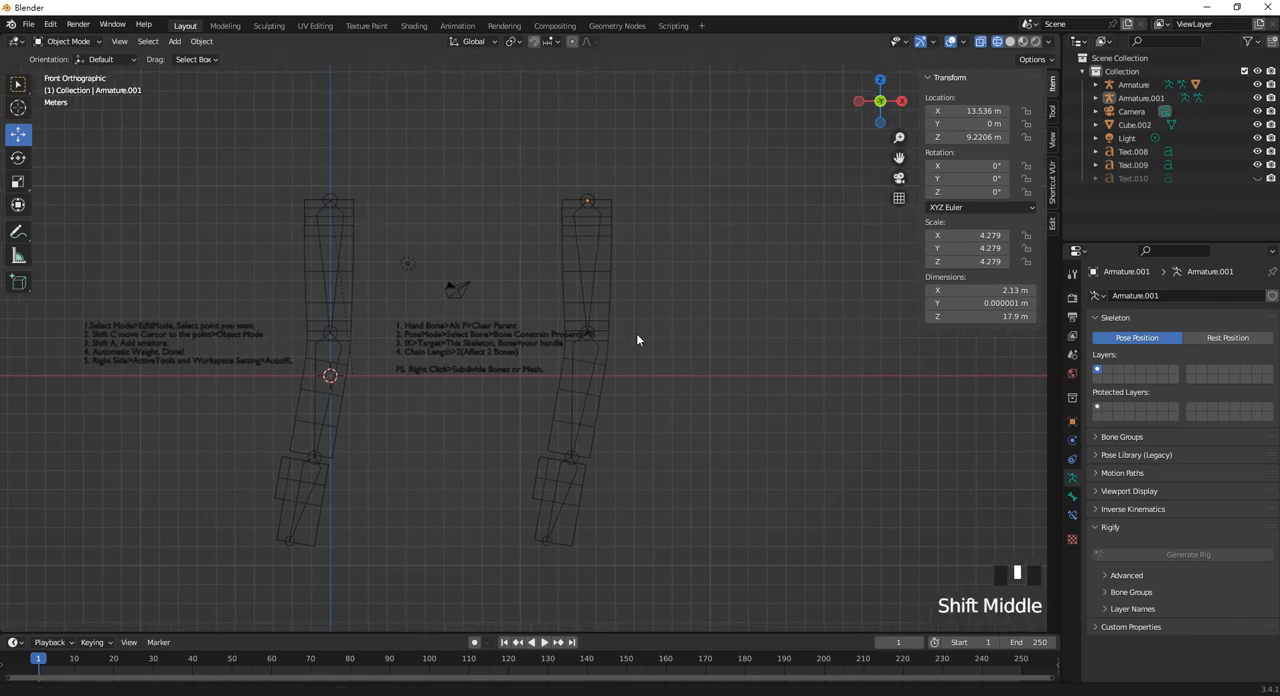
scroll(482, 371, "up", 2)
scroll(375, 385, "up", 3)
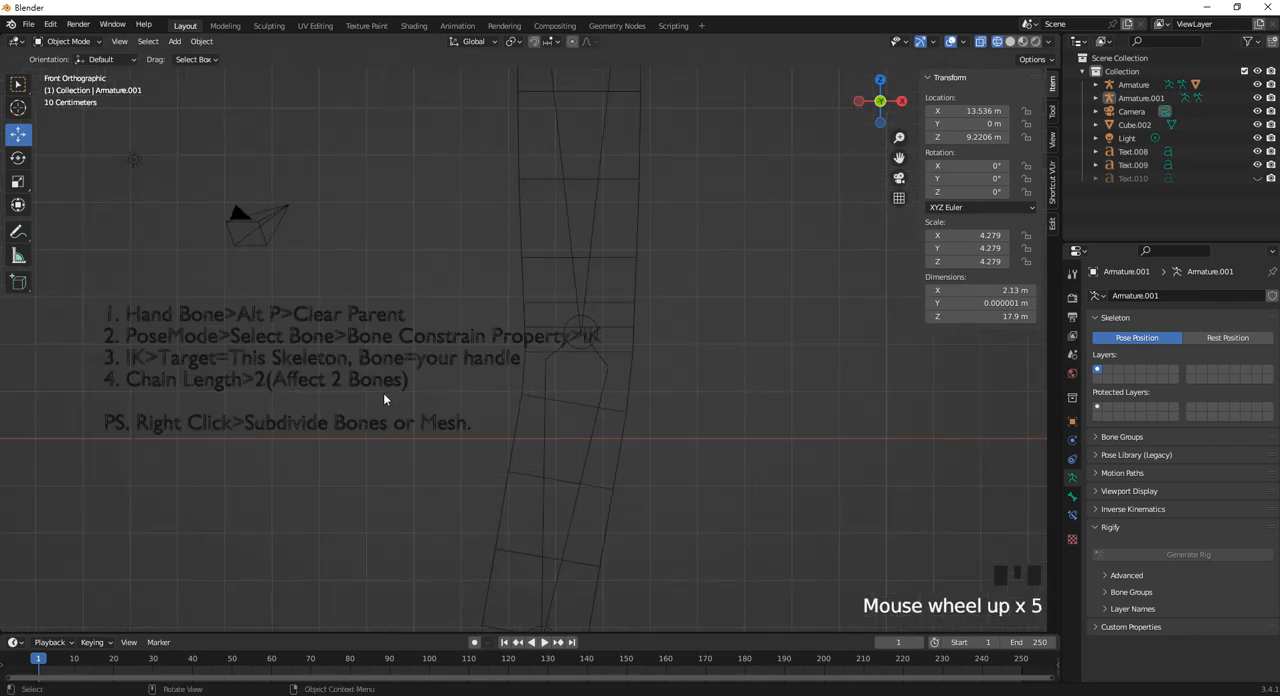
scroll(383, 393, "down", 3)
Move the duplicated mesh and armature together along X, clear of the notes, placing the armature at about X 16.131 m.
left_click_drag(631, 457, 540, 441)
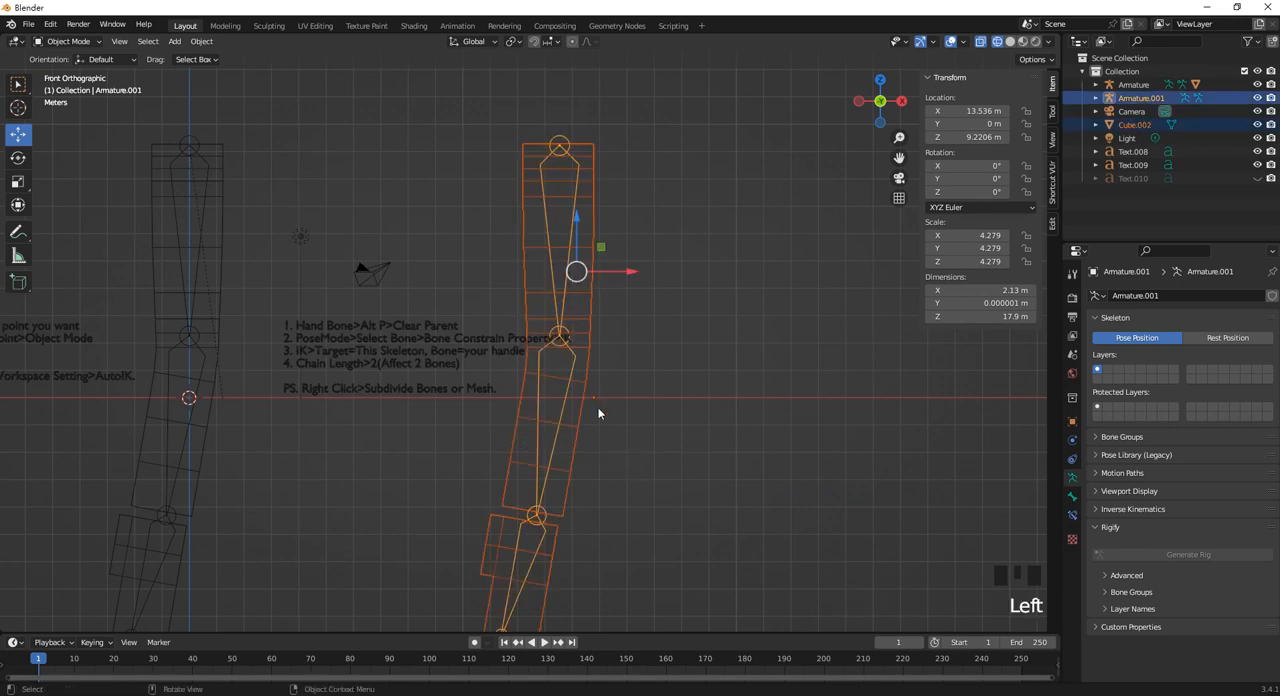
left_click_drag(634, 273, 711, 278)
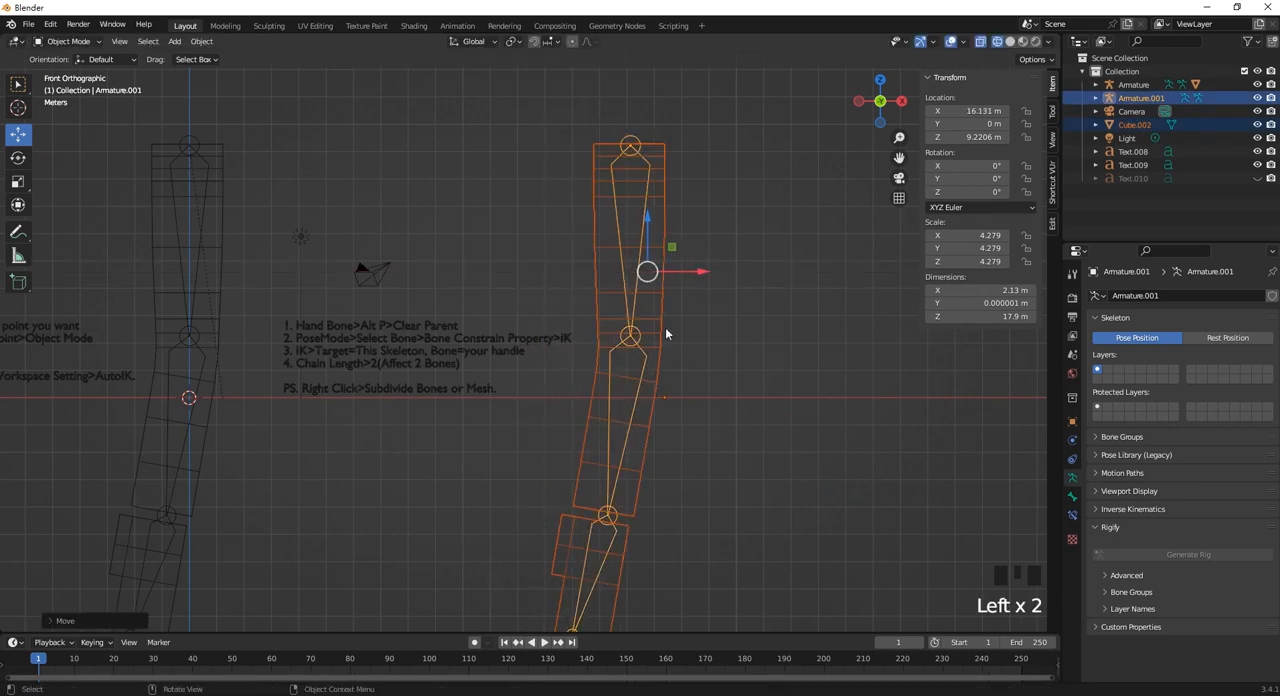
middle_click_drag(461, 381, 535, 344, "shift")
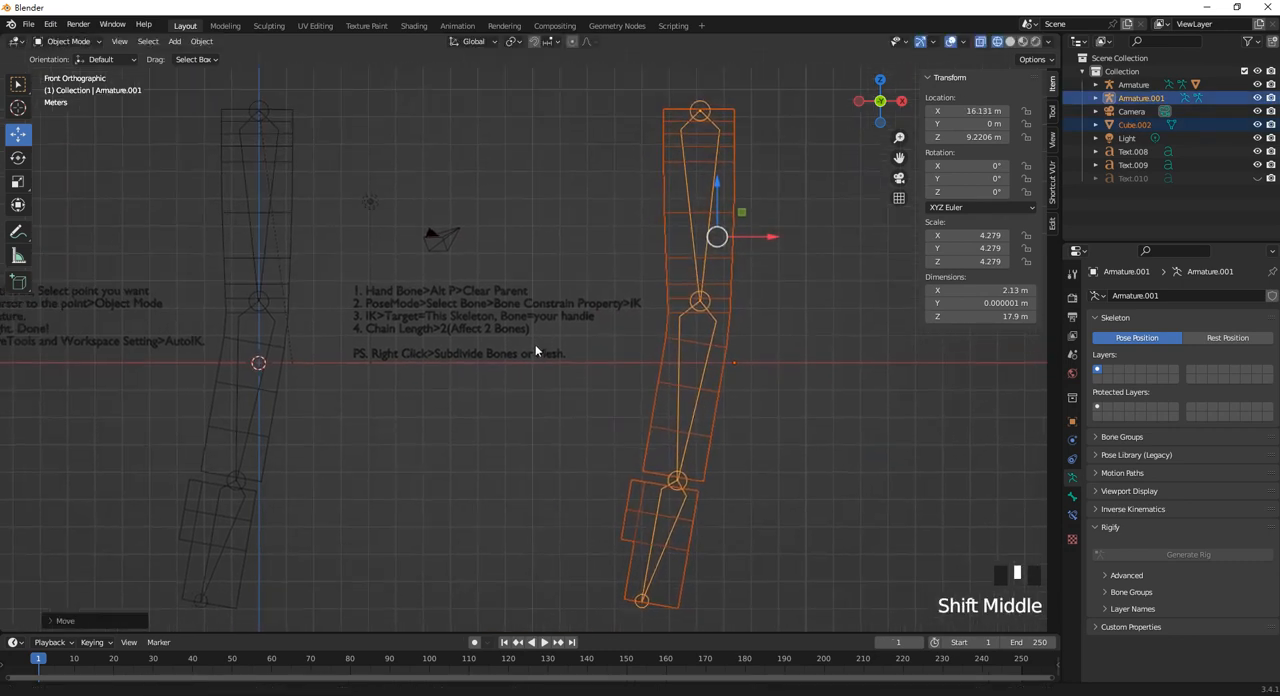
left_click(480, 438)
scroll(447, 302, "down", 1)
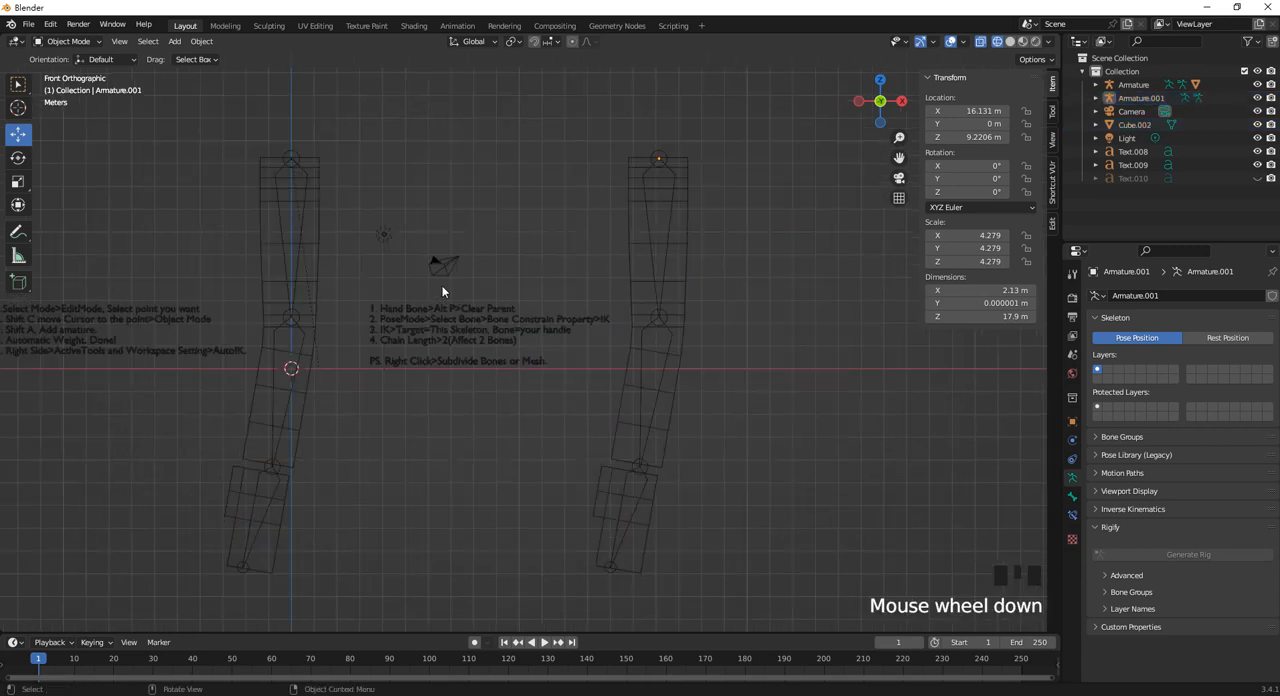
Enter Edit Mode on Armature.001 and snap the 3D cursor to the joint between its upper and middle bones.
middle_click_drag(729, 339, 670, 332, "shift")
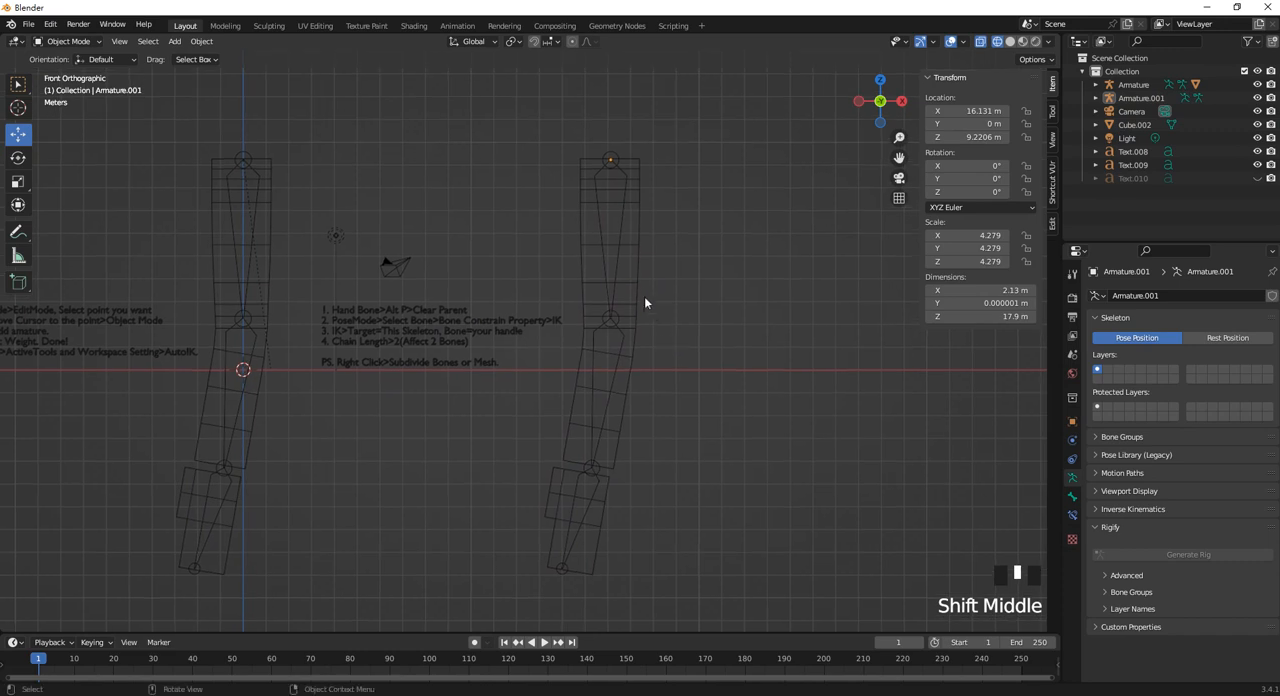
left_click(618, 254)
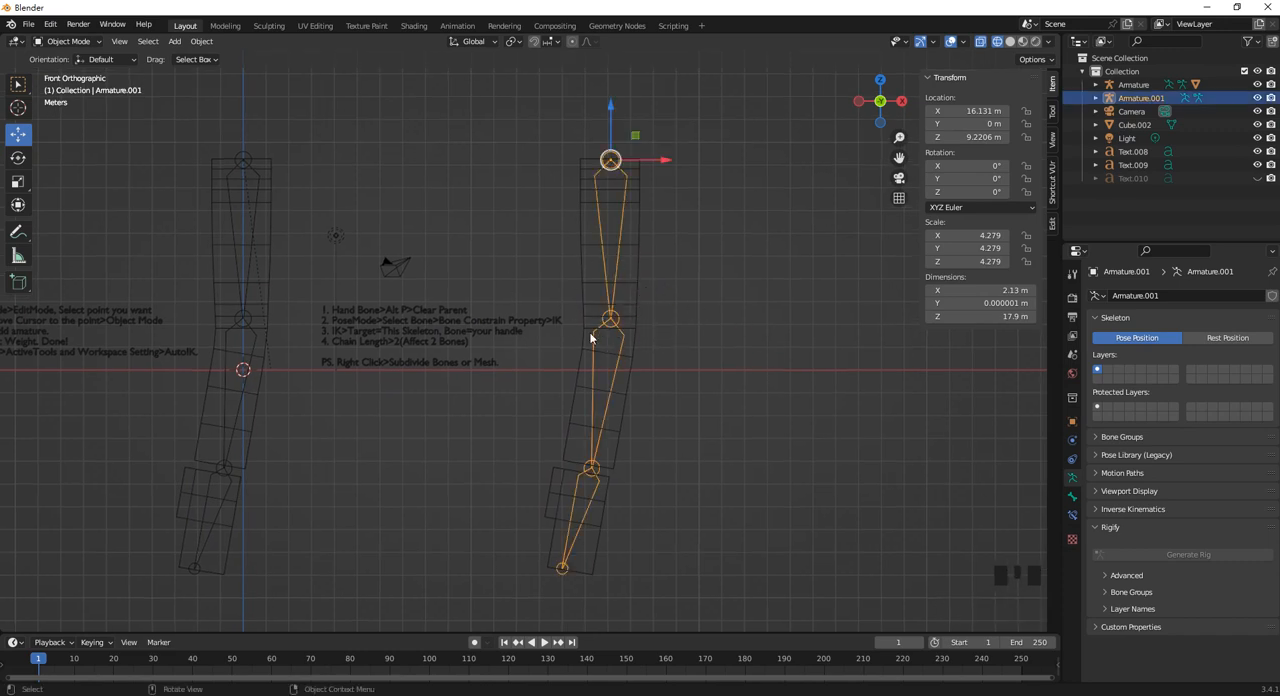
key("Tab")
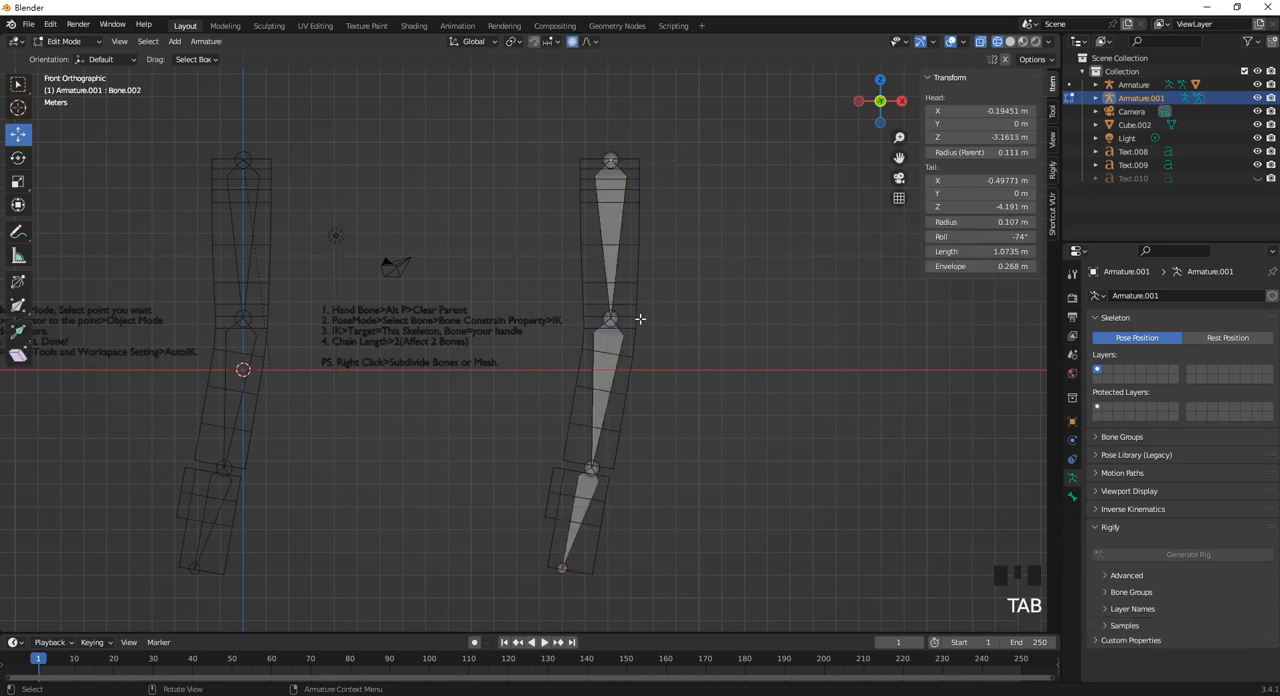
left_click(610, 319)
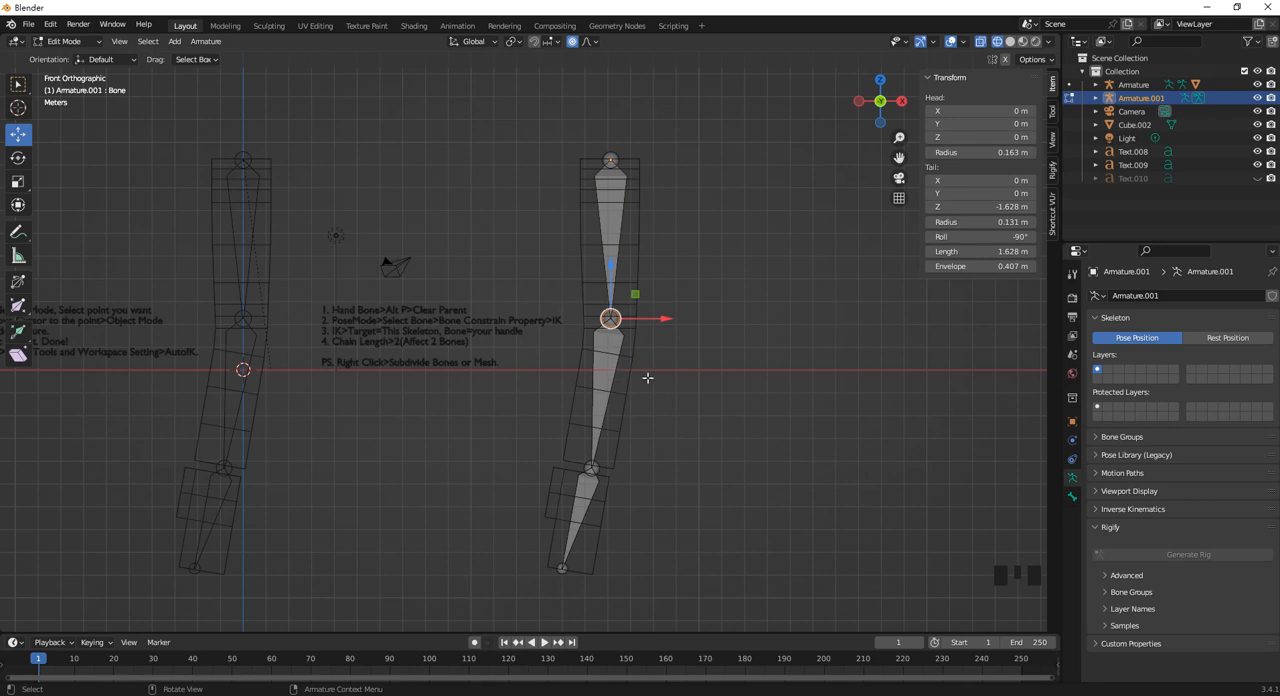
key("shift+s")
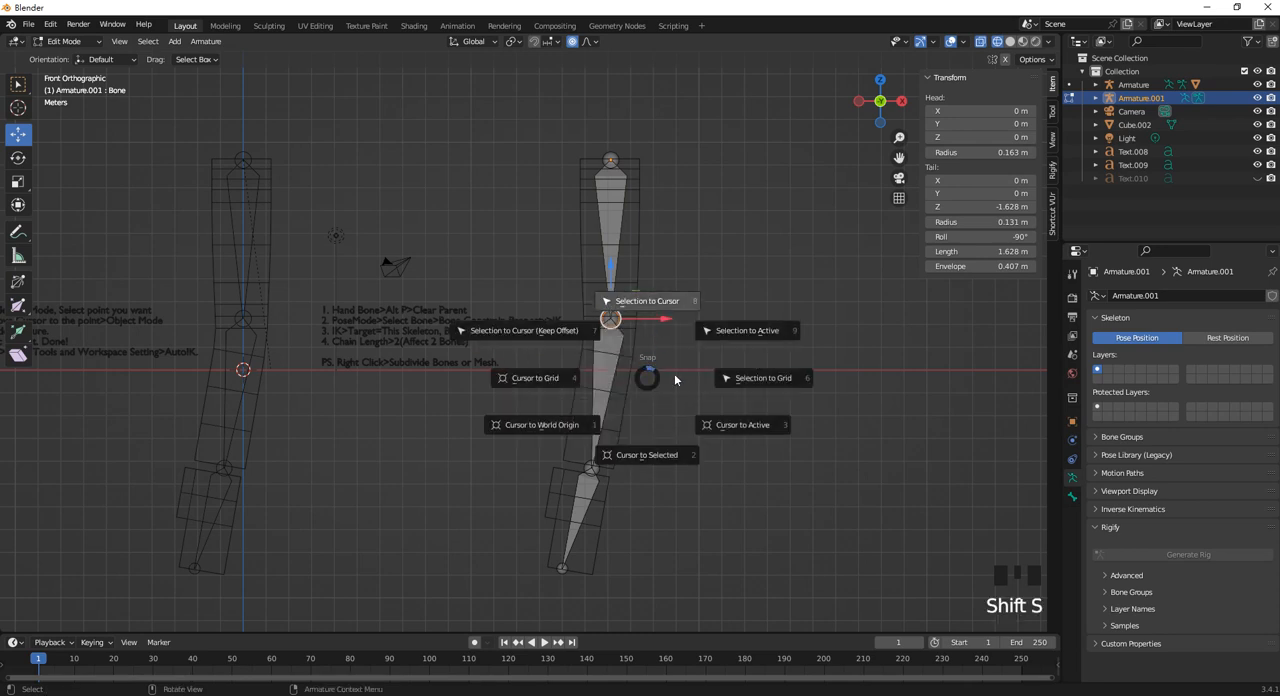
left_click(672, 458)
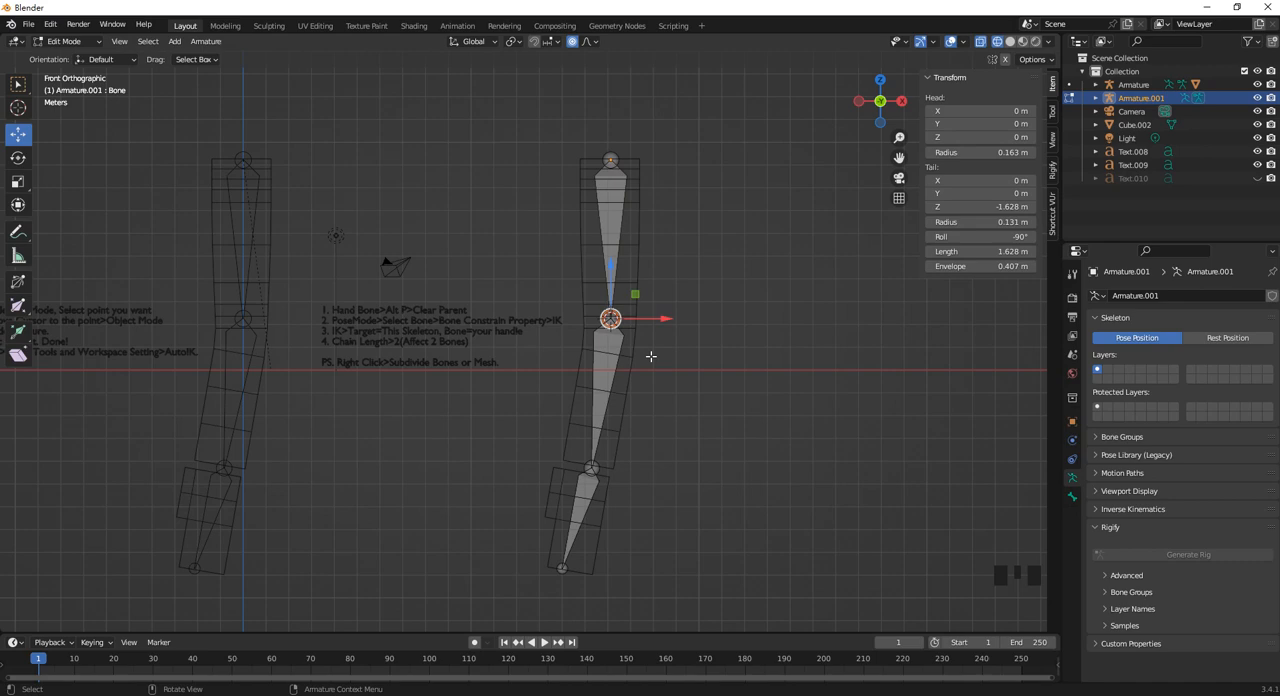
Add a new bone at the 3D cursor and move it along X to about 1.304 m, outside the limb mesh.
key("shift+a")
scroll(628, 327, "up", 6)
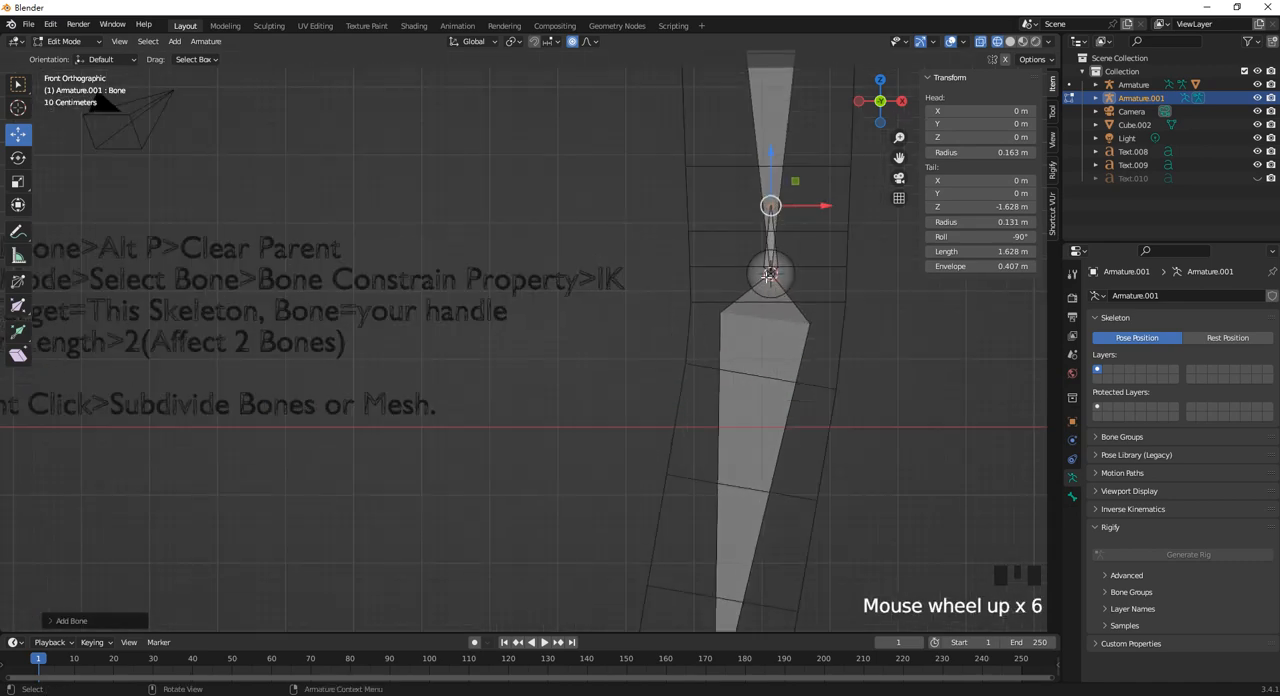
left_click(772, 250)
scroll(740, 360, "down", 2)
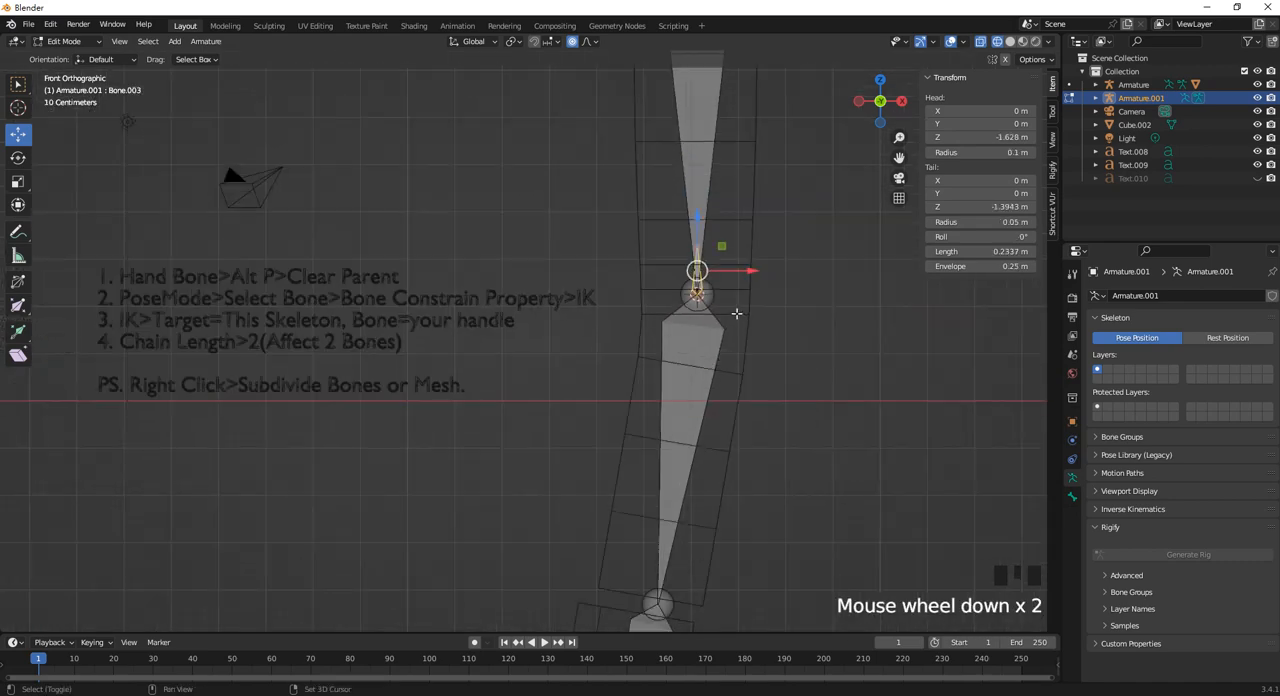
middle_click_drag(736, 313, 568, 358, "shift")
left_click_drag(585, 316, 851, 338)
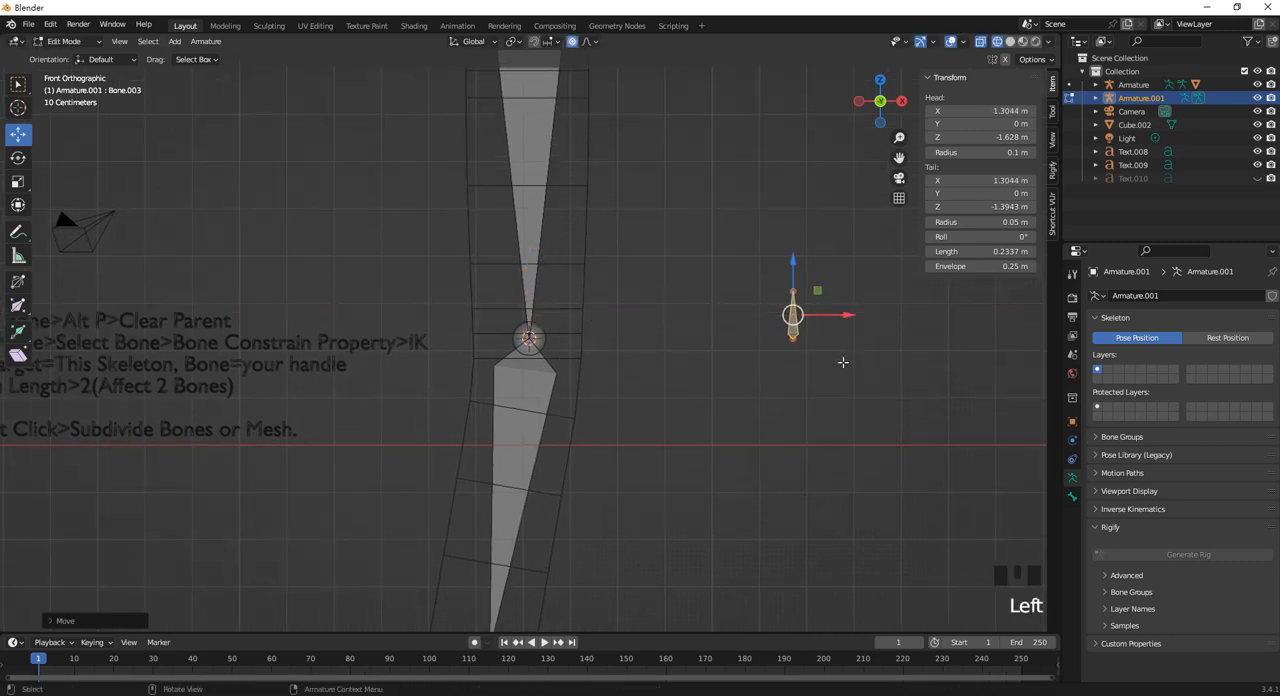
Scale up the separate handle bone to a length of about 0.847 m.
key("s")
left_click(807, 301)
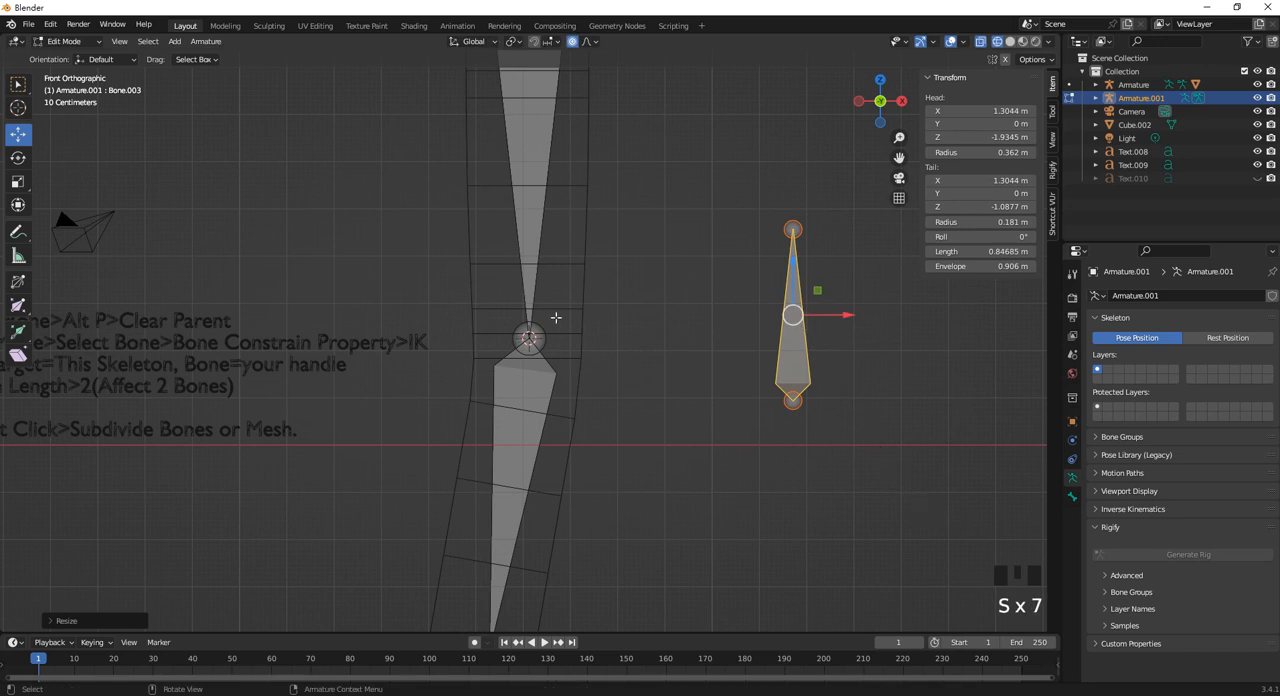
scroll(574, 346, "down", 2)
scroll(530, 340, "up", 2)
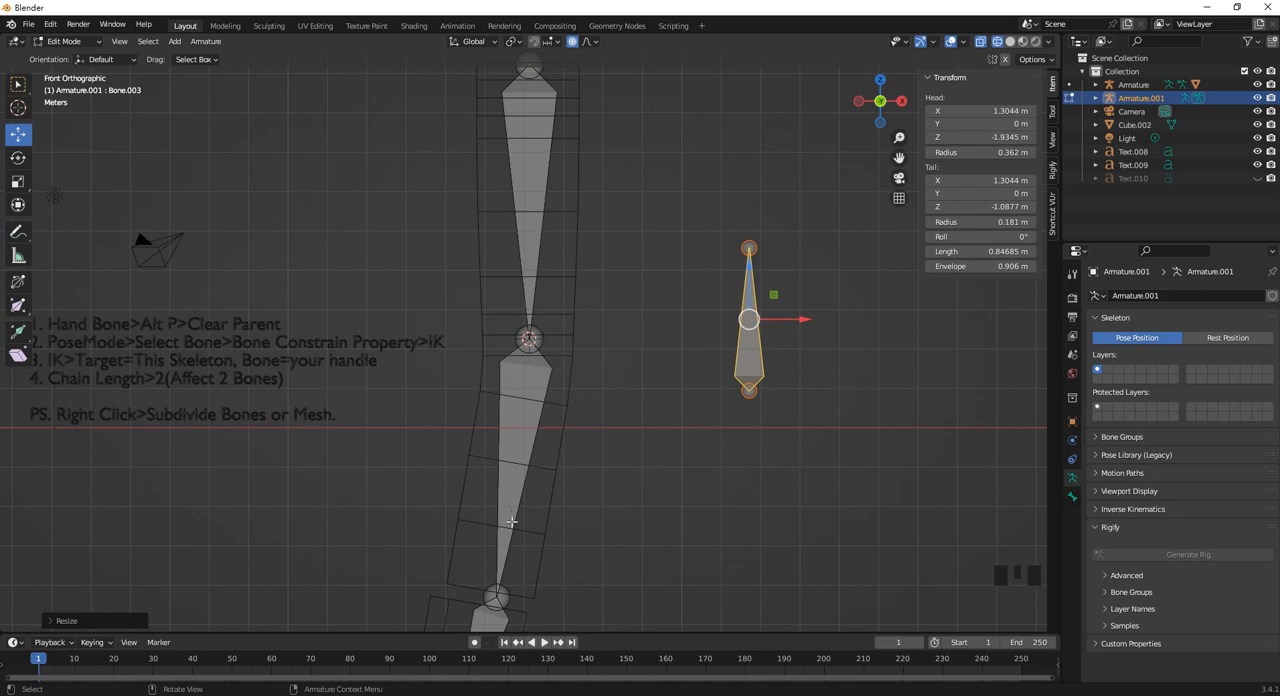
Try extruding a bone about 1.73 m long from the joint between the upper and middle bones, and undo it.
left_click(540, 341)
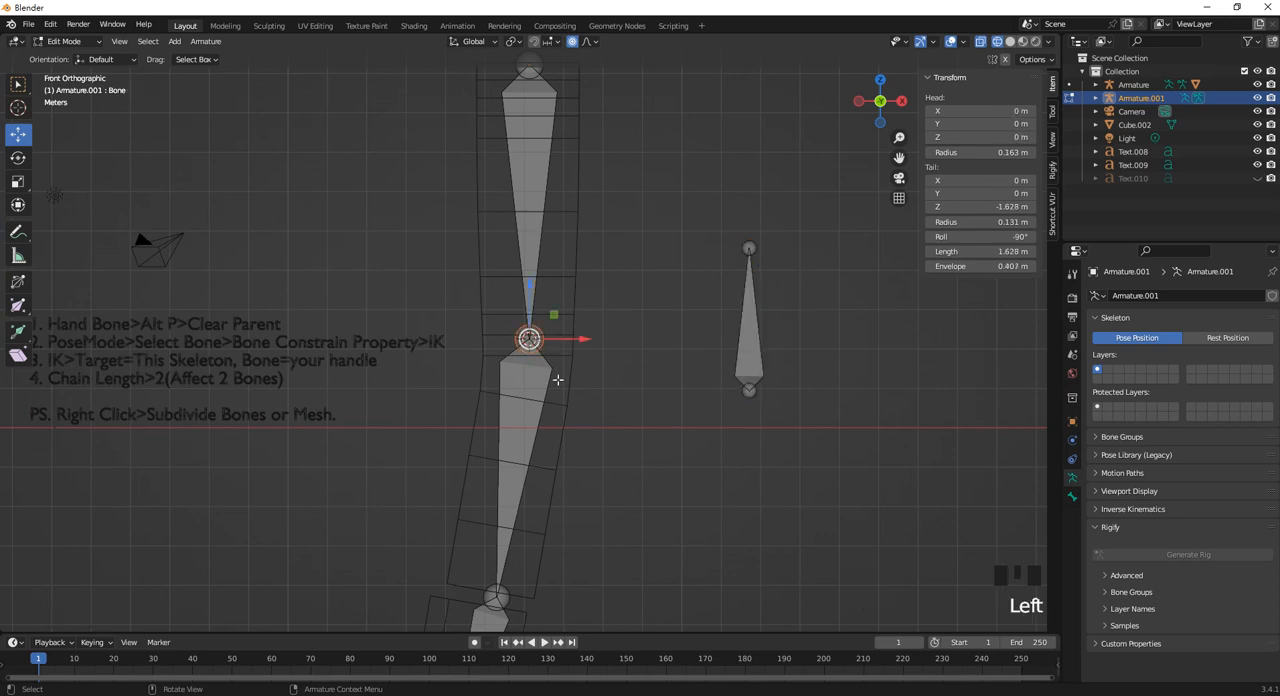
scroll(558, 379, "down", 2)
scroll(551, 372, "up", 3)
scroll(551, 380, "down", 4)
scroll(550, 400, "down", 1)
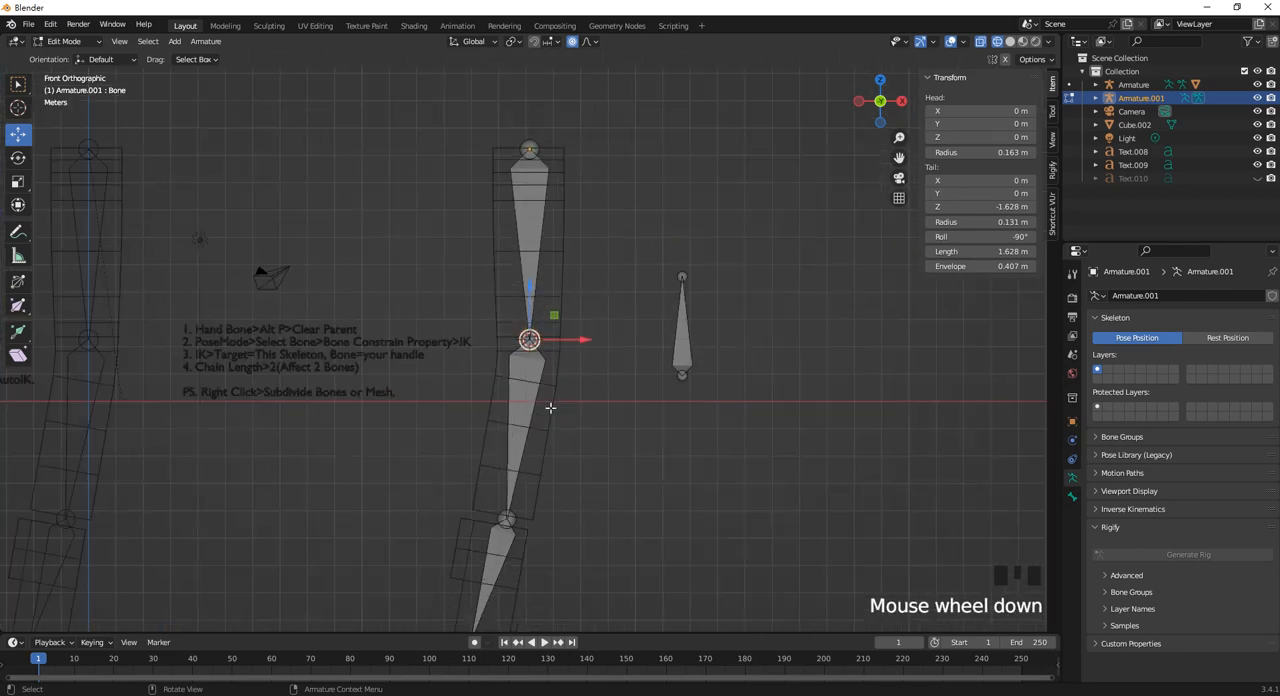
middle_click_drag(550, 407, 552, 365, "shift")
key("e")
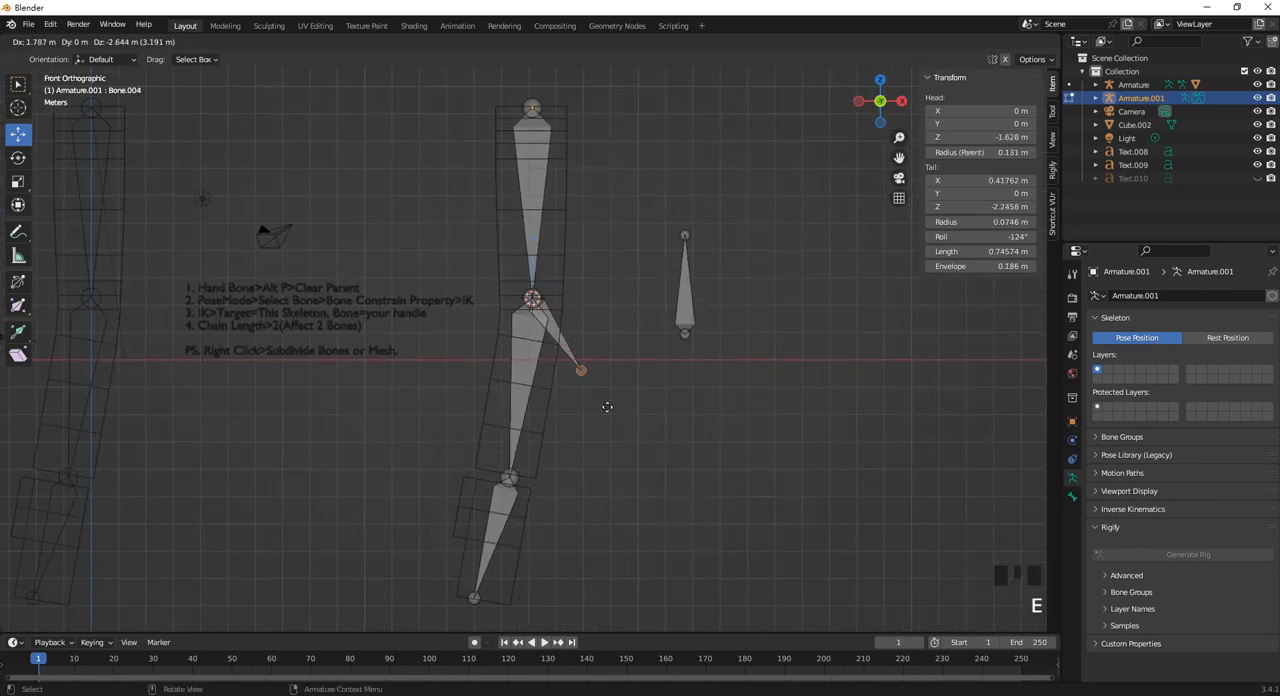
left_click(642, 500)
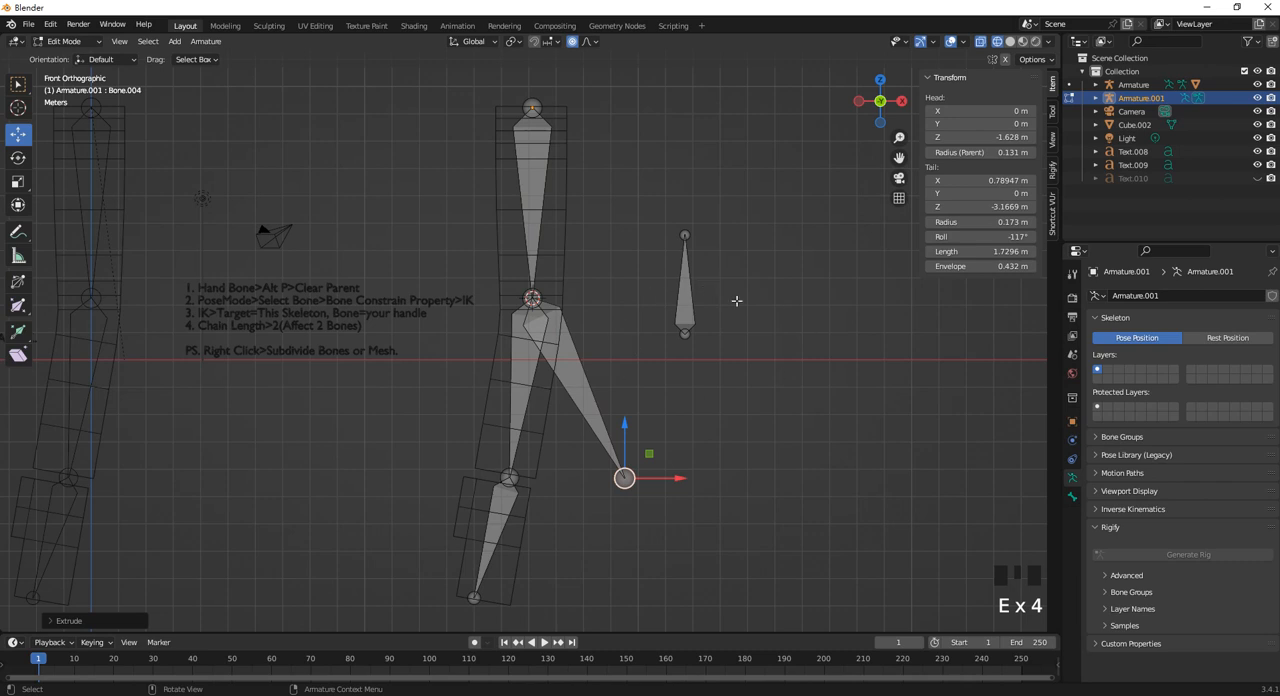
key("ctrl+z")
scroll(551, 324, "up", 3)
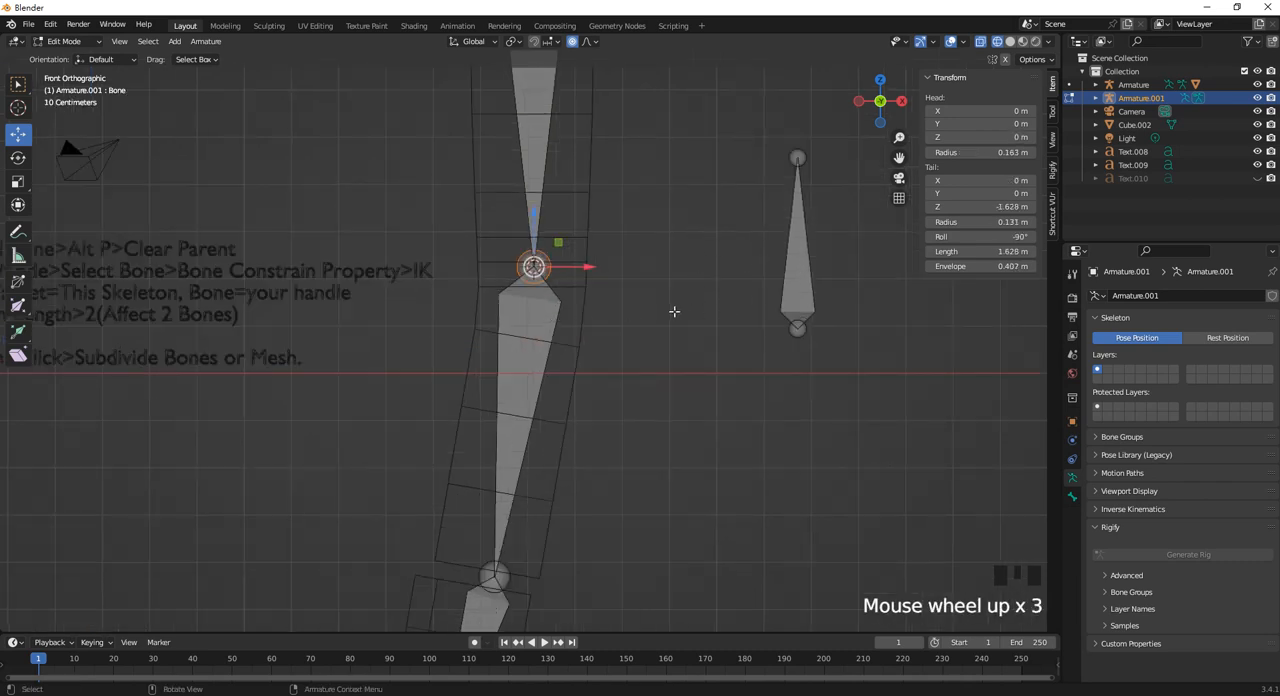
scroll(749, 309, "down", 2)
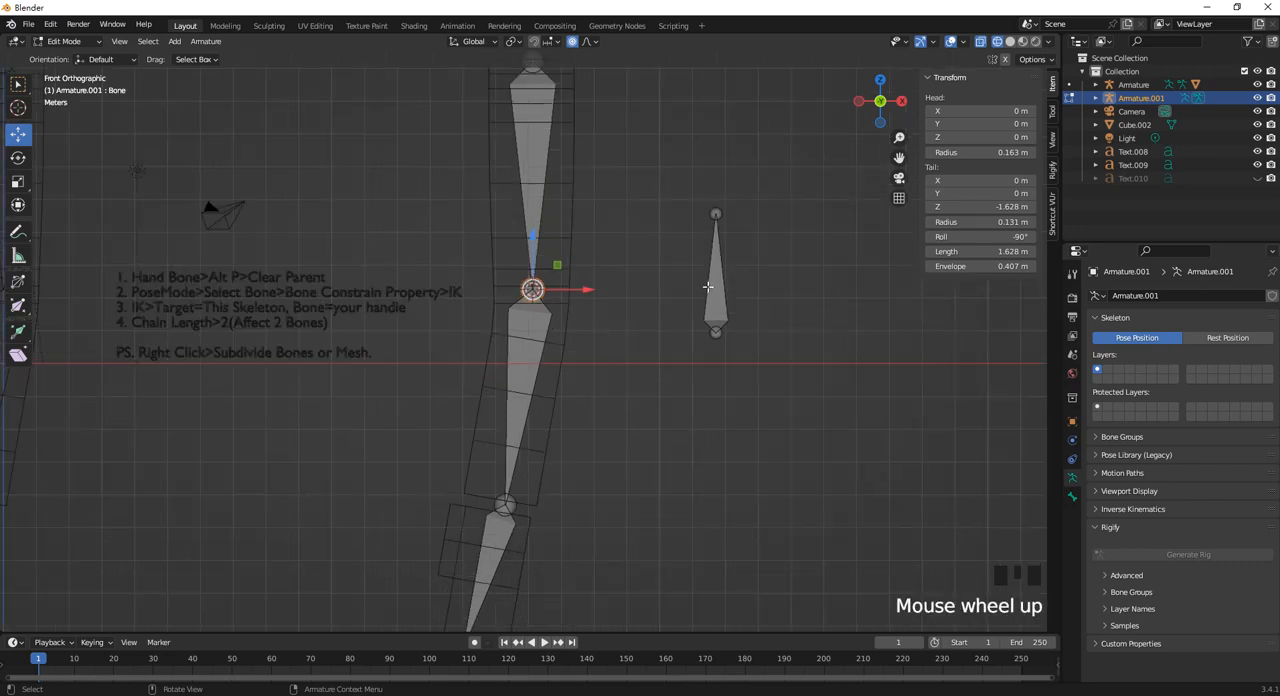
left_click(709, 287)
scroll(631, 331, "down", 1)
scroll(631, 331, "up", 2)
scroll(598, 388, "down", 4)
left_click(600, 380)
scroll(575, 372, "up", 2)
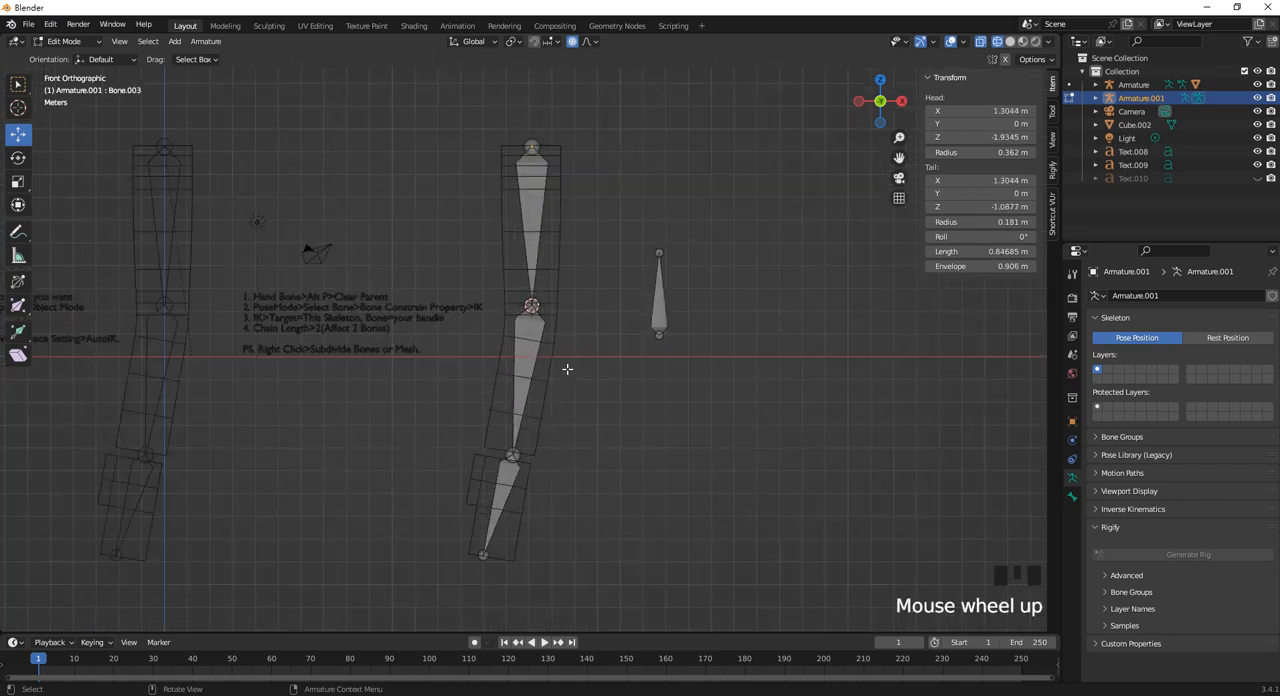
middle_click_drag(585, 366, 647, 374, "shift")
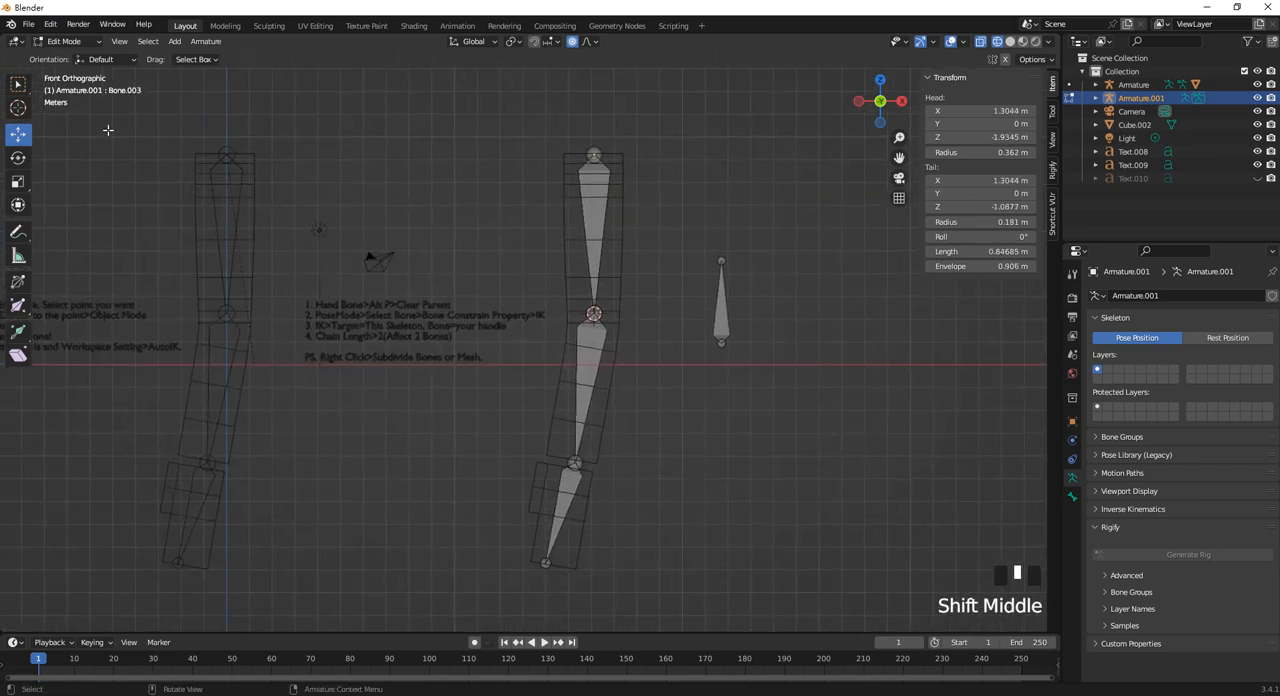
Switch Armature.001 to Pose Mode and return it to Object Mode.
left_click(87, 42)
left_click(69, 87)
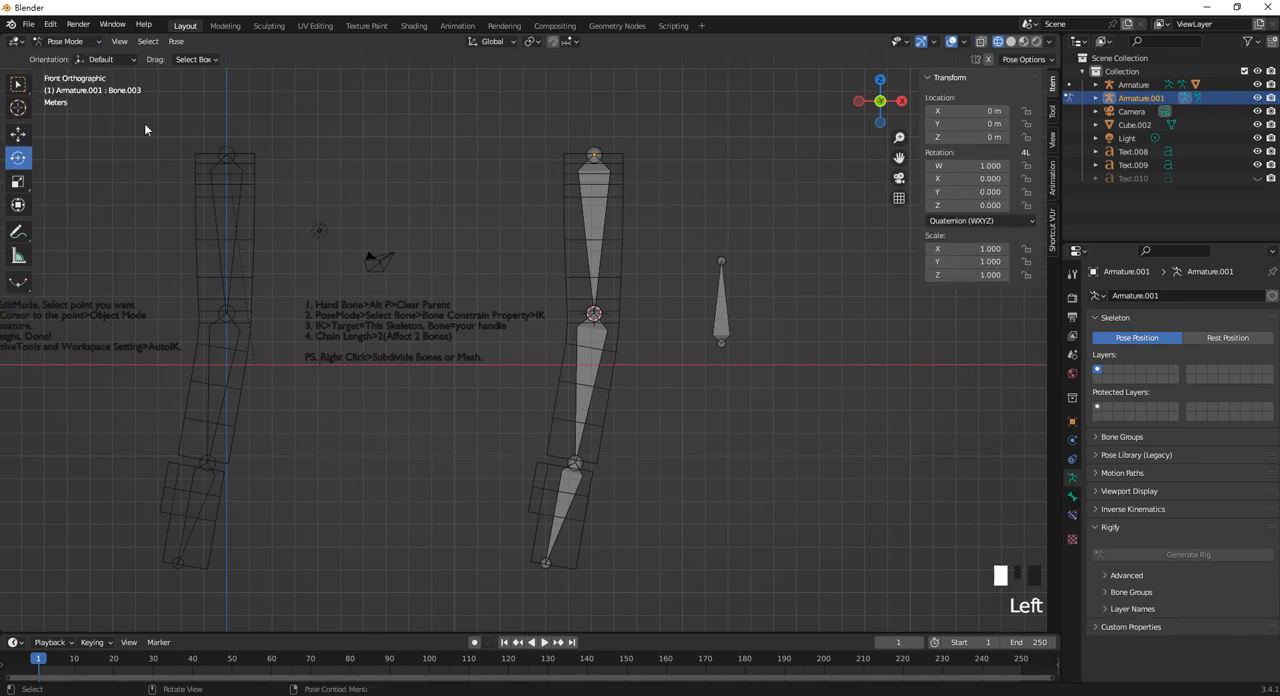
scroll(491, 327, "down", 1)
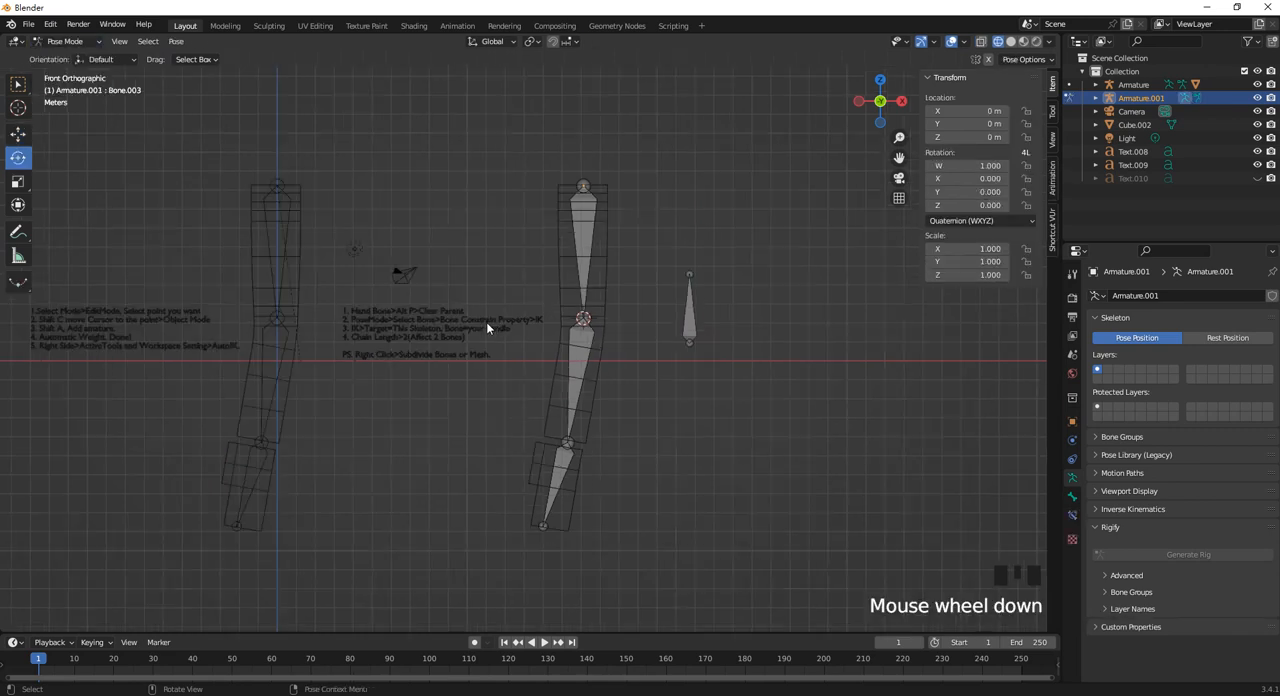
left_click(459, 318)
left_click(438, 330)
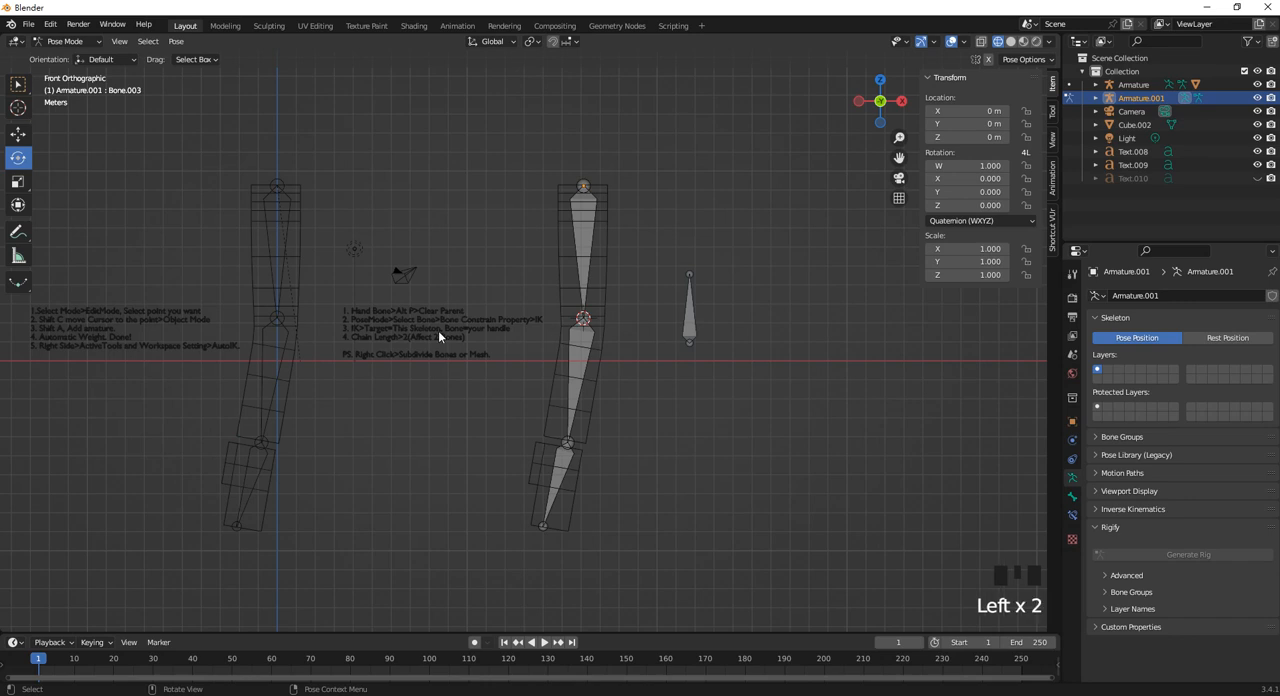
left_click(66, 41)
left_click(62, 22)
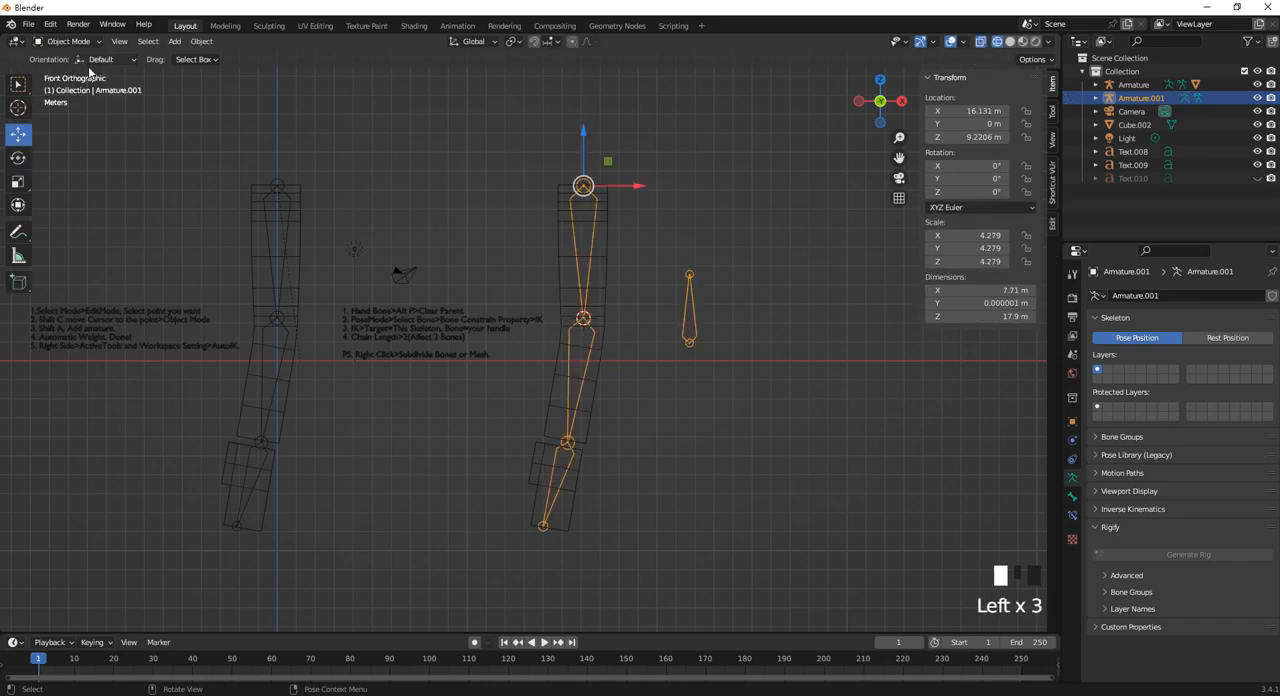
Duplicate the Text.009 notes and move the copy above the original to about X 3.443 m, Z 13.382 m.
left_click(459, 332)
middle_click_drag(460, 270, 491, 329, "shift")
key("shift+d")
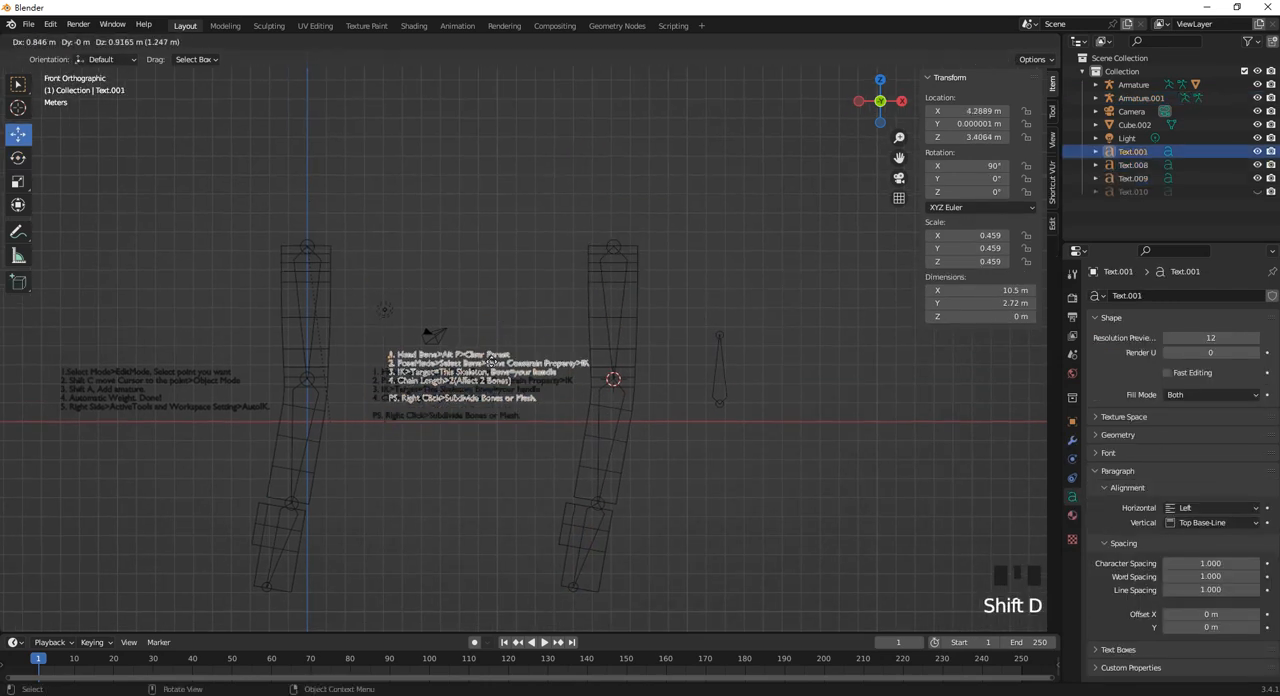
left_click(386, 210)
left_click_drag(387, 210, 396, 112)
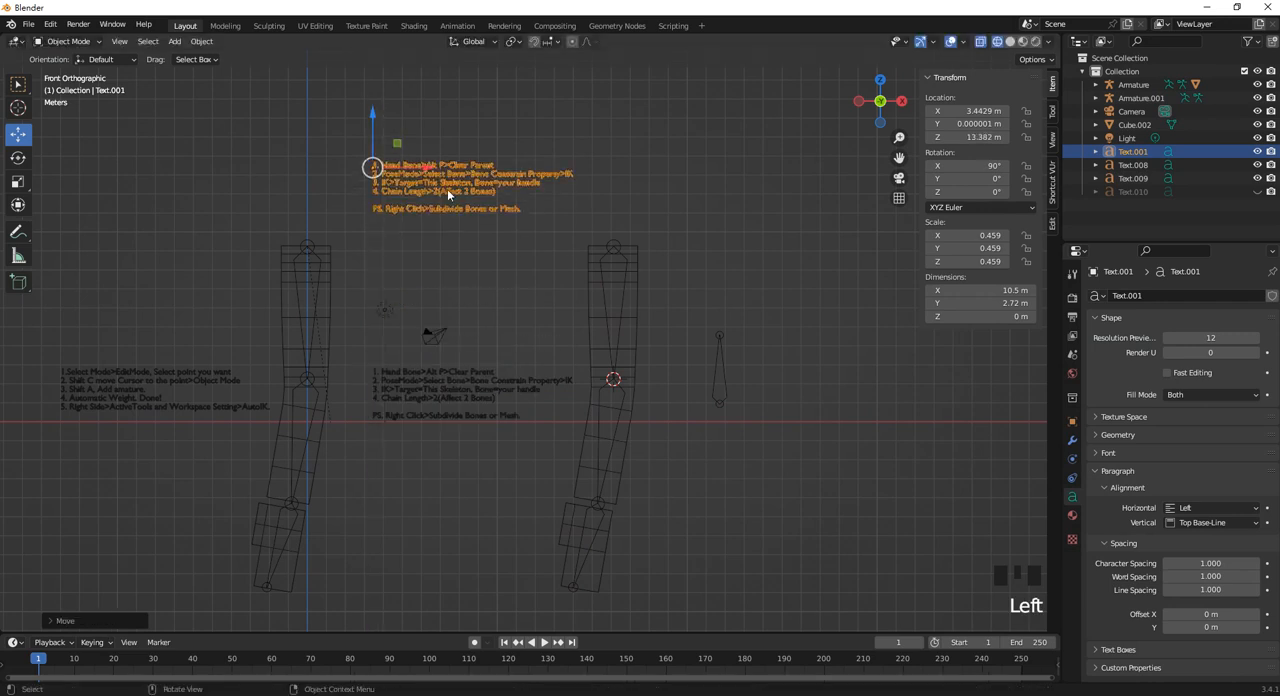
scroll(464, 172, "up", 1)
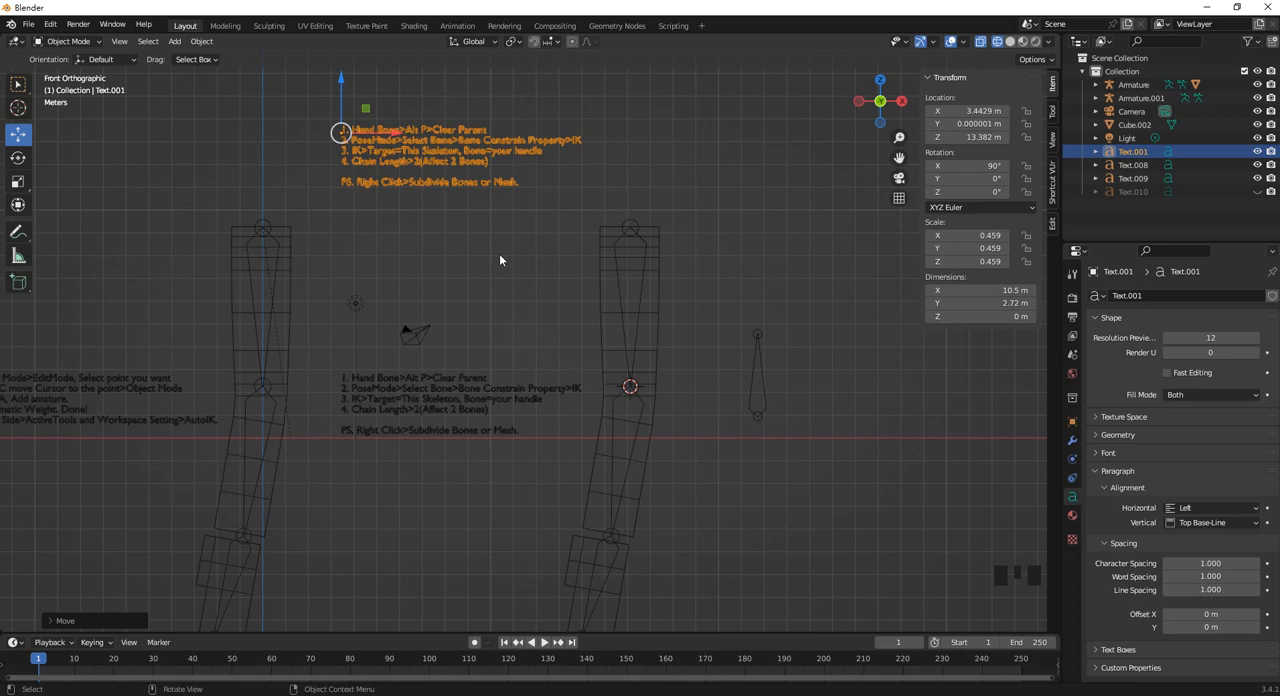
middle_click_drag(479, 248, 503, 389, "shift")
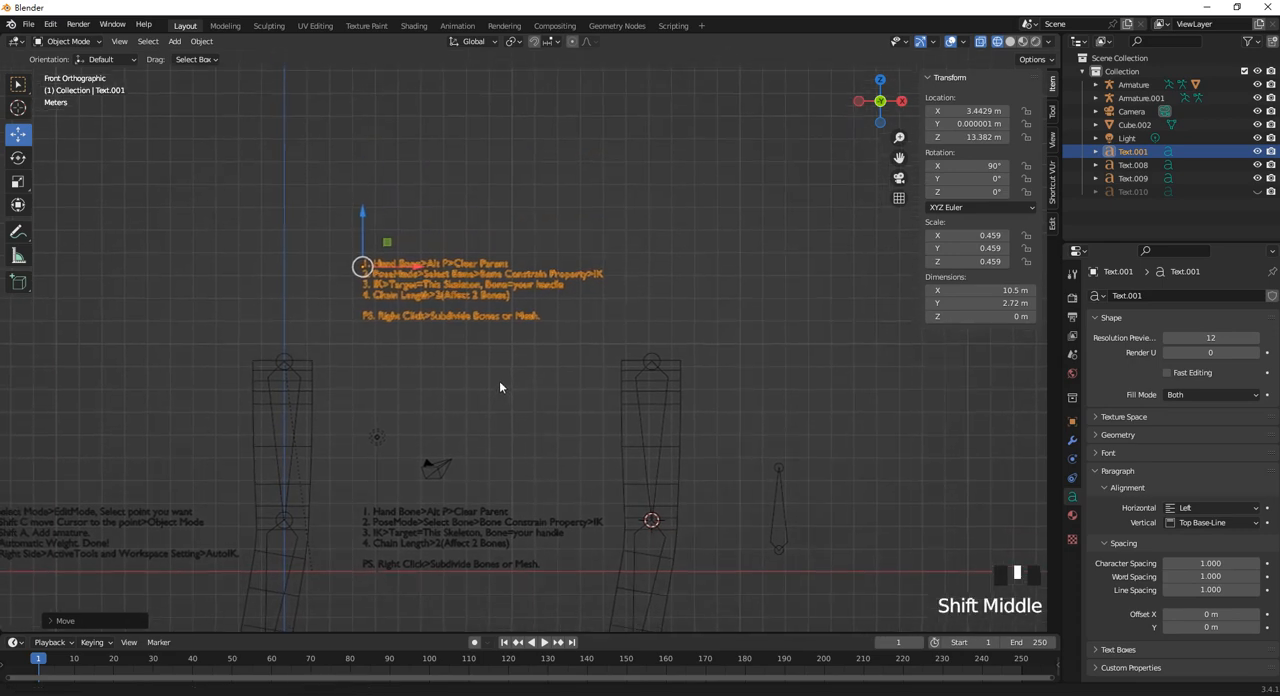
scroll(503, 389, "up", 6)
middle_click_drag(408, 244, 606, 371, "shift")
key("grave")
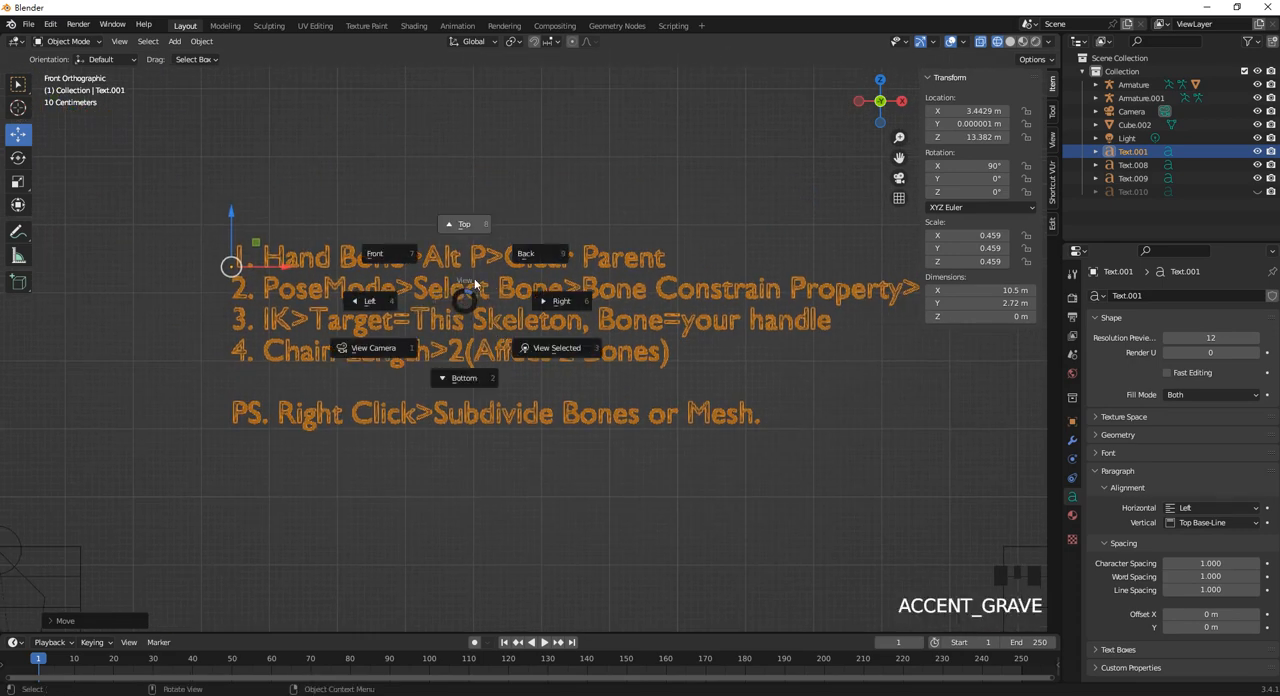
left_click(474, 278)
key("KP_1")
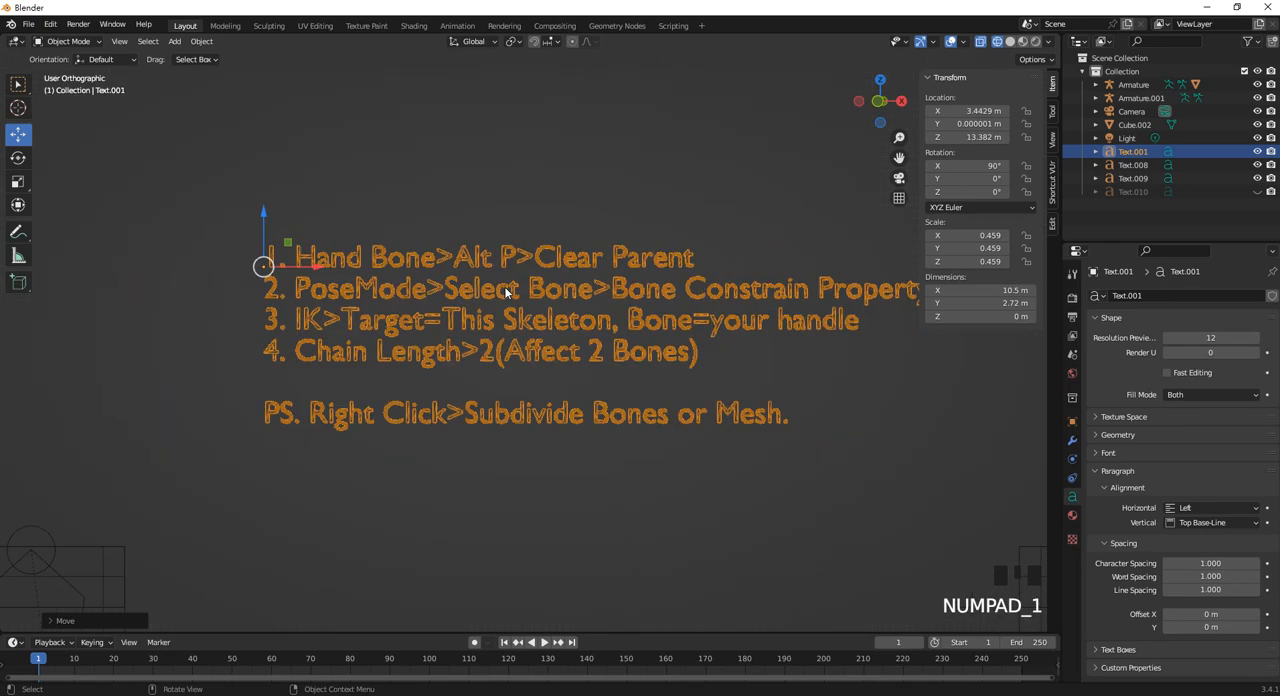
key("Tab")
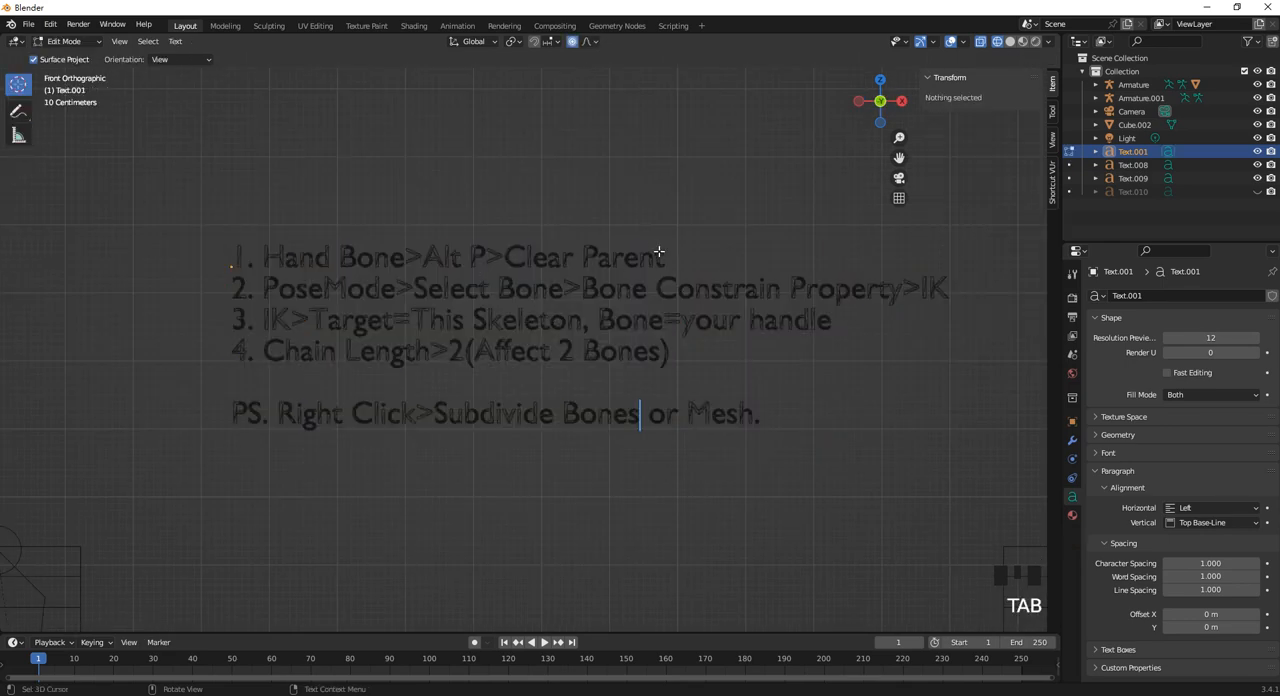
key("Left")
key("ctrl+z")
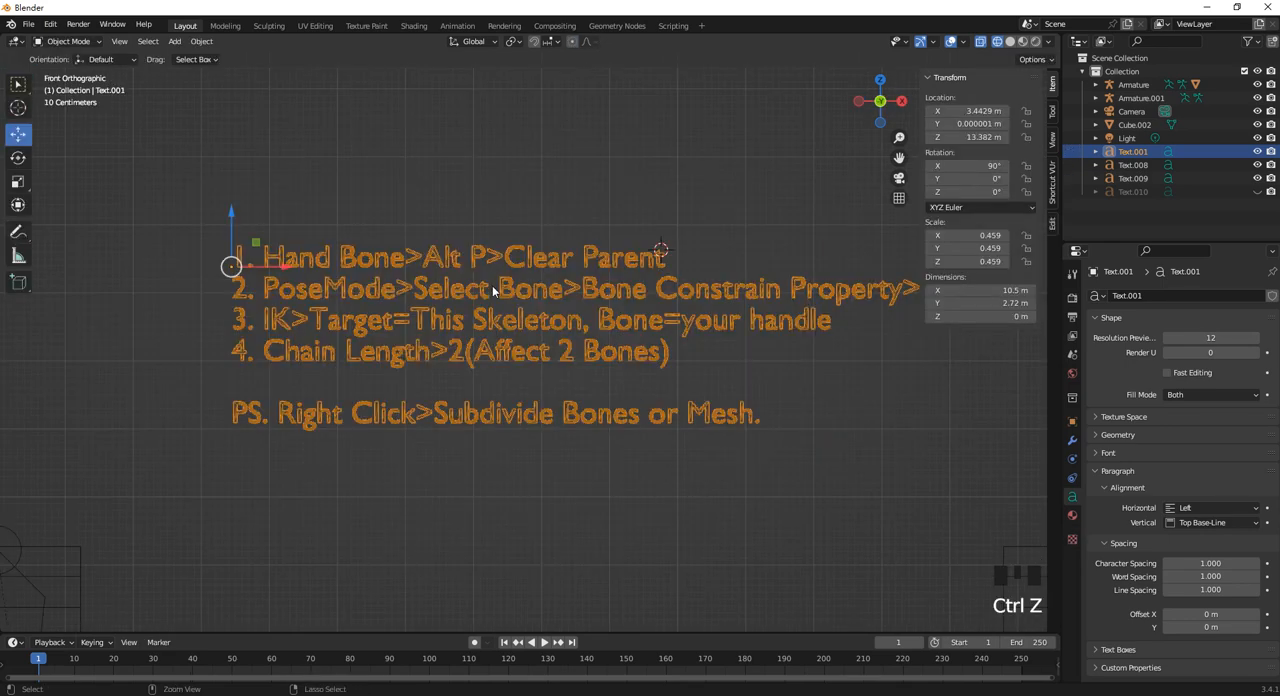
Add a new text object at the 3D cursor beside the first line of the duplicated notes.
scroll(411, 291, "down", 1)
scroll(553, 308, "down", 1, "shift")
middle_click_drag(553, 308, 460, 275, "shift")
key("shift+a")
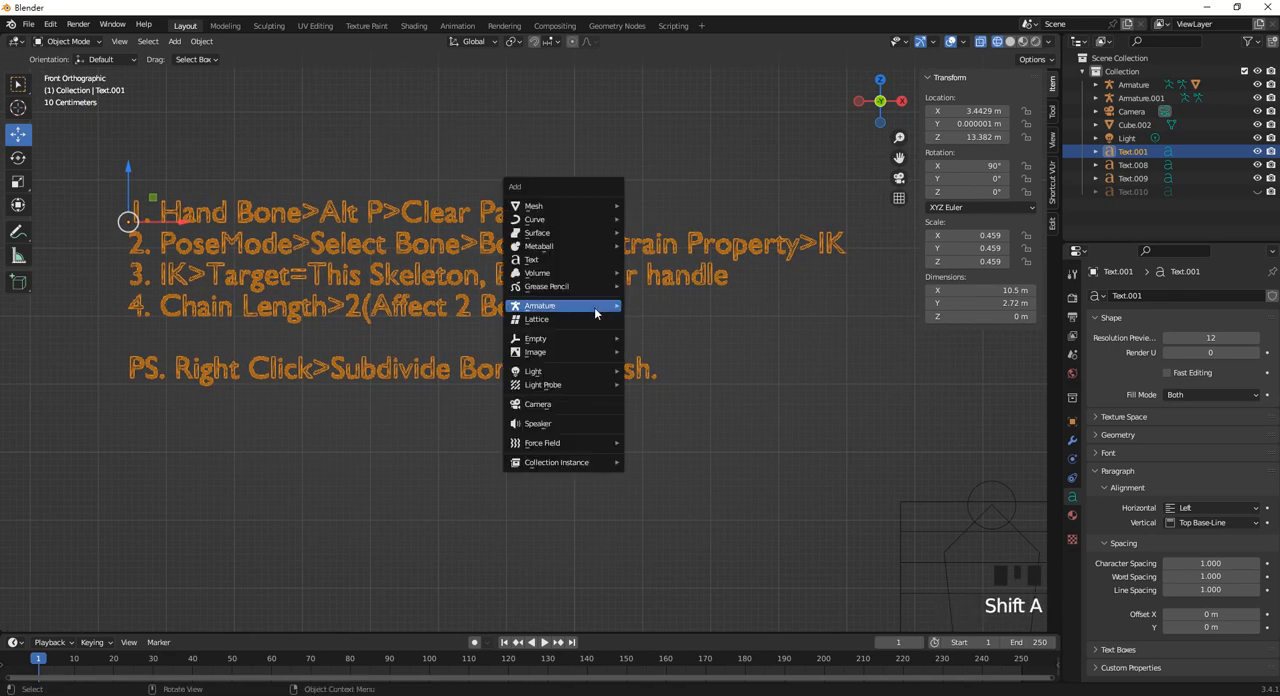
left_click(575, 263)
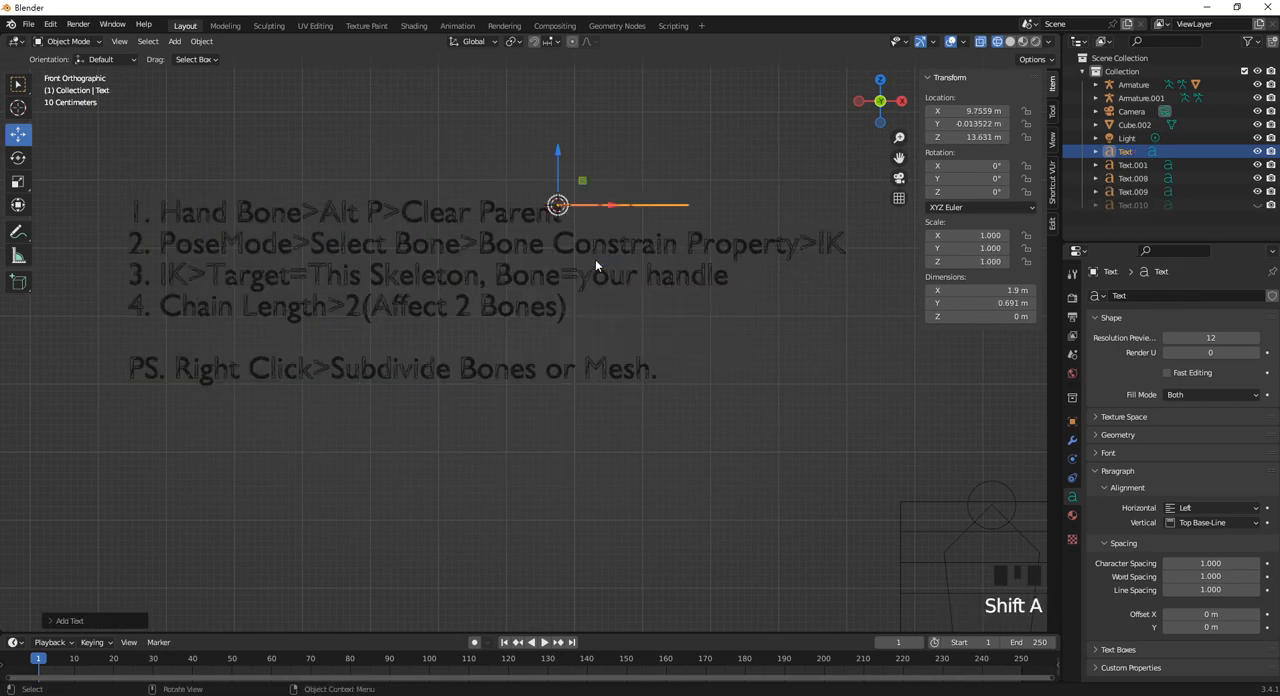
Rotate the new text object upright by setting its X rotation to 90°, and return to the front view.
scroll(586, 258, "up", 1)
middle_click_drag(545, 260, 423, 285)
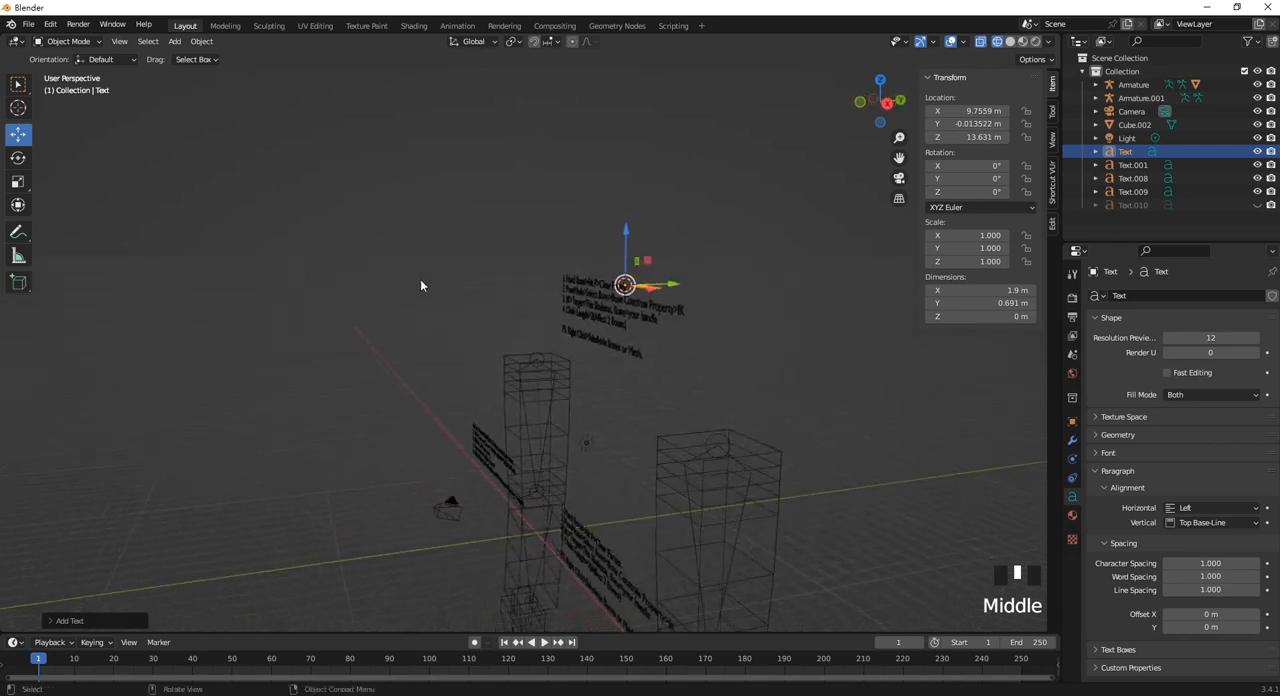
left_click(18, 157)
left_click_drag(585, 317, 640, 281)
left_click(978, 167)
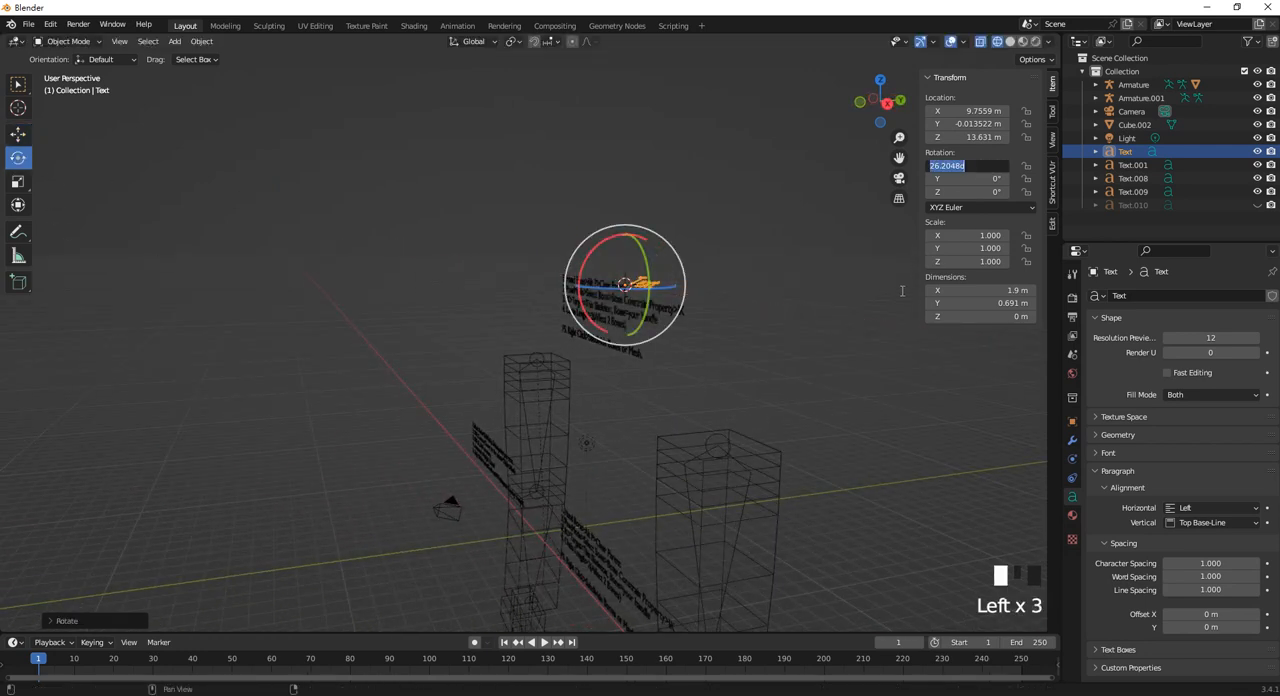
type("90")
key("Return")
key("KP_1")
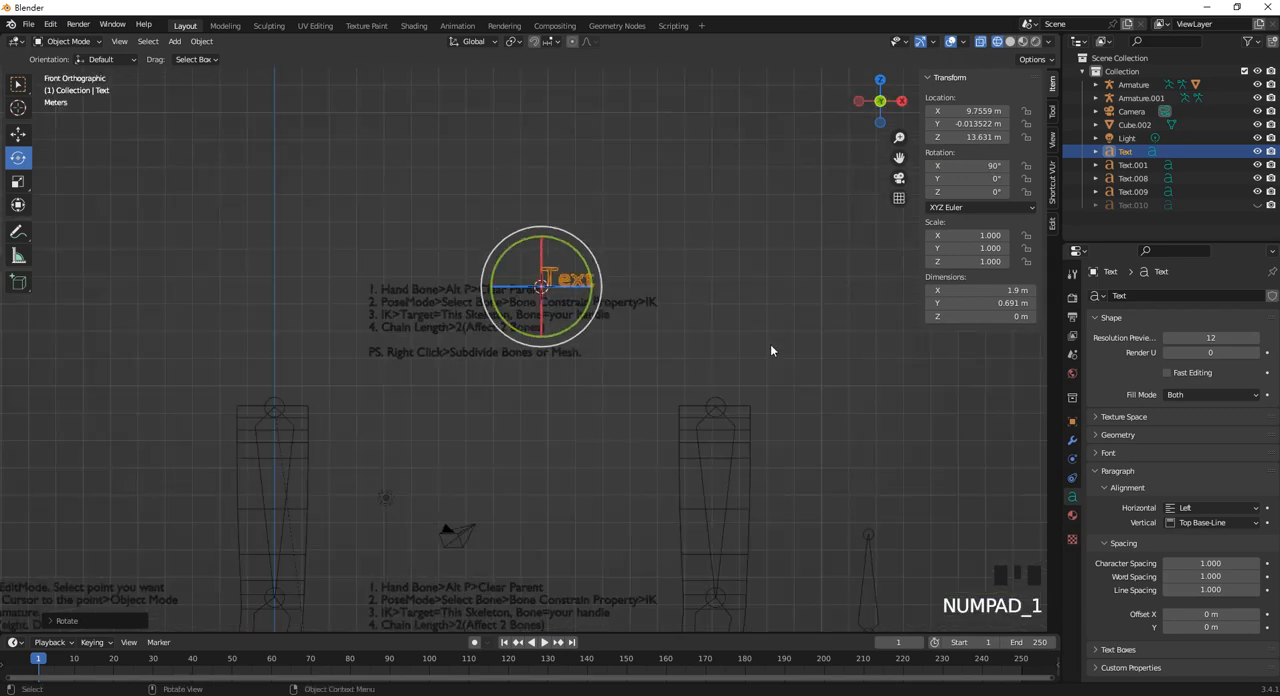
Scale the new text object up to about 3.172 and move it along X to about 18.187 m.
key("s")
left_click(805, 375)
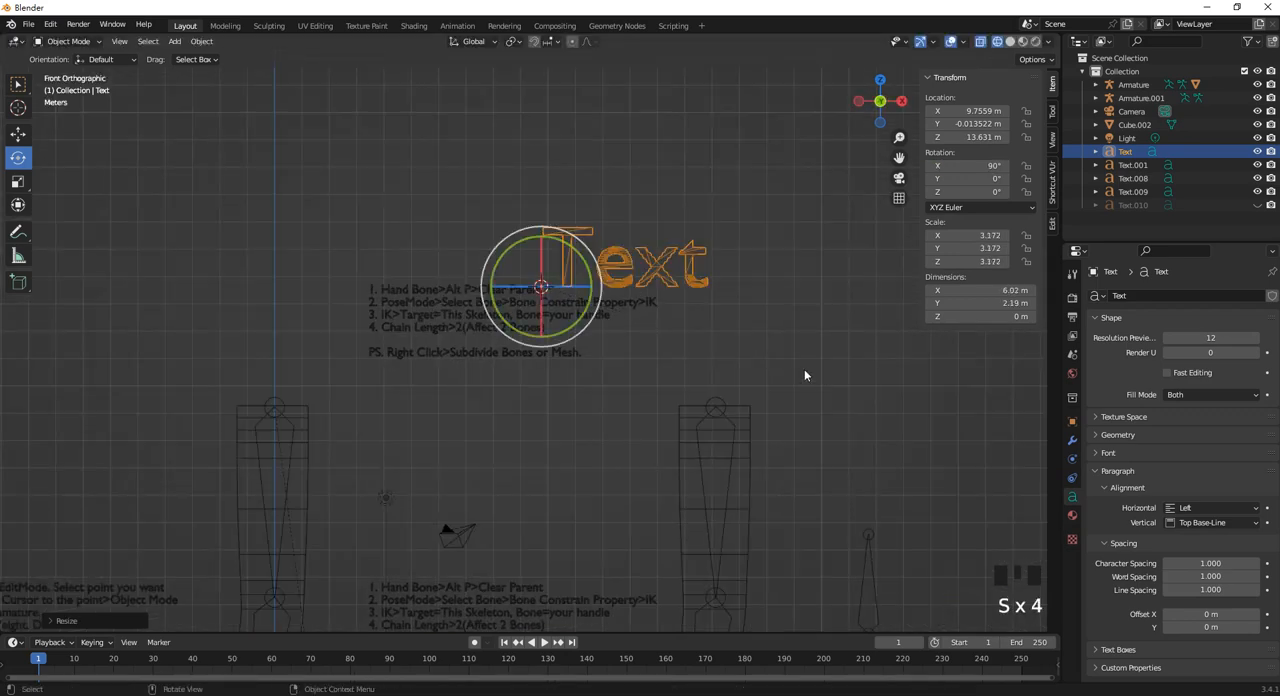
left_click(8, 130)
scroll(593, 299, "down", 1)
middle_click_drag(594, 299, 380, 268, "shift")
left_click_drag(380, 270, 577, 266)
Replace the new text object's placeholder wording with "Bone: Controler for moder.".
key("Tab")
key("BackSpace")
key("BackSpace")
key("BackSpace")
key("BackSpace")
key("BackSpace")
key("BackSpace")
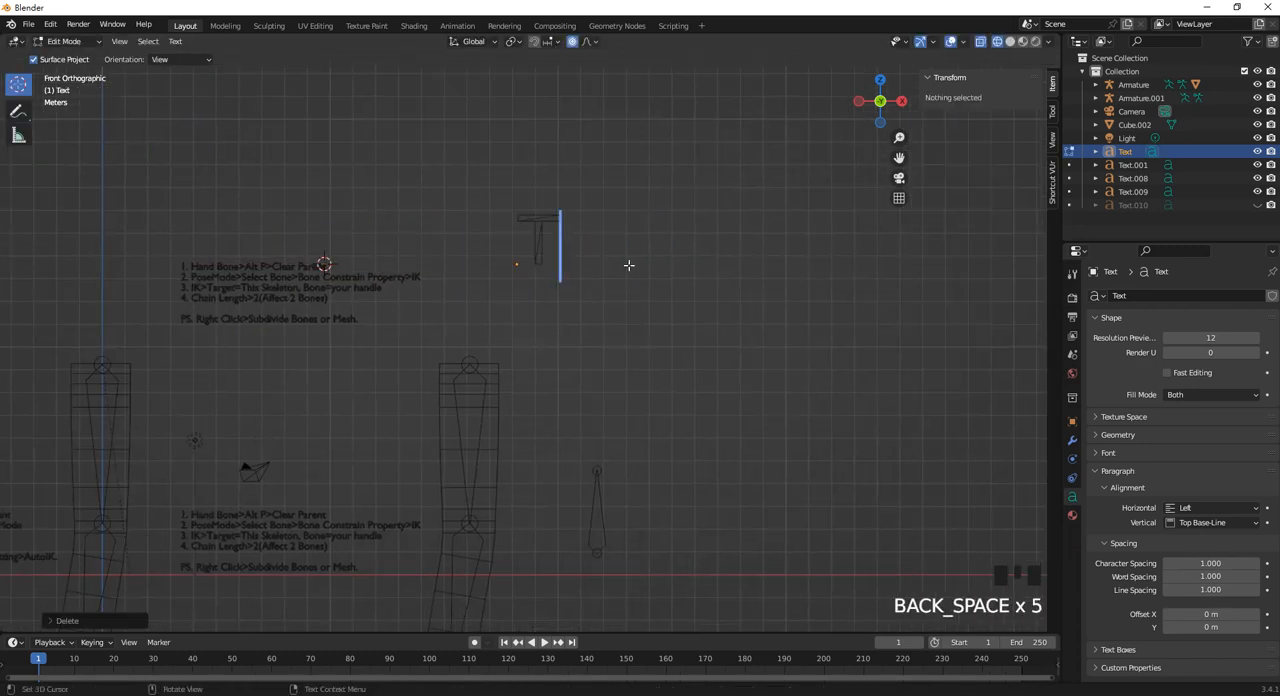
type("Bone")
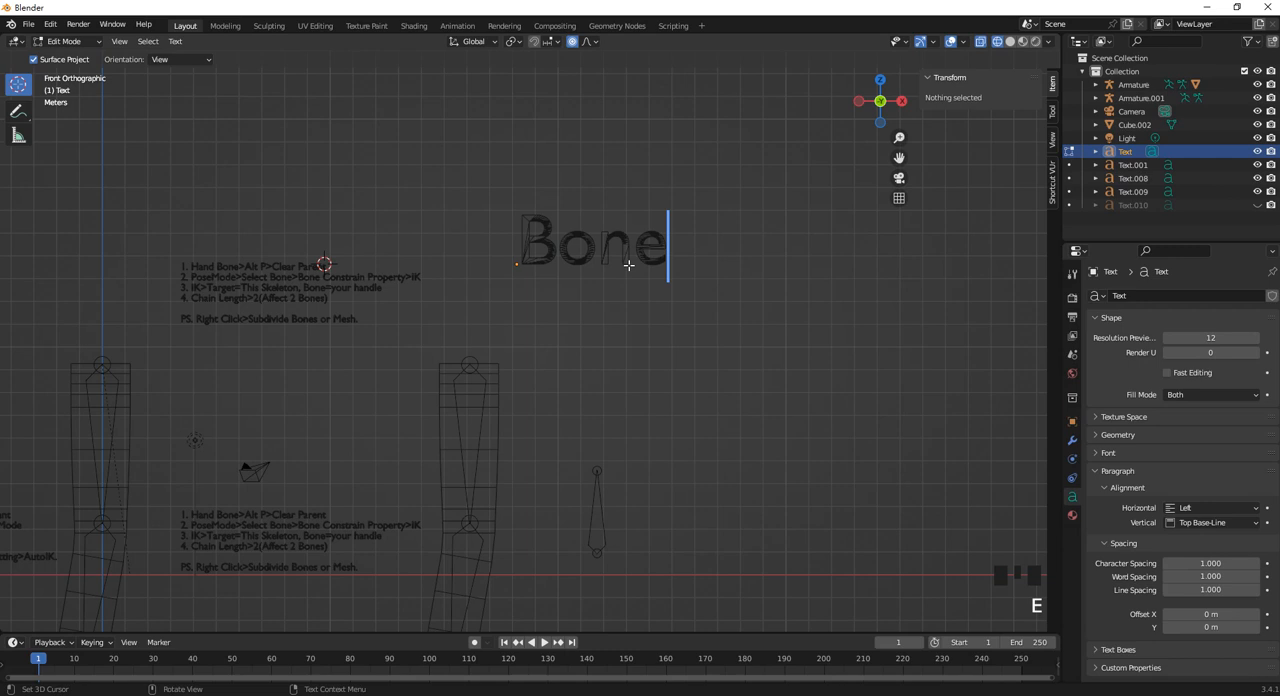
type(": Con")
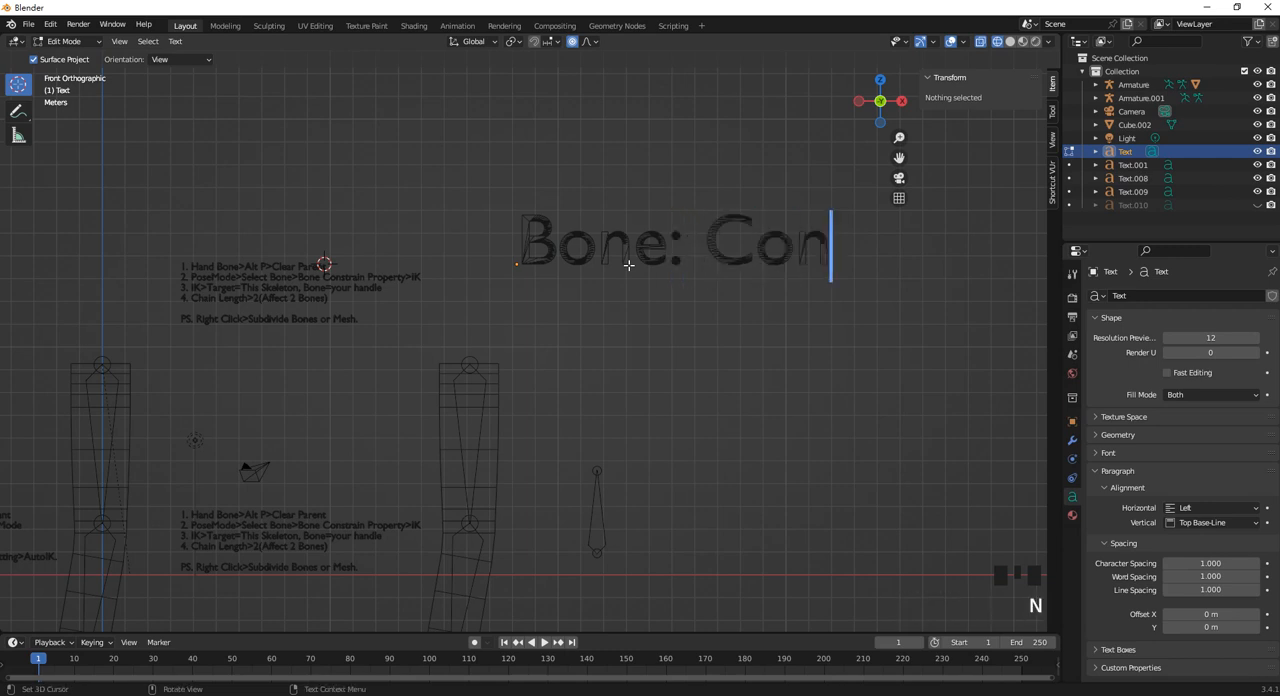
type("tr")
key("BackSpace")
key("BackSpace")
key("BackSpace")
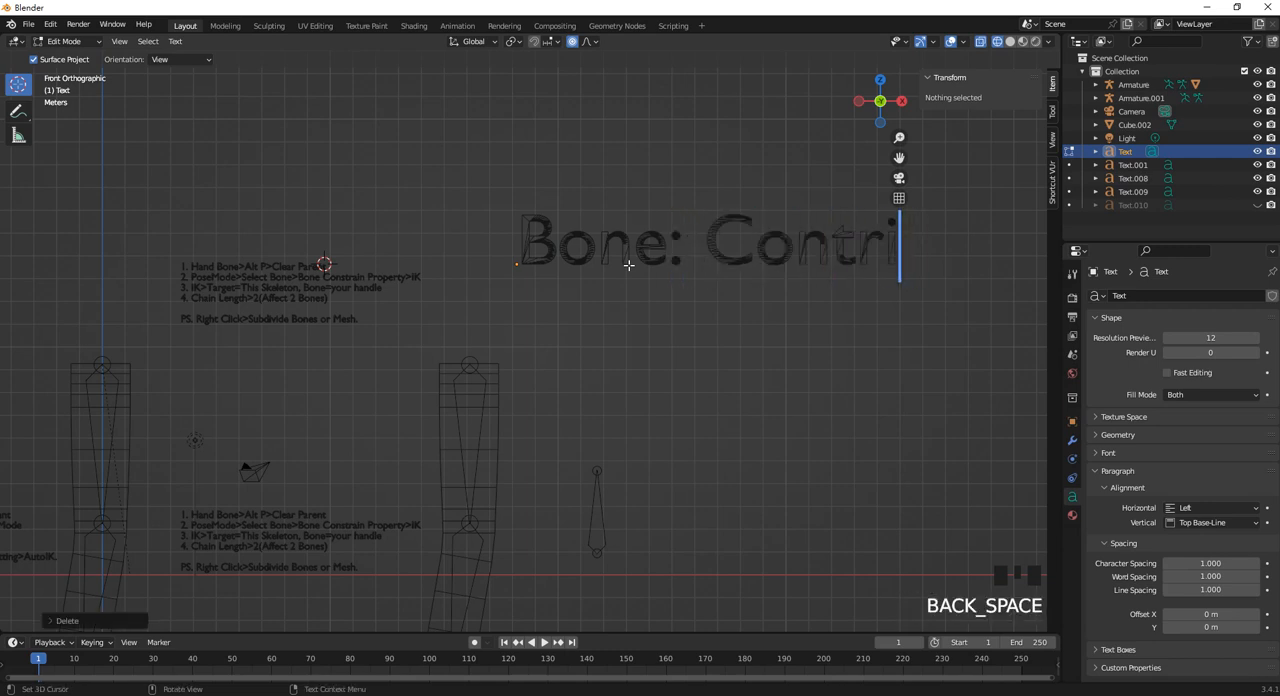
key("BackSpace")
type("oler")
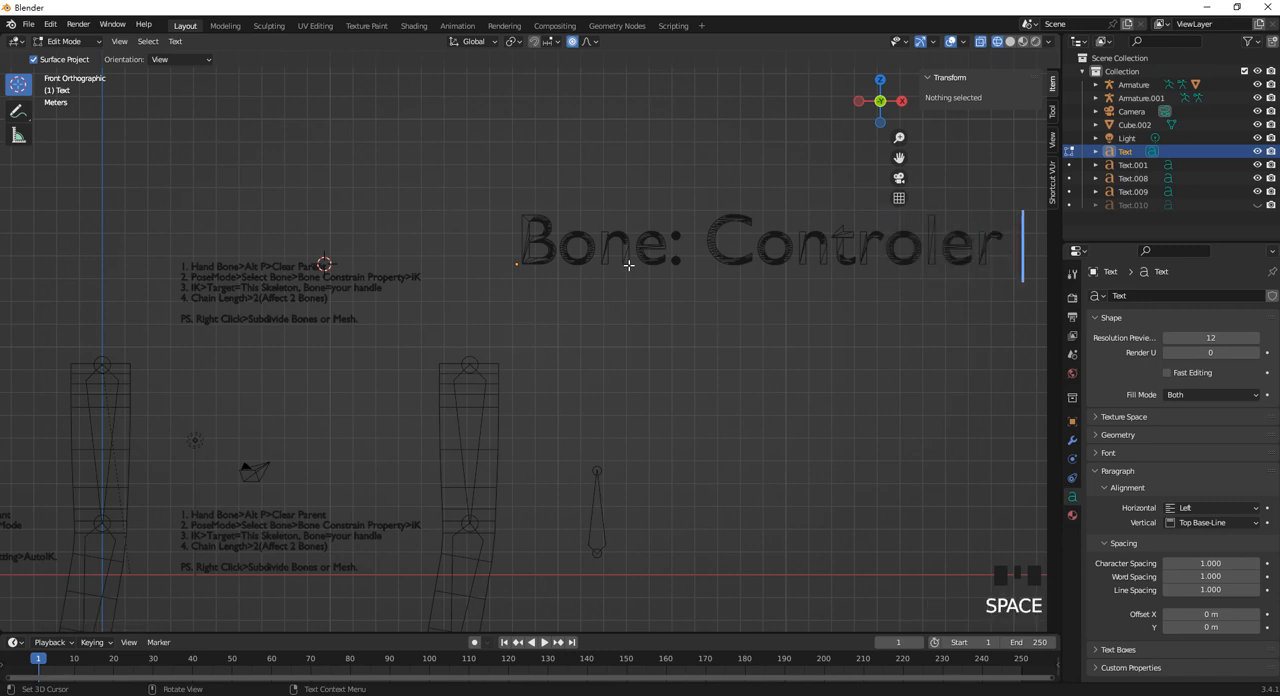
type(" f or")
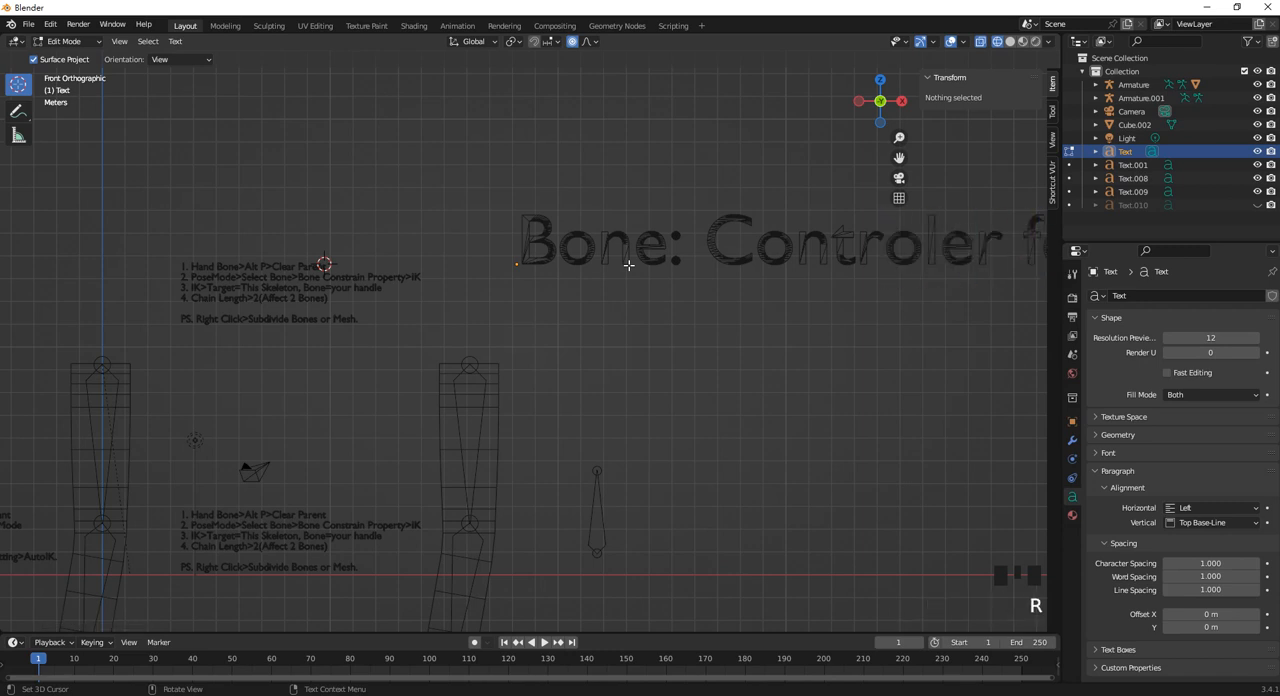
scroll(628, 265, "up", 2)
scroll(628, 263, "down", 4)
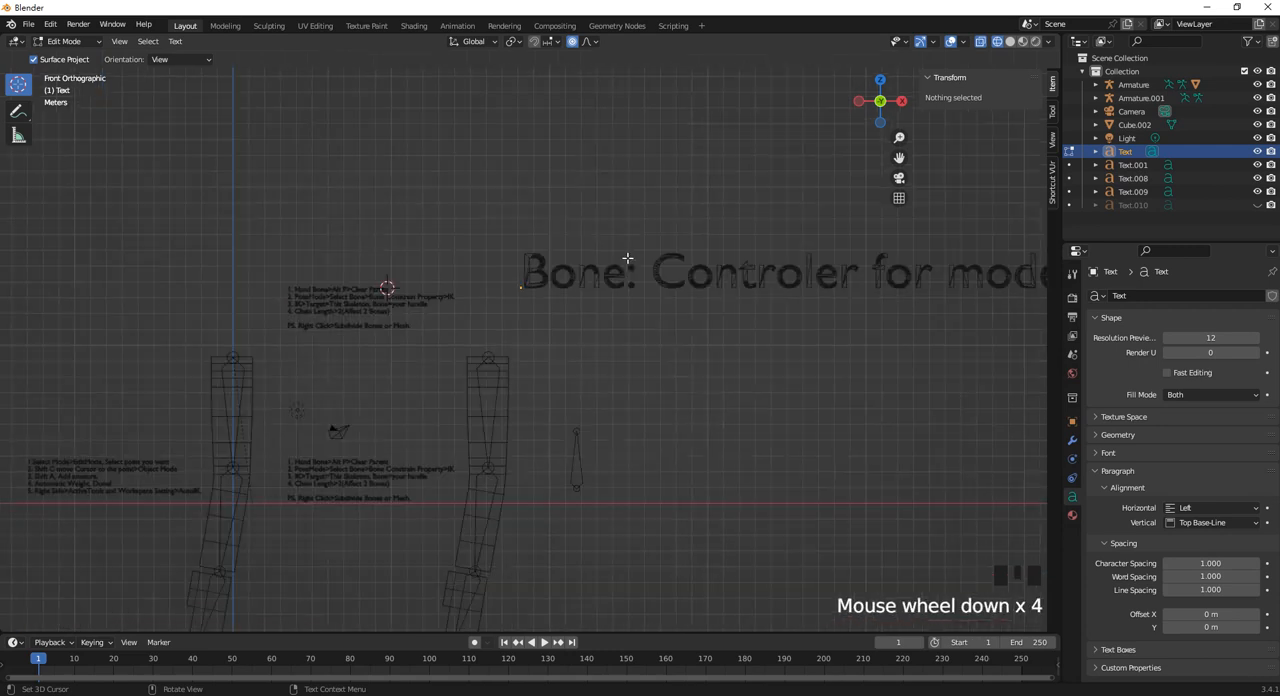
middle_click_drag(766, 288, 539, 275, "shift")
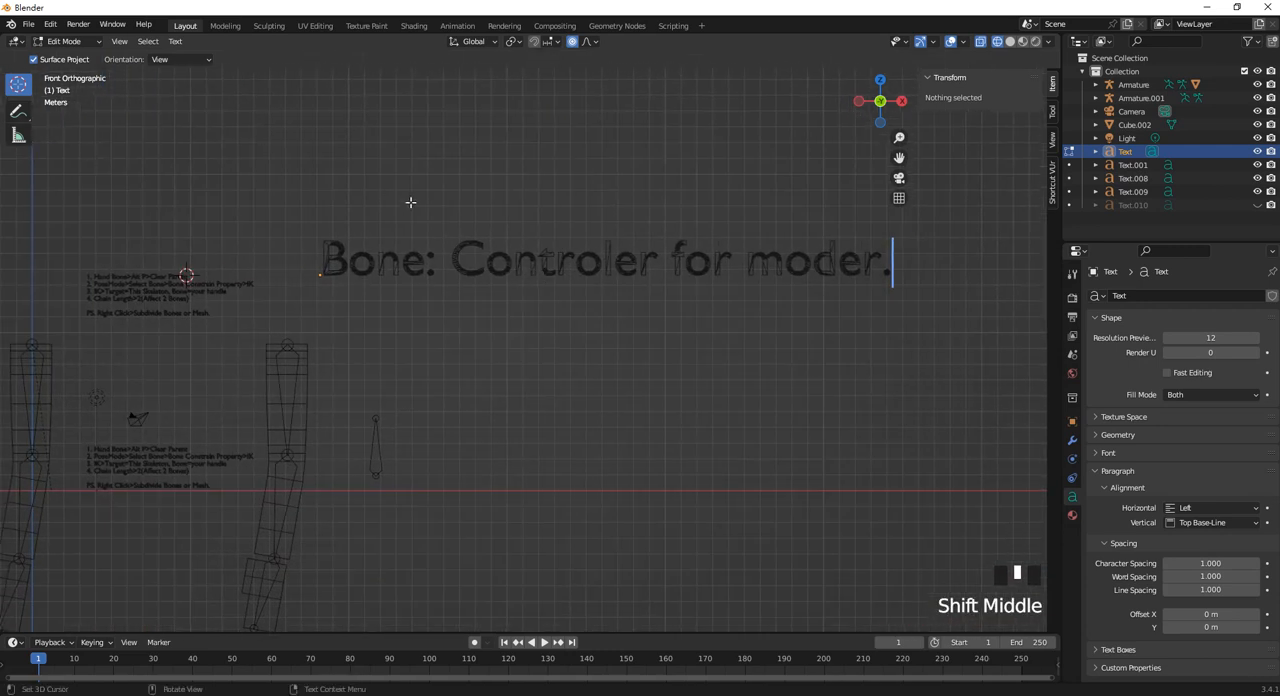
Raise the "Bone: Controler for moder." text and place a duplicate directly below it at about Z 16.38 m.
key("Tab")
left_click_drag(320, 222, 318, 182)
key("shift+d")
left_click(330, 133)
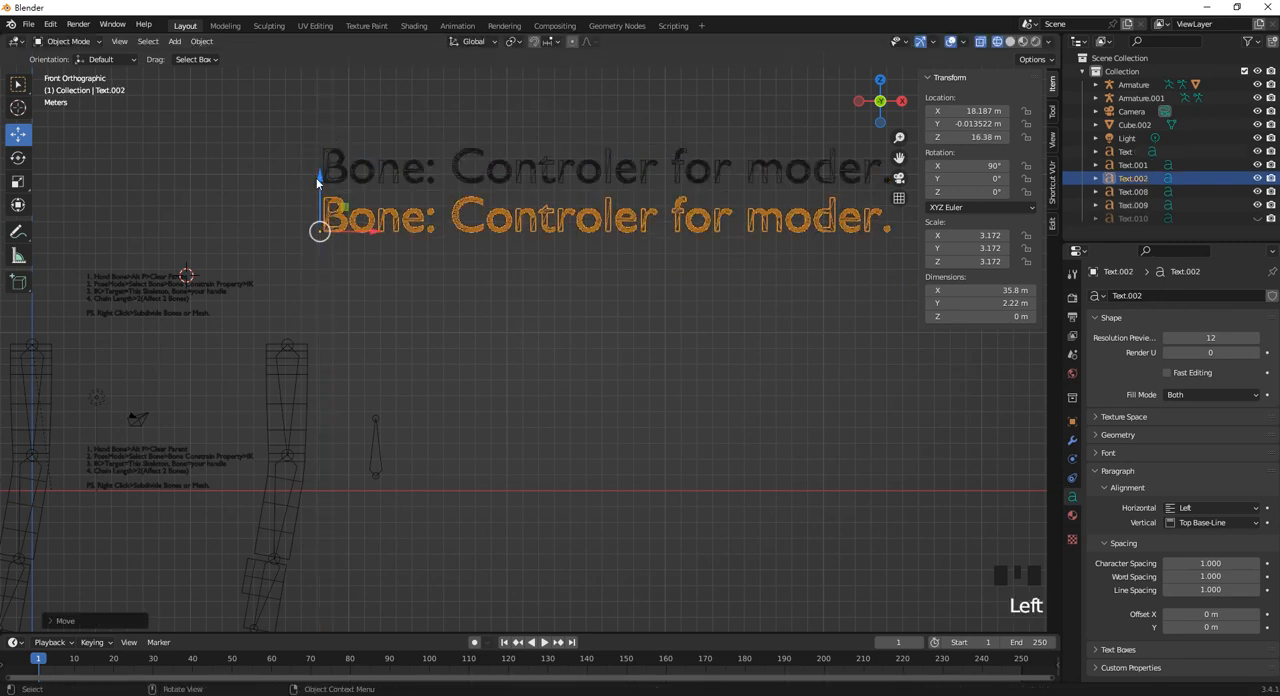
Select Armature.001 and locate its Bone Constraint Properties.
left_click(371, 451)
middle_click_drag(465, 458, 499, 444, "shift")
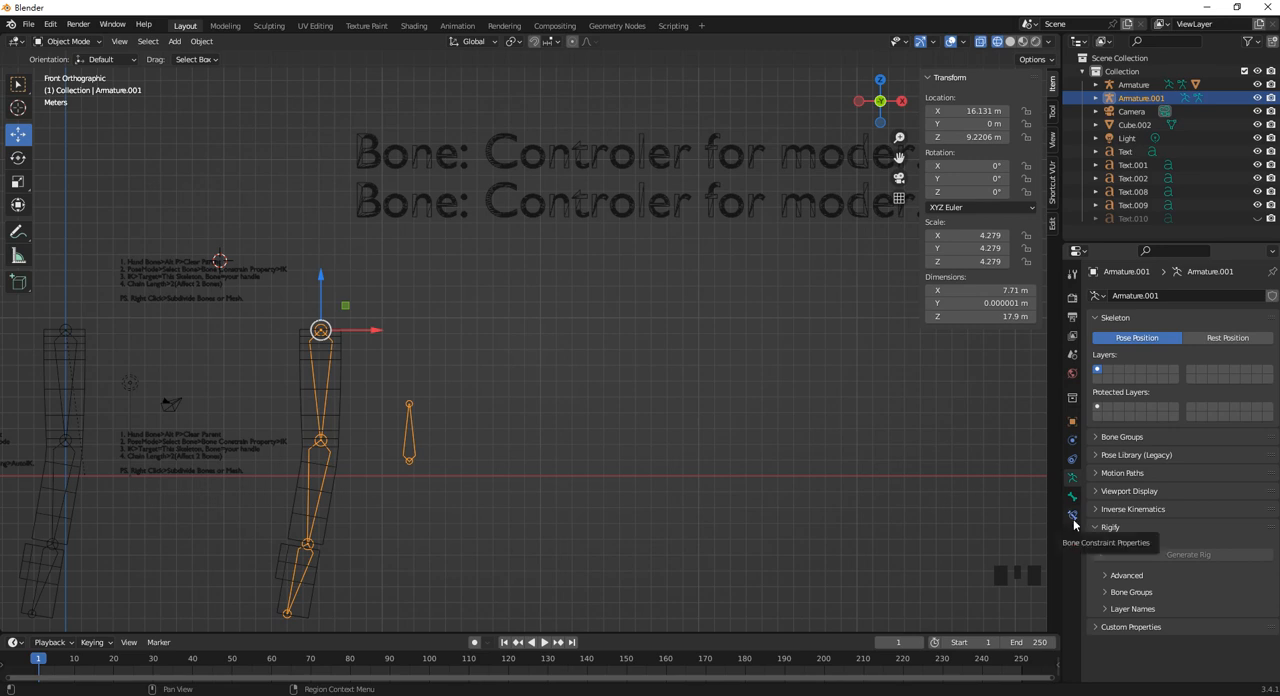
scroll(547, 239, "down", 3)
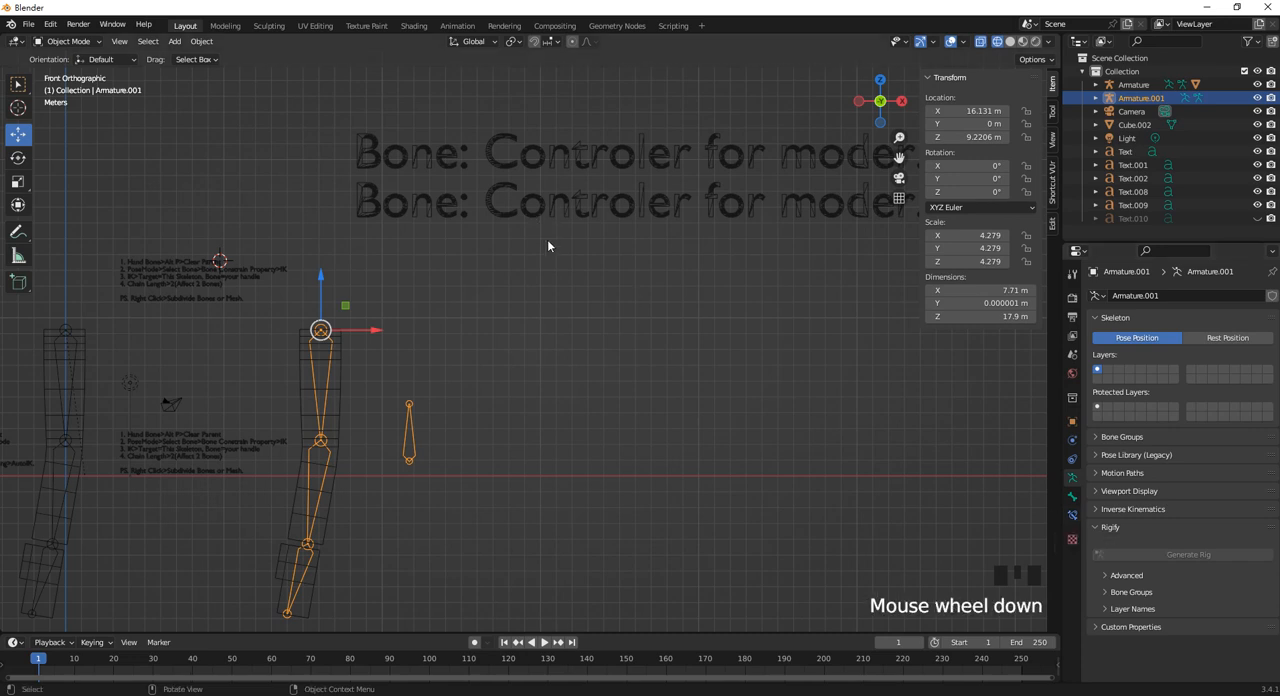
scroll(645, 235, "up", 1)
middle_click_drag(655, 226, 579, 258, "shift")
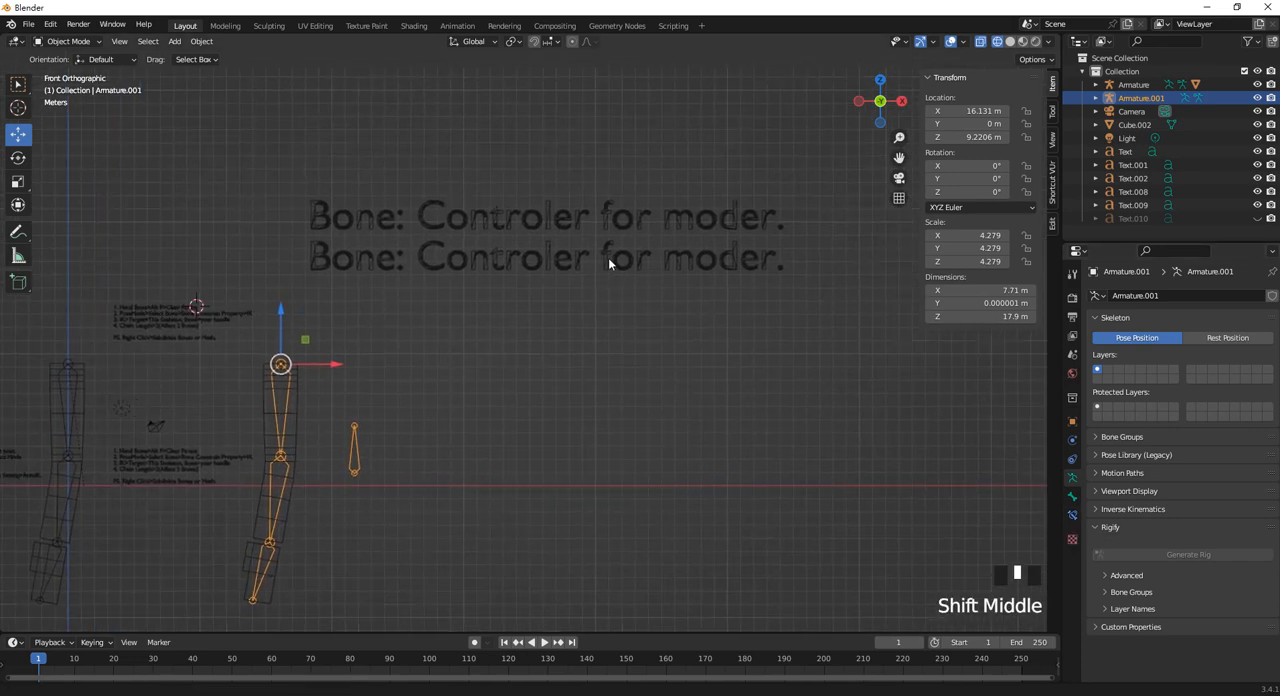
key("Tab")
left_click(385, 262)
key("Tab")
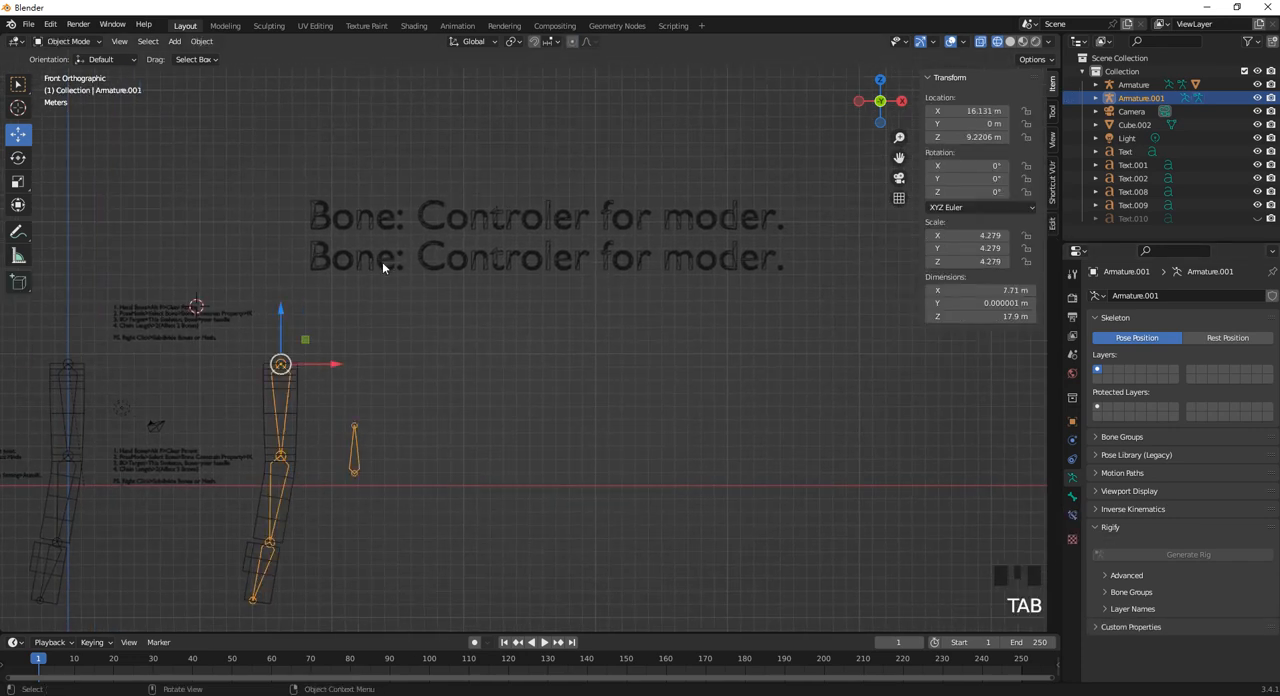
Replace the wording of the lower duplicated text with "Constraint: Controler/restriction for bone.".
left_click(384, 265)
key("Tab")
key("BackSpace")
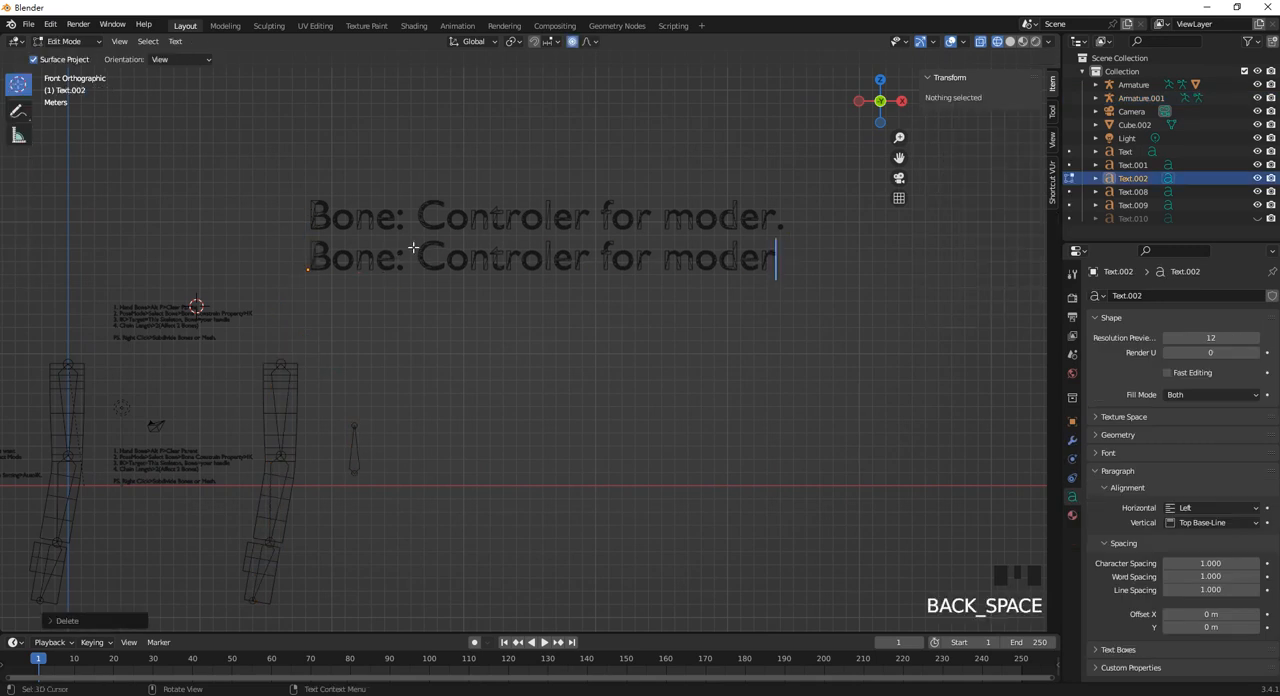
key("BackSpace")
key("BackSpace")
key("BackSpace")
key("BackSpace")
key("BackSpace")
key("BackSpace")
key("BackSpace")
key("BackSpace")
key("BackSpace")
key("BackSpace")
key("BackSpace")
key("BackSpace")
key("BackSpace")
key("BackSpace")
key("BackSpace")
key("BackSpace")
key("BackSpace")
key("BackSpace")
key("BackSpace")
key("BackSpace")
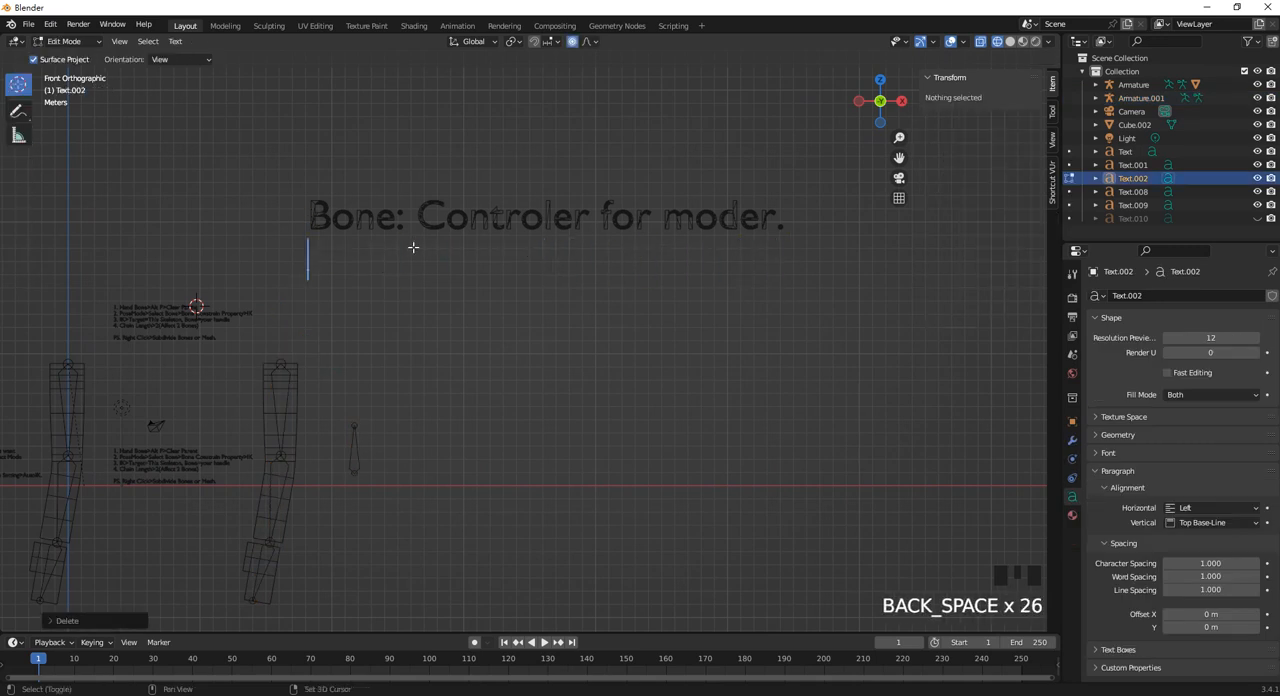
type("Constraint")
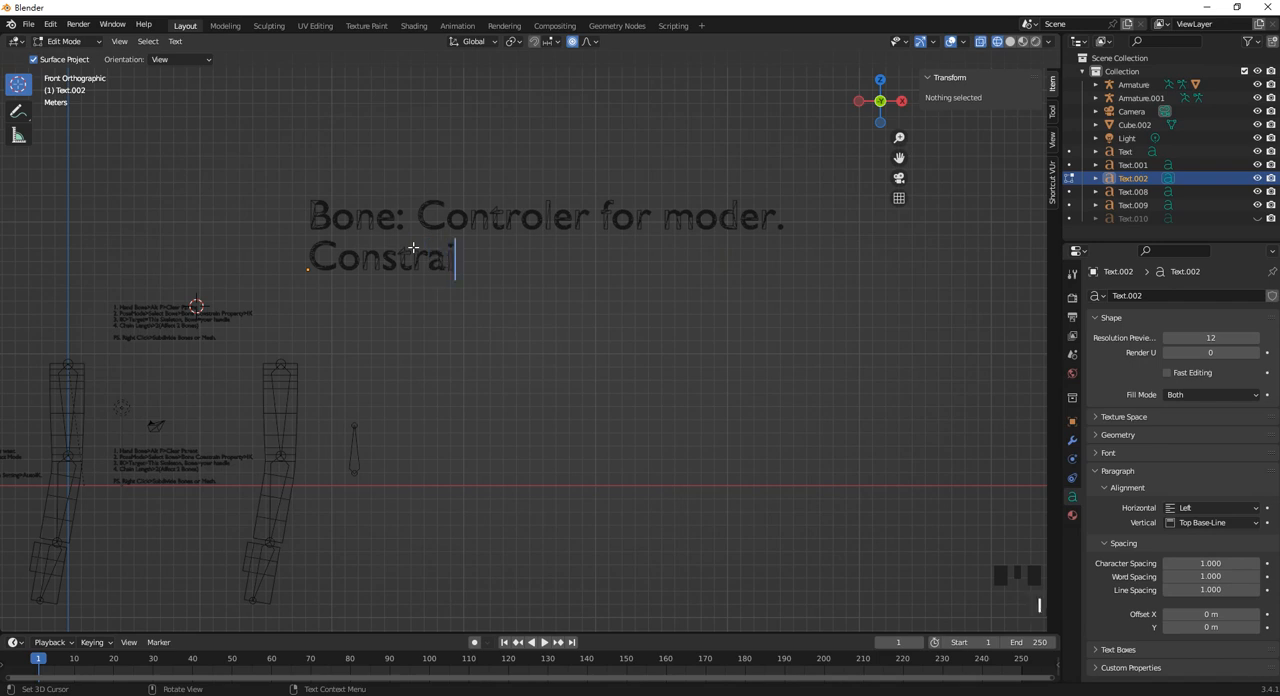
type(": ")
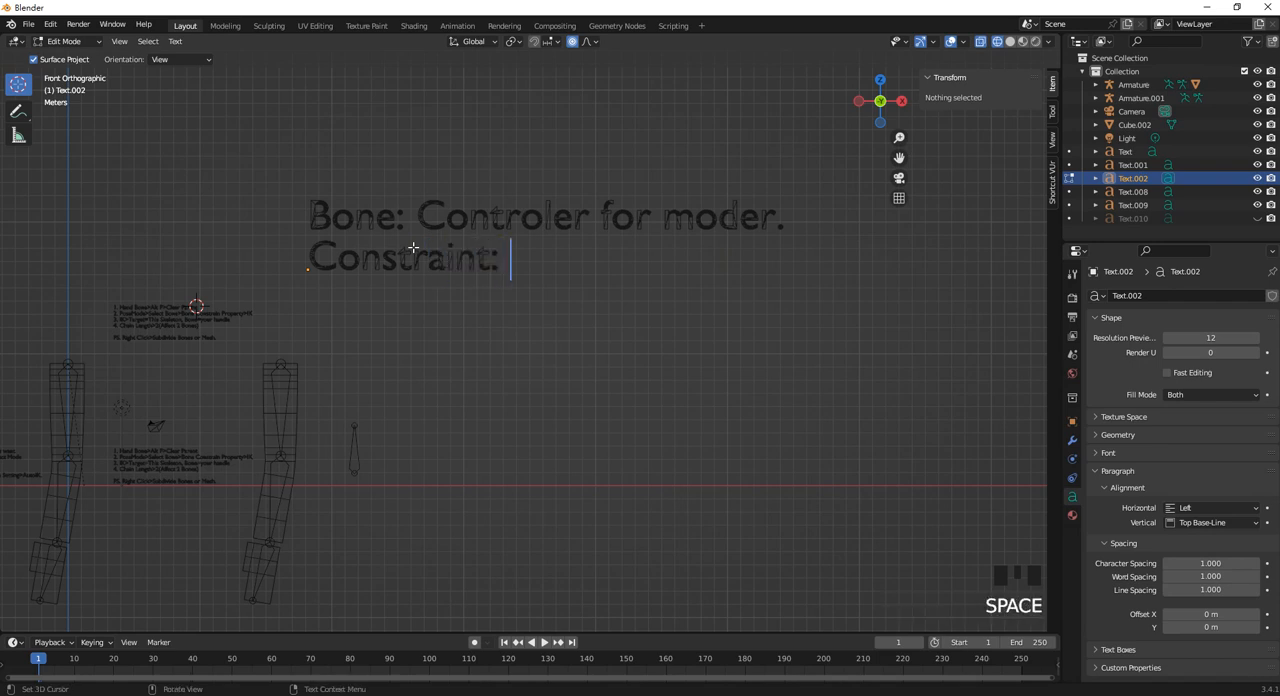
type("I")
key("BackSpace")
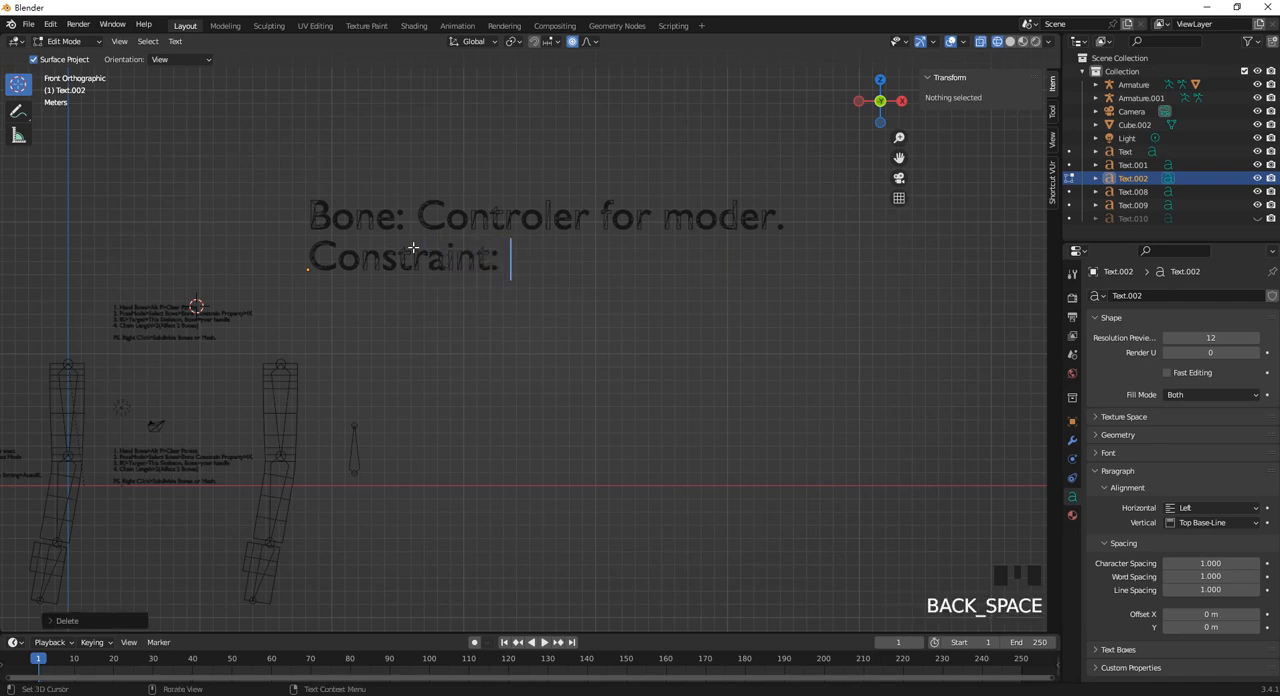
type("Controler")
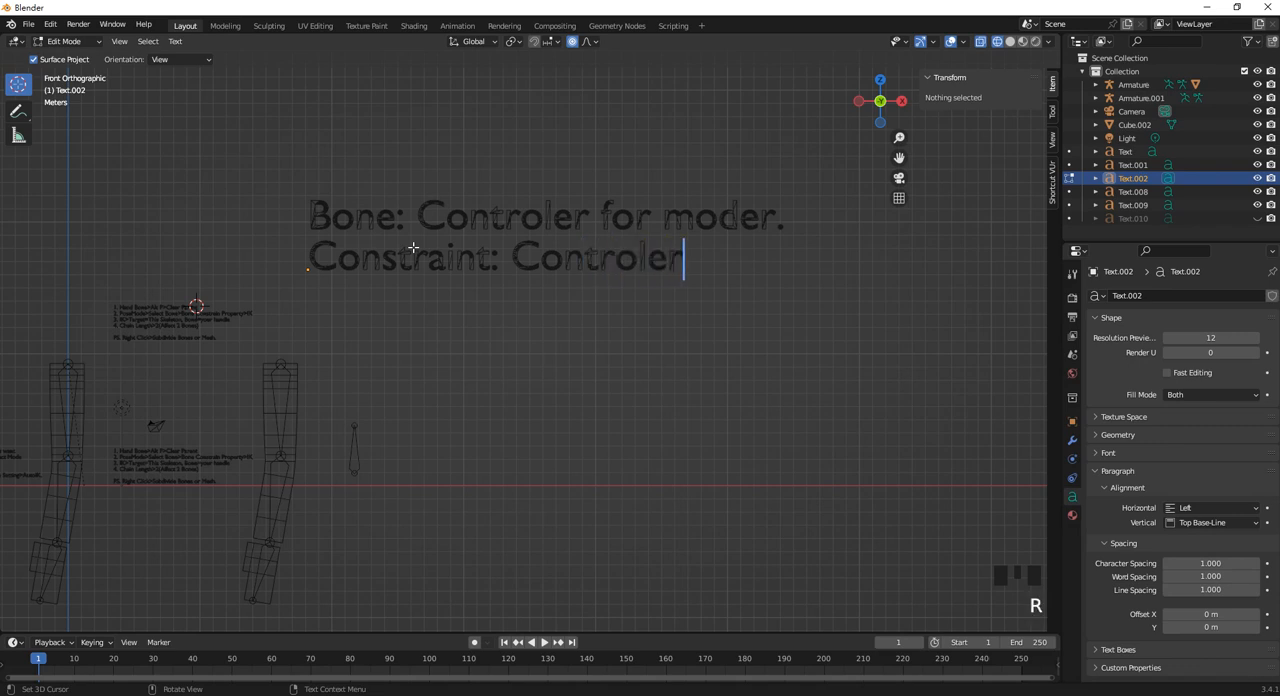
type("/res")
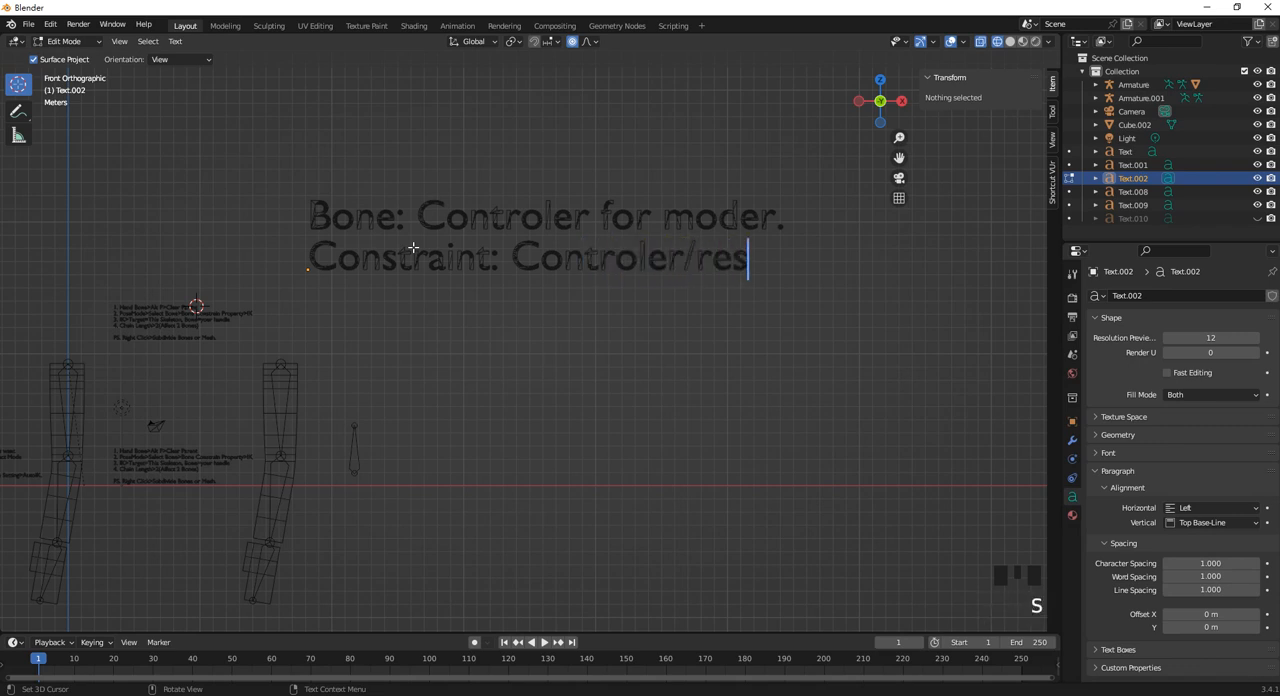
type("triction")
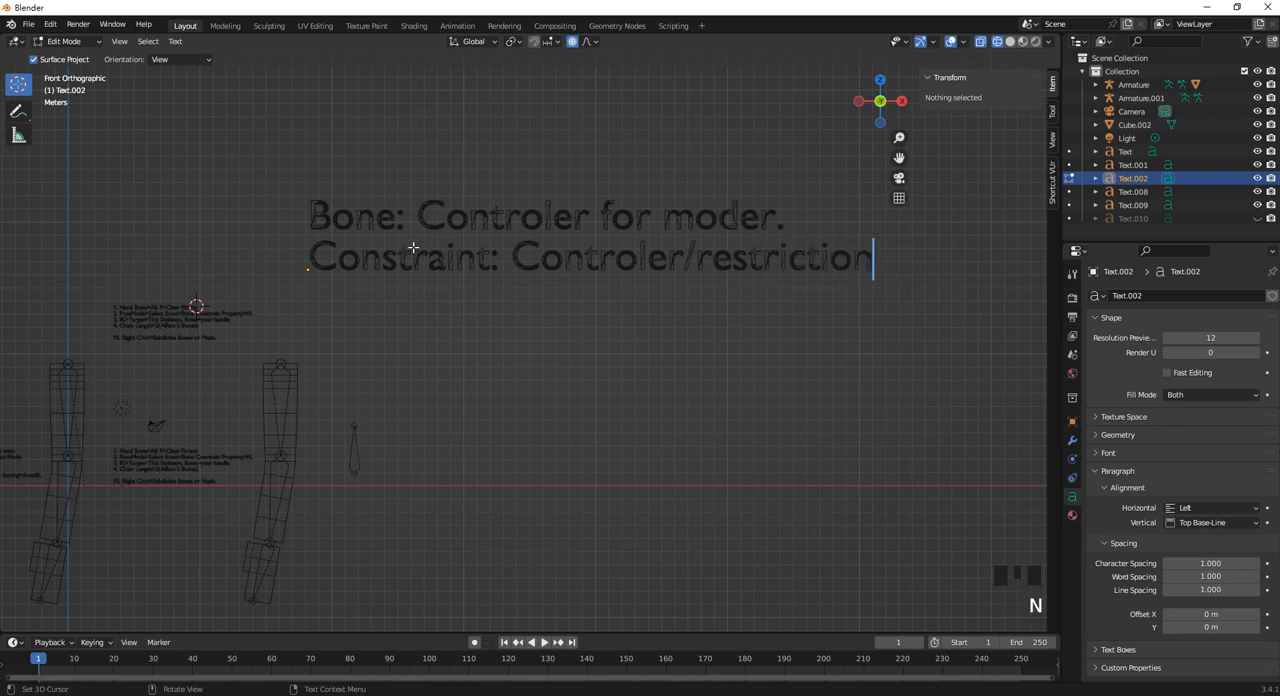
type(" for b")
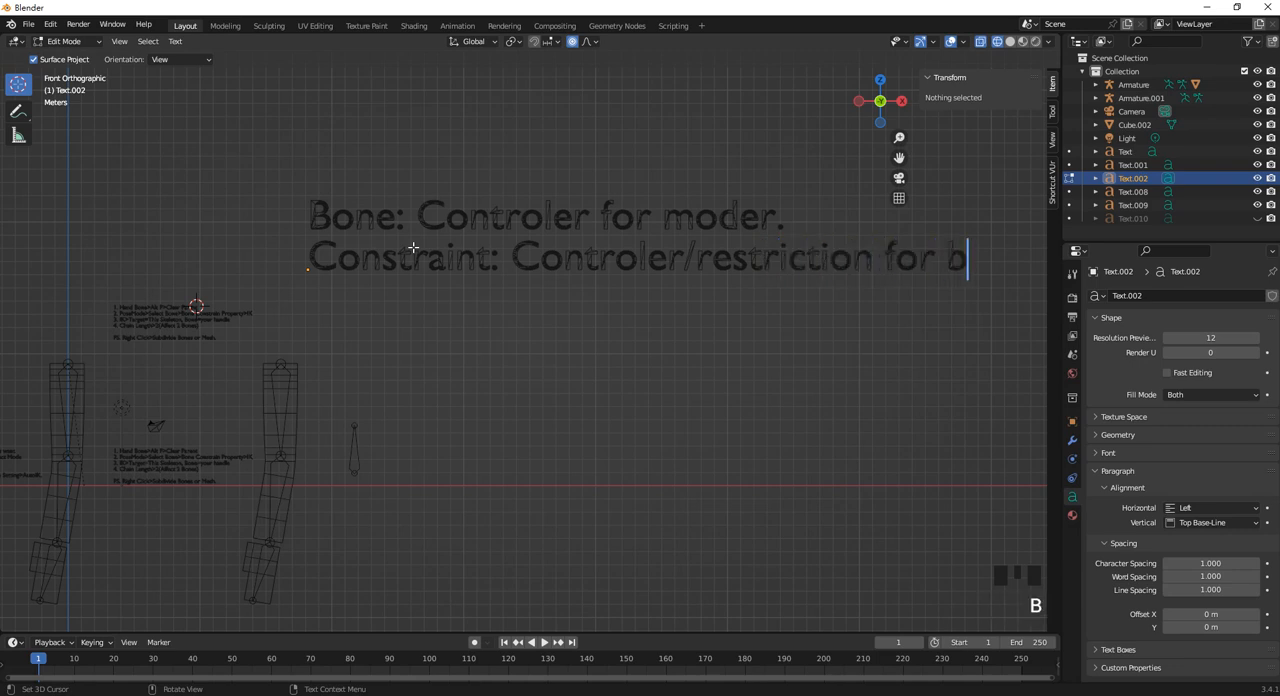
type("one.")
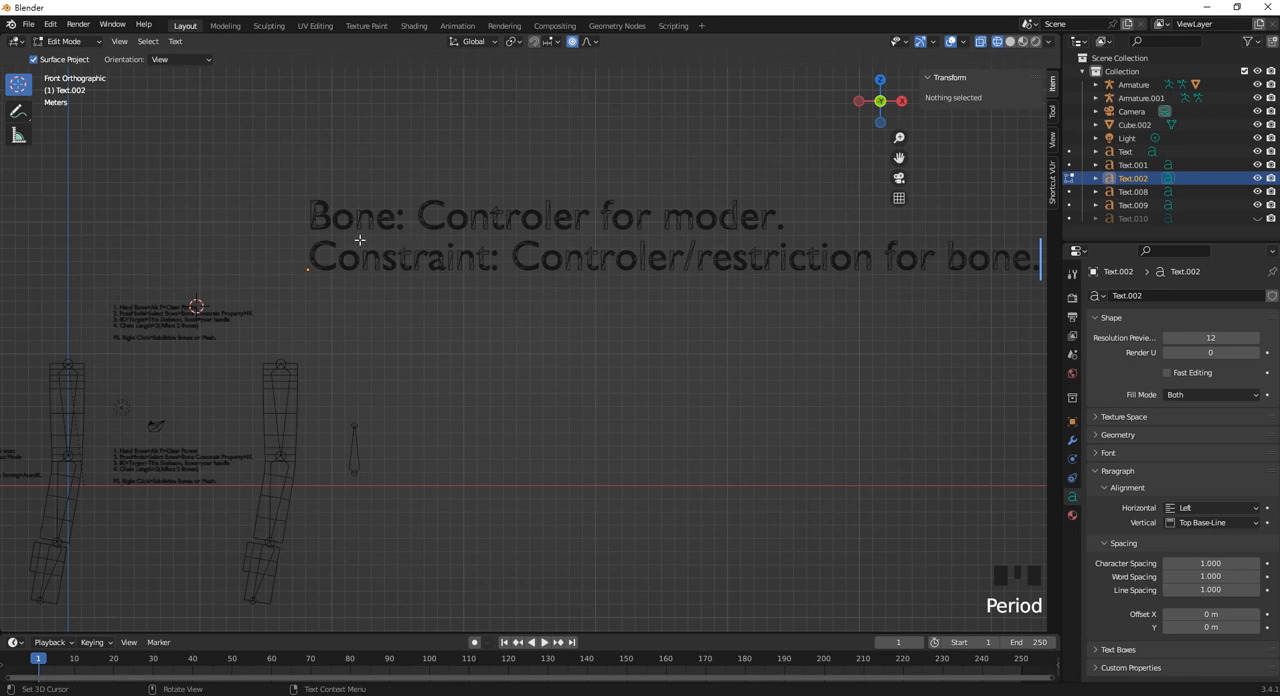
Finish editing the "Constraint" text and switch the original Armature to Pose Mode.
key("Tab")
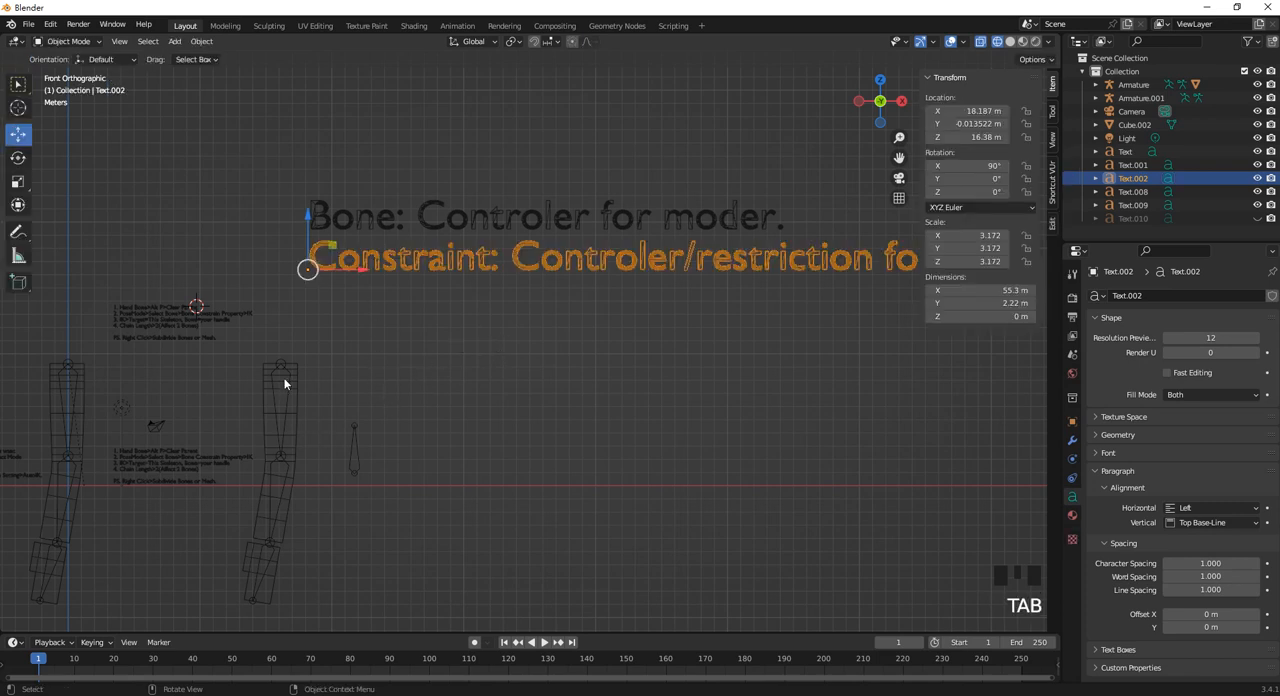
middle_click_drag(357, 380, 415, 373, "shift")
scroll(440, 360, "up", 2)
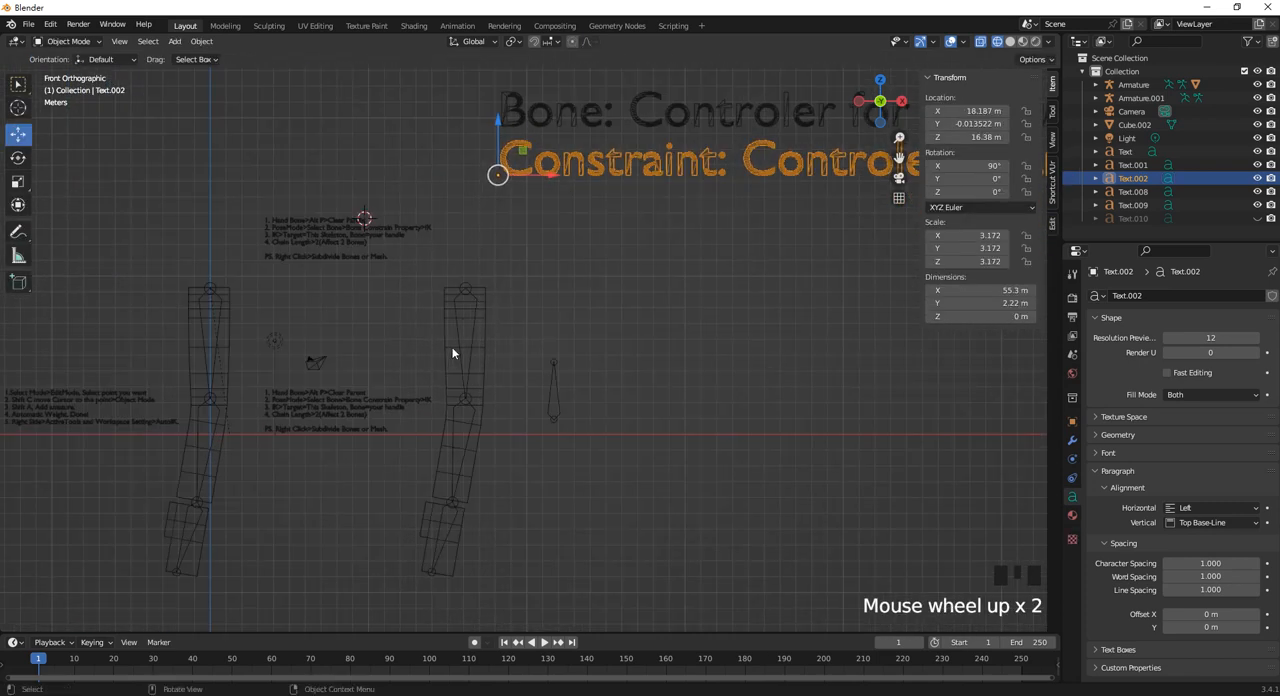
middle_click_drag(246, 399, 271, 499, "shift")
left_click(269, 486)
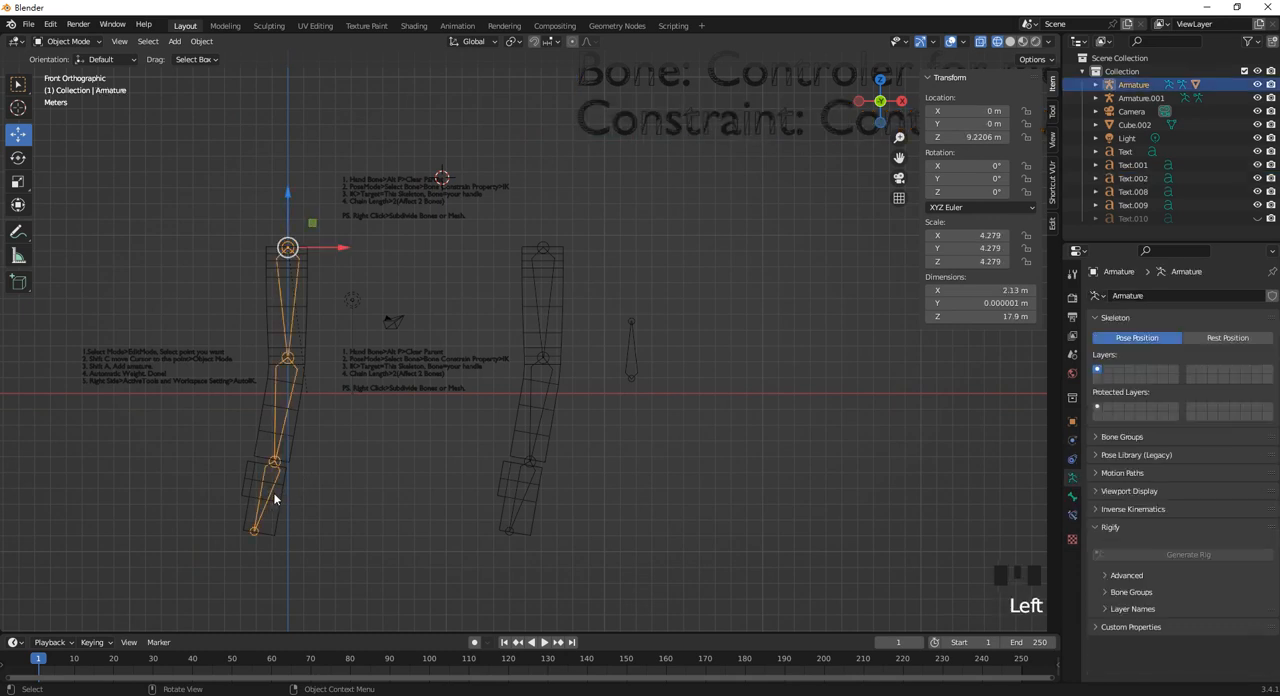
left_click(68, 41)
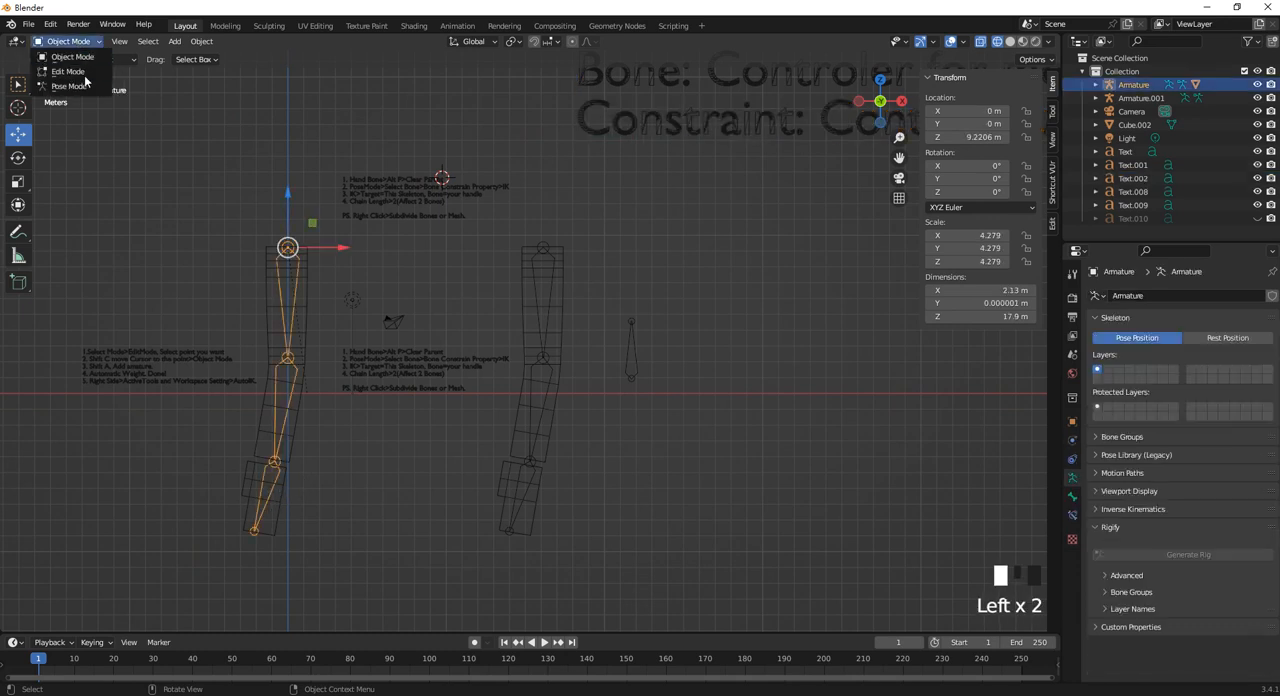
left_click(80, 87)
Rotate the original armature's middle bone outward and its end bone upward to demonstrate how bones control the limb.
left_click(284, 410)
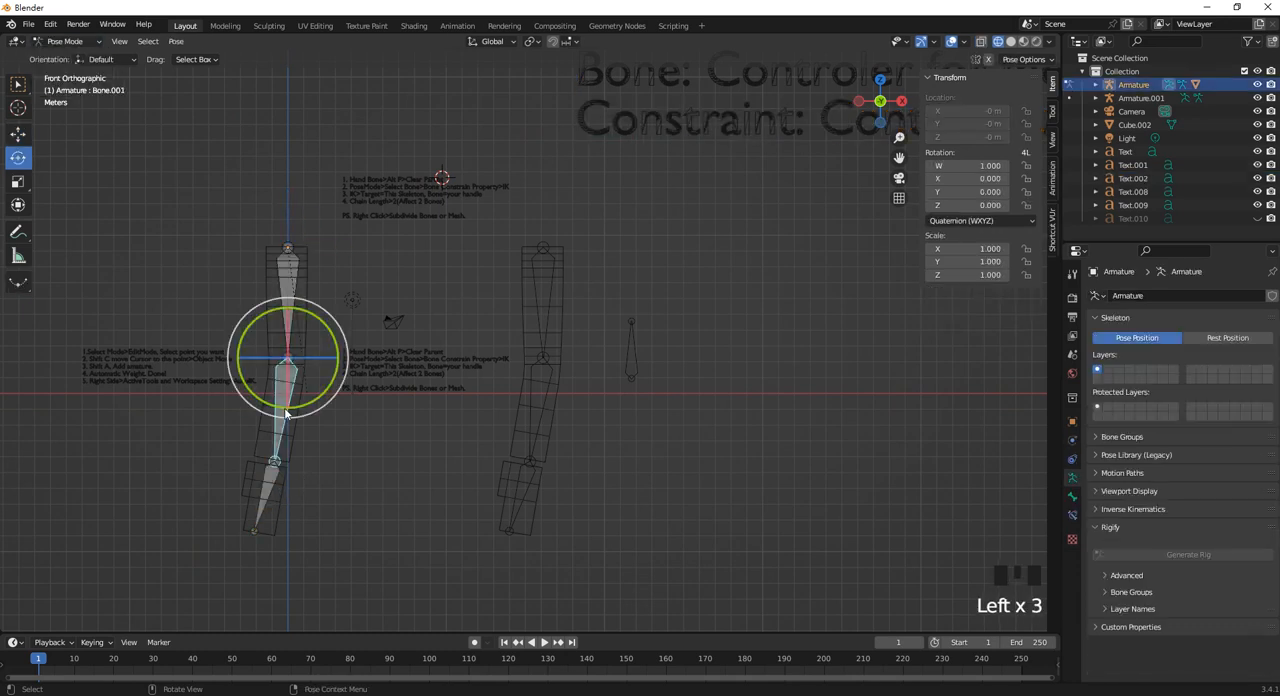
left_click_drag(302, 411, 373, 371)
left_click_drag(392, 320, 387, 334)
left_click(424, 428)
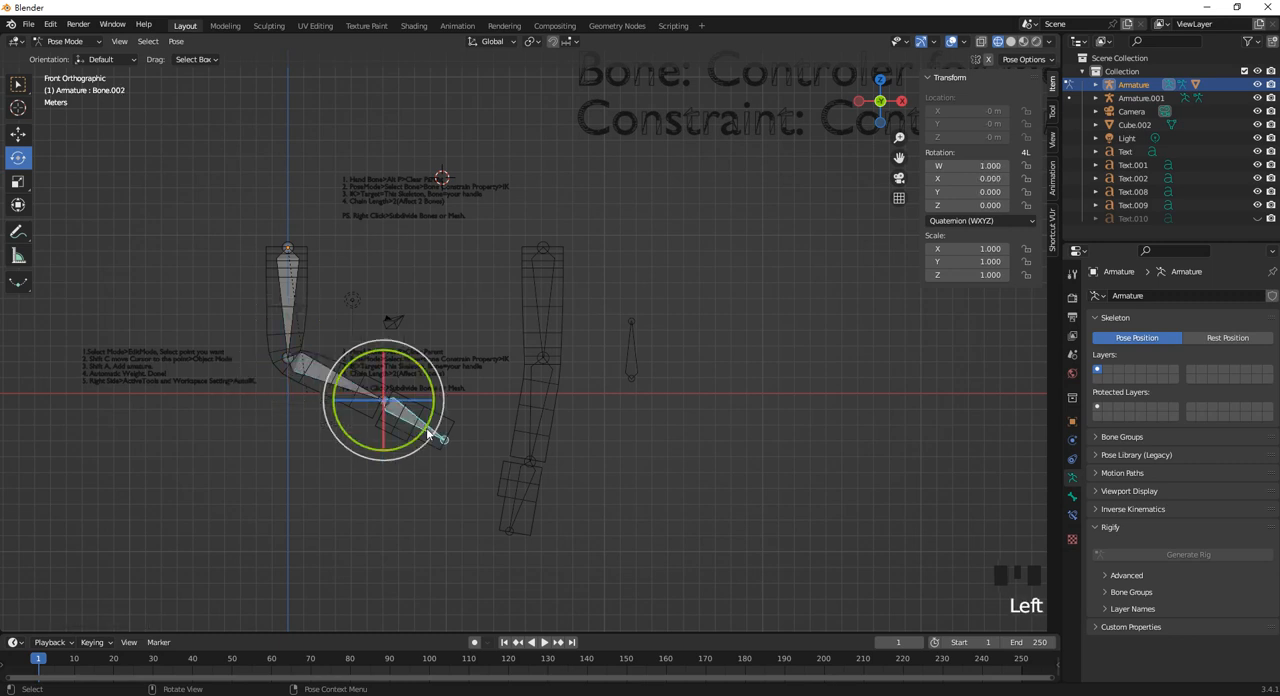
left_click_drag(417, 377, 363, 296)
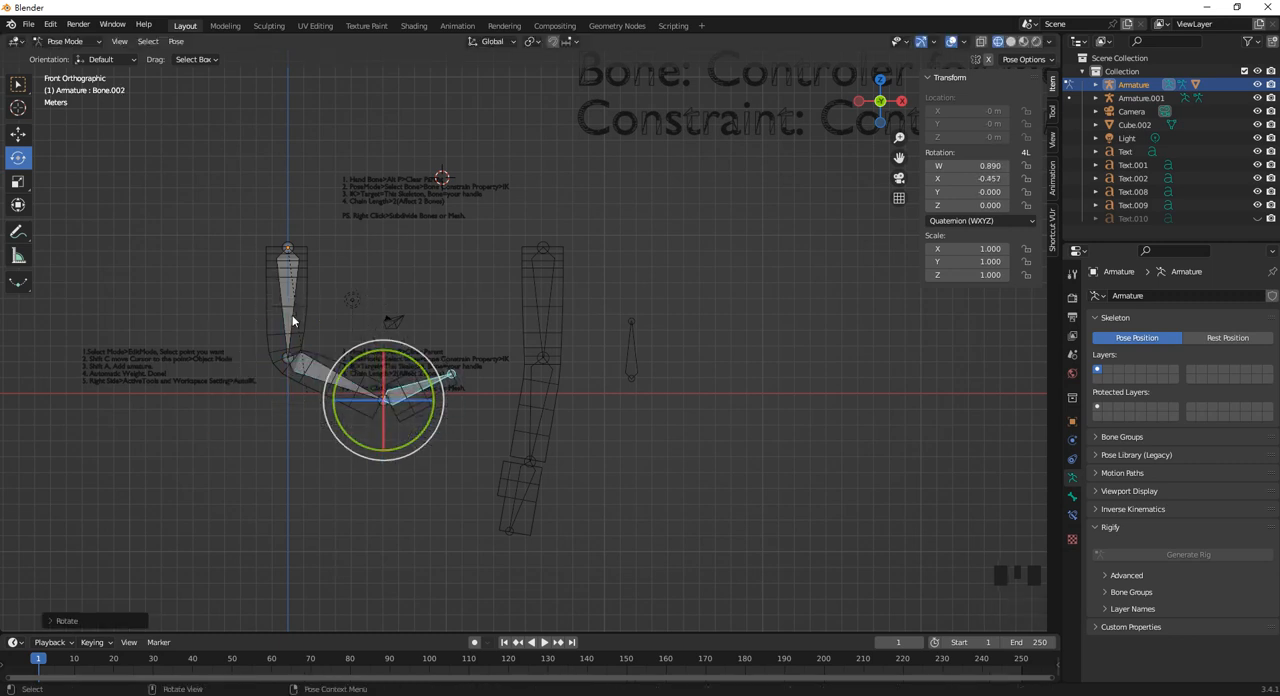
Clear the rotation of all bones in the original armature and return to Object Mode.
left_click(446, 516)
left_click_drag(443, 542, 272, 300)
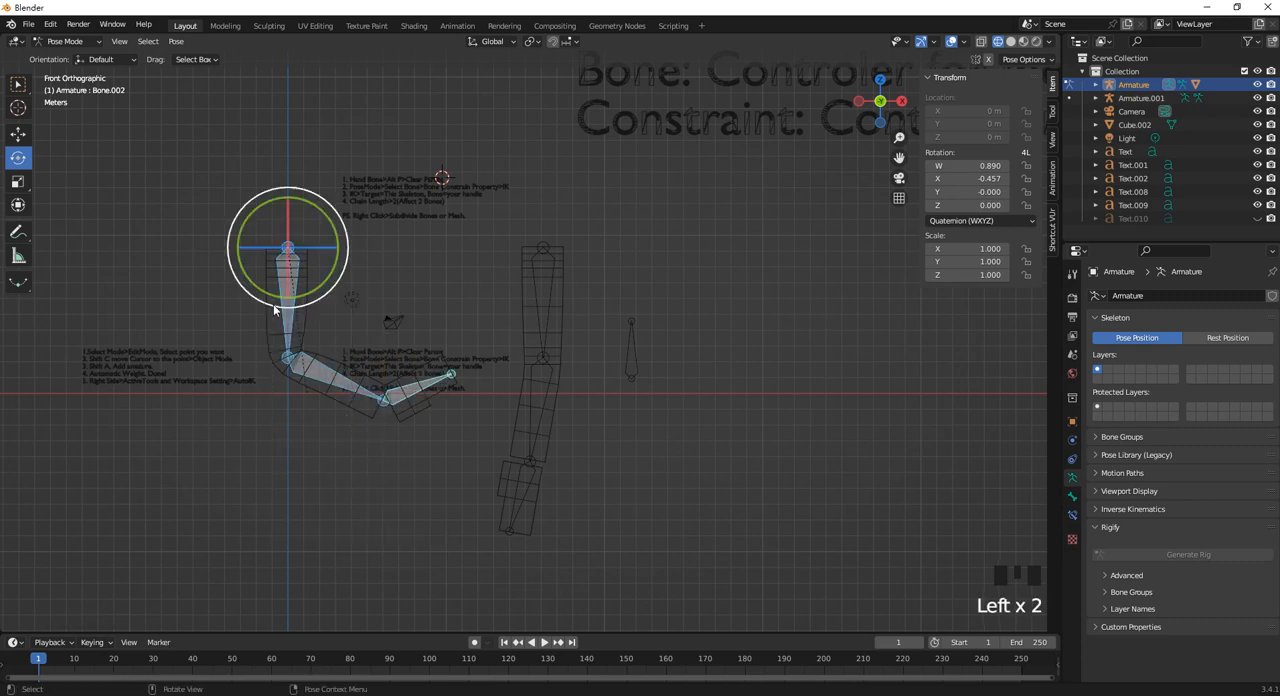
key("alt+r")
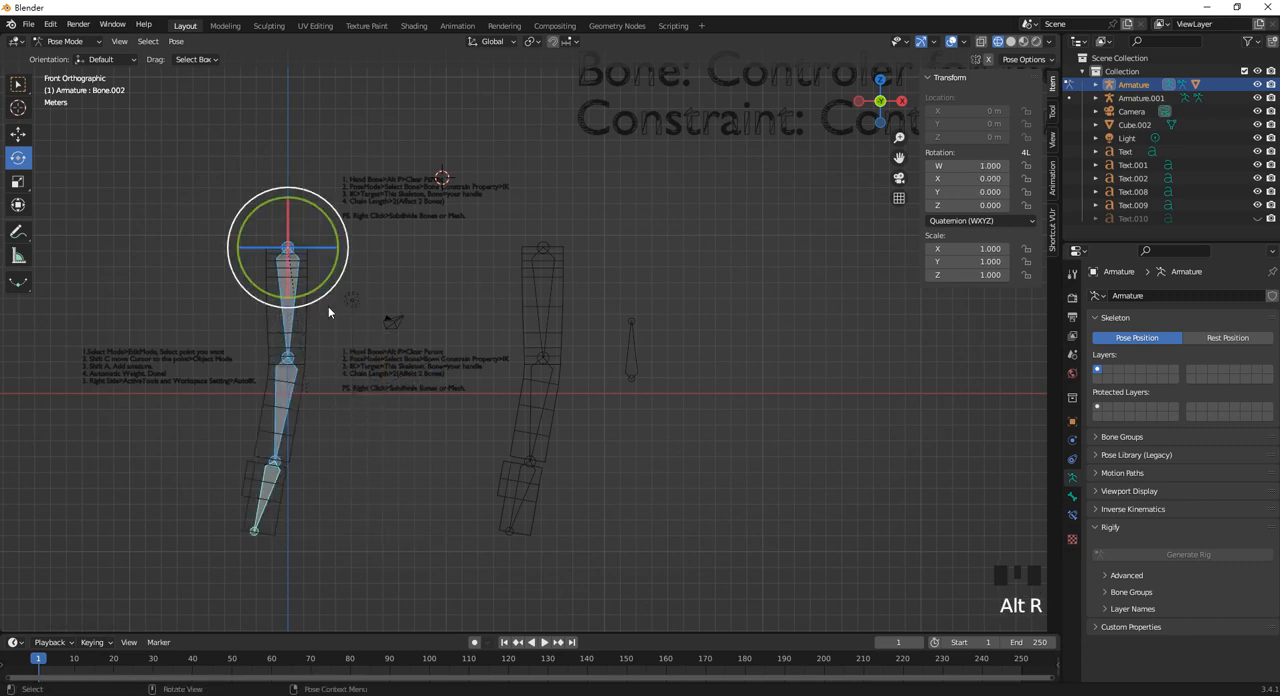
left_click(50, 46)
left_click(60, 57)
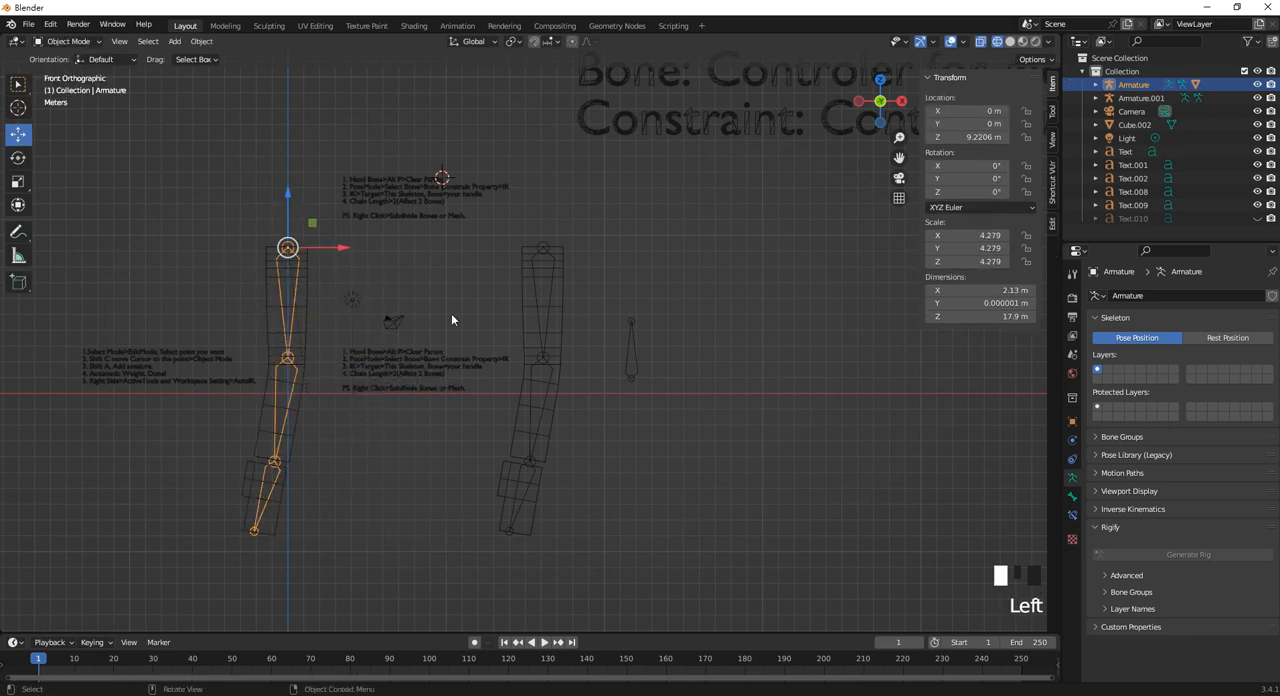
Raise the "Bone" and "Constraint" texts together, bringing the "Constraint" line to about Z 20.77 m.
scroll(603, 354, "down", 2)
left_click(739, 259)
middle_click_drag(739, 259, 471, 280, "shift")
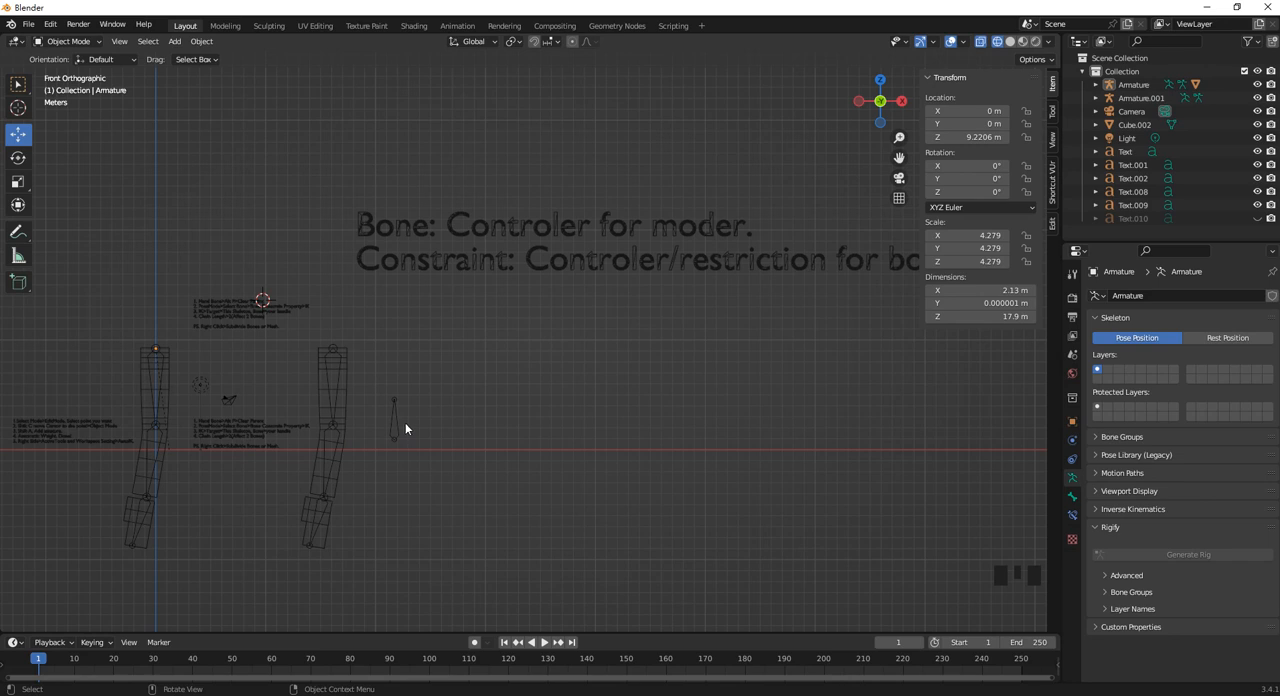
scroll(480, 292, "up", 3)
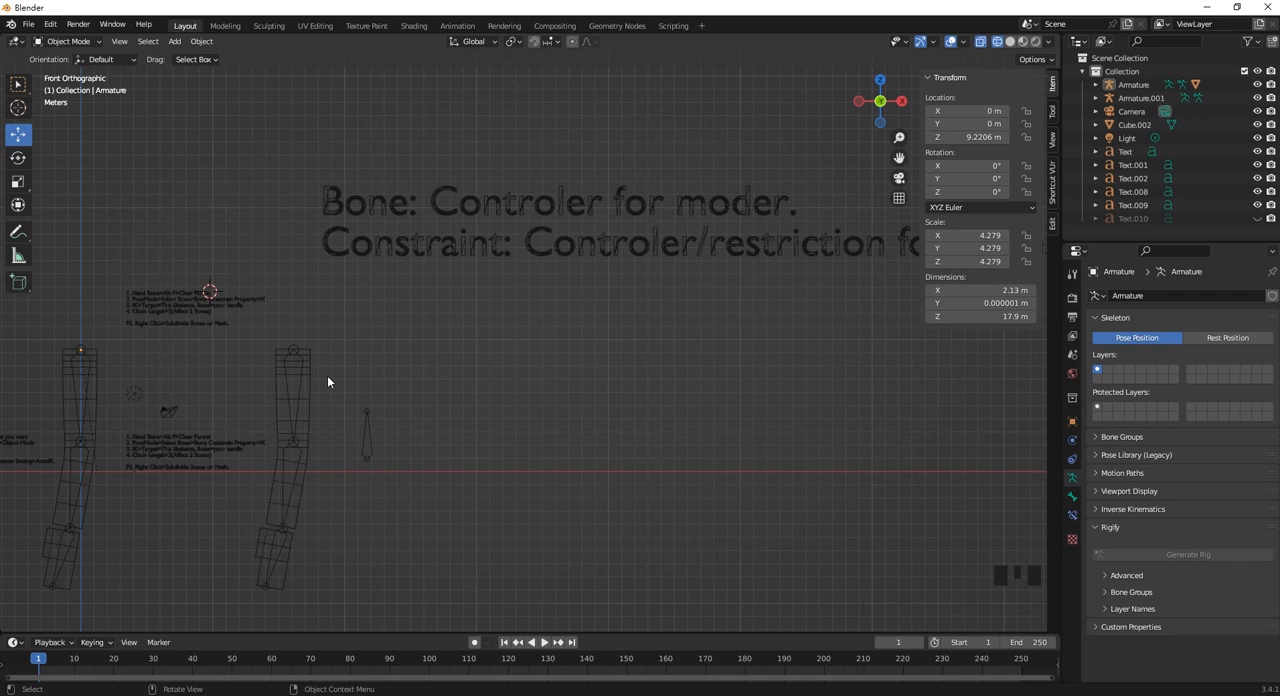
left_click_drag(512, 298, 463, 157)
scroll(463, 157, "down", 1)
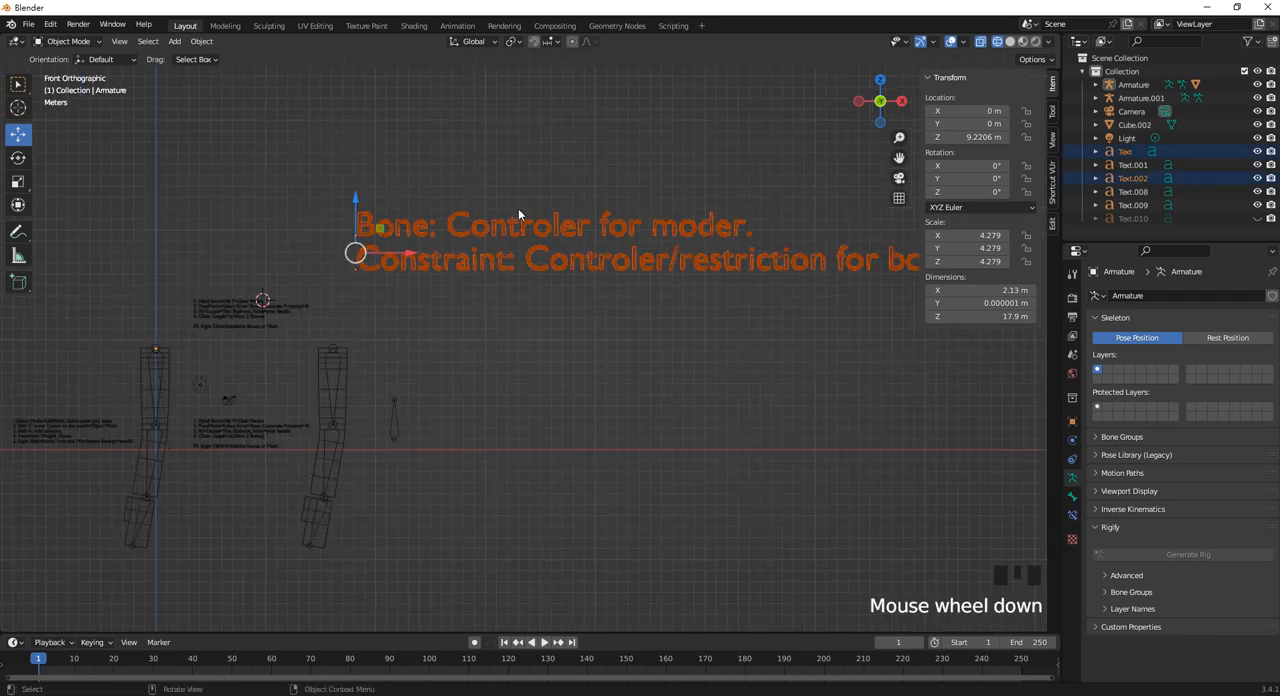
middle_click_drag(332, 230, 315, 278, "shift")
left_click_drag(333, 243, 334, 195)
left_click(566, 301)
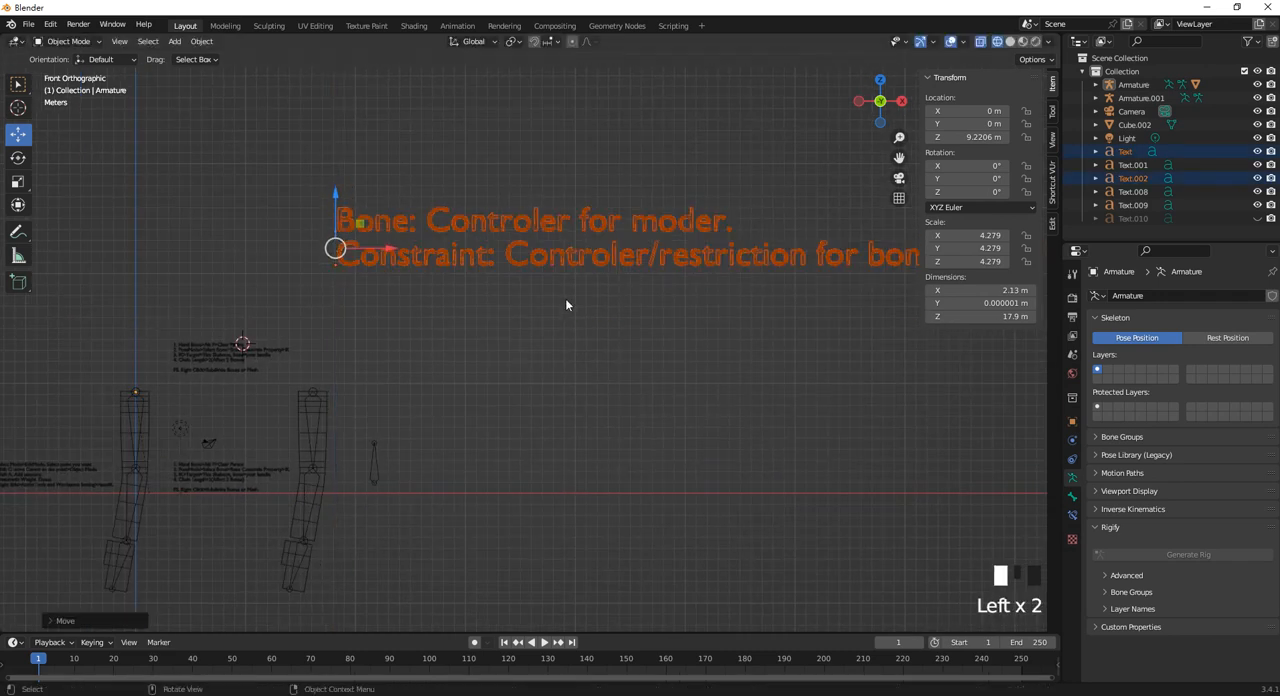
Duplicate the "Constraint" text and place the copy directly below it at about Z 17.78 m.
middle_click_drag(704, 287, 620, 241, "shift")
left_click(336, 250)
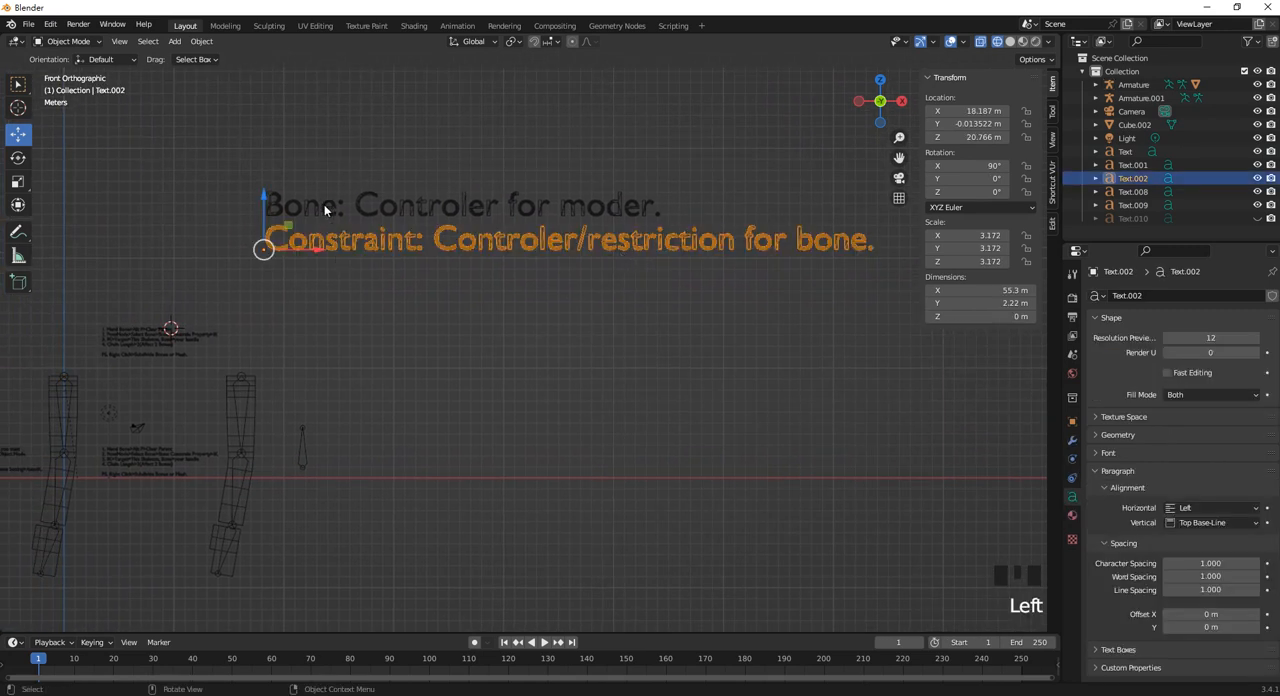
key("shift+d")
left_click(266, 278)
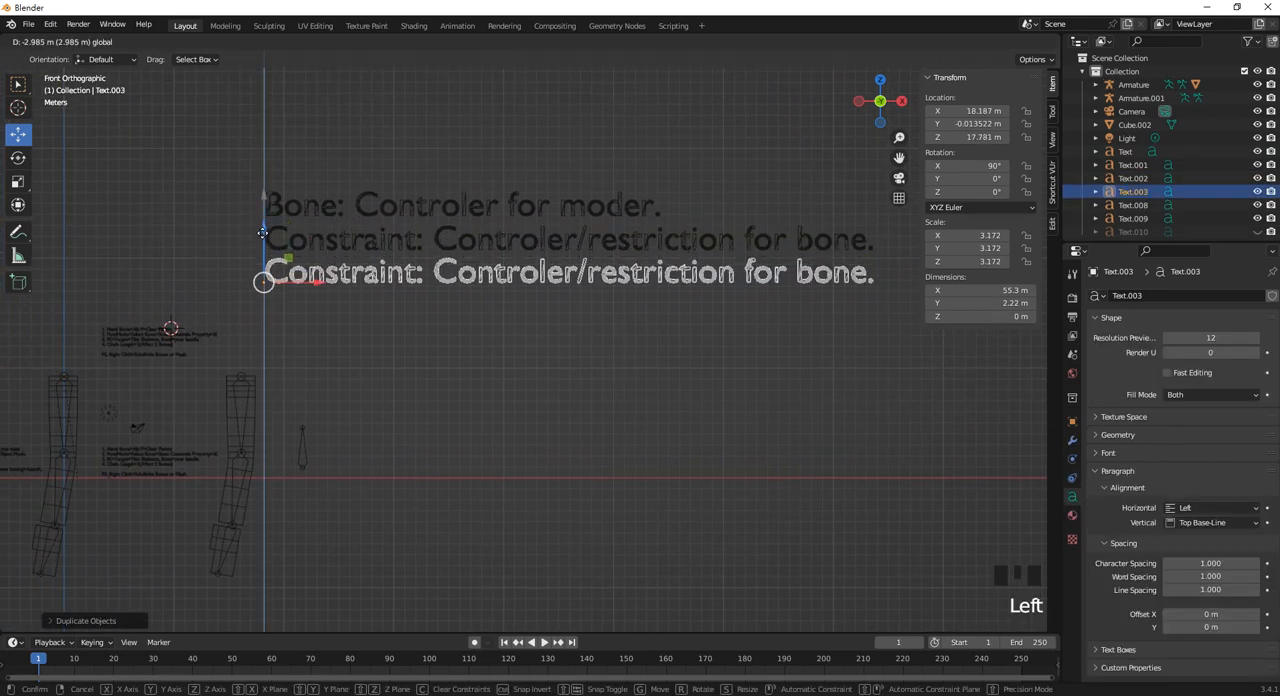
Replace the wording of the lowest duplicated text with "Driver:".
key("Tab")
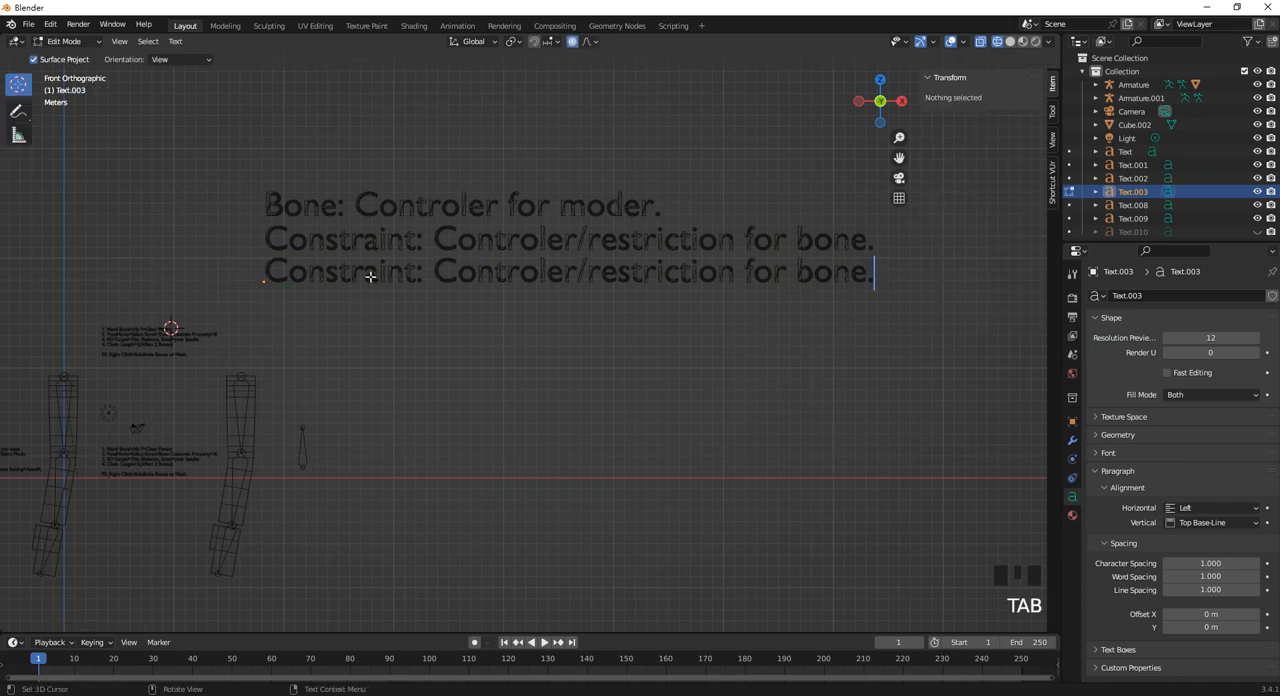
key("ctrl+a")
type("Driv")
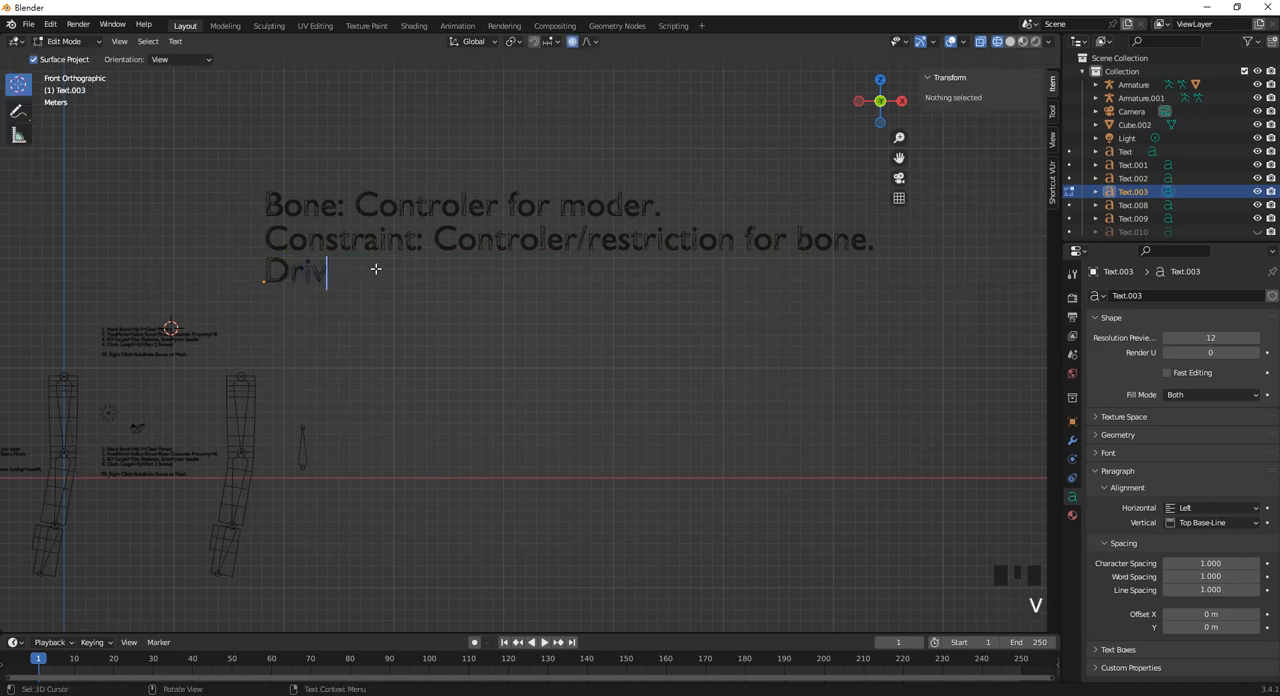
type("er:")
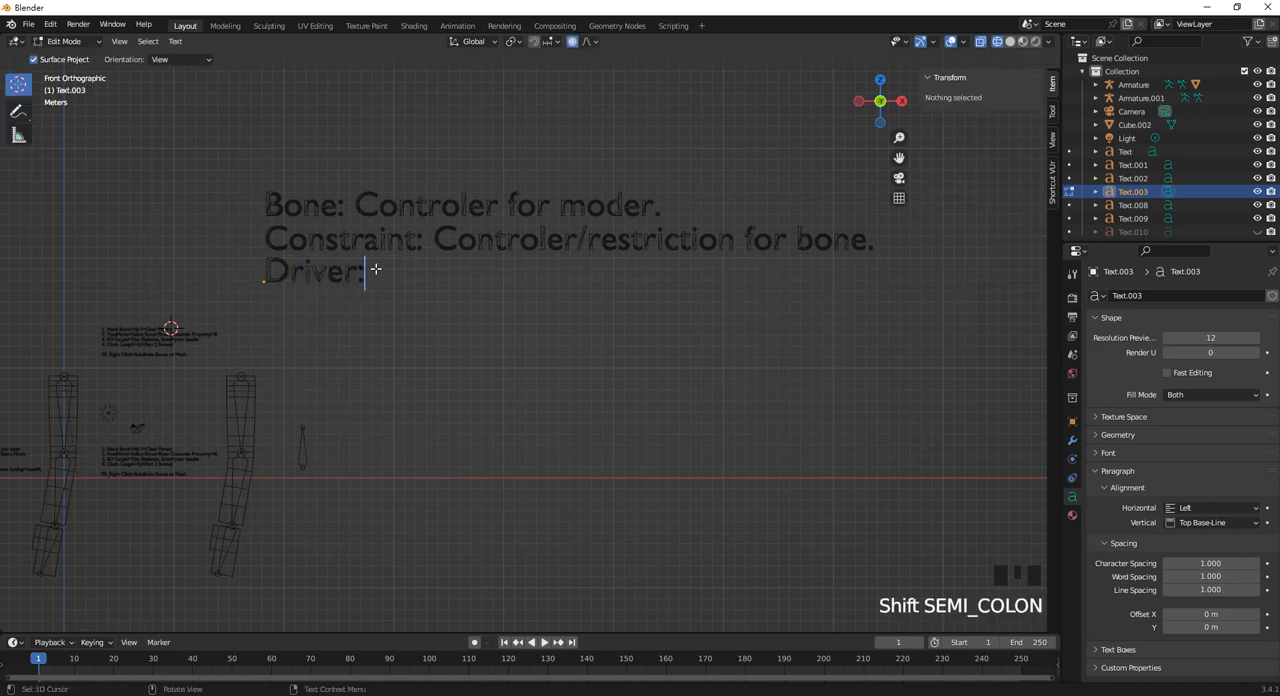
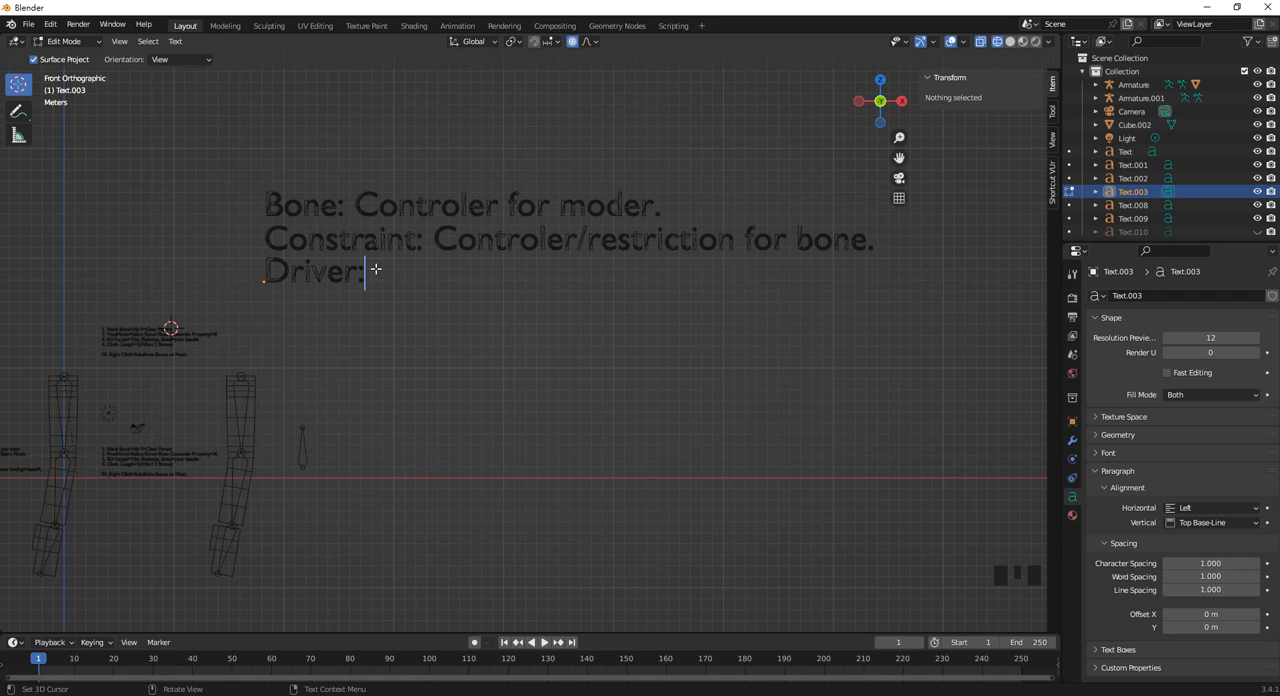
Complete the "Driver:" line so it reads "Driver: Create connection in between different systems." and return to Object Mode.
scroll(375, 268, "up", 2)
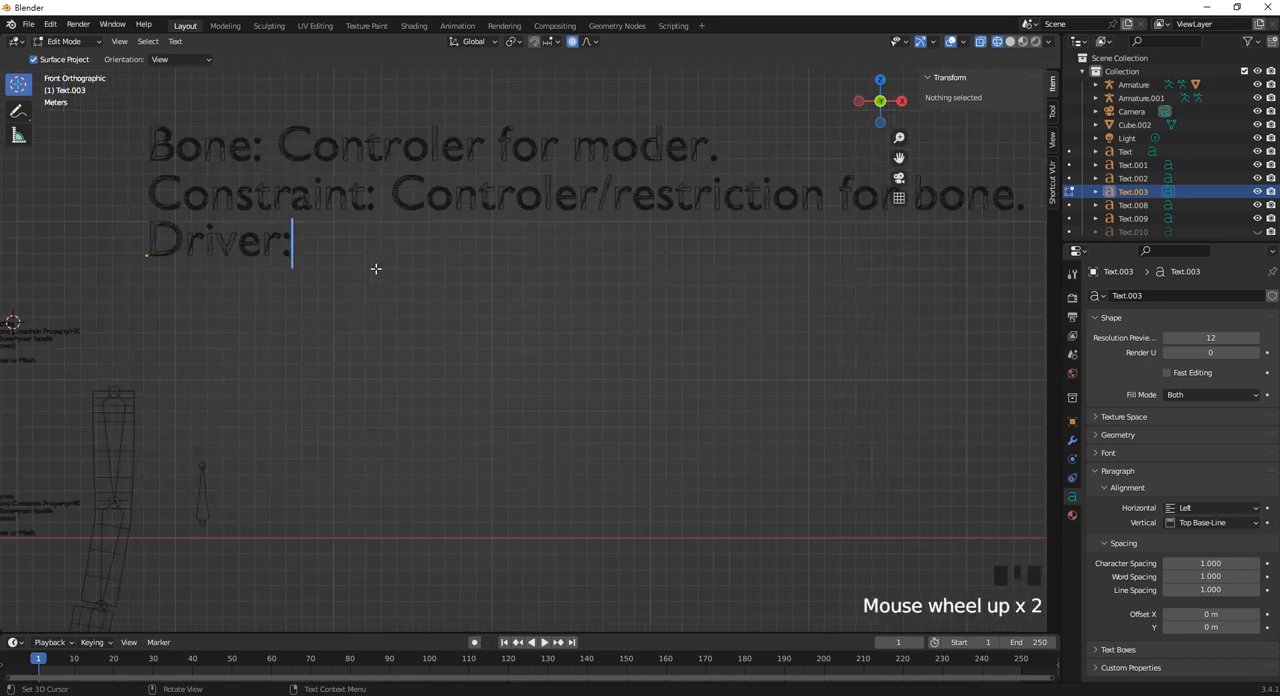
scroll(372, 266, "down", 2)
middle_click_drag(371, 266, 399, 324, "shift")
scroll(399, 324, "up", 1)
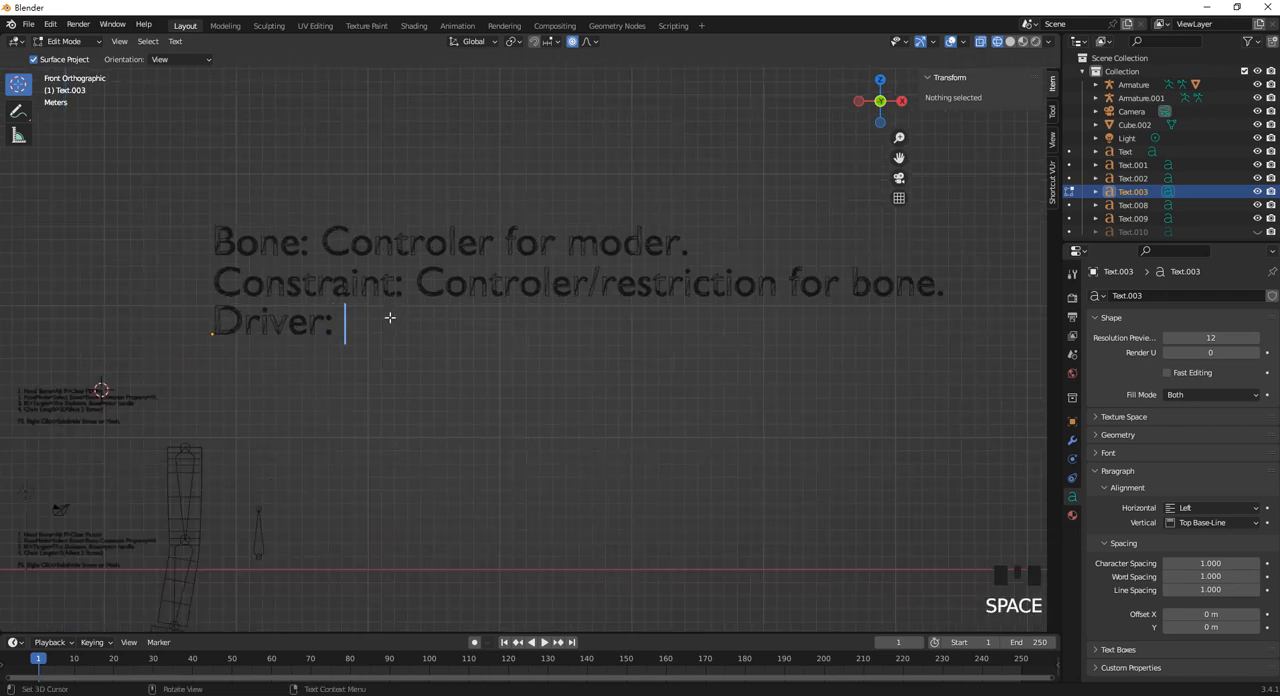
type("Crea")
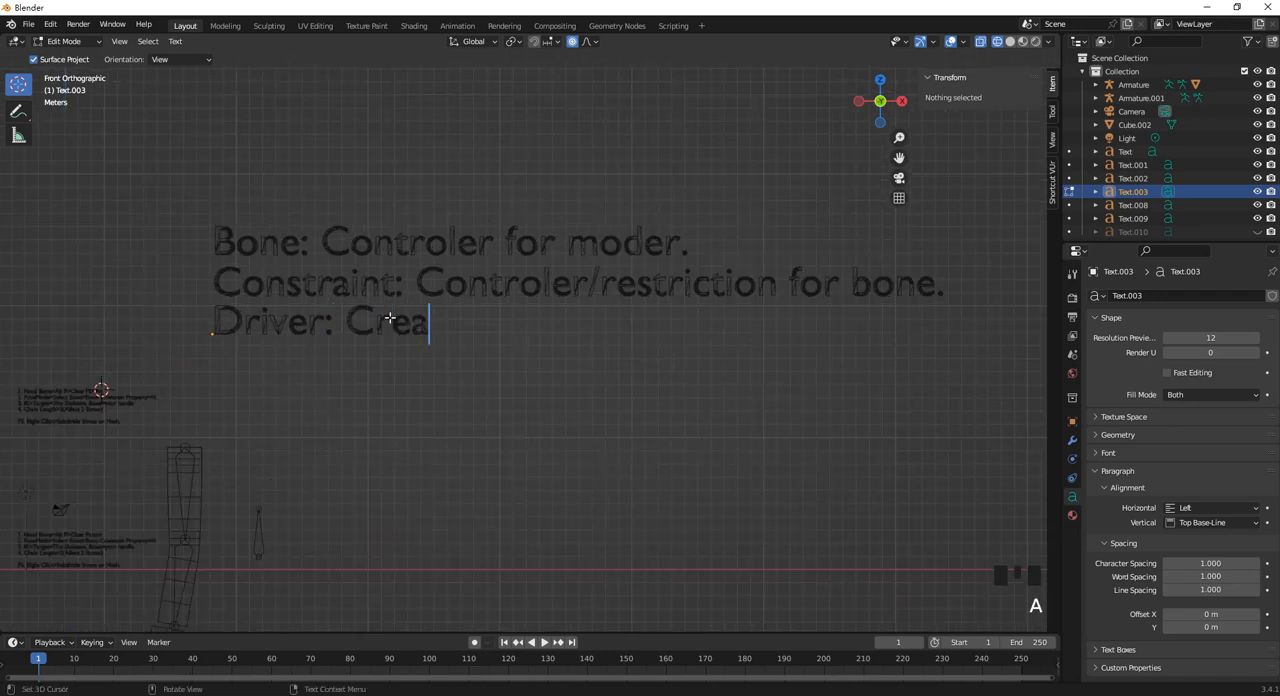
type("te c")
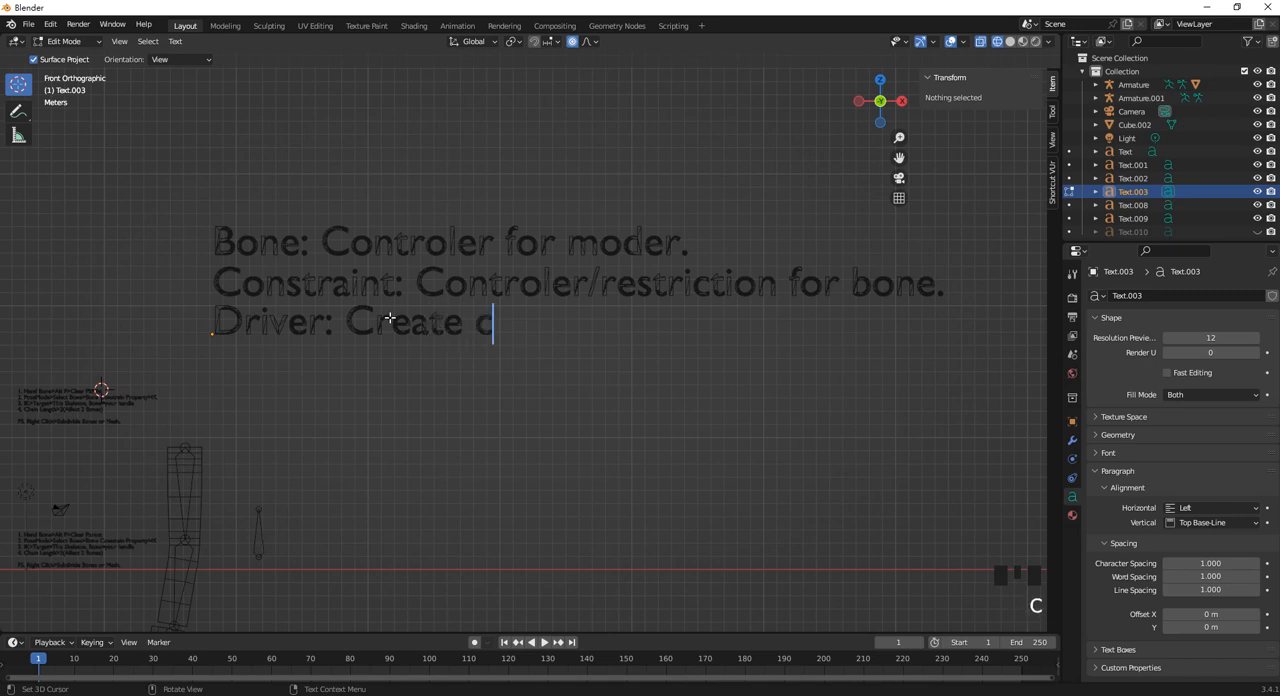
type("onnec")
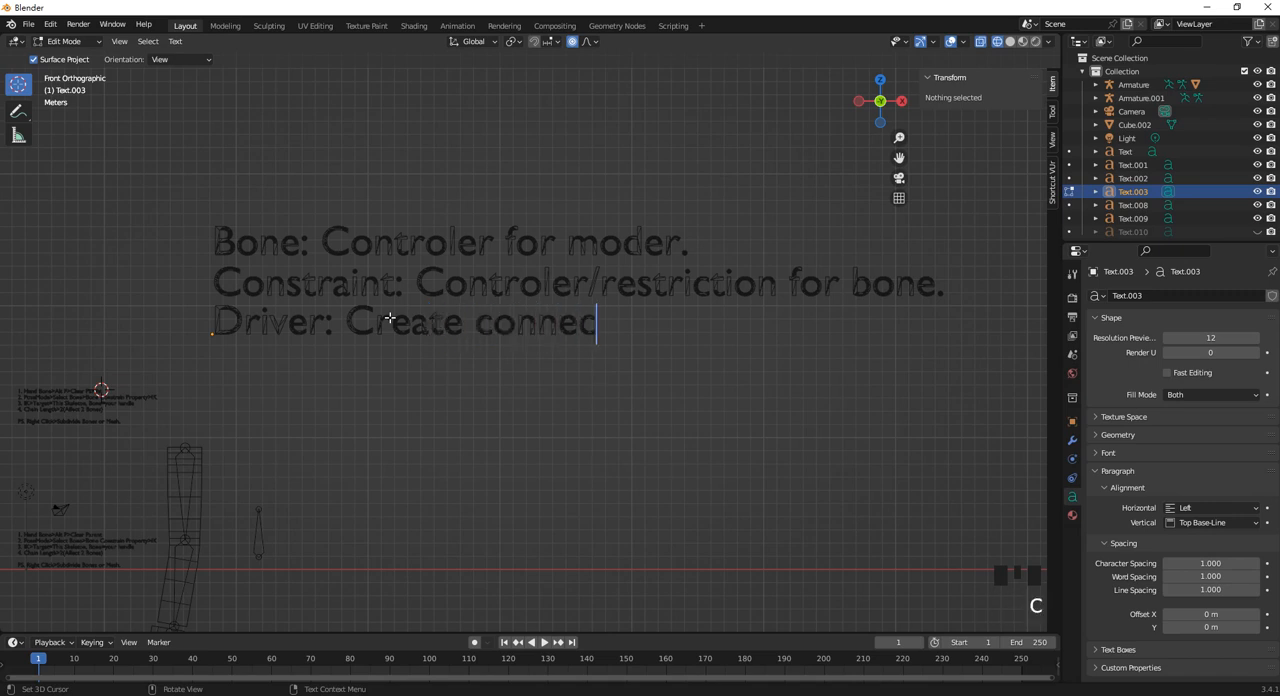
type("tion in b")
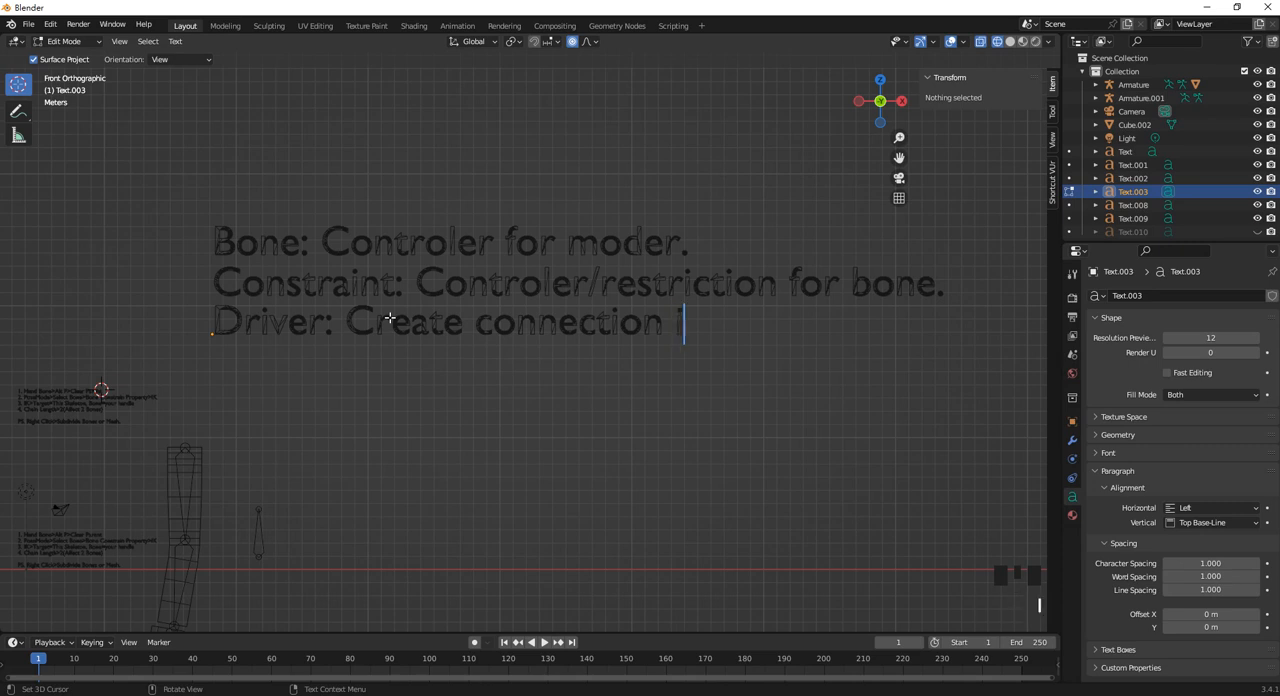
type("ew")
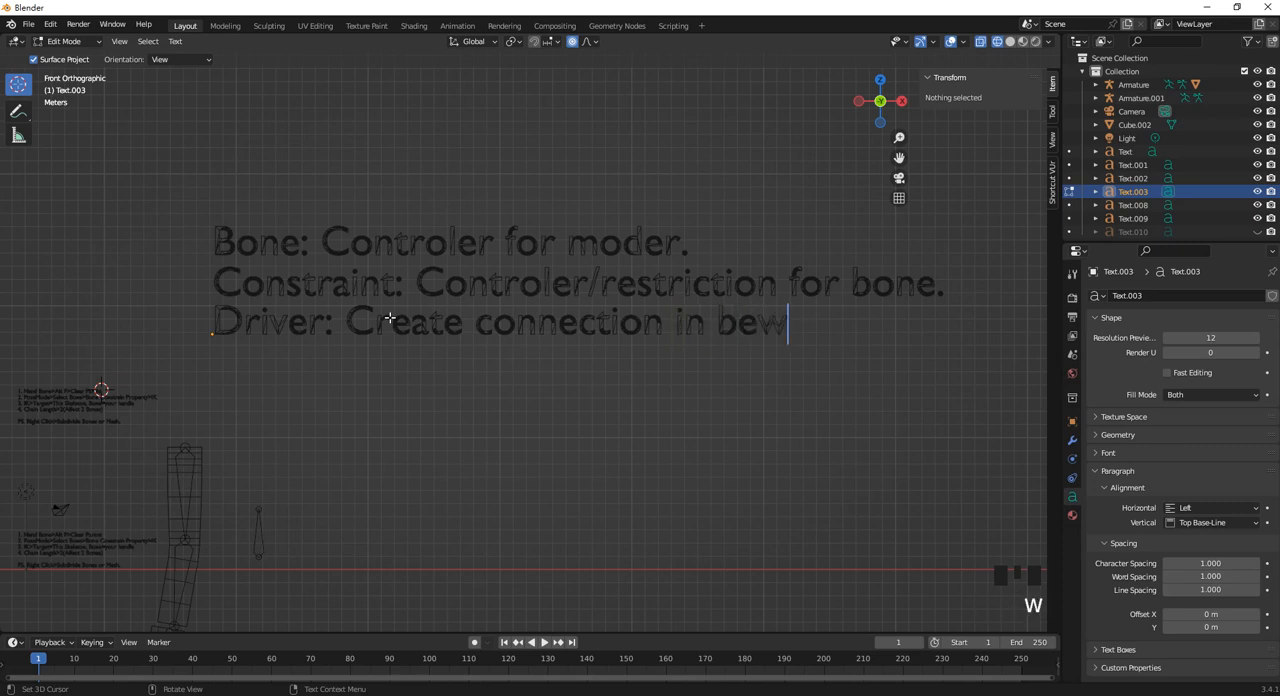
key("BackSpace")
type("r")
key("BackSpace")
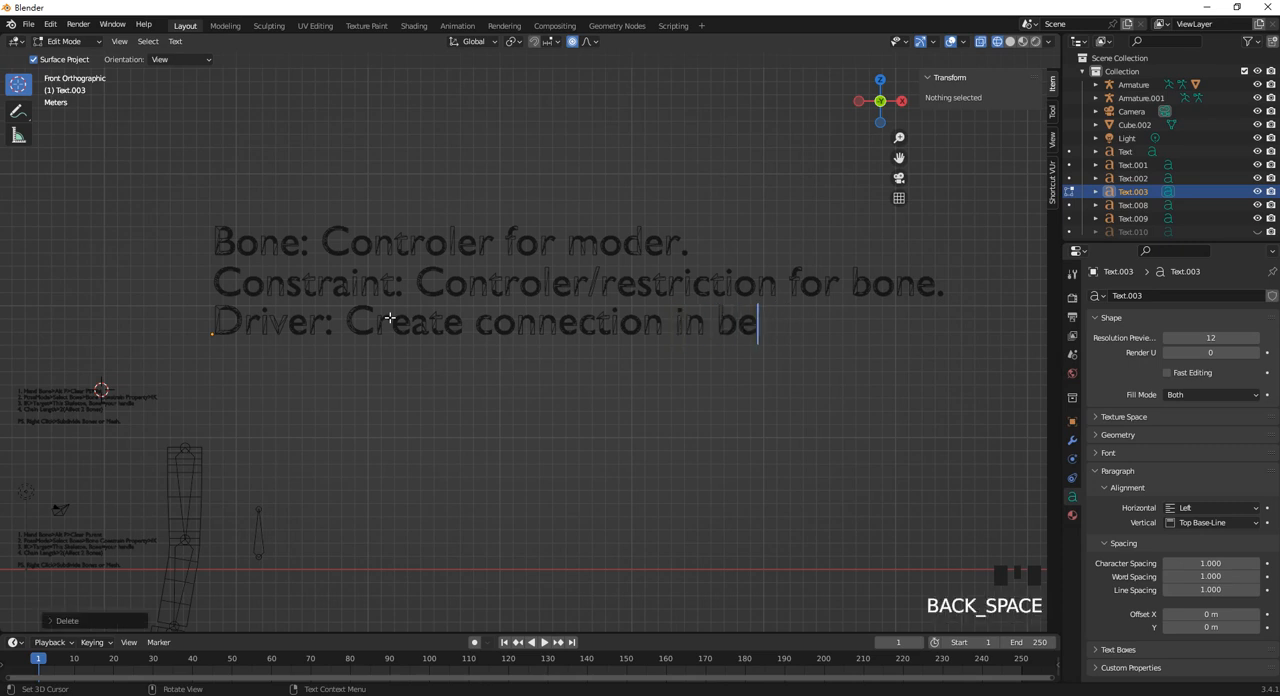
type("tween")
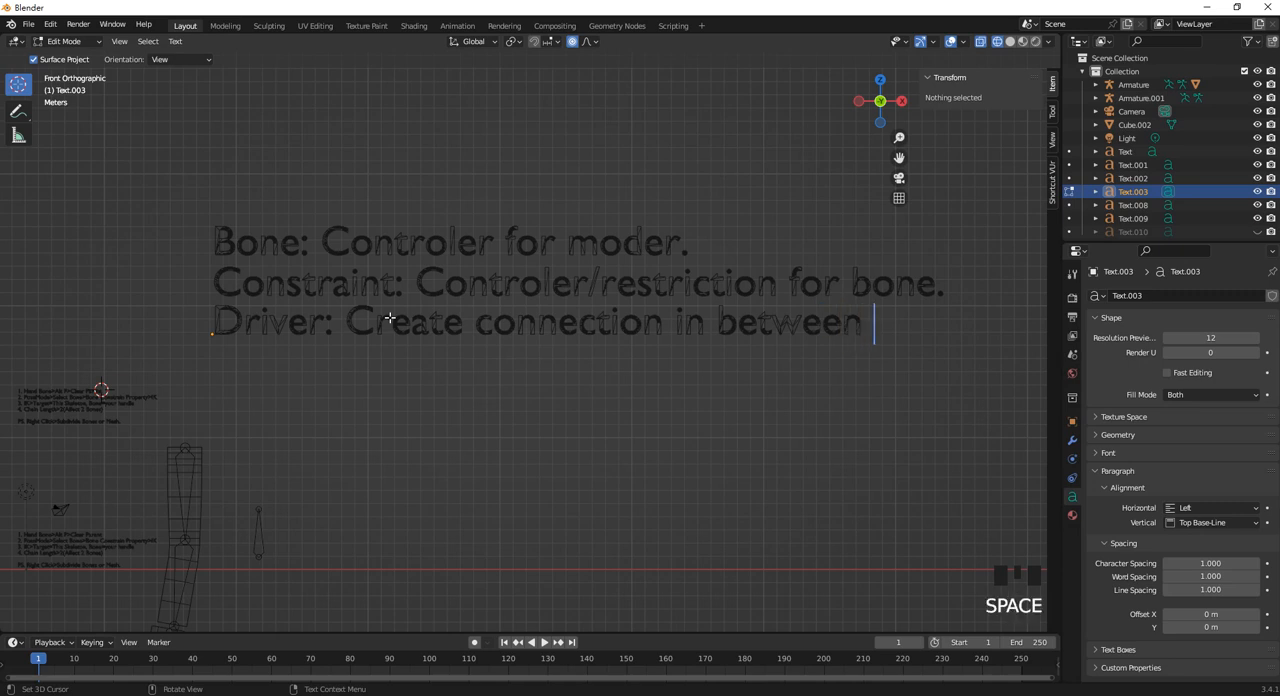
key("BackSpace")
type("differen")
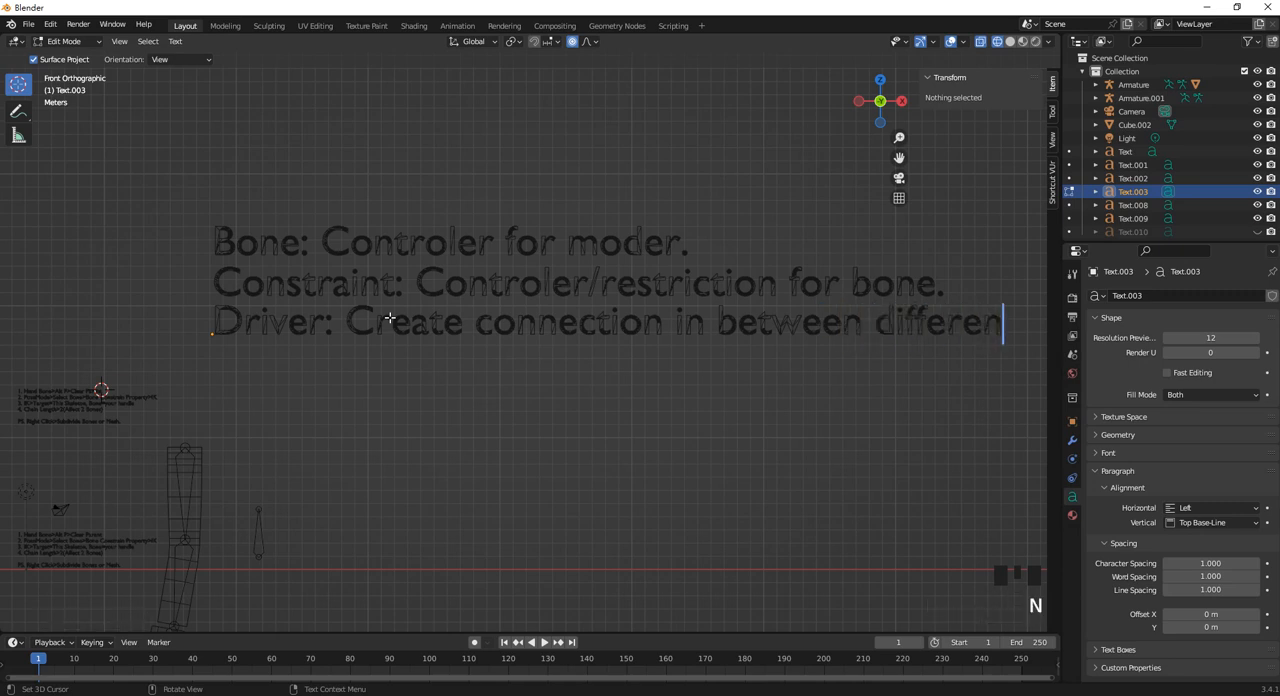
type("t systems.")
scroll(320, 257, "down", 4)
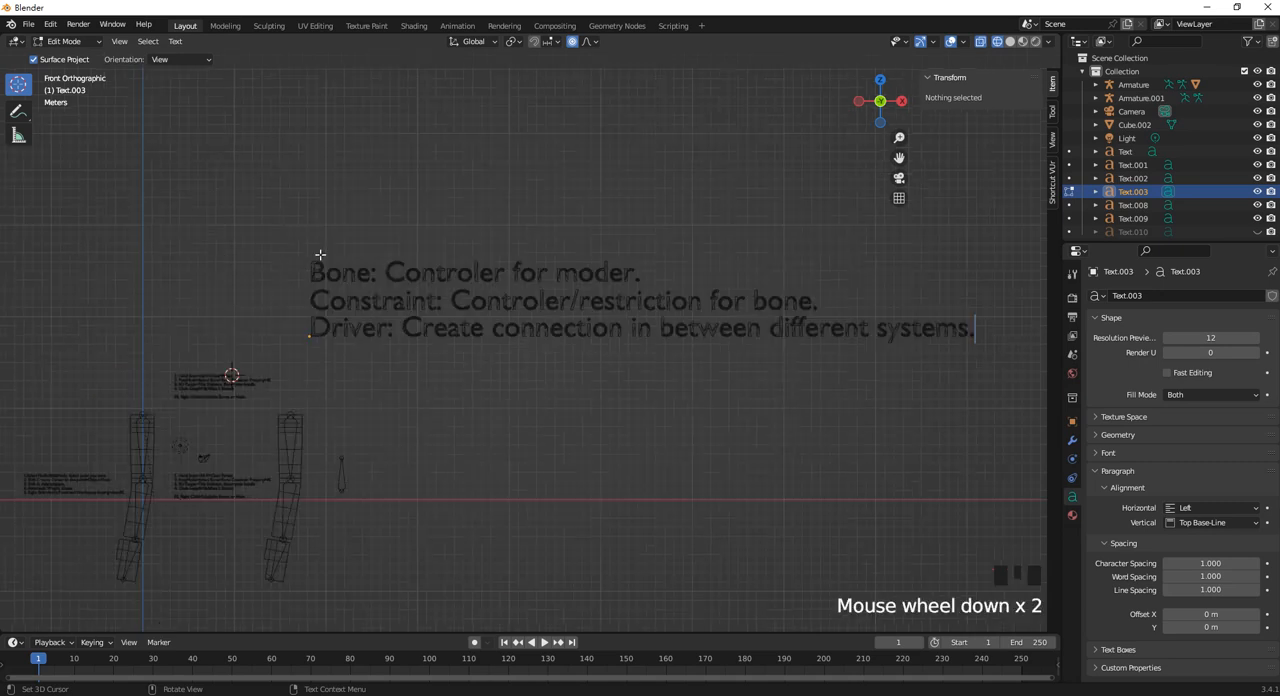
scroll(718, 391, "up", 2)
key("Tab")
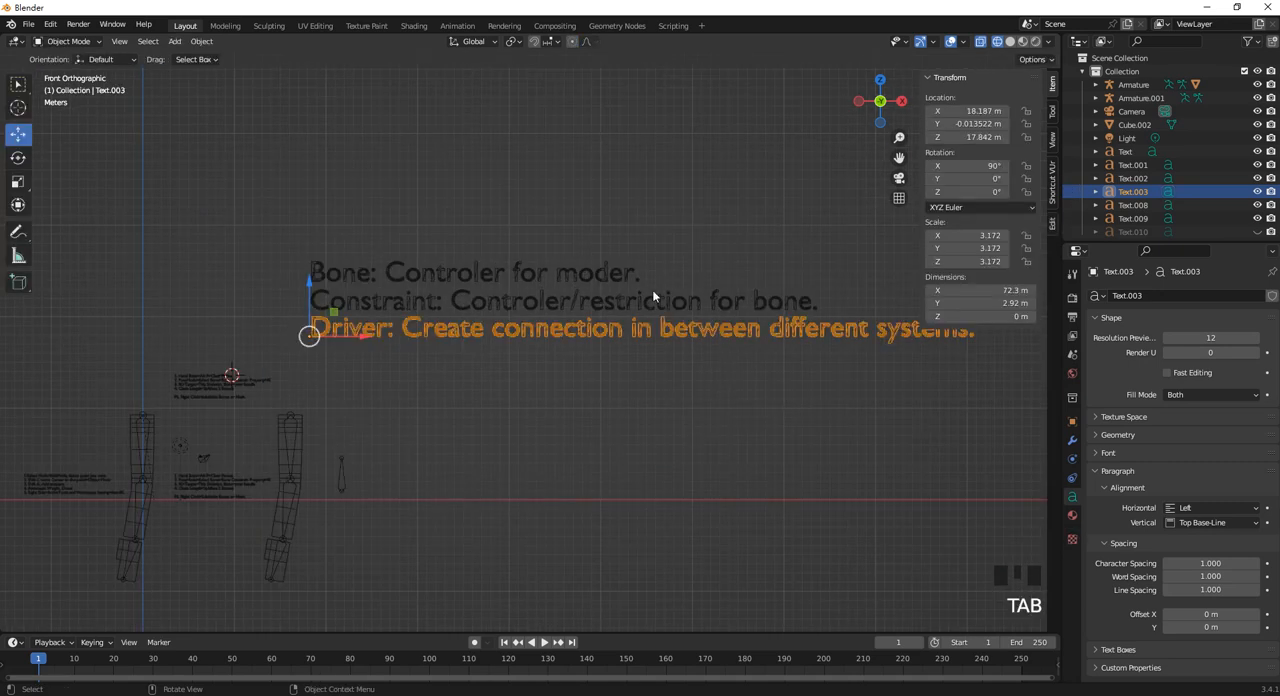
left_click(672, 257)
left_click_drag(607, 393, 546, 371)
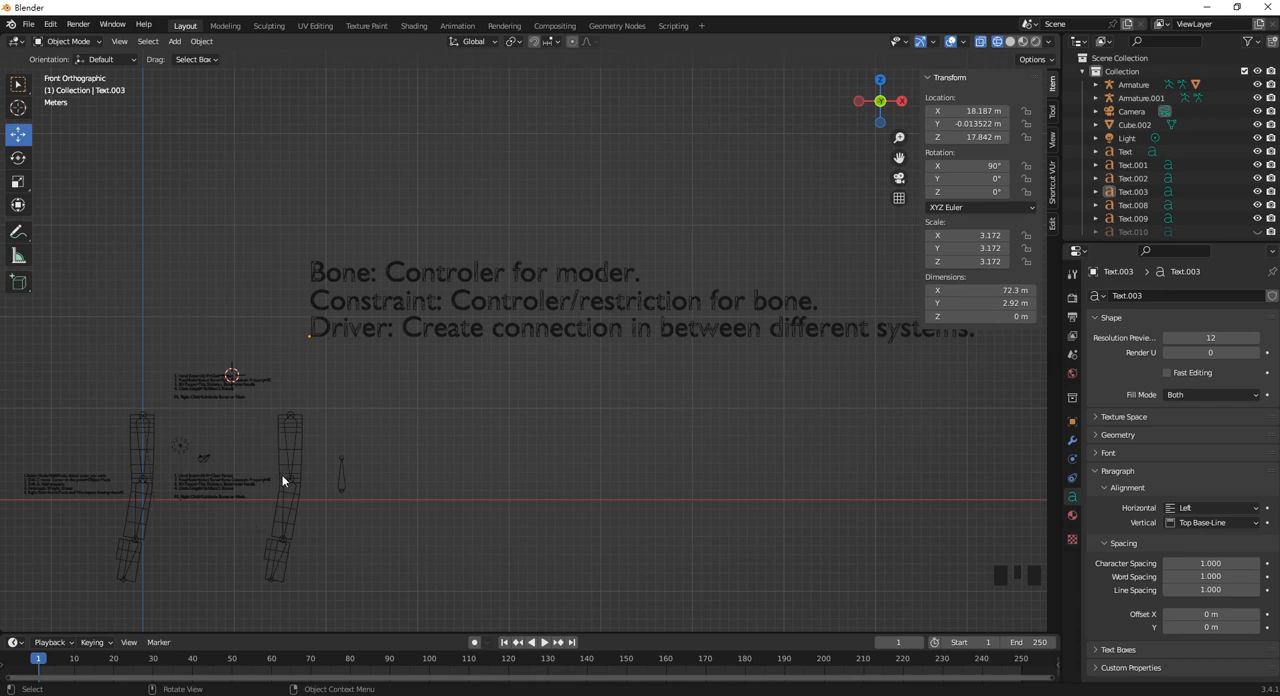
scroll(300, 460, "up", 2)
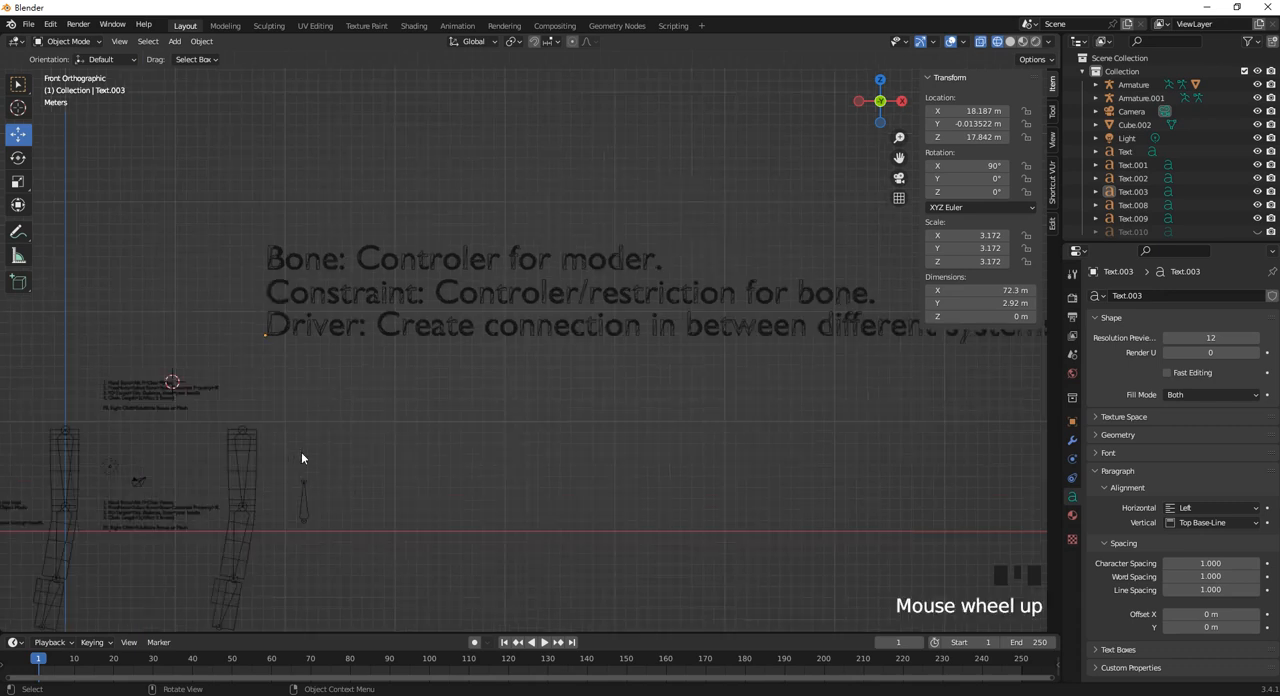
scroll(349, 427, "down", 1)
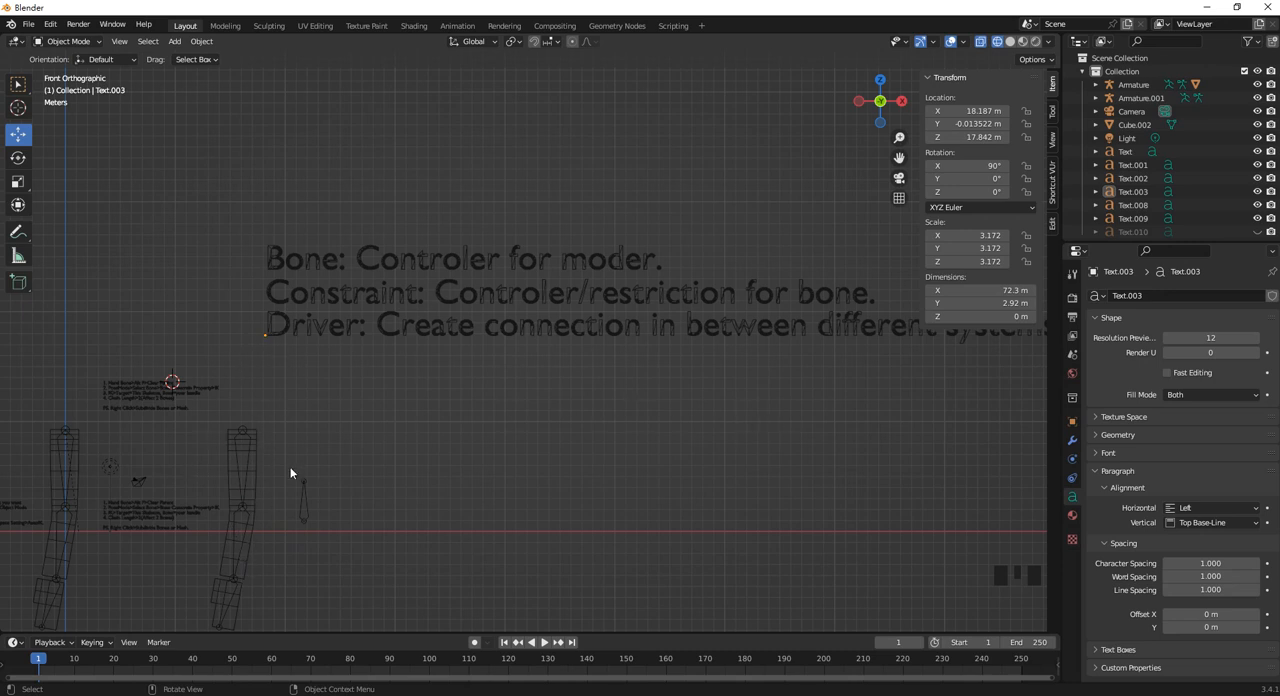
left_click(16, 41)
left_click(421, 467)
scroll(421, 472, "down", 1)
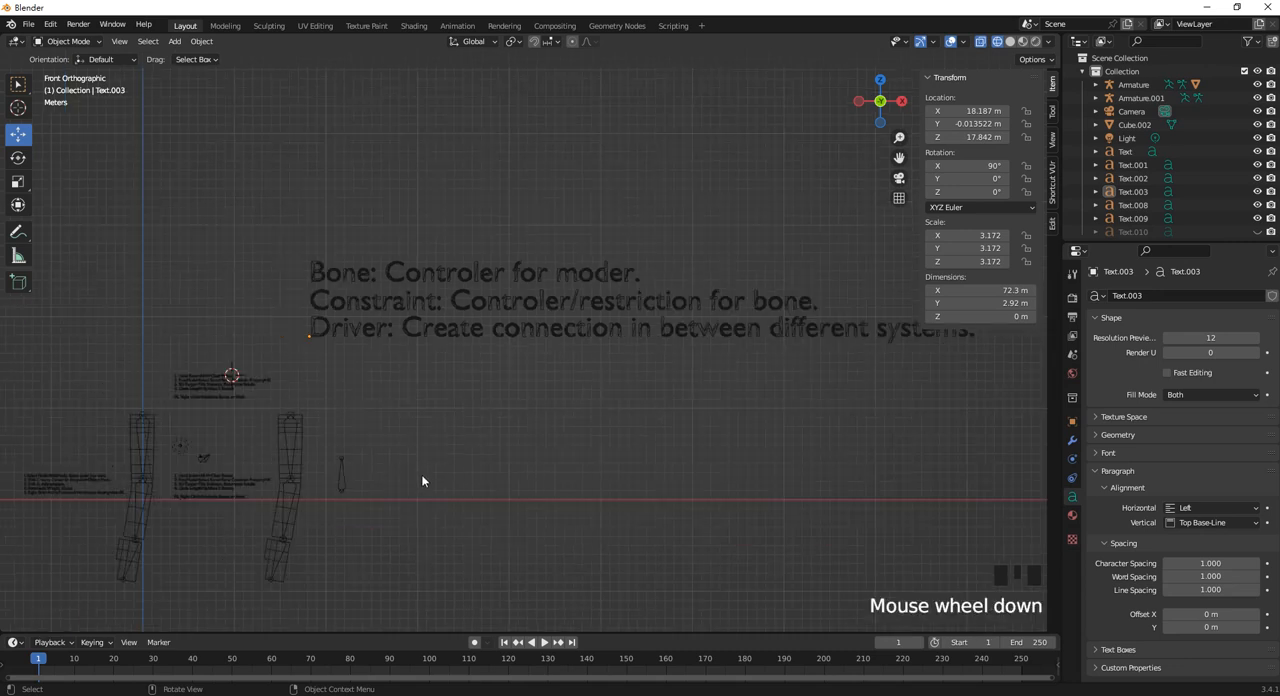
Scale the "Bone", "Constraint" and "Driver" texts together to roughly a third of their size and lower them closer to the second armature.
left_click_drag(538, 391, 442, 222)
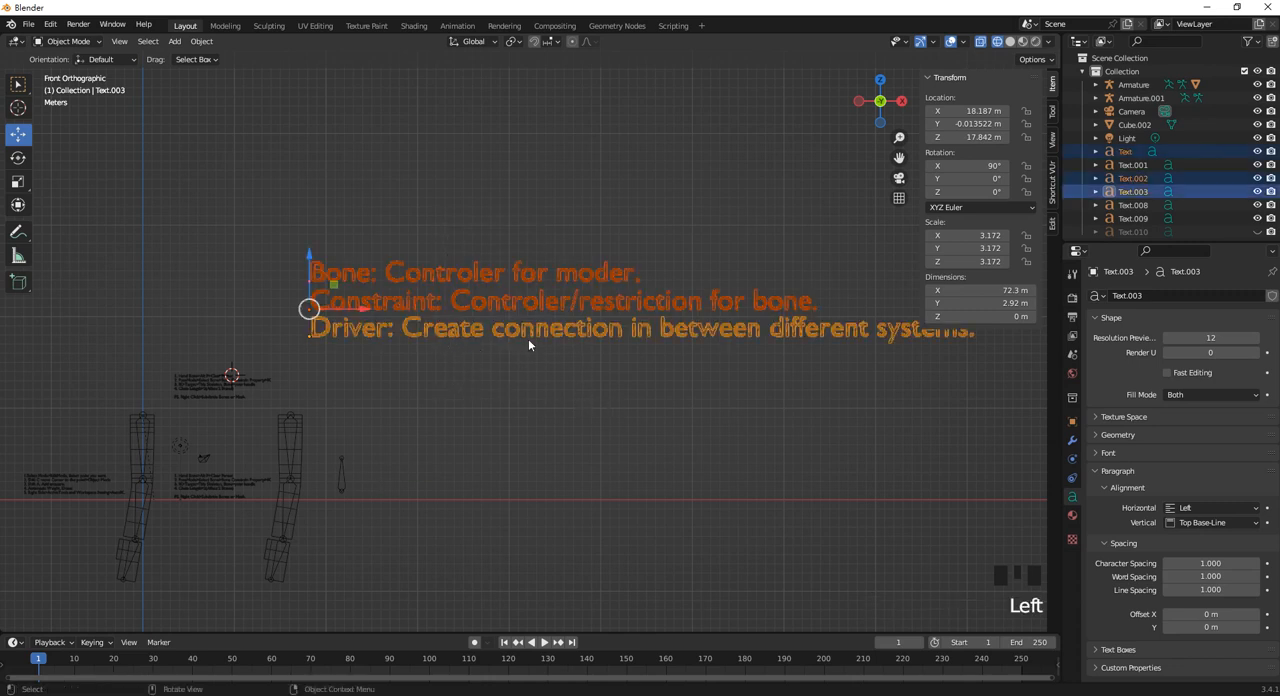
key("s")
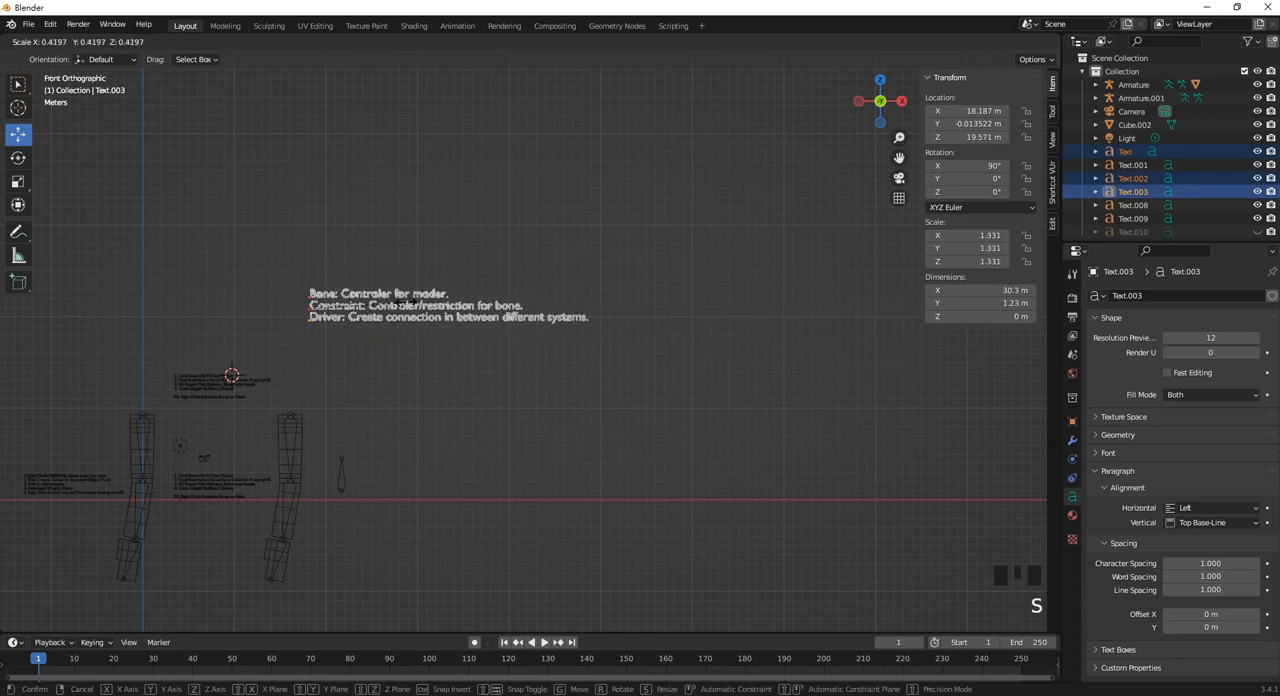
left_click(380, 300)
left_click_drag(309, 252, 309, 327)
left_click(325, 322)
scroll(414, 405, "up", 3)
Delete the duplicate instruction note beside the 3D cursor.
middle_click_drag(337, 399, 611, 279, "shift")
left_click_drag(346, 313, 323, 282)
key("Delete")
Select the second armature and clear the parent of its lowest (hand) bone in Edit Mode.
middle_click_drag(548, 362, 549, 314, "shift")
scroll(472, 350, "up", 3)
scroll(461, 340, "down", 1)
left_click(466, 291)
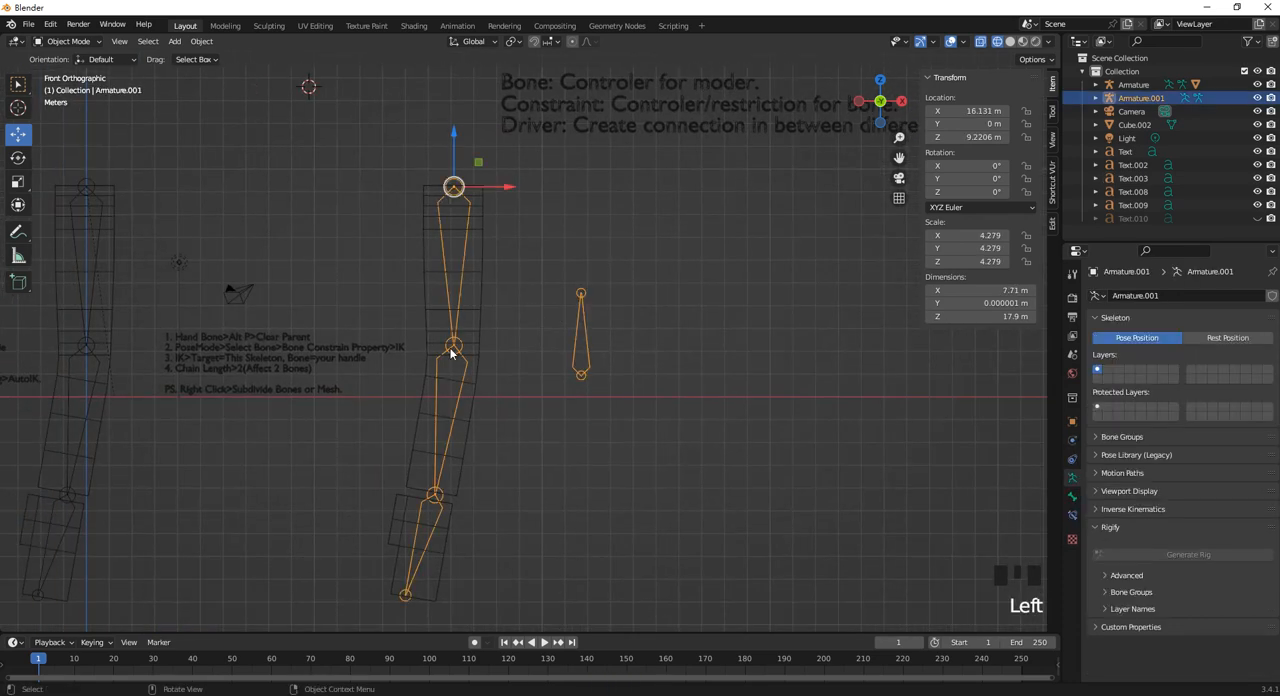
left_click(95, 44)
left_click(81, 89)
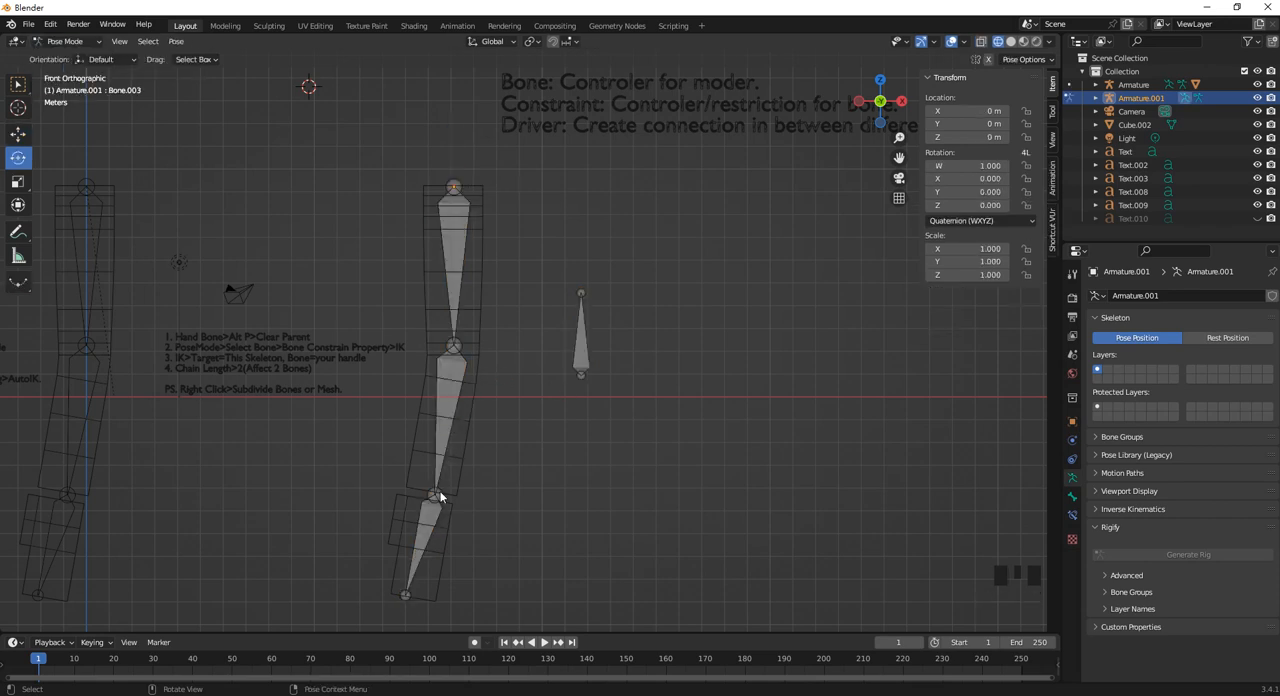
left_click(424, 533)
left_click(65, 41)
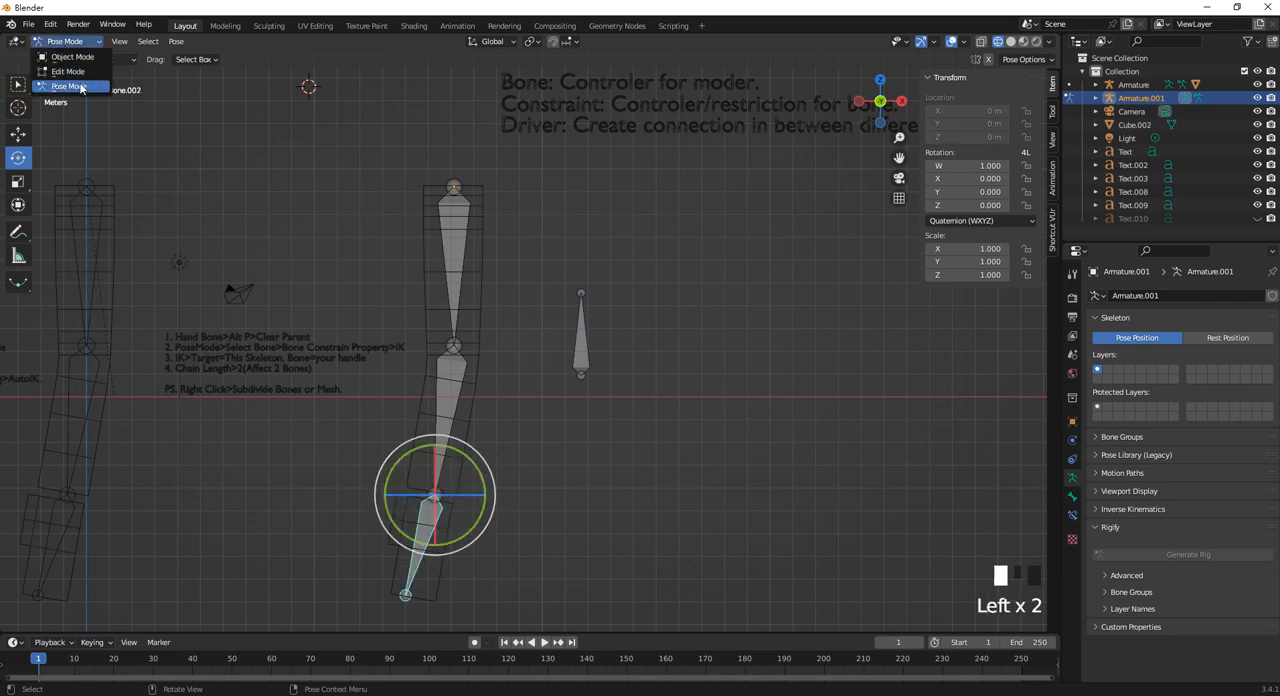
left_click(77, 73)
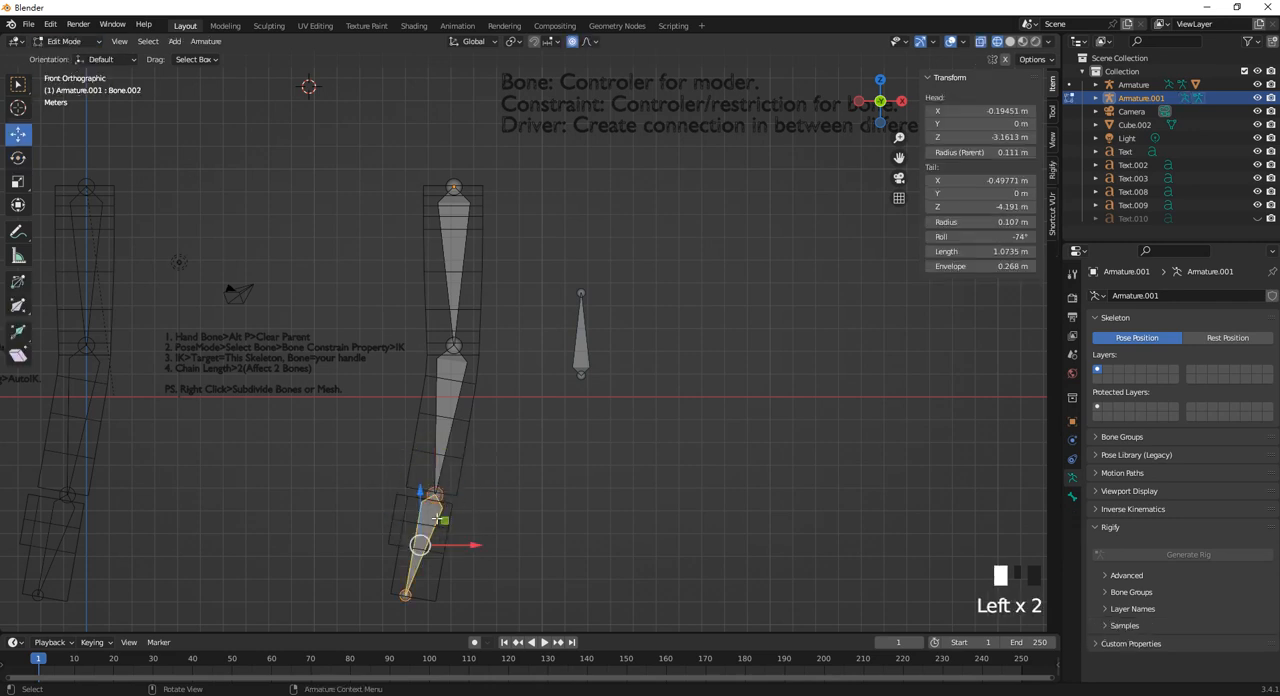
key("alt+p")
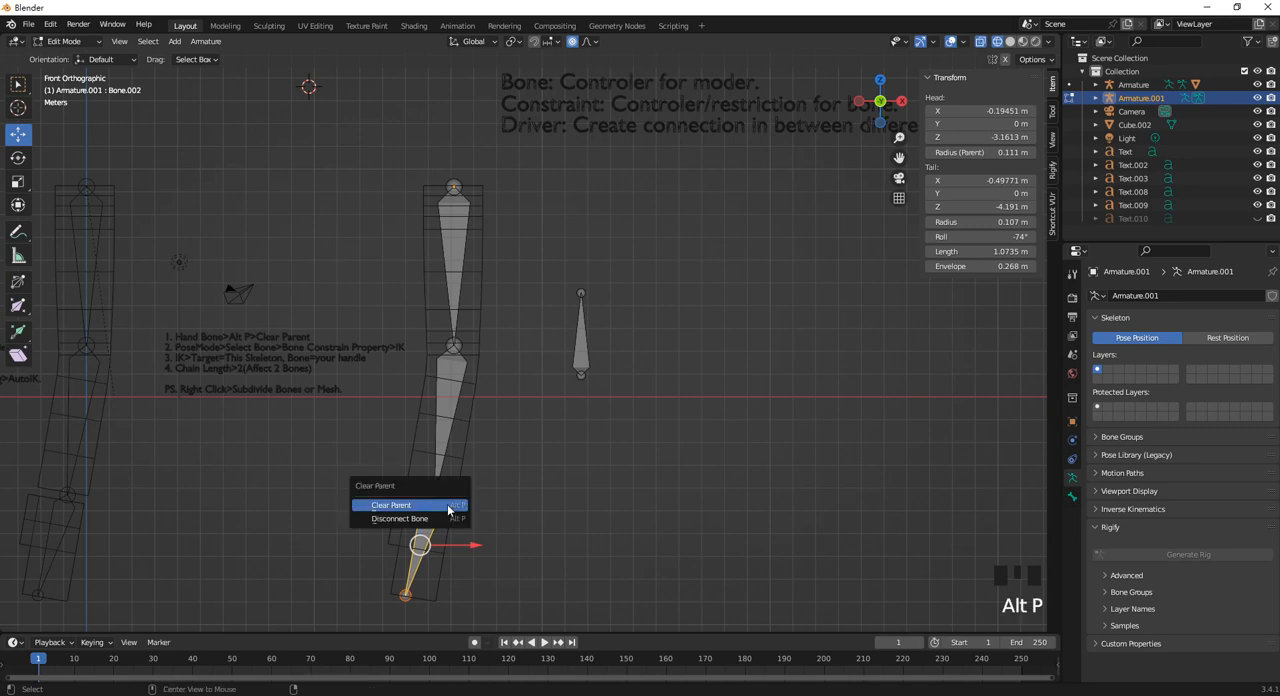
left_click(448, 510)
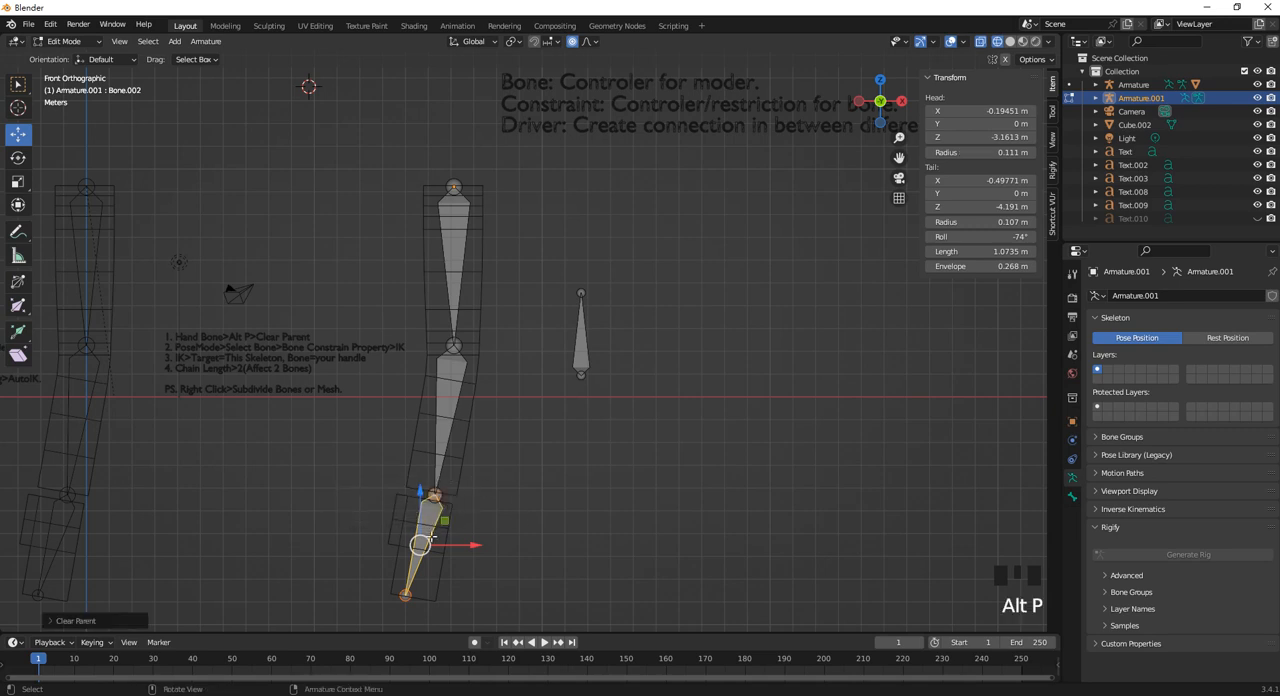
Try moving the unparented hand bone, and undo the move.
left_click_drag(420, 545, 406, 548)
left_click(406, 548)
key("ctrl+z")
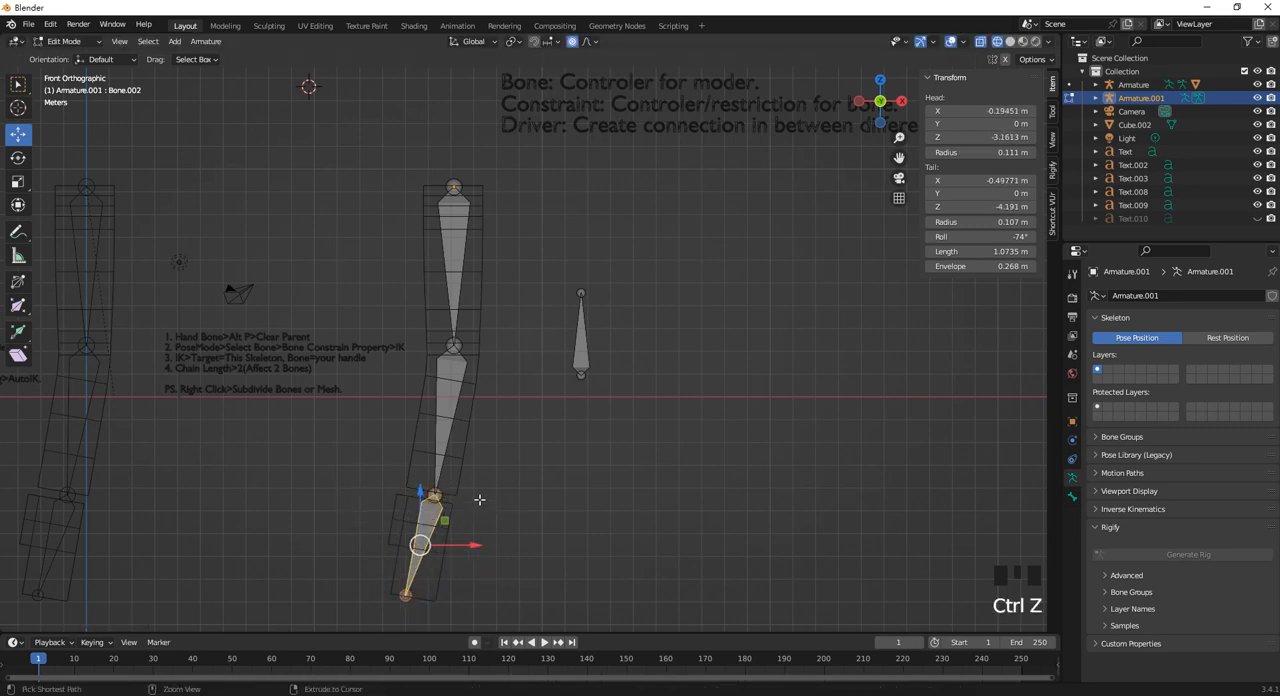
In Pose Mode, add an Inverse Kinematics constraint to the second armature's middle bone, Bone.001.
left_click(55, 44)
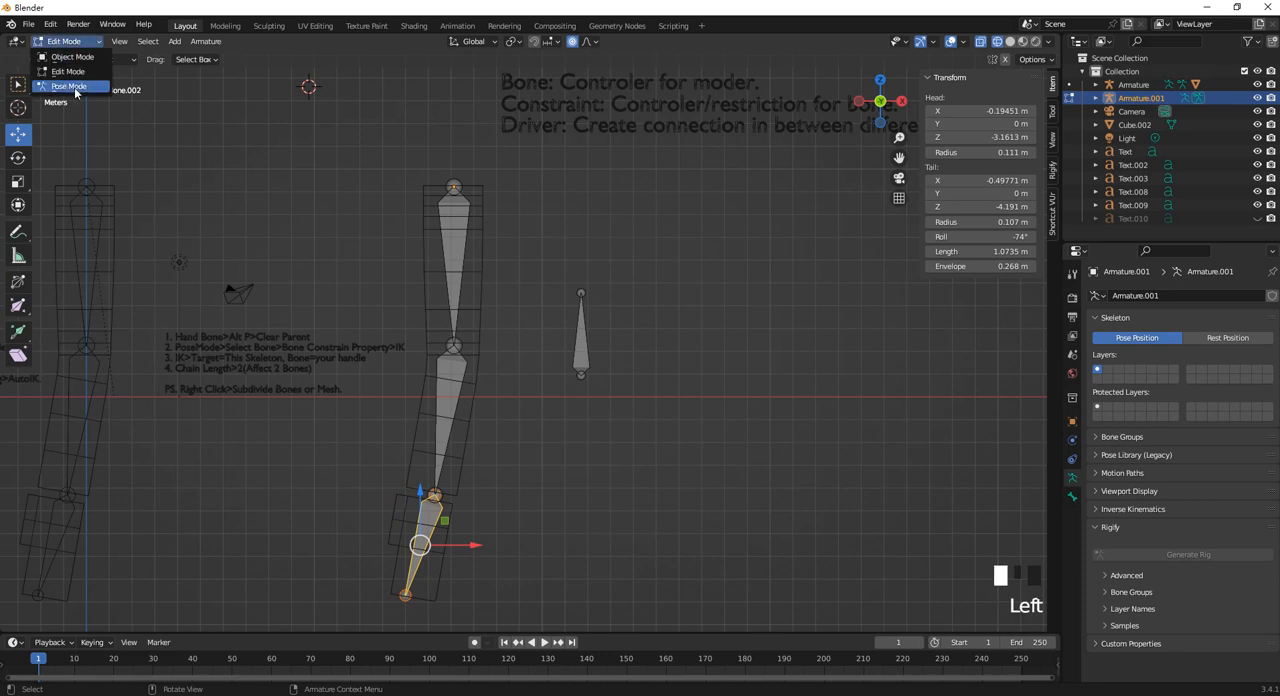
left_click(62, 90)
left_click(453, 393)
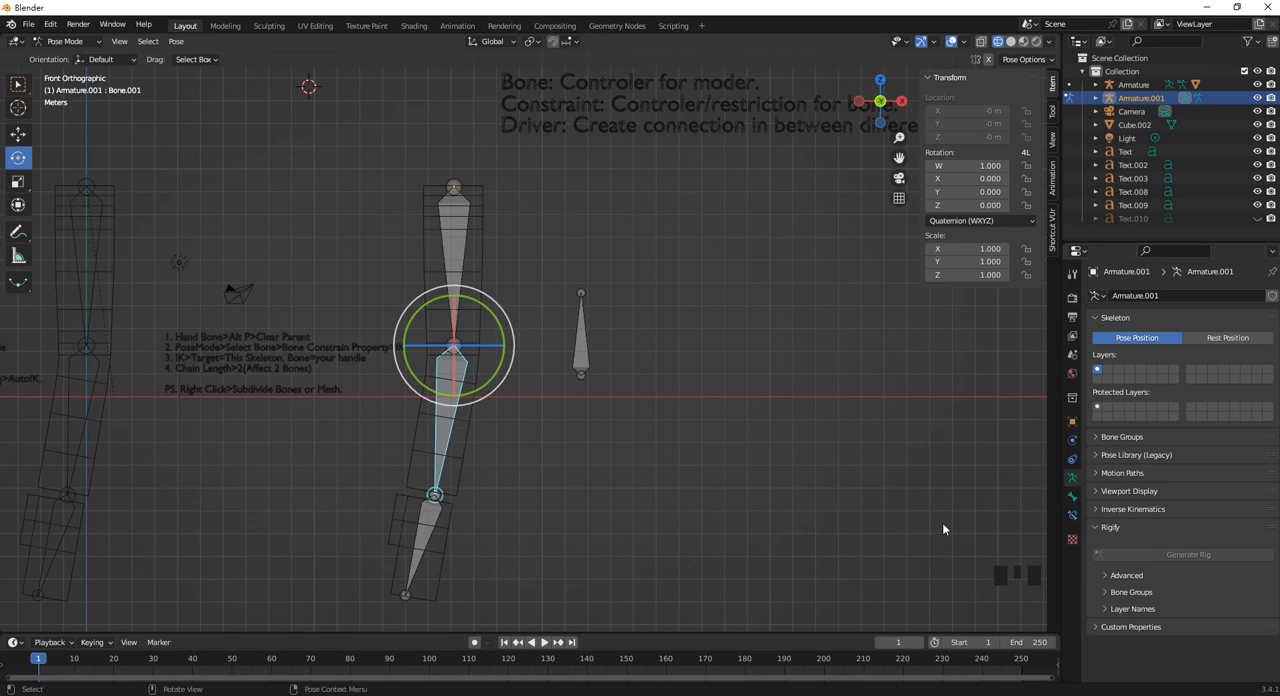
left_click(1073, 514)
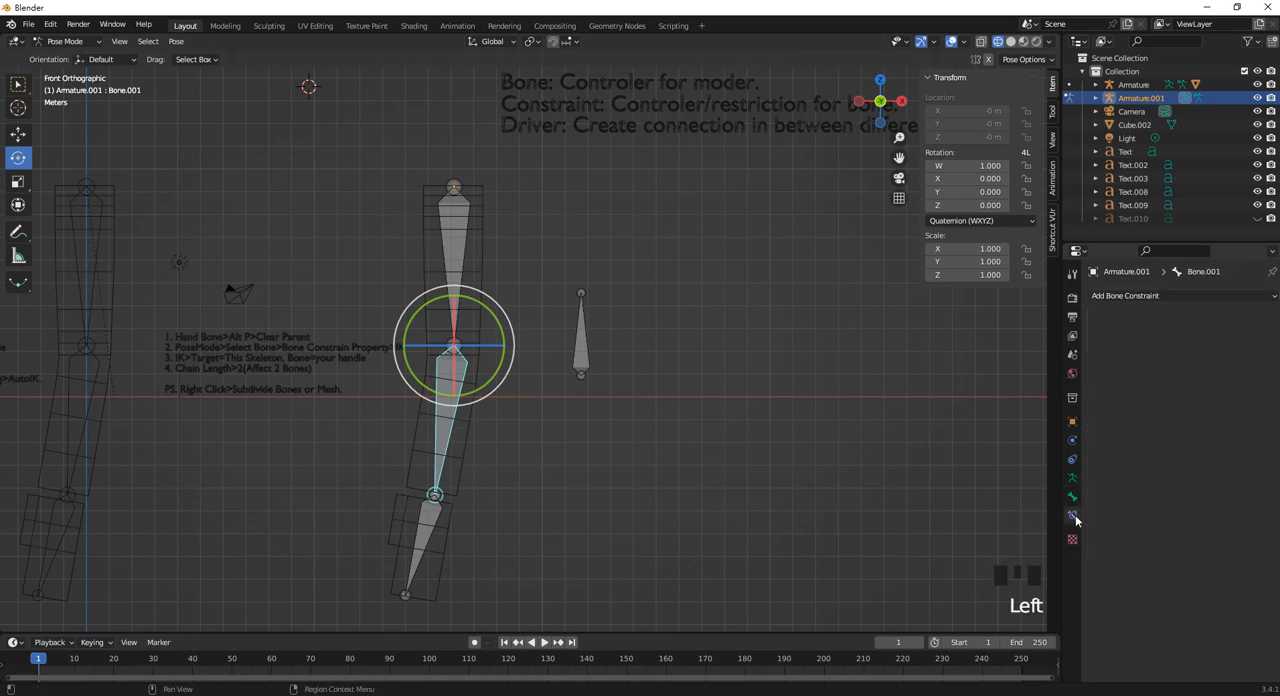
left_click(1155, 297)
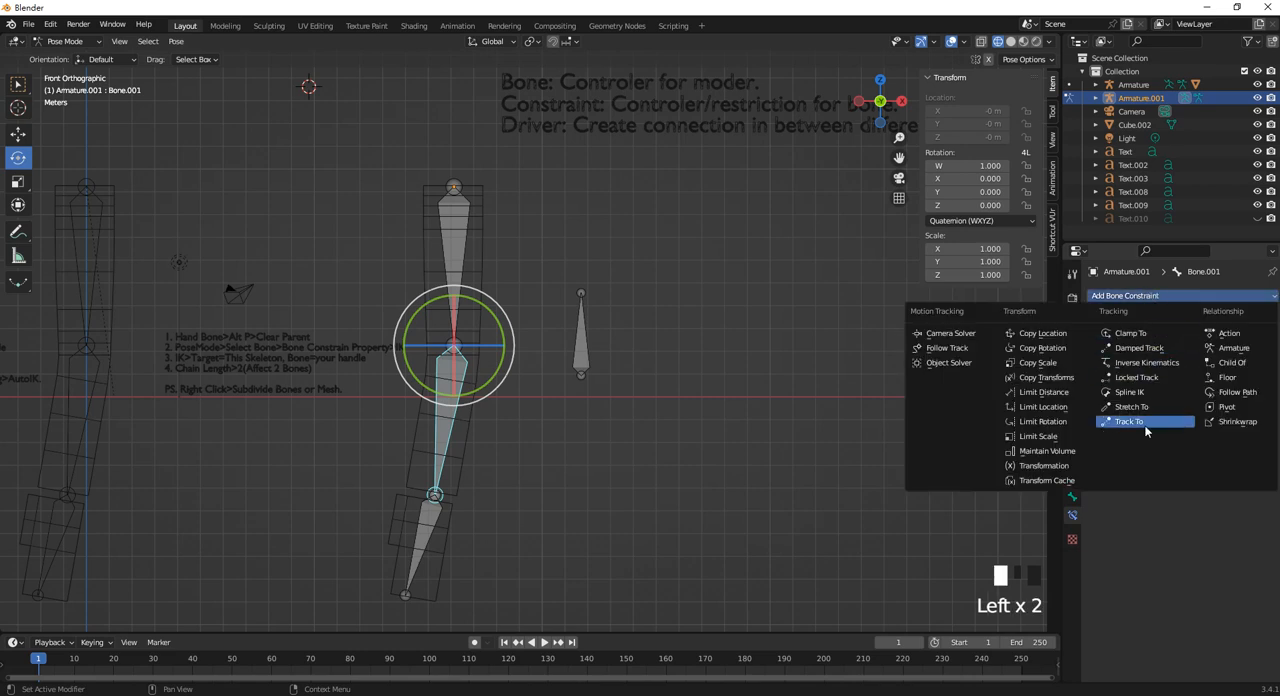
left_click(1154, 370)
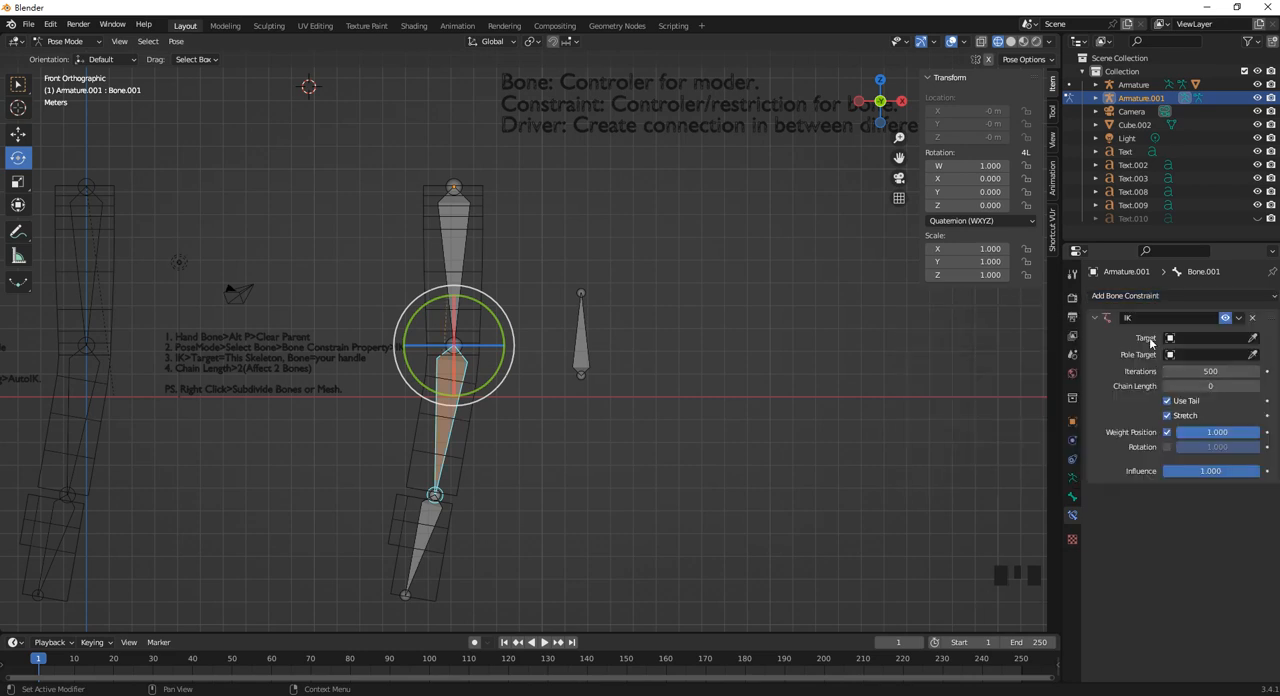
Set the IK constraint's target to Armature.001 with bone Bone.001, and its pole target to Armature.001.
left_click(1254, 338)
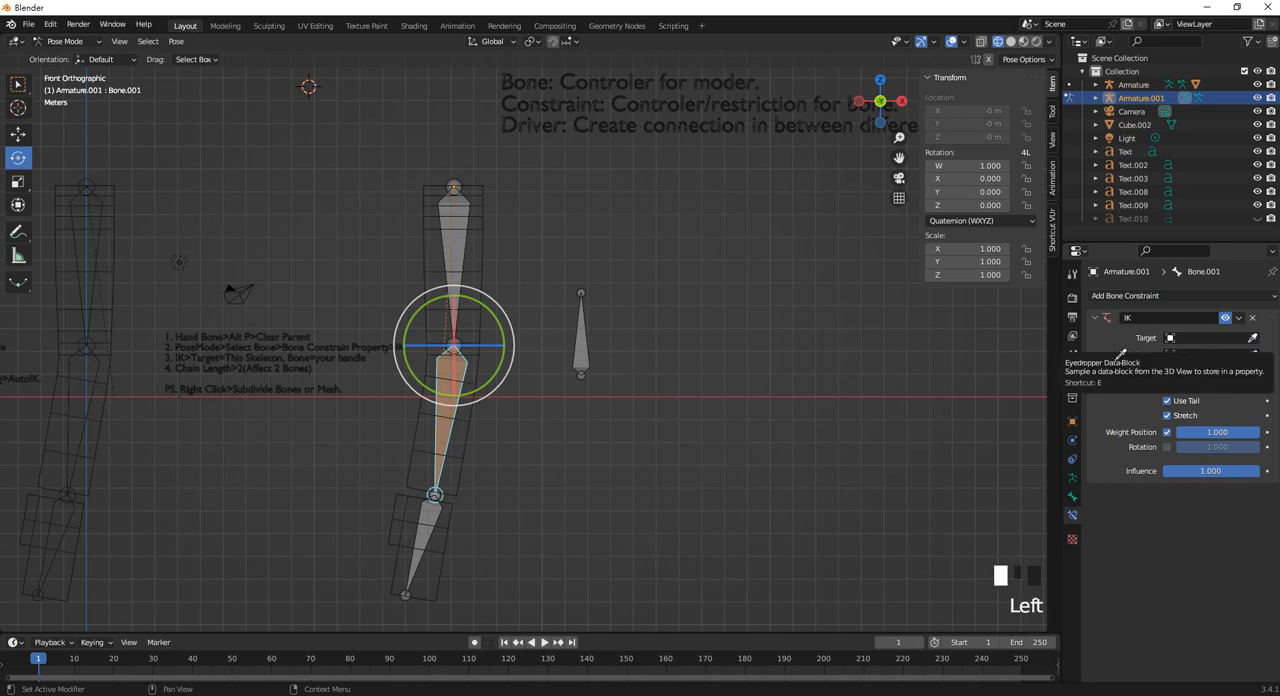
left_click(457, 250)
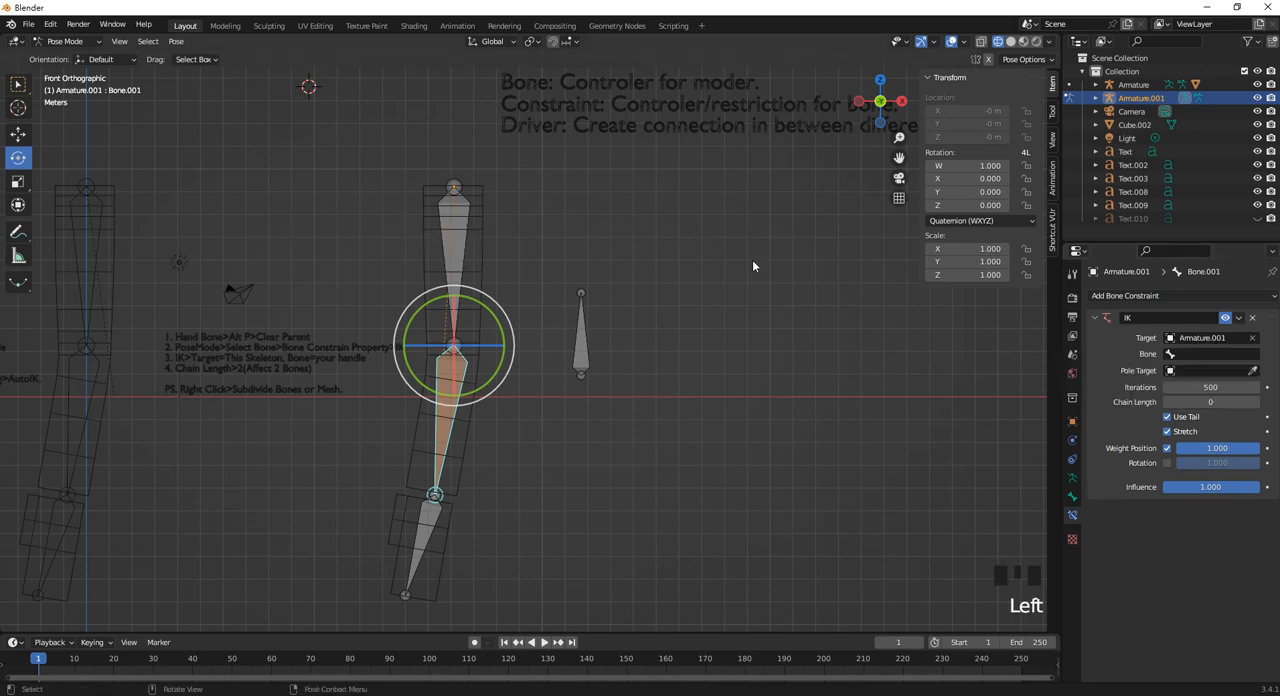
left_click(1191, 353)
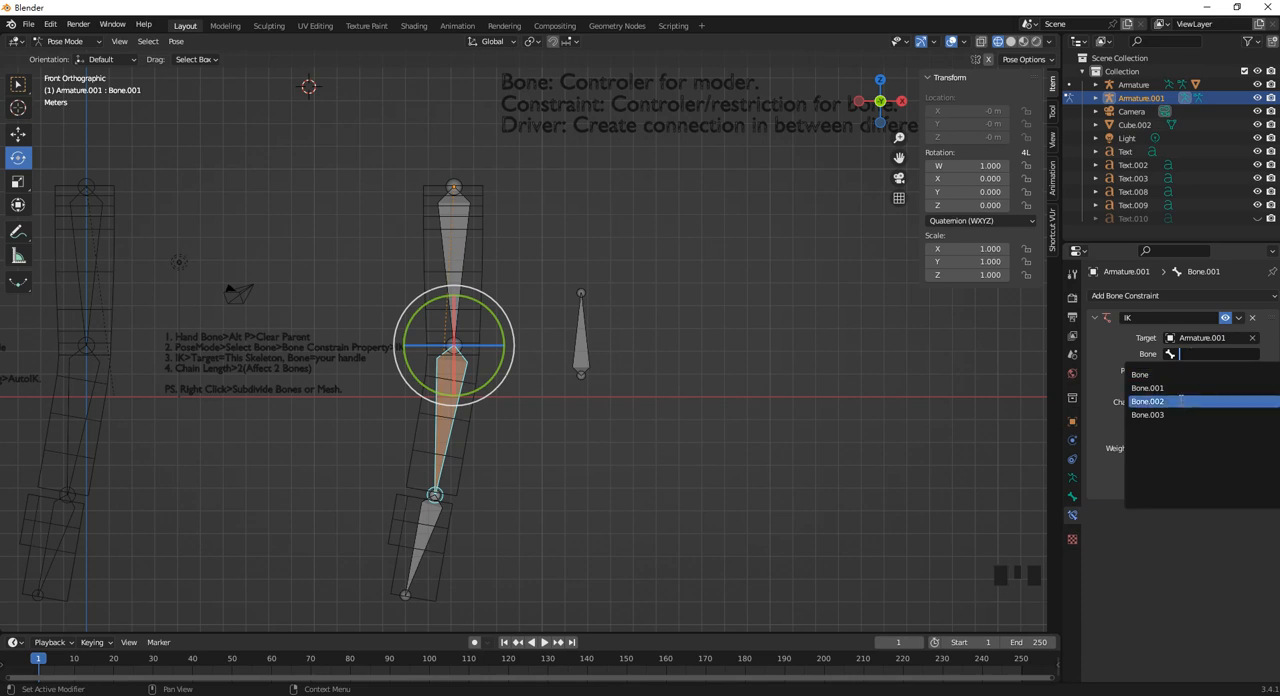
left_click(1181, 390)
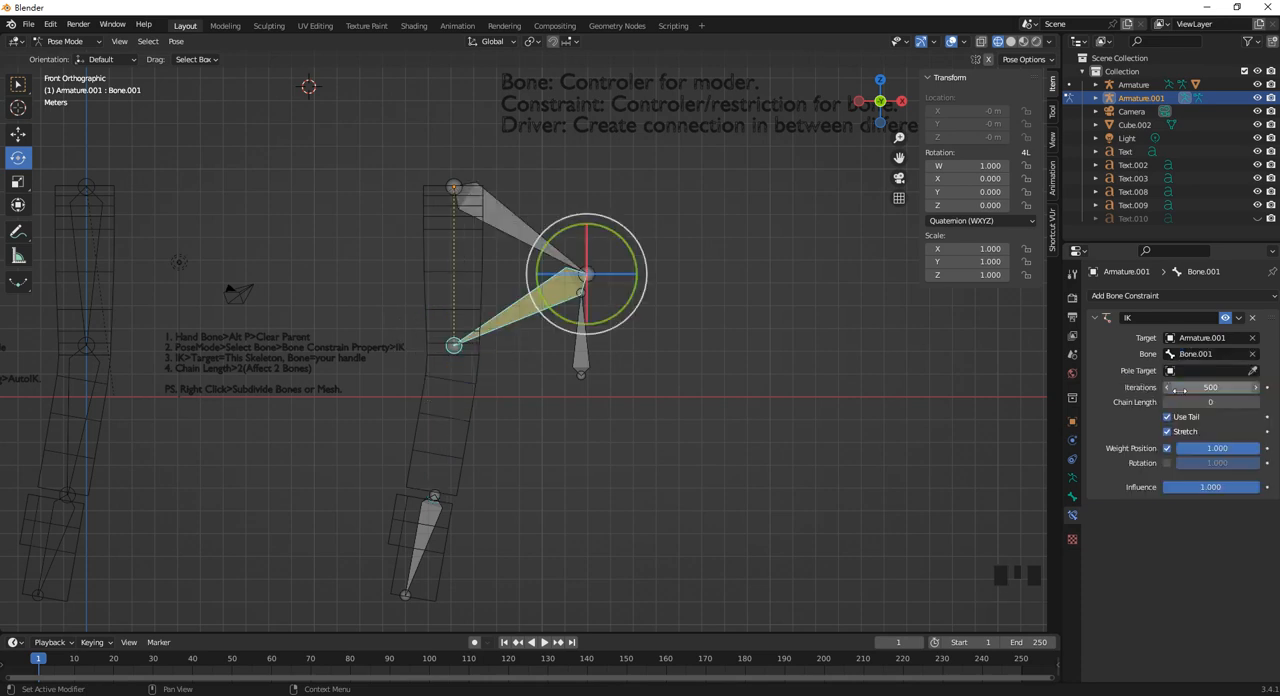
left_click(1253, 371)
left_click(585, 354)
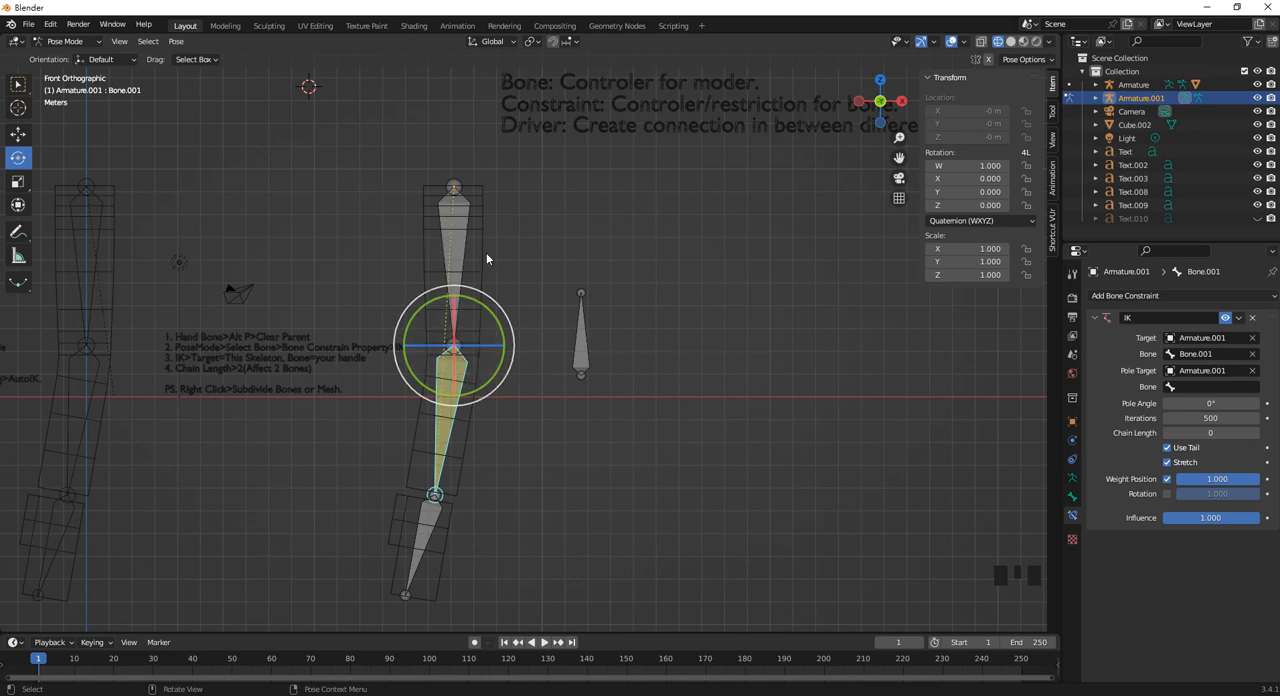
Try moving the second armature's hand bone, Bone.002, slightly upward to test the IK constraint, and undo the move.
left_click(577, 360)
left_click(429, 523)
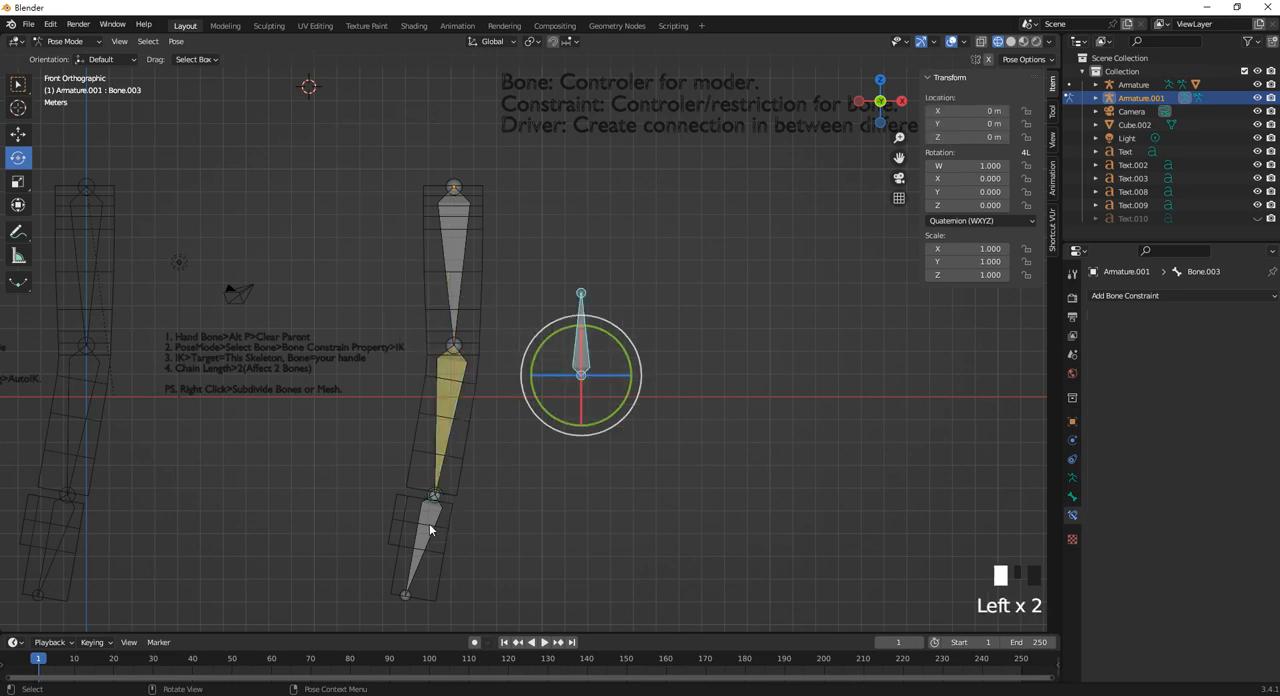
left_click(17, 133)
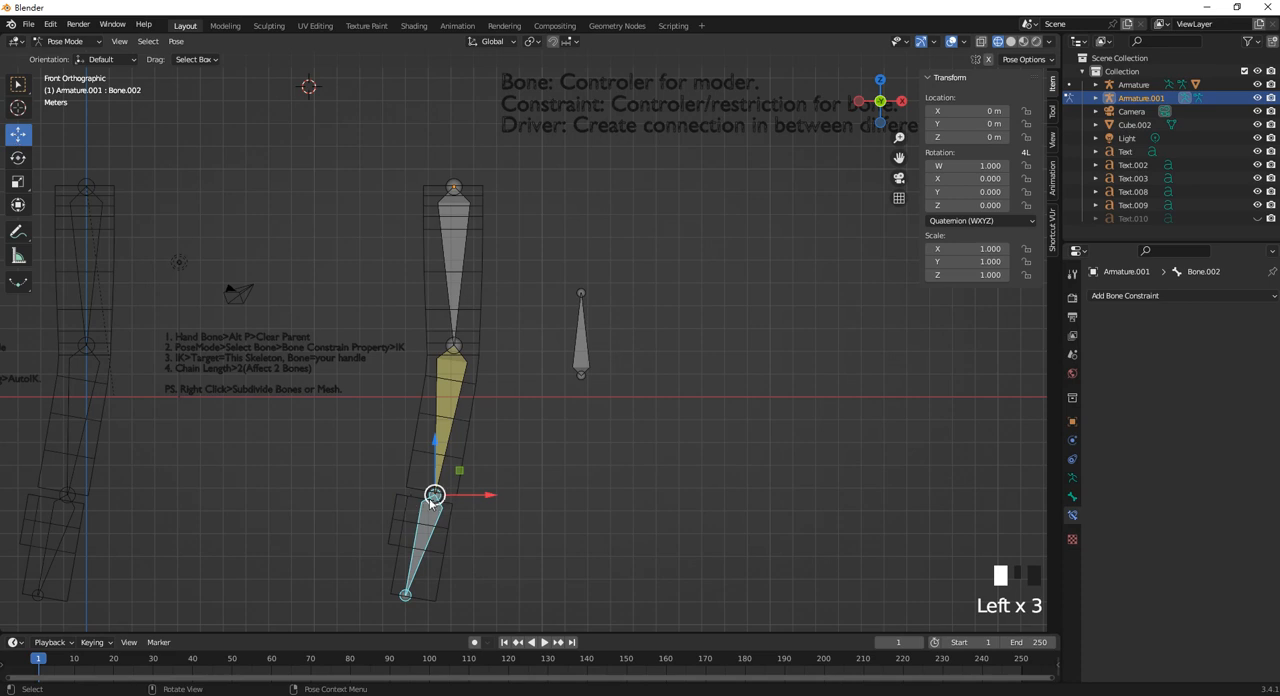
left_click_drag(432, 497, 430, 470)
key("ctrl+z")
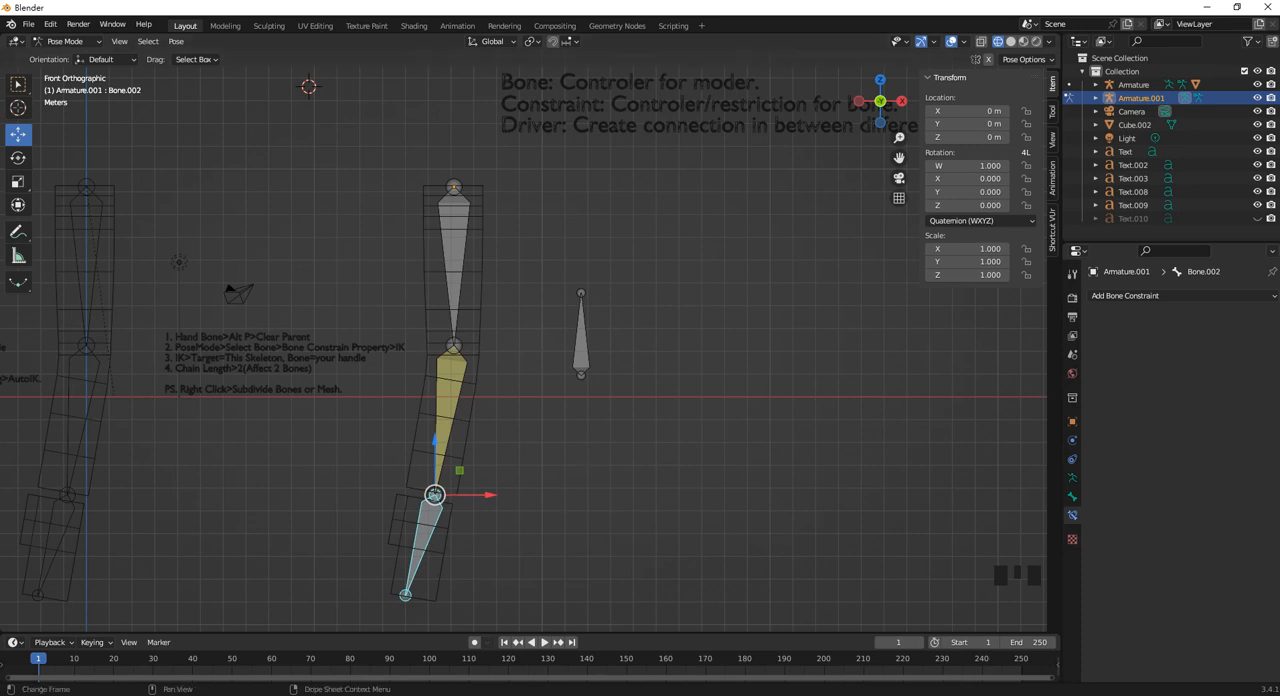
left_click(503, 645)
left_click(973, 401)
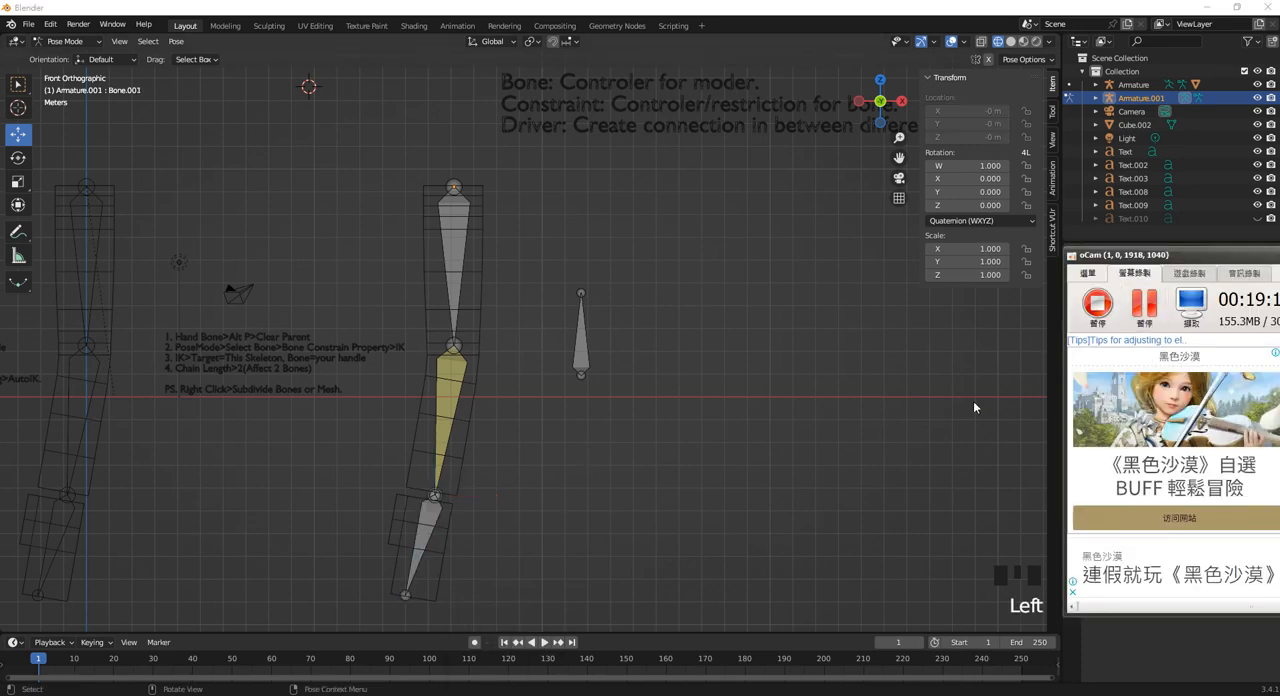
left_click(797, 446)
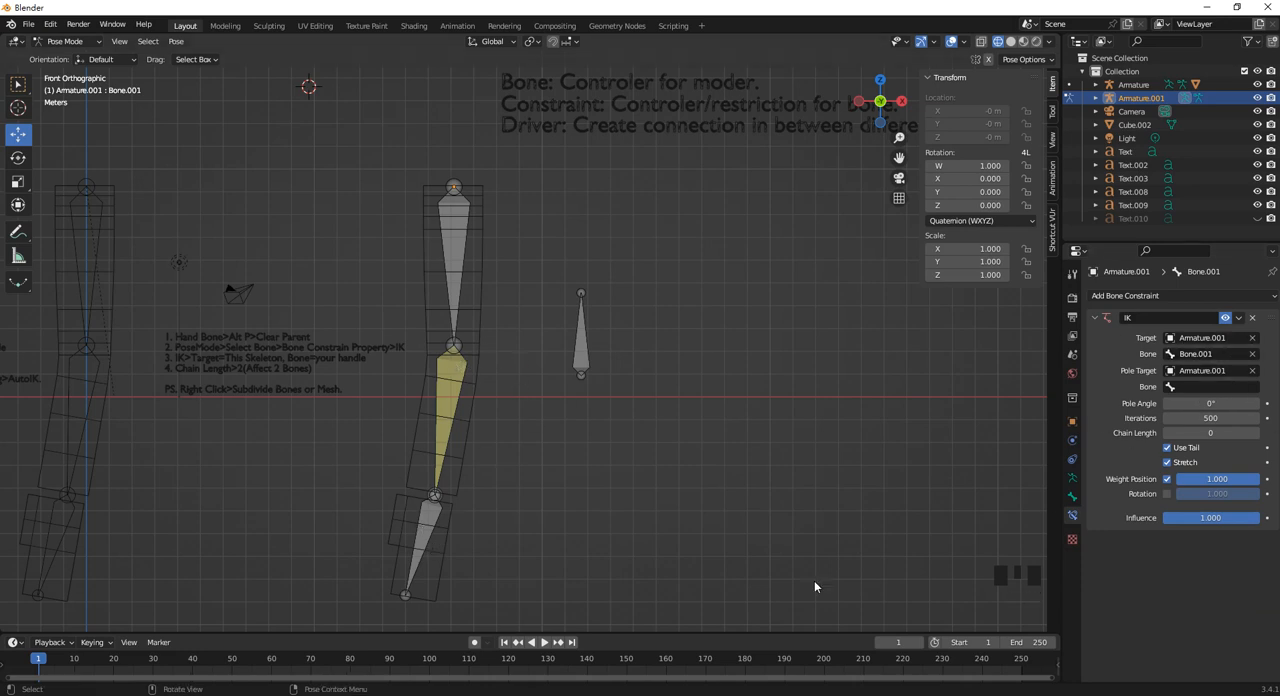
Try raising the hand bone of Armature.001 once more, and undo the move.
left_click(428, 540)
left_click_drag(428, 540, 420, 462)
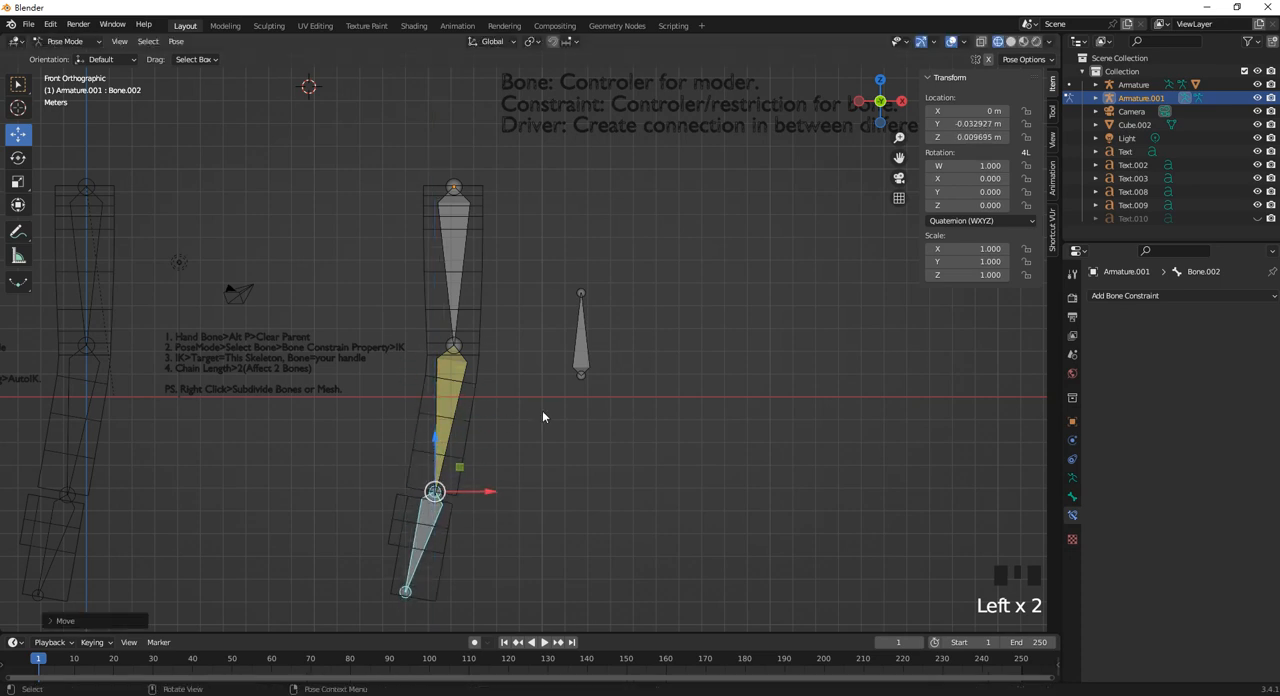
key("ctrl+z")
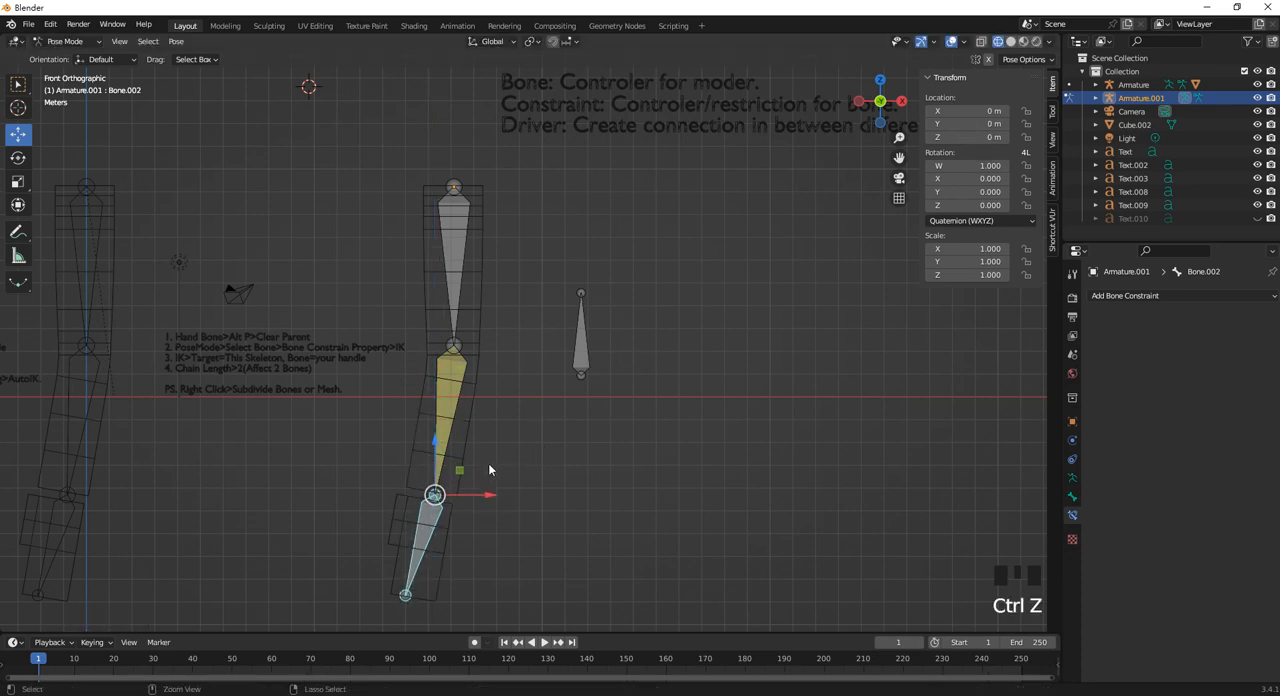
Try Bone.003 as the target bone of Bone.001's IK constraint, test it by moving the hand bone, and undo the move.
left_click(455, 401)
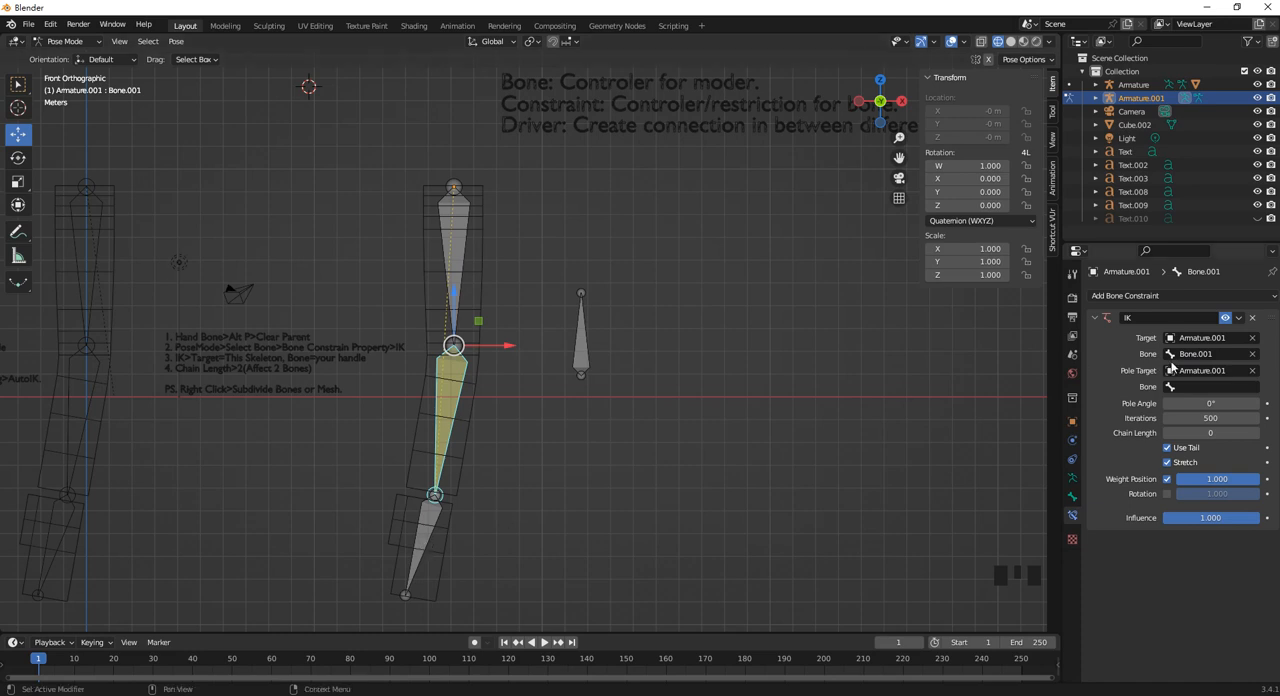
left_click(1200, 354)
left_click(425, 540)
left_click_drag(425, 540, 511, 497)
key("ctrl+z")
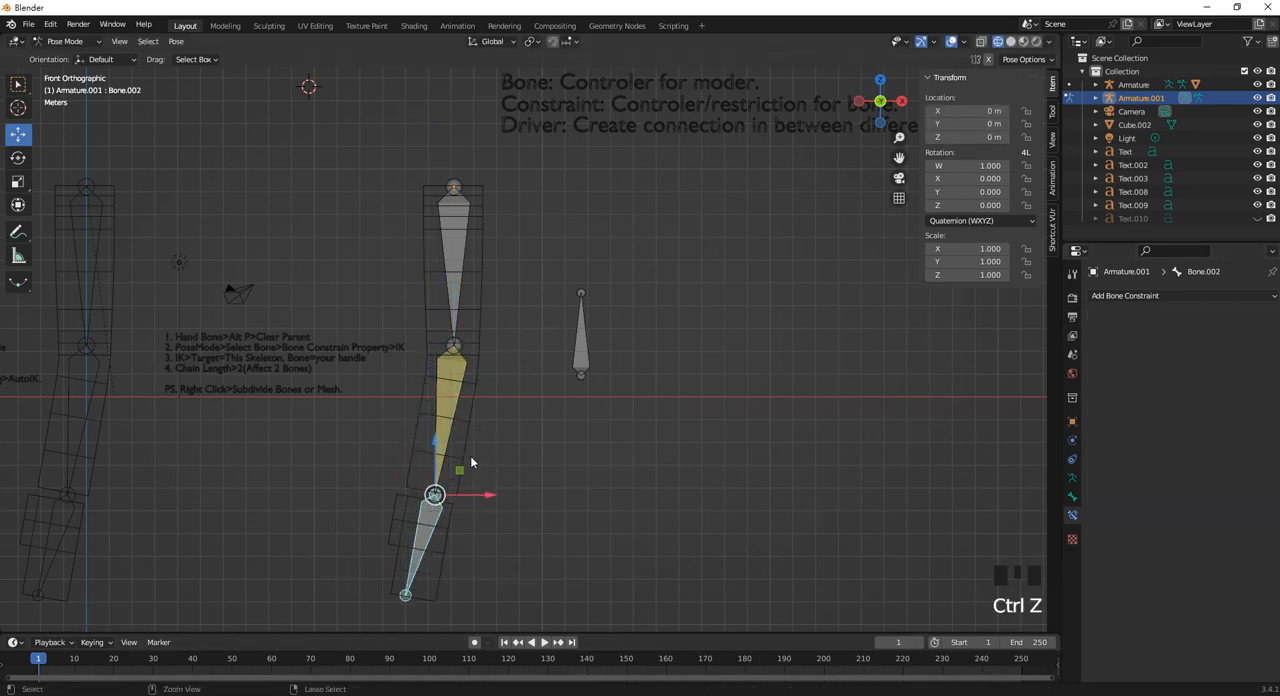
On Bone.001's IK constraint, set the pole target bone to Bone.003 and the target bone to Bone.002.
left_click(457, 400)
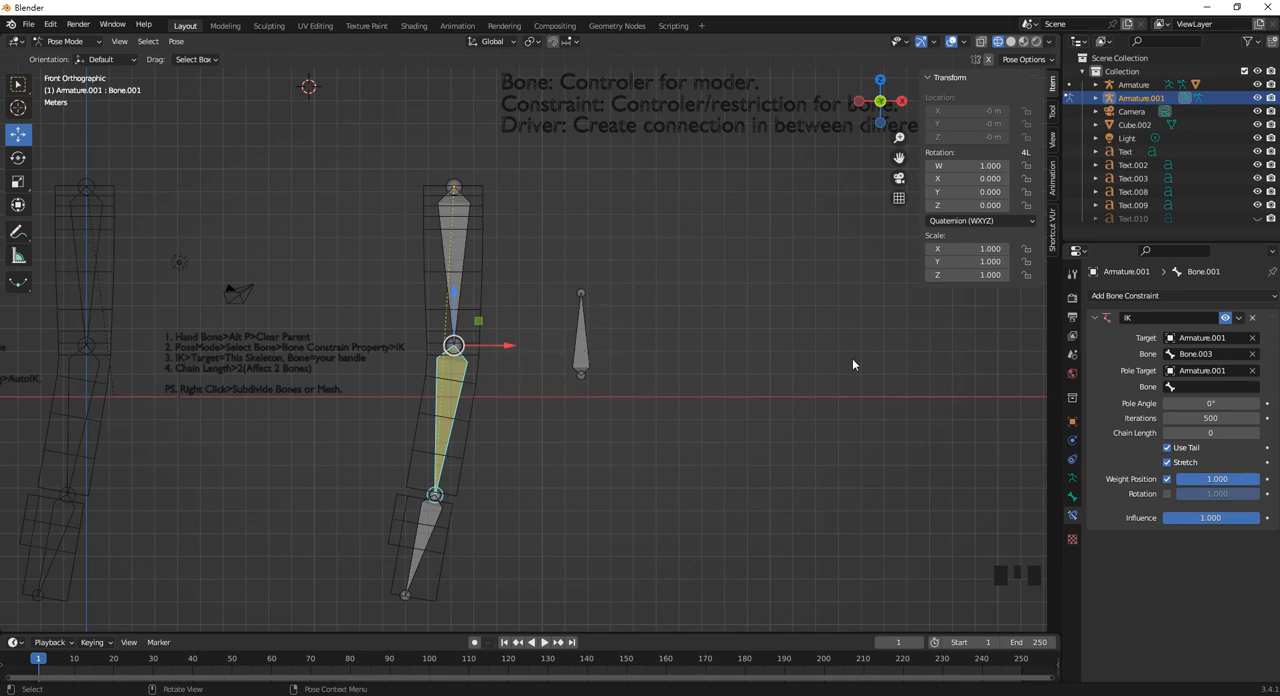
left_click(1193, 386)
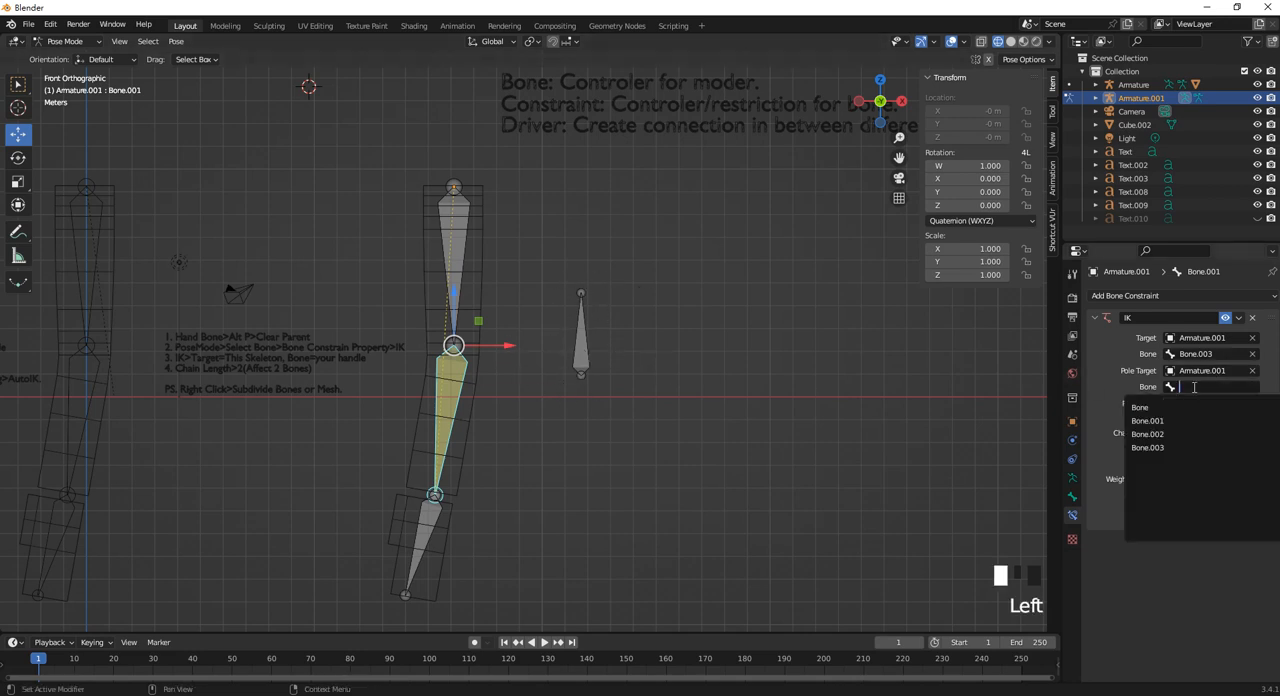
left_click(1158, 447)
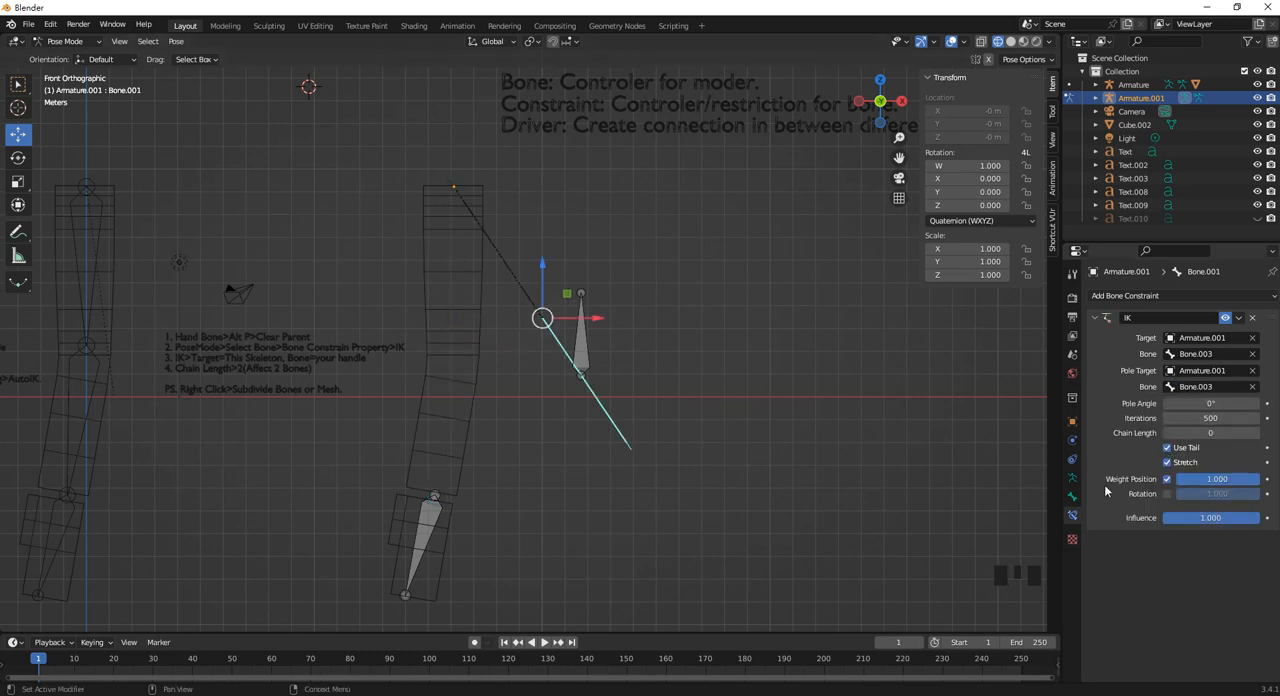
left_click(1219, 354)
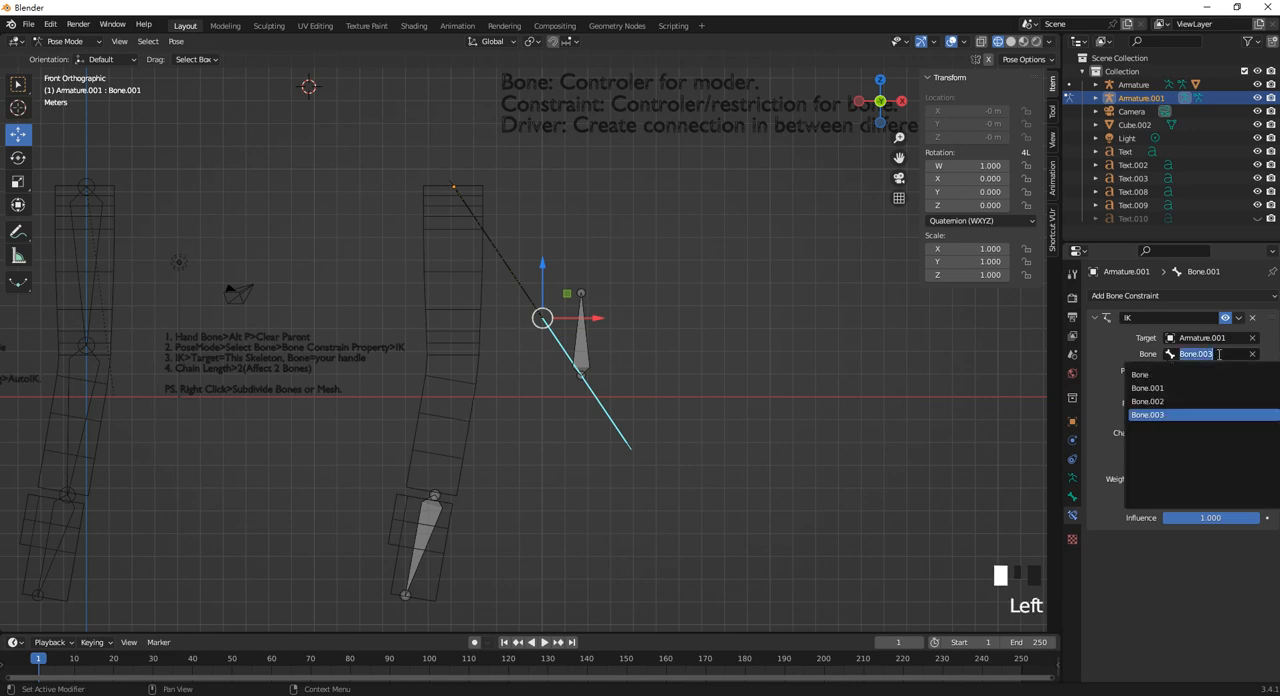
left_click(1187, 401)
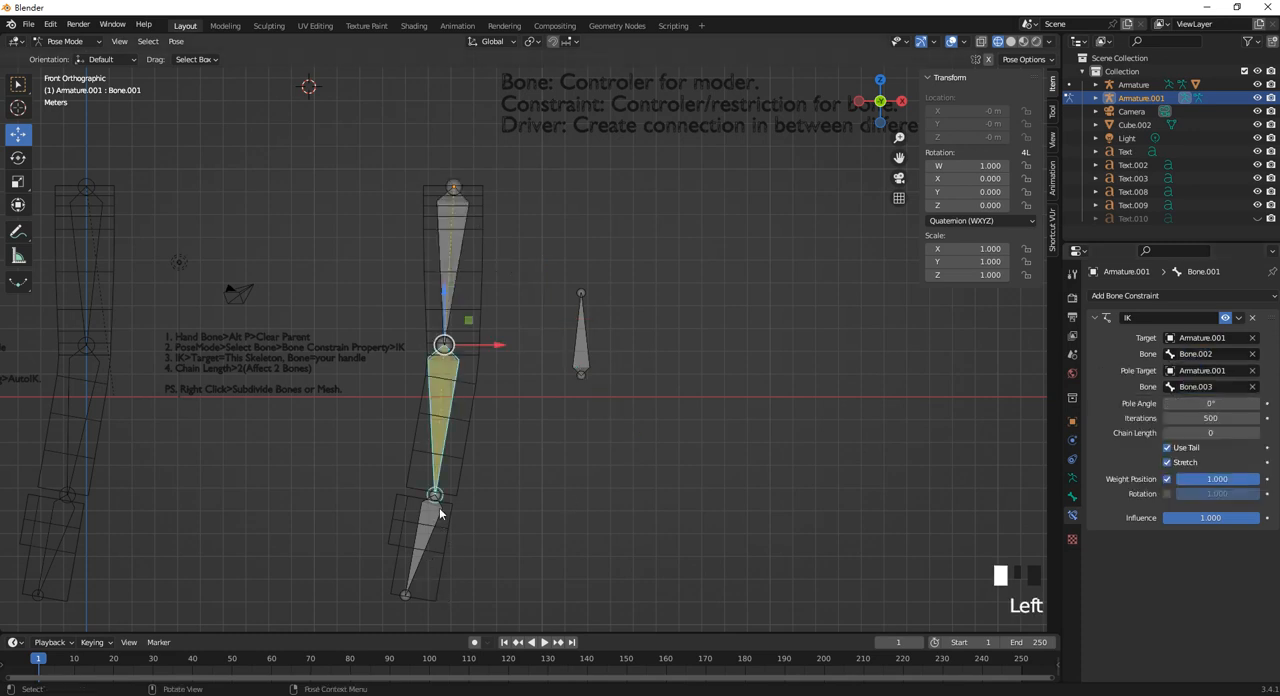
Test the reassigned IK and pole bones by moving the hand bone upward, and undo the move.
left_click(576, 348)
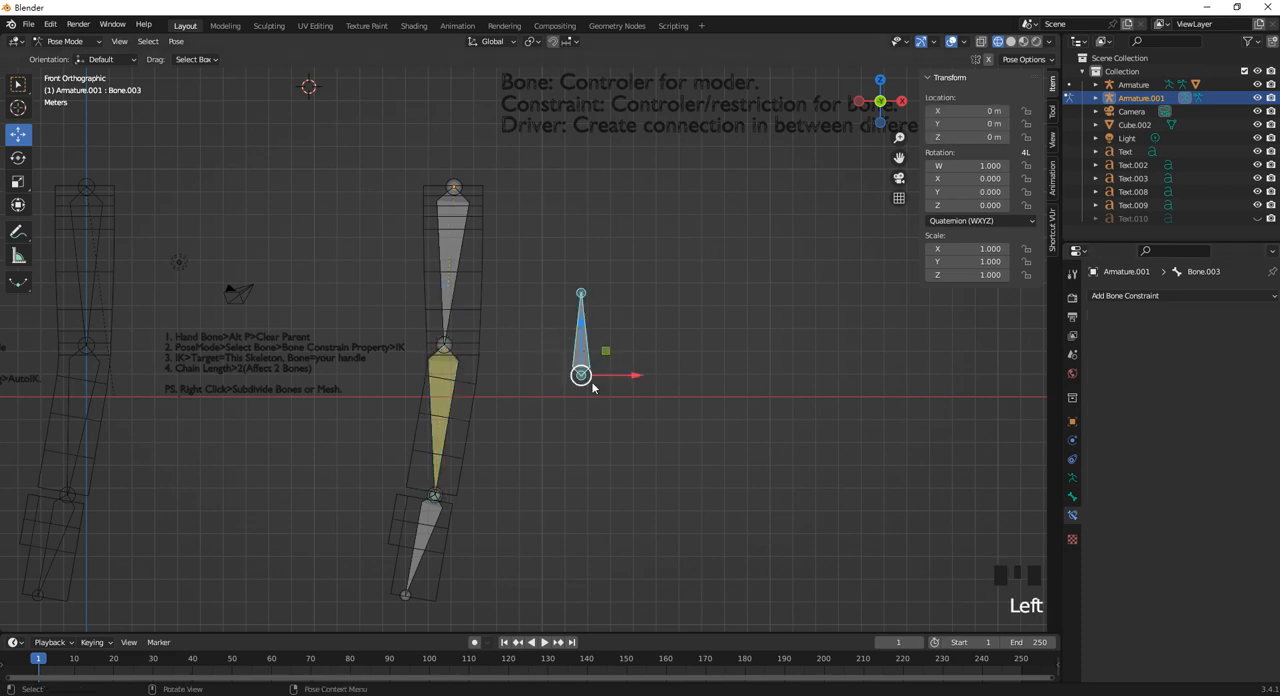
left_click(439, 531)
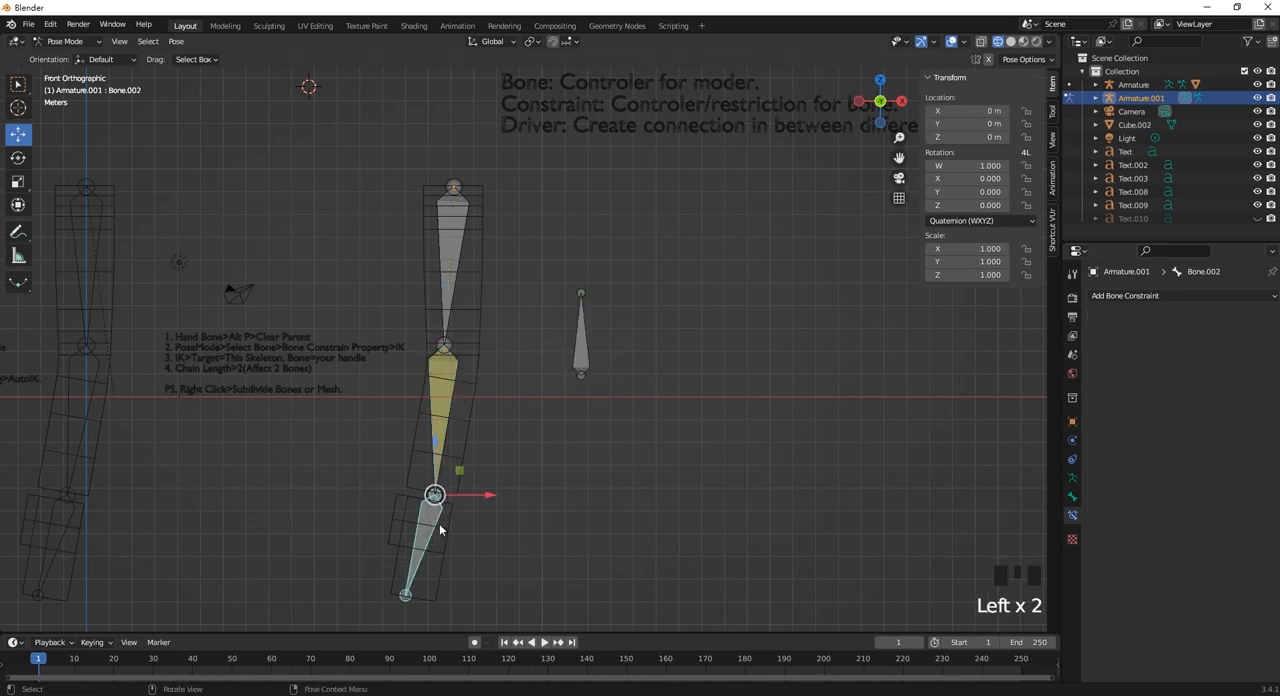
left_click(445, 403)
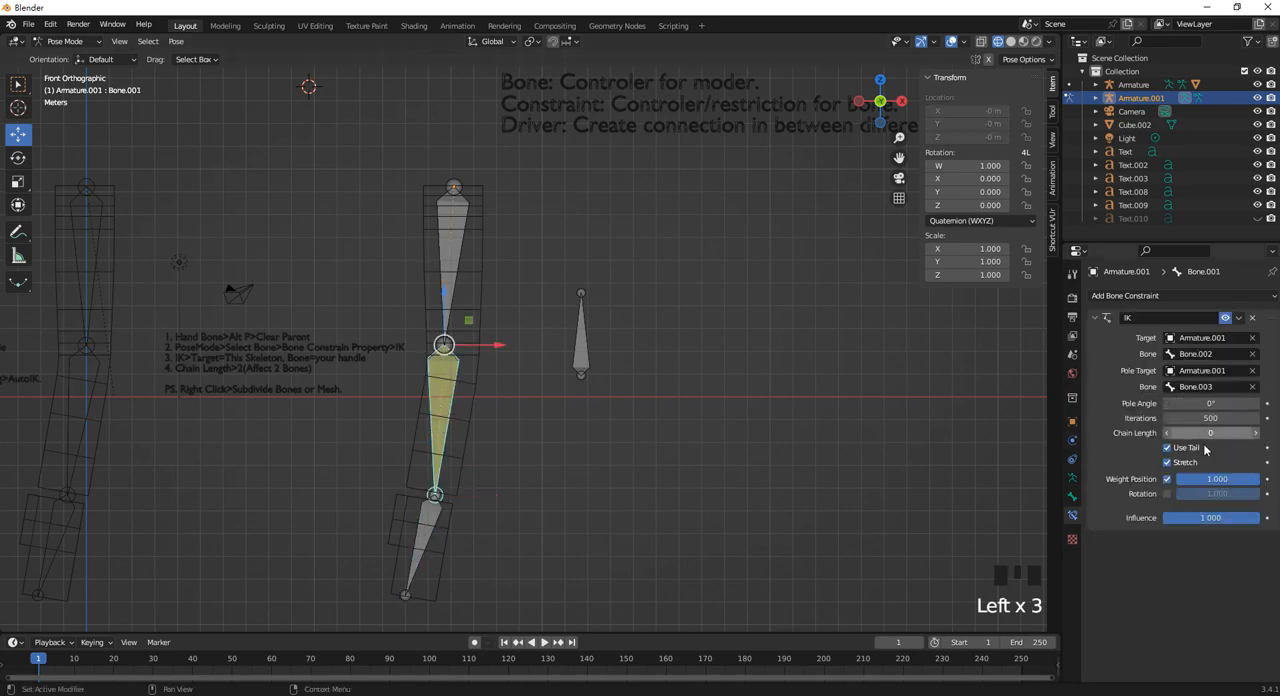
left_click(422, 520)
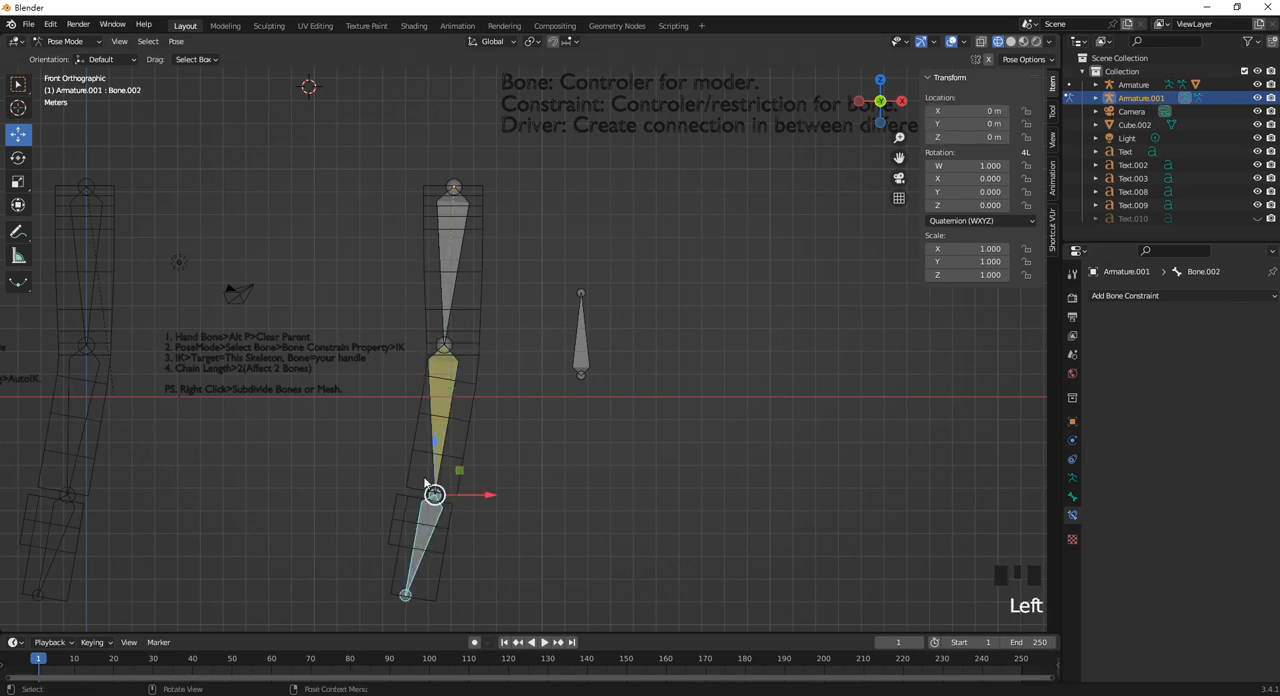
left_click_drag(422, 520, 442, 450)
key("ctrl+z")
Set the pole angle of Bone.001's IK constraint to -90°.
left_click(440, 470)
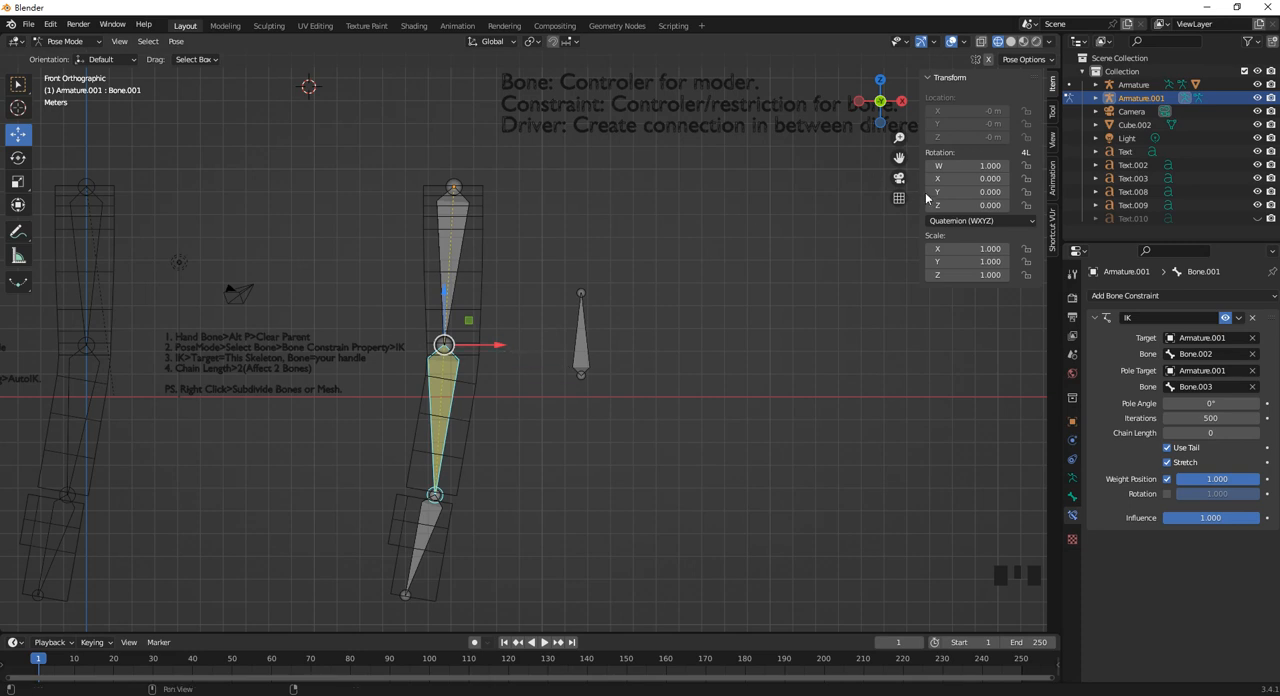
left_click(416, 545)
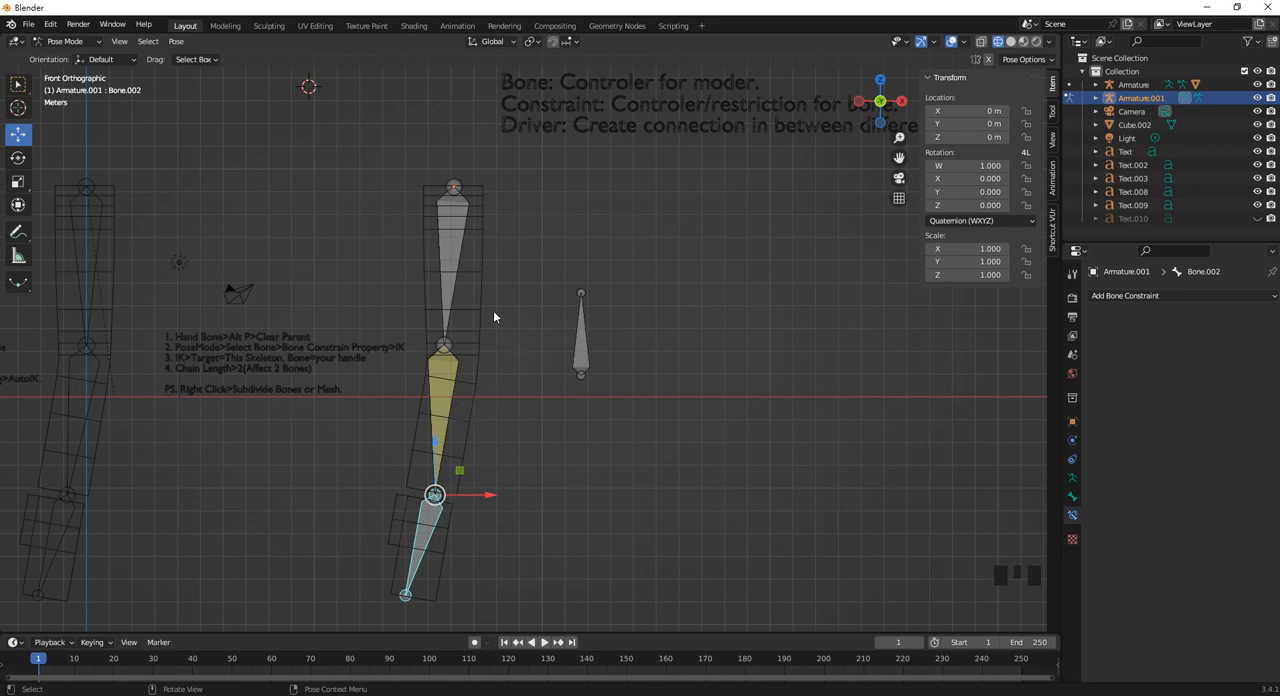
left_click(443, 416)
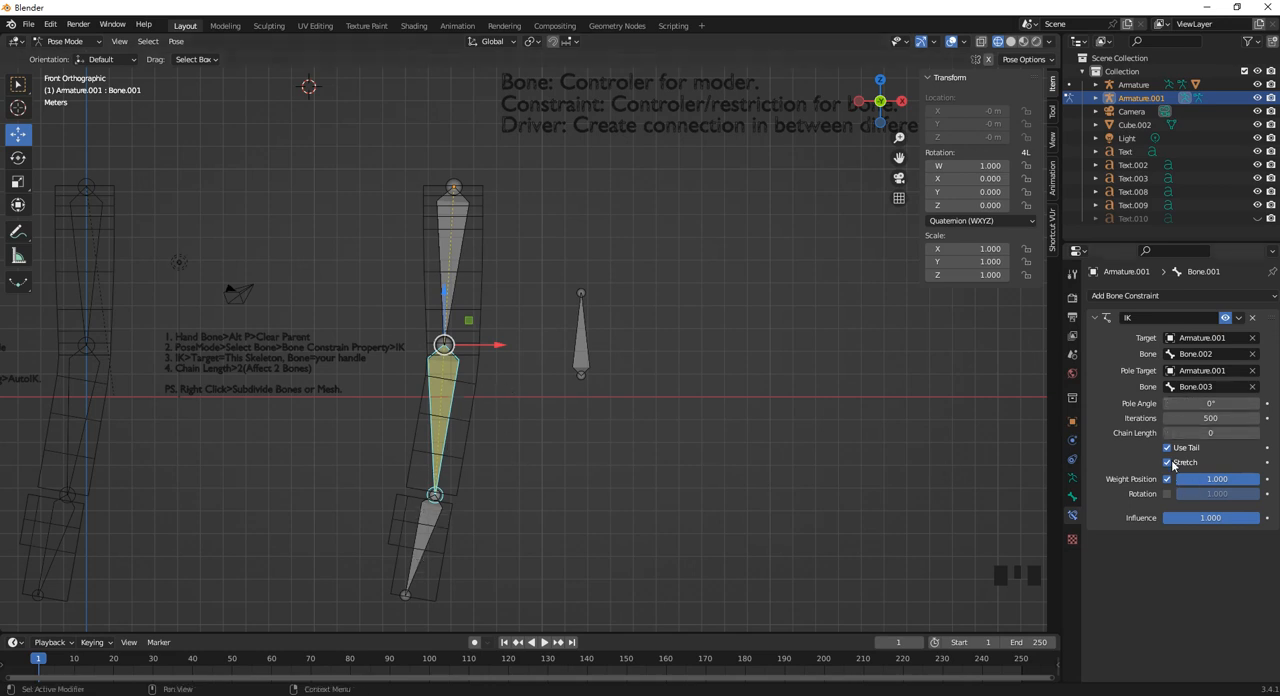
left_click(1207, 403)
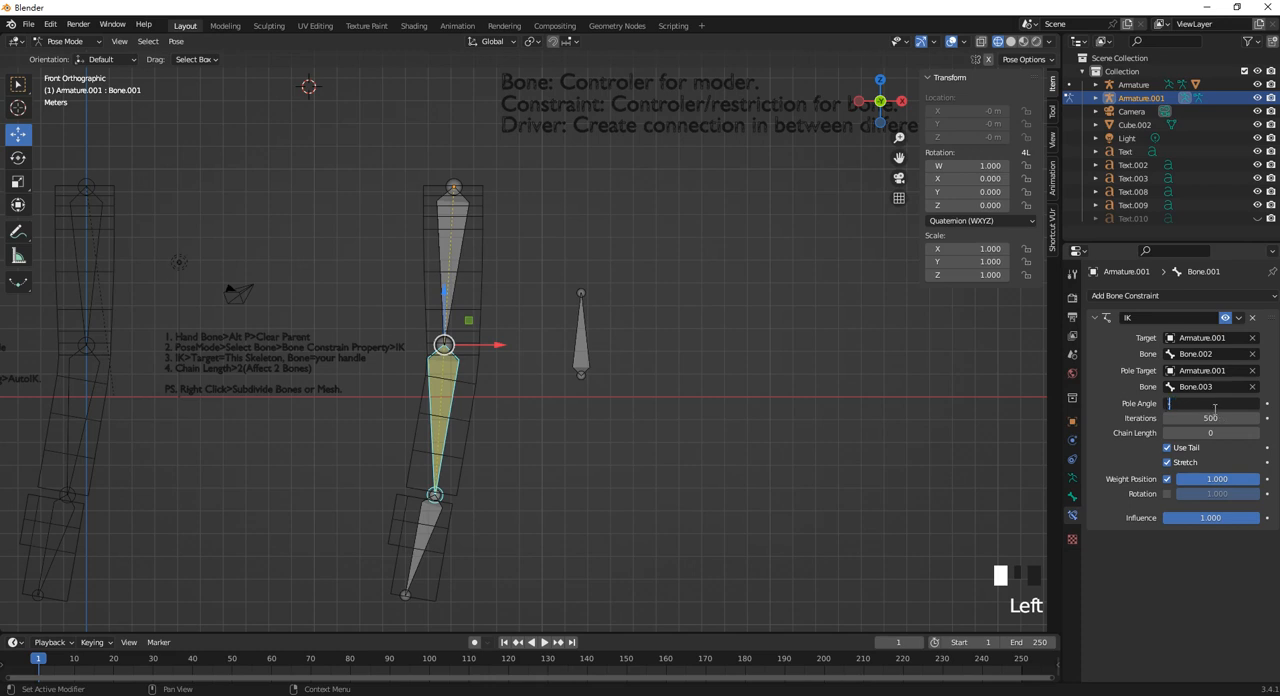
type("-90")
key("Return")
Test the new pole angle by moving the hand bone, and undo the move.
left_click(429, 530)
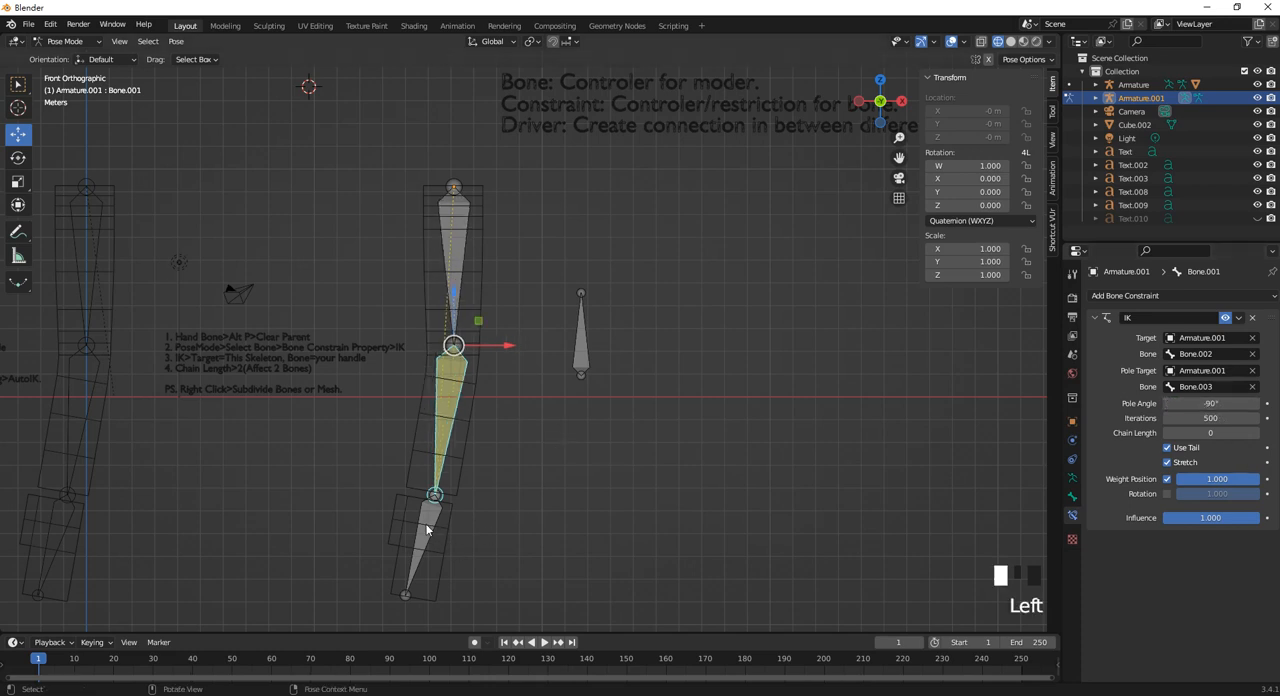
left_click_drag(437, 451, 430, 385)
key("ctrl+z")
left_click(445, 466)
left_click(434, 522)
Set the chain length of Bone.001's IK constraint to 2.
left_click(449, 409)
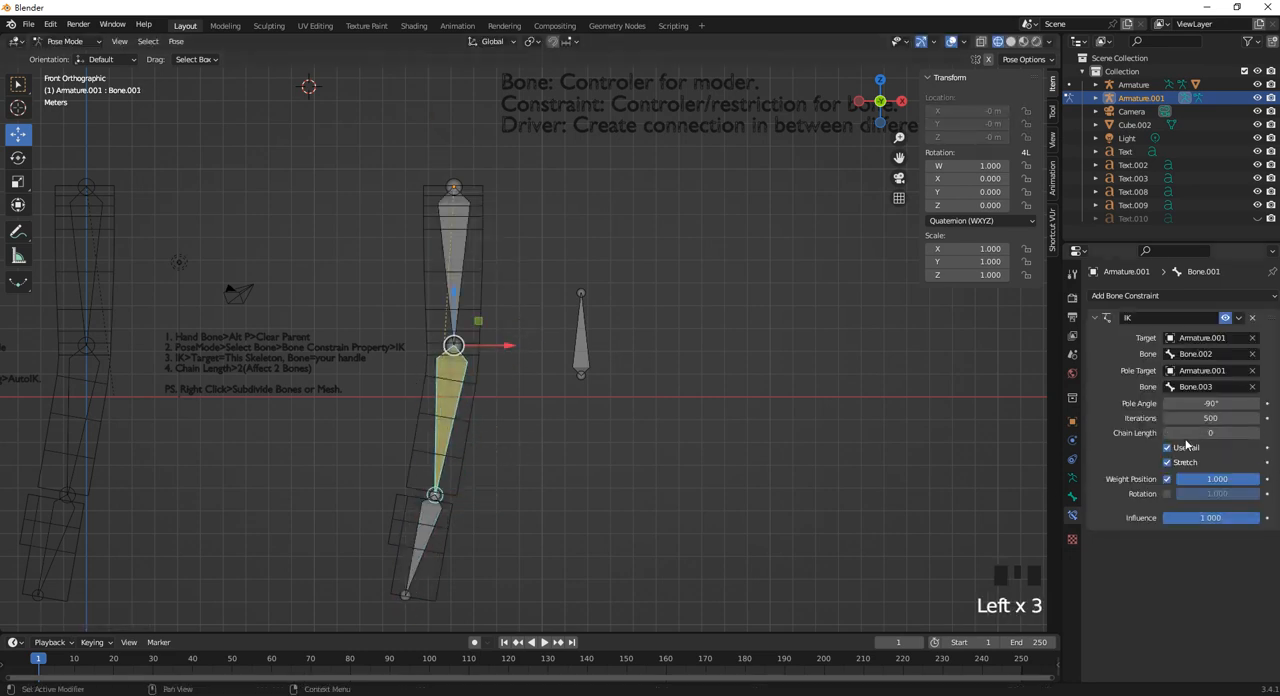
left_click(1254, 432)
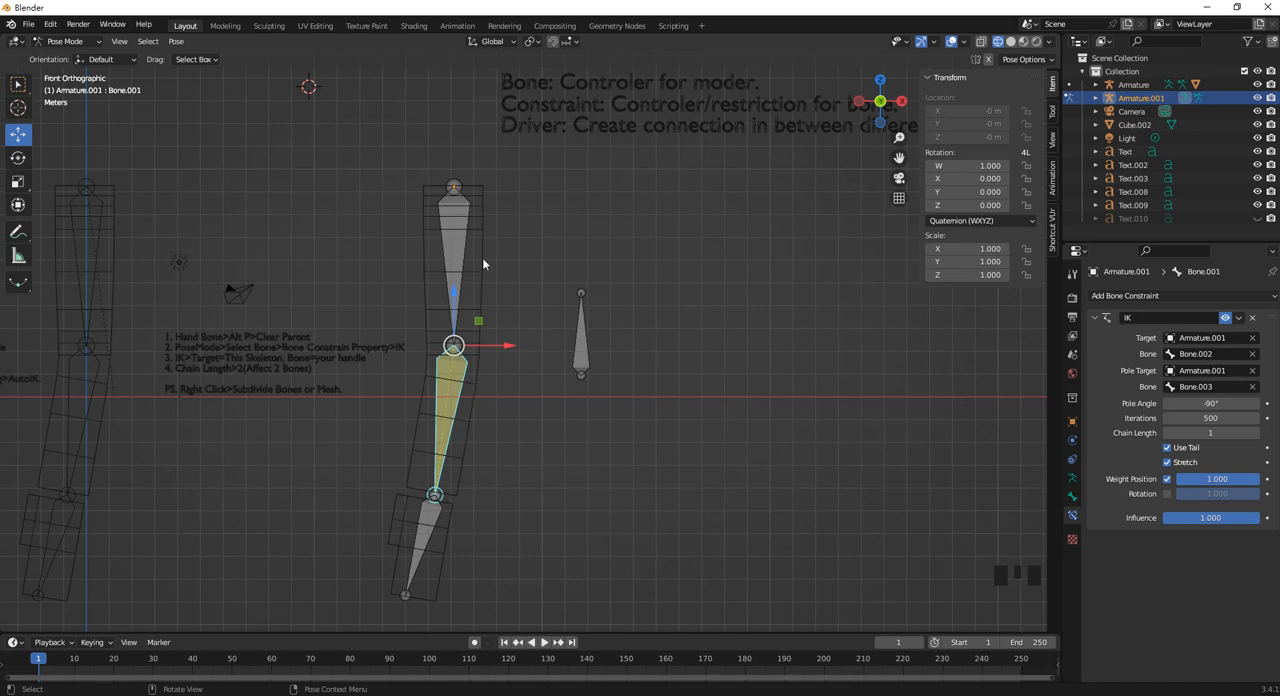
left_click(1254, 432)
Raise the hand bone slightly and move the pole bone, Bone.003, about 0.47 m along X away from the arm.
left_click(426, 480)
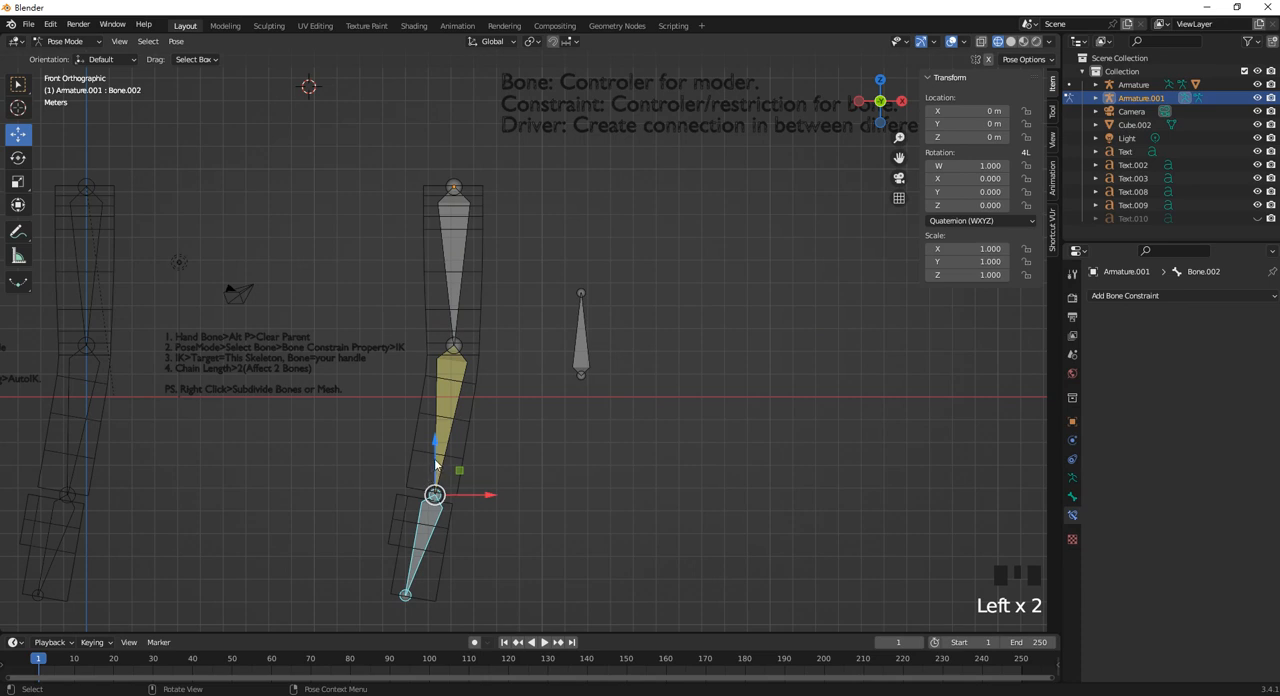
left_click_drag(426, 480, 406, 438)
left_click(578, 374)
left_click_drag(629, 371, 676, 430)
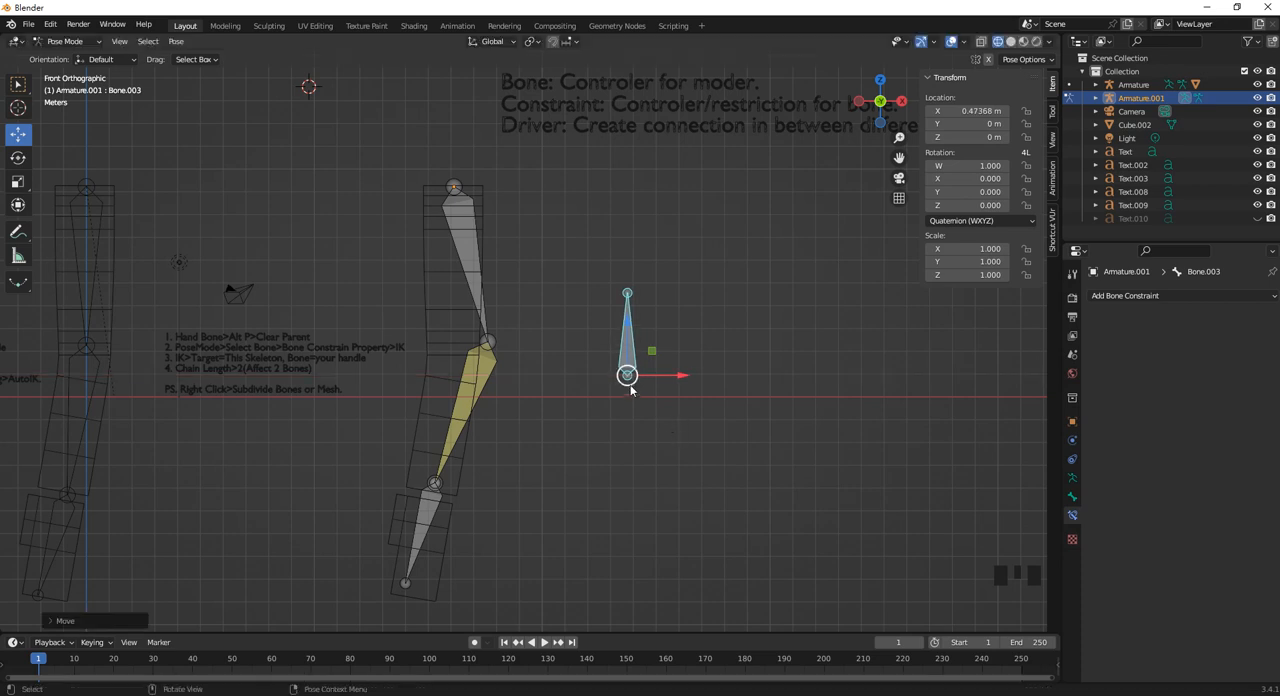
Try rotating the uppermost bone of Armature.001 with the Rotate tool.
left_click(466, 262)
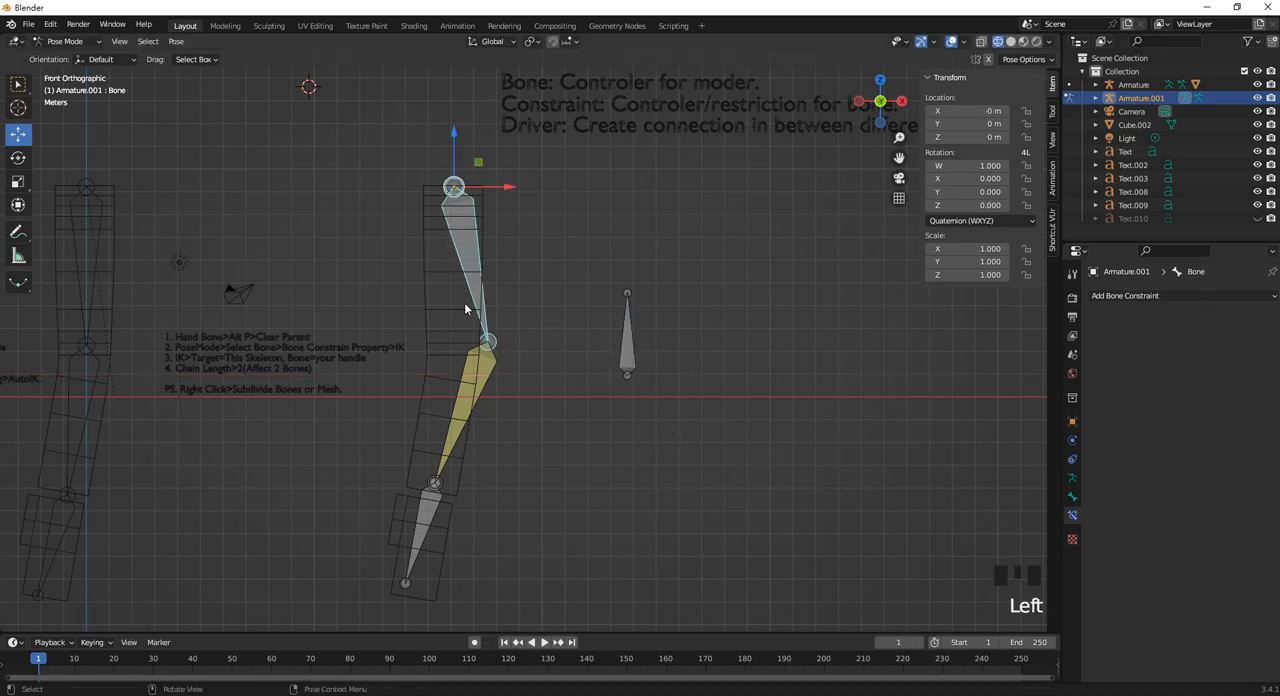
left_click(17, 158)
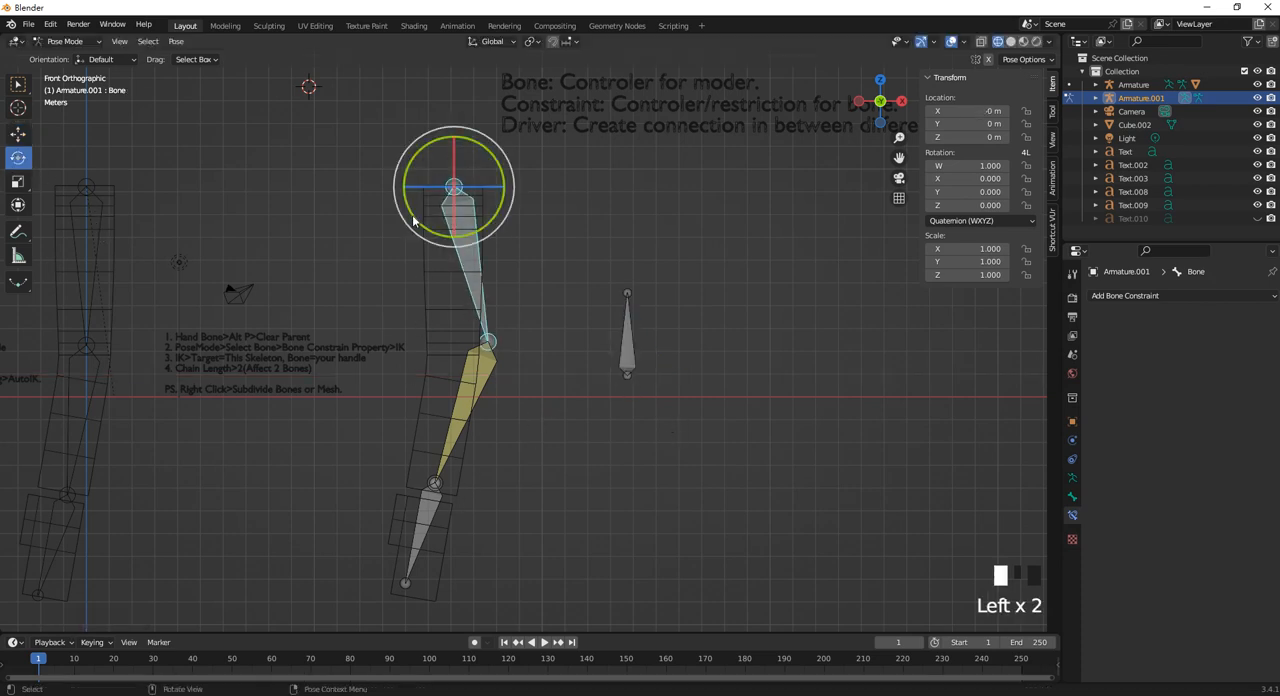
left_click_drag(414, 221, 400, 520)
Try moving the hand bone sideways and up past the pole bone to bend the arm, and undo the moves.
left_click(399, 545)
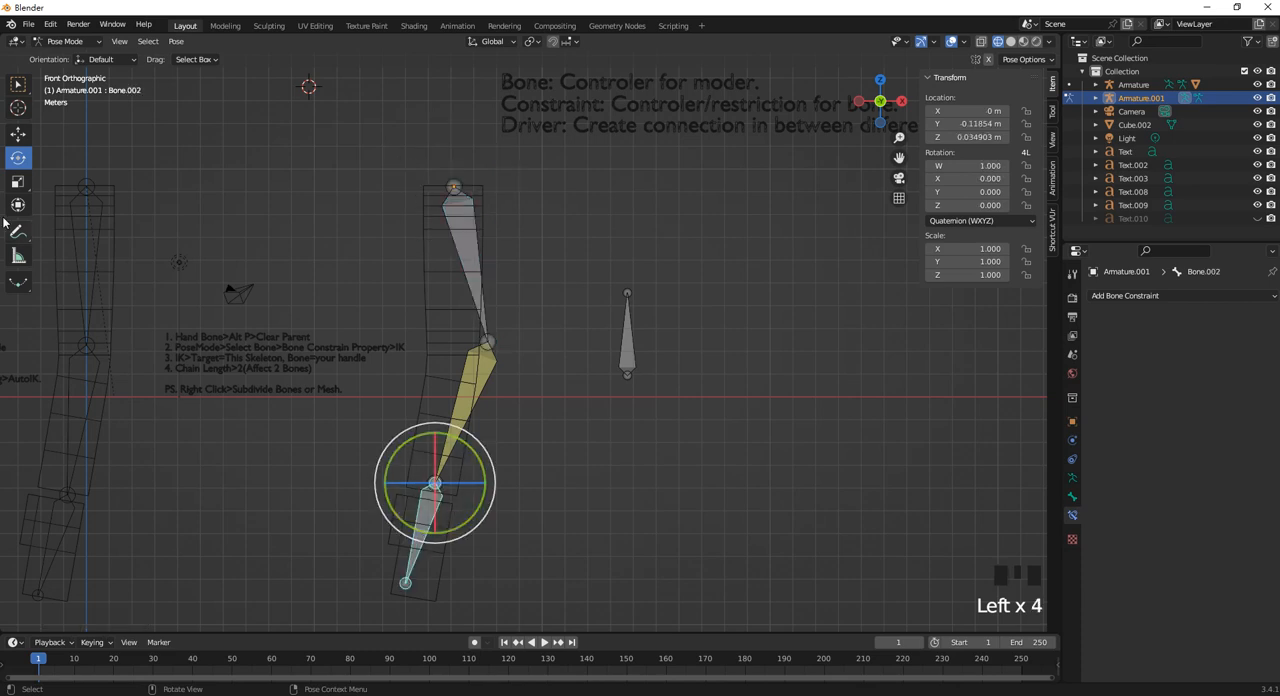
left_click(17, 134)
left_click_drag(484, 485, 654, 214)
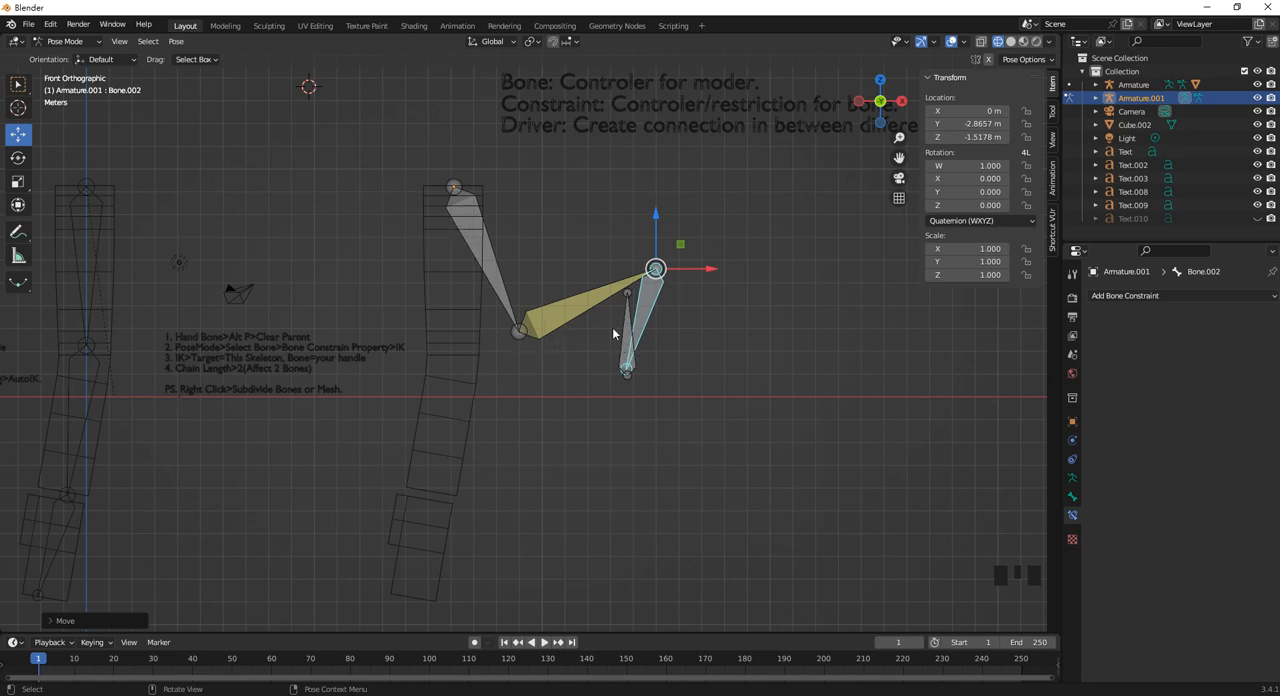
key("ctrl+z")
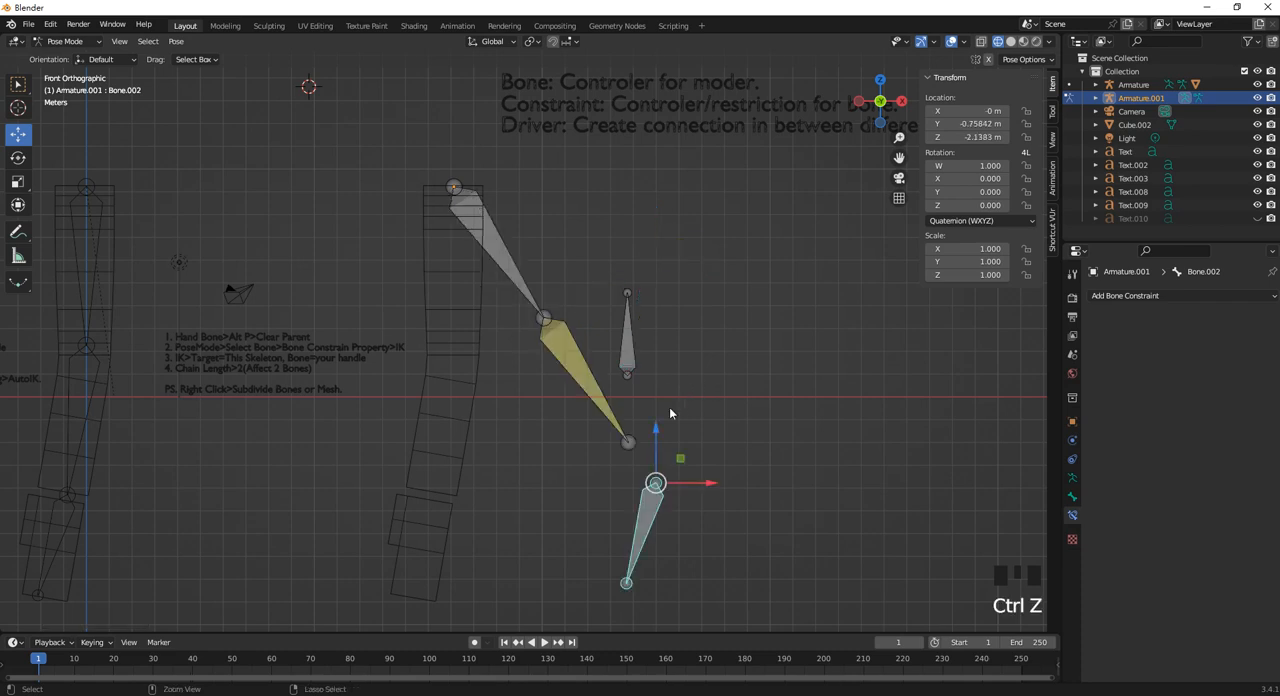
key("ctrl+z")
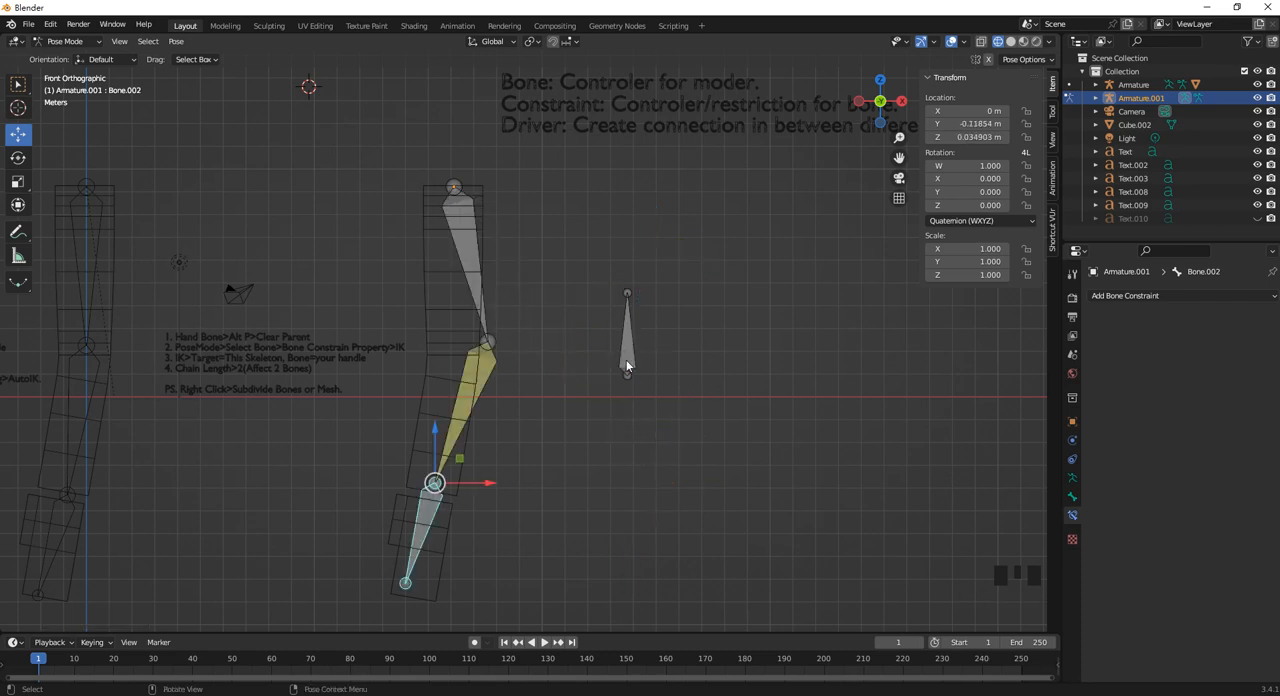
Try raising the hand bone, Bone.002, towards the elbow to test the bend, and undo the move.
left_click(627, 363)
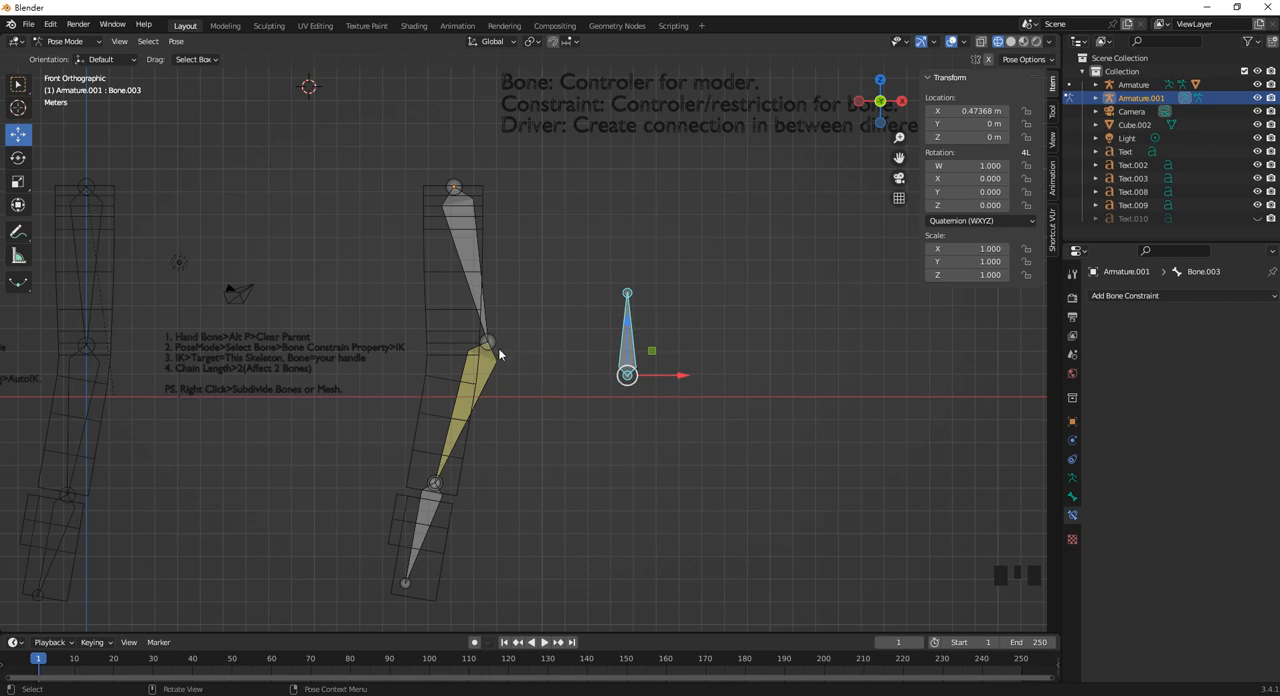
left_click(437, 537)
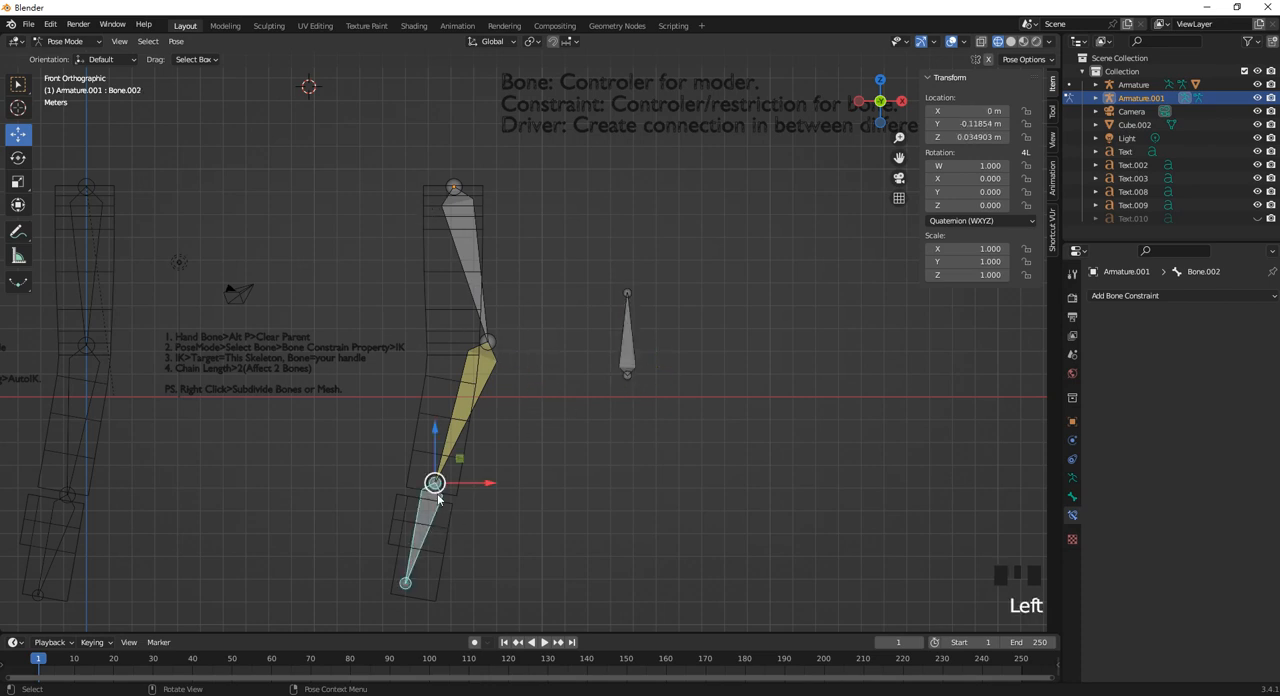
left_click_drag(438, 530, 449, 465)
key("ctrl+z")
Move the pole bone, Bone.003, along X closer to the arm, to a location of about -0.21 m.
left_click(488, 342)
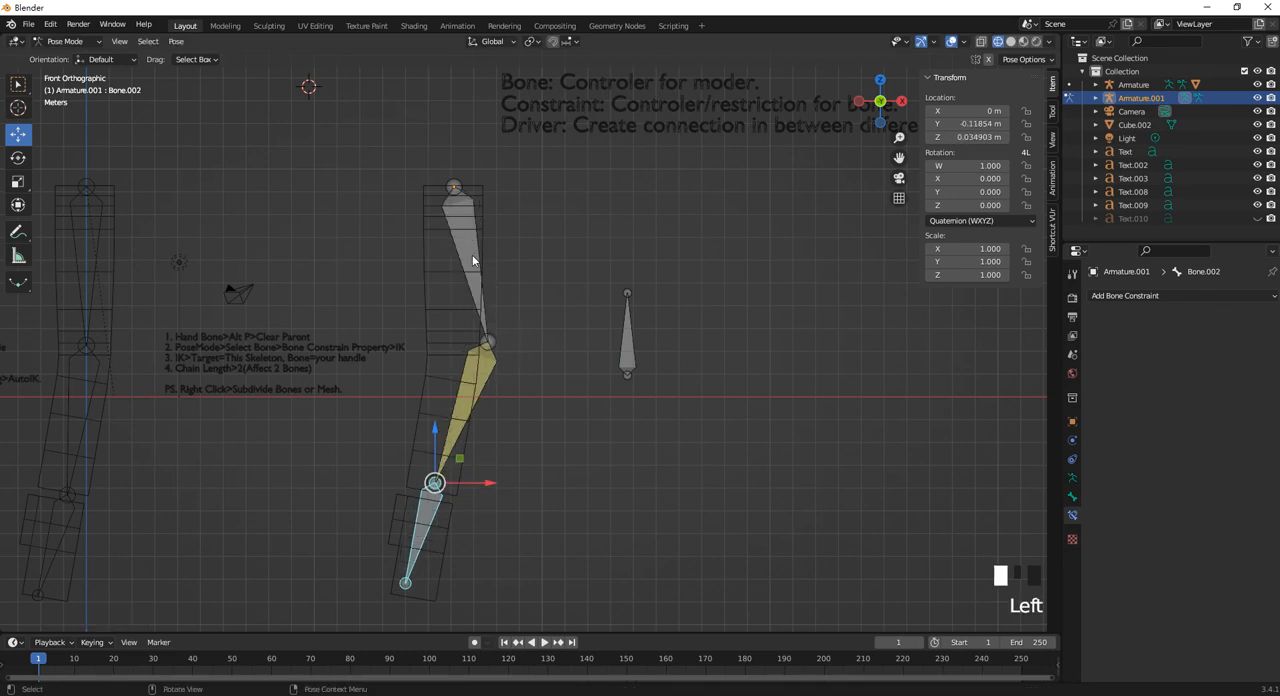
left_click(487, 373)
left_click(628, 350)
left_click_drag(677, 375, 610, 375)
left_click(481, 379)
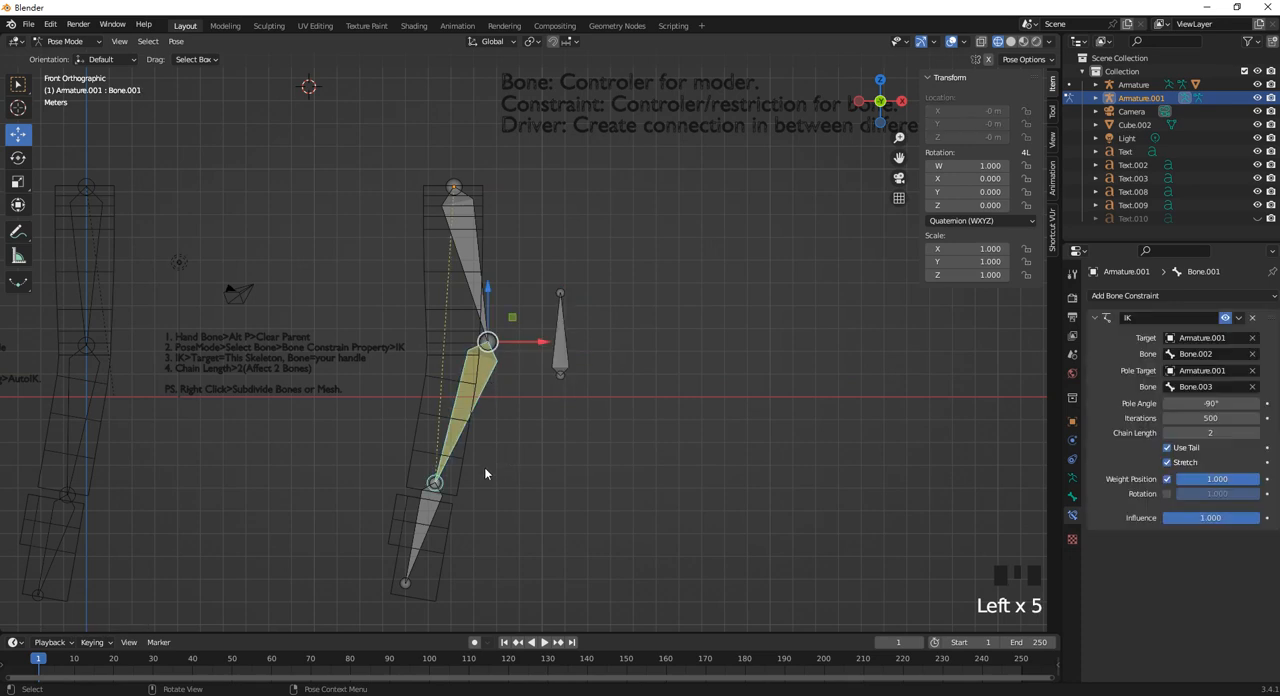
Shift the hand bone, Bone.002, slightly along X away from the pole bone.
left_click(419, 515)
mouse_move(484, 482)
left_mouse_down()
mouse_move(458, 481)
mouse_move(469, 481)
left_mouse_up()
left_click(435, 306)
left_click(440, 309)
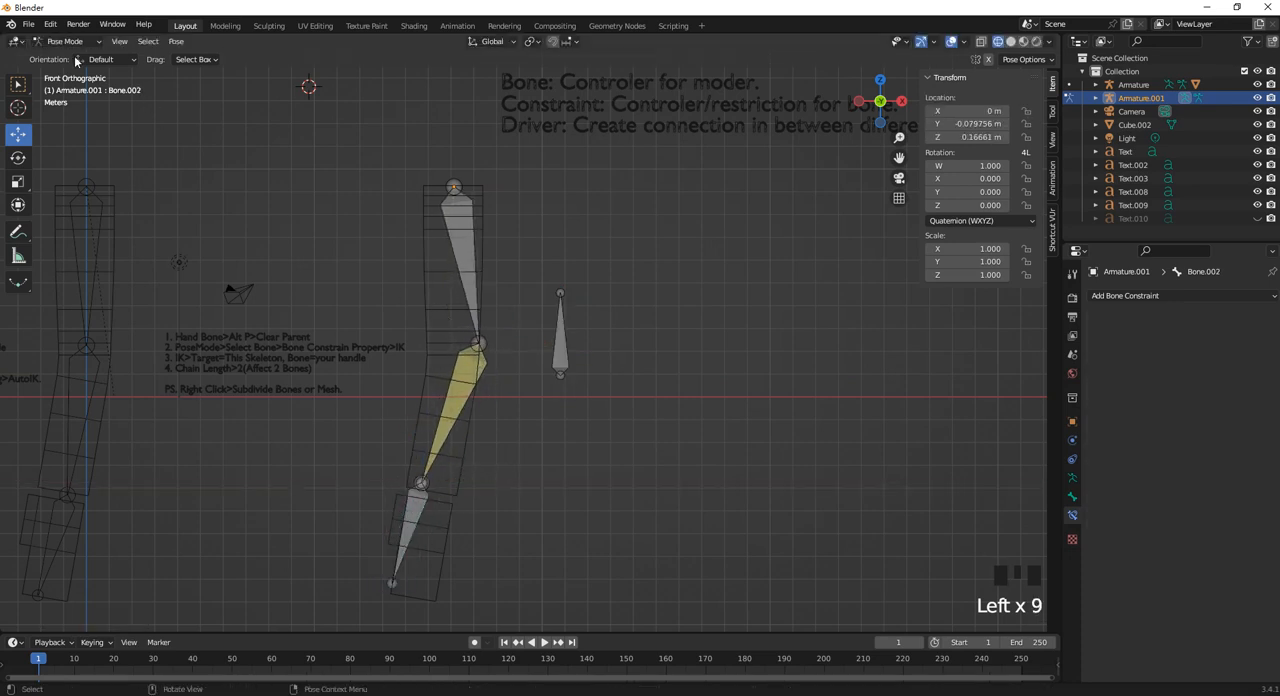
left_click(65, 41)
left_click(63, 59)
left_click(442, 272)
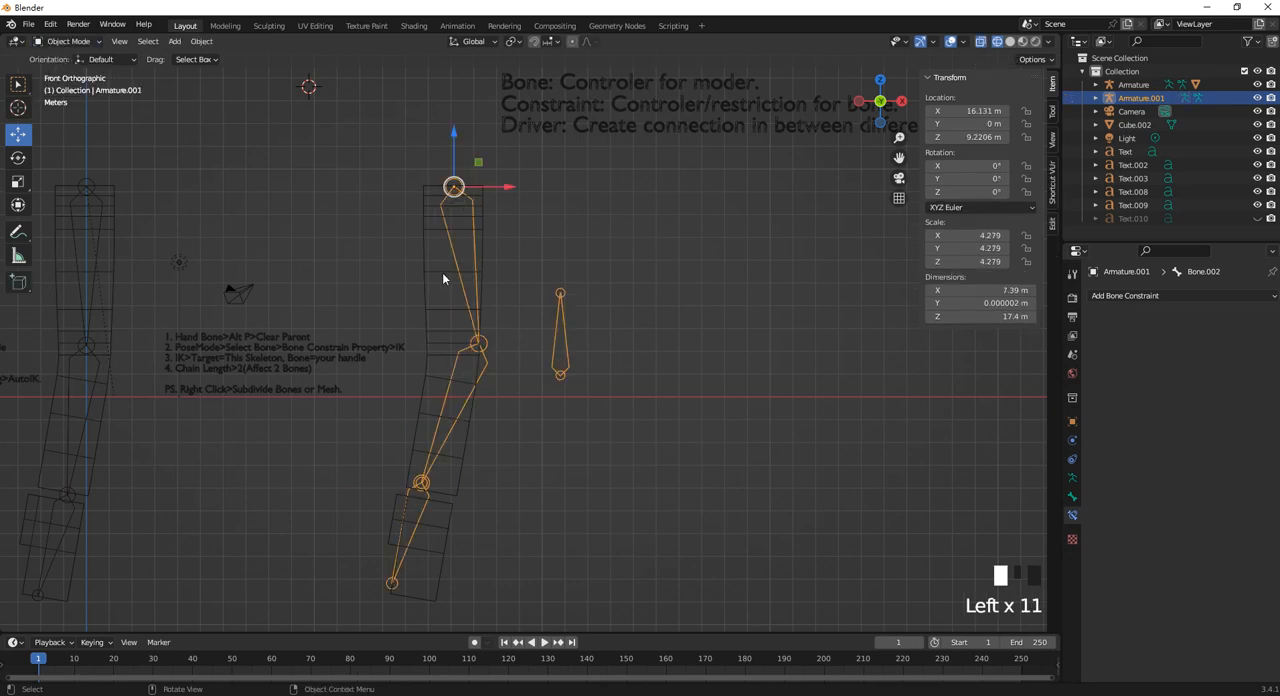
left_click(453, 247, "shift")
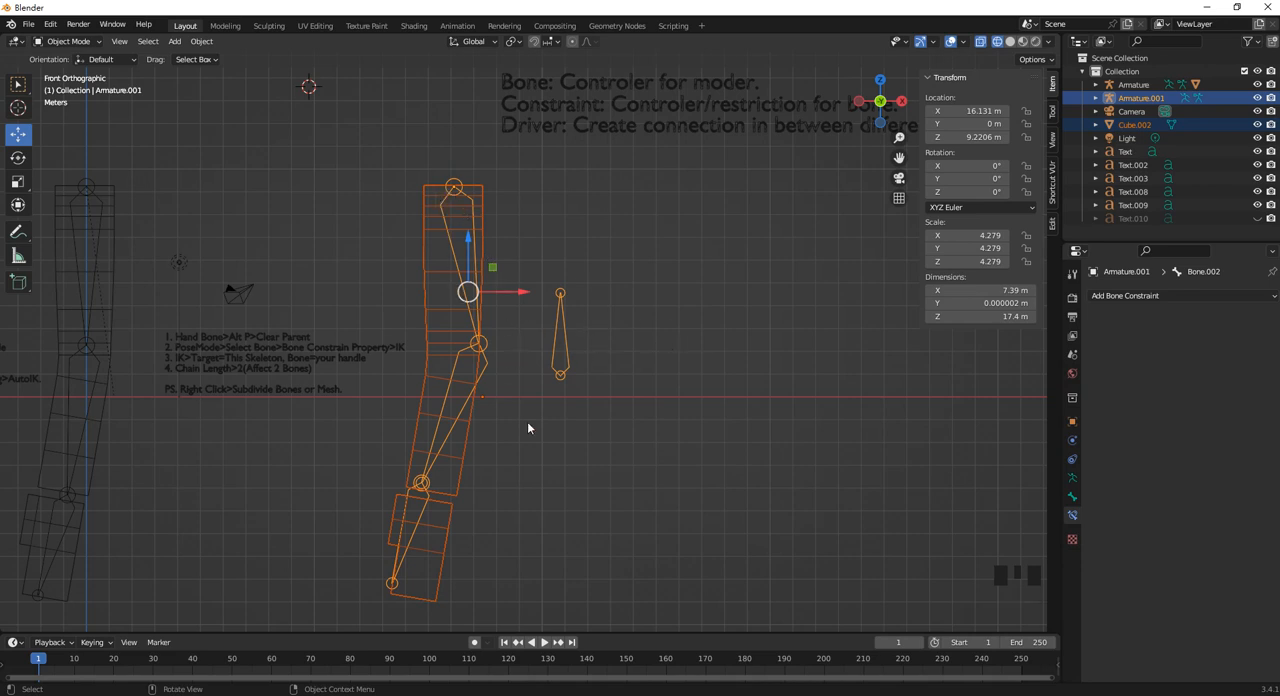
left_click(564, 331)
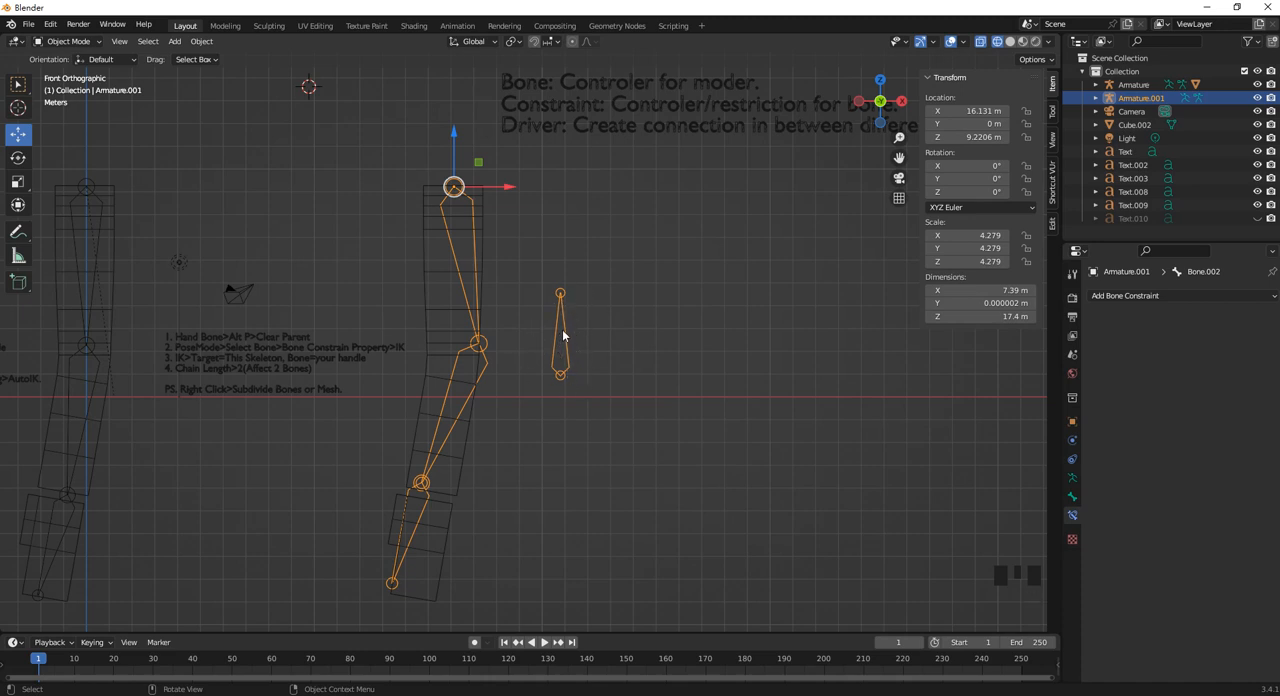
left_click(68, 41)
left_click(62, 88)
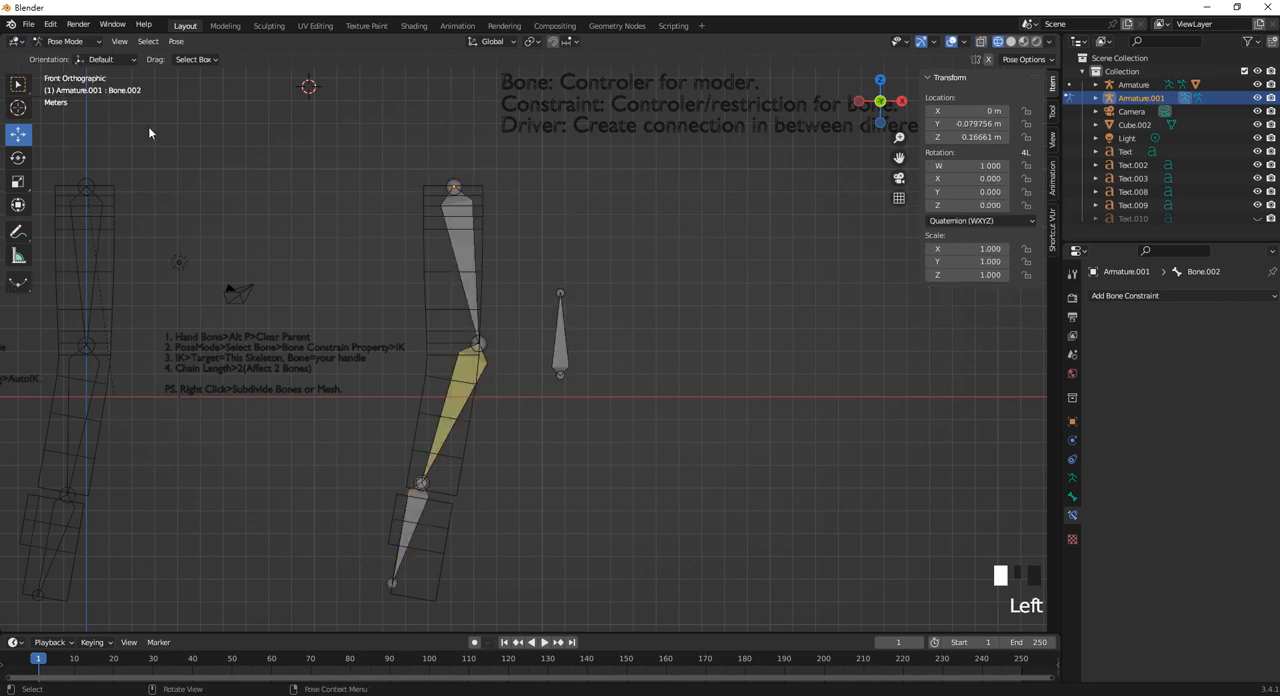
Disable Deform for the pole bone, Bone.003, and deselect it.
left_click(566, 350)
left_click(1072, 497)
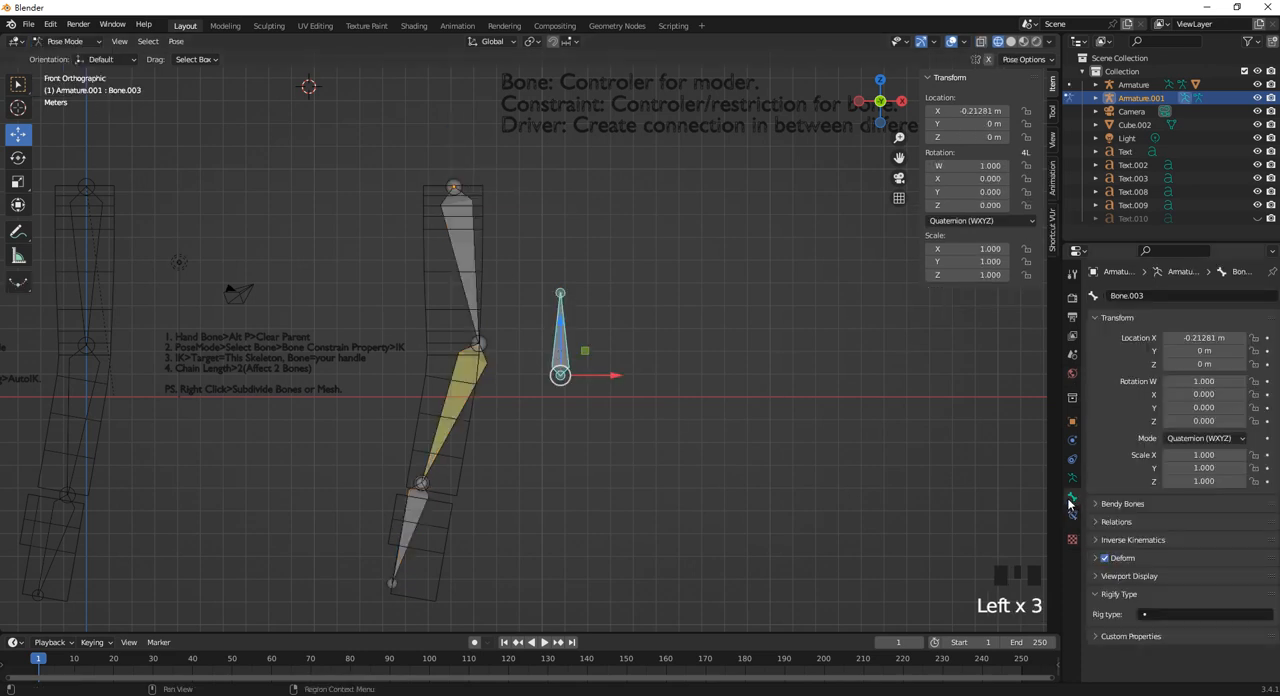
left_click(1106, 558)
left_click(690, 421)
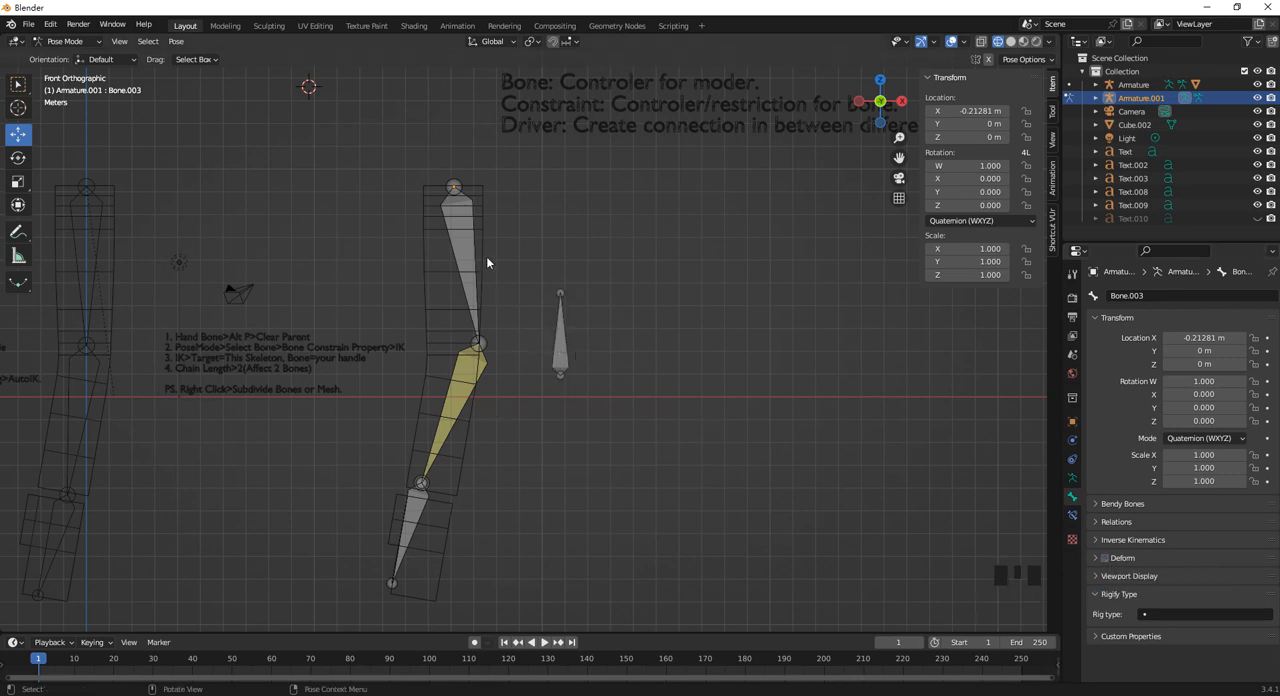
left_click(65, 41)
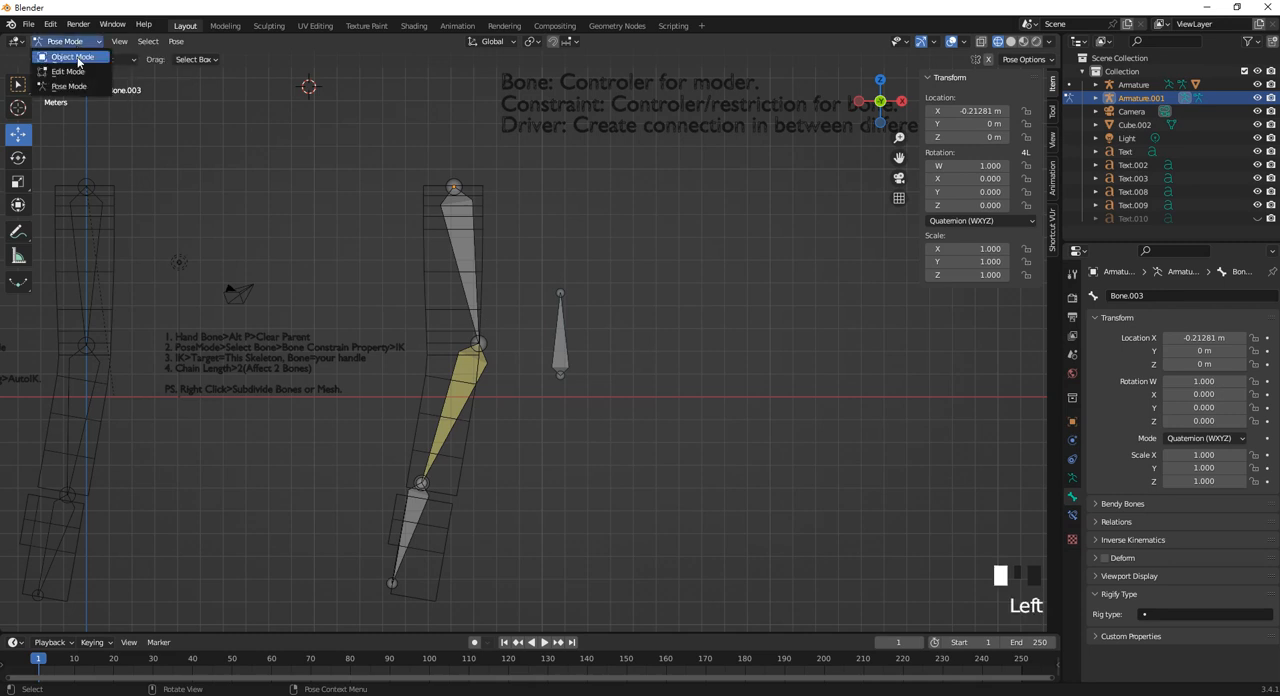
left_click(80, 56)
left_click(437, 272)
left_click(437, 272)
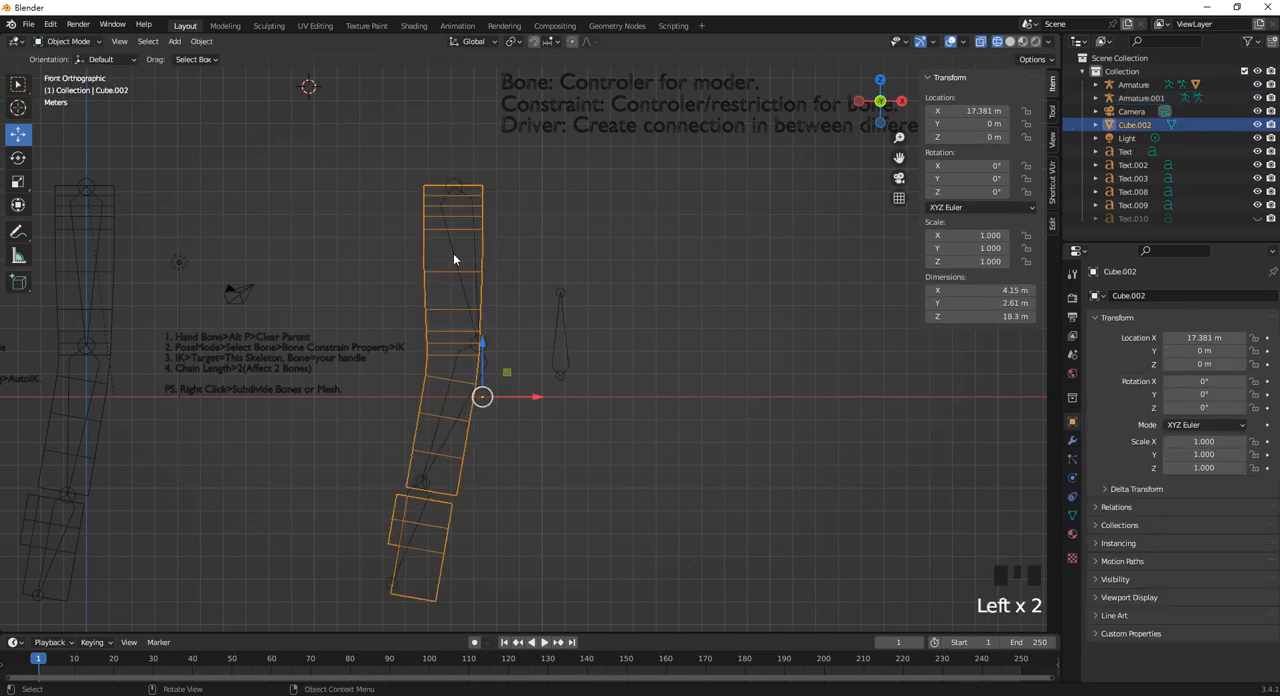
left_click(454, 253, "shift")
key("ctrl+p")
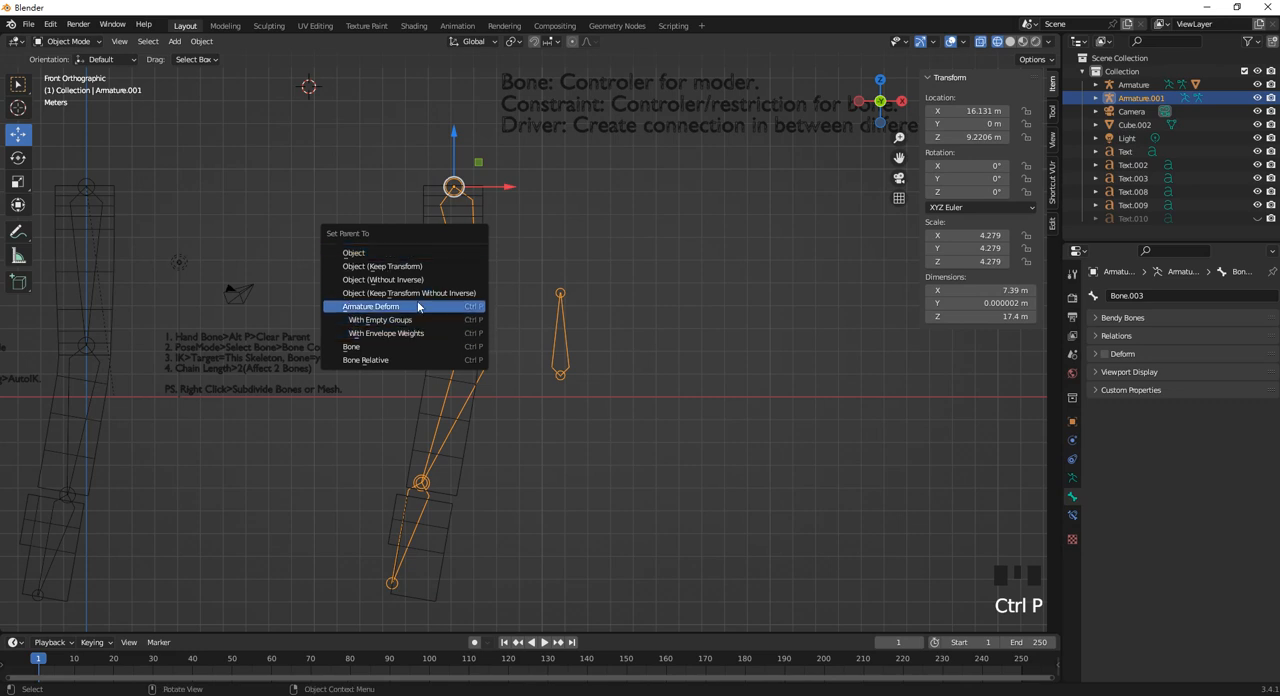
left_click(351, 346)
left_click(68, 41)
left_click(62, 80)
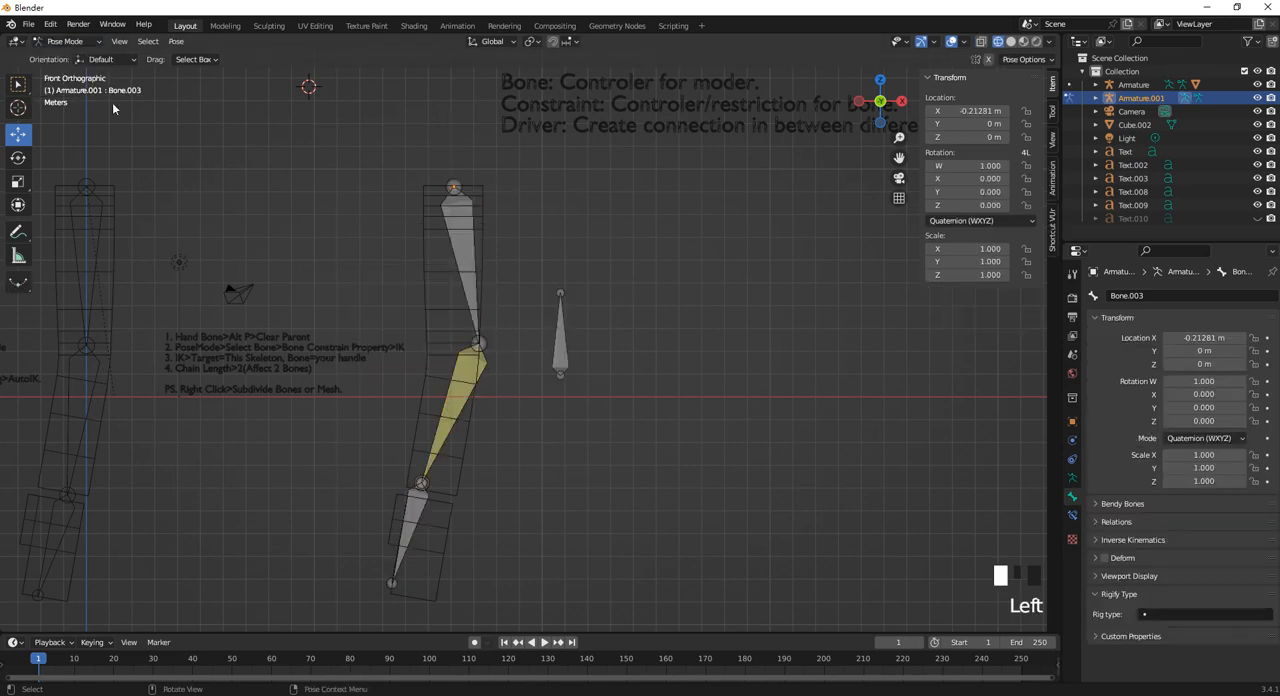
Parent the limb mesh, Cube.002, to Armature.001 with automatic weights while staying in Pose Mode.
left_click(455, 249, "shift")
left_click(427, 260)
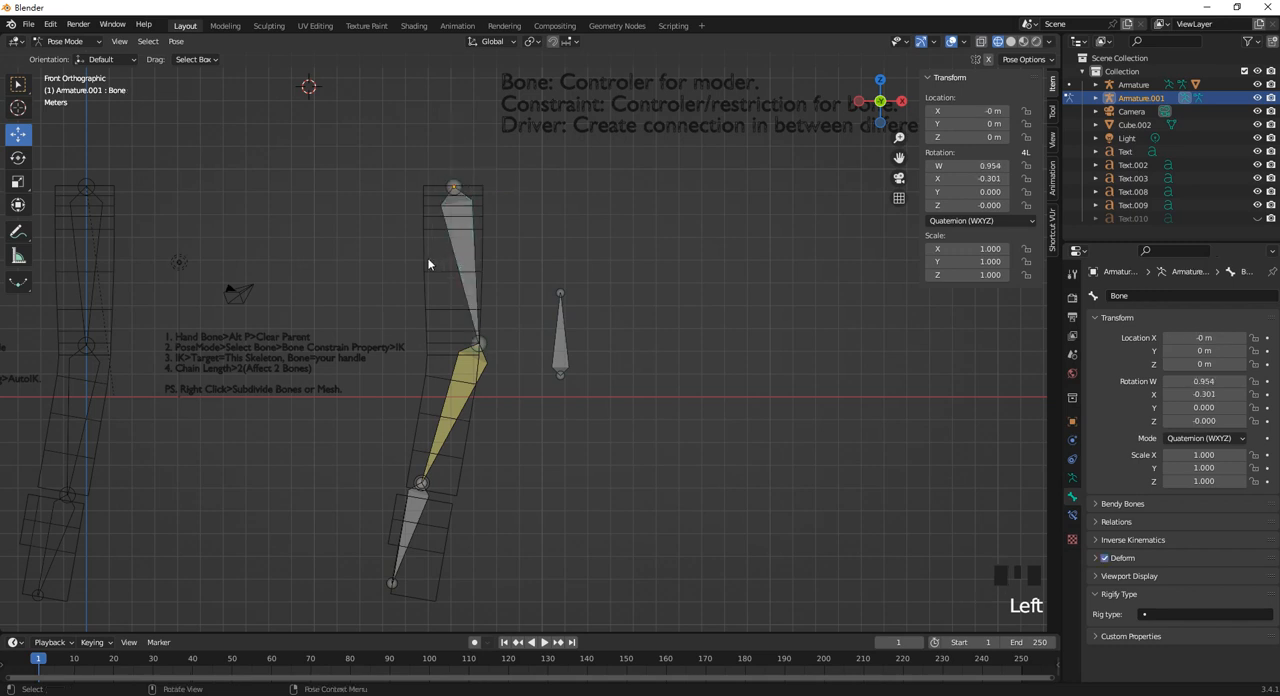
left_click(426, 264)
left_click(425, 265)
left_click(50, 23)
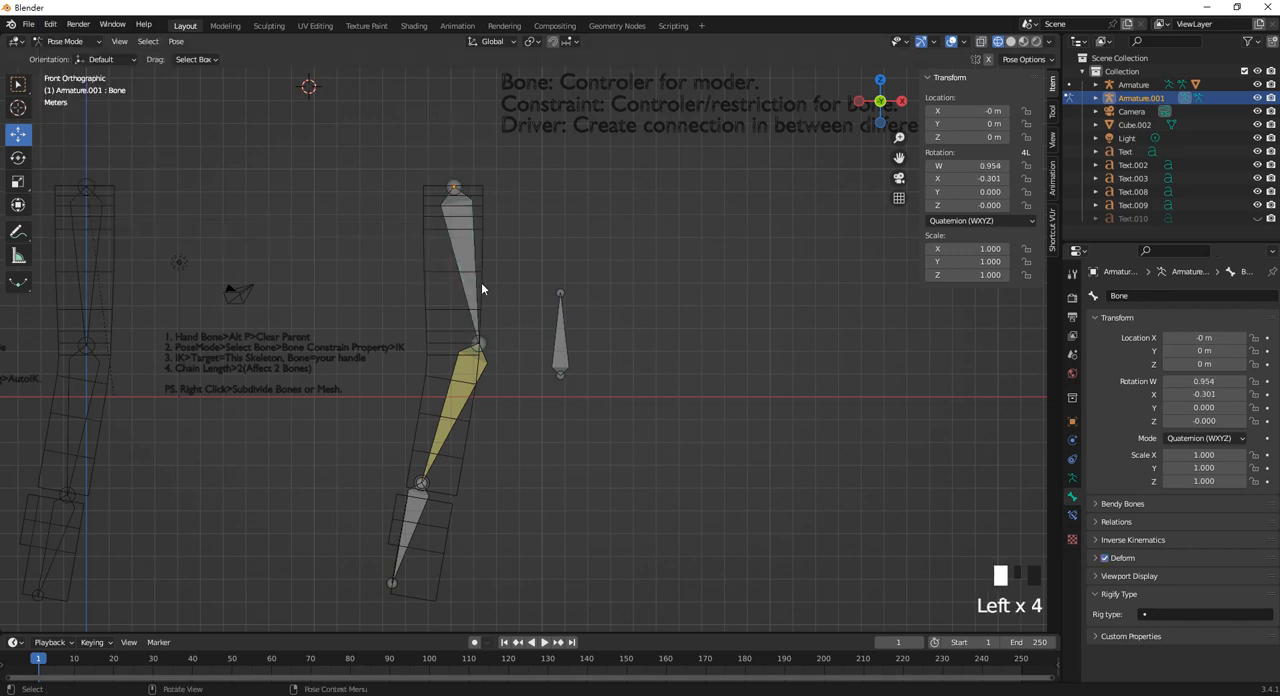
left_click(426, 257)
left_click(457, 263, "shift")
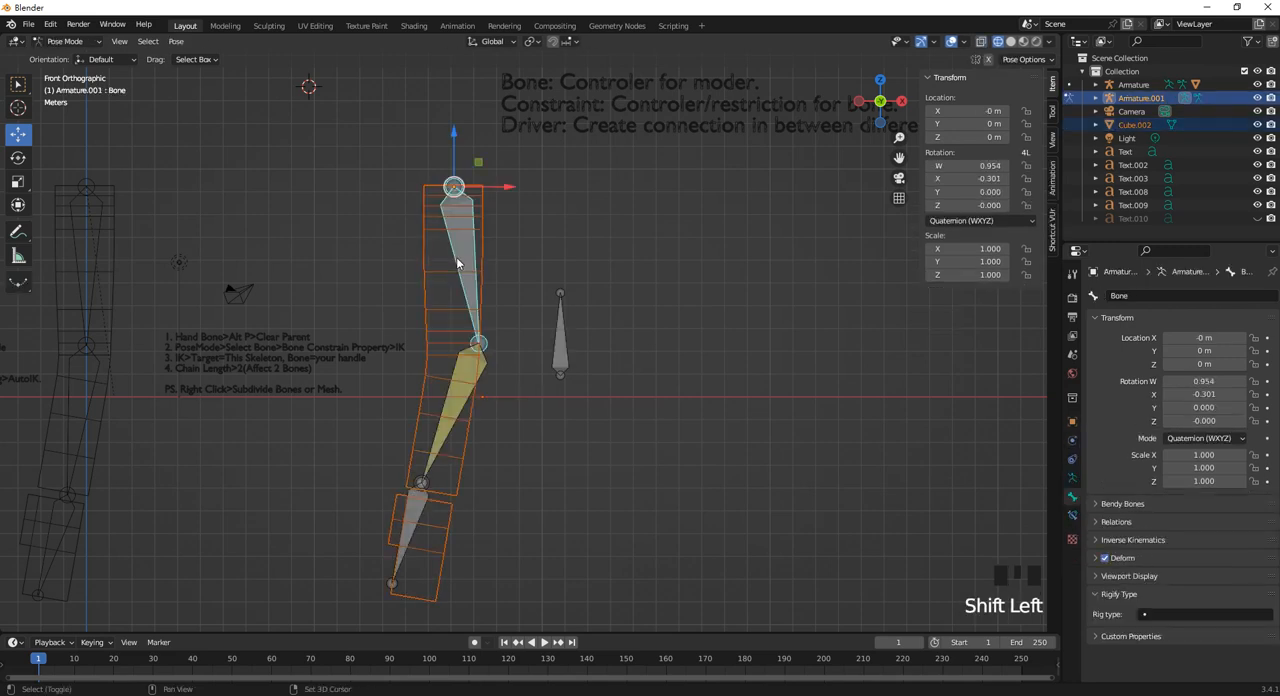
key("ctrl+p")
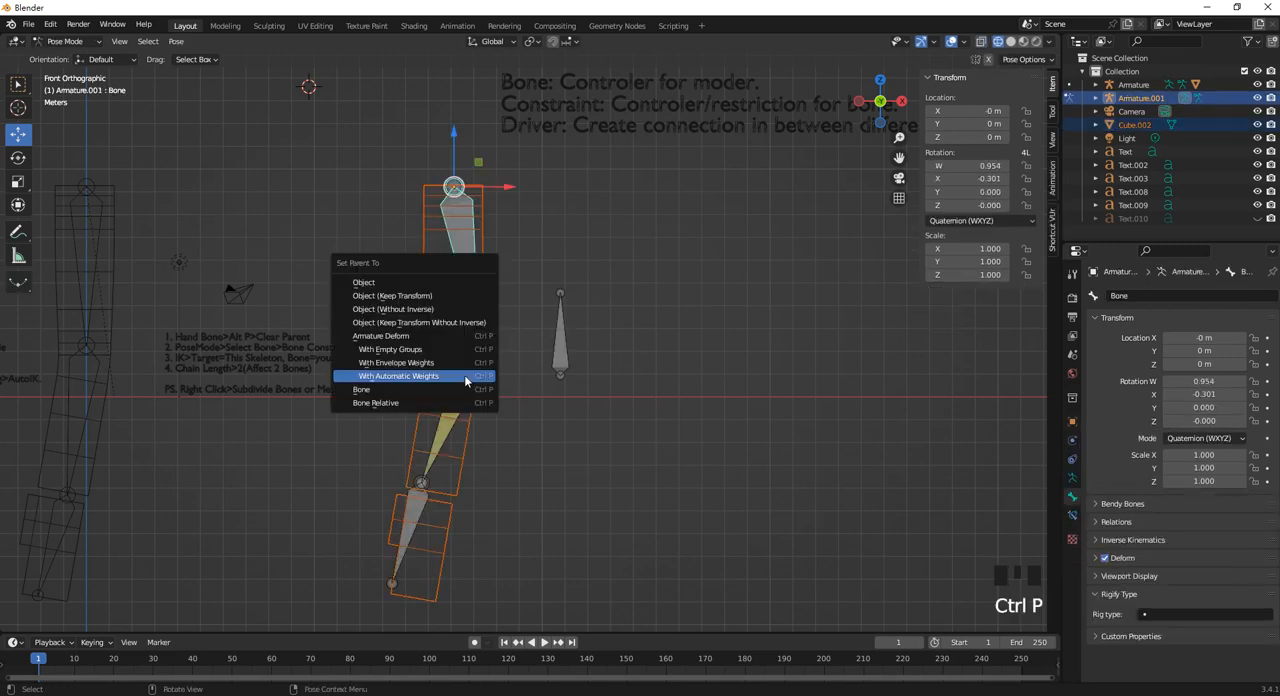
left_click(465, 376)
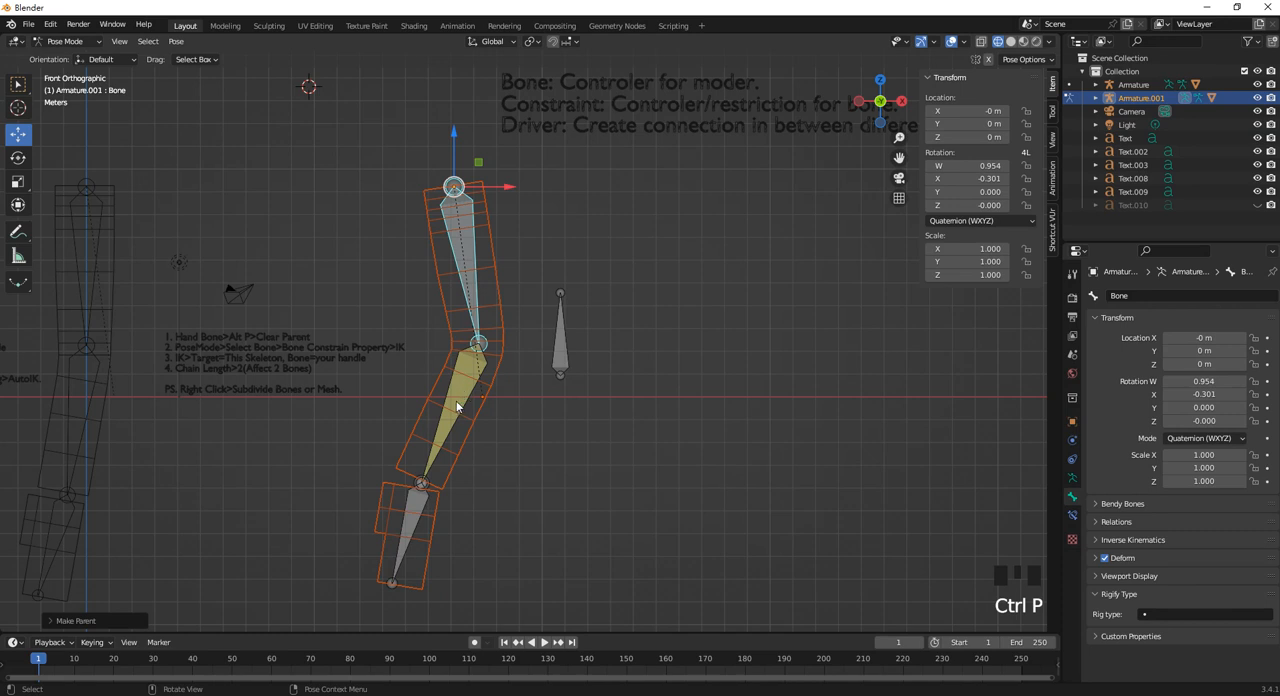
Move the hand bone, Bone.002, slightly to test how the parented limb mesh follows the armature.
left_click(457, 405)
left_click(421, 507)
mouse_move(424, 452)
left_mouse_down()
mouse_move(422, 328)
mouse_move(421, 440)
left_mouse_up()
scroll(557, 386, "down", 4)
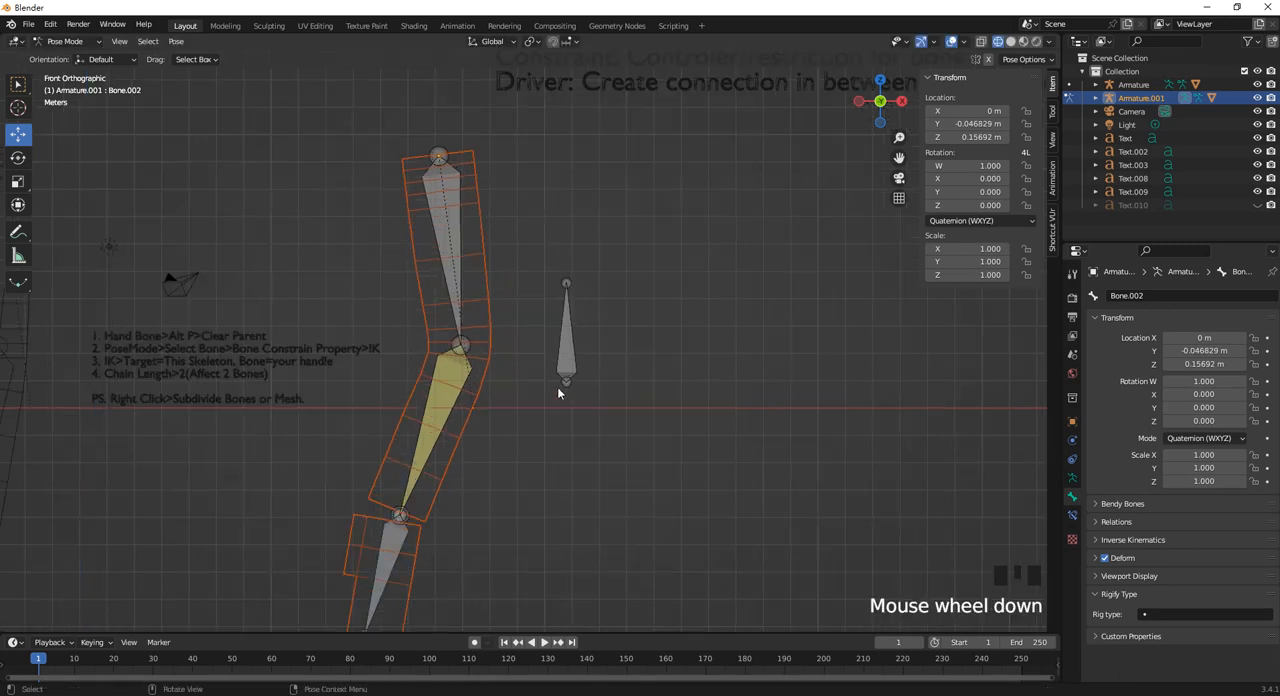
scroll(581, 371, "up", 3)
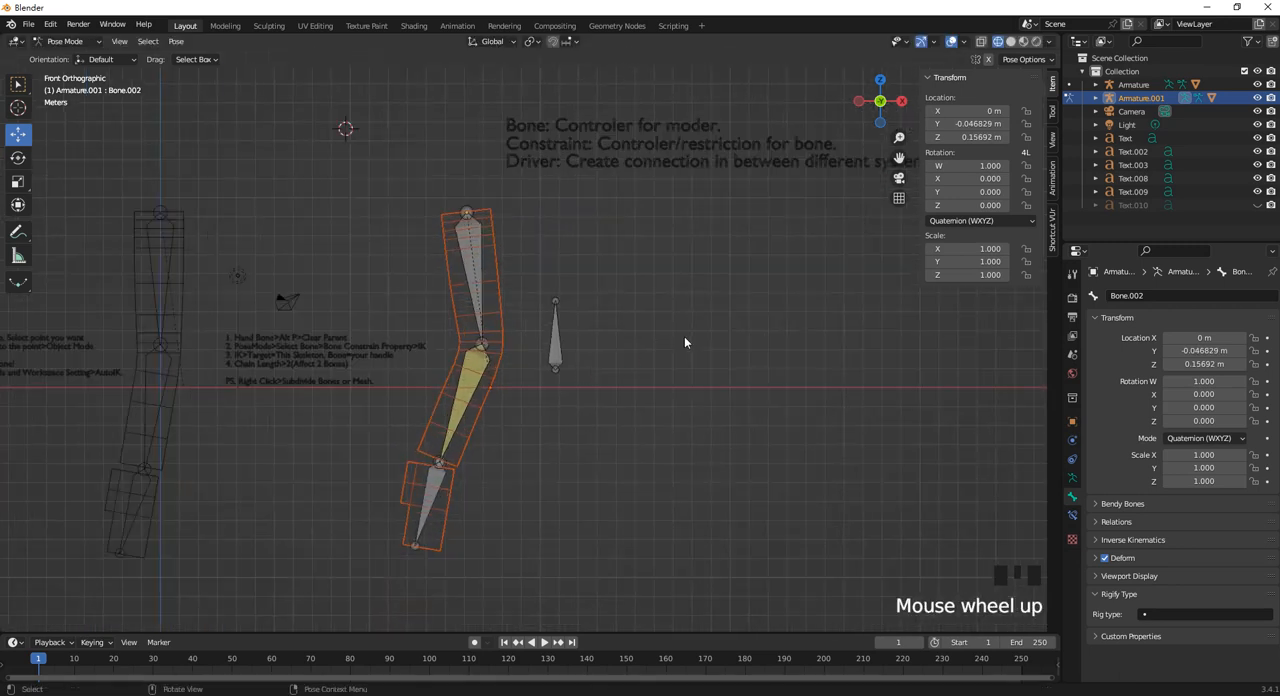
middle_click_drag(560, 358, 655, 366, "shift")
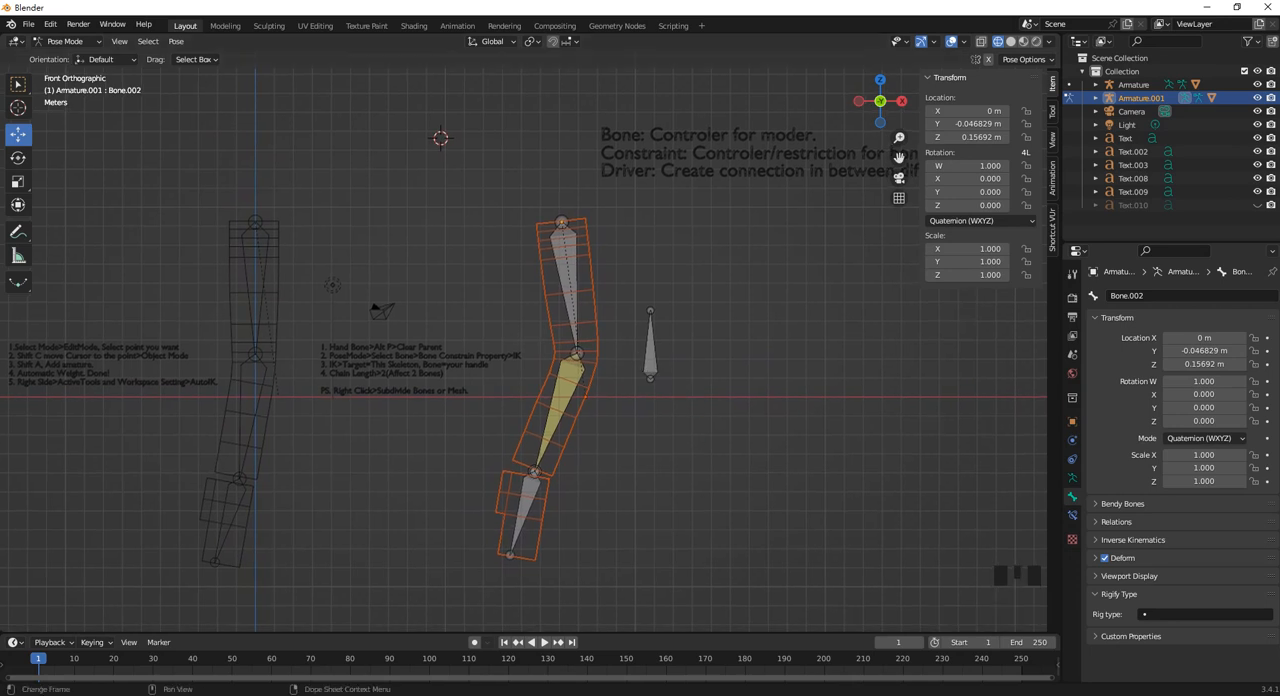
left_click(1123, 692)
left_click(1144, 308)
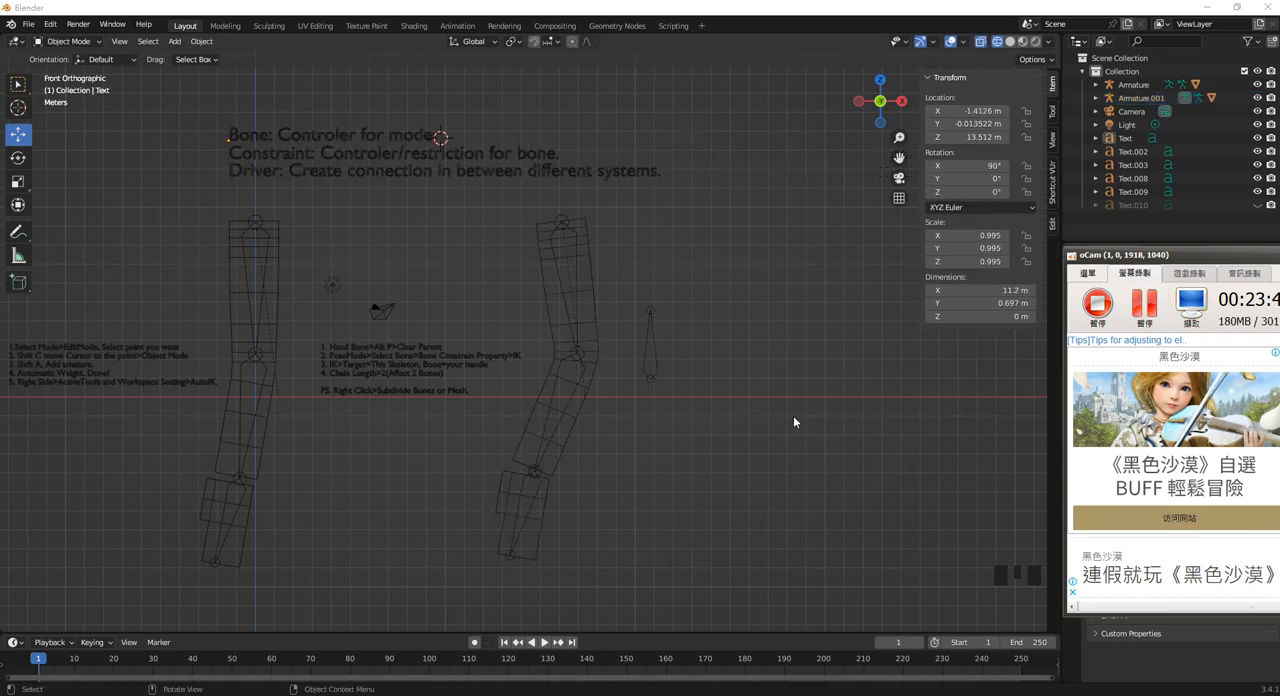
Duplicate the first limb mesh, Cube.001, and move the copy along X past the second limb, to about 33.5 m.
left_click(793, 417)
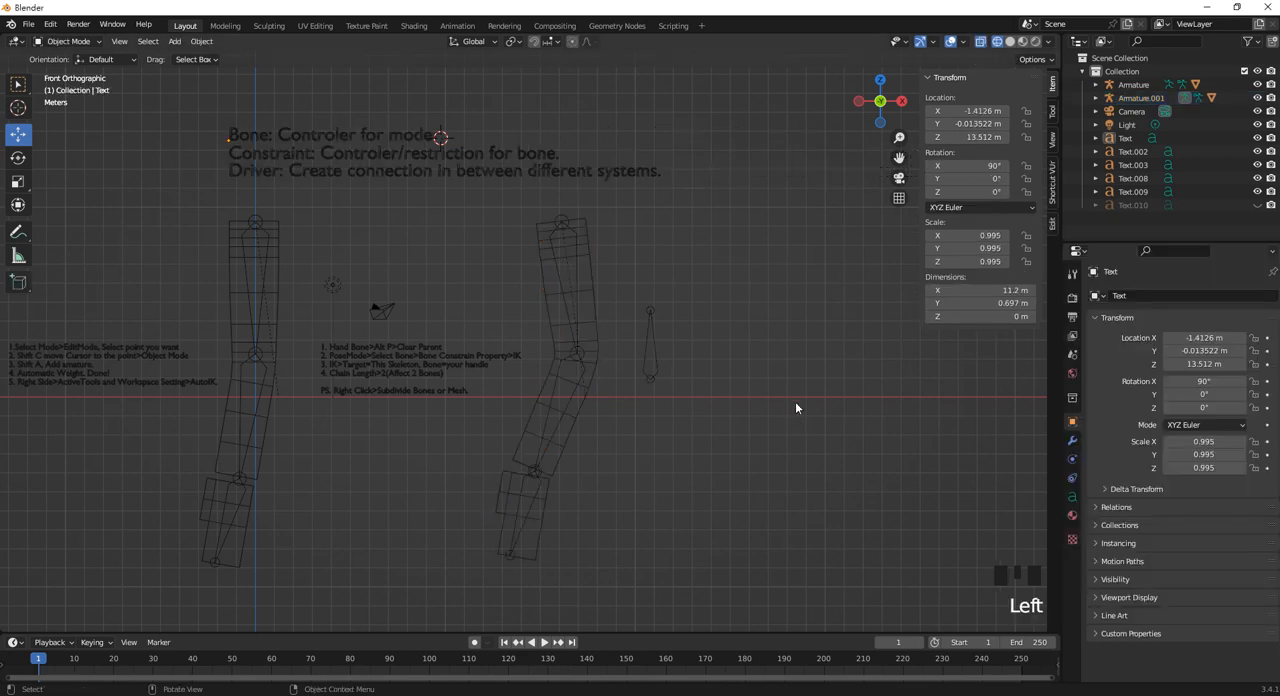
left_click(272, 322)
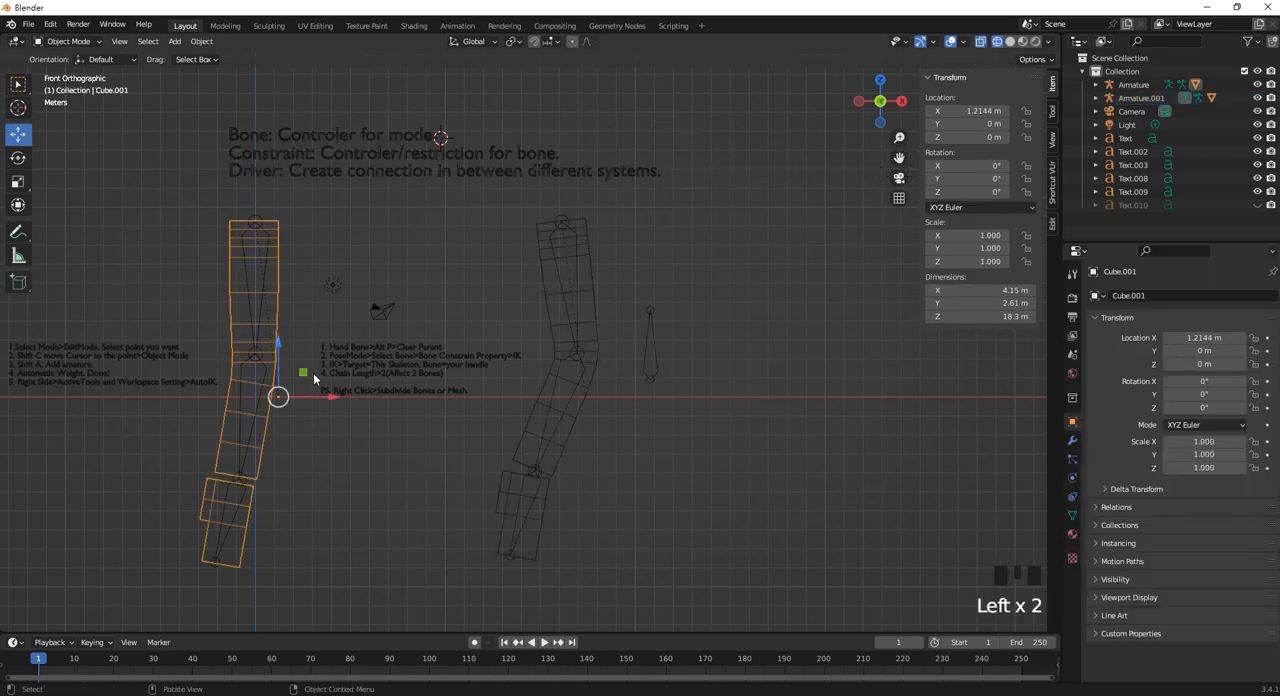
key("ctrl+d")
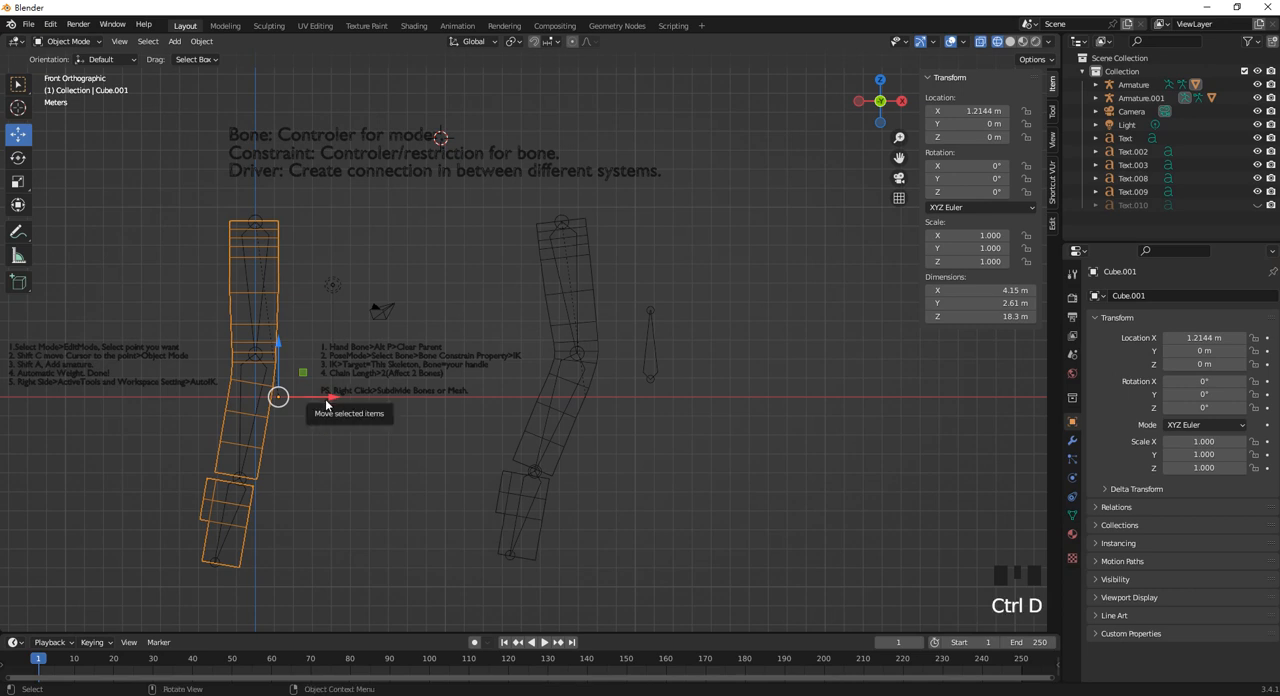
key("shift+d")
right_click(376, 397)
left_click_drag(341, 397, 955, 397)
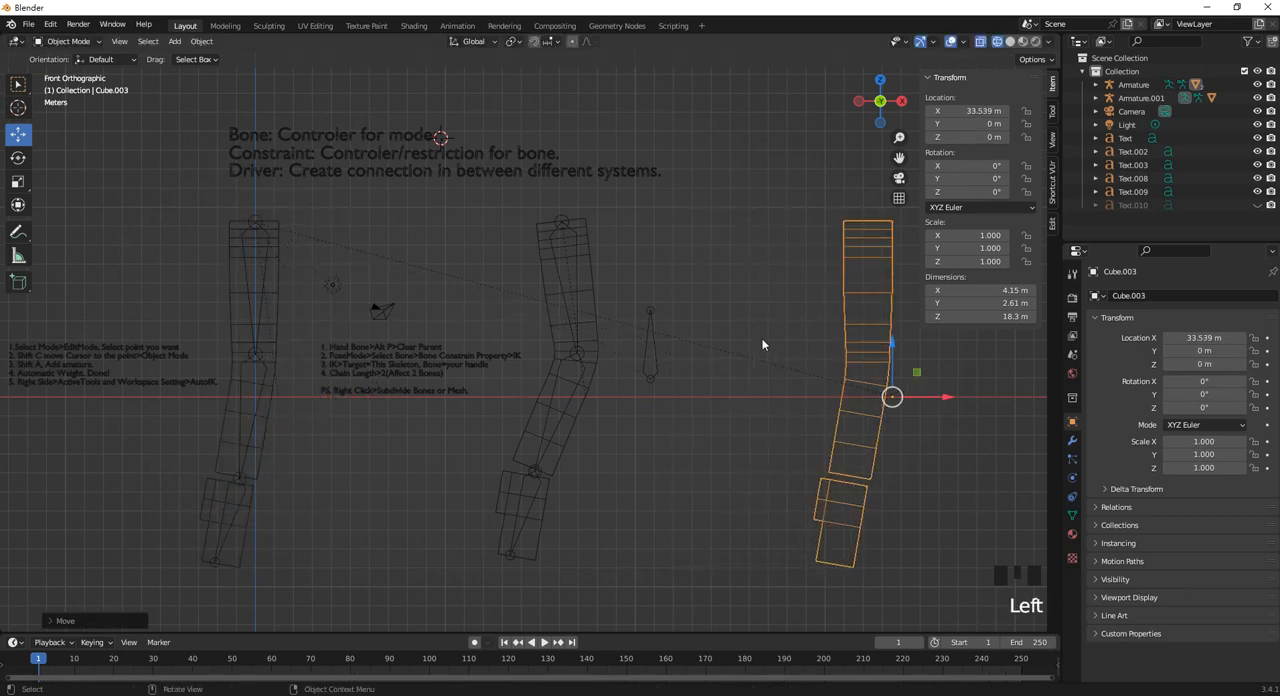
Clear the parent of the copied limb mesh and return to the front view.
middle_click_drag(763, 346, 758, 320, "alt")
mouse_move(563, 339)
middle_mouse_down()
mouse_move(786, 330)
mouse_move(537, 330)
mouse_move(576, 339)
middle_mouse_up()
key("alt+p")
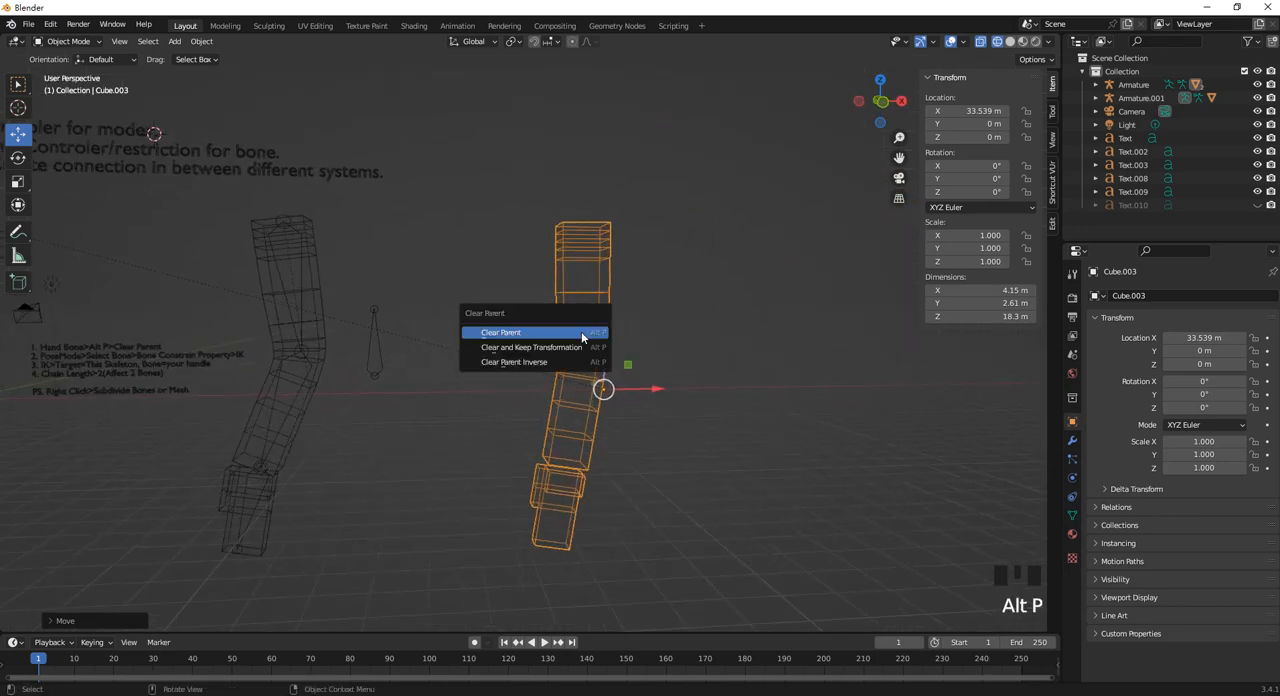
left_click(581, 334)
key("KP_1")
scroll(556, 259, "down", 2)
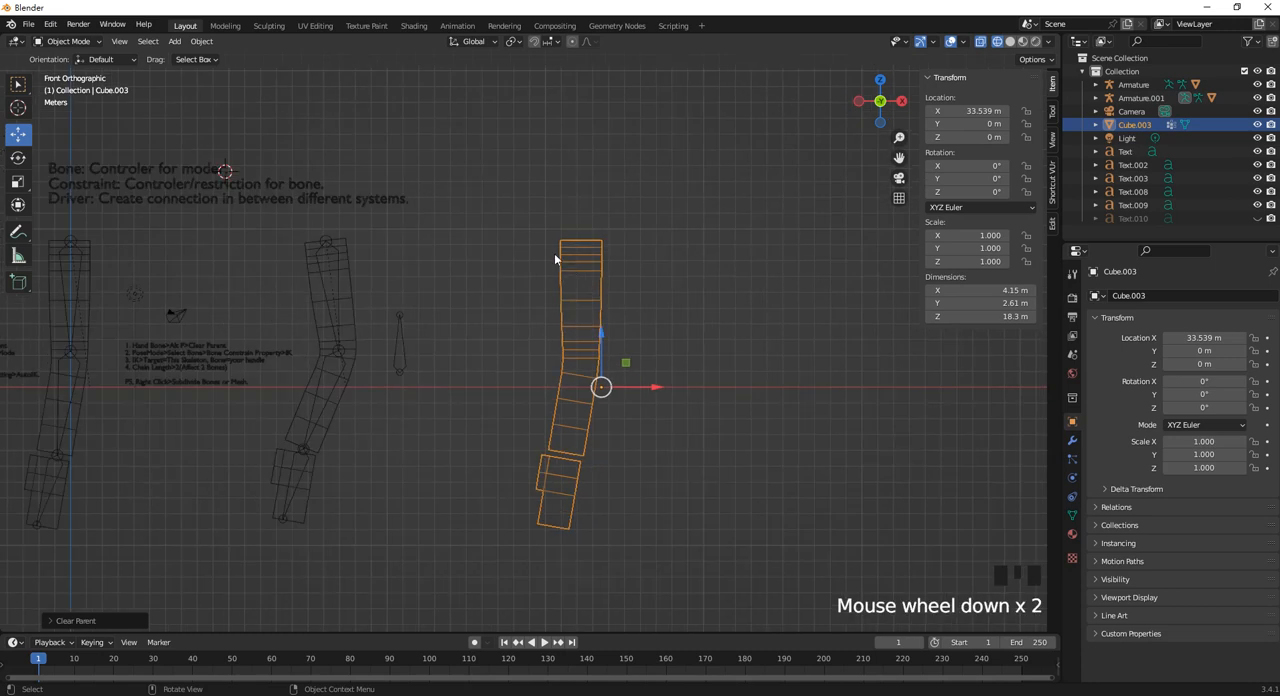
Delete the vertex groups Bone, Bone.001 and Bone.002 from the copied limb mesh and move it along X to about 38.2 m.
left_click(1072, 515)
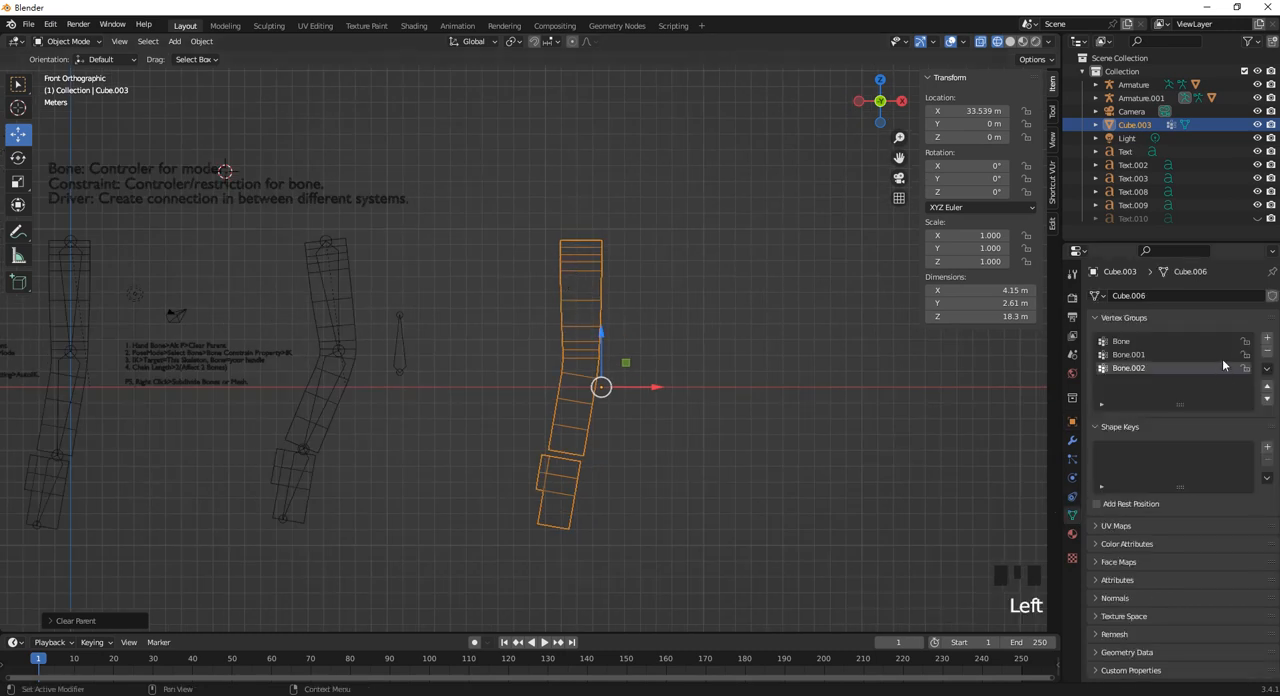
left_click(1267, 353)
left_click(1267, 353)
left_click(1267, 353)
left_click(1267, 353)
left_click(712, 354)
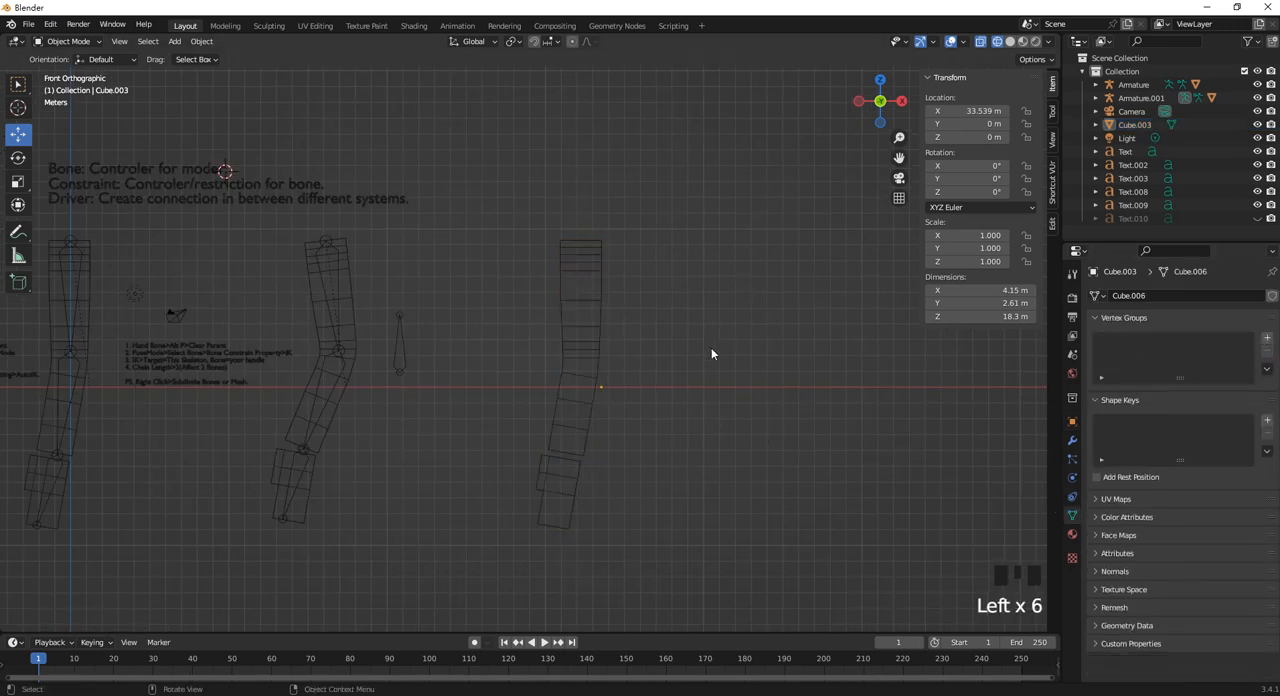
left_click(646, 349)
left_click_drag(646, 349, 729, 391)
left_click(891, 308)
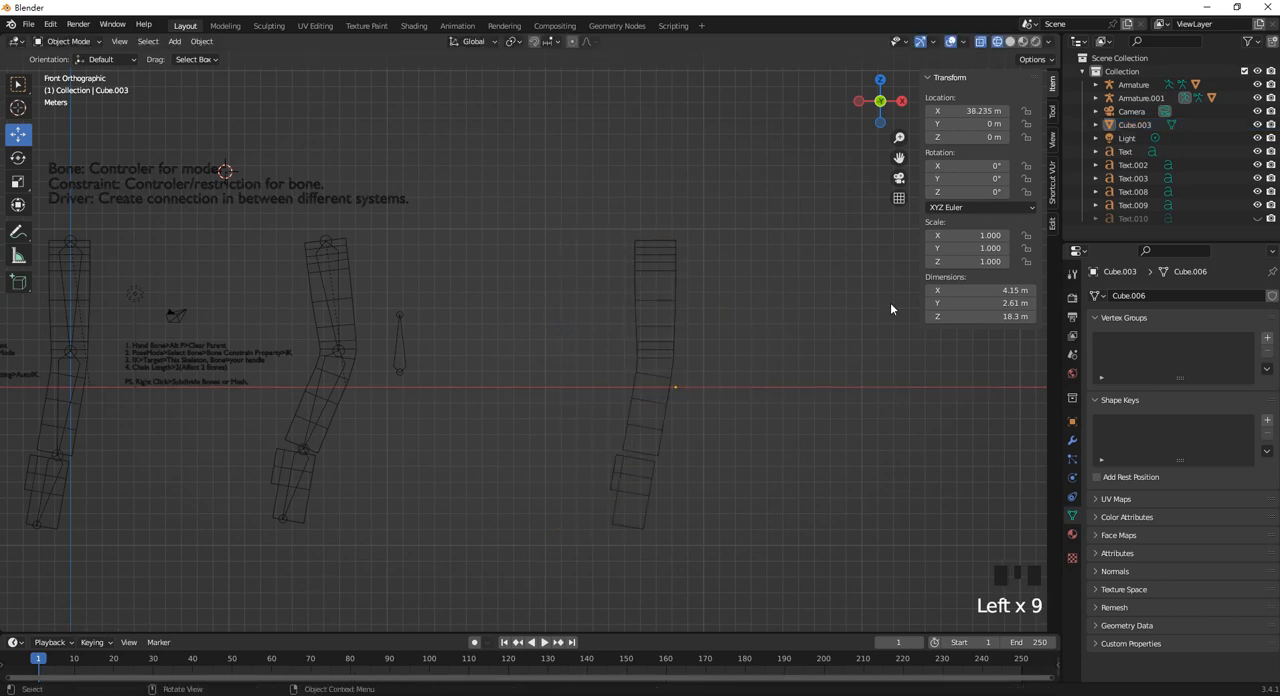
Unhide the Text.010 note and move it beside the copied limb mesh, to about 39.7 m on X.
left_click(1257, 218)
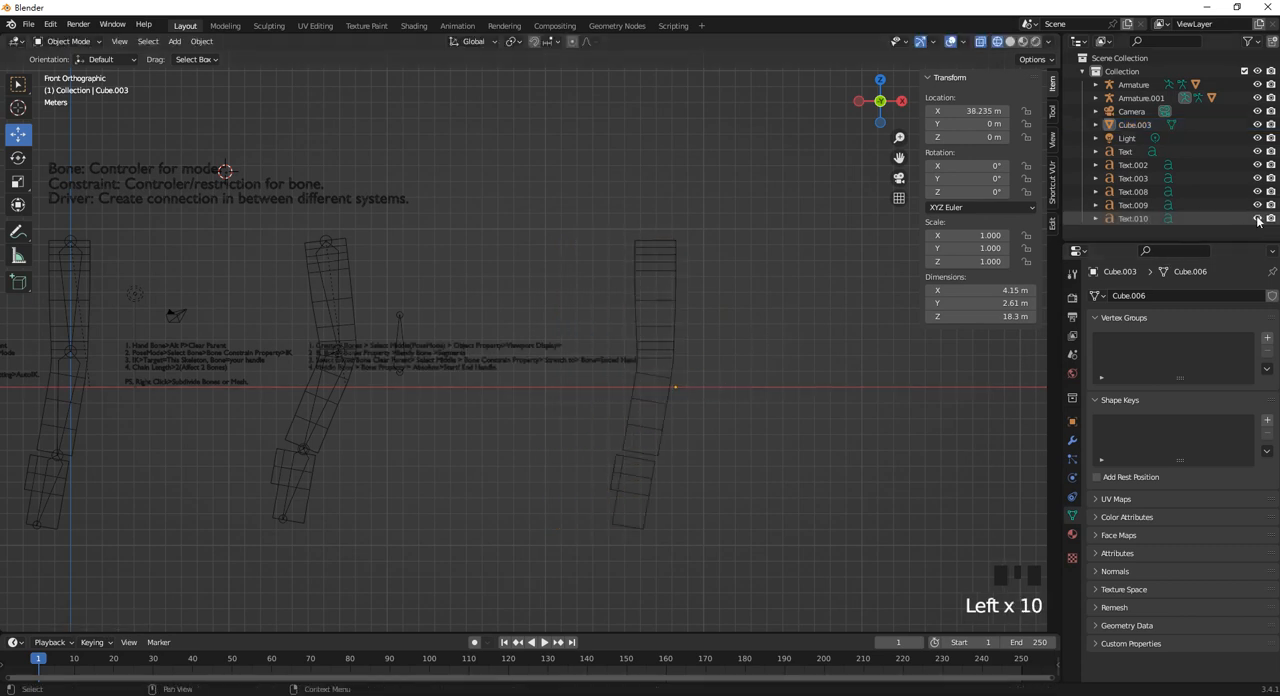
left_click(498, 365)
left_click_drag(498, 365, 762, 368)
Move the copied limb mesh along X to about 36.6 m and the Text.010 note to about 38.4 m.
left_click(751, 285)
left_click_drag(714, 297, 660, 267)
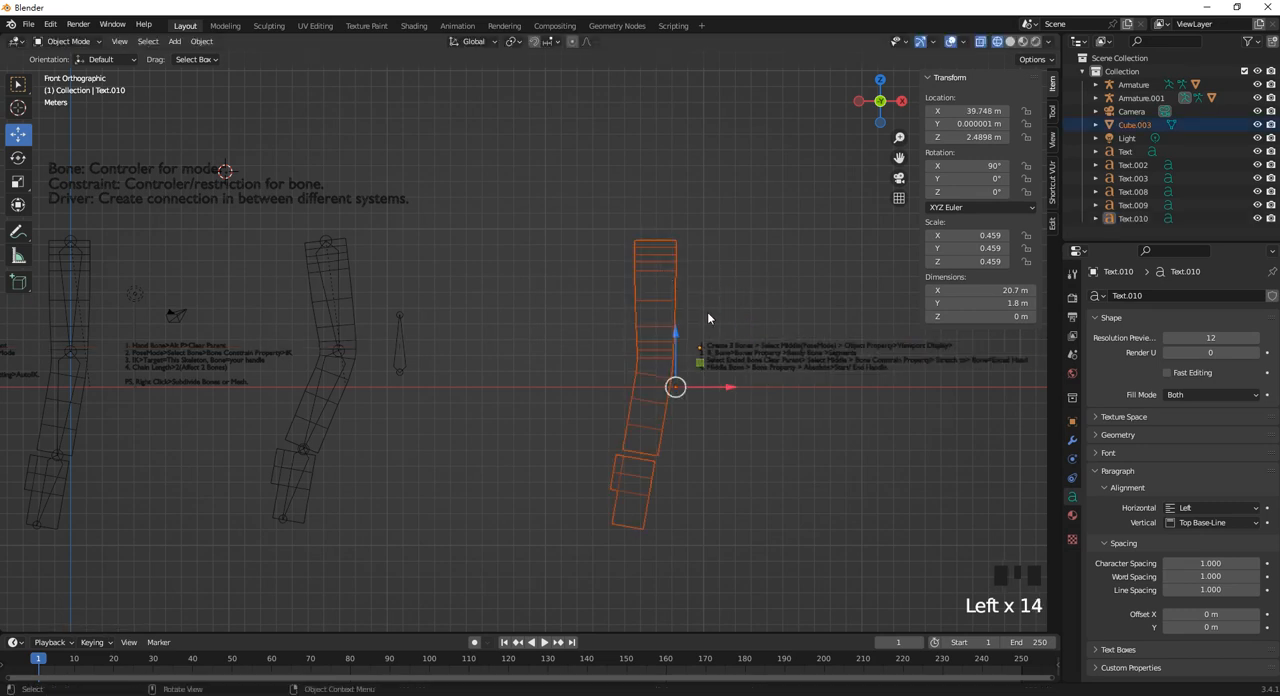
left_click_drag(734, 388, 708, 388)
left_click(781, 360)
left_click_drag(755, 350, 733, 350)
left_click(758, 294)
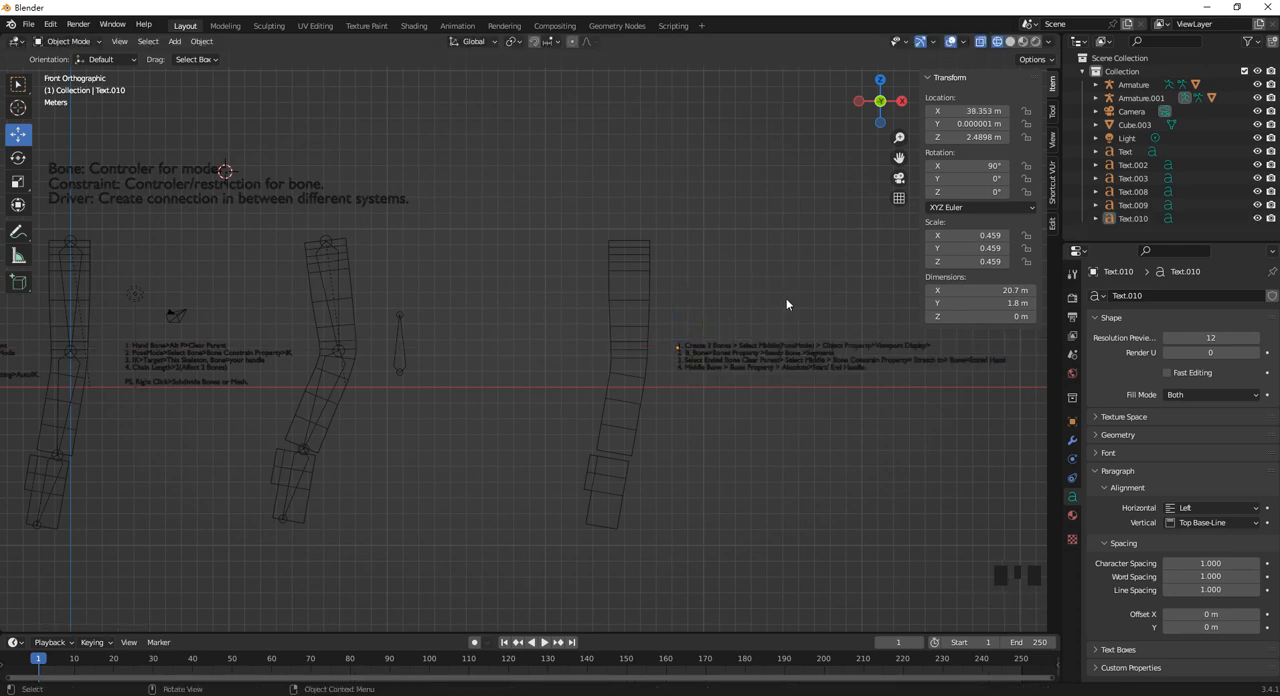
Open the copied limb mesh, Cube.003, for editing with face selection active.
middle_click_drag(786, 298, 680, 297, "shift")
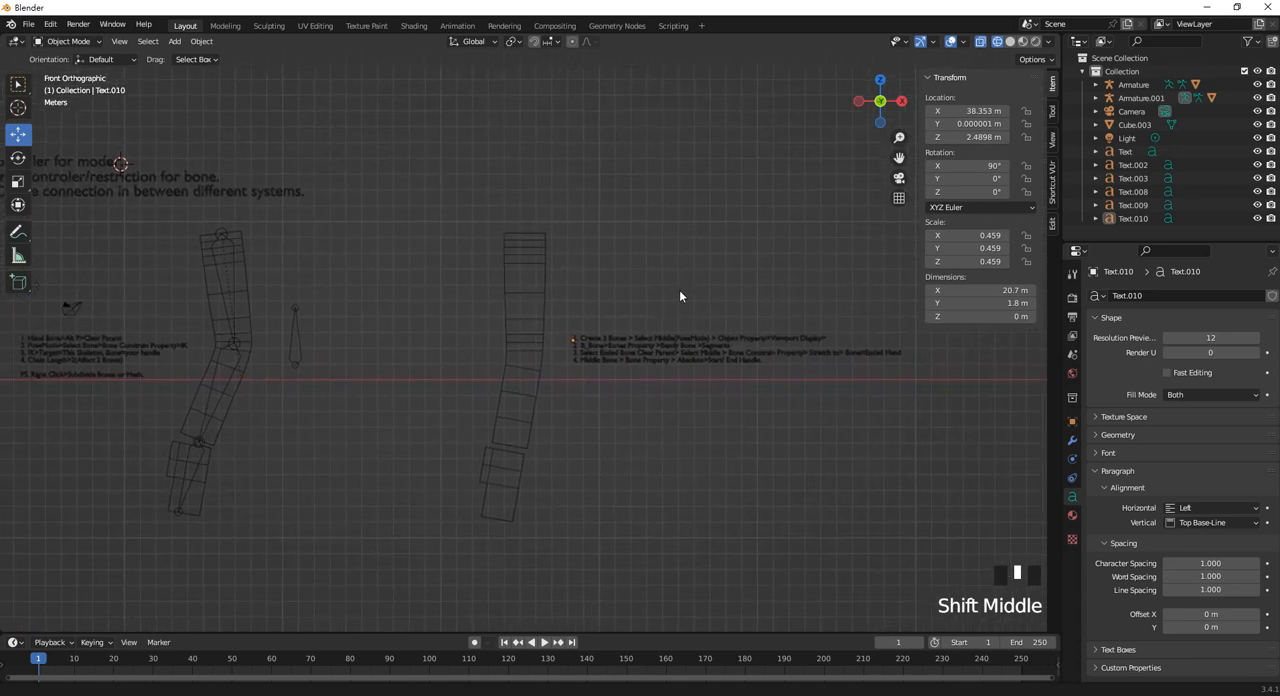
scroll(642, 329, "up", 2)
middle_click_drag(498, 275, 534, 279, "shift")
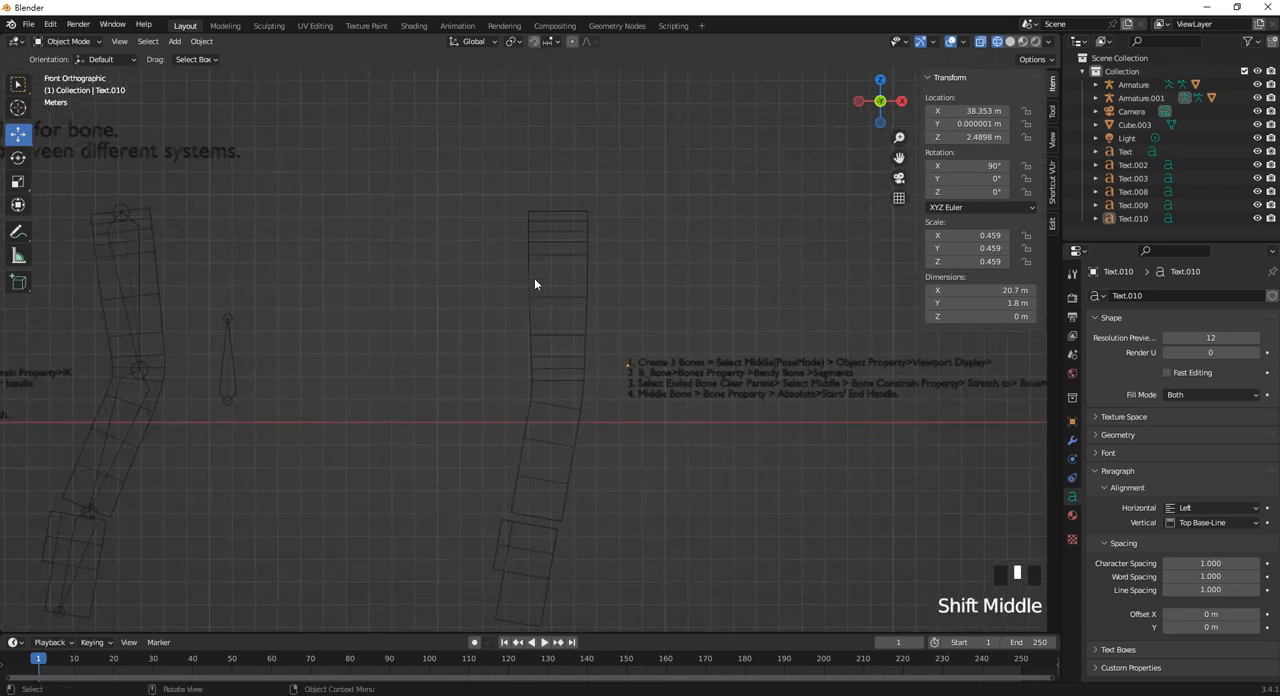
scroll(554, 202, "down", 1)
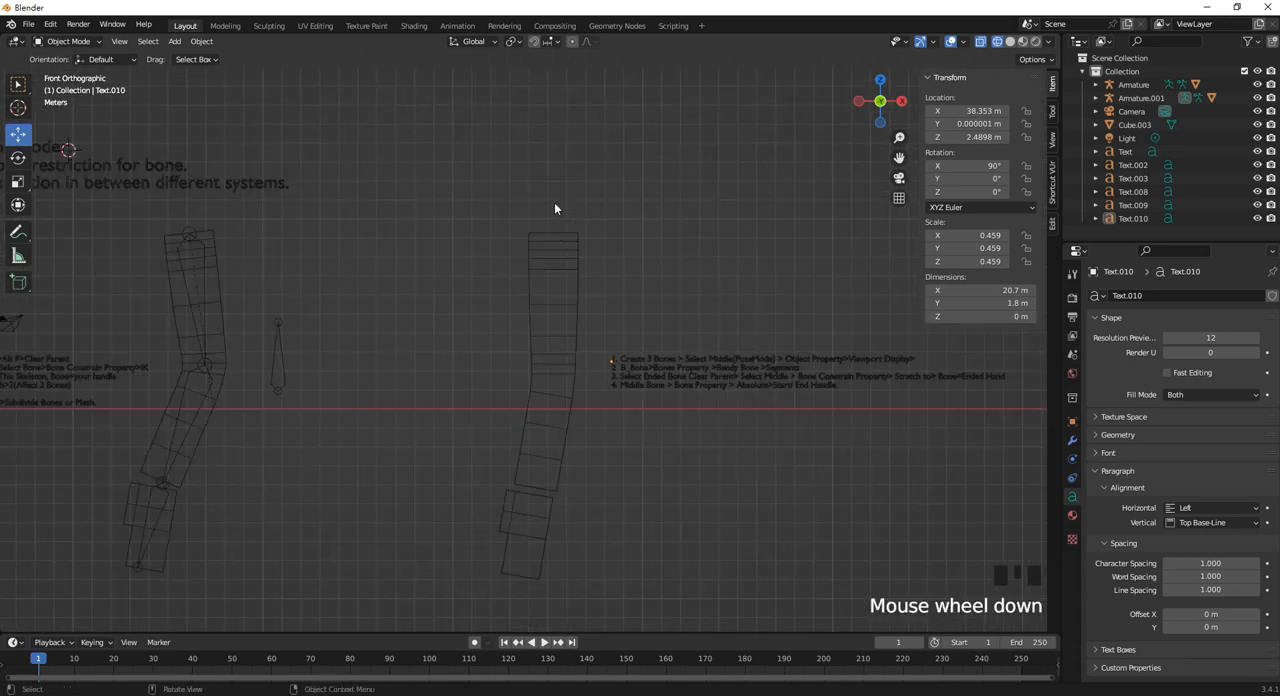
left_click(558, 218)
left_click(557, 222)
scroll(555, 241, "up", 1)
scroll(557, 245, "up", 2)
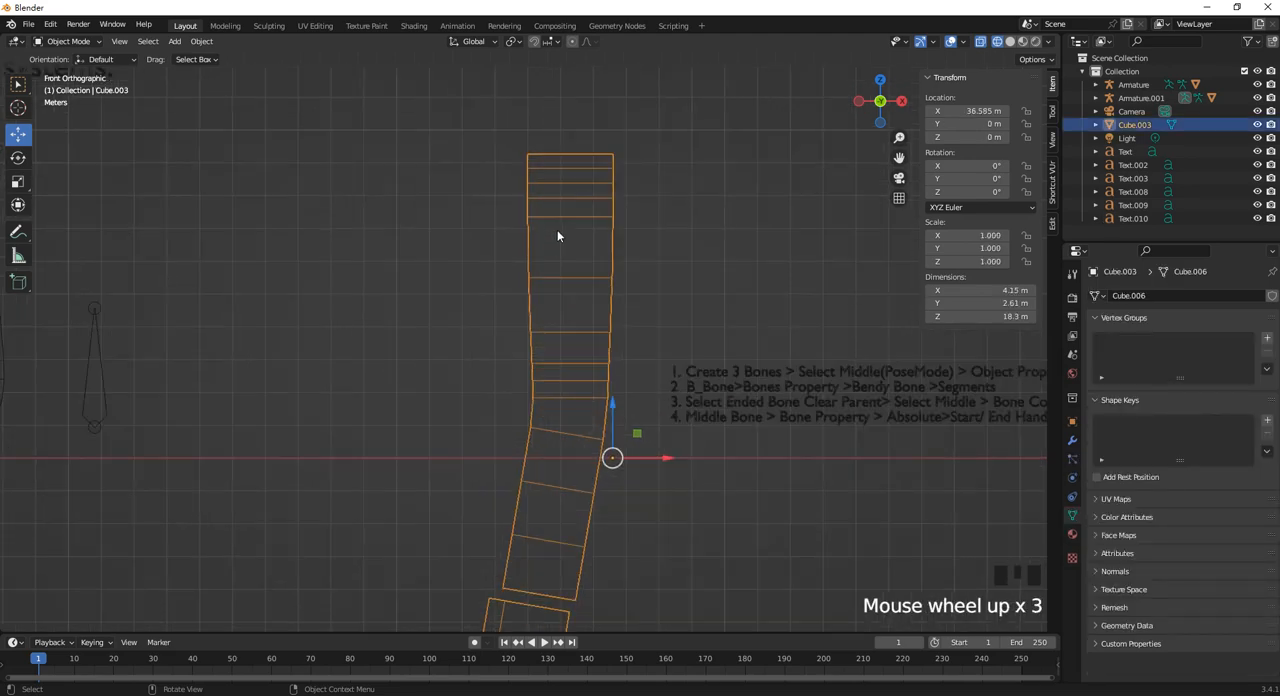
middle_click_drag(555, 234, 569, 257, "shift")
key("Tab")
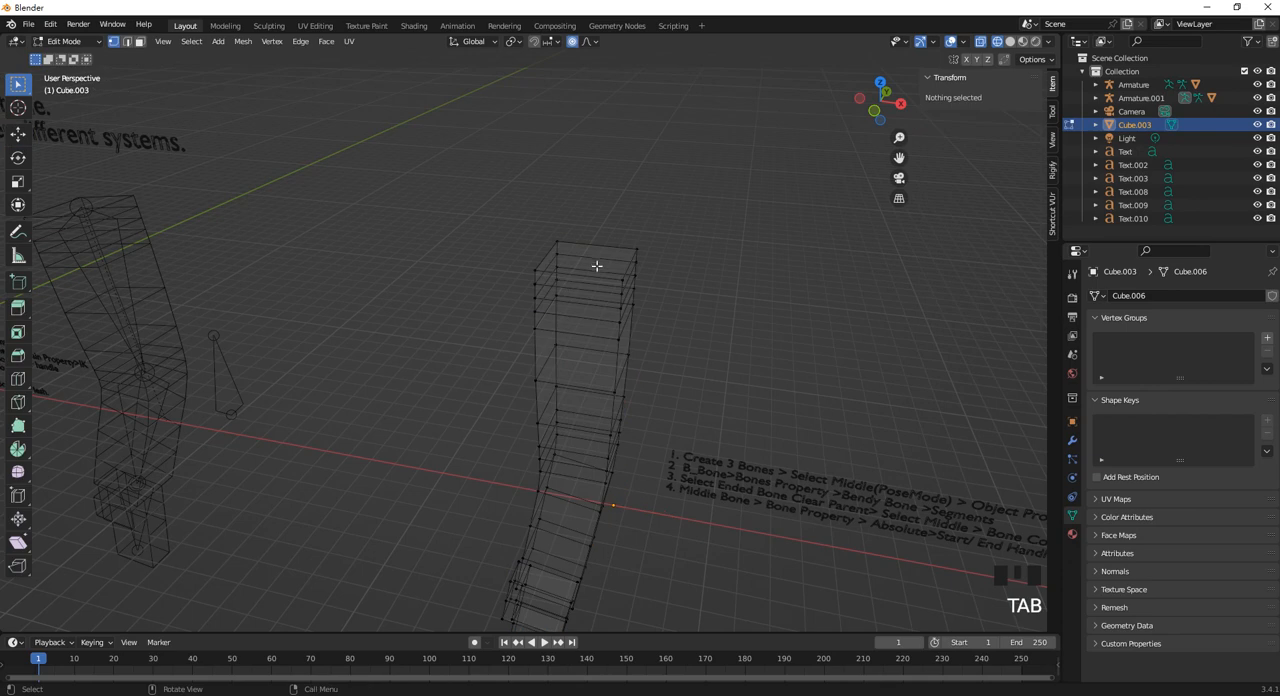
left_click(140, 41)
Select the top face of the copied limb and snap the 3D cursor to it.
left_click(591, 263)
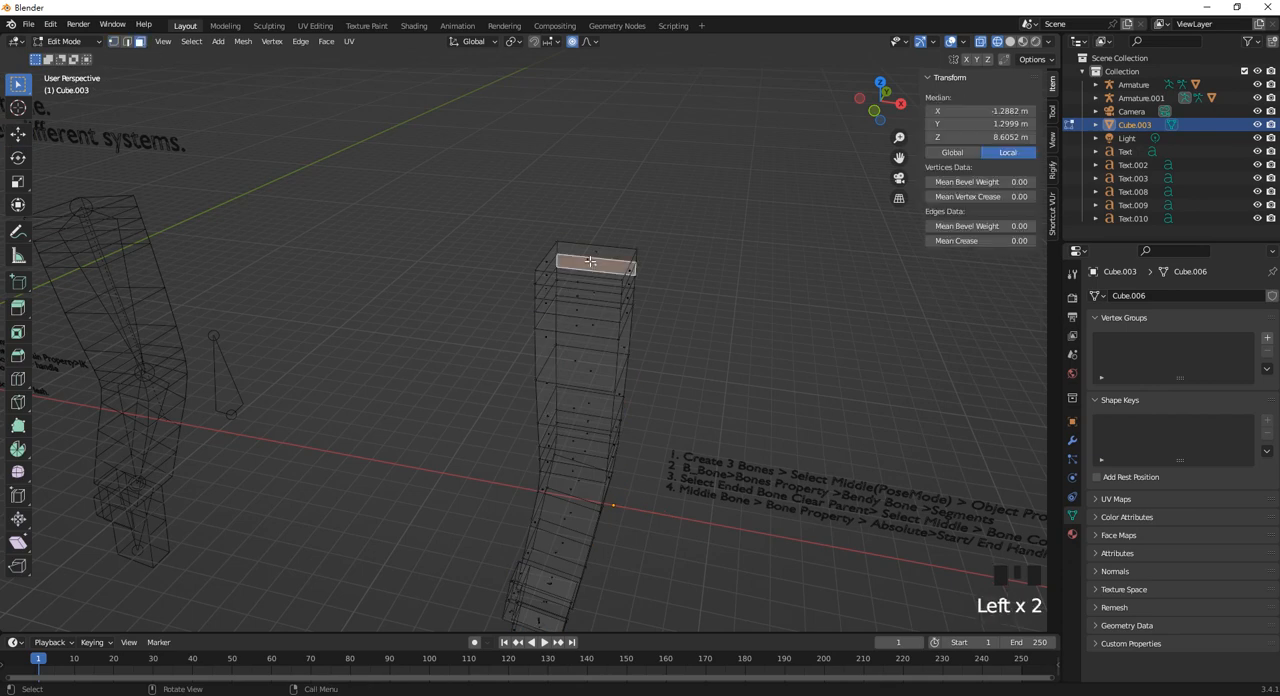
middle_click_drag(591, 259, 601, 291)
left_click(601, 290)
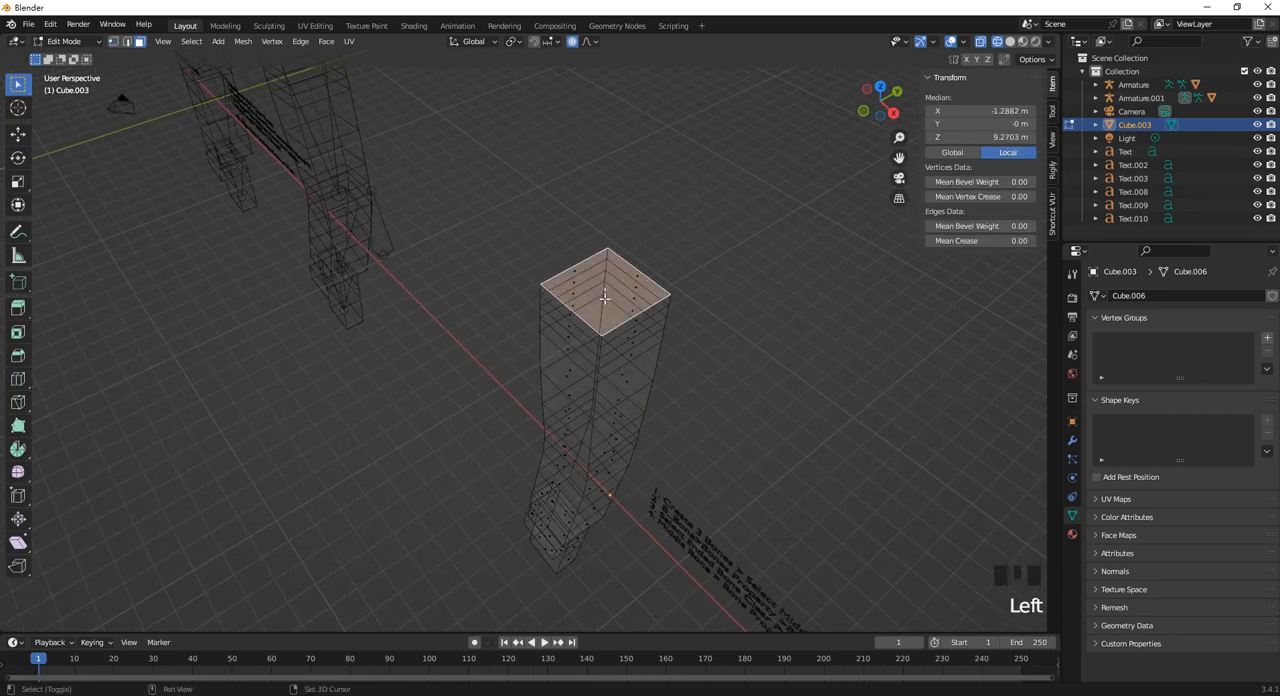
key("shift+s")
left_click(624, 386)
middle_click_drag(569, 343, 674, 274)
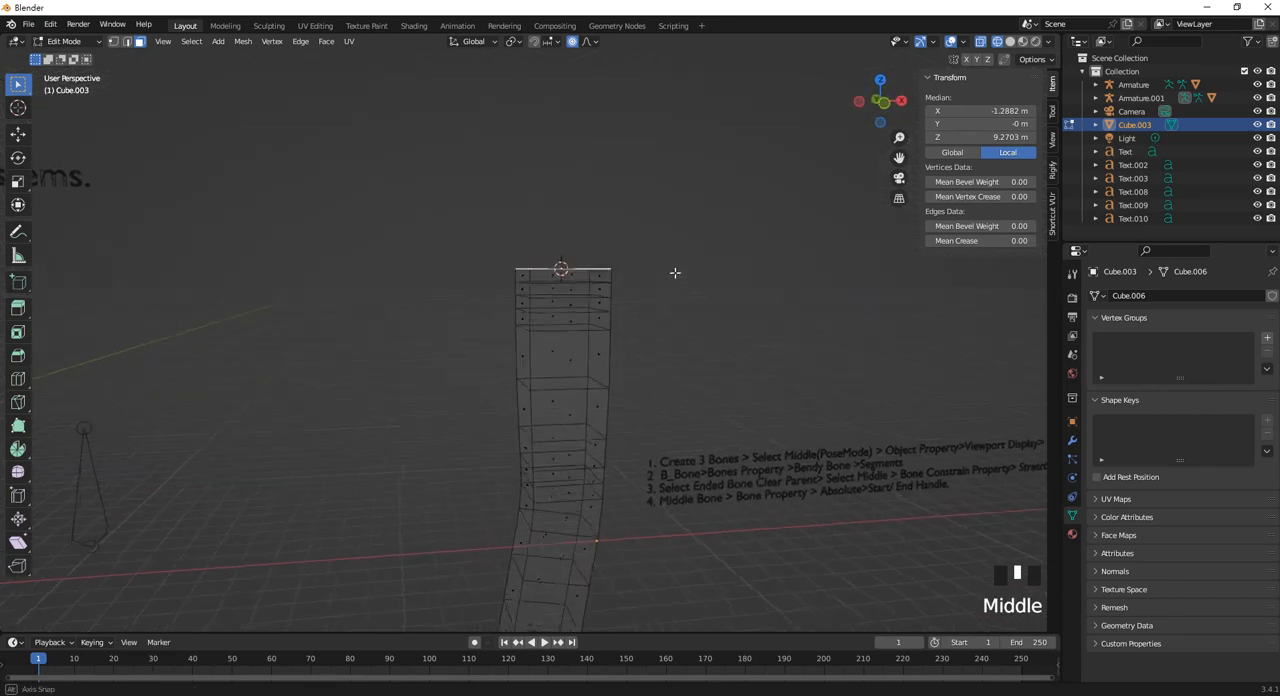
Return to Object mode in the front view and add an armature at the 3D cursor.
key("Tab")
key("KP_1")
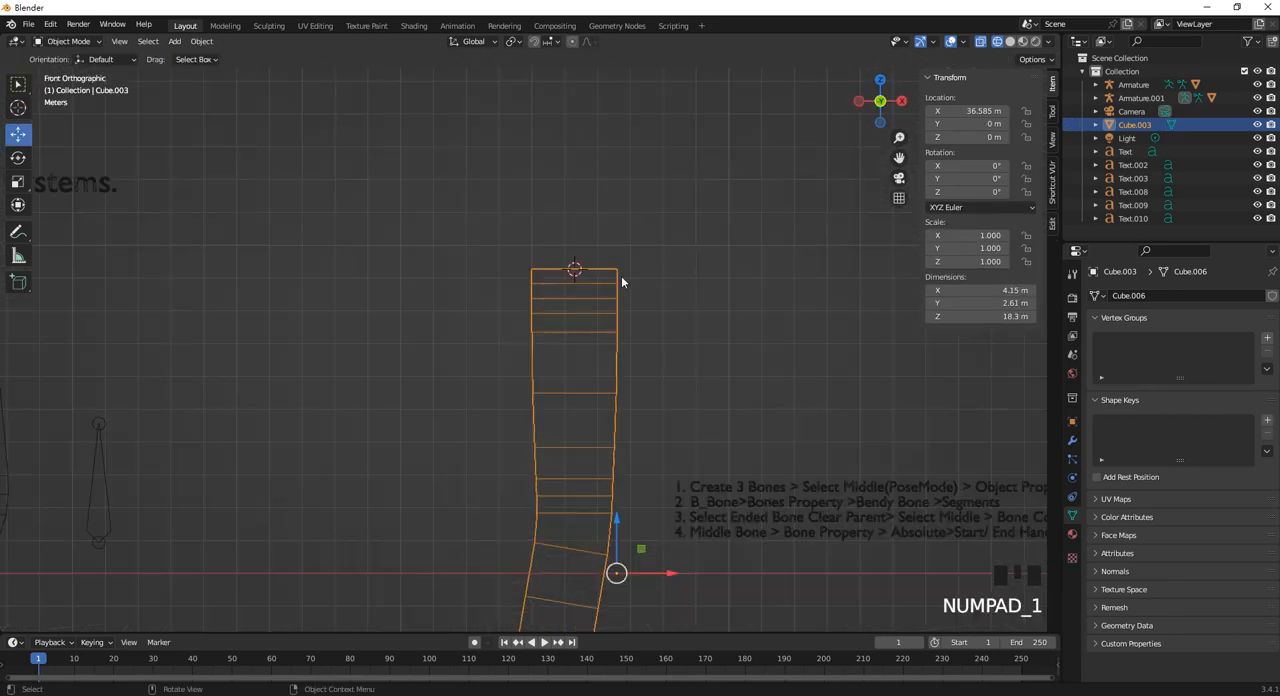
key("shift+a")
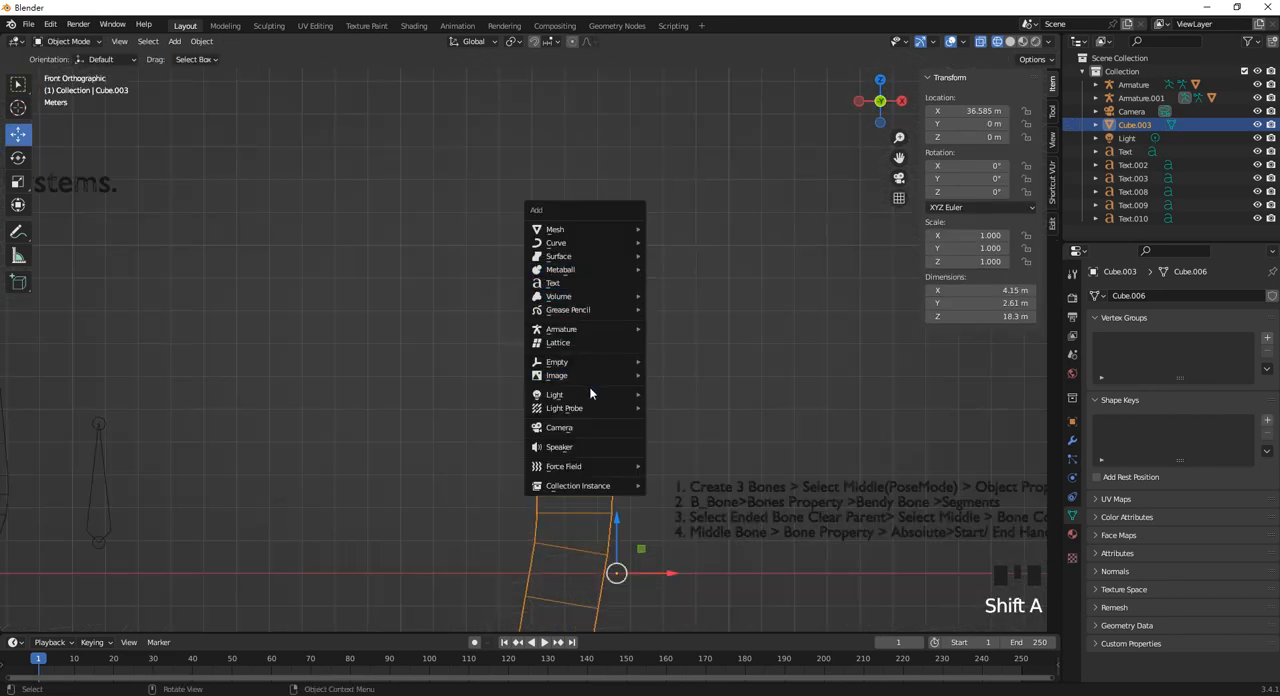
mouse_move(590, 330)
left_click(667, 330)
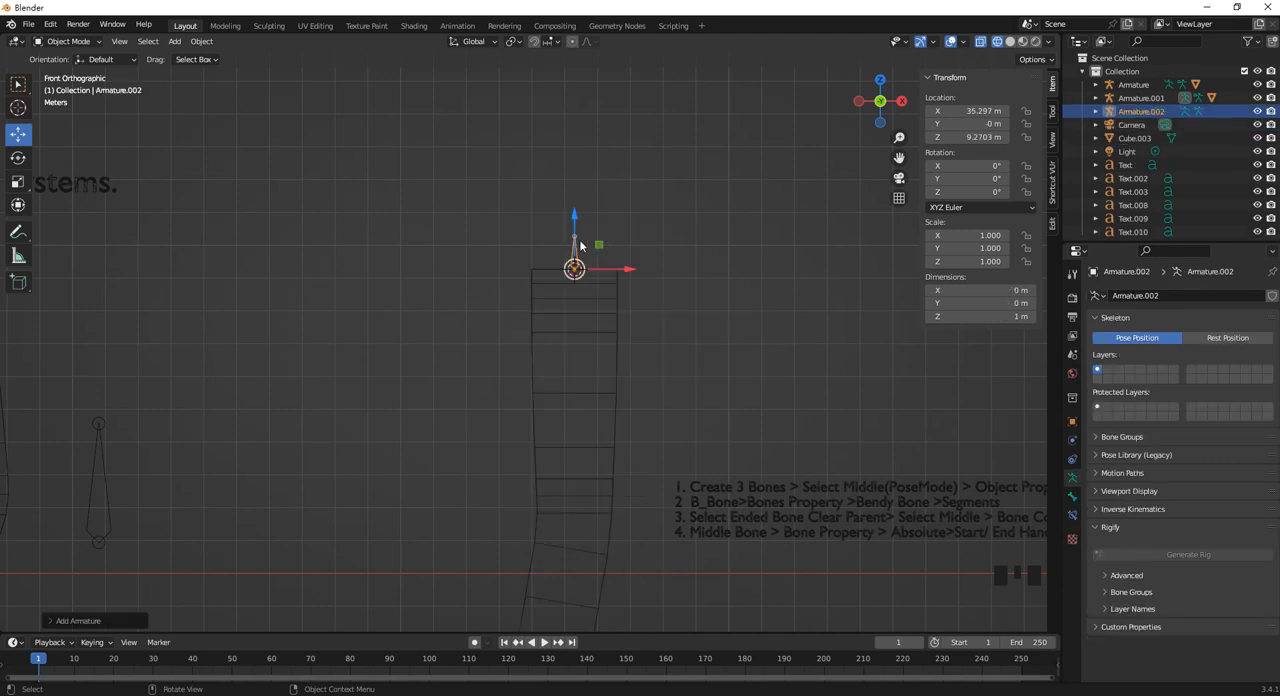
Edit the new armature and move the bone's tail down inside the limb, to about -1.91 m on Z.
scroll(582, 242, "down", 2)
left_click(626, 172)
scroll(562, 282, "up", 1)
left_click(567, 261)
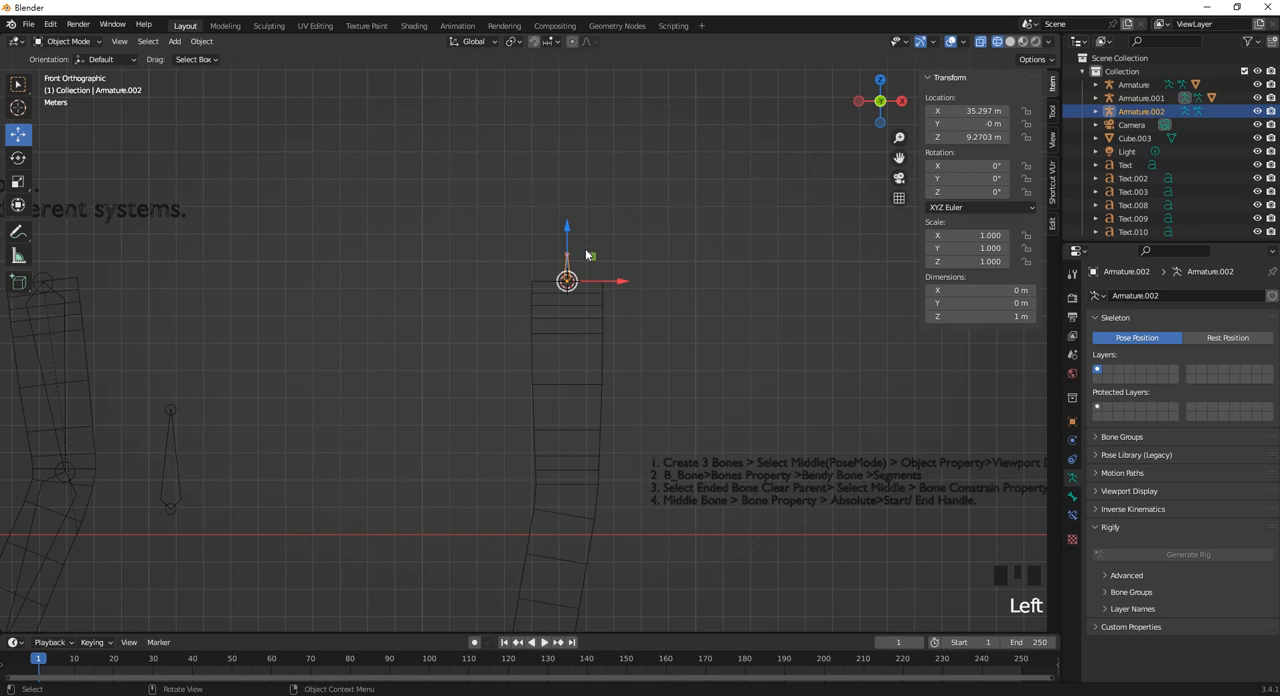
key("Tab")
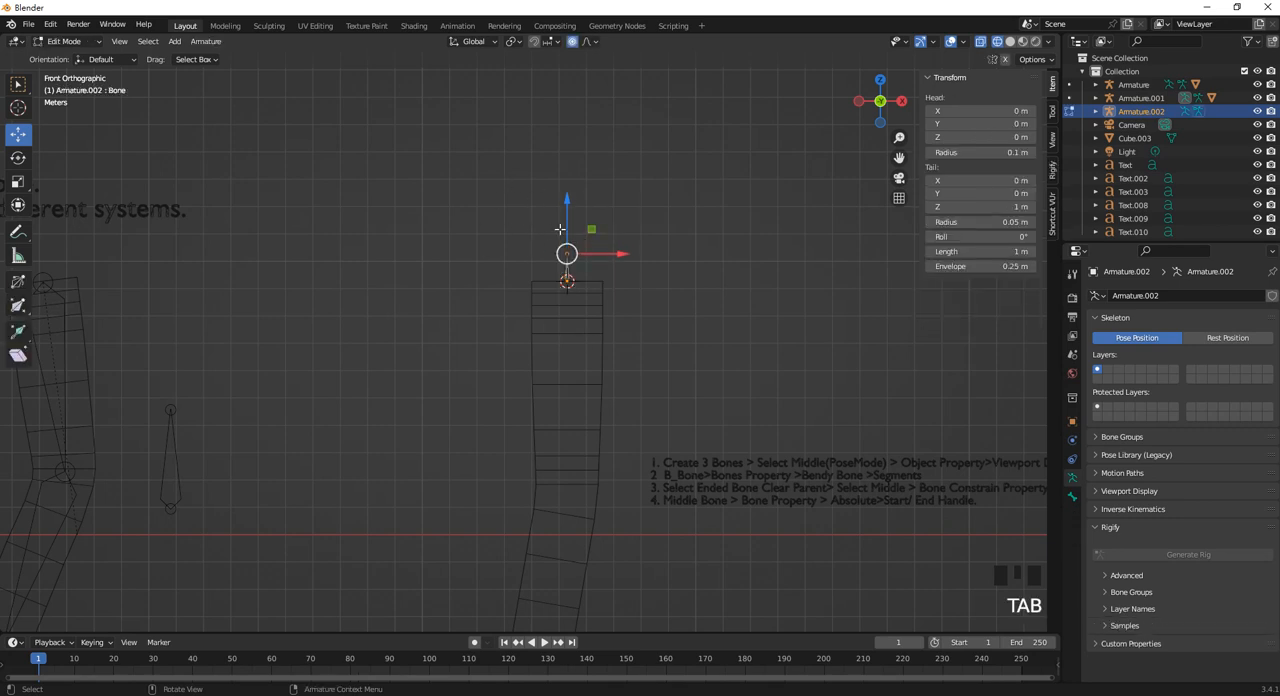
left_click_drag(509, 190, 606, 286)
left_click_drag(567, 202, 567, 281)
Extrude a second bone down to the limb's lower joint, placing its tail at about X -0.59 m, Z -12.58 m.
middle_click_drag(586, 390, 625, 291, "shift")
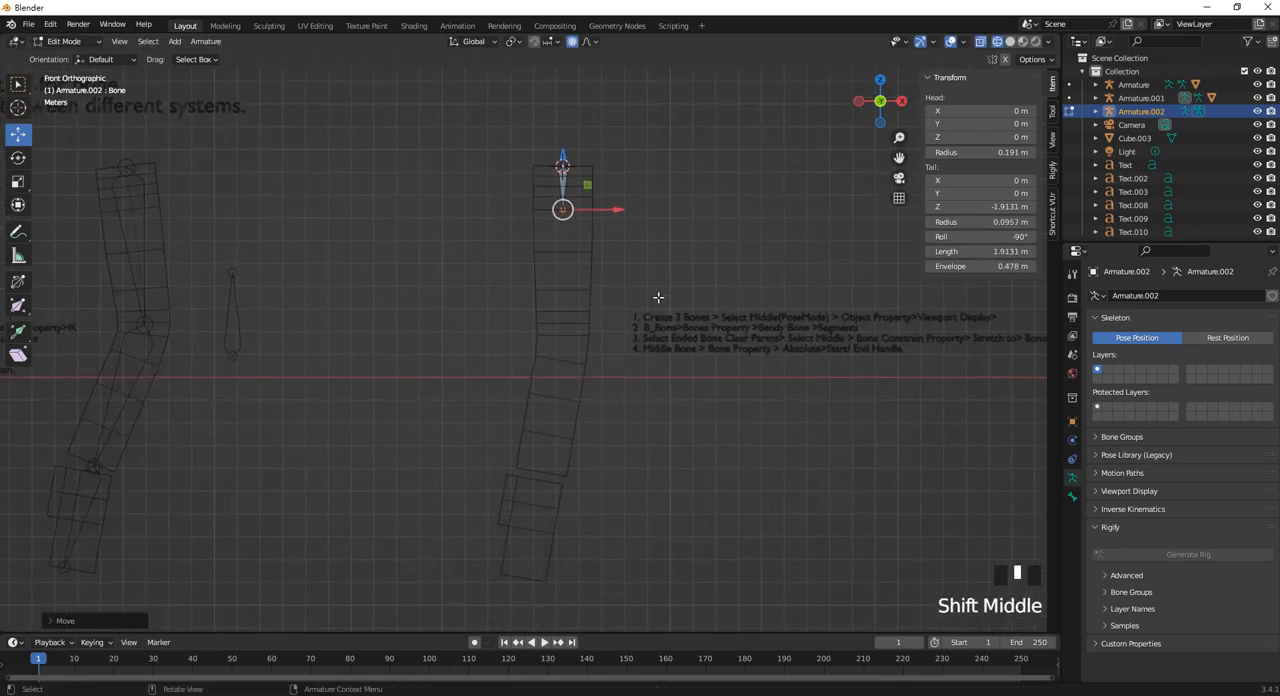
key("e")
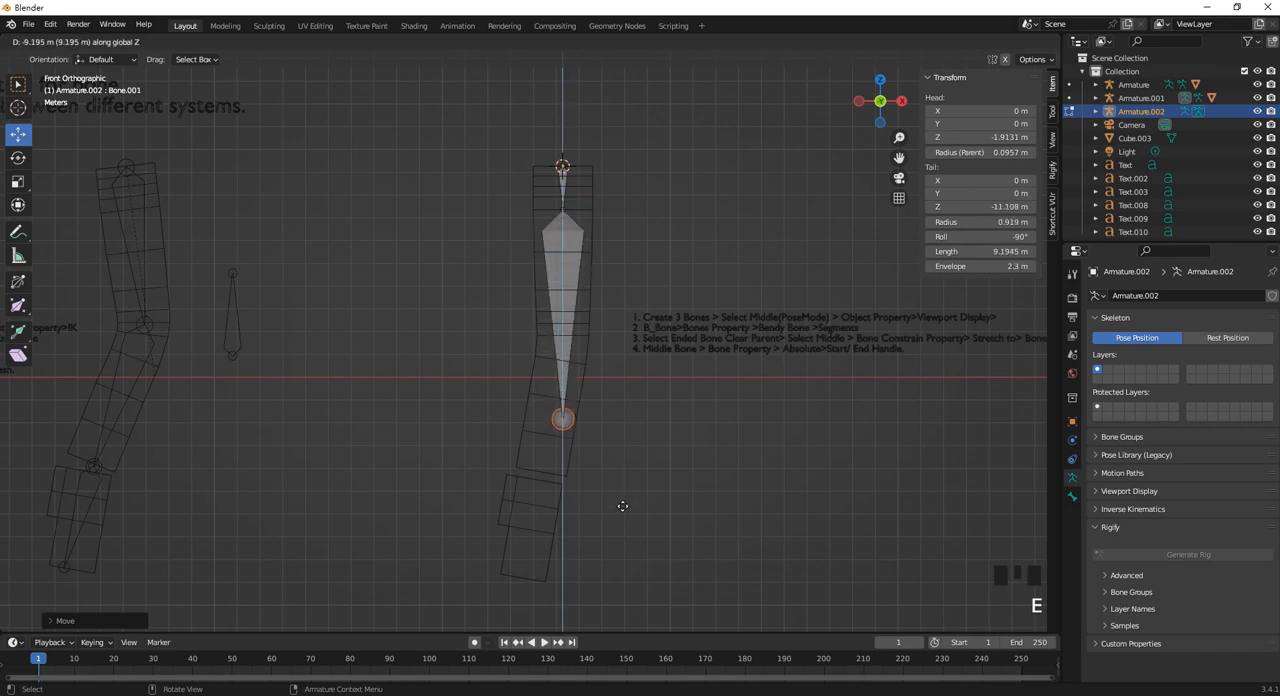
left_click(624, 521)
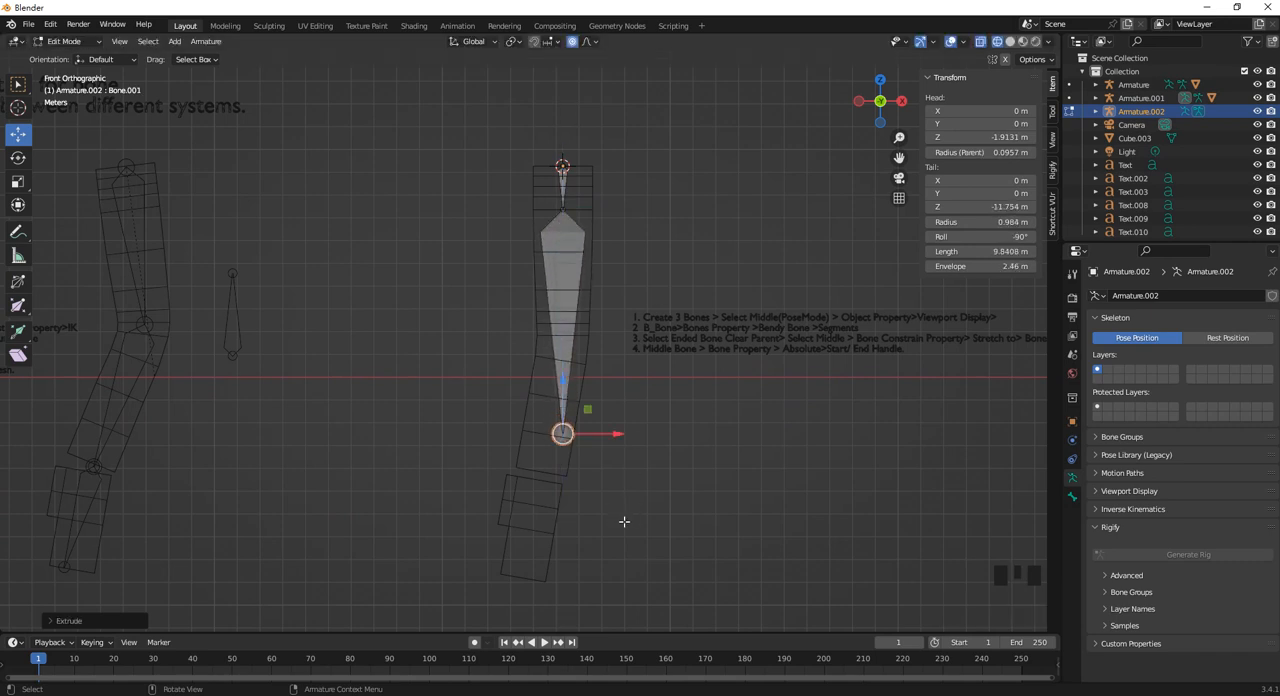
left_click_drag(617, 436, 601, 437)
left_click_drag(551, 394, 551, 413)
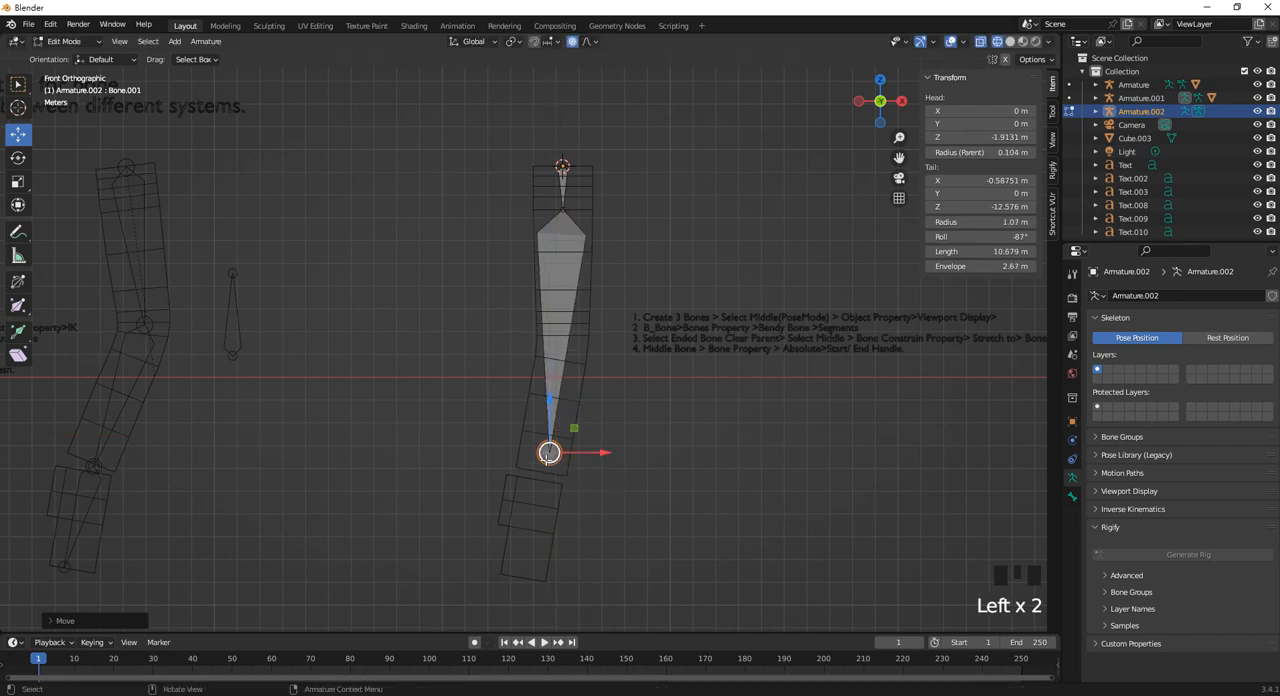
Extrude a third bone to the limb's lower end and adjust the first bone's tail to about -1.85 m on Z.
key("e")
left_click(526, 571)
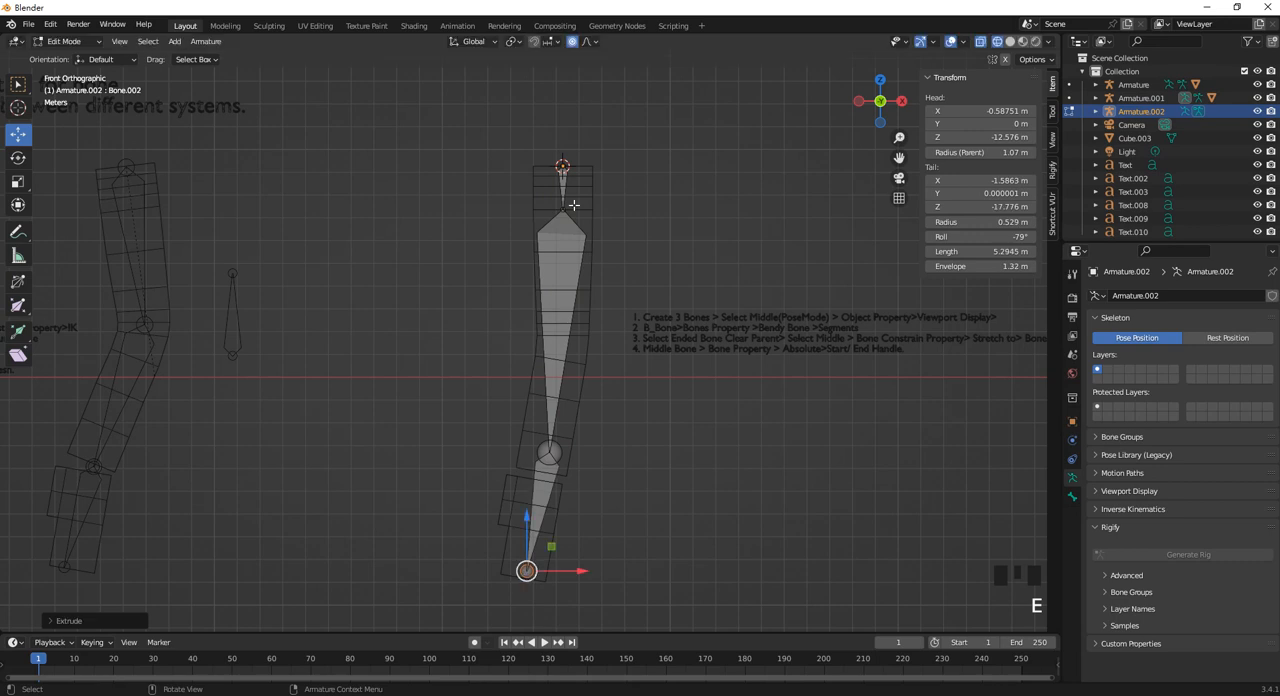
left_click(563, 209)
mouse_move(566, 174)
left_mouse_down()
mouse_move(567, 211)
mouse_move(570, 173)
left_mouse_up()
scroll(585, 284, "down", 2)
left_click(545, 422)
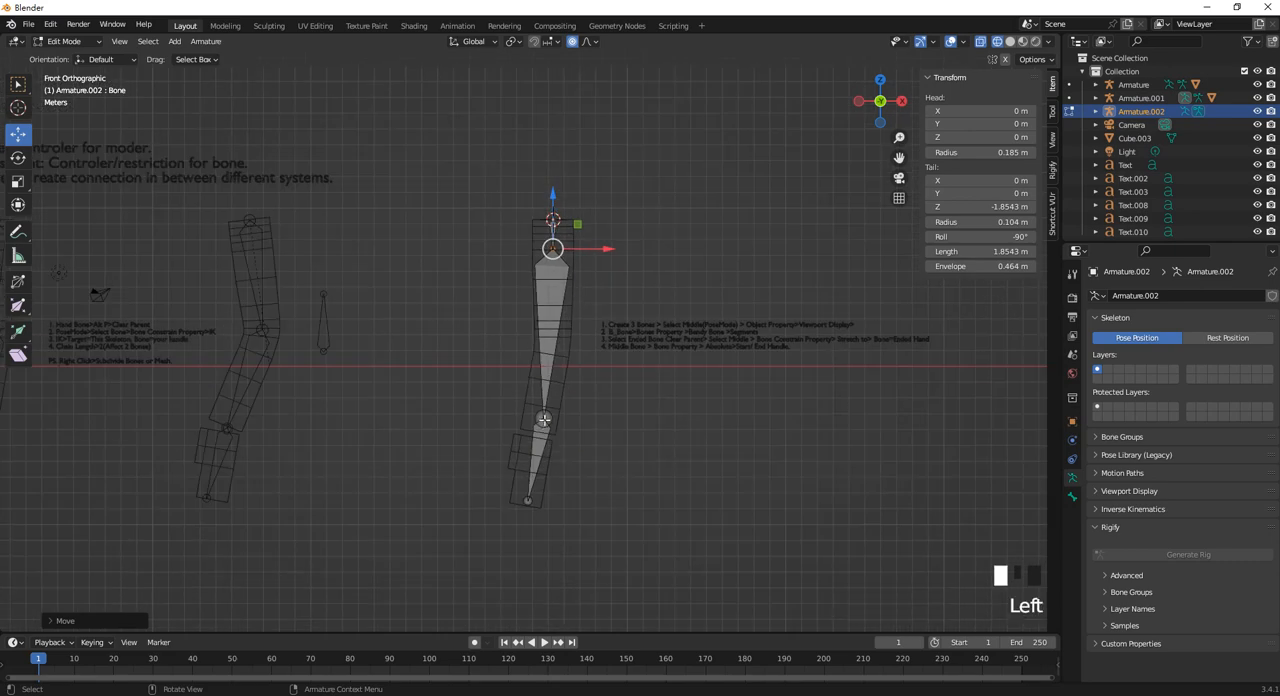
scroll(562, 437, "up", 4)
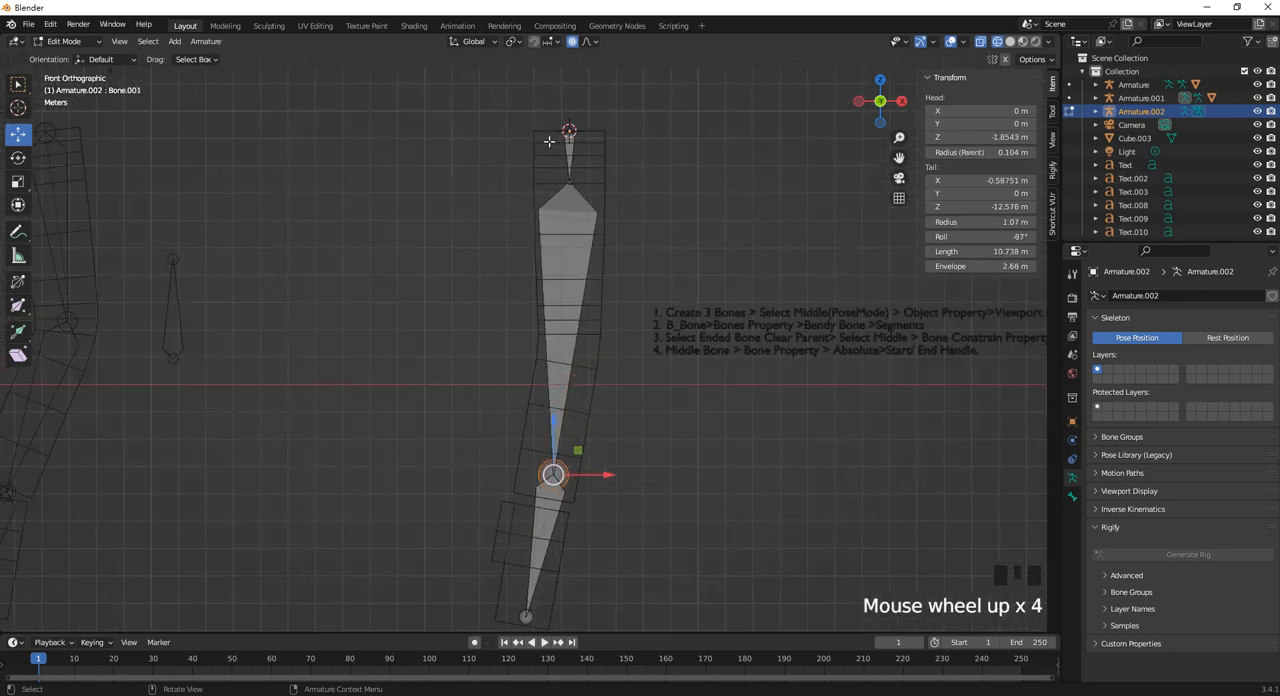
scroll(556, 257, "down", 1)
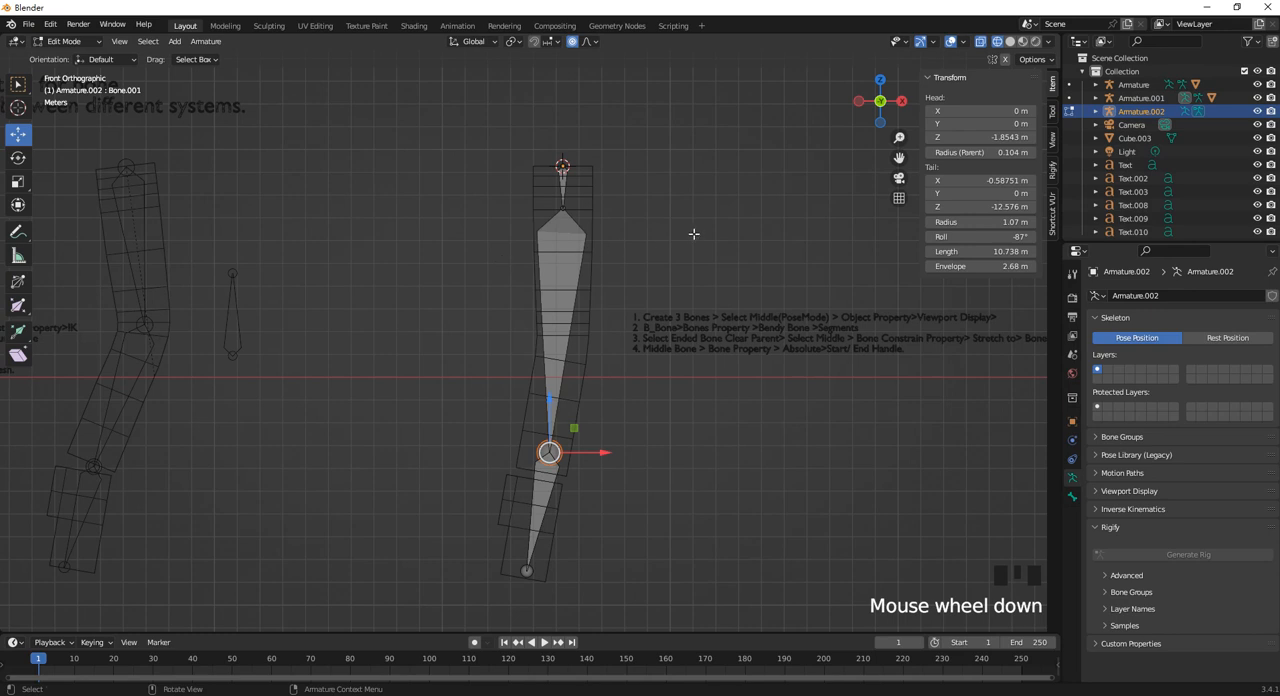
middle_click_drag(693, 233, 616, 250, "shift")
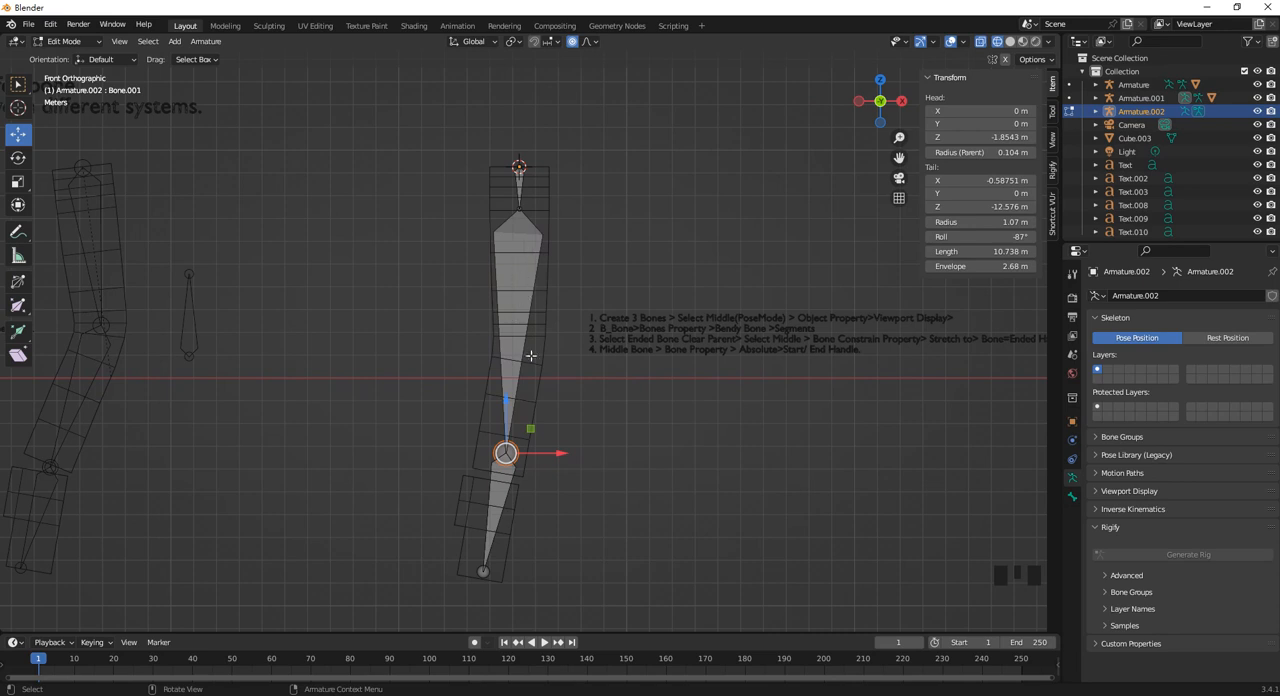
Select the middle bone and set its Bendy Bones segments to 10.
left_click(520, 280)
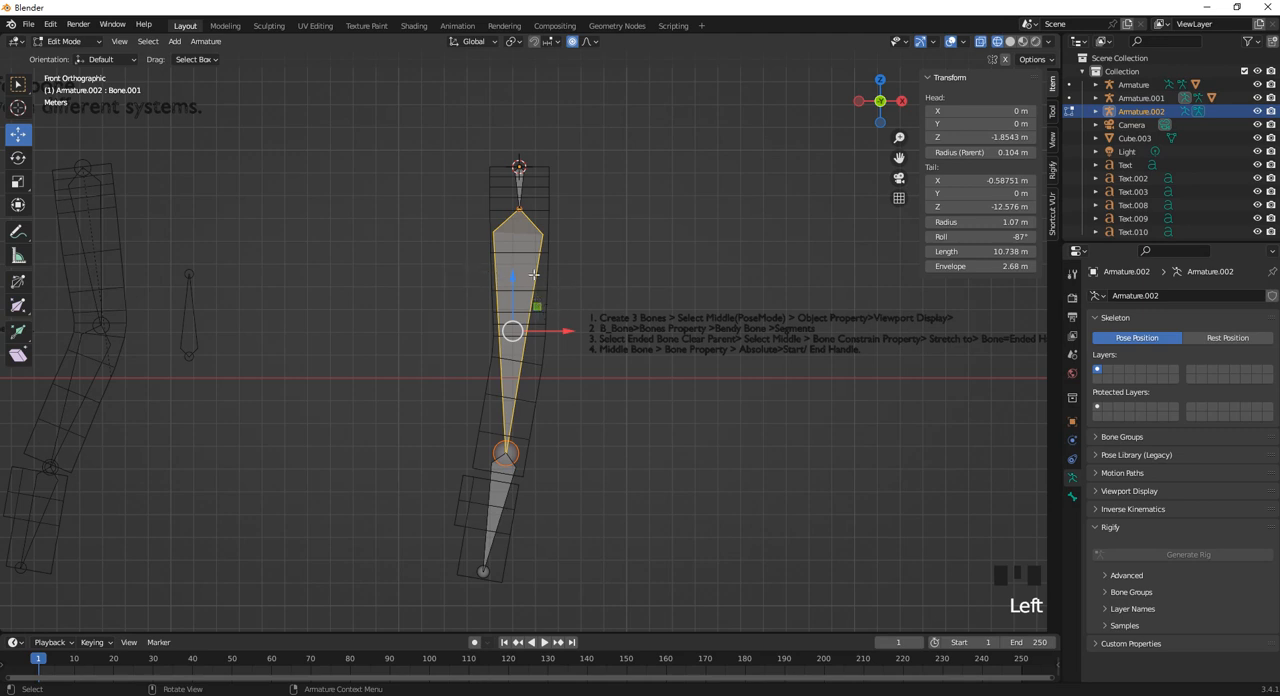
middle_click_drag(534, 274, 605, 270, "shift")
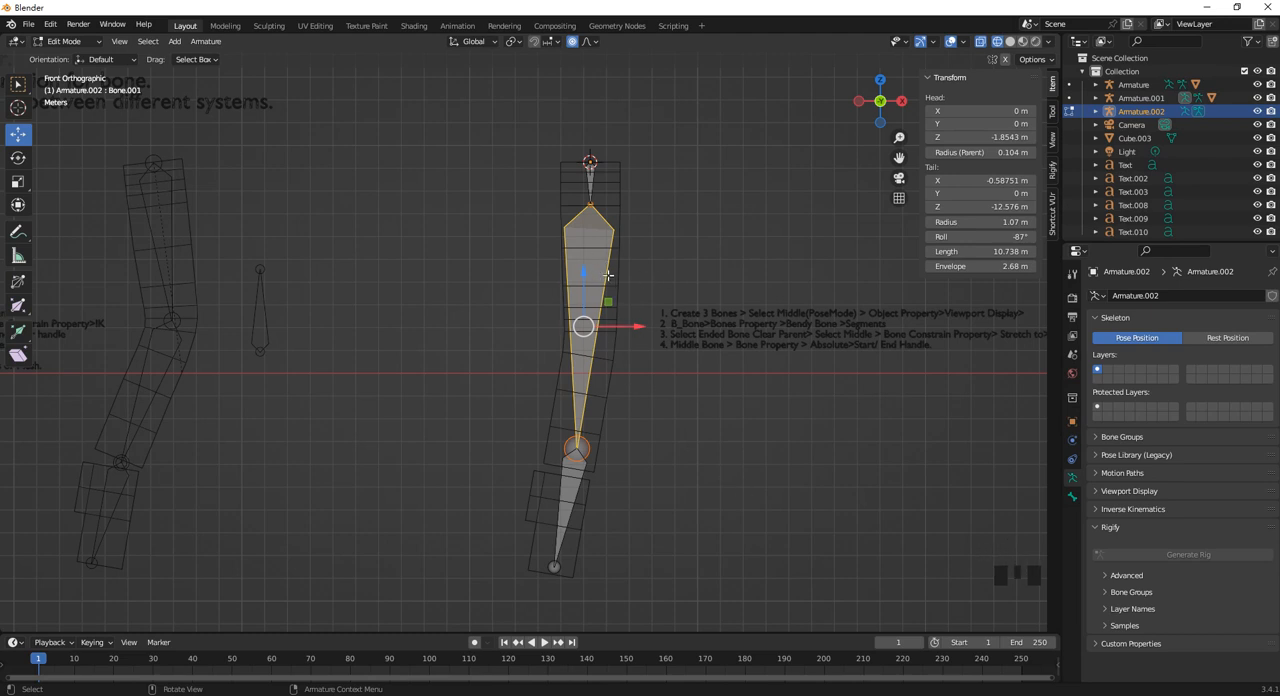
left_click(1072, 496)
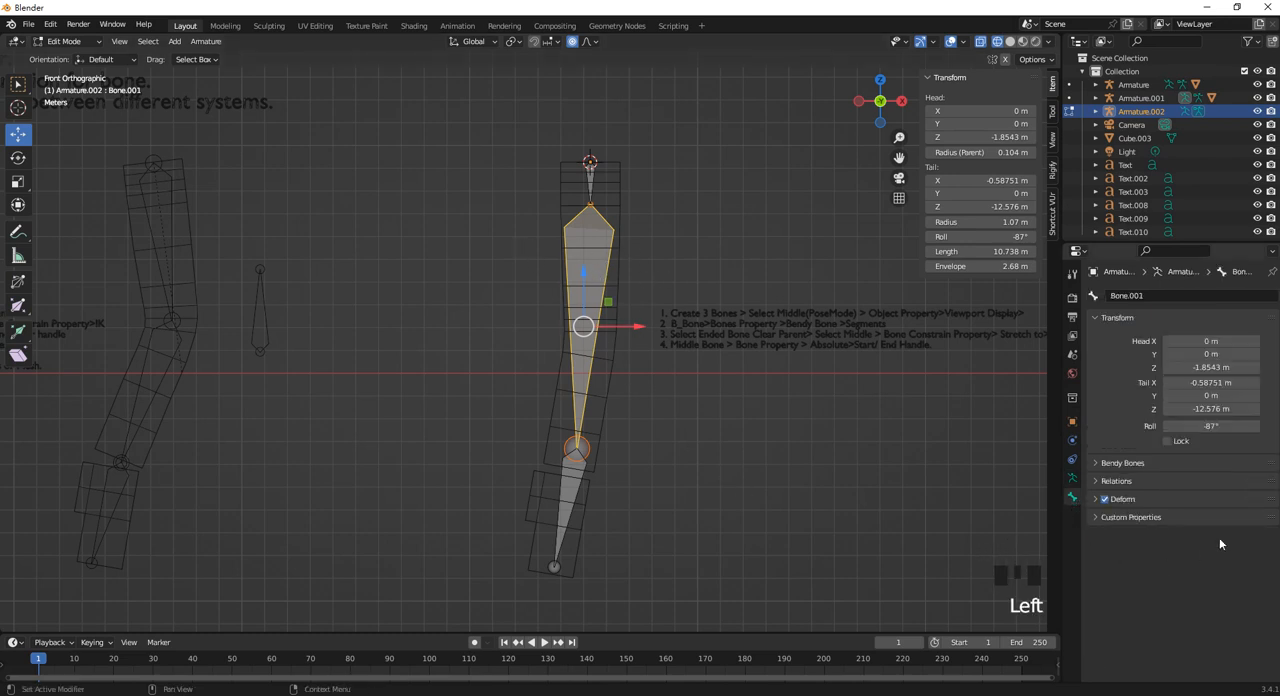
left_click(1121, 467)
left_click_drag(1207, 484, 1220, 484)
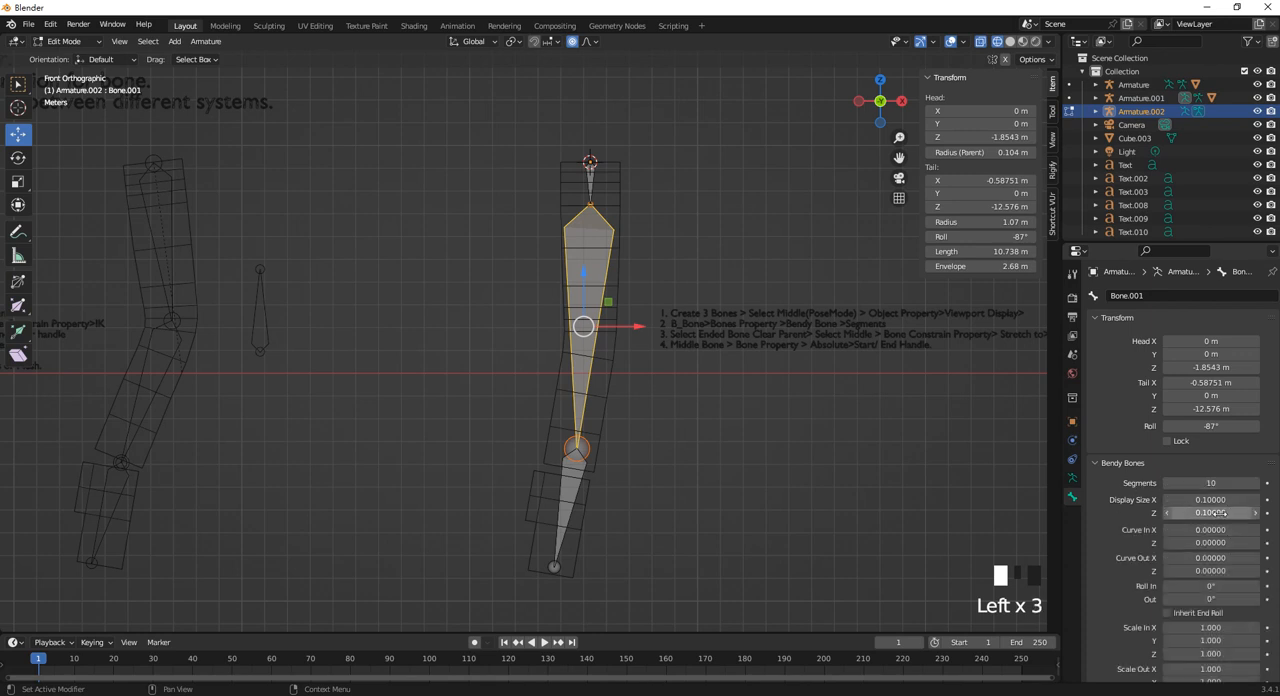
scroll(1209, 530, "down", 2)
scroll(1208, 533, "down", 3)
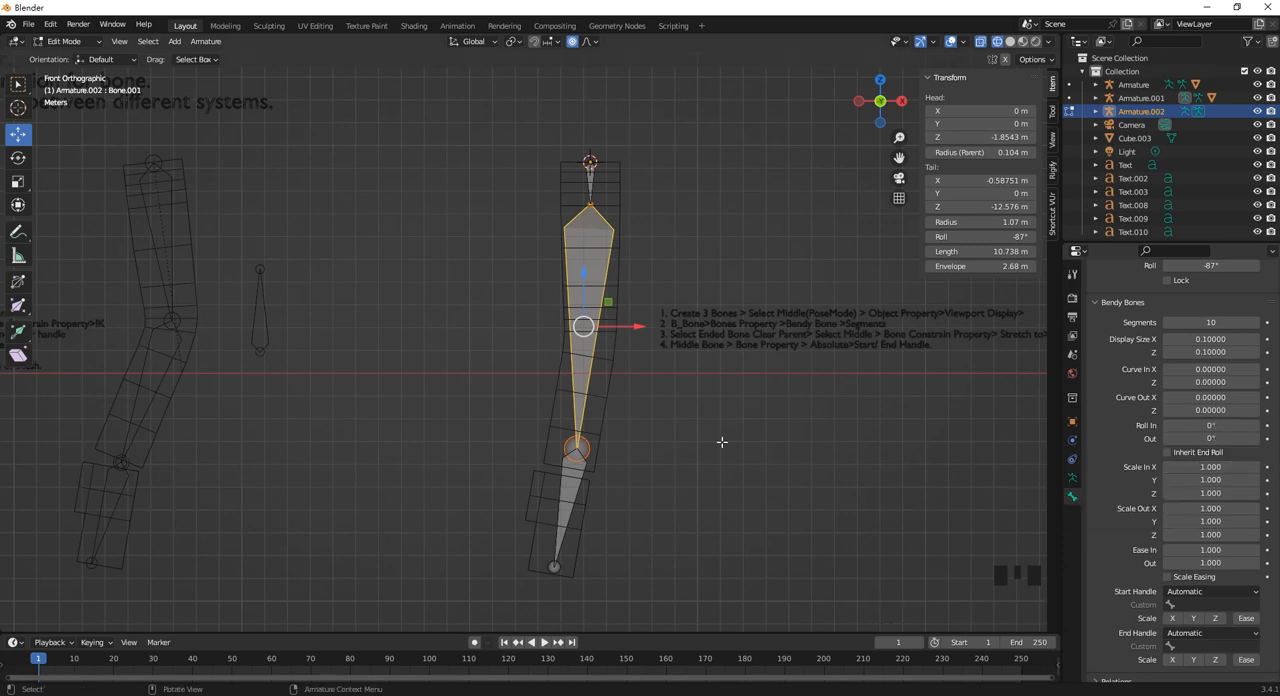
Set the new armature's viewport display type to B-Bone.
left_click(1072, 478)
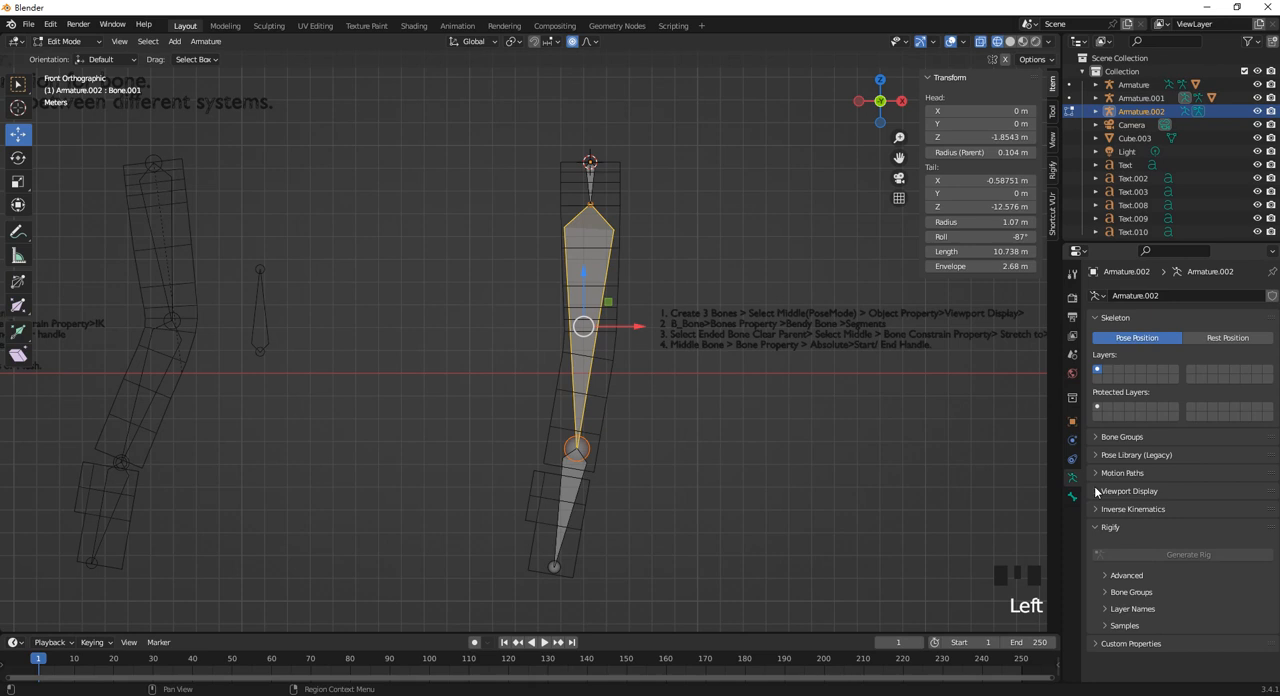
left_click(1153, 490)
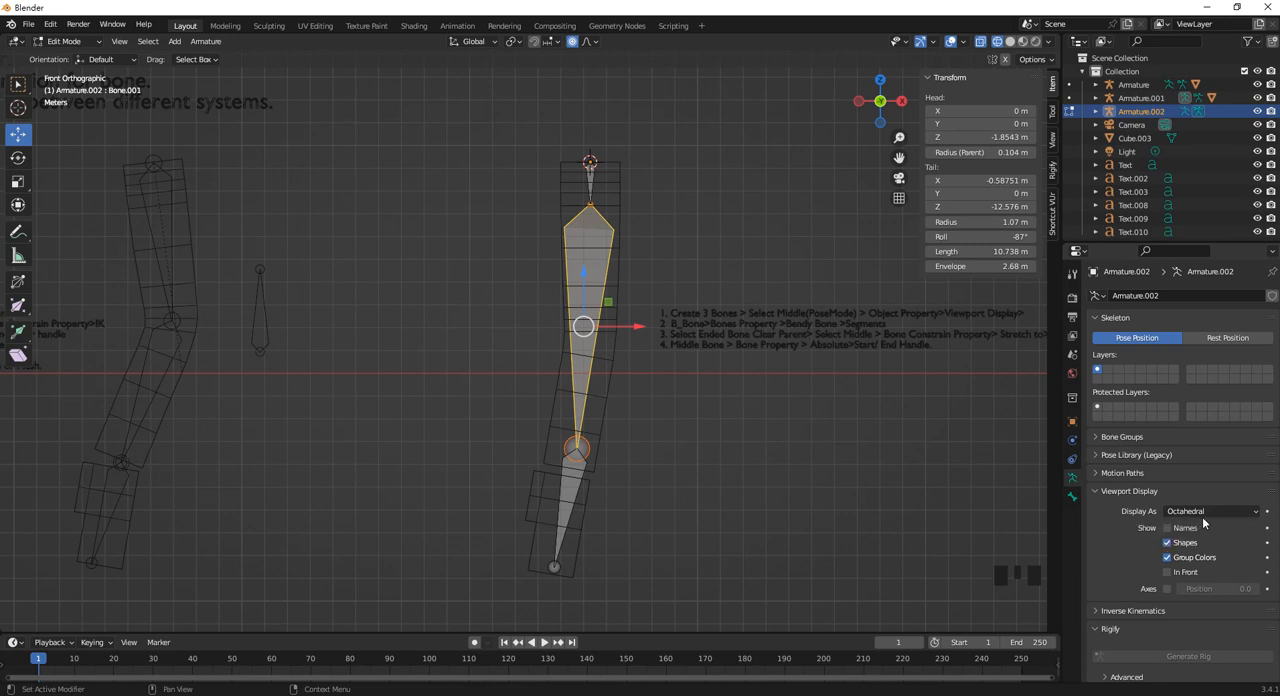
left_click(1203, 513)
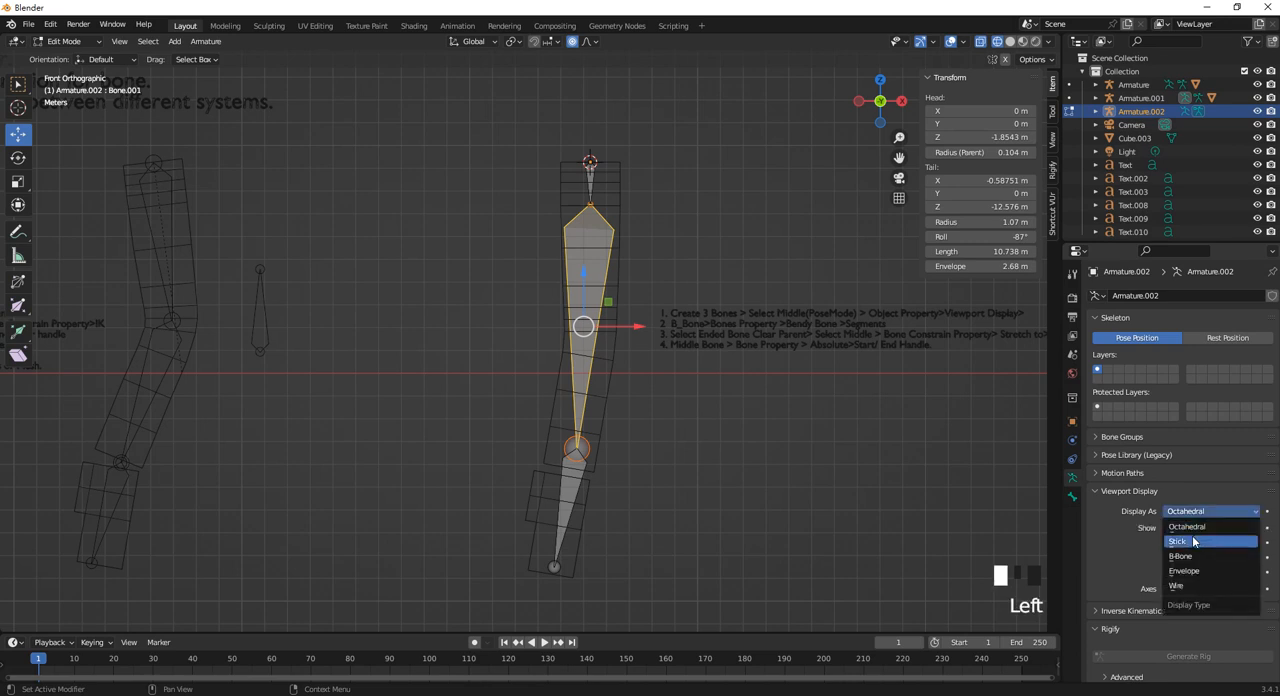
left_click(1185, 556)
scroll(588, 255, "up", 1)
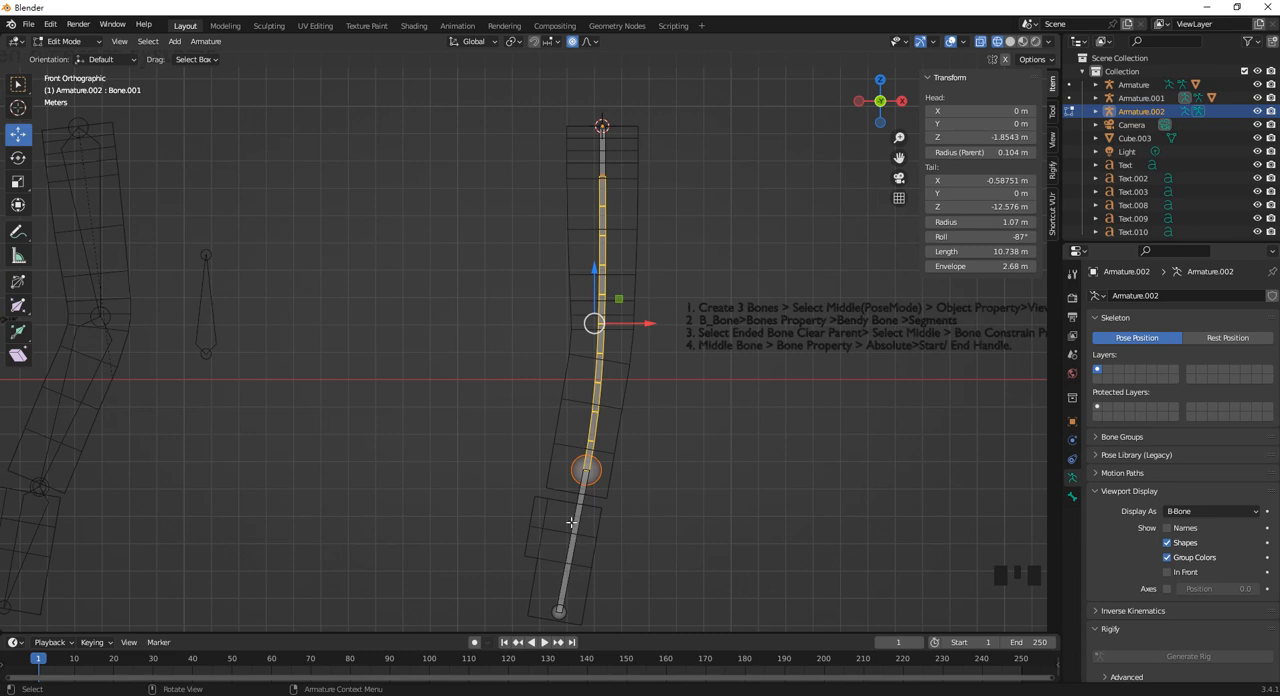
Switch to Pose Mode, try moving the limb's end bones sideways, and undo the top bone's move.
left_click(65, 41)
left_click(65, 88)
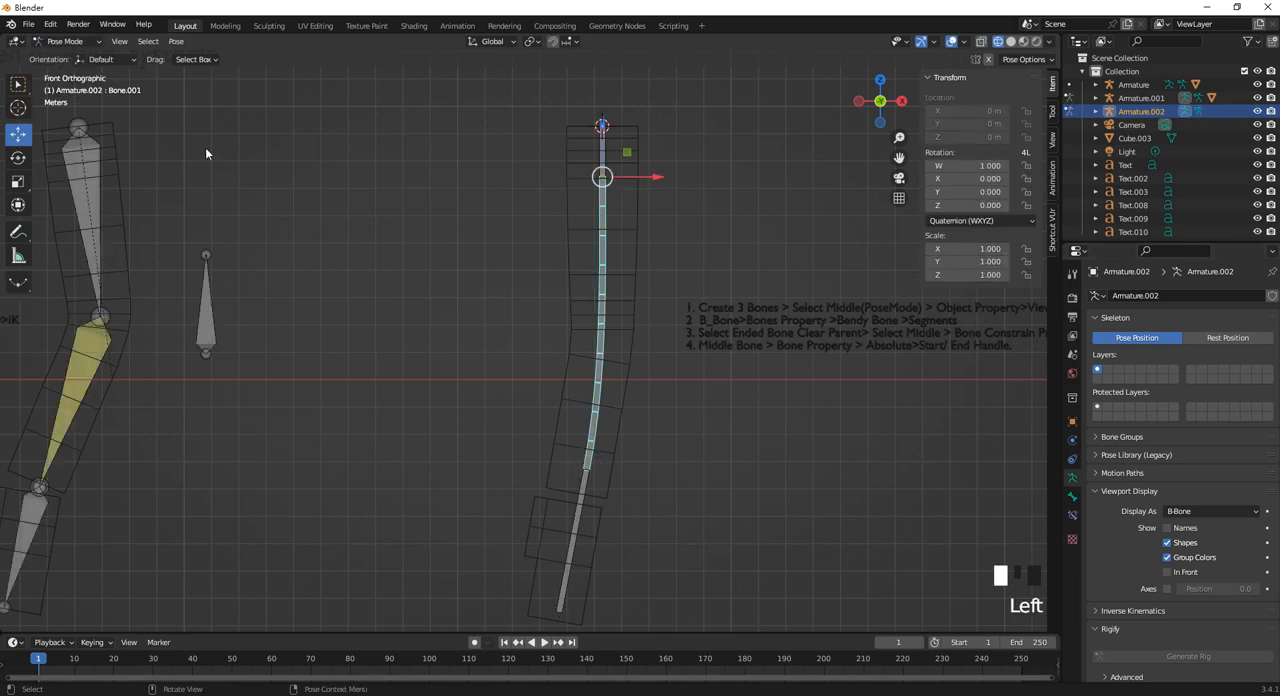
left_click(575, 534)
left_click_drag(622, 470, 620, 470)
left_click(603, 150)
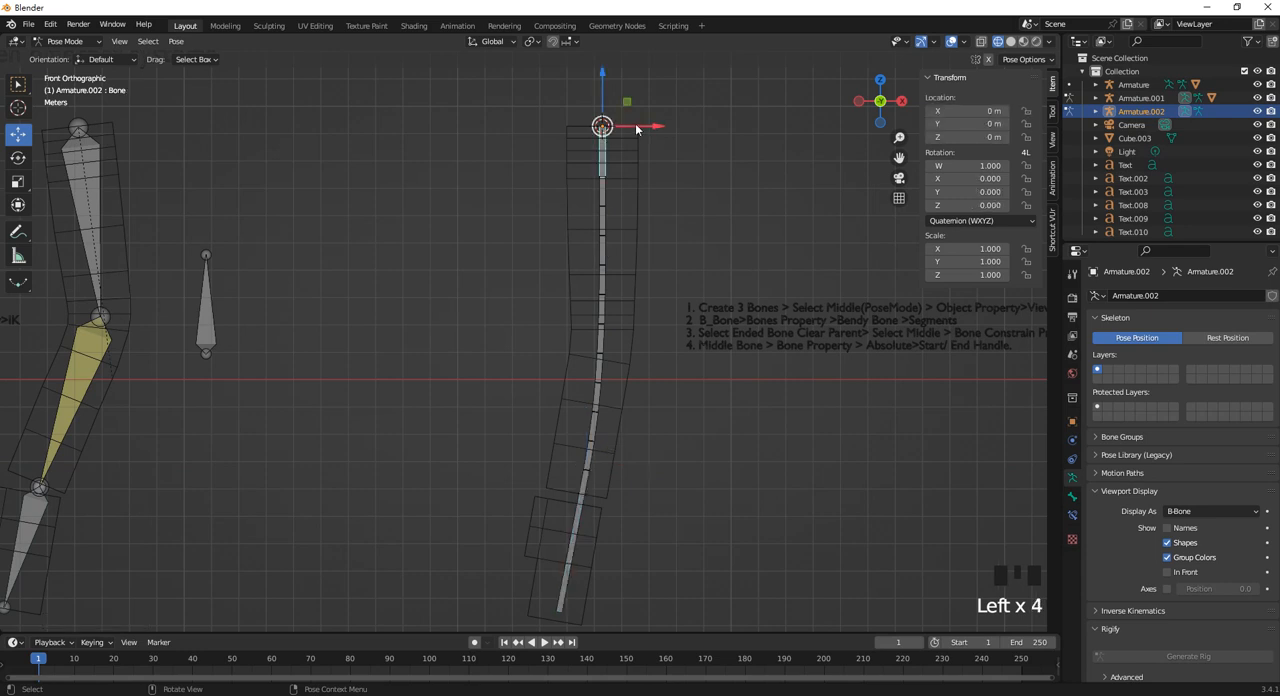
left_click_drag(645, 126, 760, 126)
key("ctrl+z")
Move the middle bendy bone slightly in Pose Mode and deselect it.
left_click(601, 281)
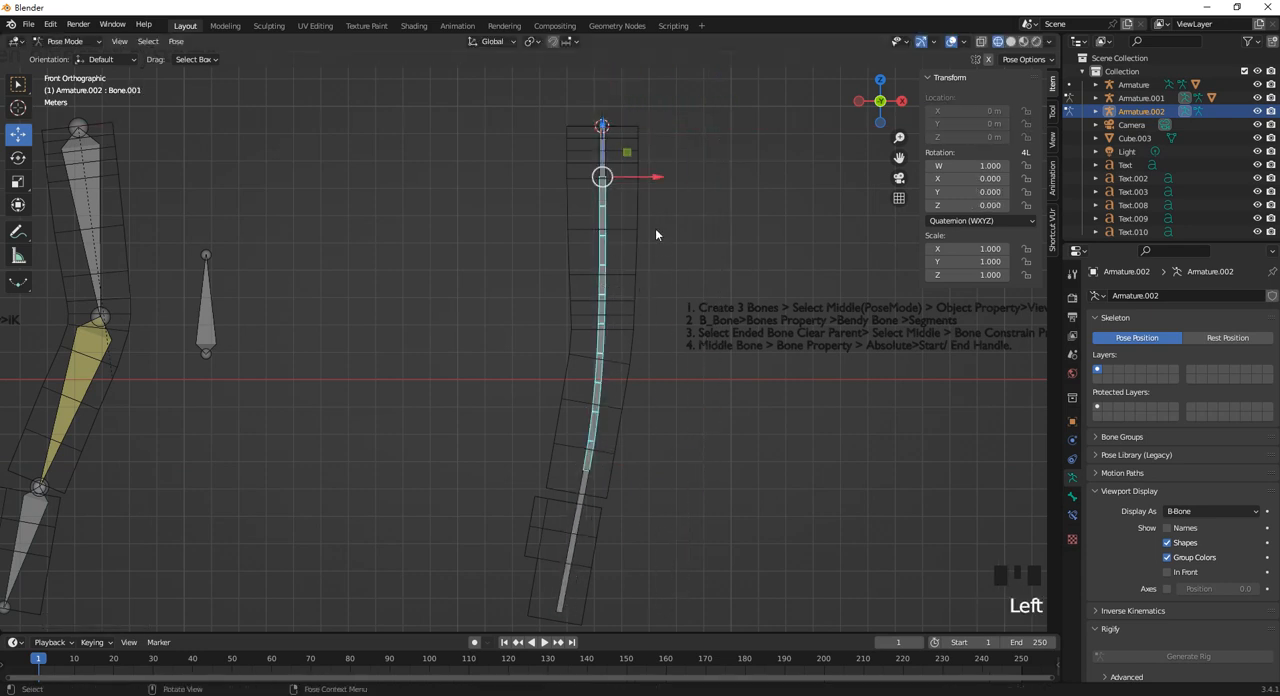
left_click_drag(655, 178, 657, 182)
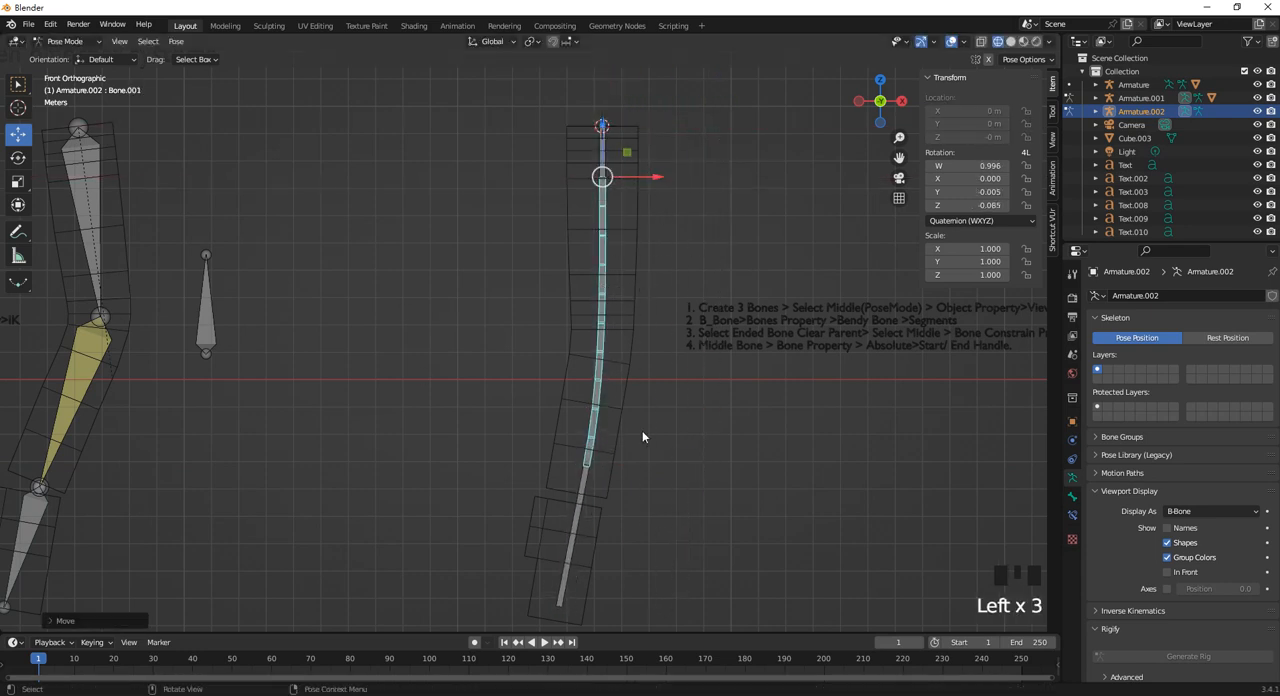
middle_click_drag(643, 434, 591, 351, "shift")
scroll(564, 358, "up", 3)
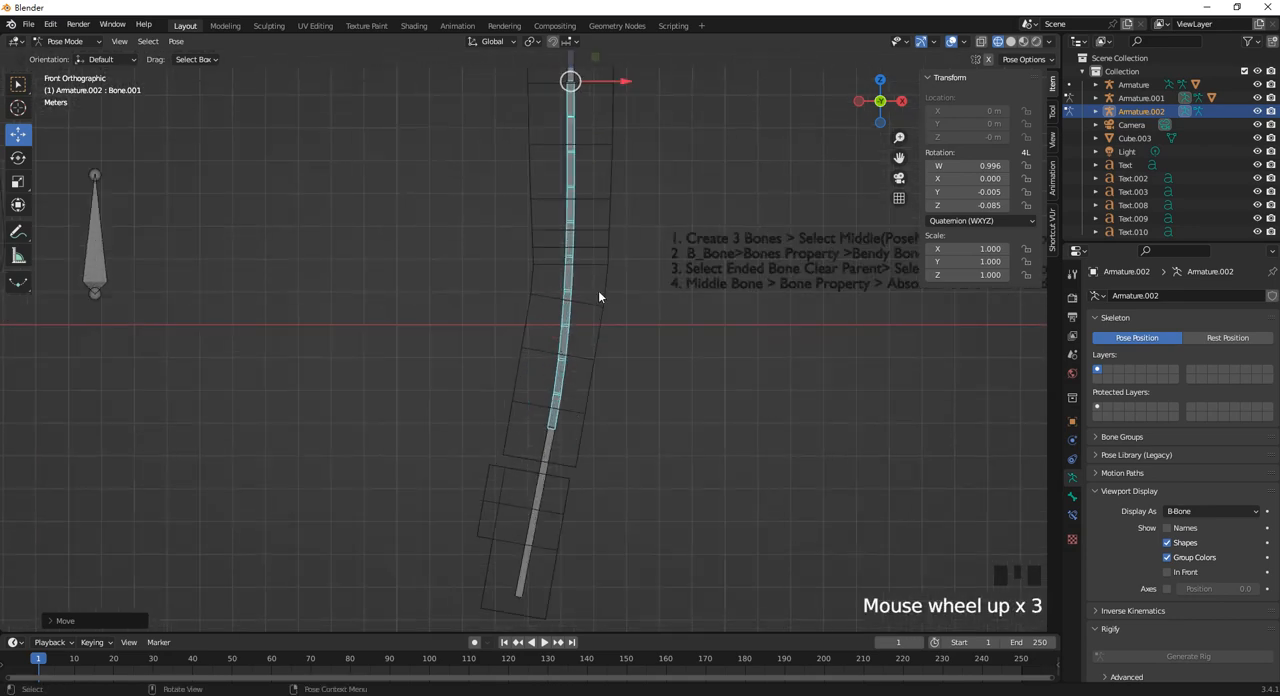
scroll(598, 290, "down", 2)
middle_click_drag(595, 296, 531, 322, "shift")
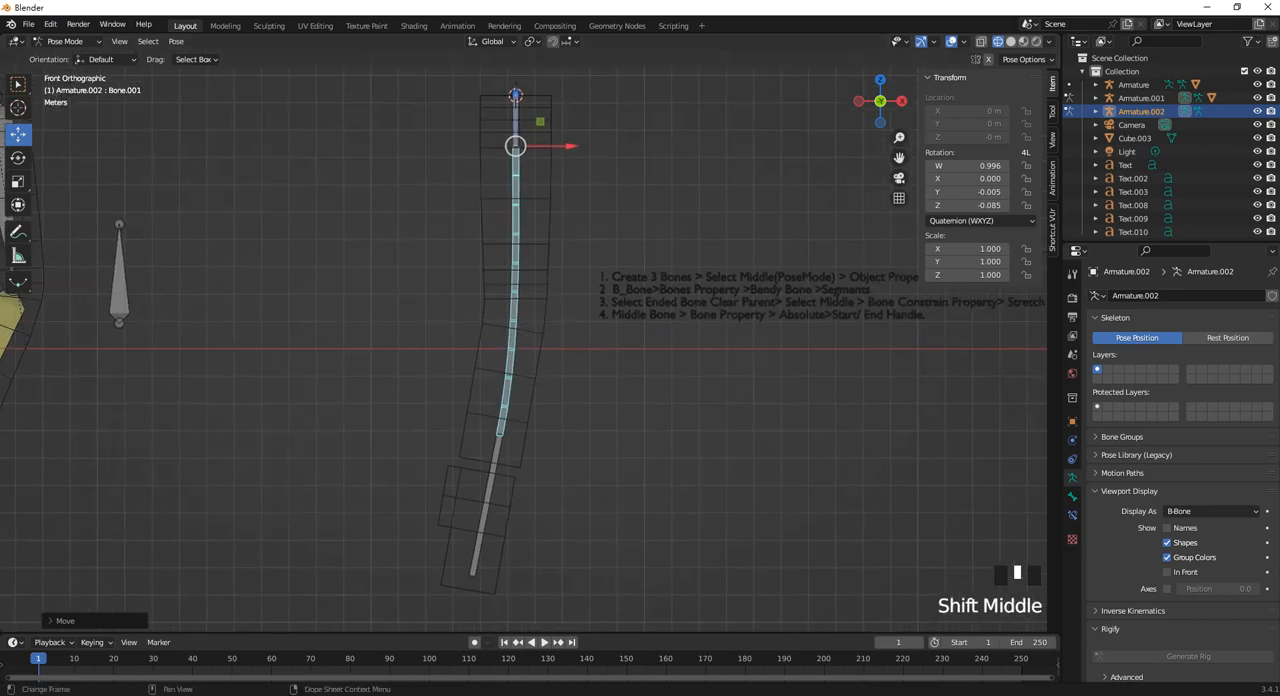
middle_click_drag(597, 424, 618, 432, "shift")
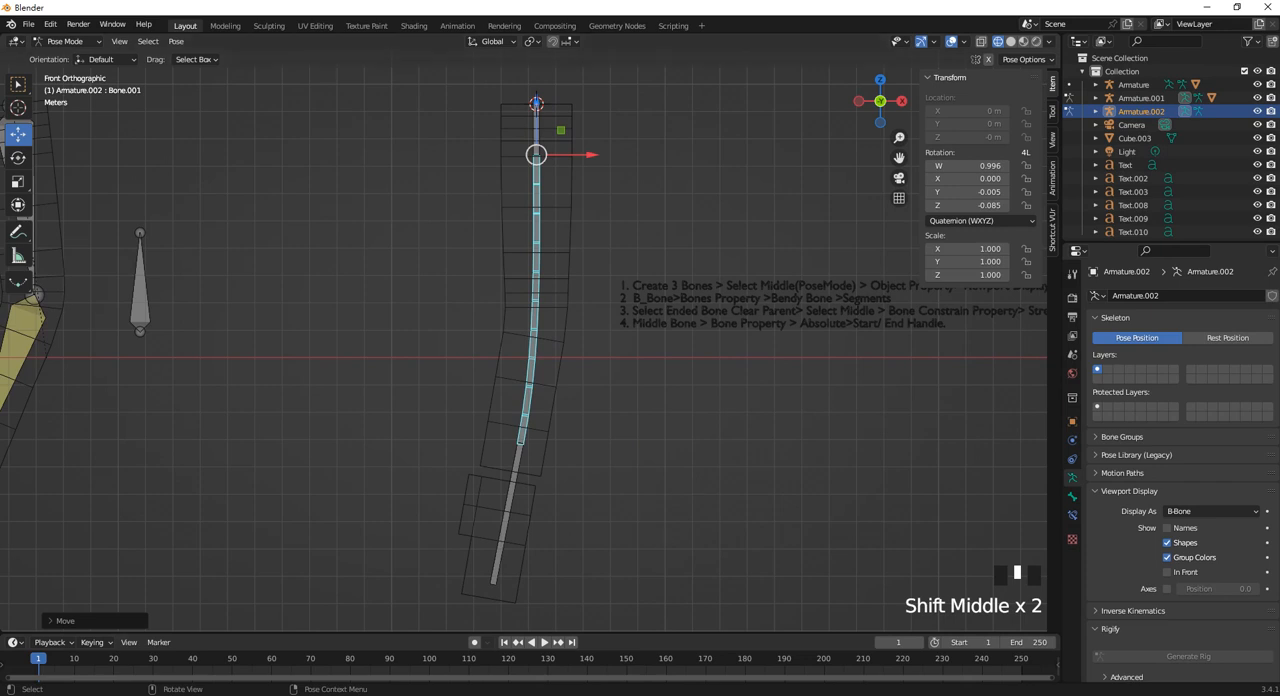
left_click(637, 426)
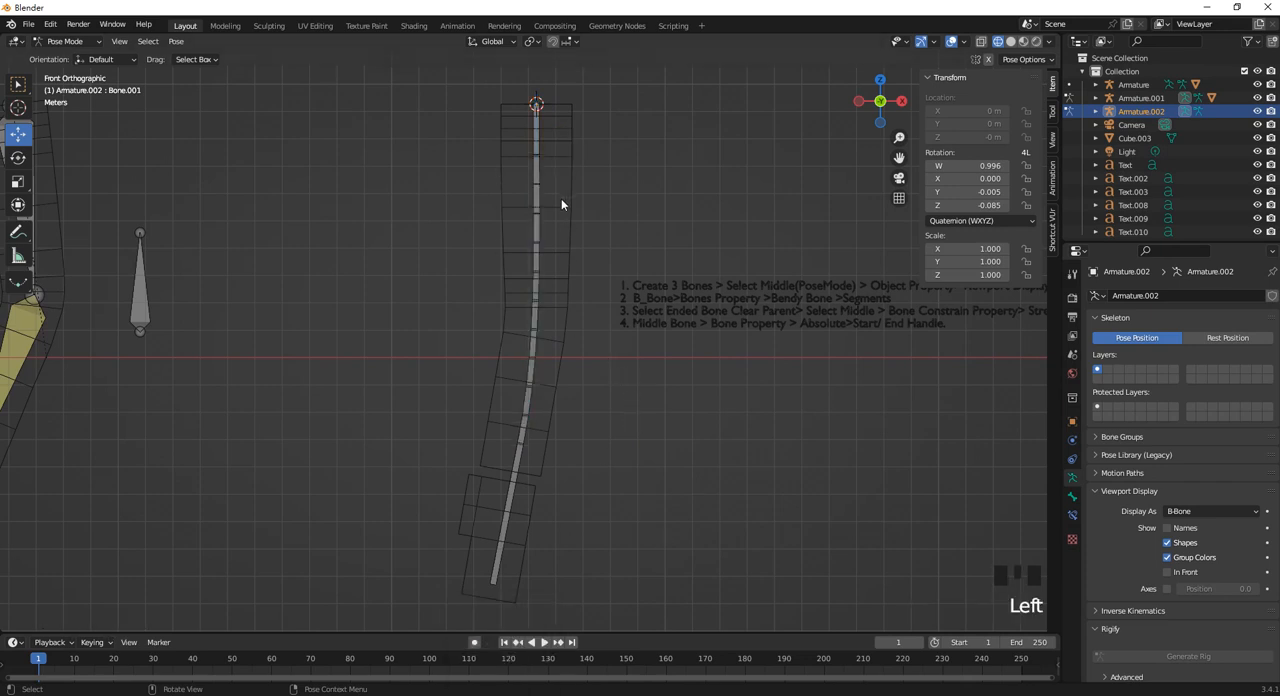
In Edit Mode, select the lowest bone and shift it so its head sits at about X -0.76 m.
left_click(65, 41)
left_click(60, 66)
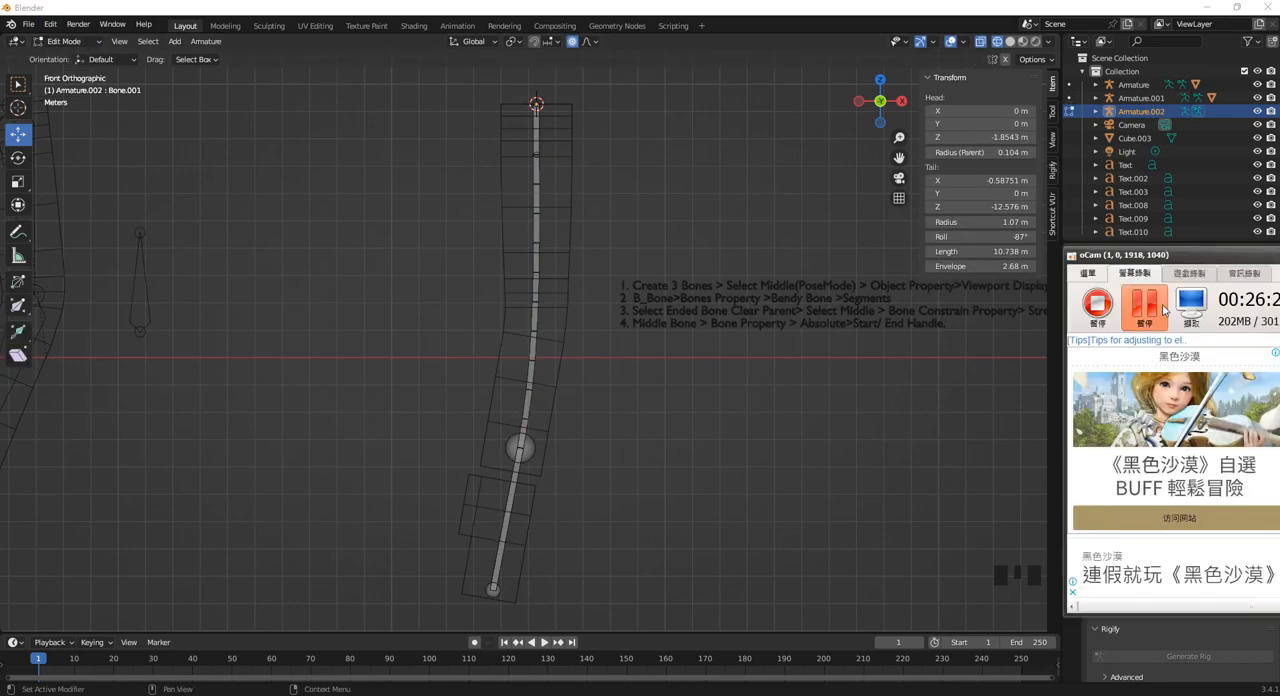
left_click(1150, 309)
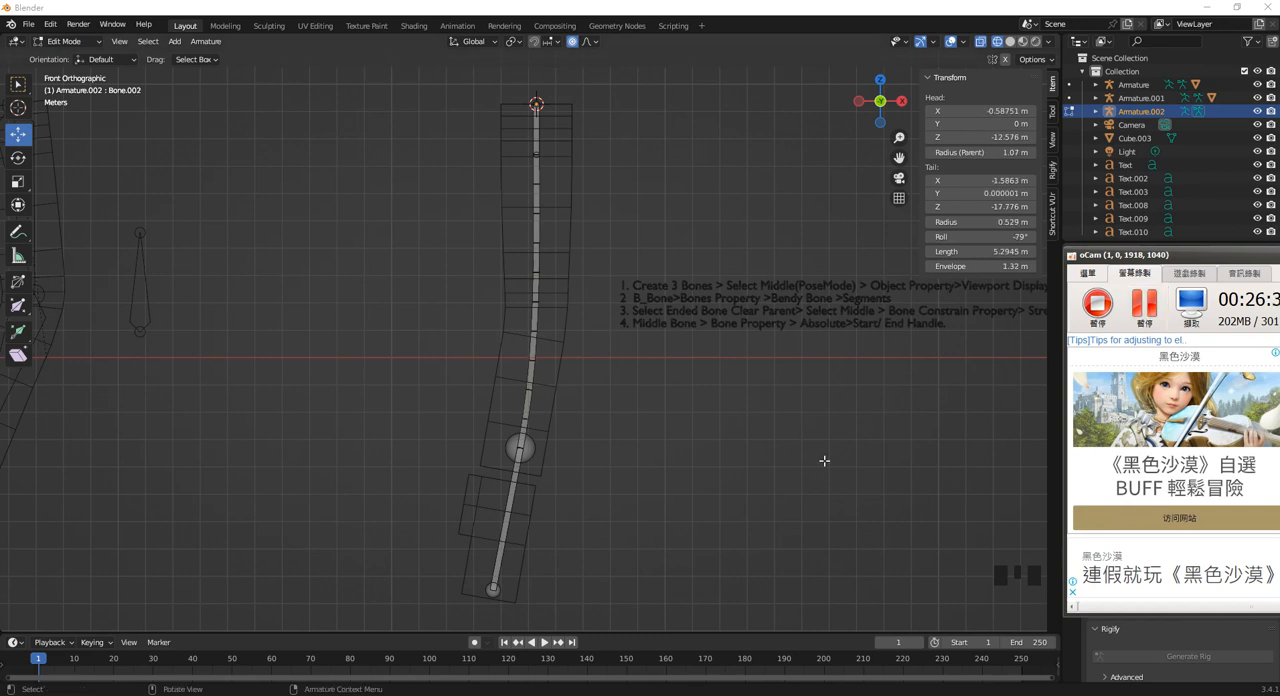
left_click(829, 416)
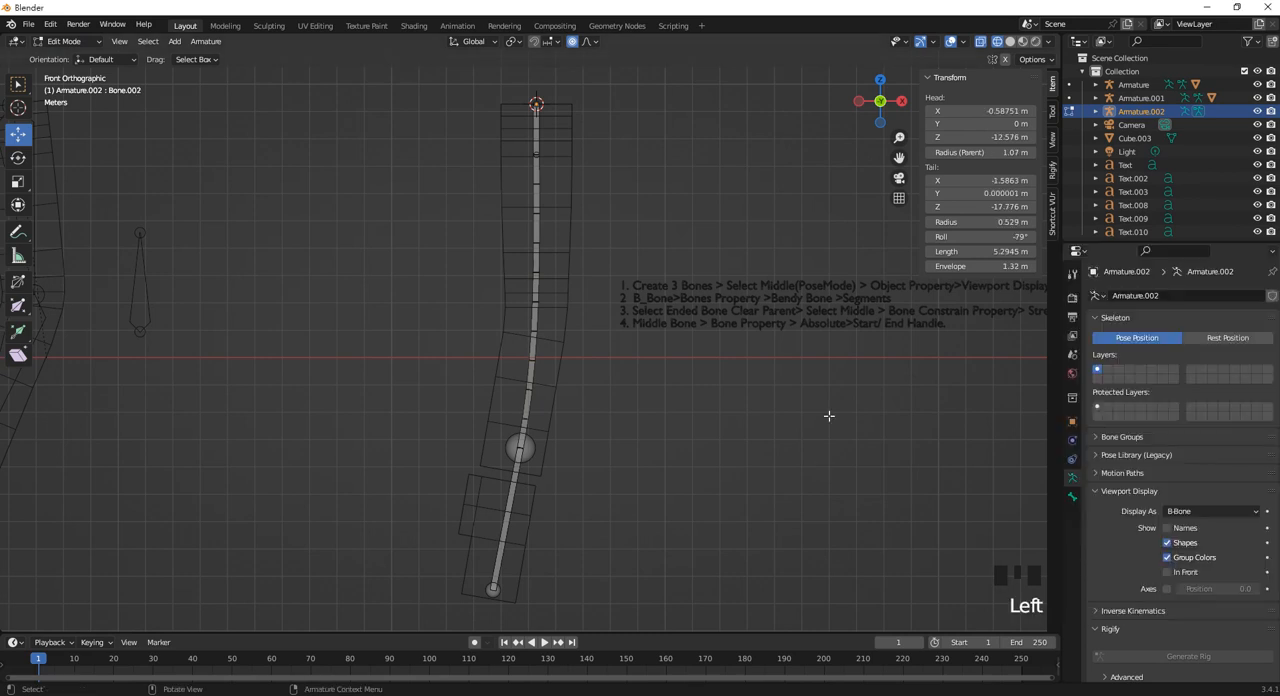
left_click(508, 497)
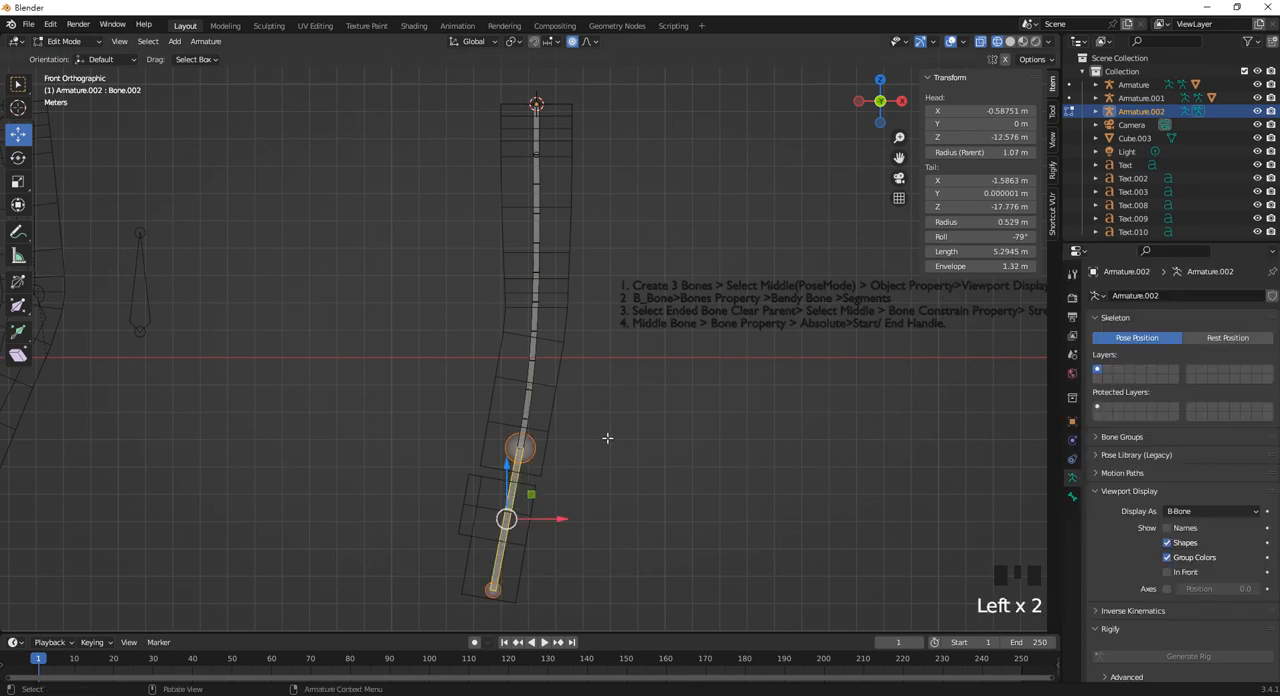
key("r")
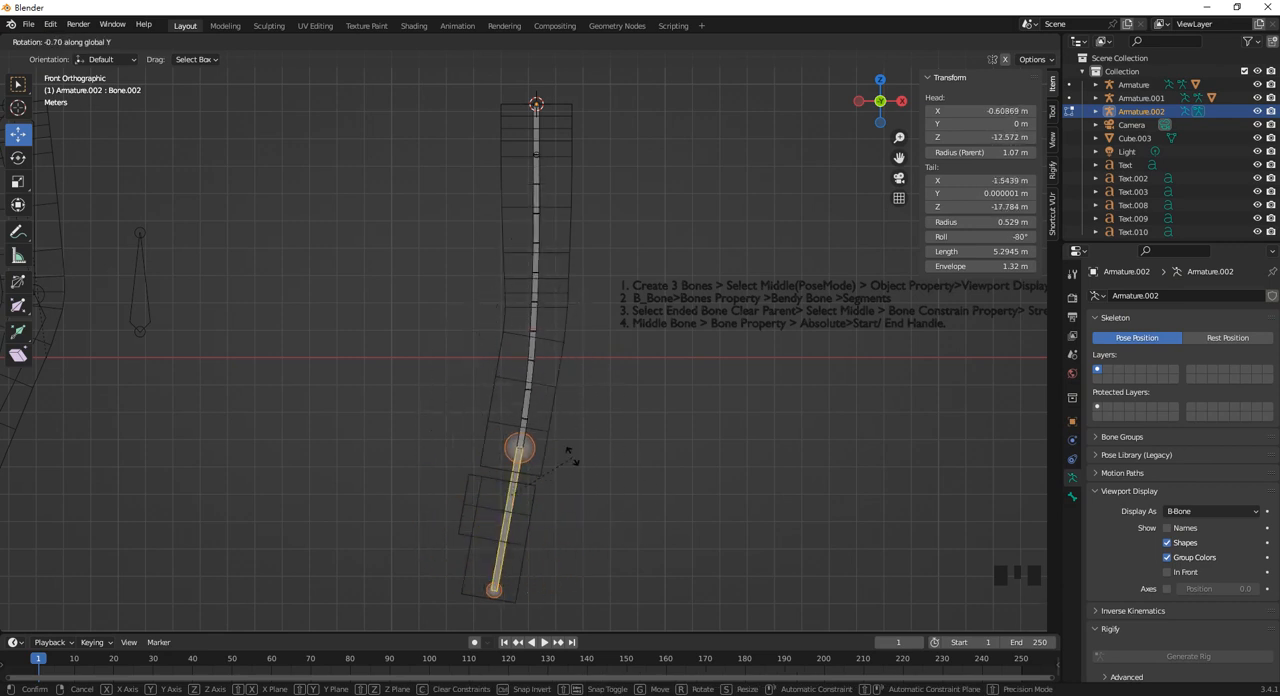
left_click(578, 452)
left_click_drag(522, 512, 551, 517)
key("ctrl+z")
Try moving the lowest bone in Pose Mode, and undo that move.
left_click_drag(68, 47, 84, 92)
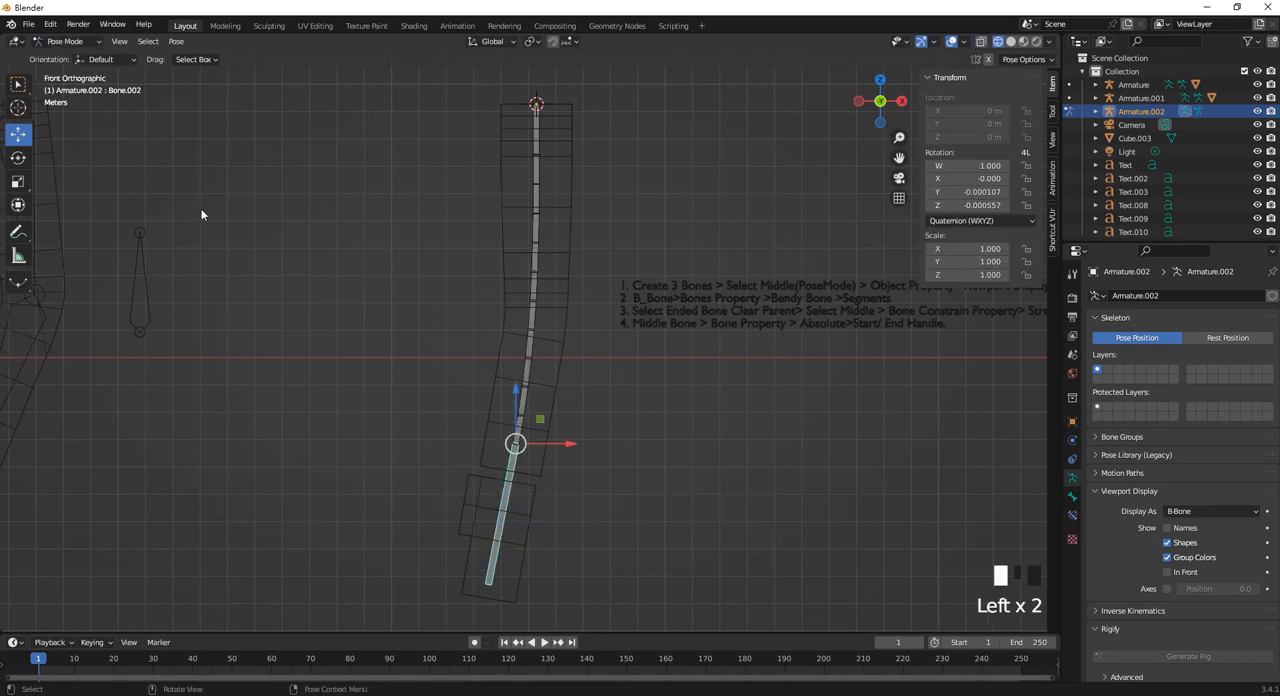
left_click_drag(514, 444, 597, 449)
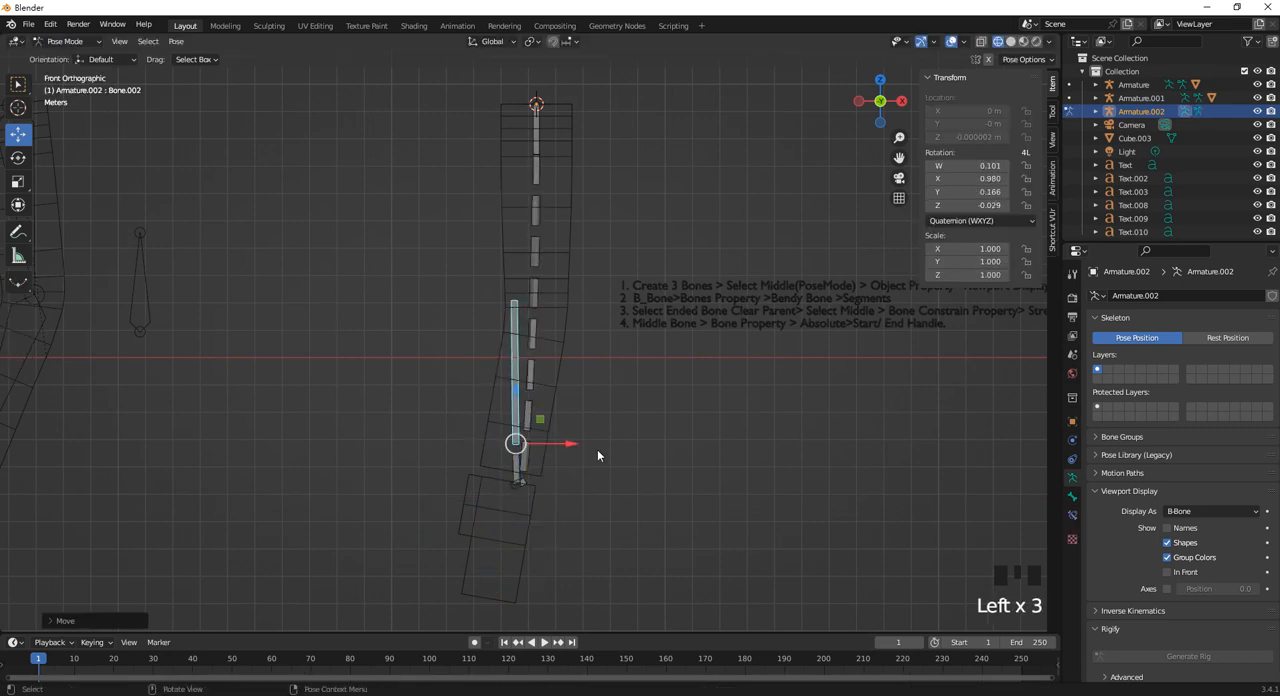
key("ctrl+z")
left_click(546, 193)
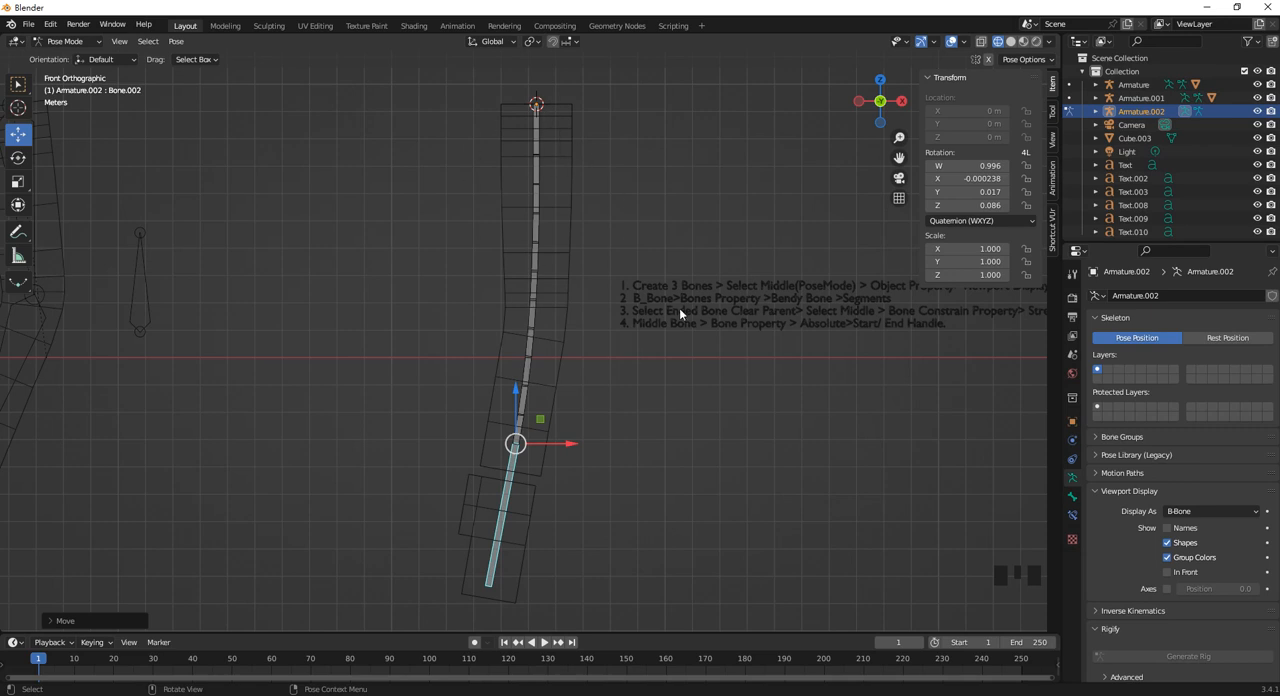
Clear the lowest bone's parent in Edit Mode, then test its independence with a small move and undo it.
left_click(48, 41)
left_click(62, 46)
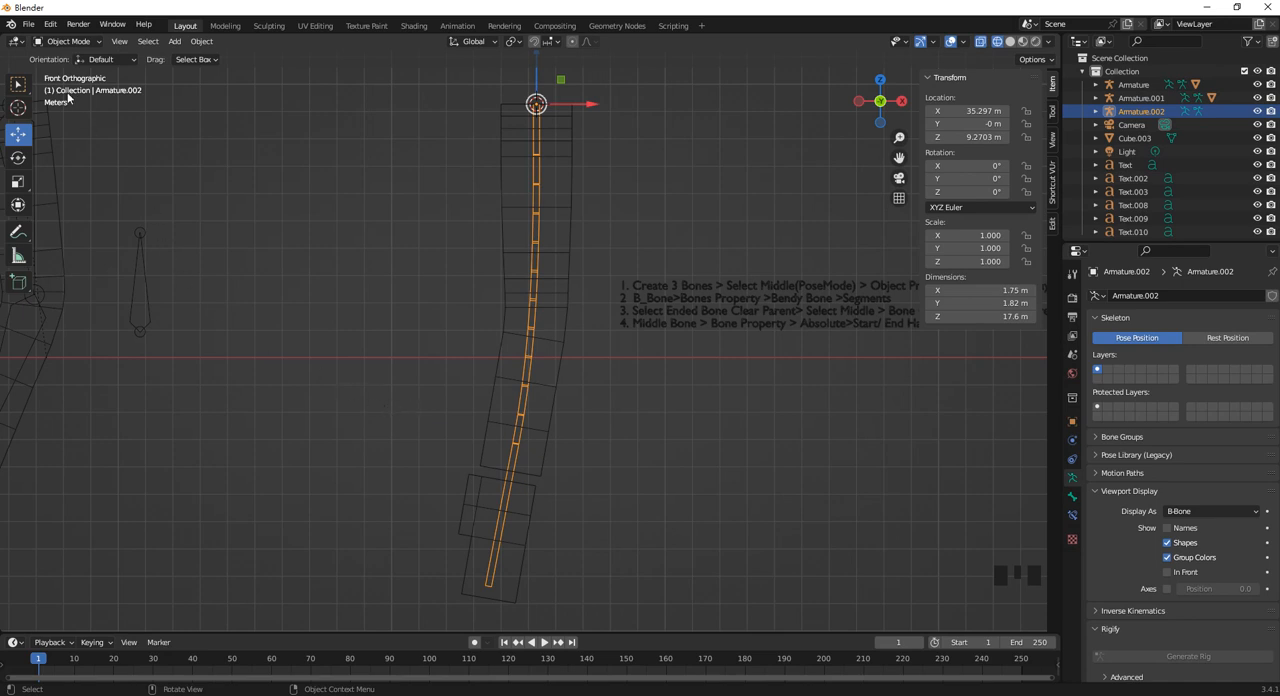
left_click(68, 41)
left_click(68, 71)
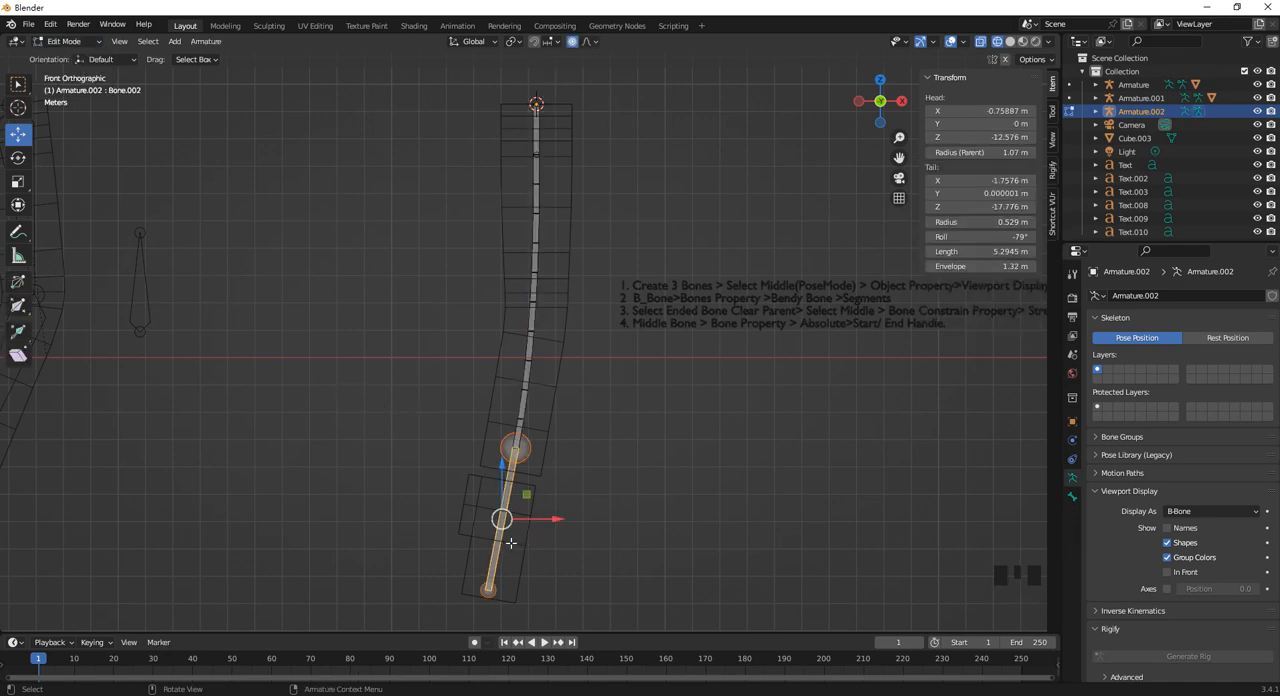
key("alt+p")
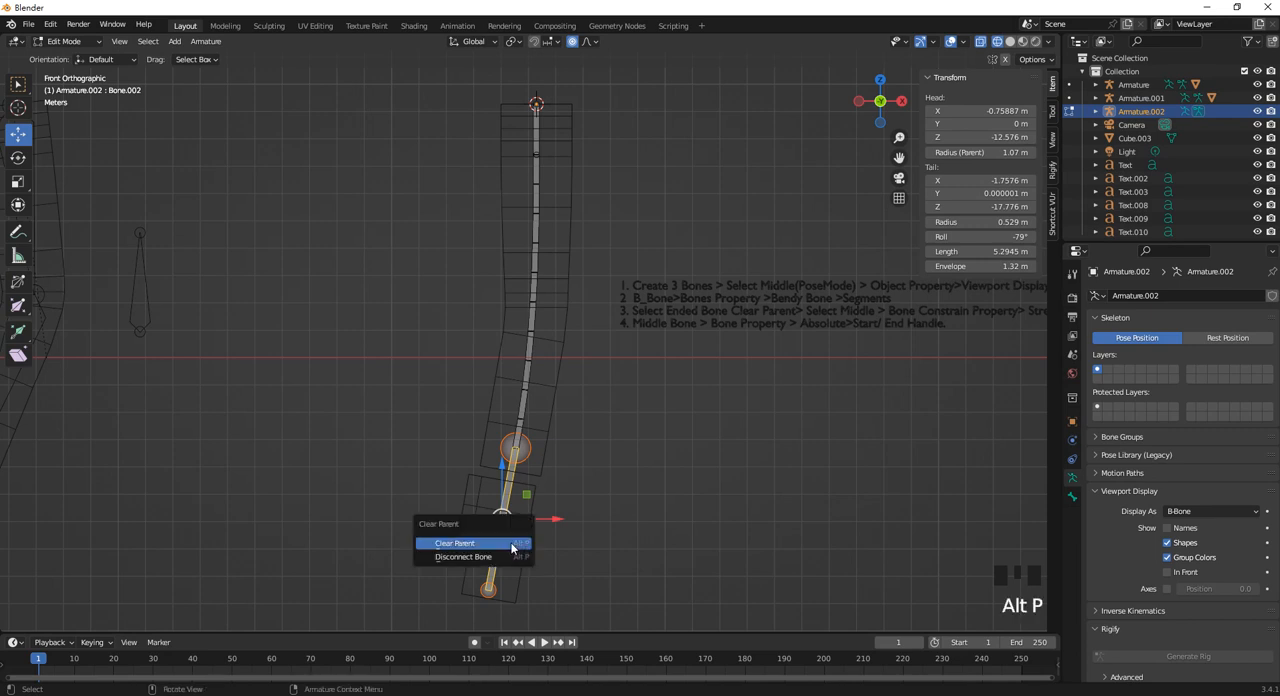
left_click(513, 543)
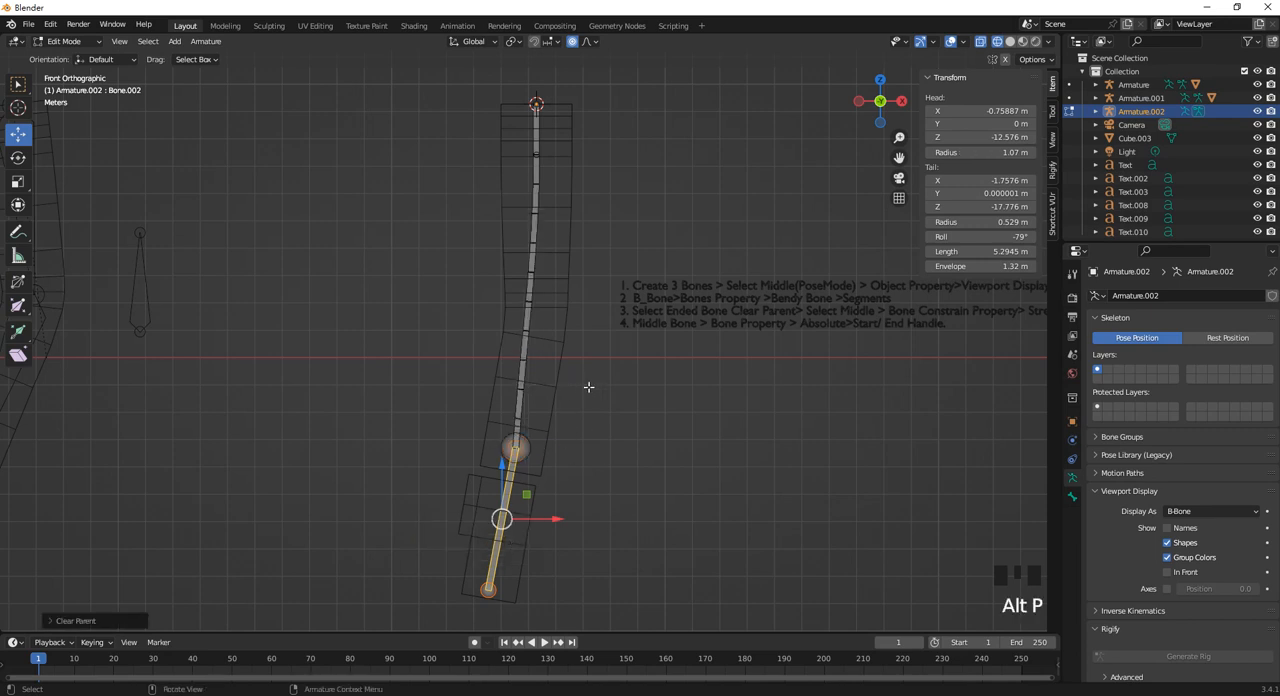
mouse_move(551, 521)
left_mouse_down()
mouse_move(592, 521)
mouse_move(552, 521)
left_mouse_up()
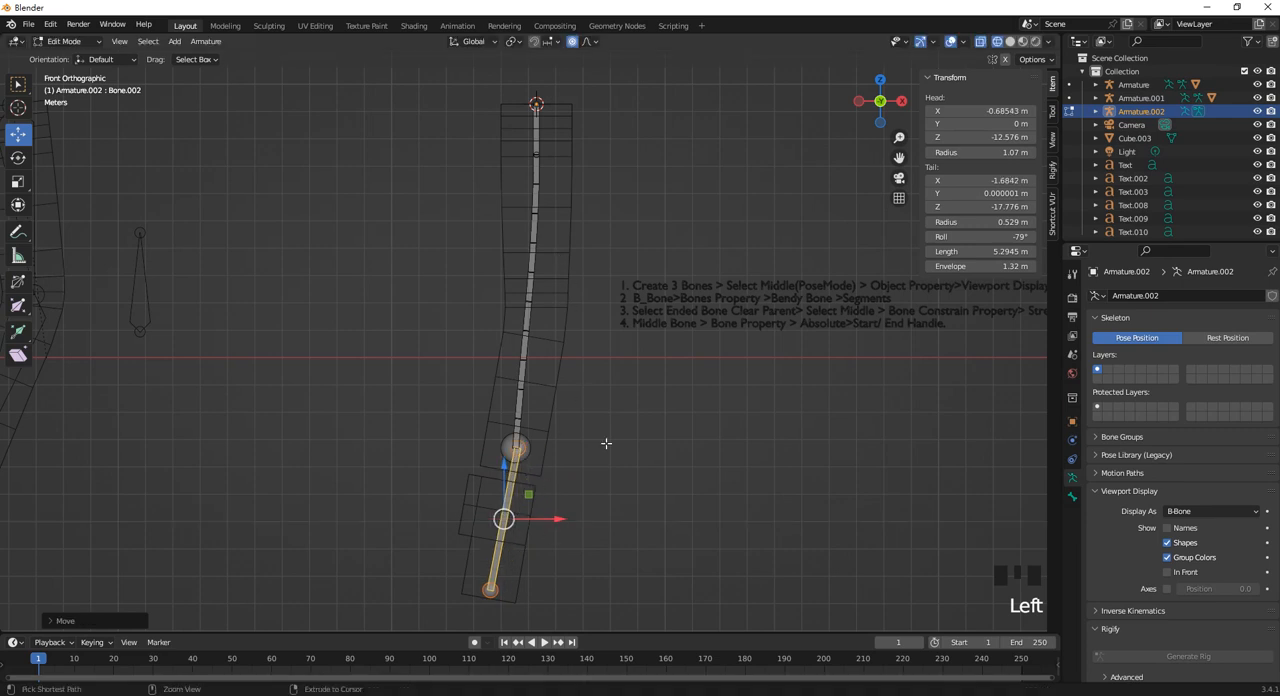
key("ctrl+z")
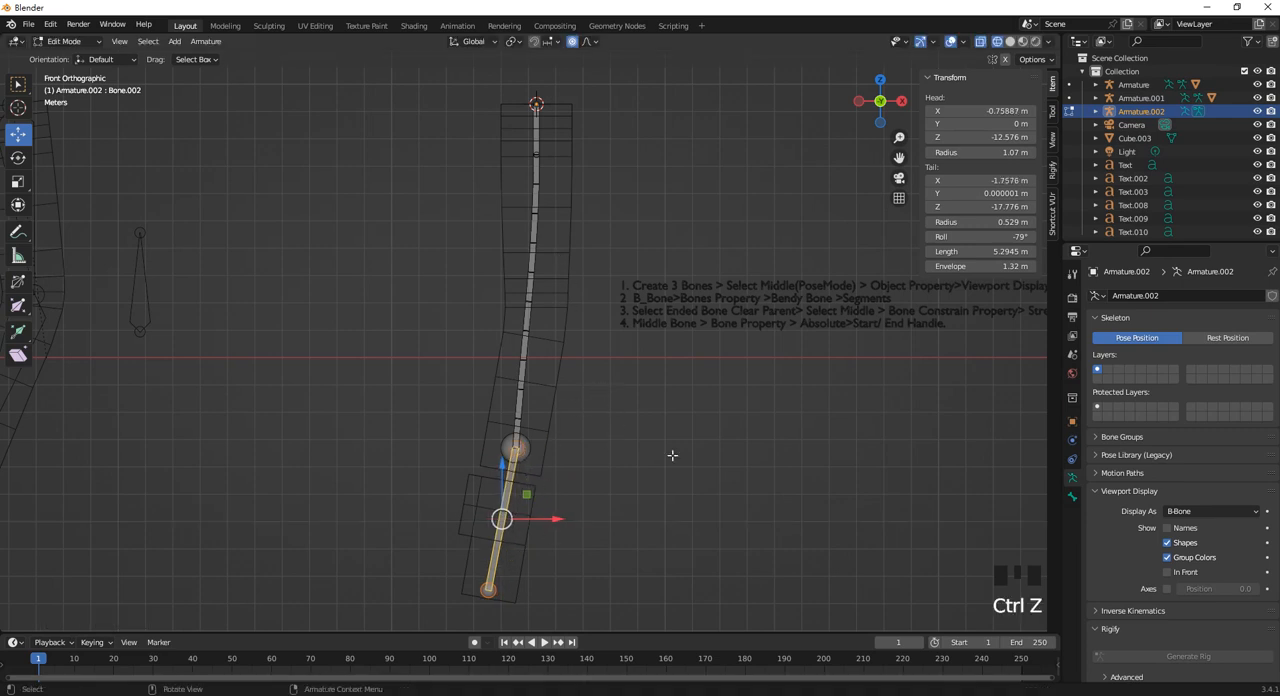
In Pose Mode, add a Stretch To constraint to the middle bendy bone.
left_click(66, 42)
left_click(69, 86)
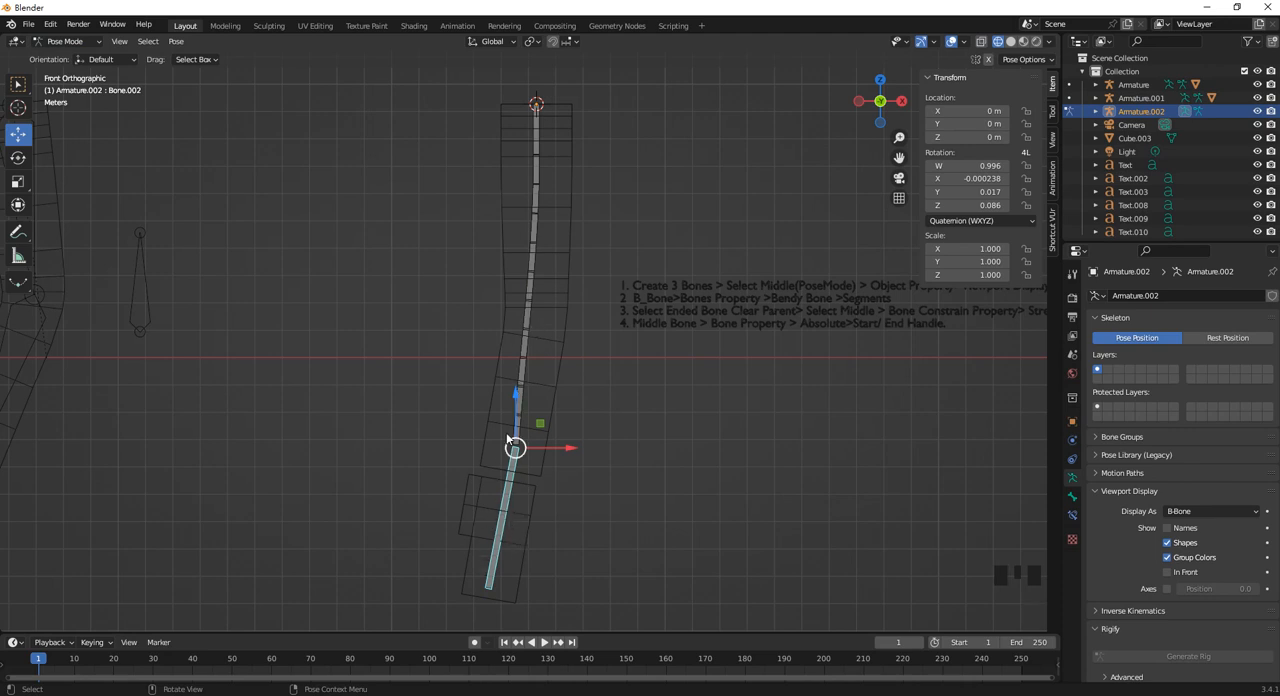
left_click(526, 350)
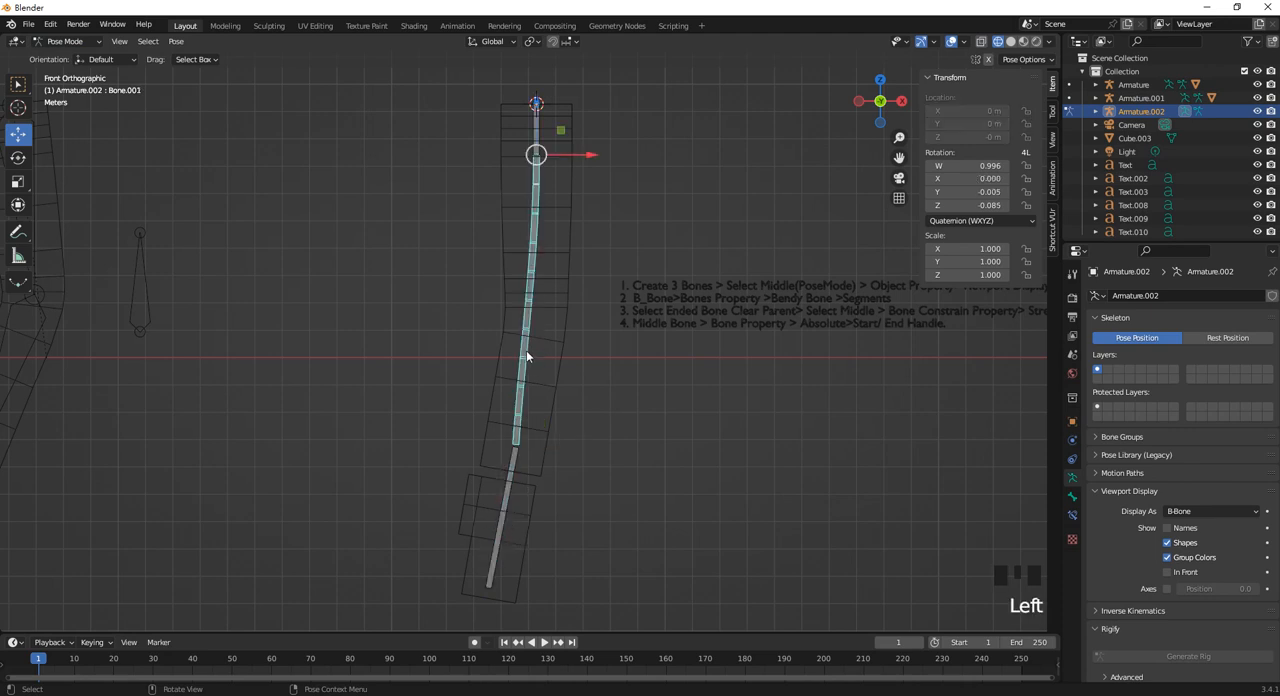
left_click(1072, 515)
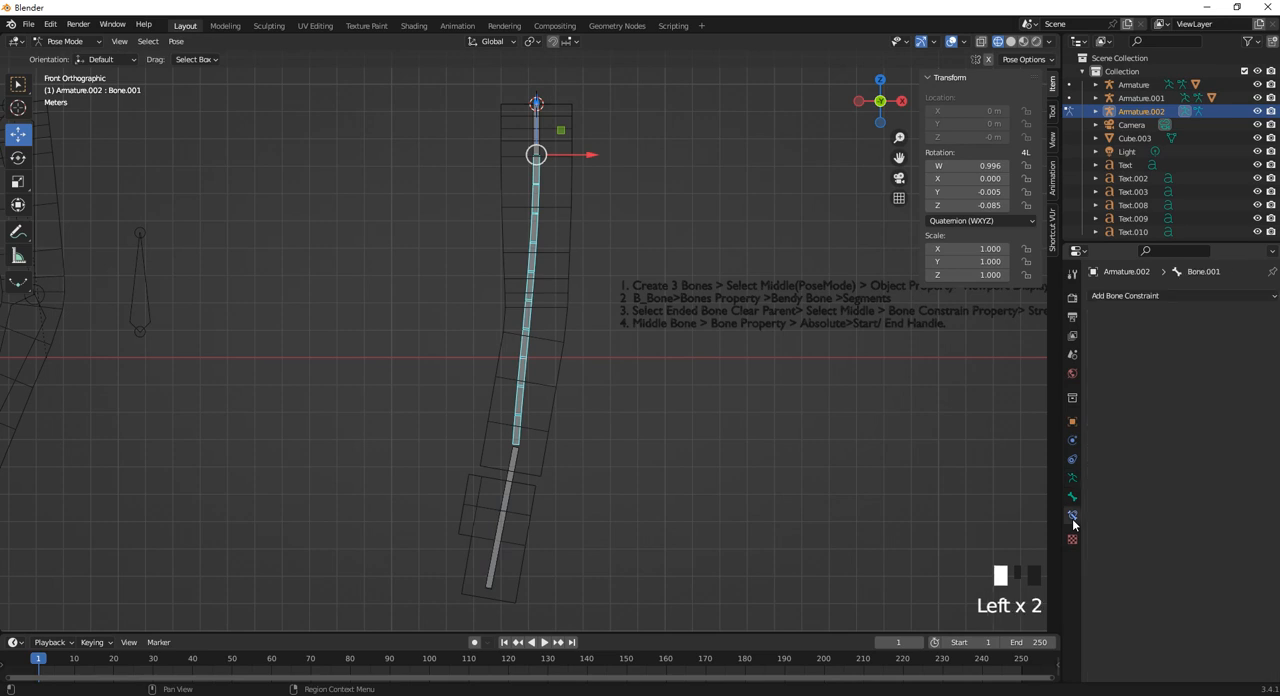
left_click(1137, 296)
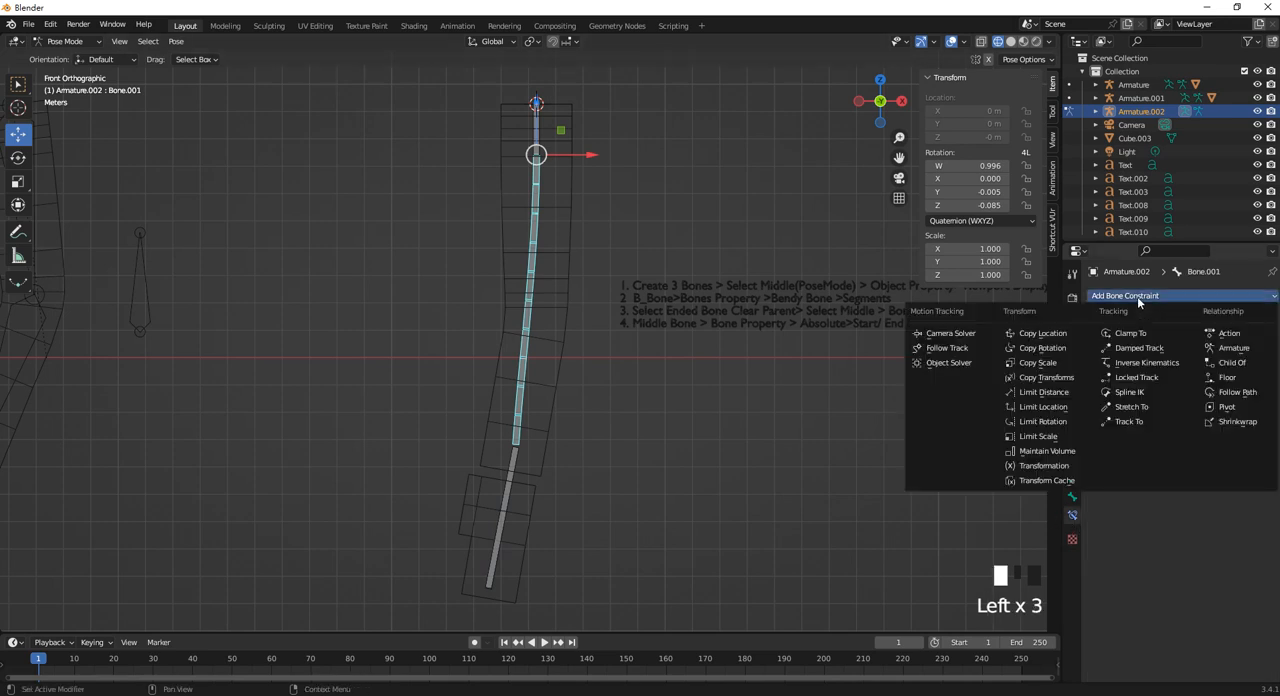
left_click(1142, 407)
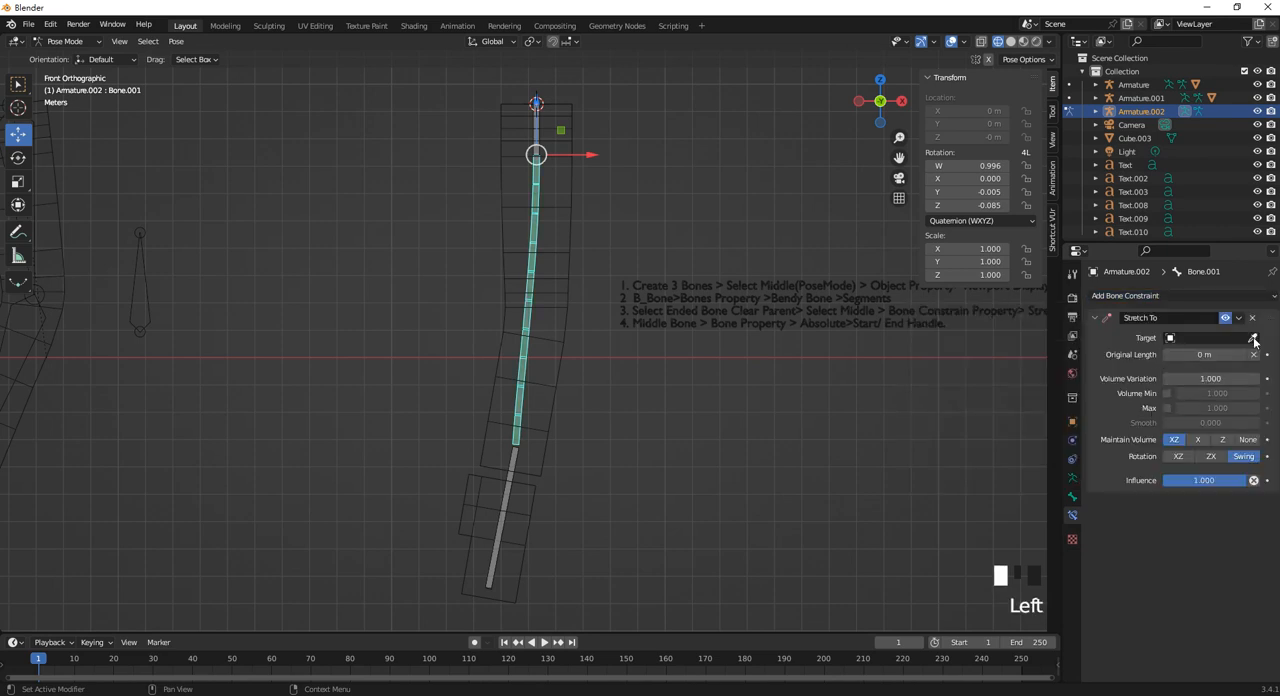
Set the Stretch To constraint's target to Armature.002 and its bone to Bone.002.
left_click(1254, 341)
left_click(502, 550)
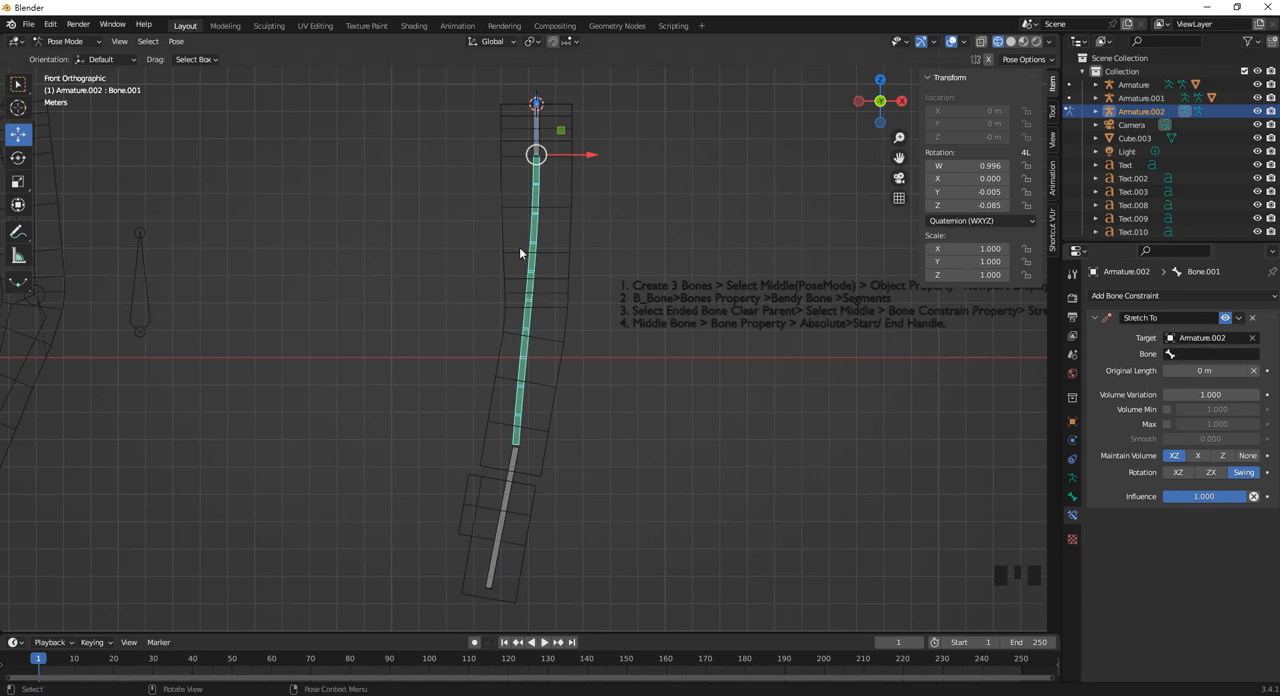
left_click(495, 568)
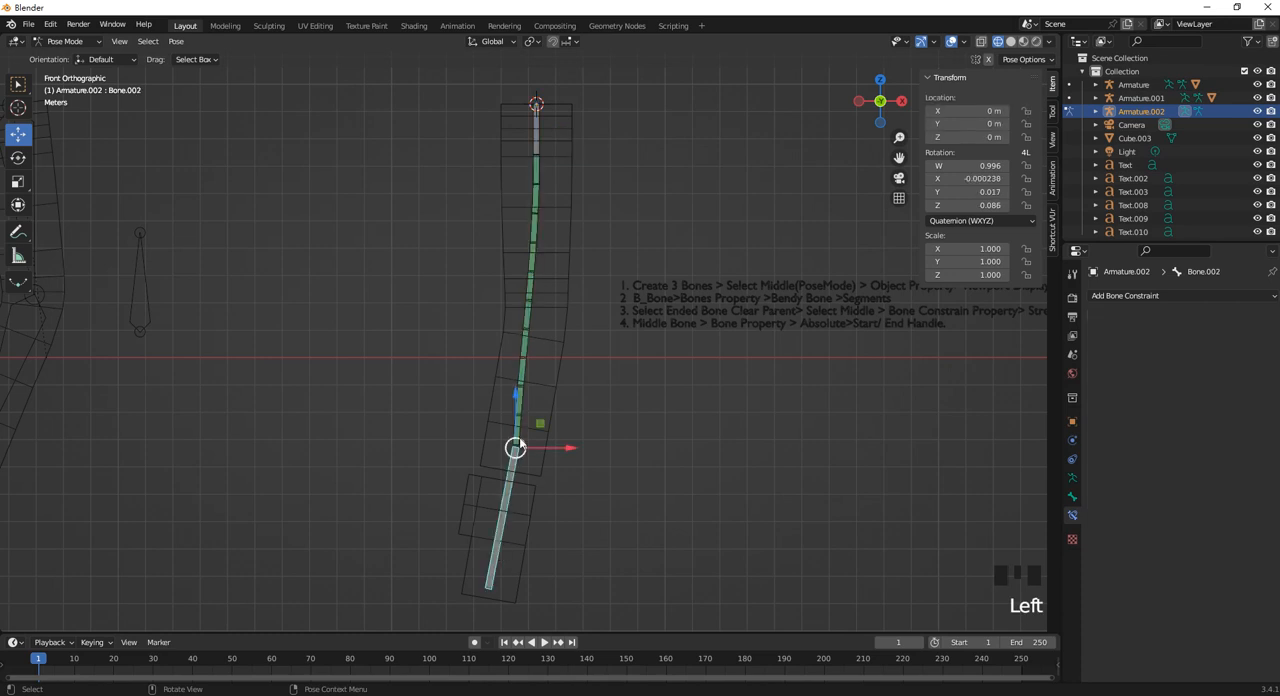
left_click(525, 393)
left_click(1236, 354)
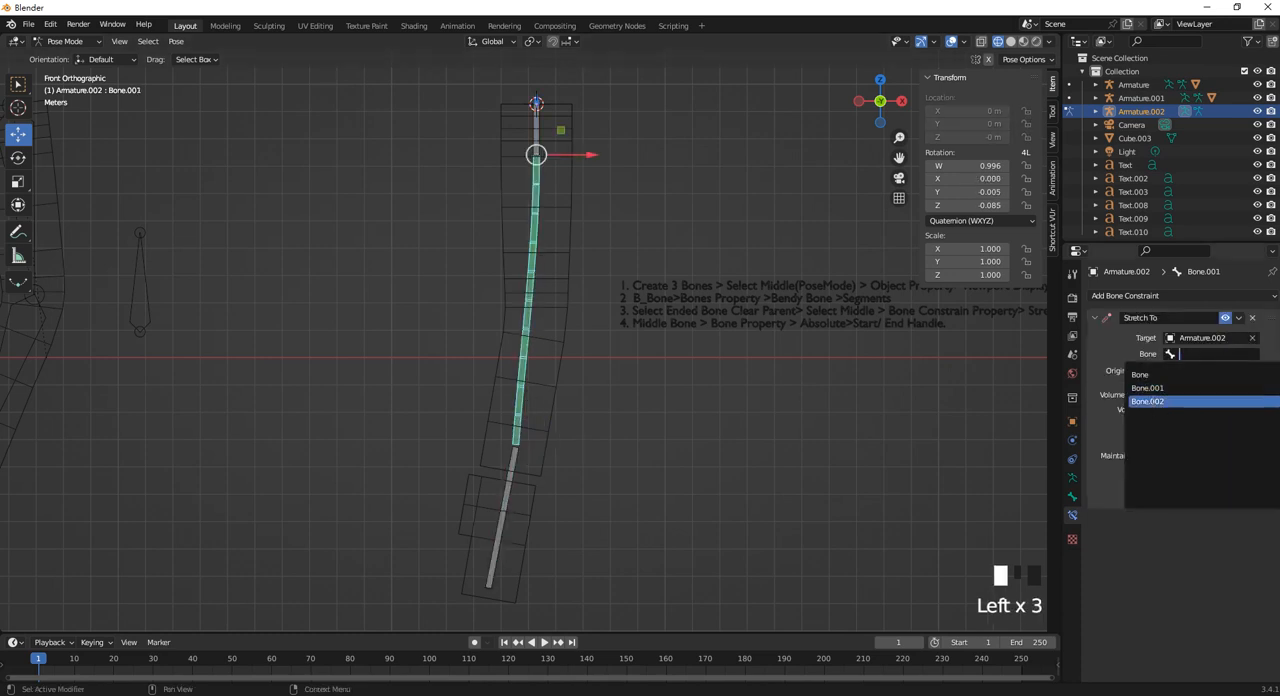
left_click(1155, 401)
Try moving and rotating the lowest bone to test the stretch, restoring its pose each time.
left_click(498, 530)
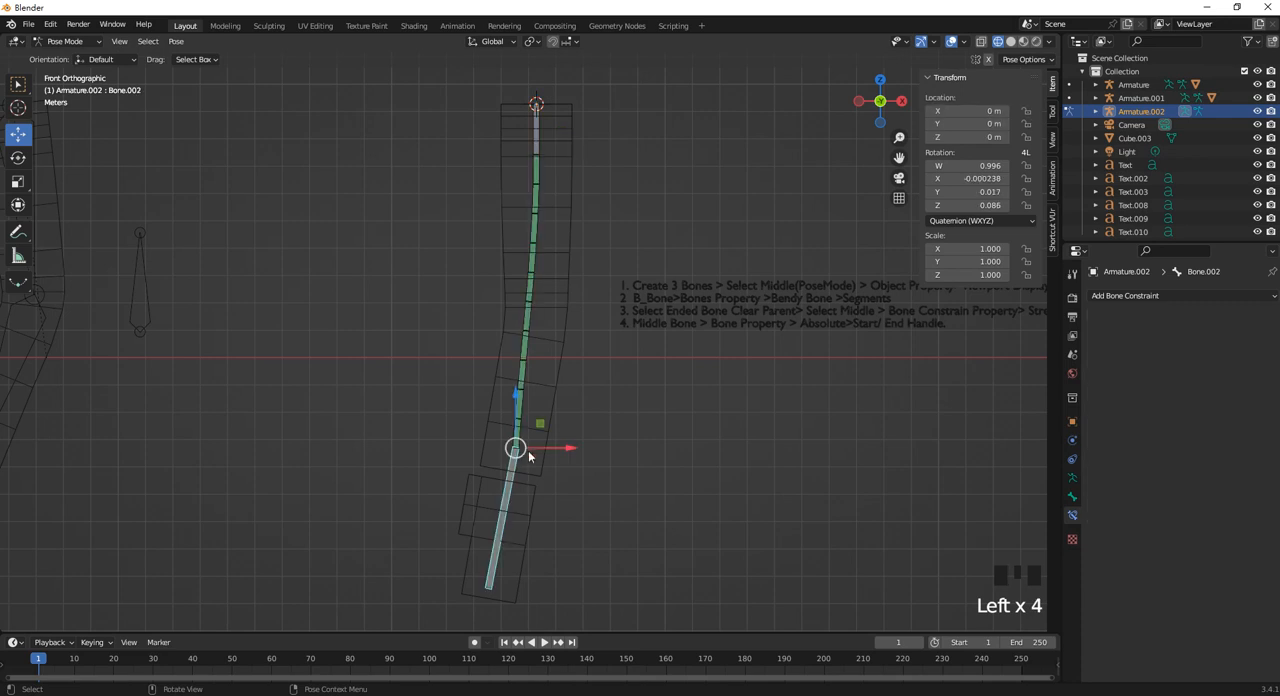
left_click_drag(528, 450, 551, 409)
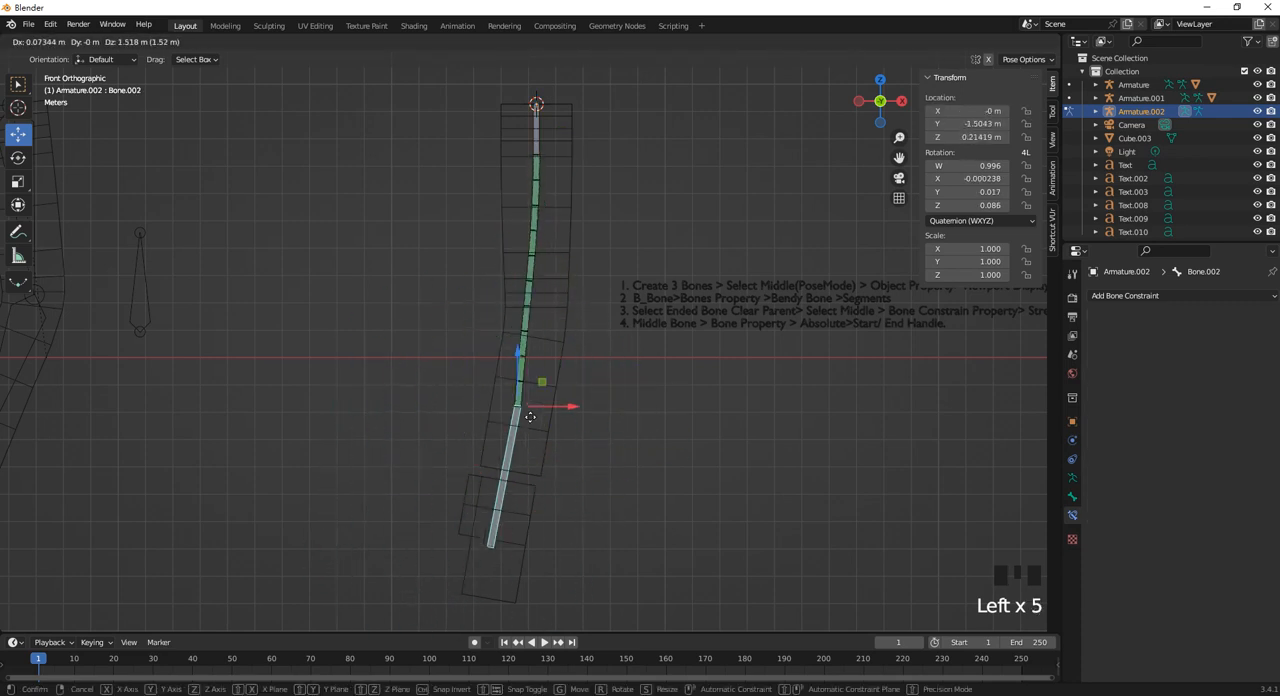
key("ctrl+z")
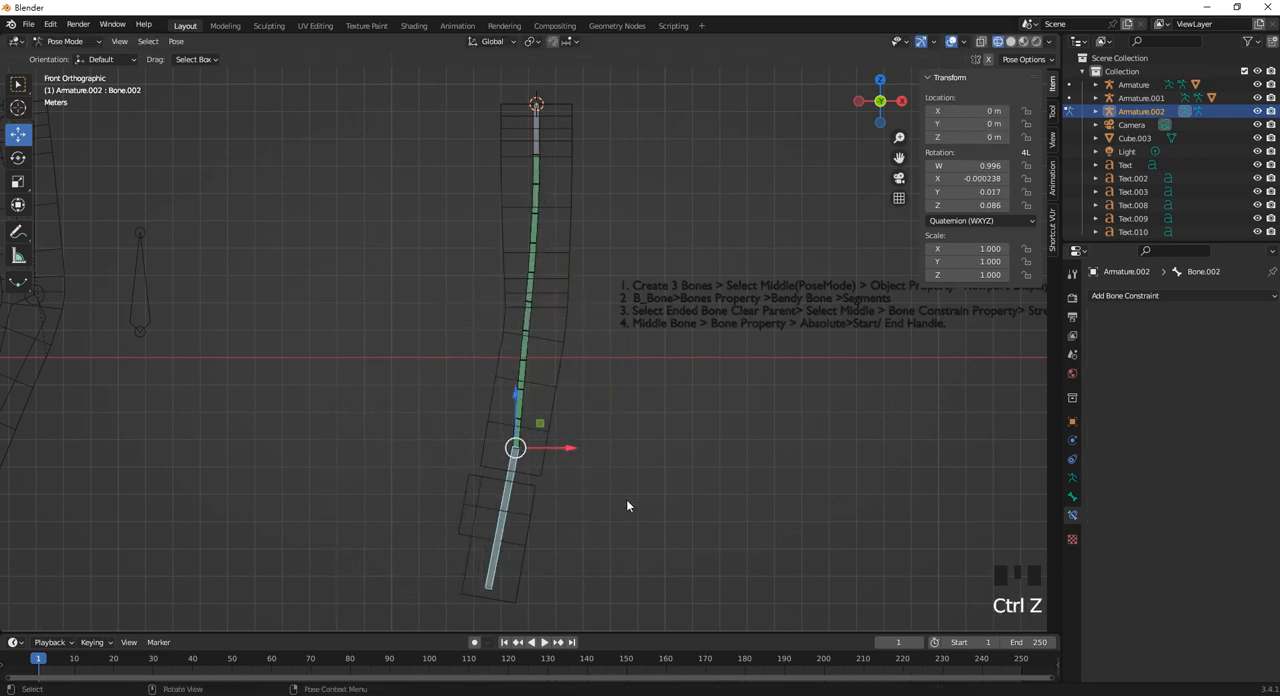
key("r")
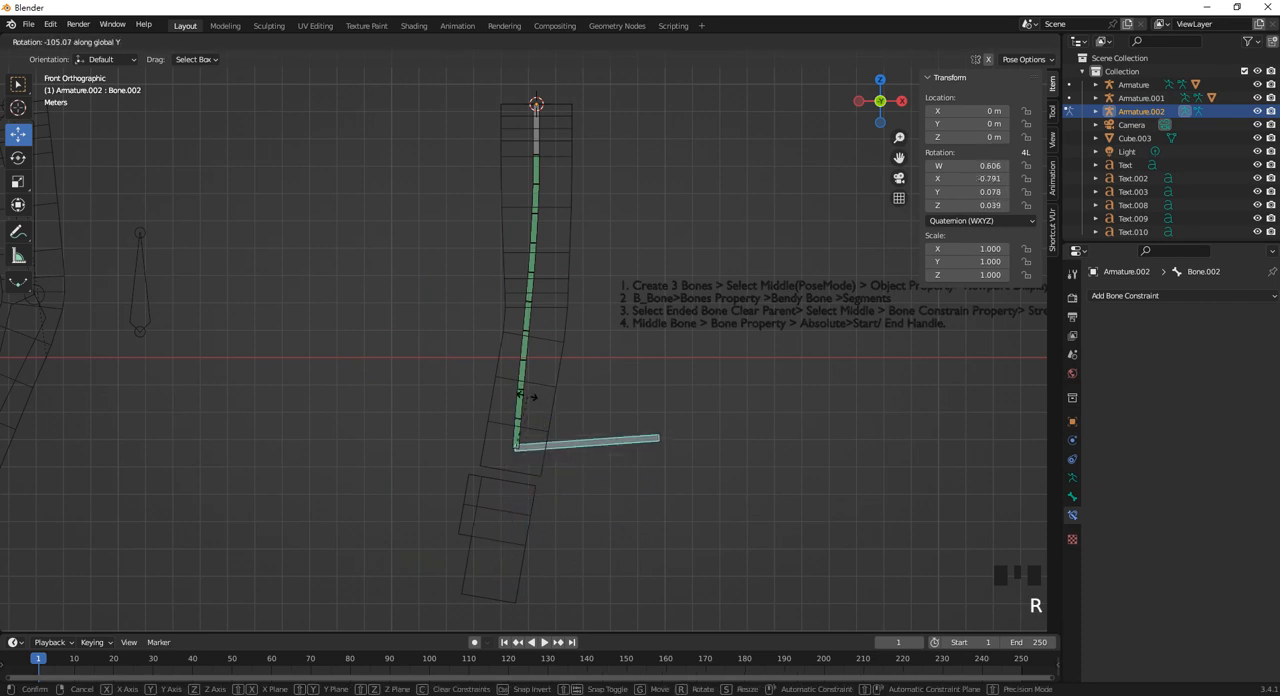
right_click(583, 477)
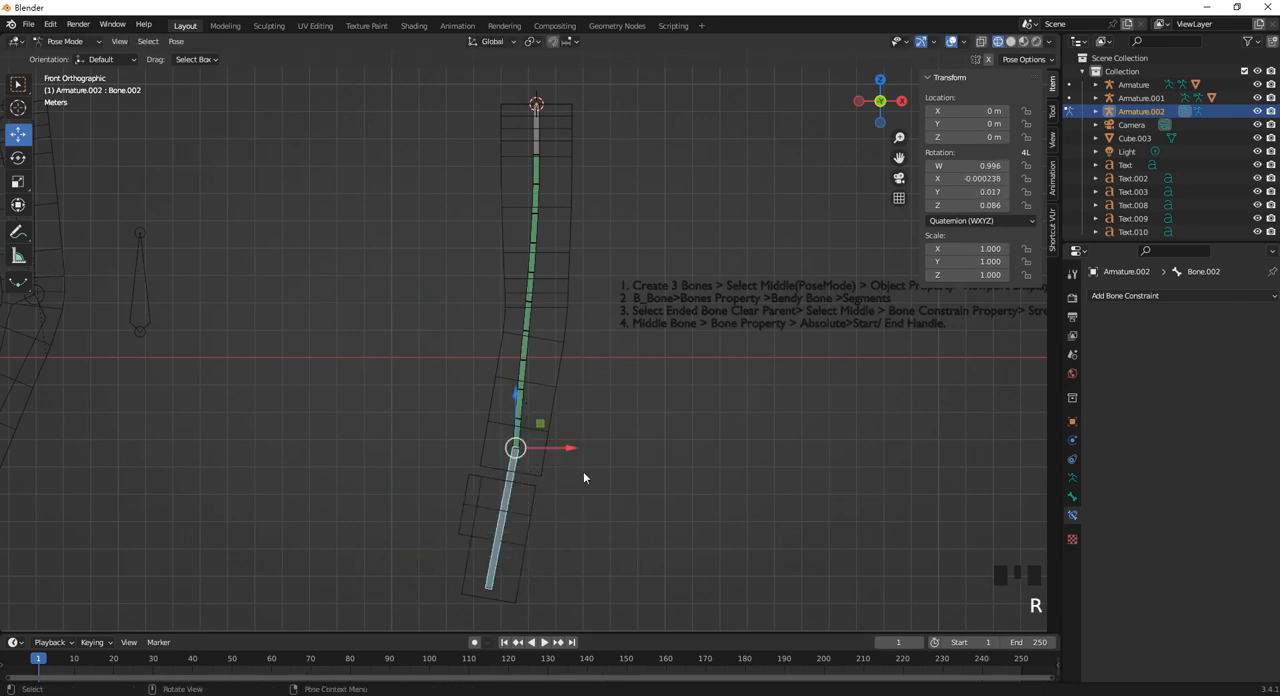
Try rotating the top bone to test how the middle bendy bone curves, restoring its pose.
left_click(537, 105)
key("r")
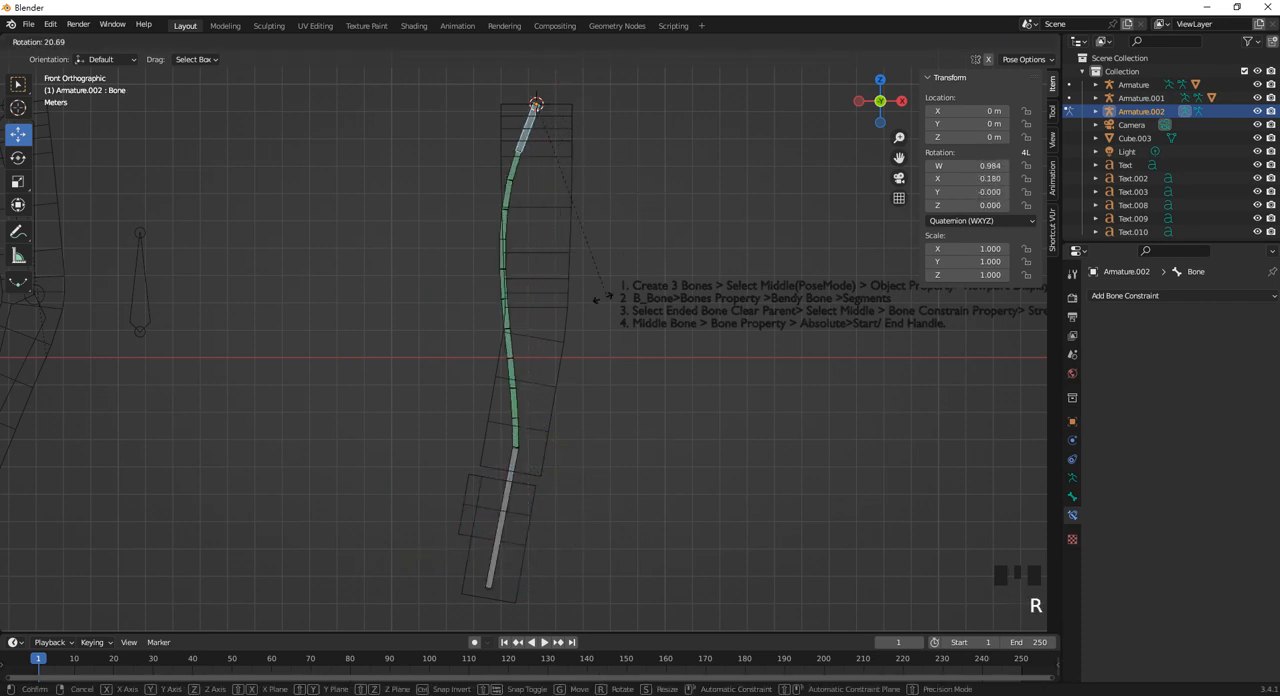
right_click(546, 487)
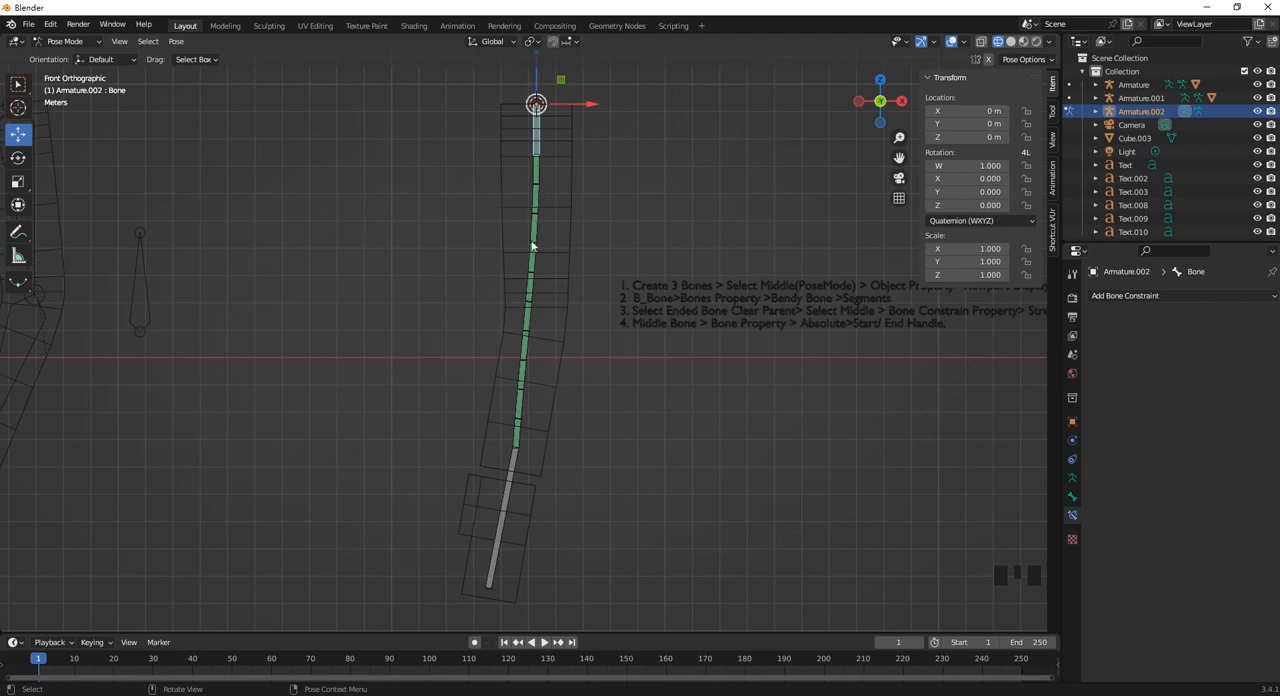
Examine the lowest bone's properties and the armature's data settings for the bendy-bone handle options.
left_click(518, 435)
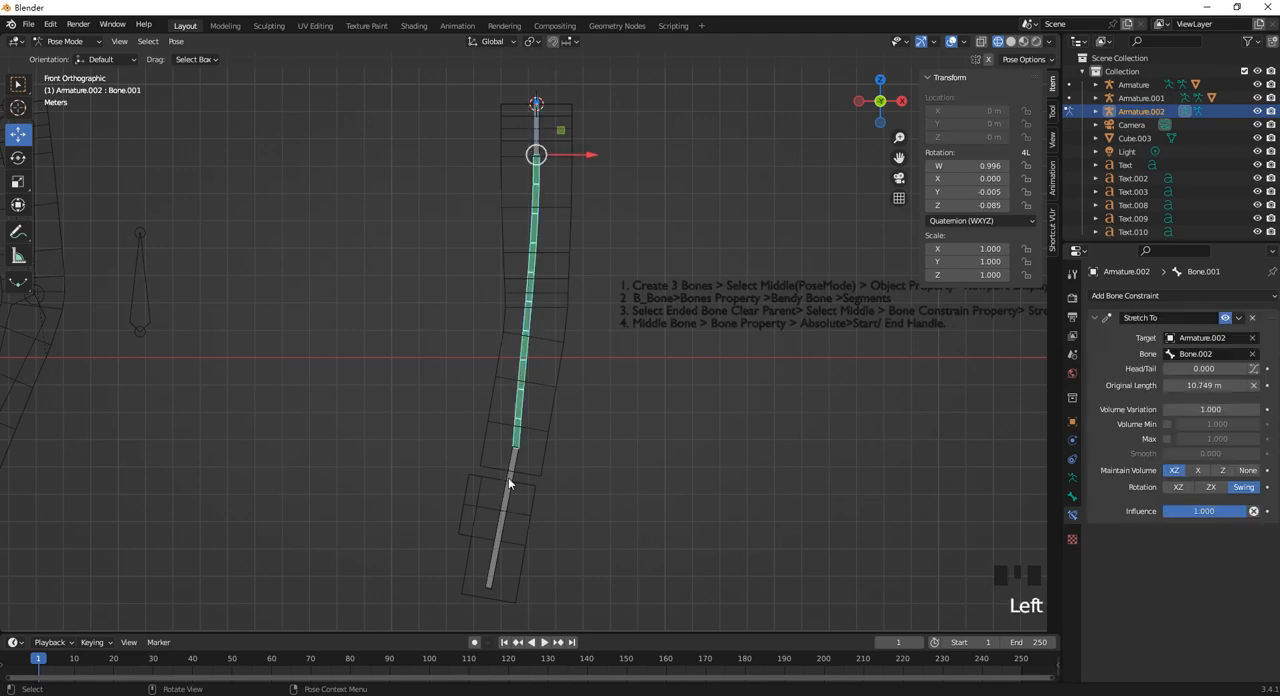
left_click(508, 480)
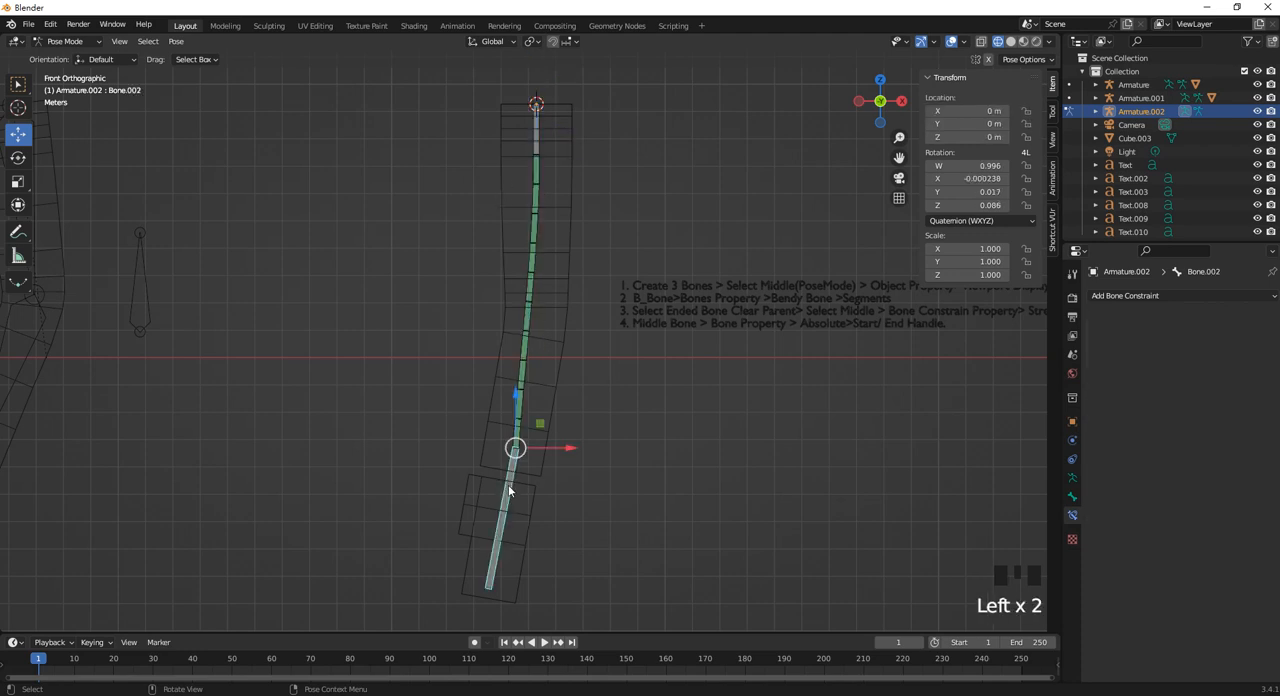
left_click(1072, 496)
scroll(1105, 510, "up", 3)
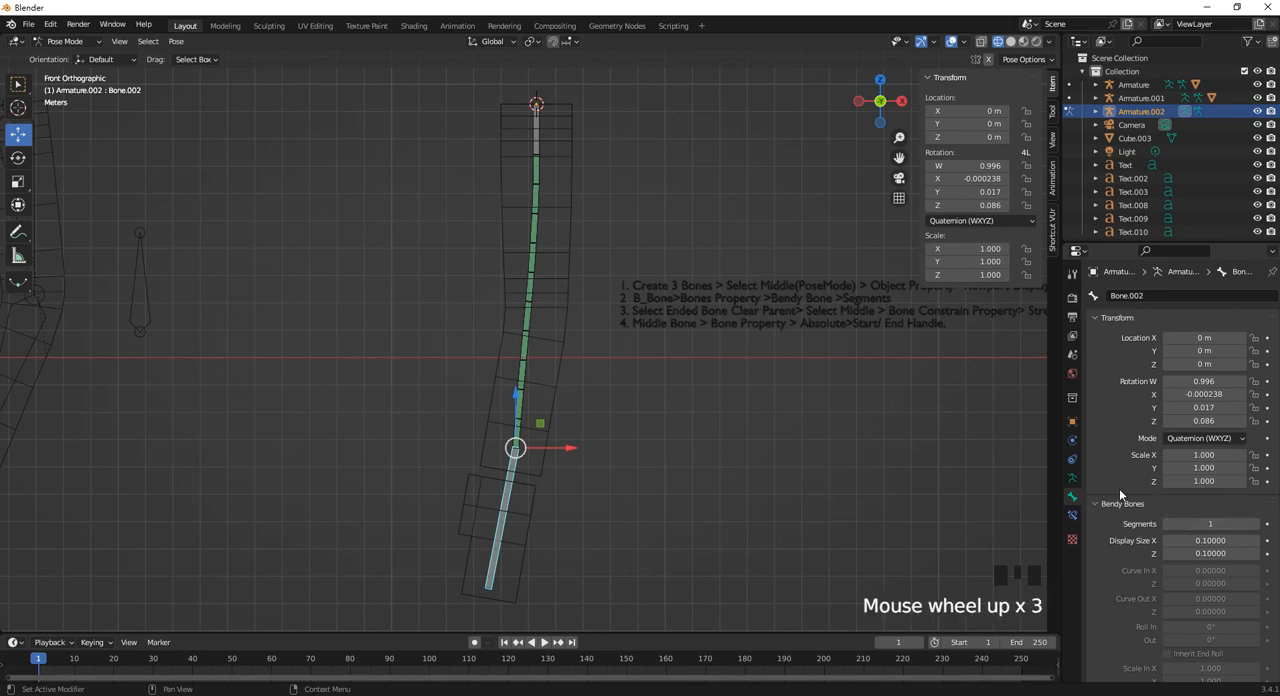
scroll(1125, 495, "down", 3)
scroll(1136, 512, "down", 8)
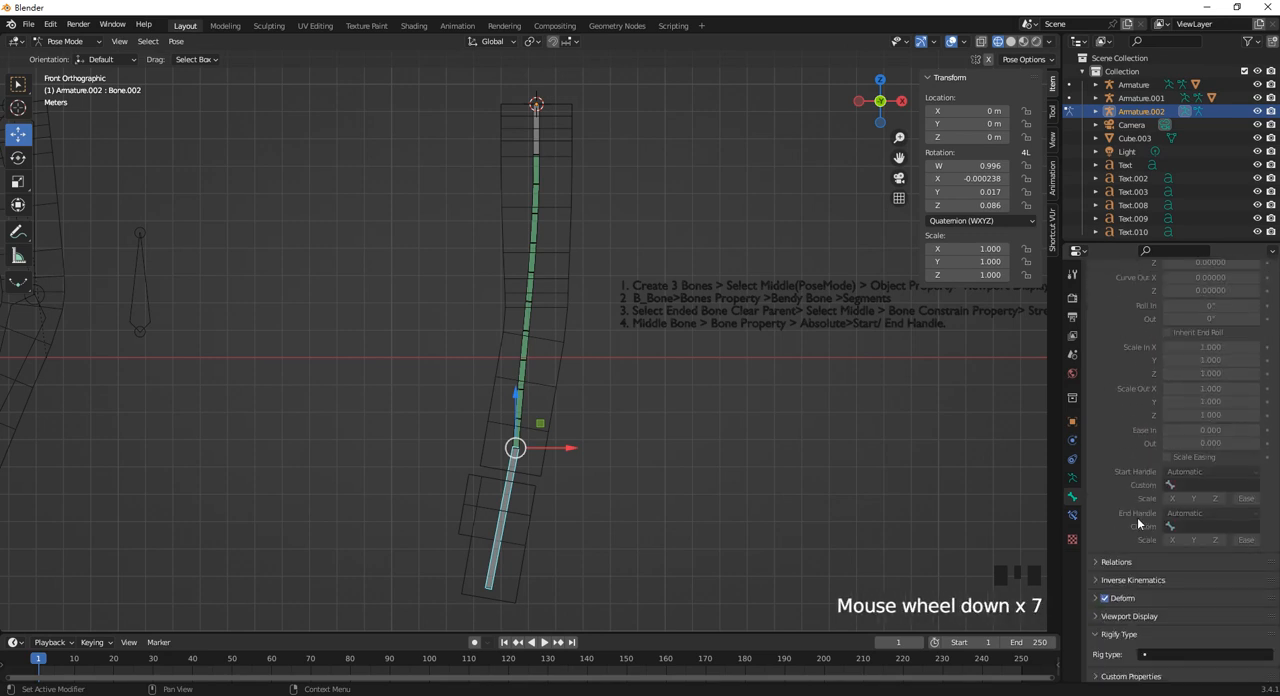
scroll(1138, 522, "down", 4)
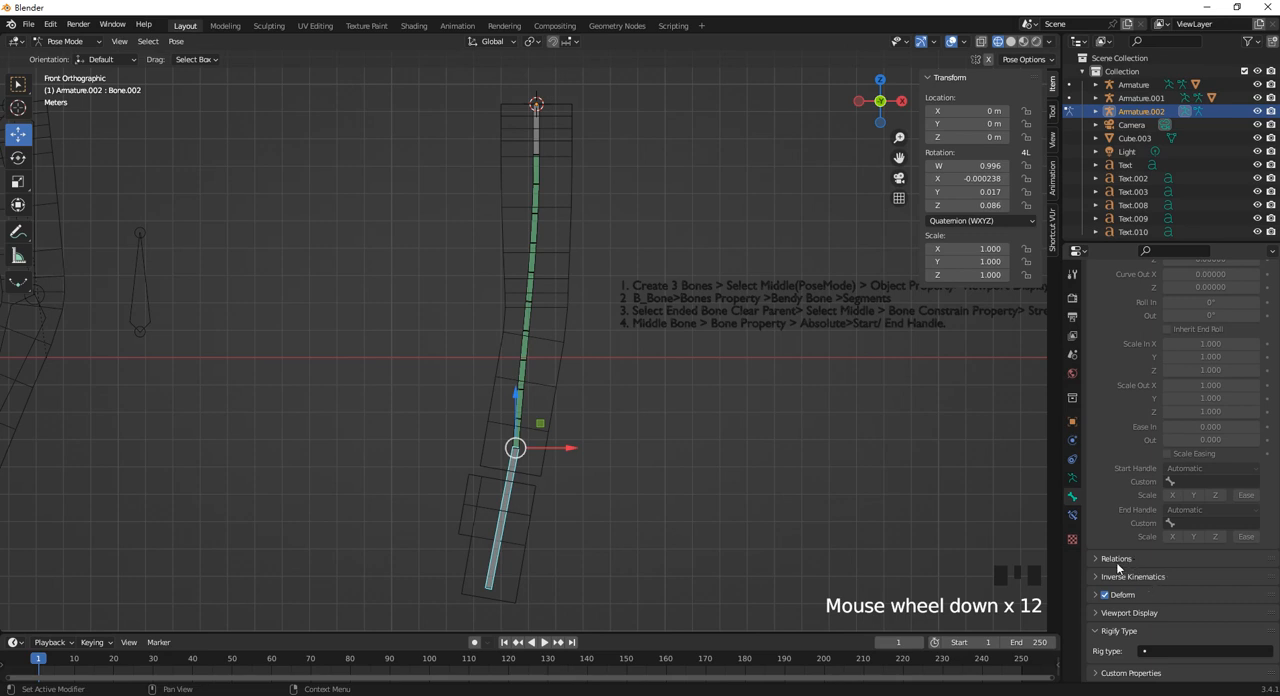
left_click(1072, 477)
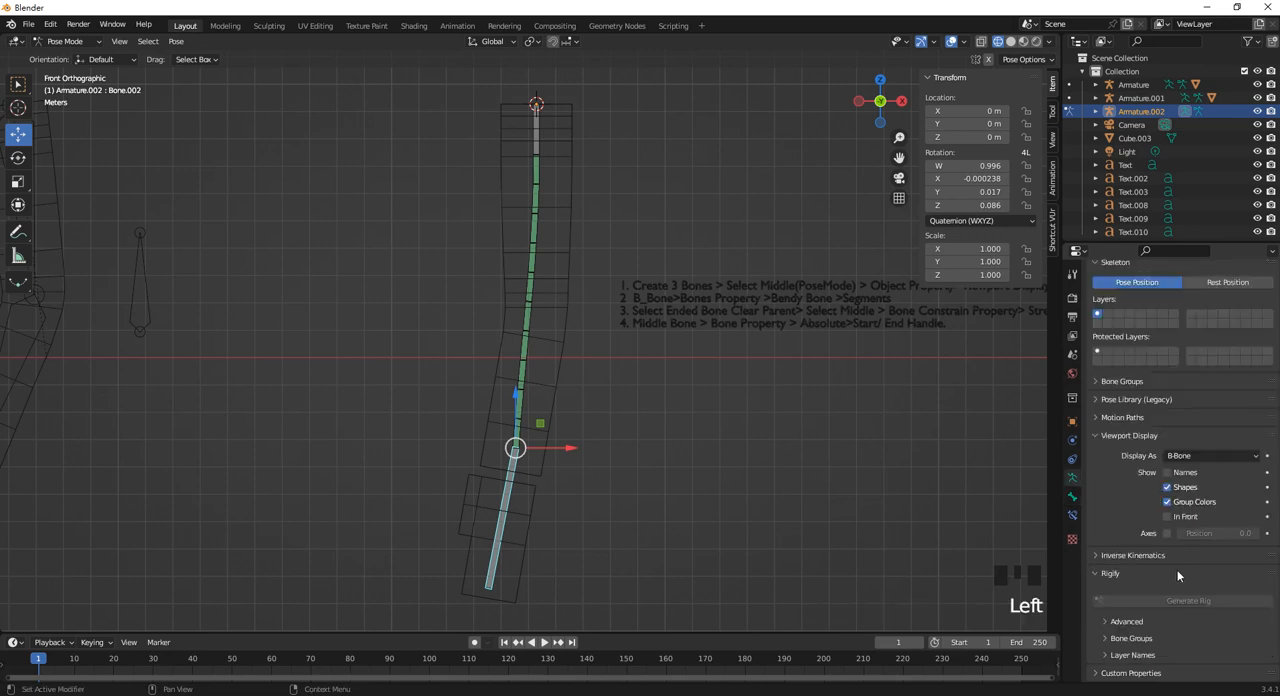
scroll(1158, 530, "down", 3)
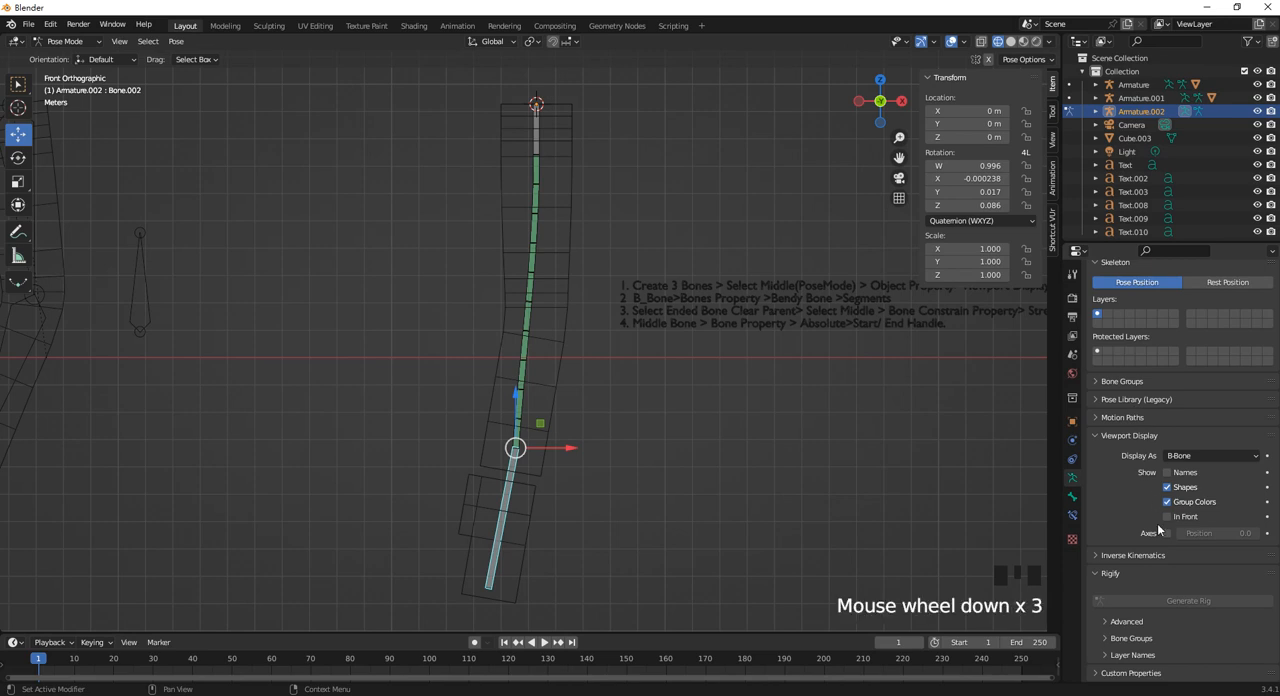
left_click(1117, 436)
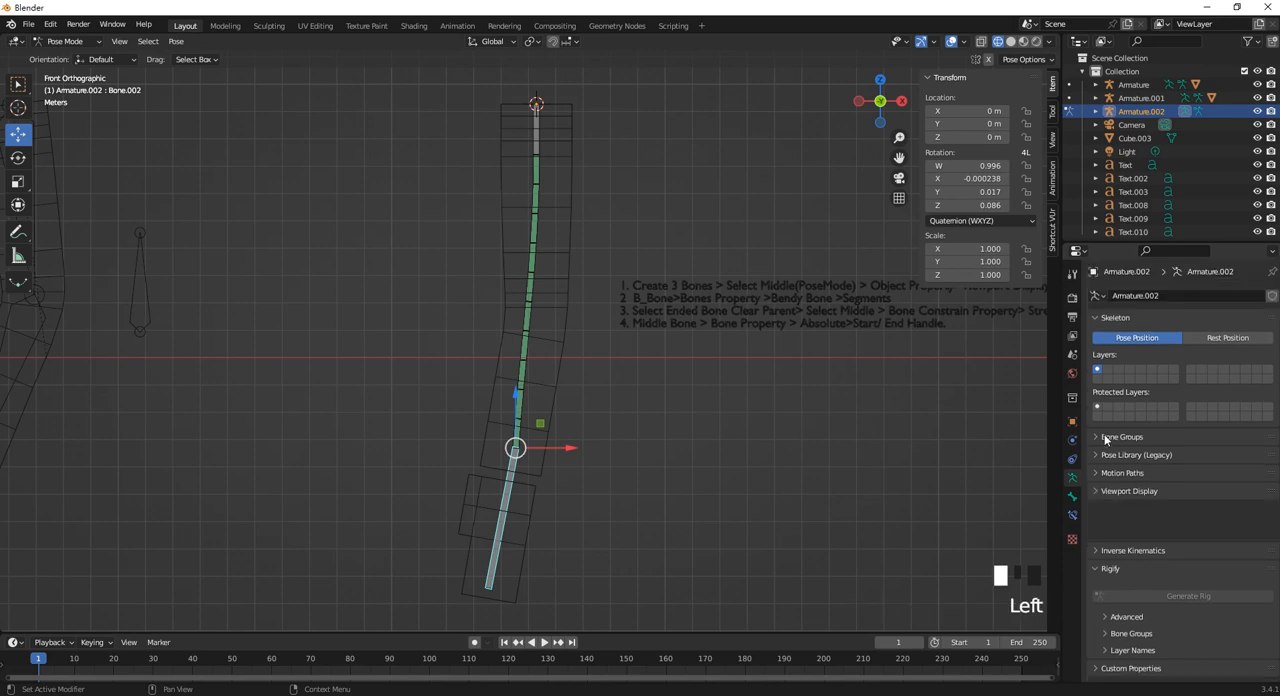
left_click(1110, 527)
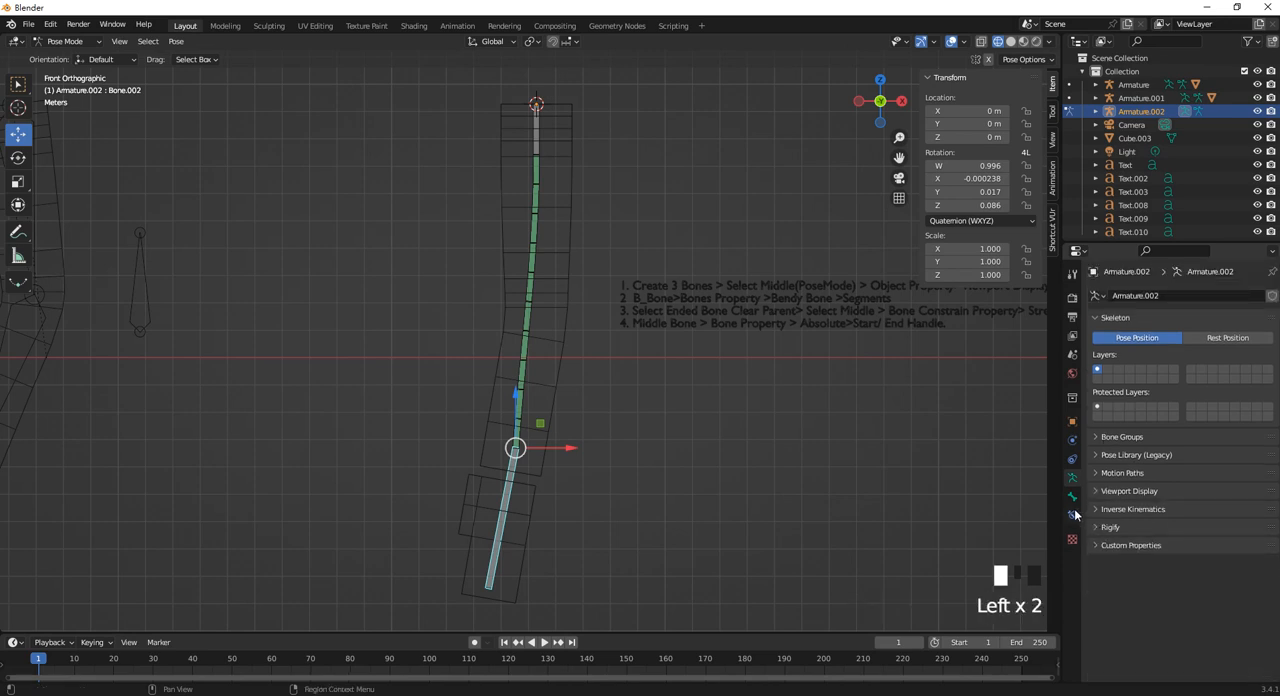
left_click(1072, 499)
scroll(1160, 460, "down", 1)
scroll(1140, 466, "up", 3)
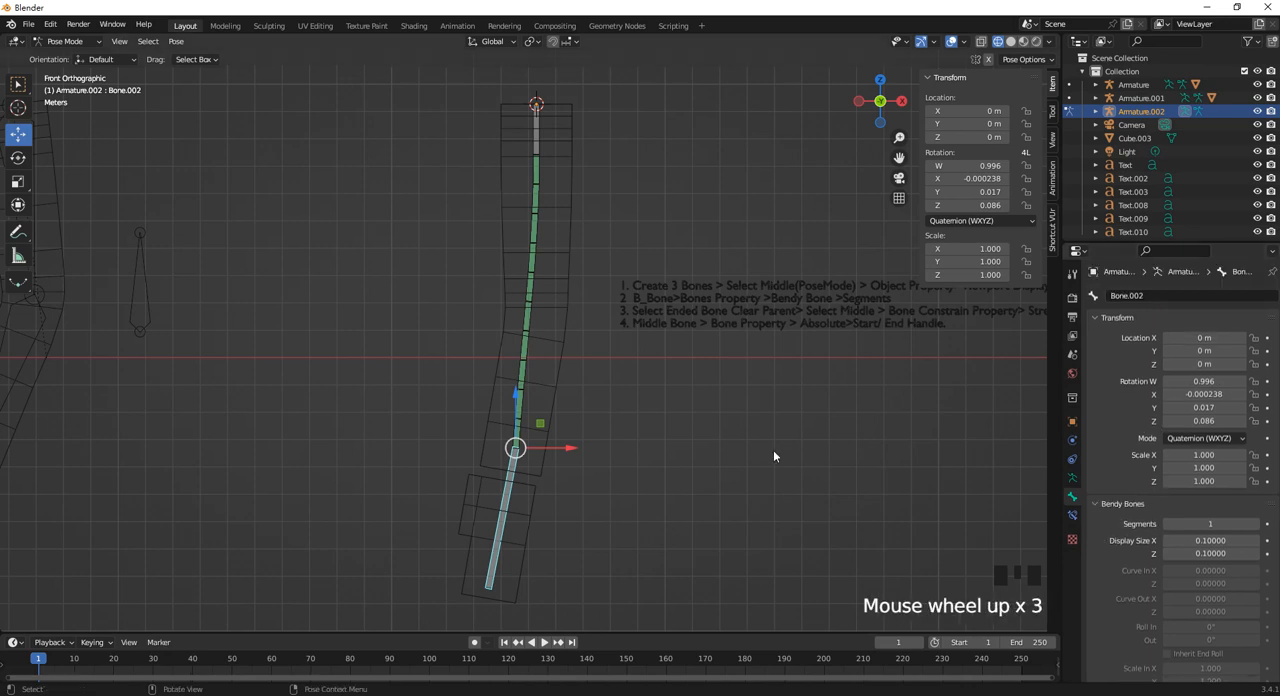
Set the middle bendy bone's start handle to Absolute with Bone as its custom handle.
left_click(523, 358)
scroll(1152, 511, "down", 3)
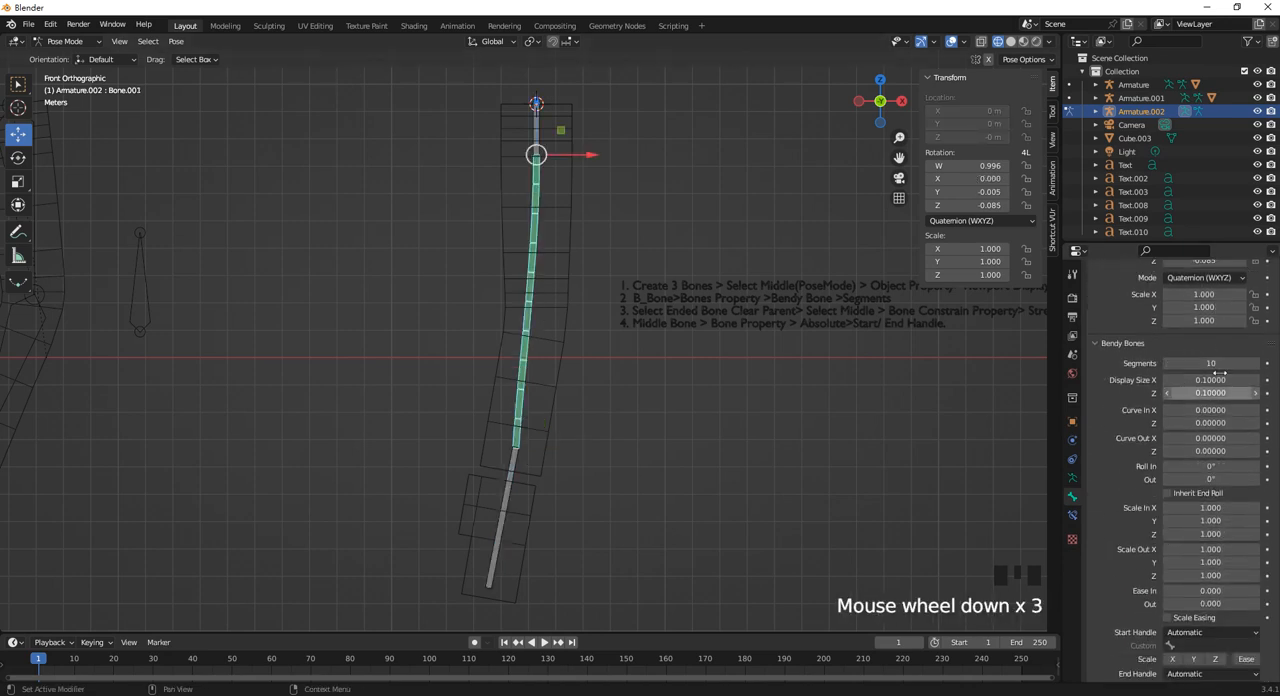
scroll(1195, 555, "down", 1)
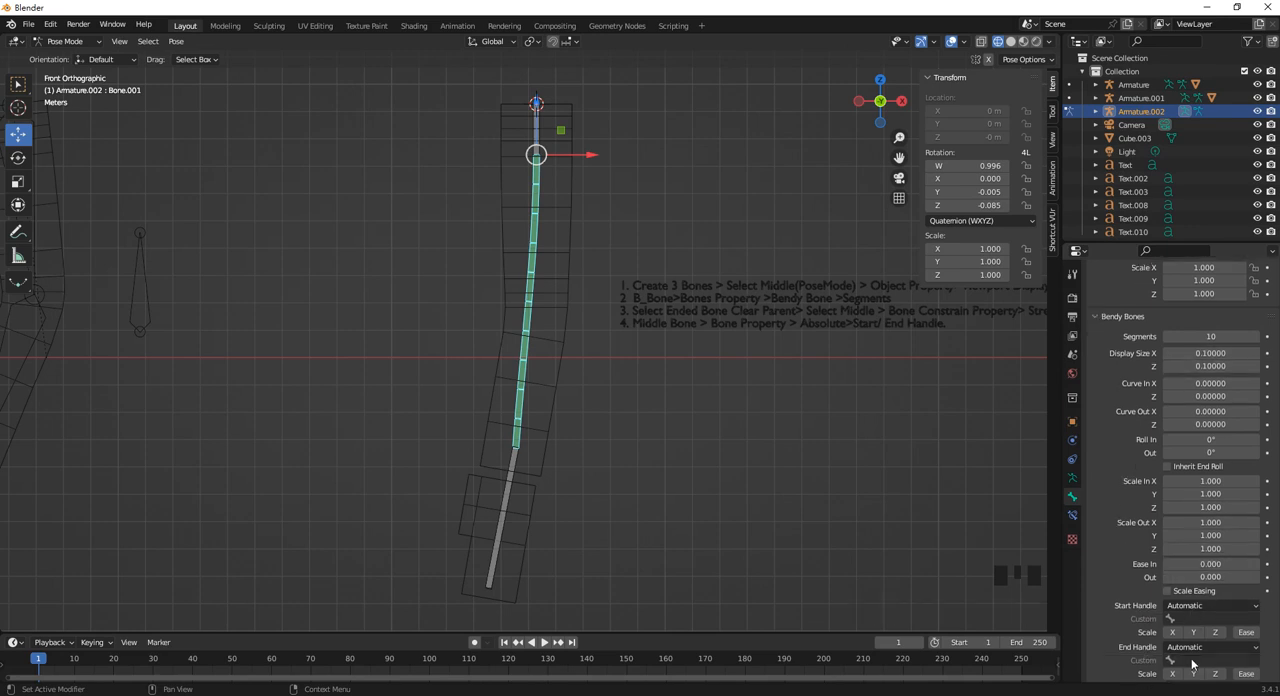
left_click(541, 124)
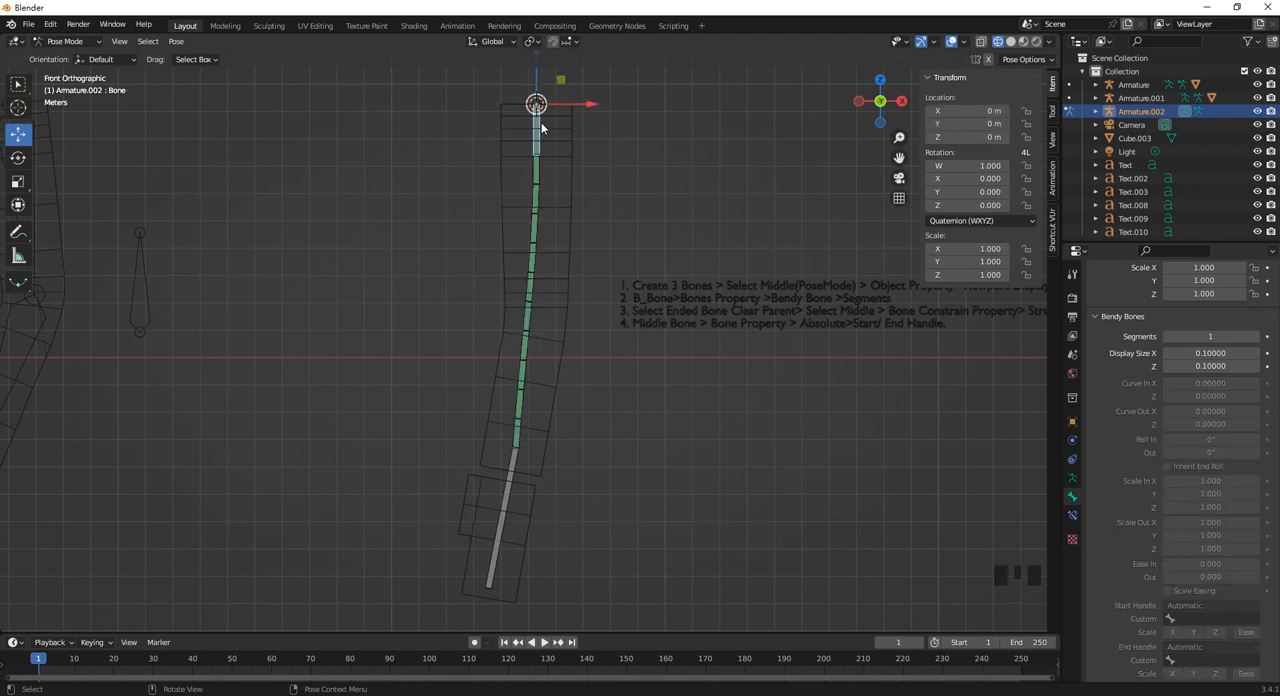
left_click(541, 170)
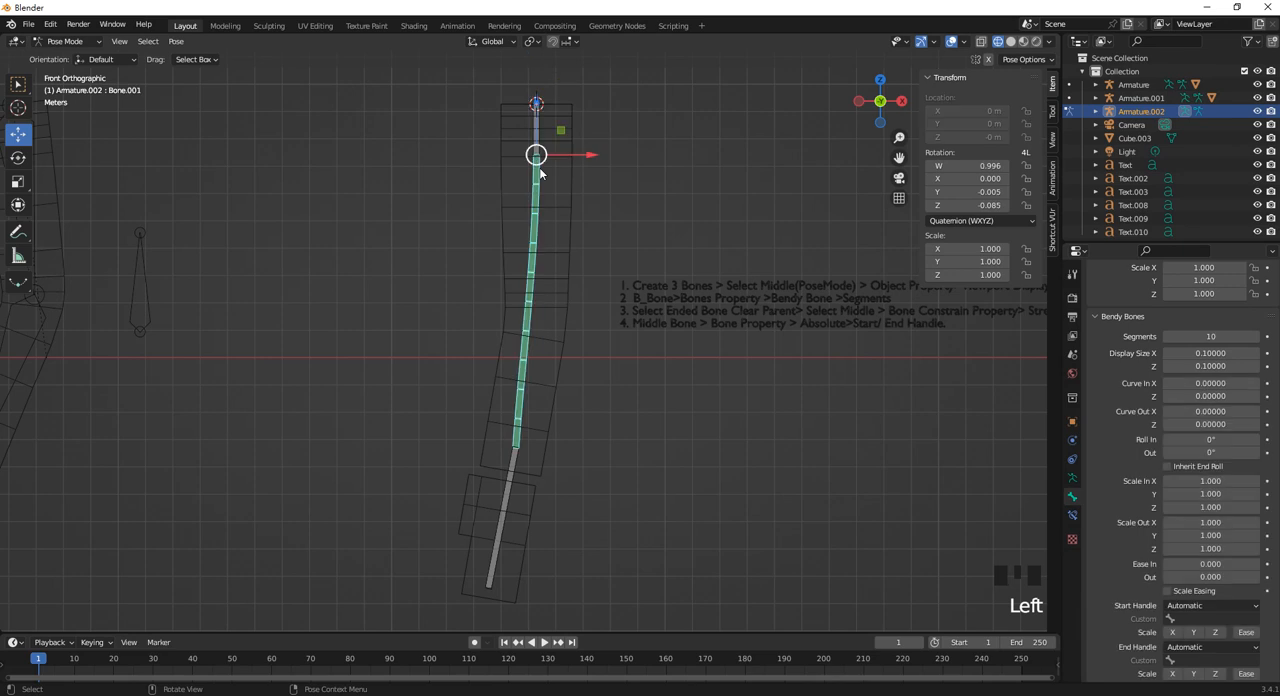
left_click(1215, 606)
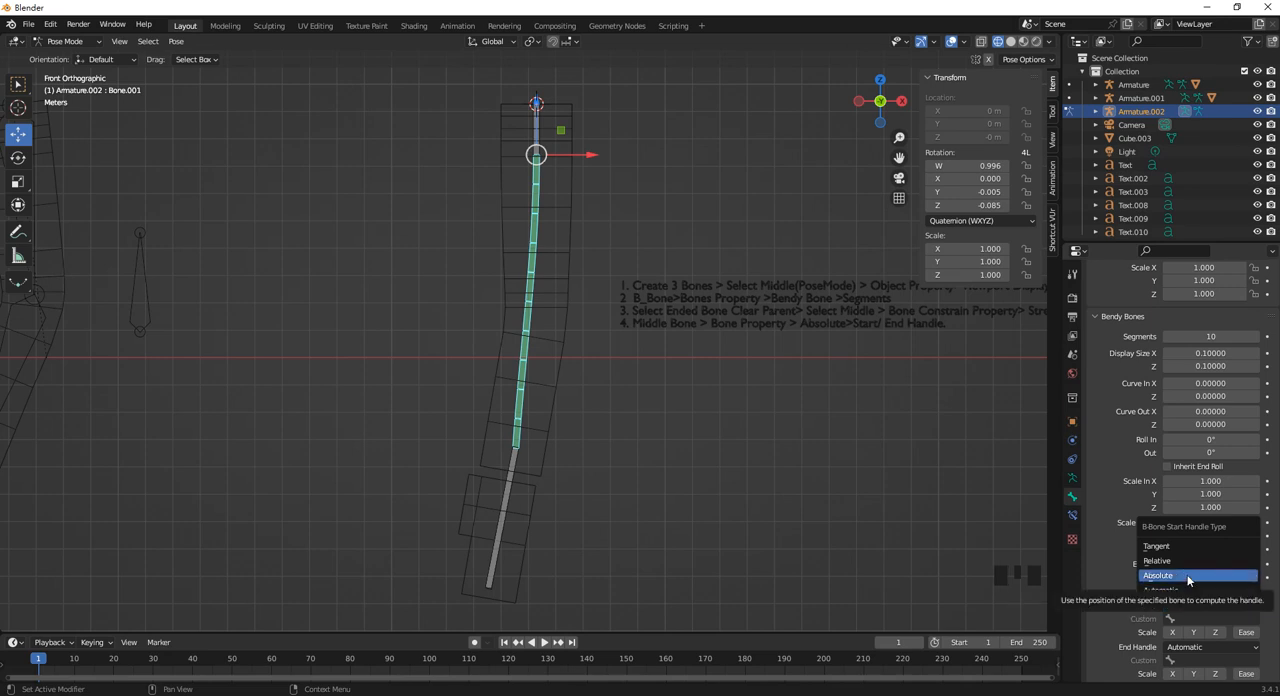
left_click(1188, 576)
left_click(1205, 618)
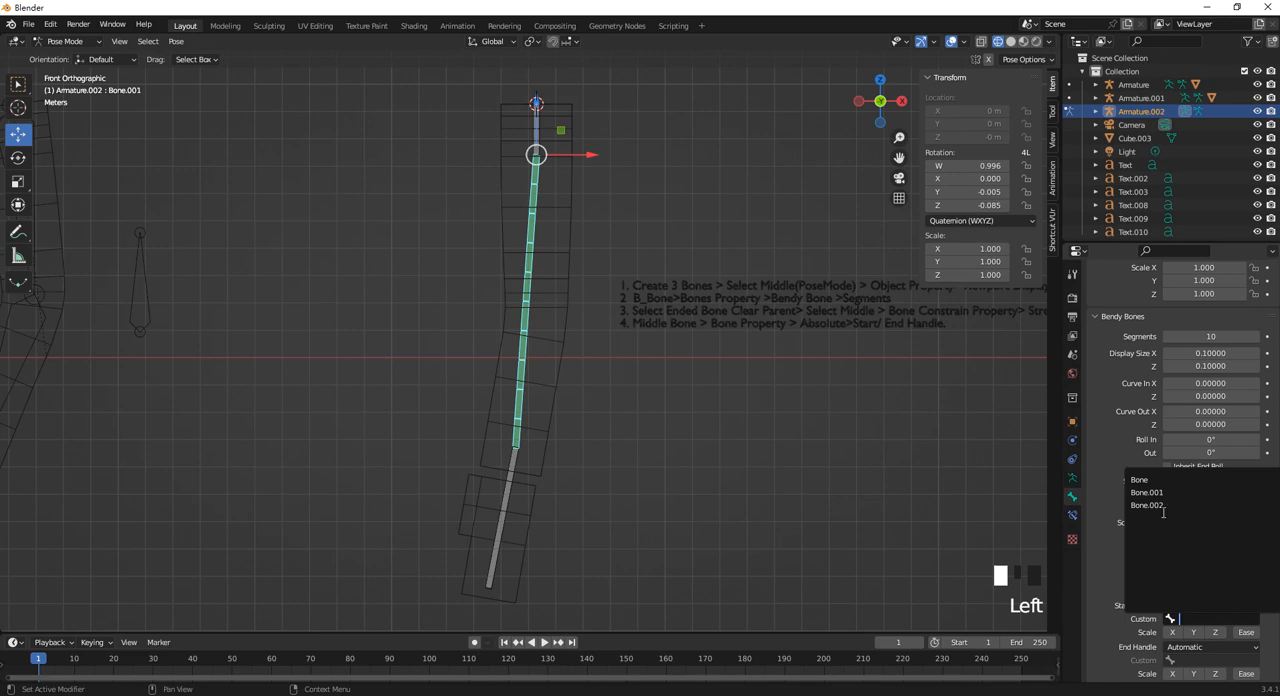
left_click(1145, 479)
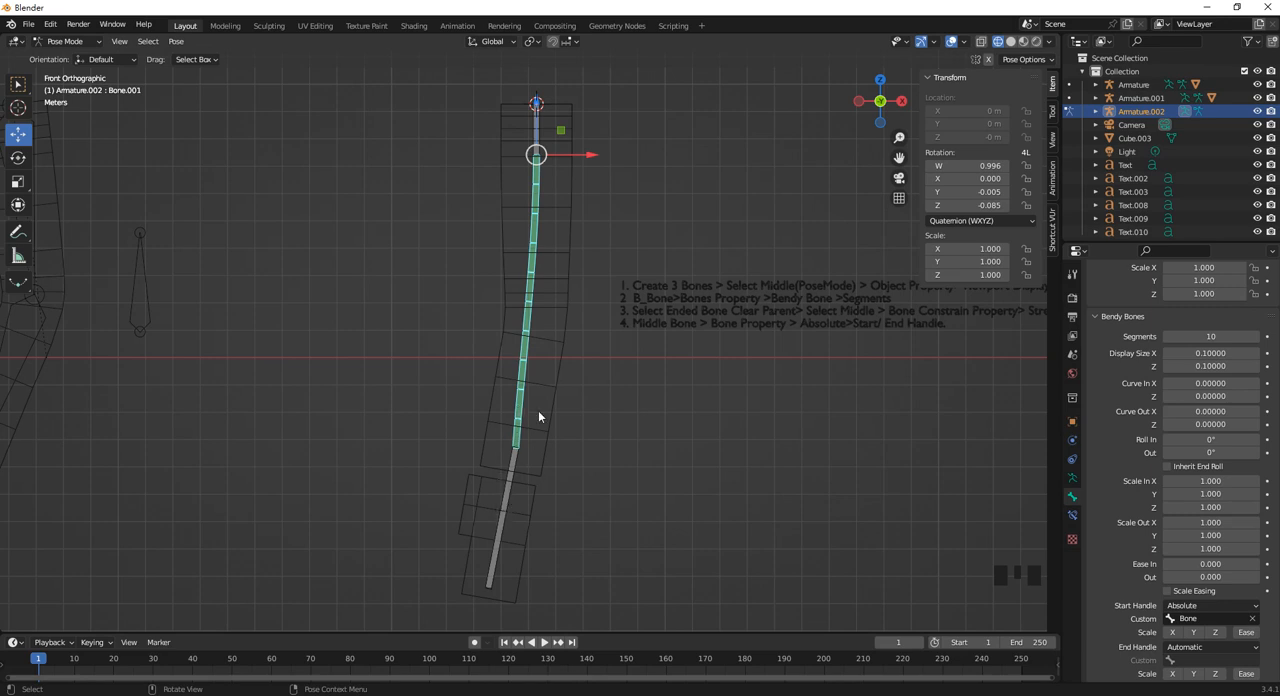
Set the middle bendy bone's end handle to Absolute with Bone.002 as its custom handle.
left_click(1195, 648)
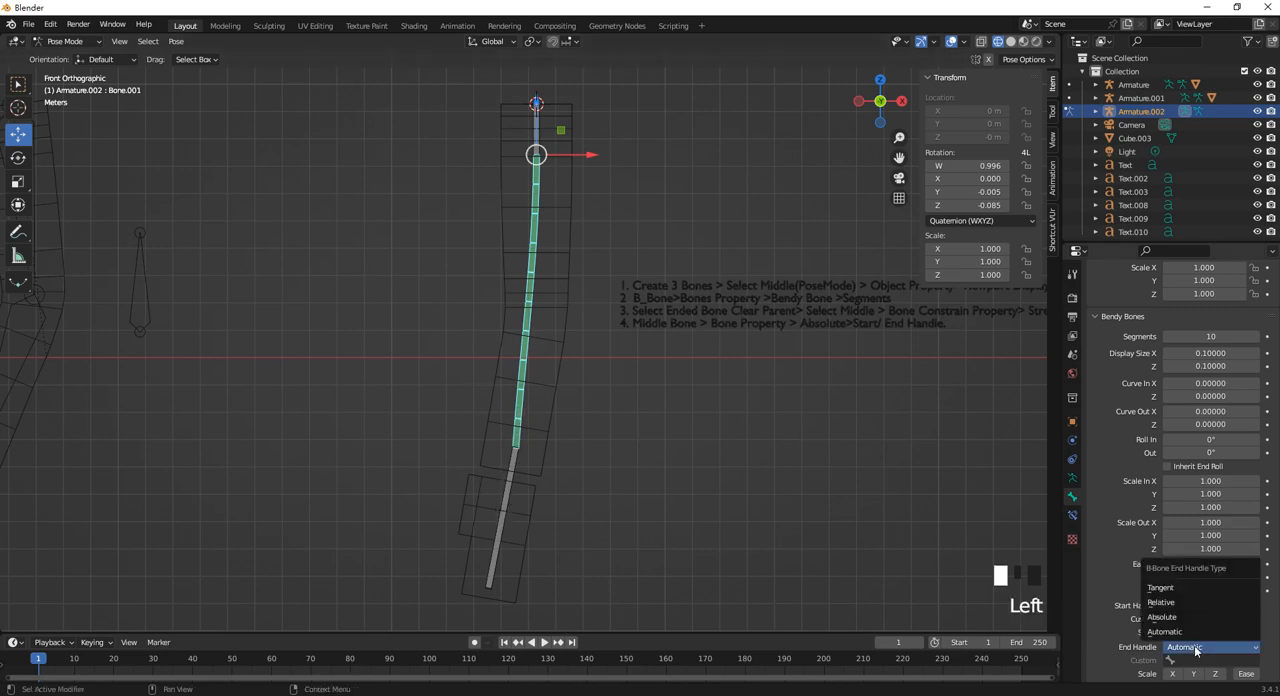
left_click(1190, 660)
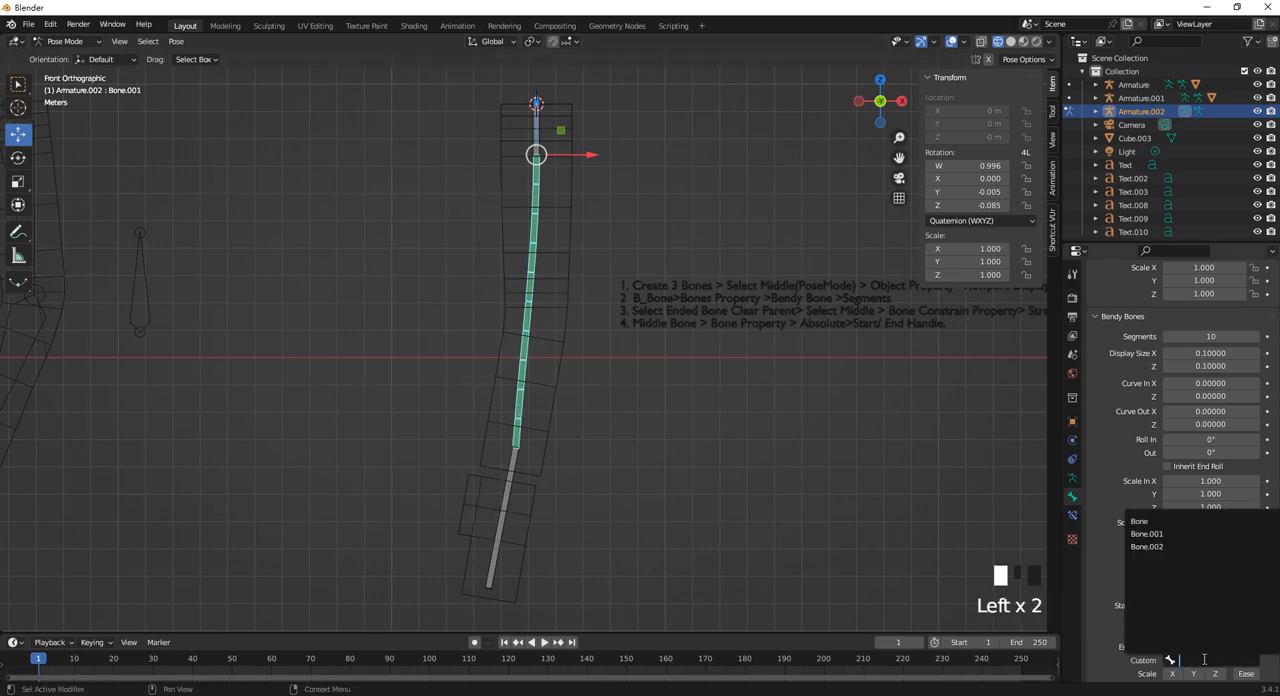
left_click(1150, 534)
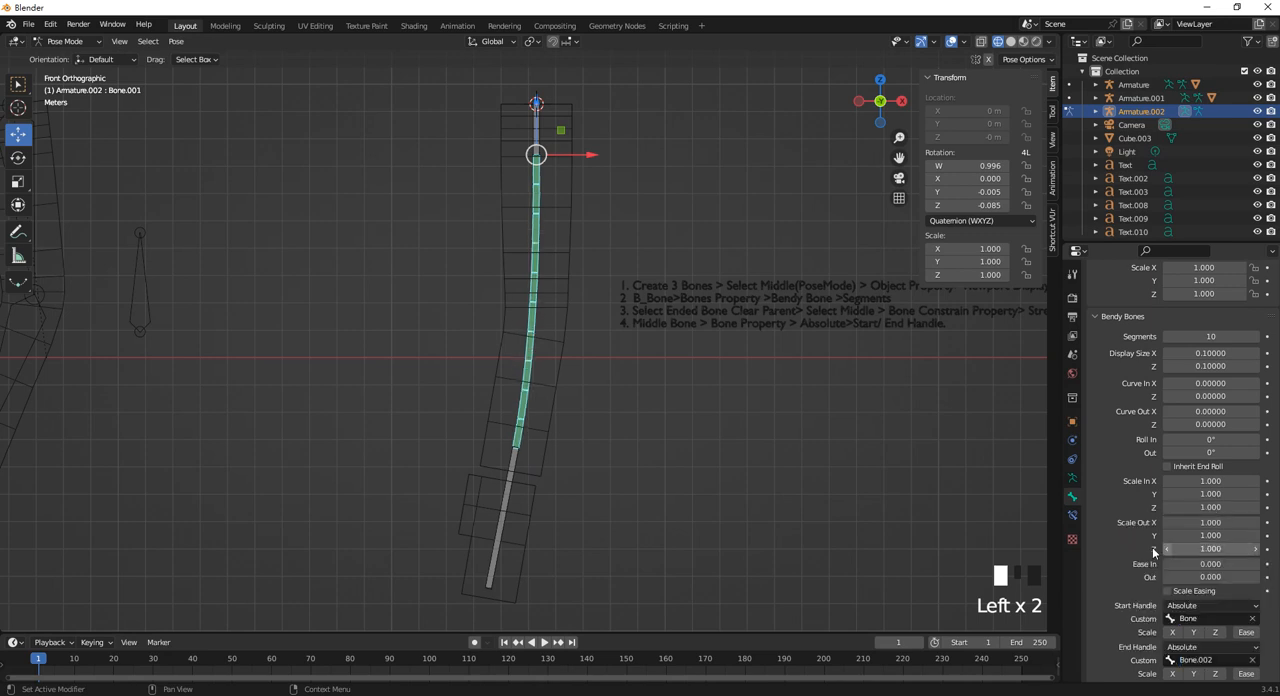
Try rotating and moving the lowest bone to test the handles, restoring its pose each time.
left_click(503, 510)
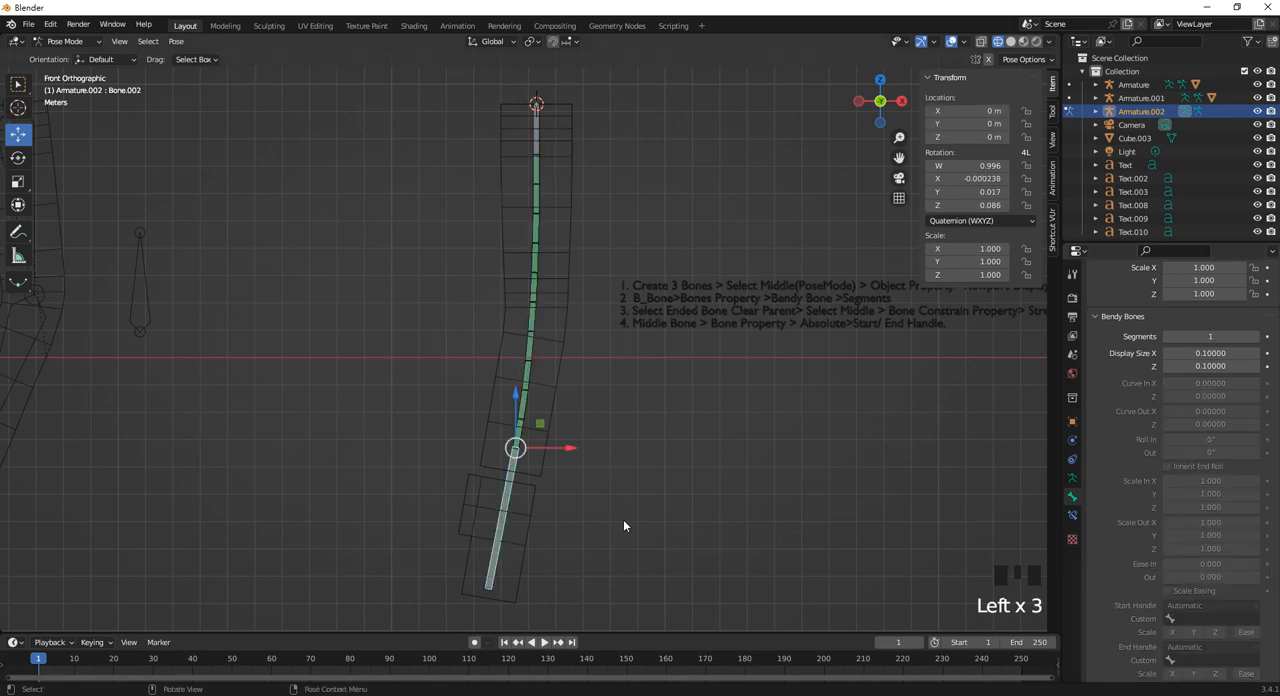
key("r")
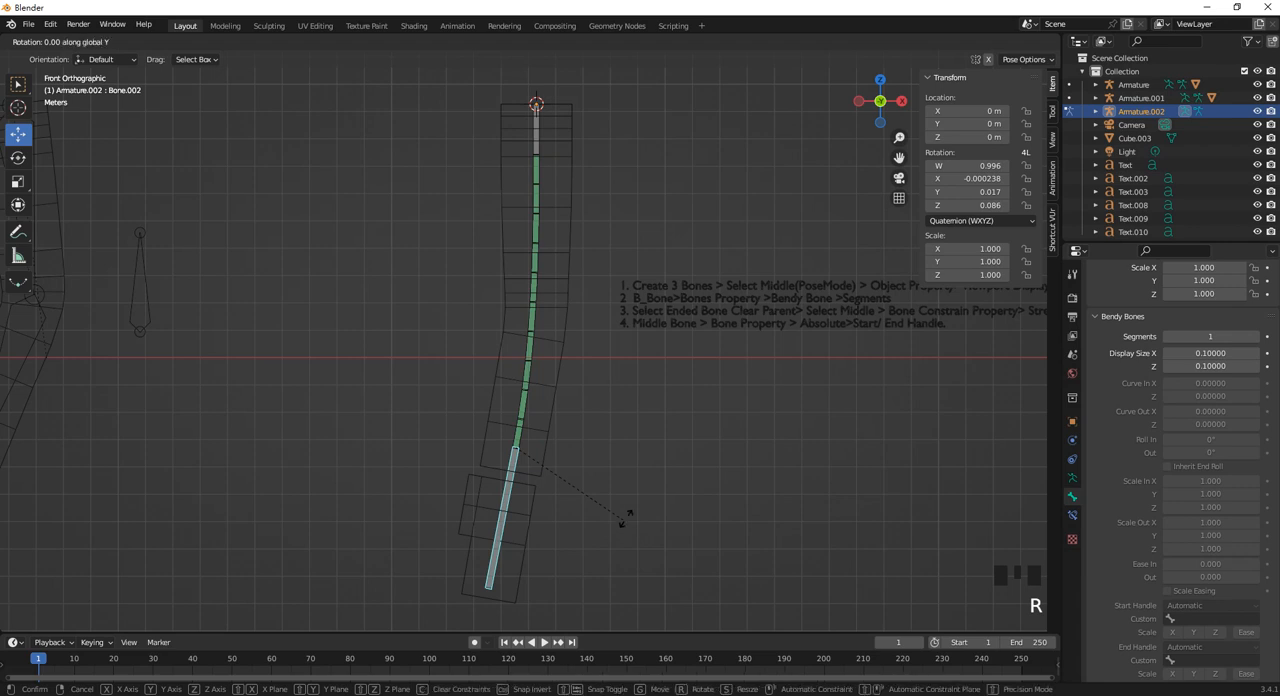
key("Escape")
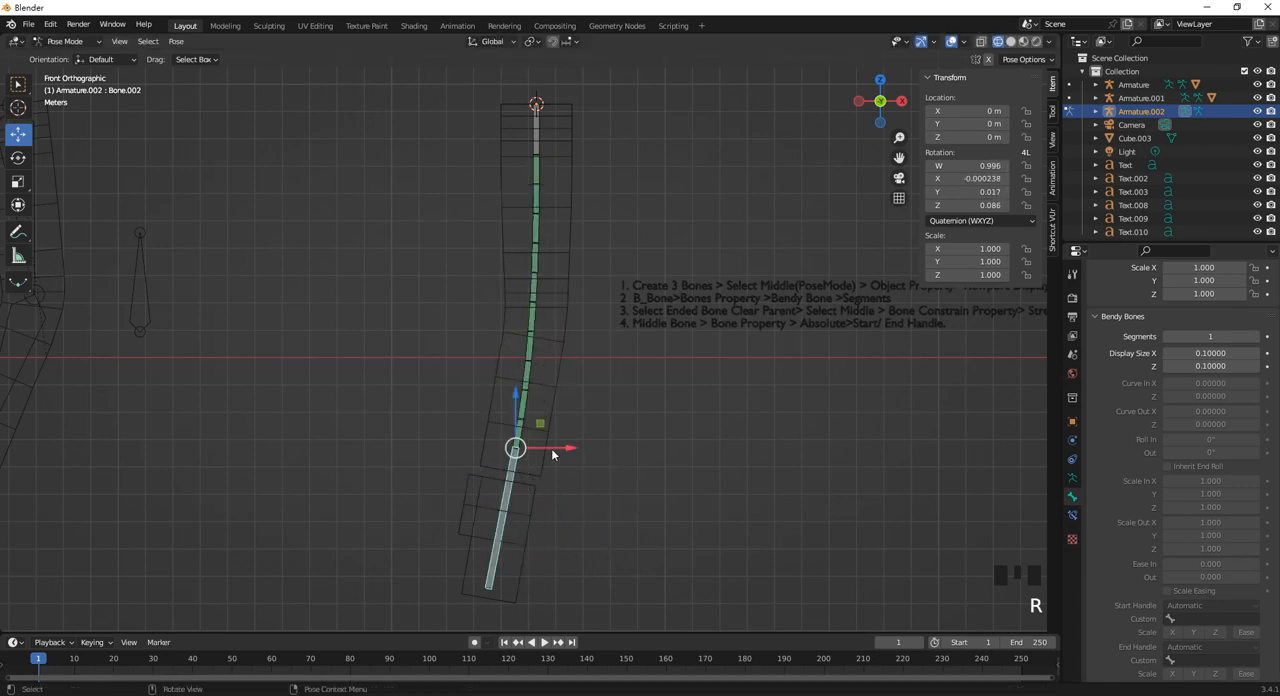
mouse_move(552, 454)
left_mouse_down()
mouse_move(366, 440)
mouse_move(600, 440)
mouse_move(430, 430)
mouse_move(541, 428)
mouse_move(545, 440)
left_mouse_up()
key("ctrl+z")
Parent the limb mesh Cube.003 to Armature.002 with automatic weights.
left_click(592, 428)
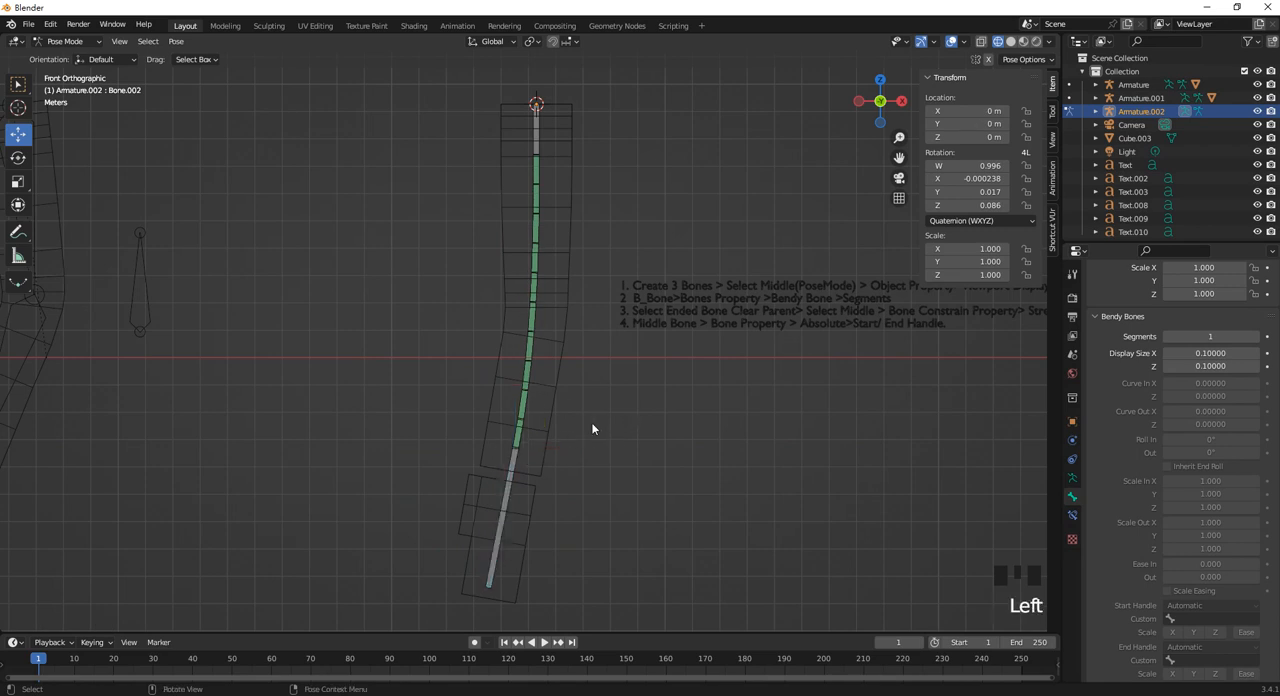
left_click(568, 212)
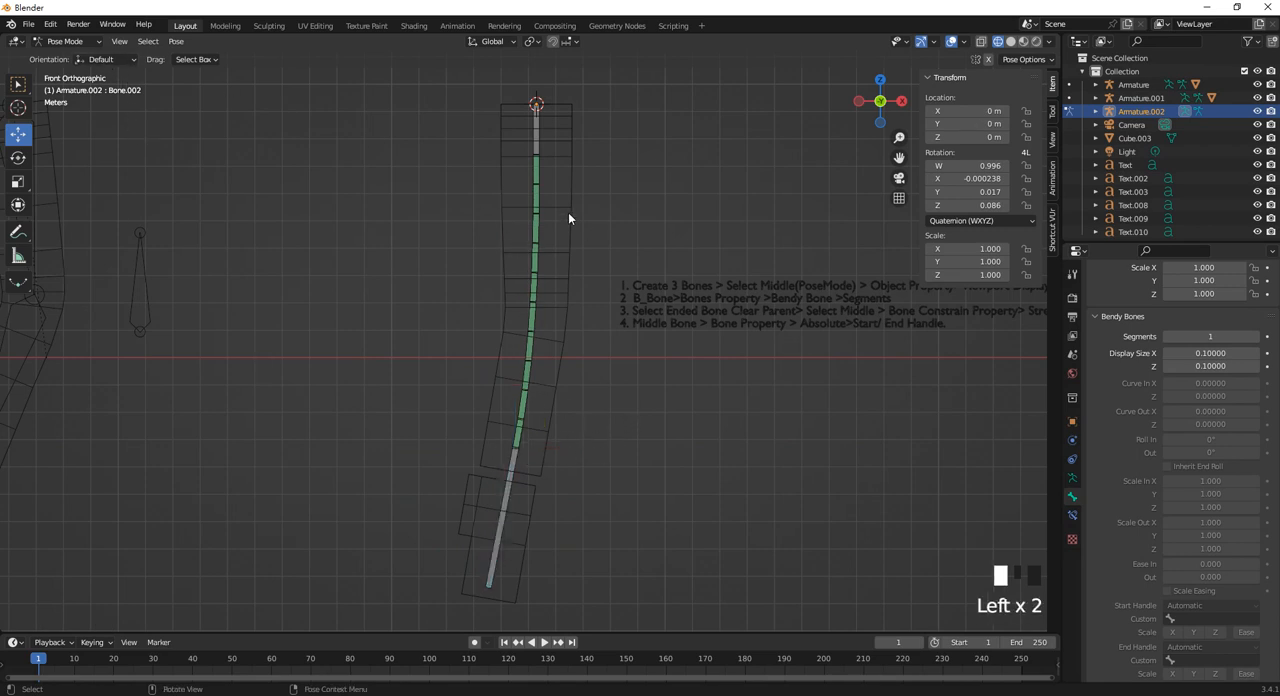
left_click(535, 222, "shift")
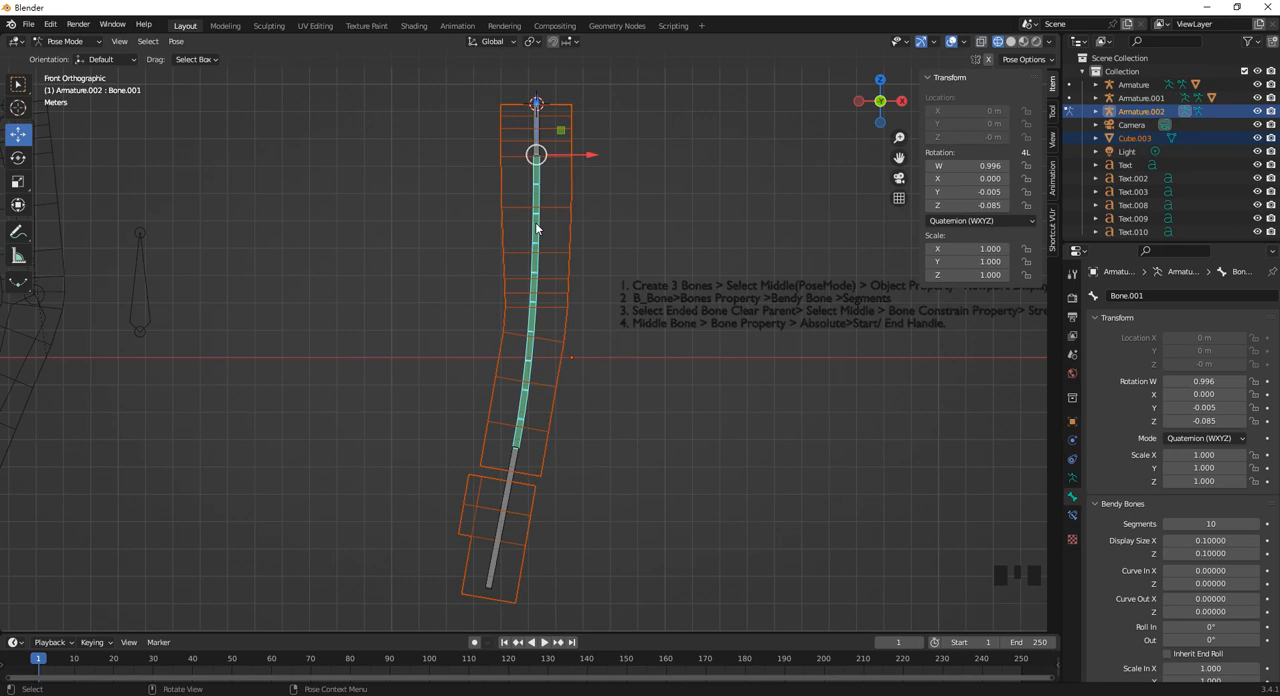
key("ctrl+p")
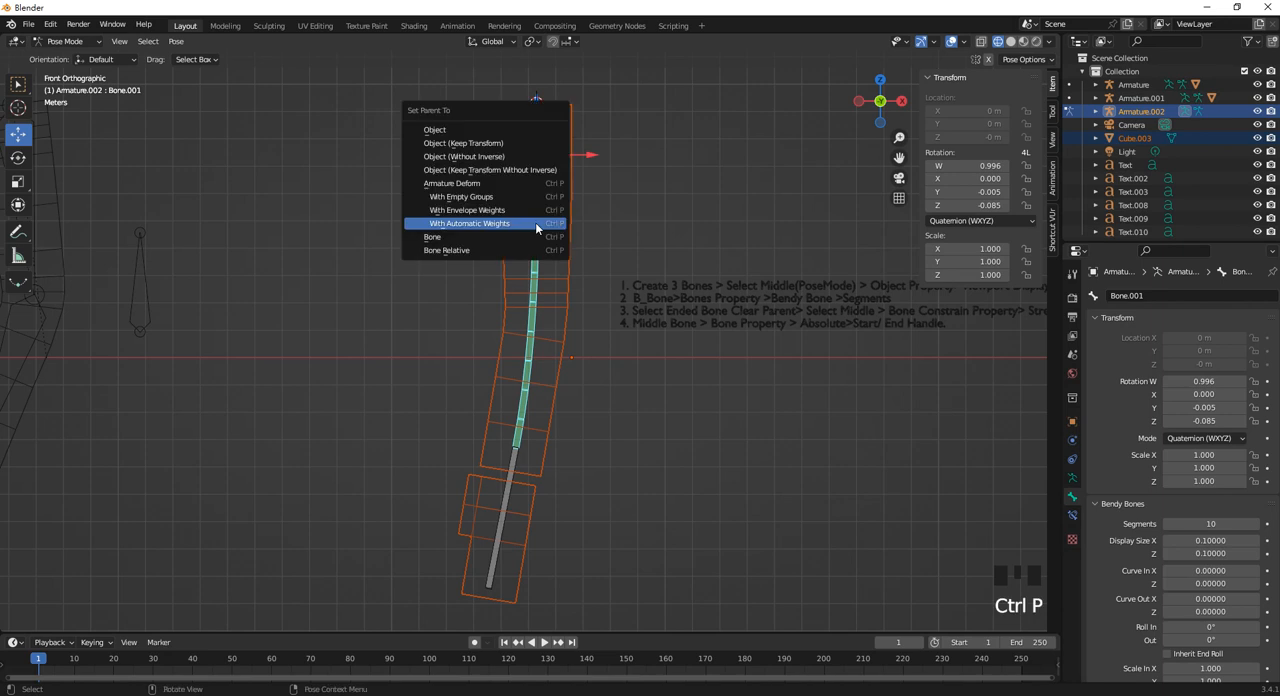
left_click(531, 222)
scroll(514, 491, "up", 1)
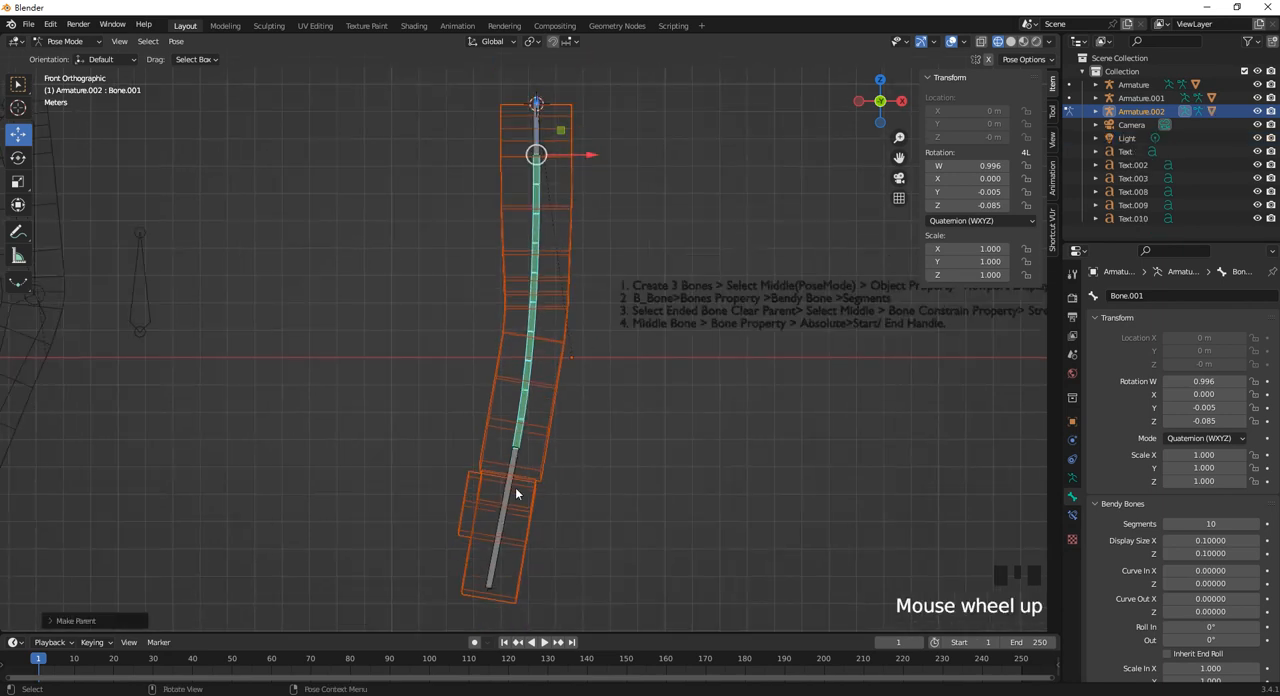
Pose the rigged limb by moving the lowest bone, rotating it about 22° and moving it again.
left_click(507, 497)
left_click_drag(550, 451, 557, 380)
key("r")
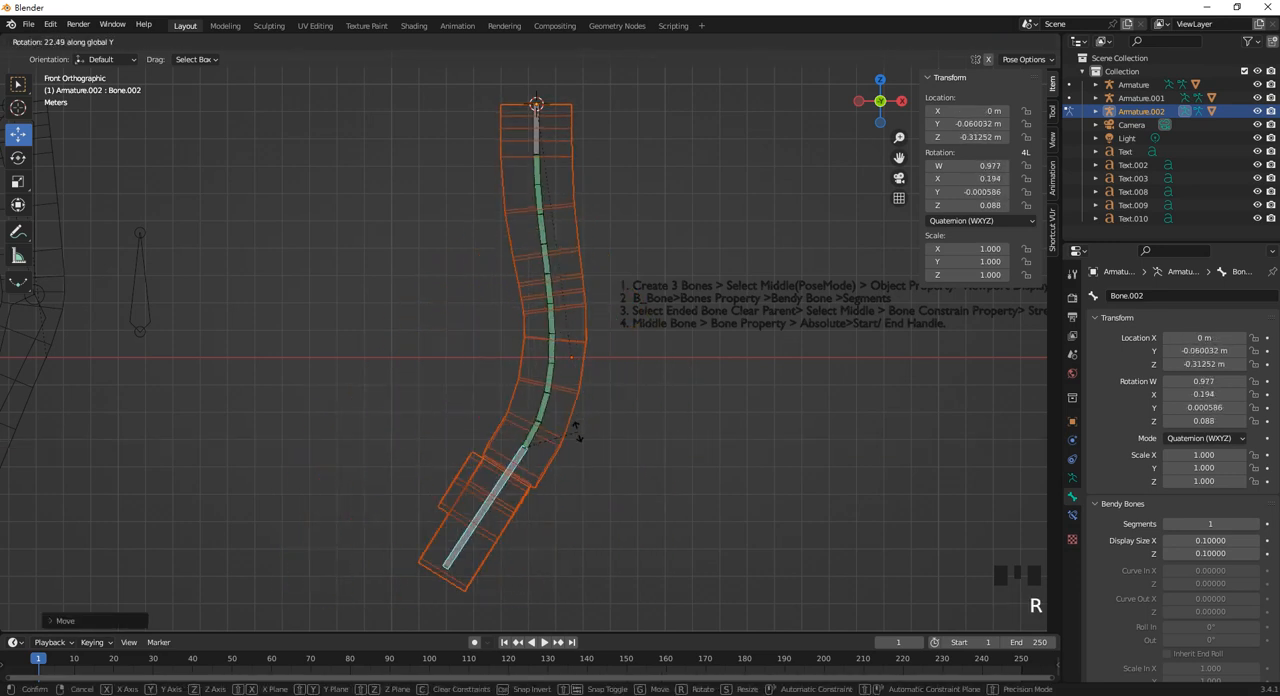
left_click(577, 438)
left_click_drag(579, 448, 620, 408)
In Object Mode, move the bendy-bone limb, its armature and its notes text about 3.655 m along negative X, then deselect them.
scroll(563, 375, "down", 5)
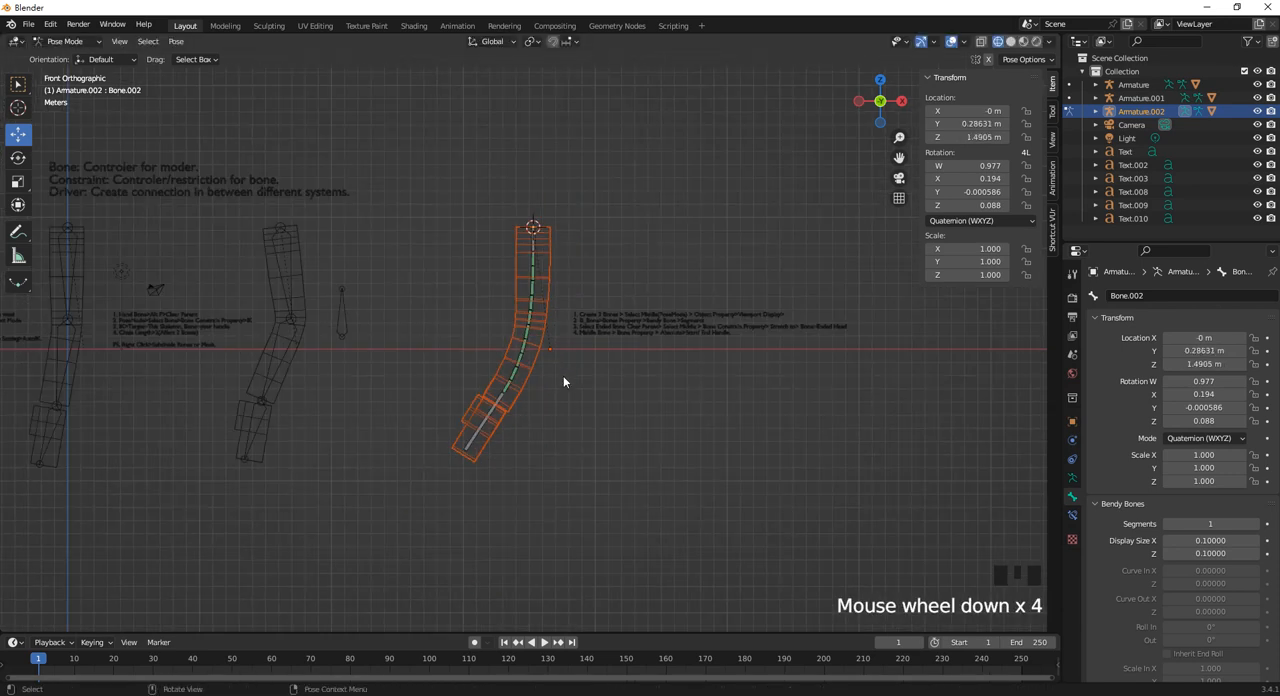
scroll(574, 376, "up", 1)
left_click_drag(728, 486, 443, 151)
left_click(620, 334, "shift")
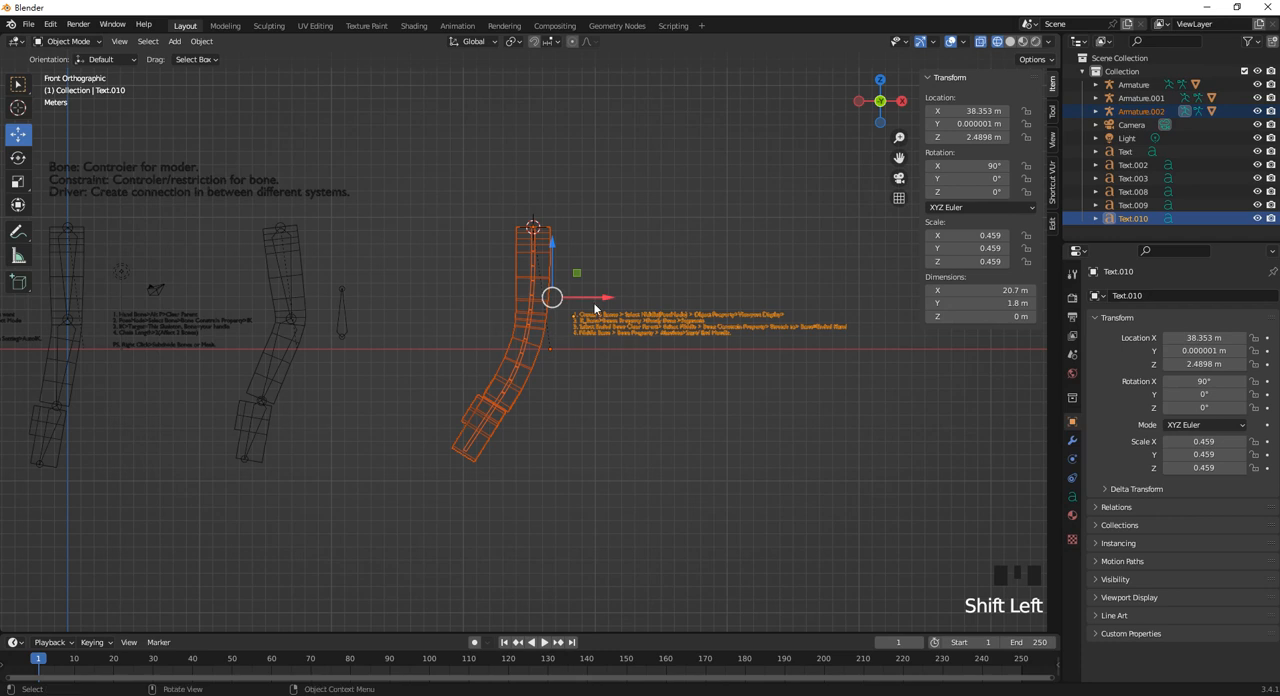
left_click_drag(605, 298, 549, 287)
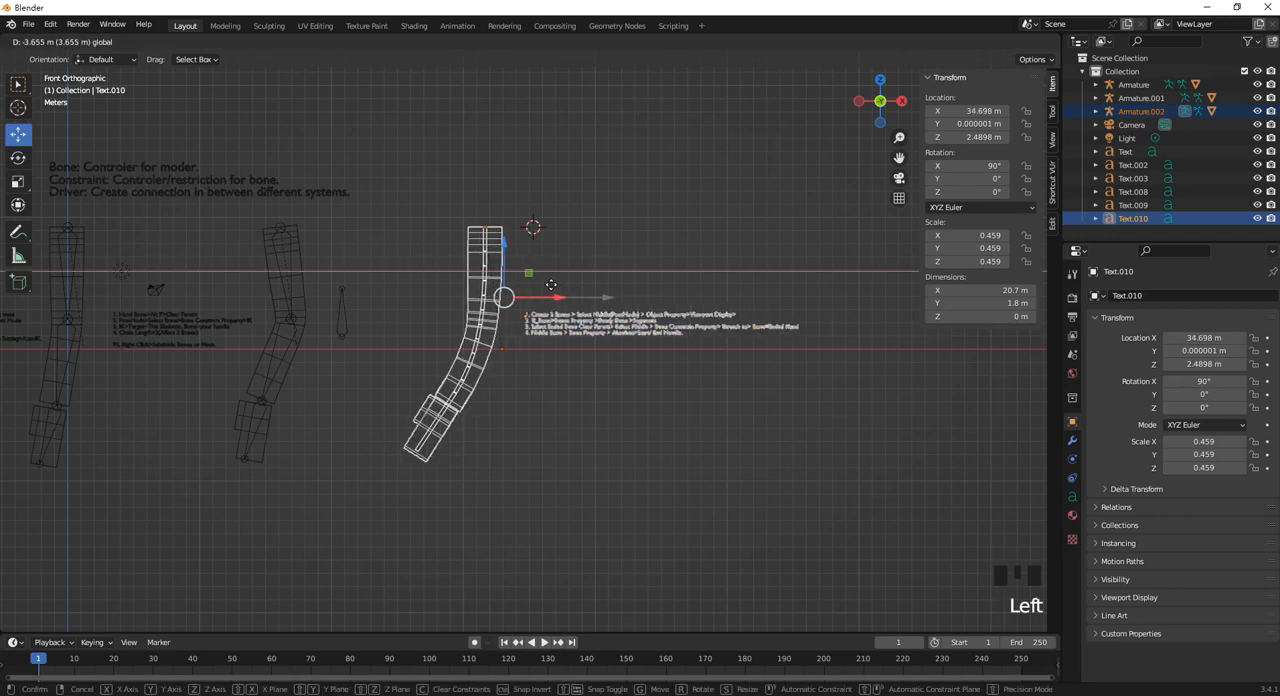
left_click(690, 208)
middle_click_drag(357, 278, 548, 314, "shift")
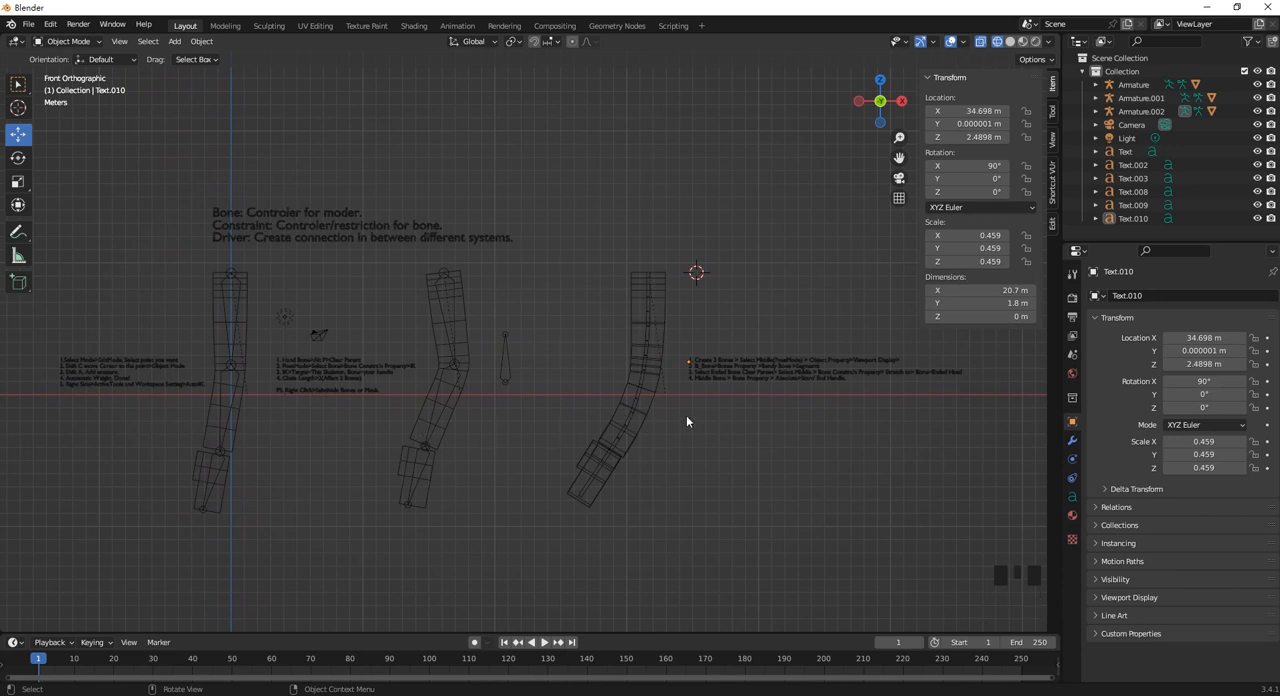
middle_click_drag(664, 434, 648, 411, "shift")
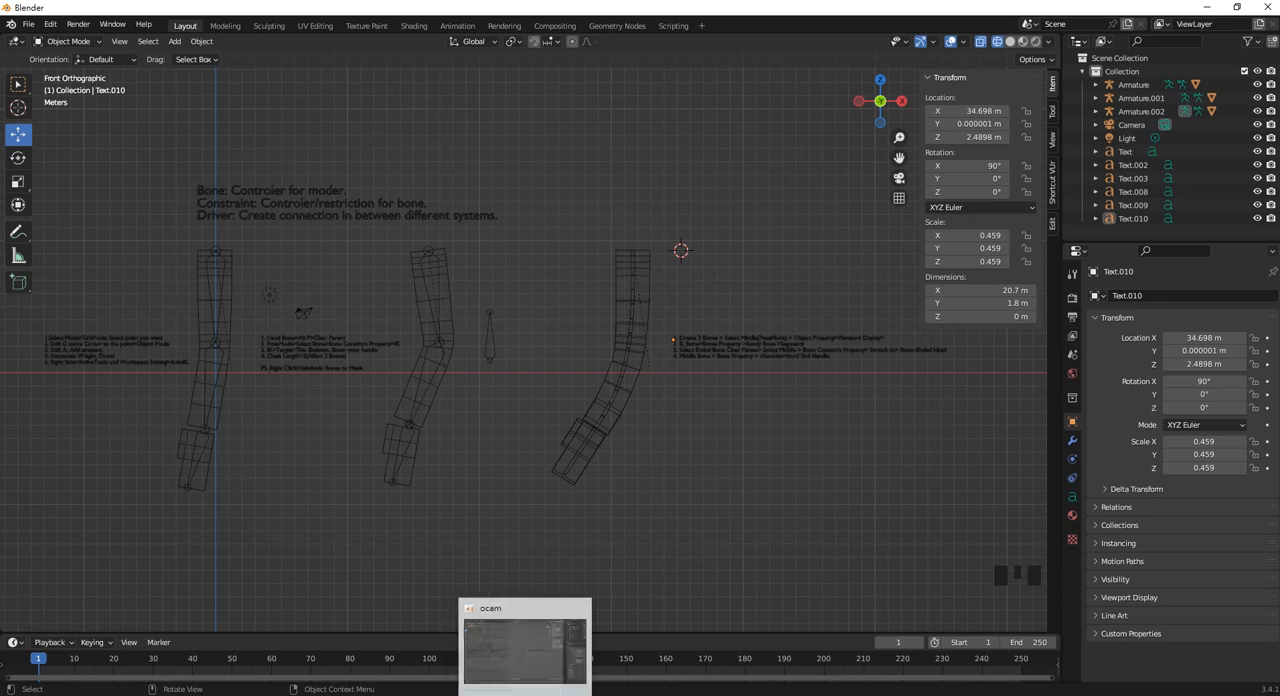
left_click(504, 694)
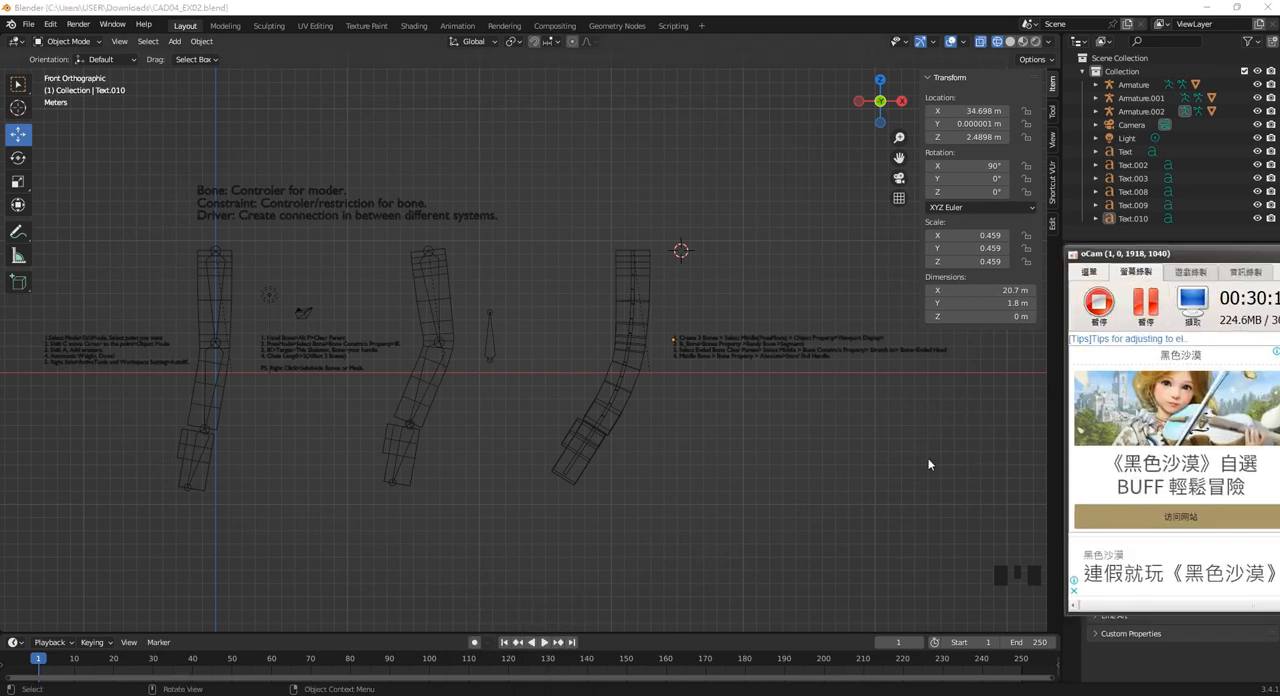
left_click(856, 480)
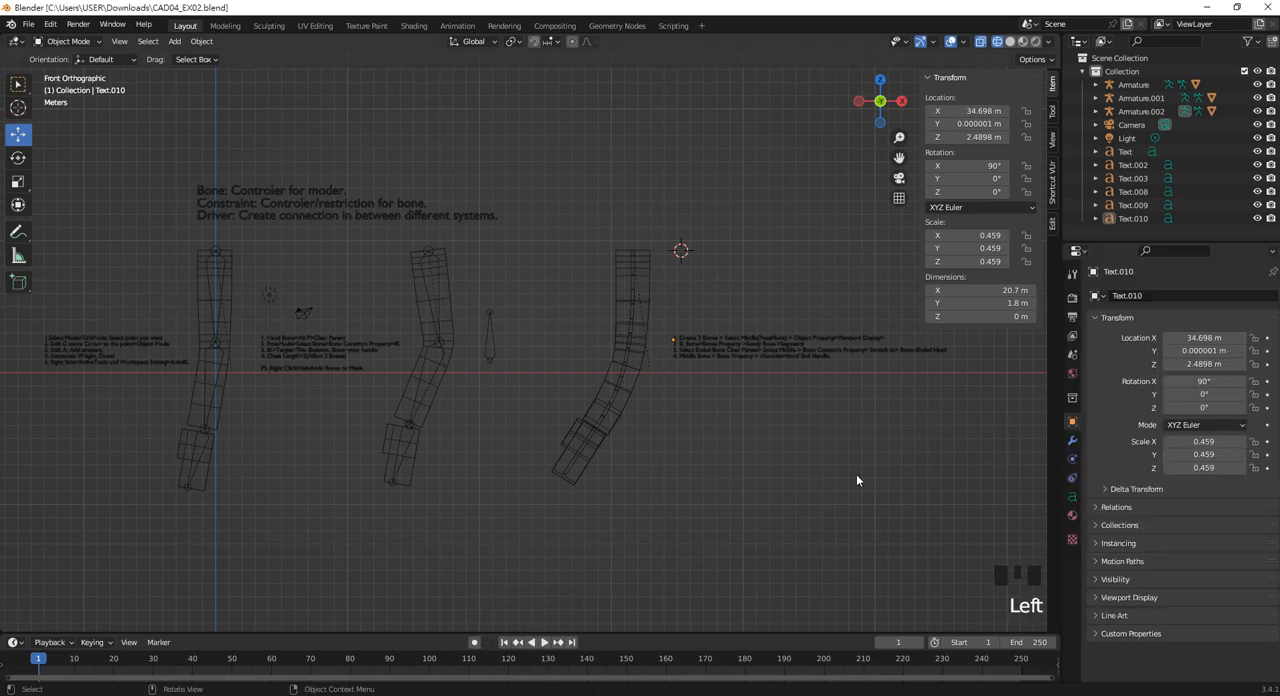
Add a cylinder mesh and move it to empty space beside the third limb, at about X 63.976 m and Z 1.3008 m.
middle_click_drag(891, 420, 528, 439, "shift")
left_click(615, 411)
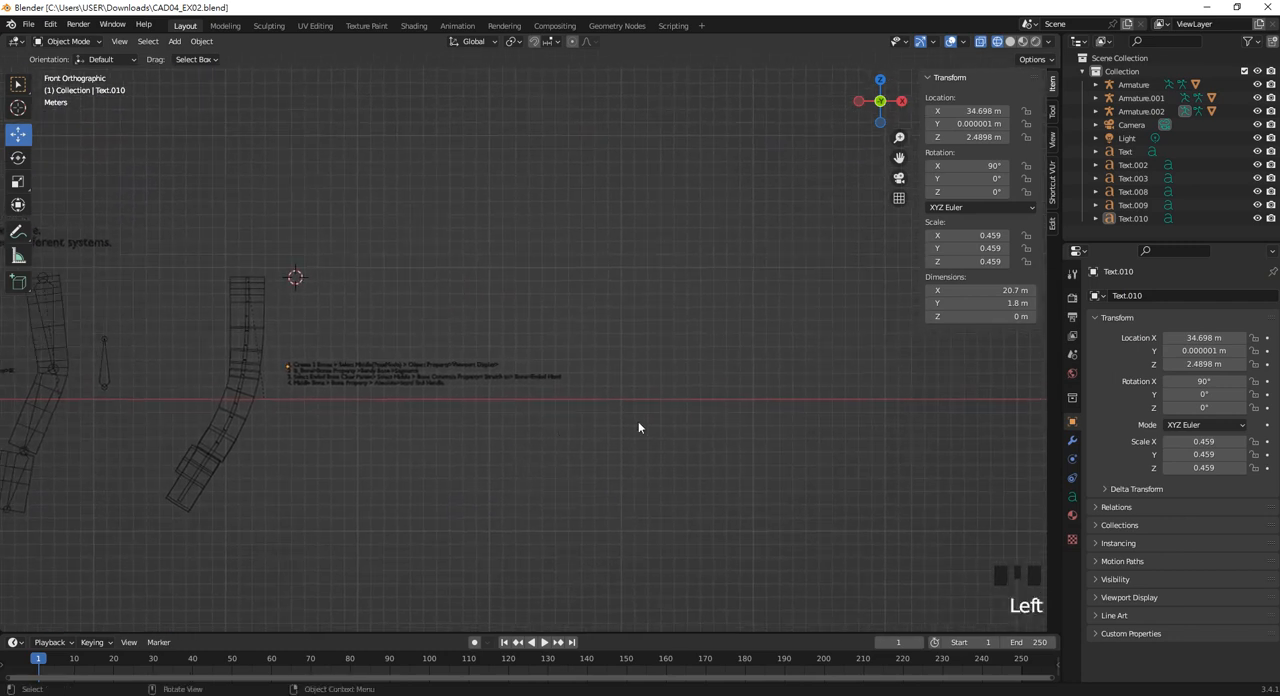
key("shift+a")
mouse_move(617, 323)
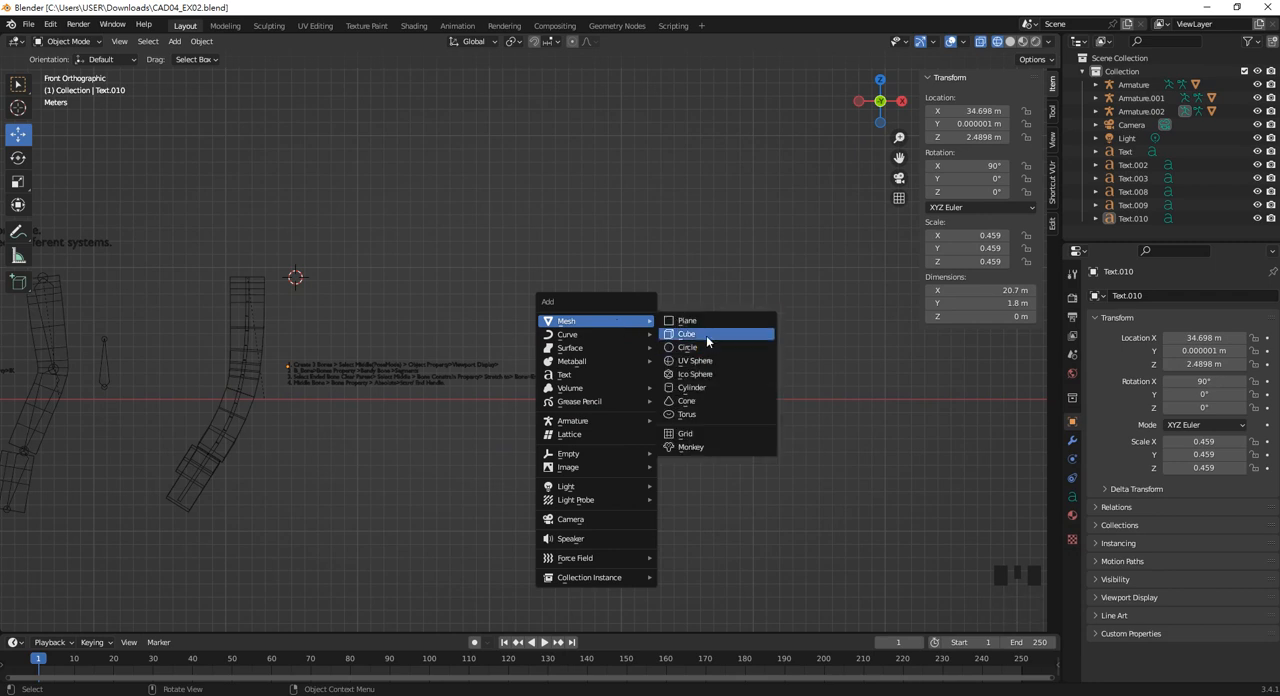
left_click(690, 387)
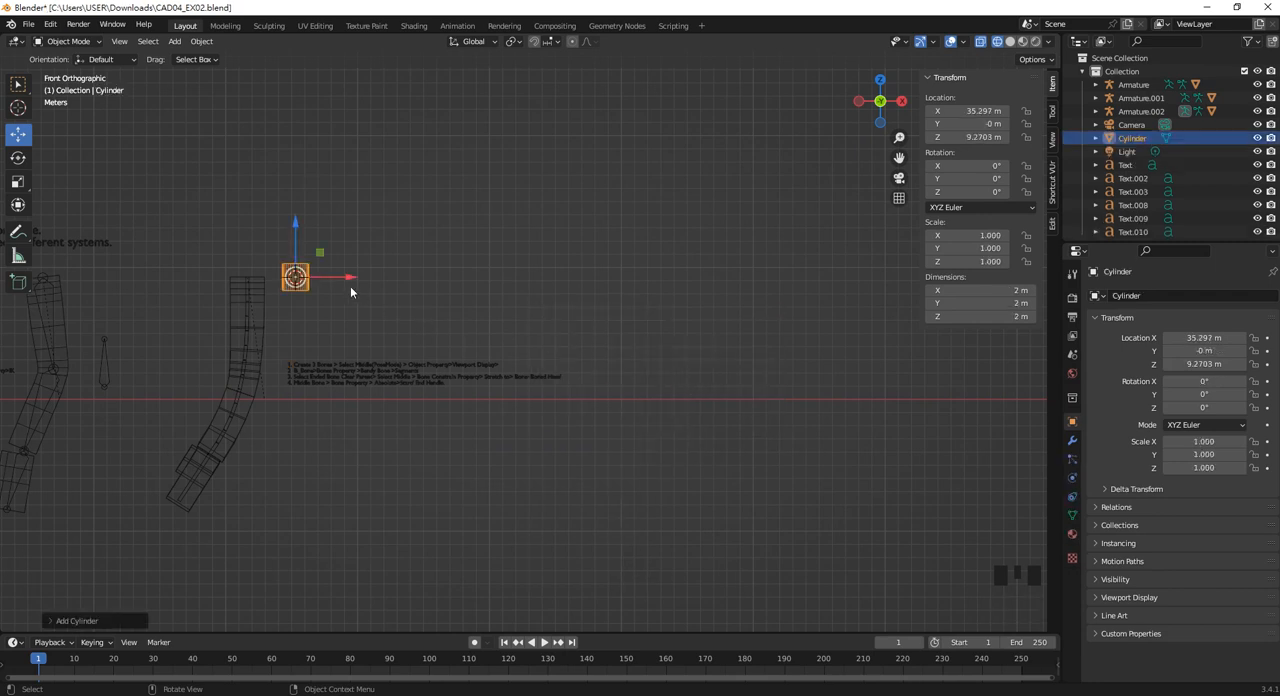
left_click_drag(350, 292, 729, 292)
left_click_drag(672, 223, 693, 332)
Scale the cylinder into a tall column about 3.19 m wide and 17.9 m high.
key("s")
key("z")
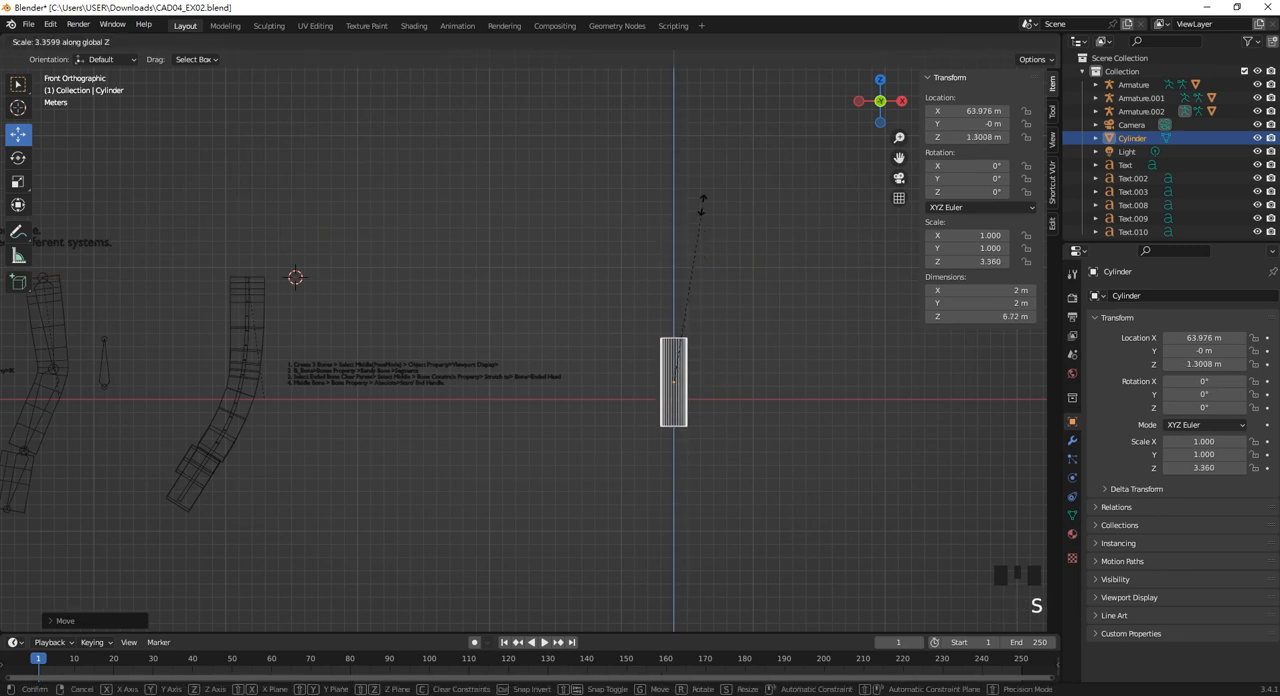
left_click(697, 127)
key("s")
key("z")
left_click(743, 256)
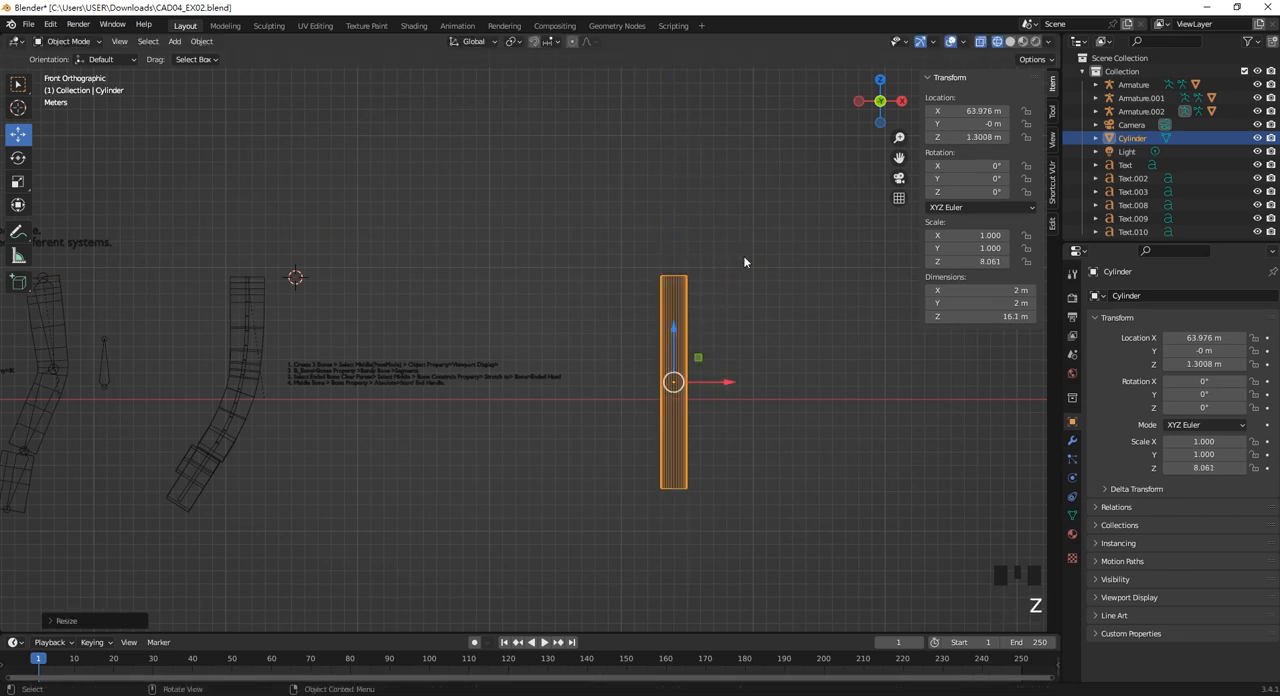
key("s")
left_click(777, 363)
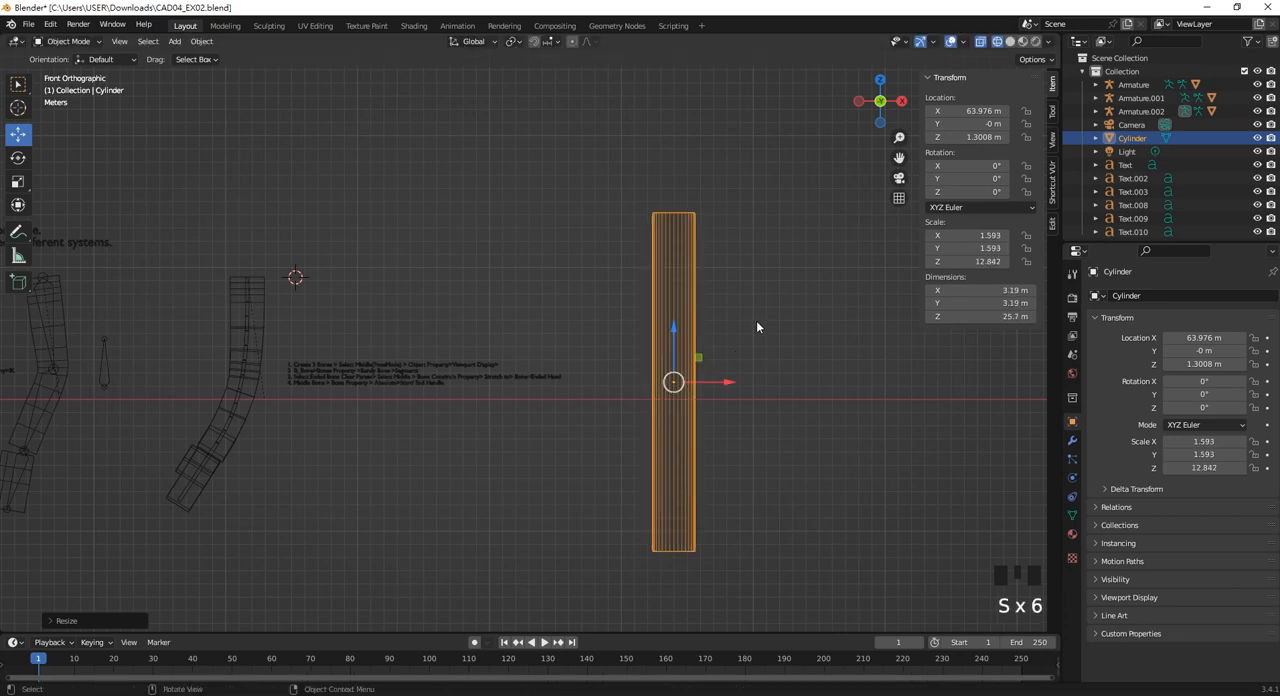
key("s")
key("z")
left_click(709, 357)
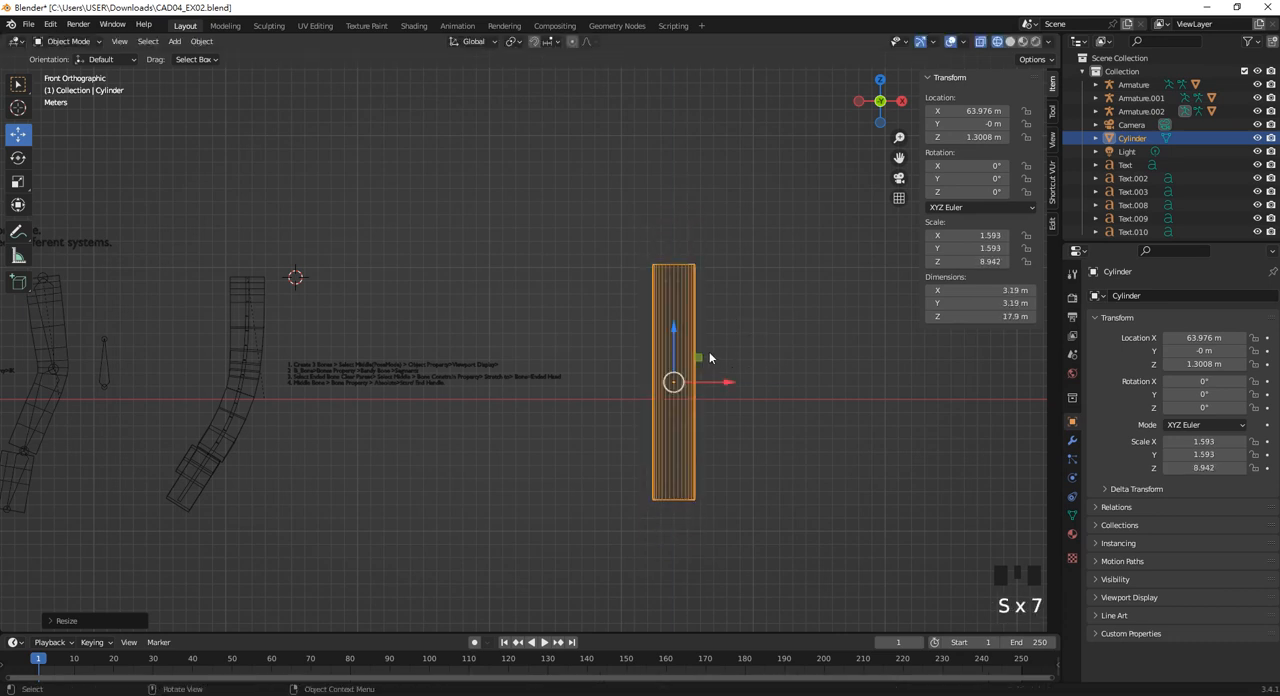
Enter Edit Mode on the cylinder and try a bevel on its whole mesh.
key("Tab")
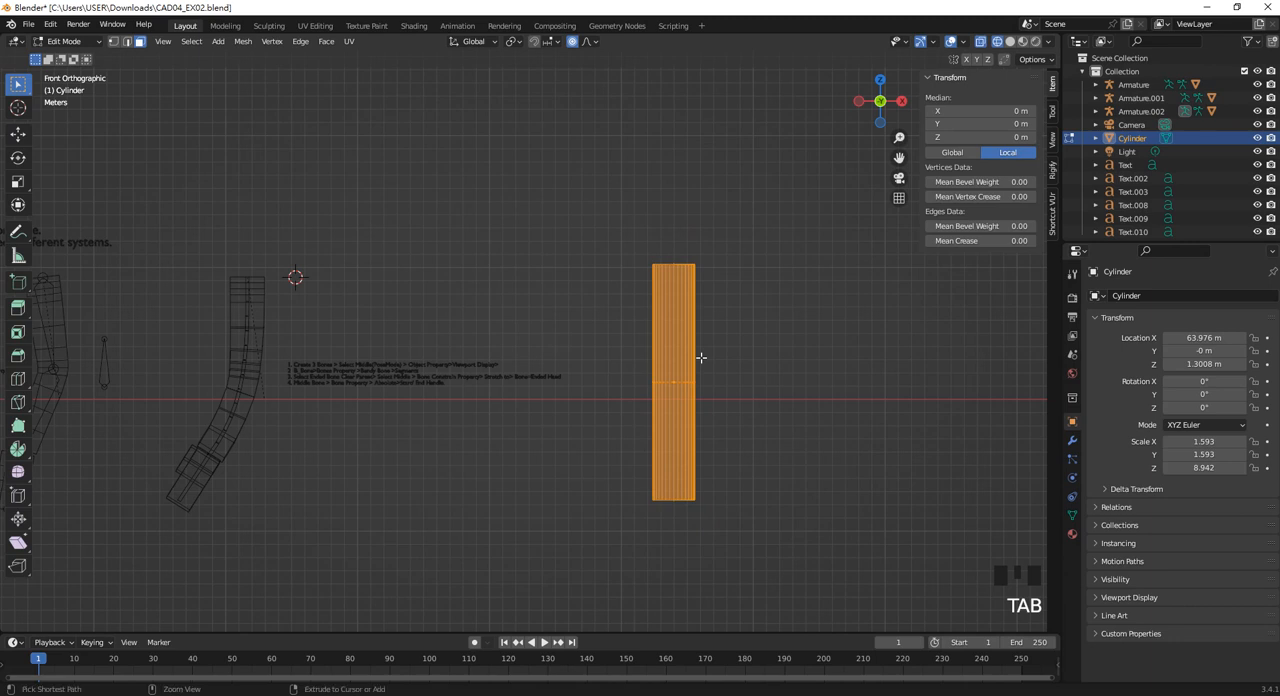
key("ctrl+b")
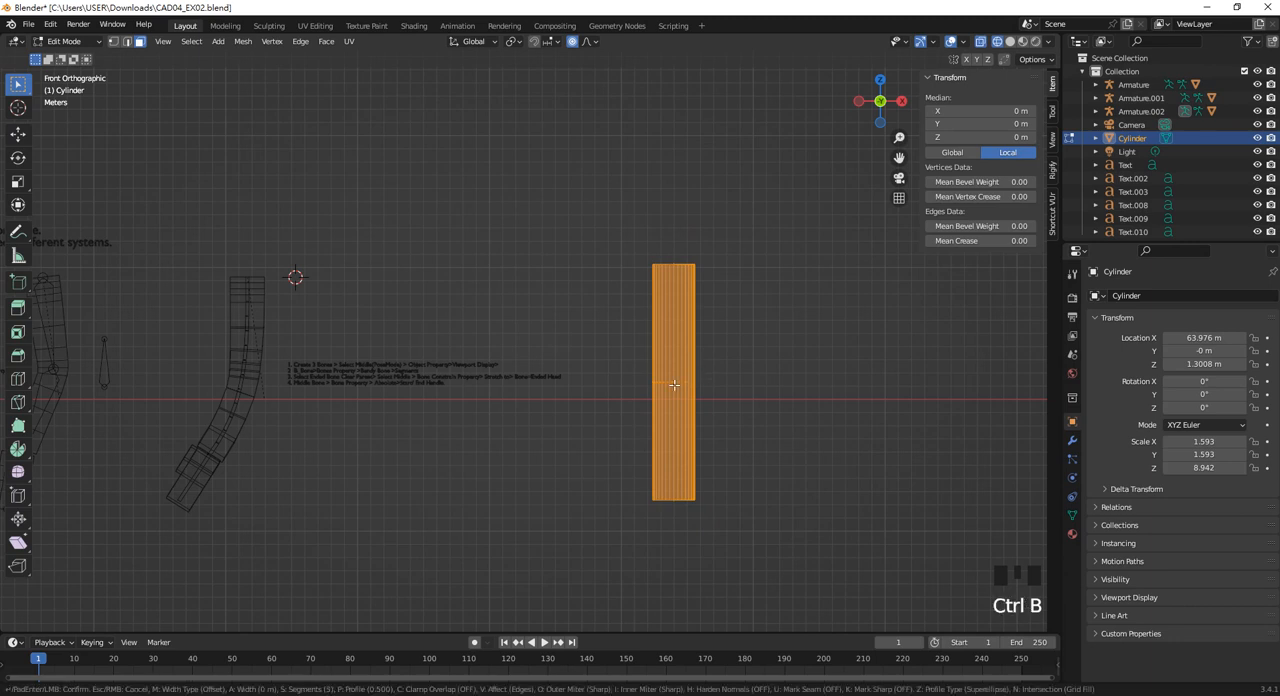
left_click(684, 406)
scroll(716, 405, "up", 3)
scroll(746, 406, "down", 2)
middle_click_drag(714, 384, 674, 383, "shift")
Add 11 evenly spaced loop cuts along the cylinder's height without sliding them, then return to Object Mode.
key("ctrl+r")
scroll(680, 391, "up", 7)
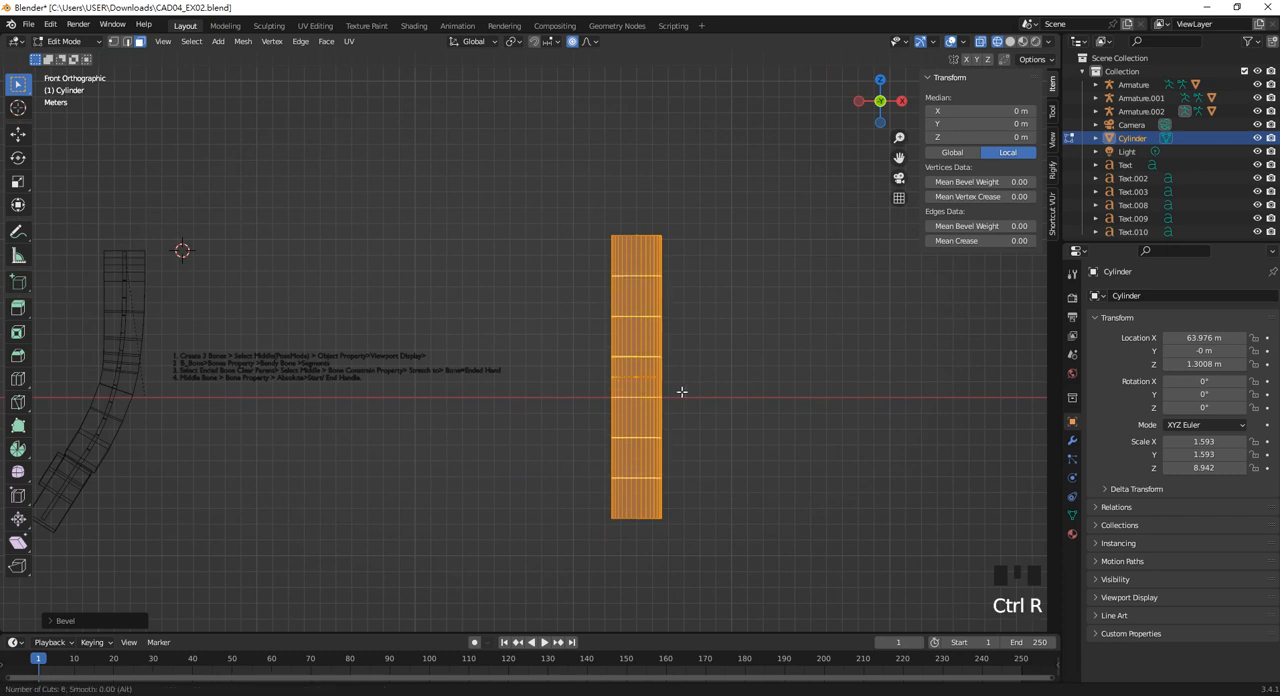
scroll(681, 392, "up", 3)
left_click(680, 393)
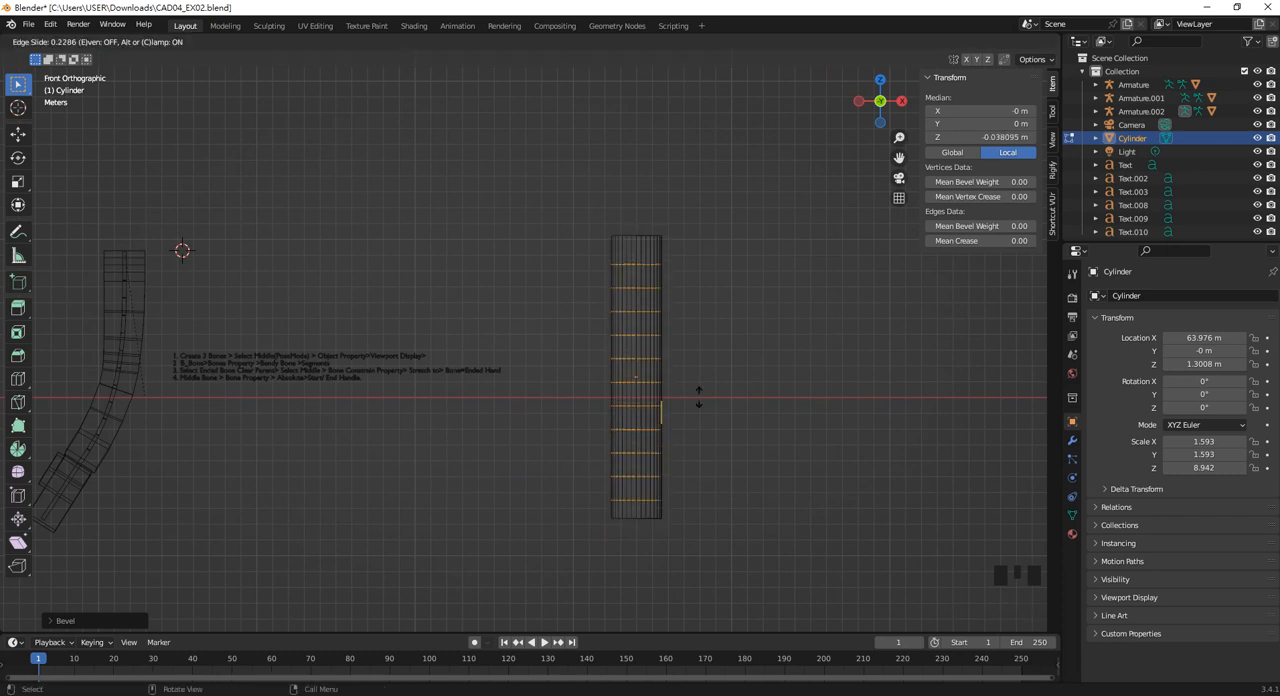
right_click(716, 408)
left_click(736, 376)
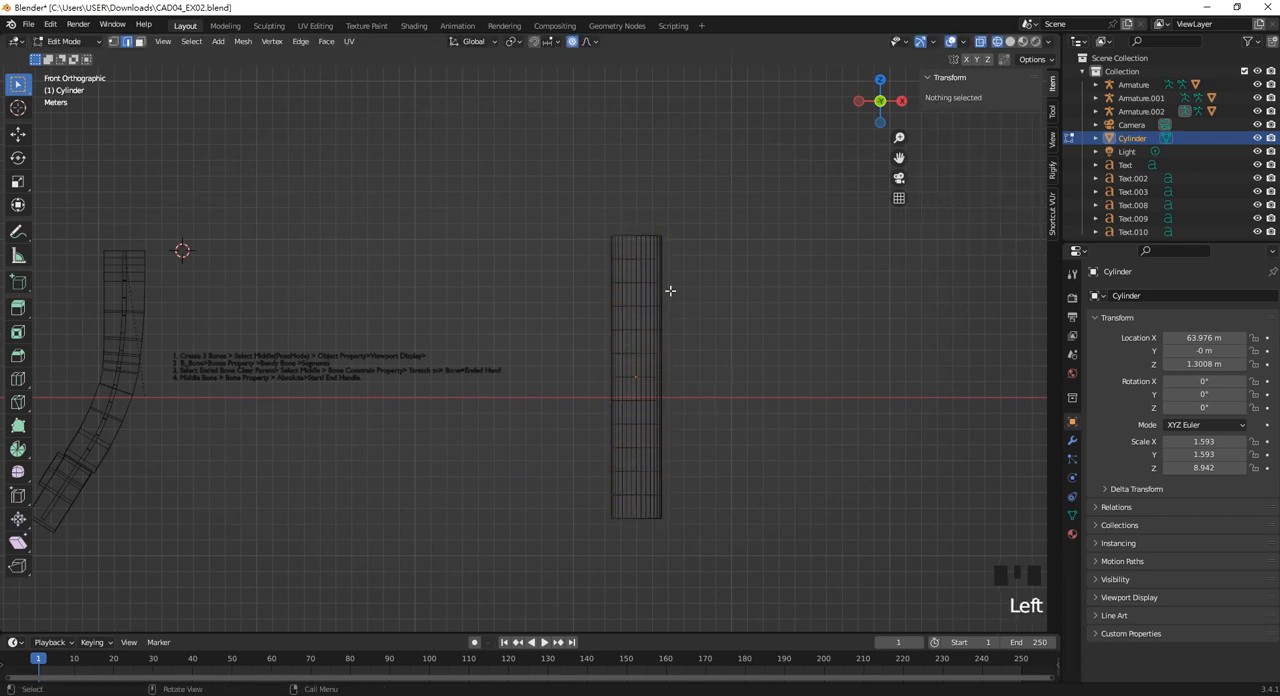
key("Tab")
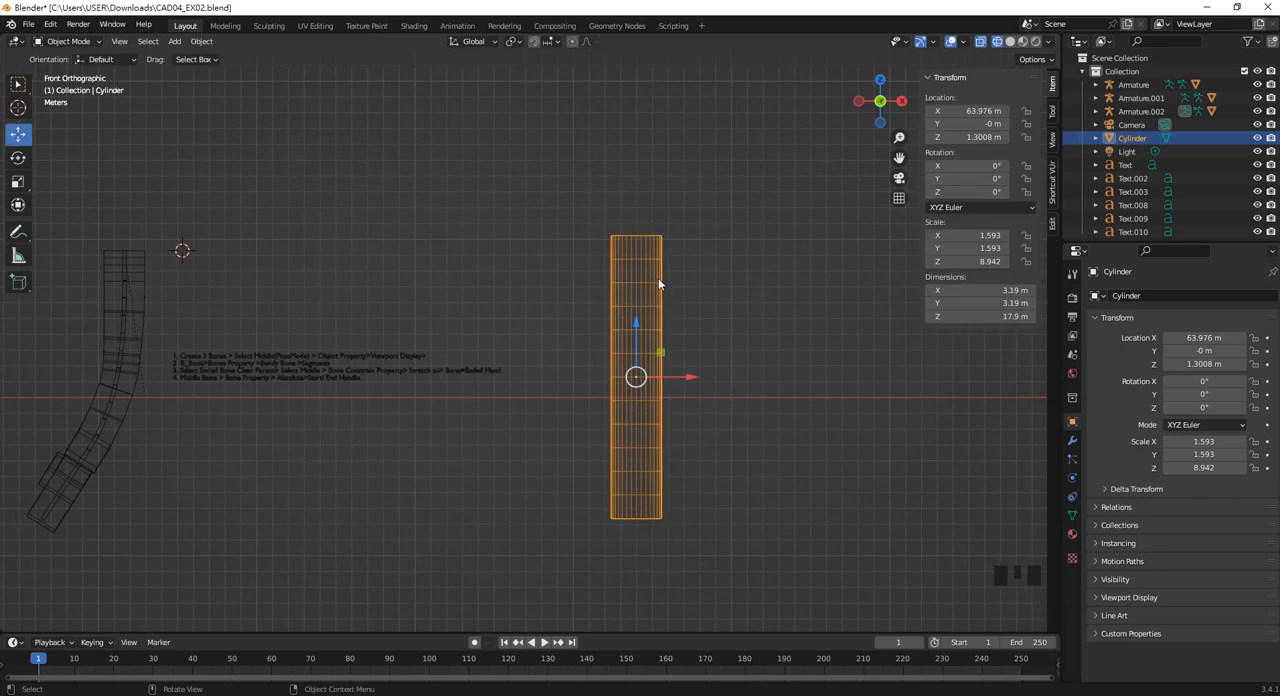
Add a level 2 Subdivision Surface modifier to the cylinder, keeping the cylinder selected.
key("ctrl+2")
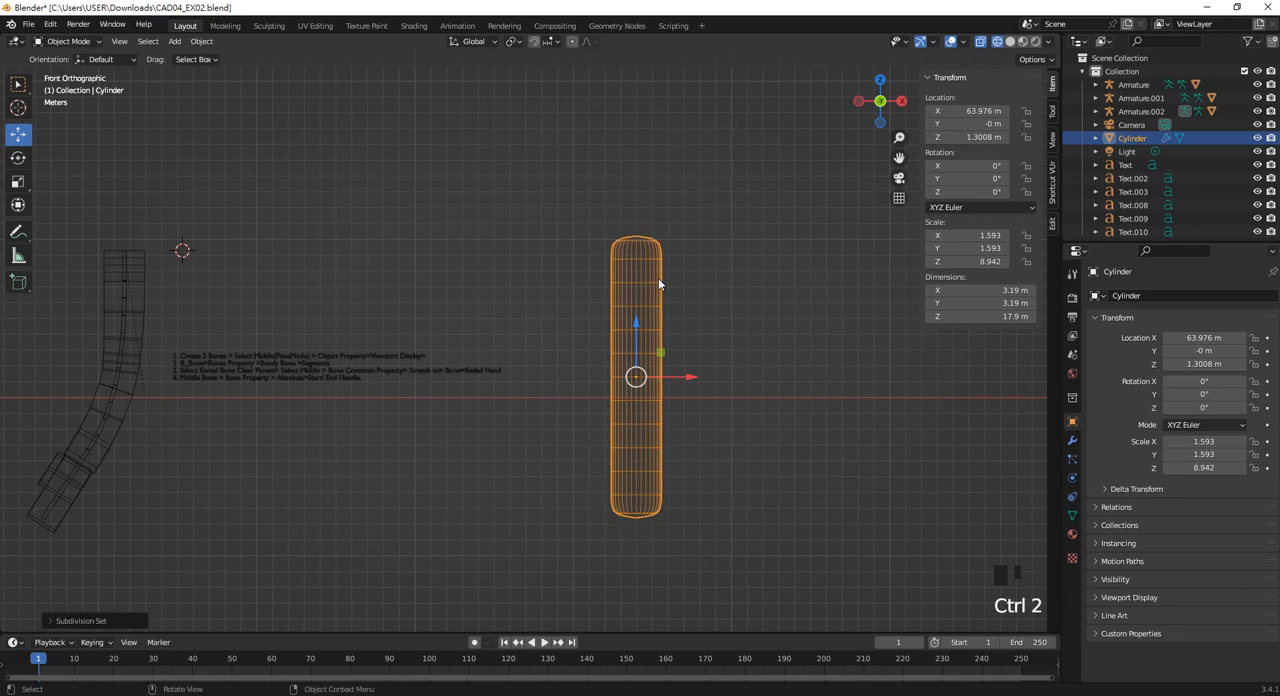
left_click(694, 293)
left_click(661, 300)
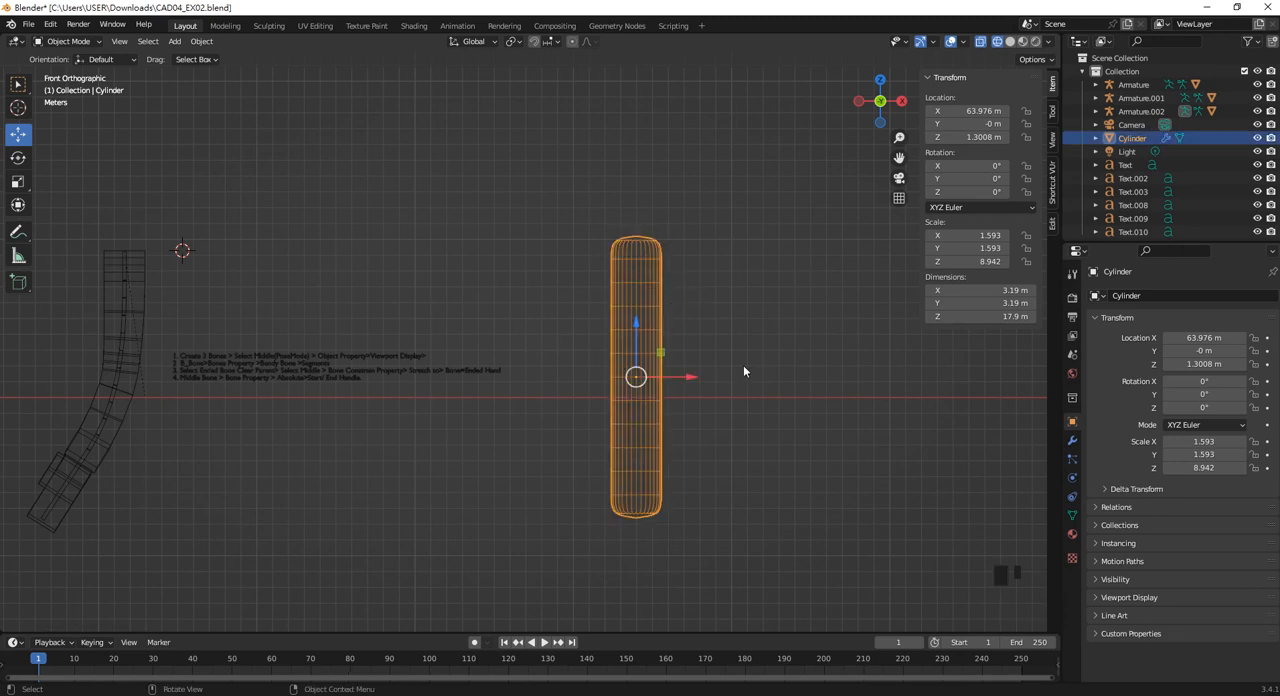
Rotate the cylinder 90° about Y so it lies horizontally and move it along X to about 70.237 m.
type("r")
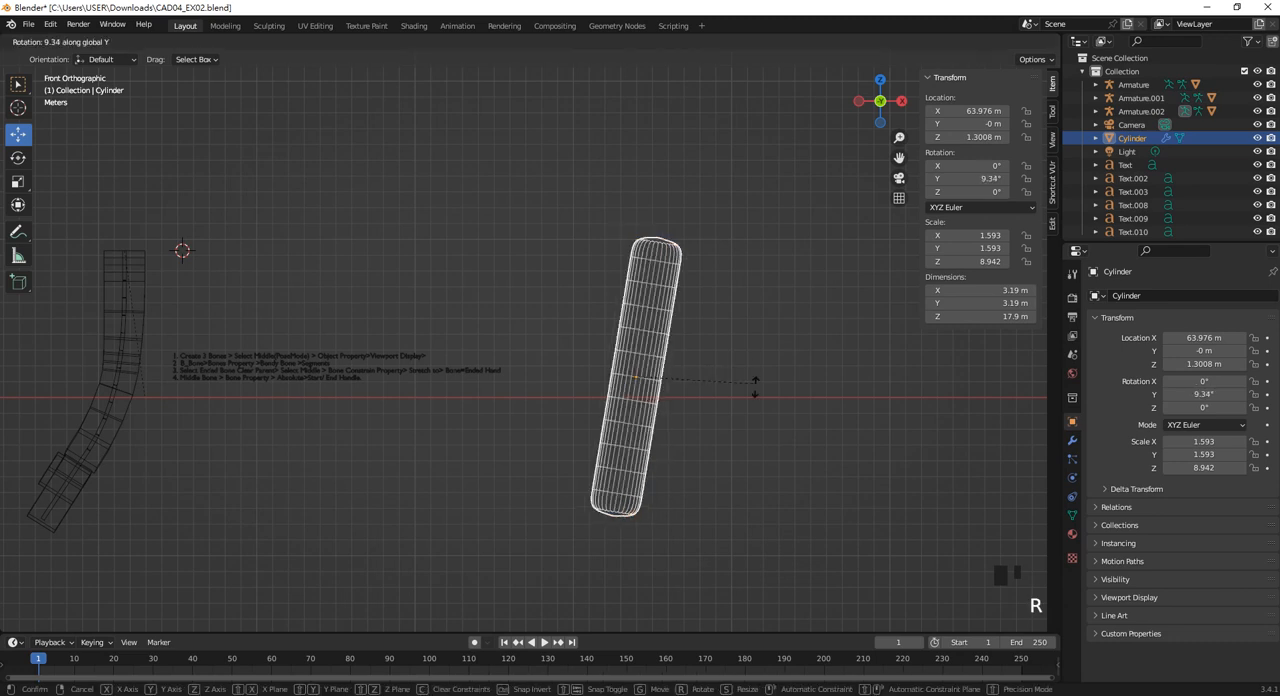
type("90")
key("Return")
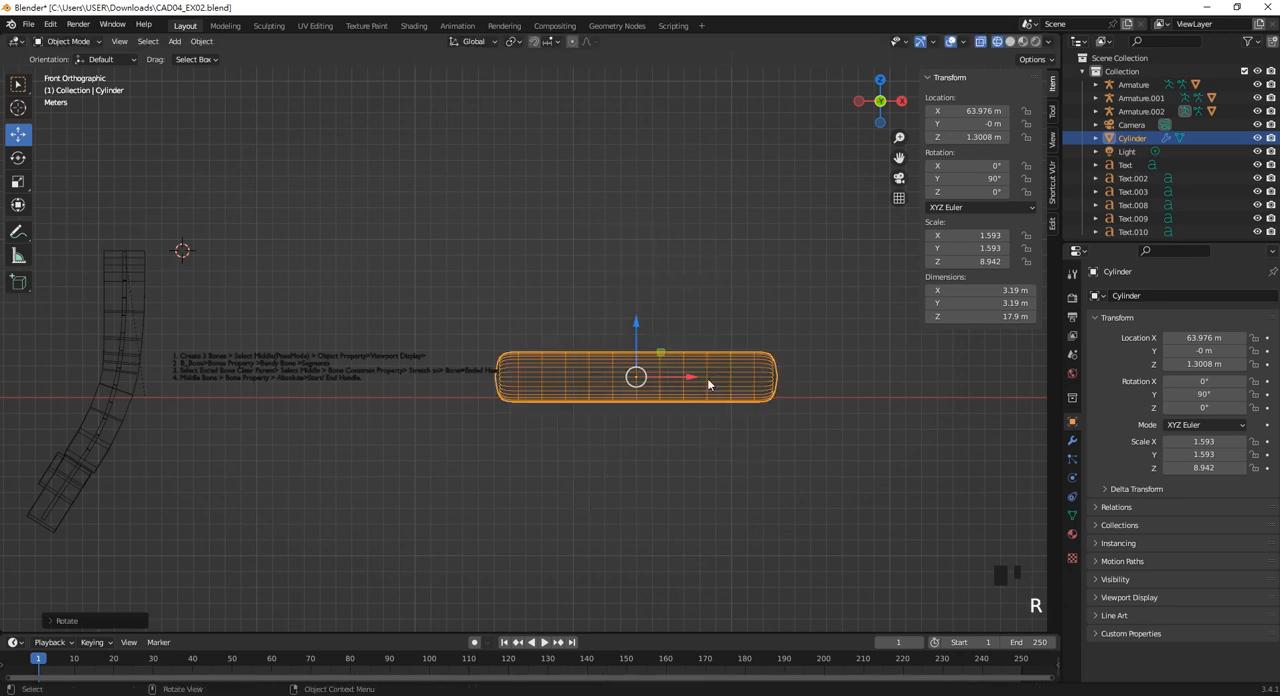
left_click_drag(697, 378, 796, 381)
left_click(803, 388)
In Edit Mode with face selection, select the cylinder's negative-X end face and snap the 3D cursor to it.
scroll(803, 388, "up", 2)
middle_click_drag(782, 384, 654, 369, "shift")
left_click(640, 380)
scroll(462, 397, "up", 3)
middle_click_drag(462, 397, 397, 425, "shift")
key("Tab")
left_click(362, 418)
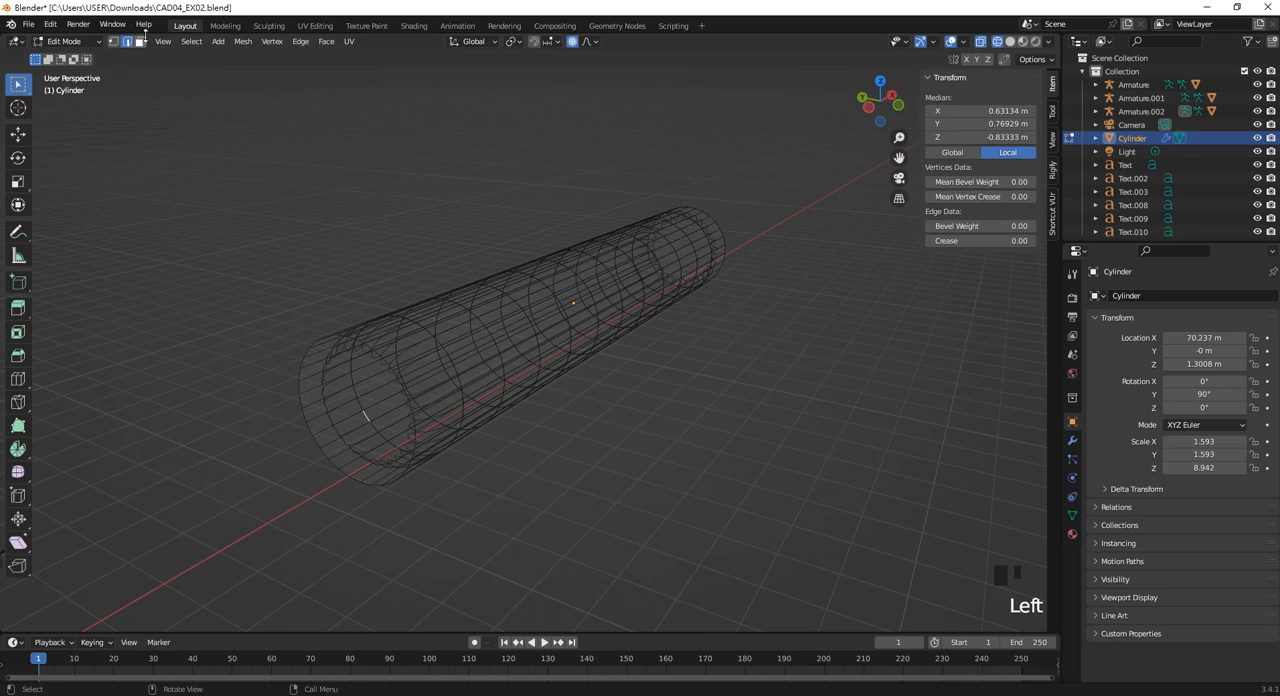
left_click(139, 41)
left_click(354, 421)
left_click(353, 415)
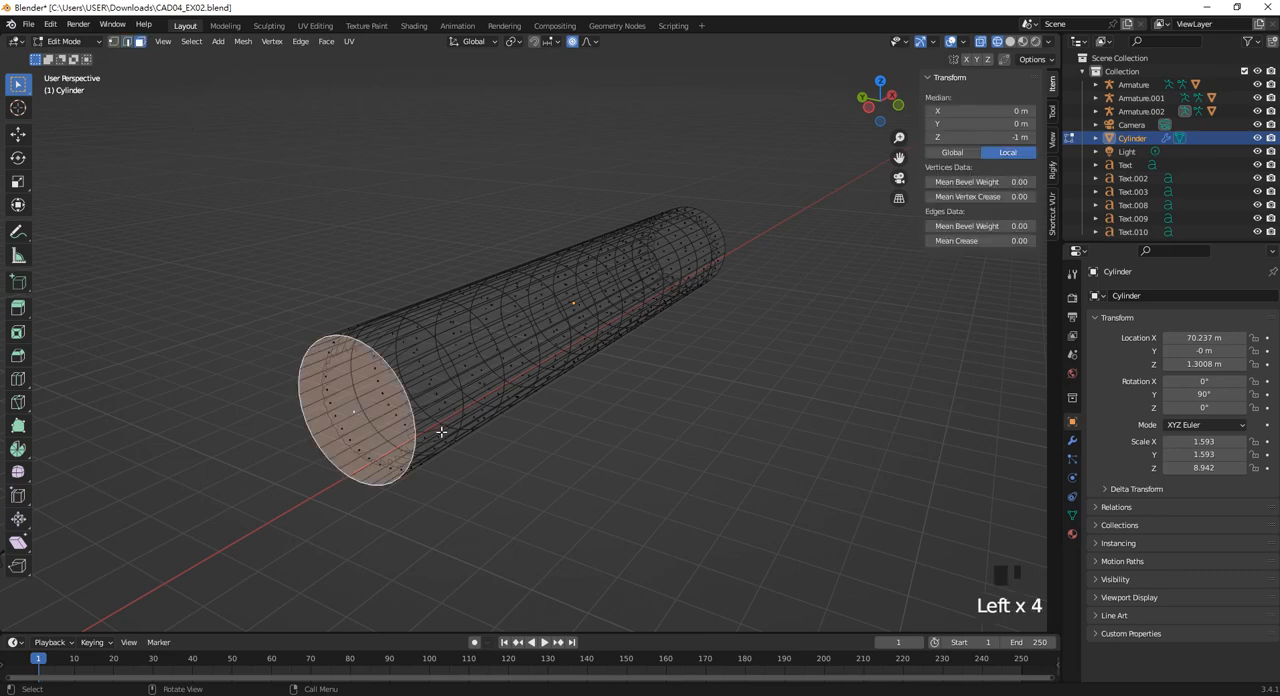
key("shift+s")
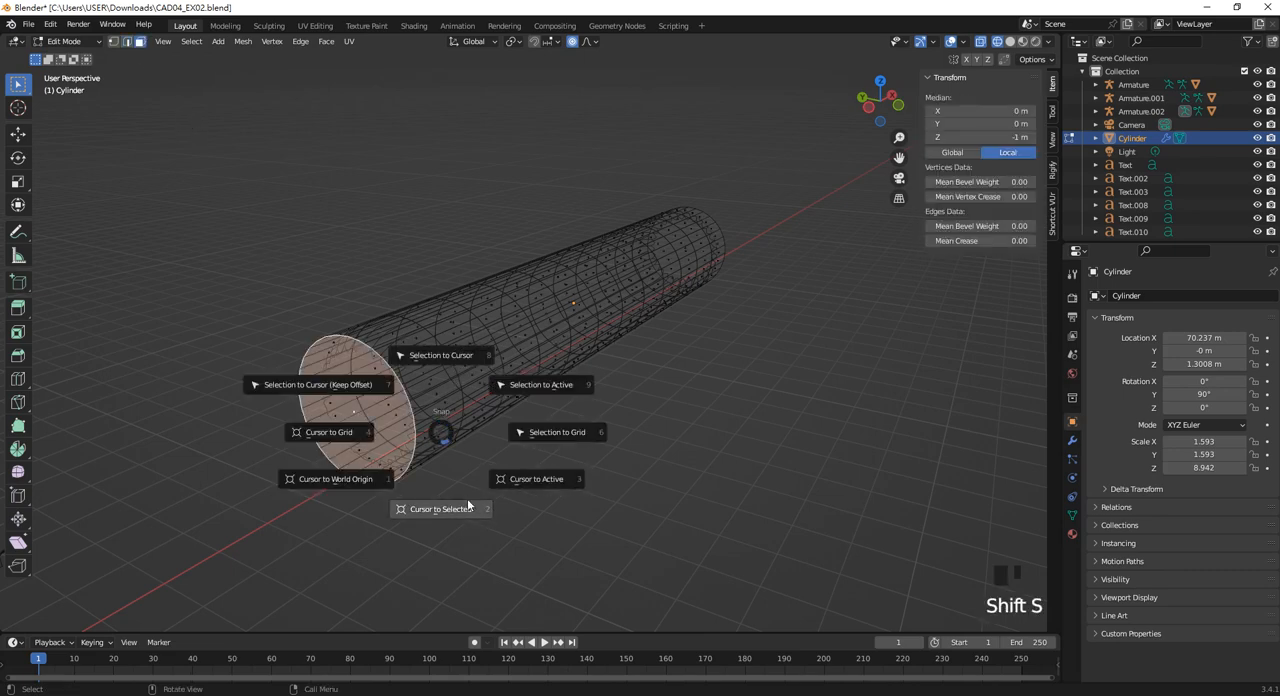
left_click(463, 513)
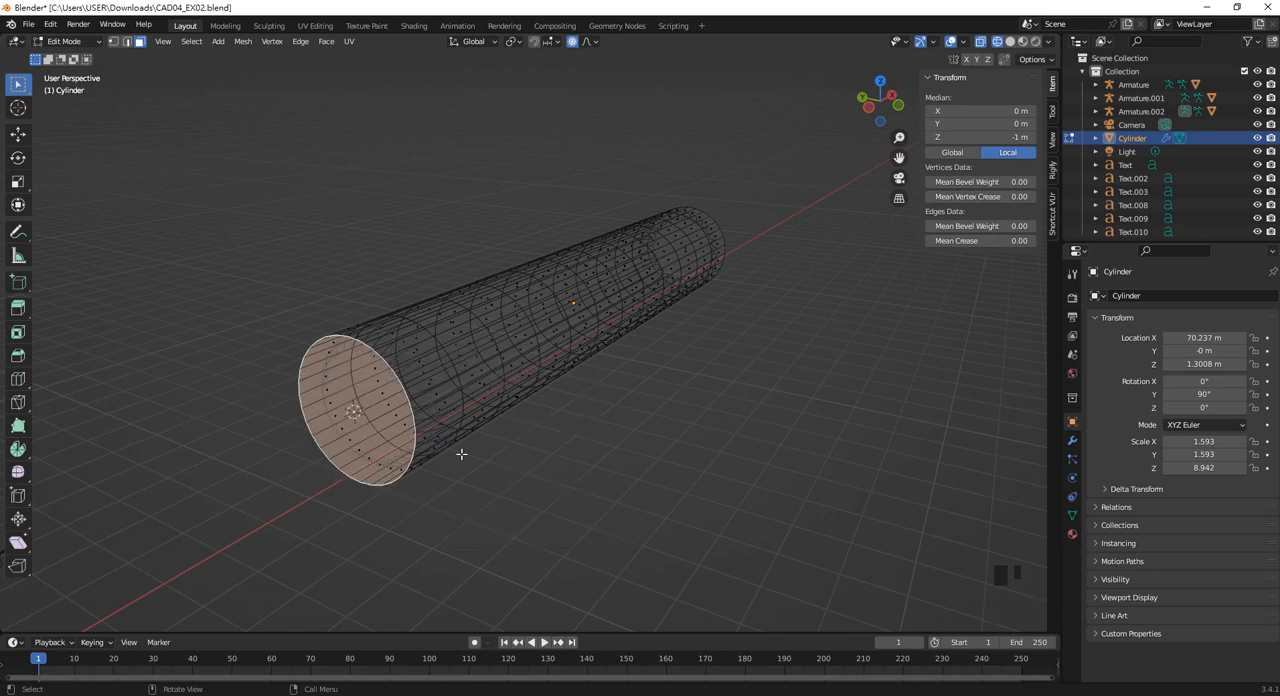
In Object Mode, add a single-bone armature at the 3D cursor on the cylinder's end.
key("Tab")
middle_click_drag(538, 434, 470, 443)
left_click(471, 441)
key("shift+a")
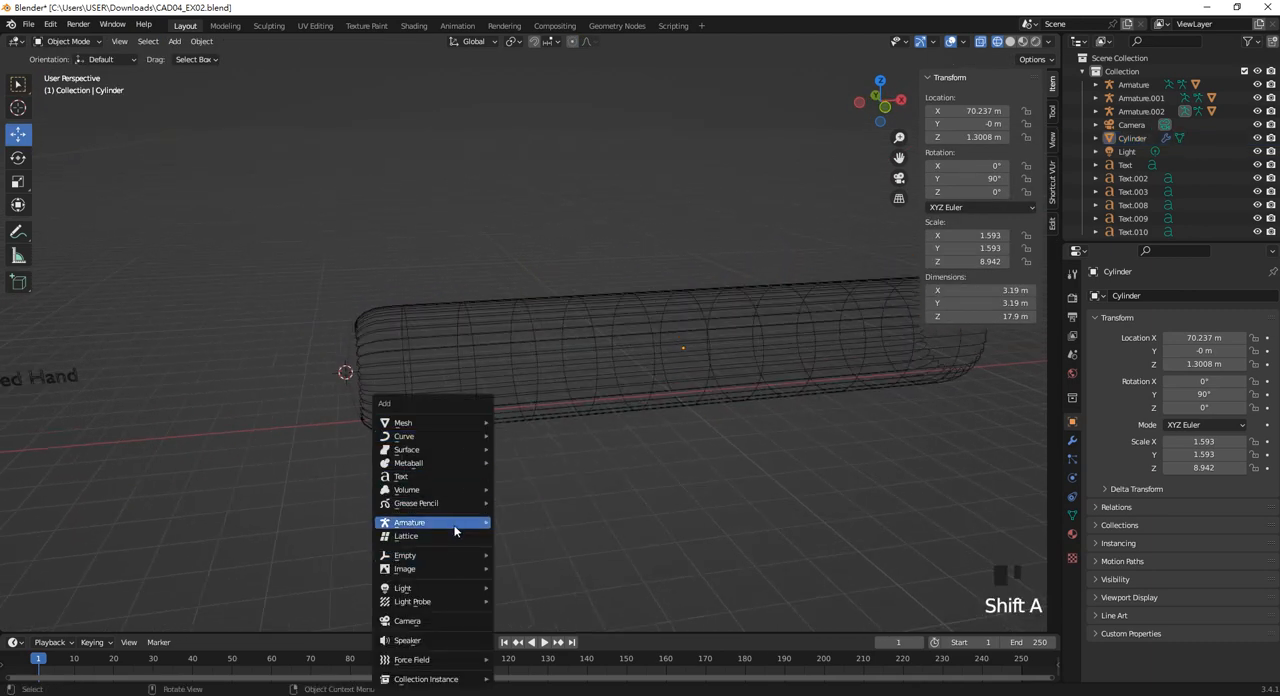
mouse_move(475, 527)
left_click(524, 522)
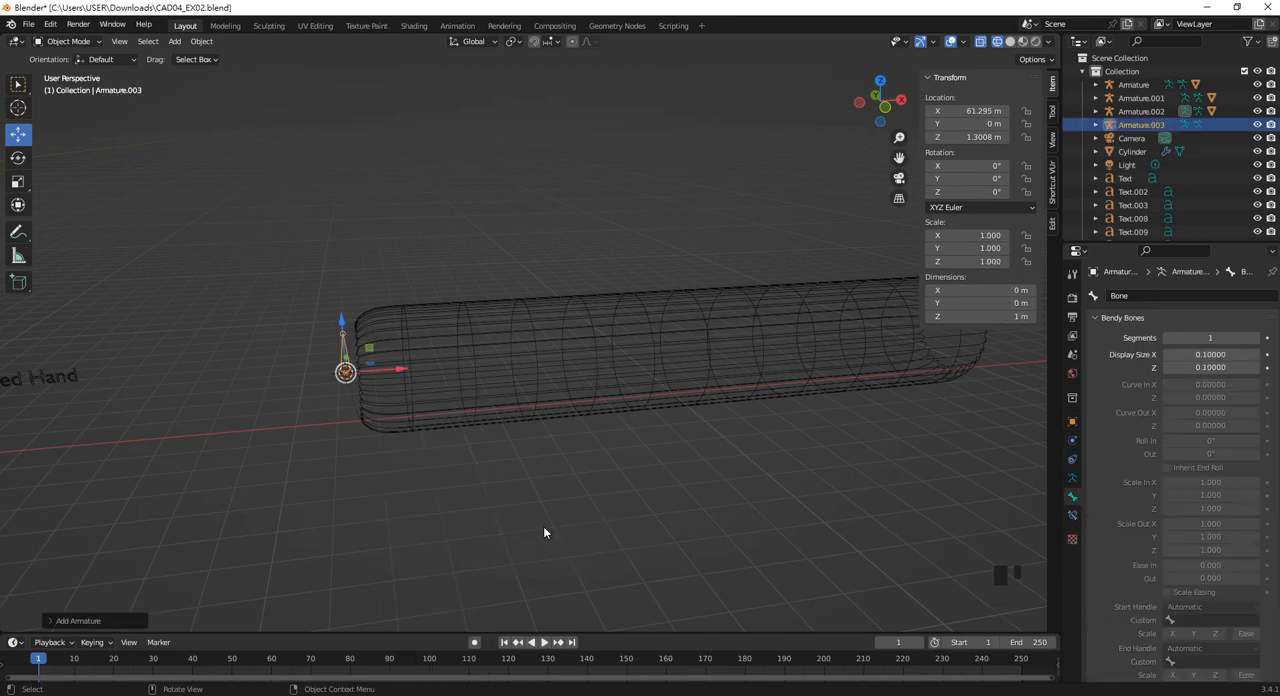
In front view, scale the new armature uniformly by about 2.91.
key("KP_1")
middle_click_drag(511, 434, 463, 434, "shift")
scroll(438, 415, "up", 2)
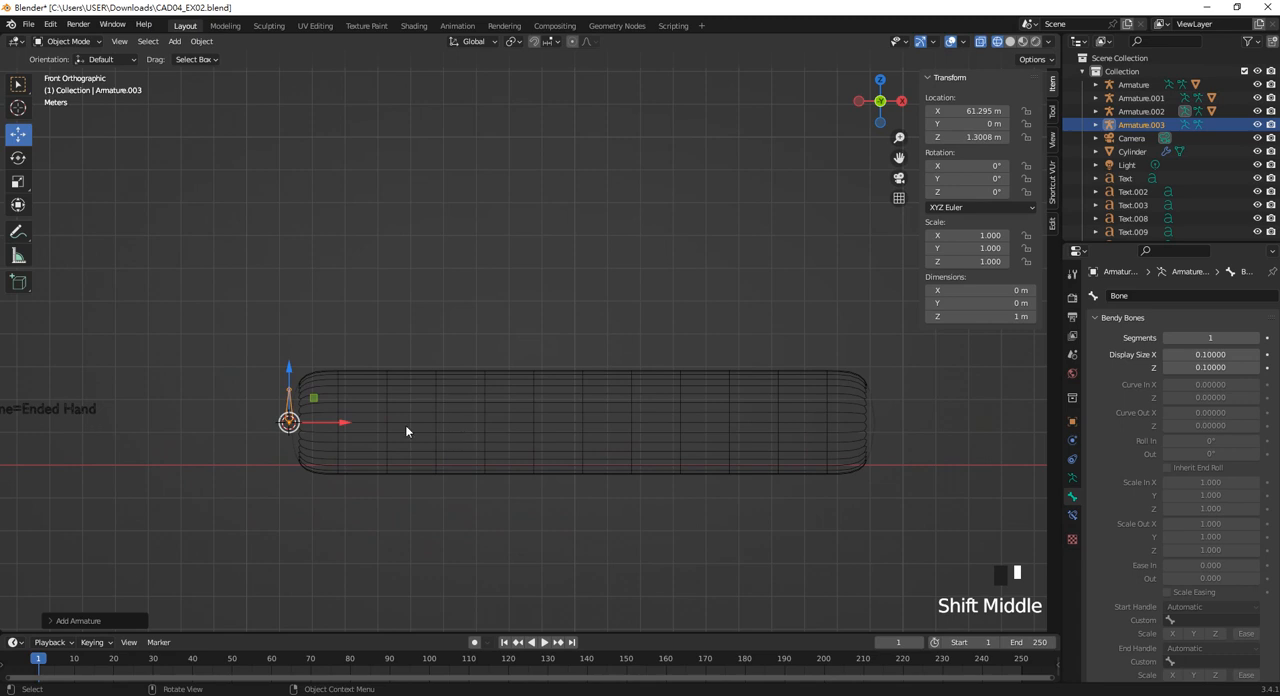
key("s")
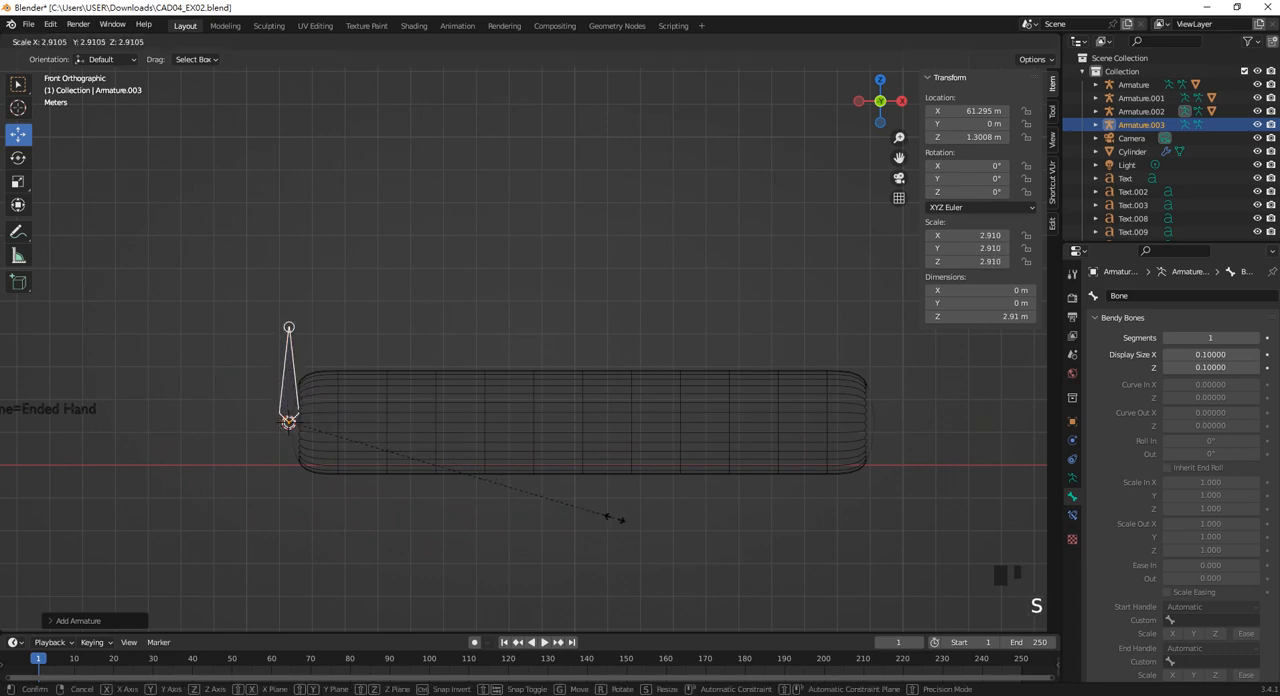
left_click(614, 523)
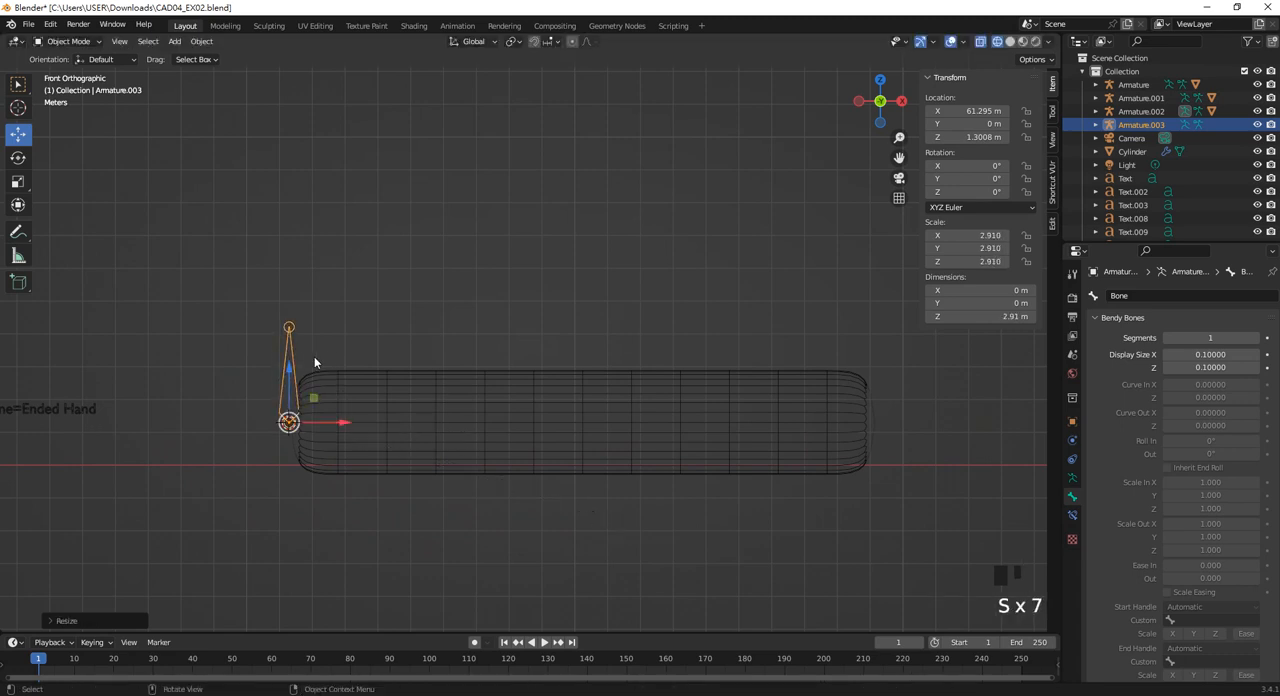
In Edit Mode, extrude two consecutive bones along X from the upright bone's base, about 1.51 m and 1.03 m long.
key("Tab")
left_click(288, 423)
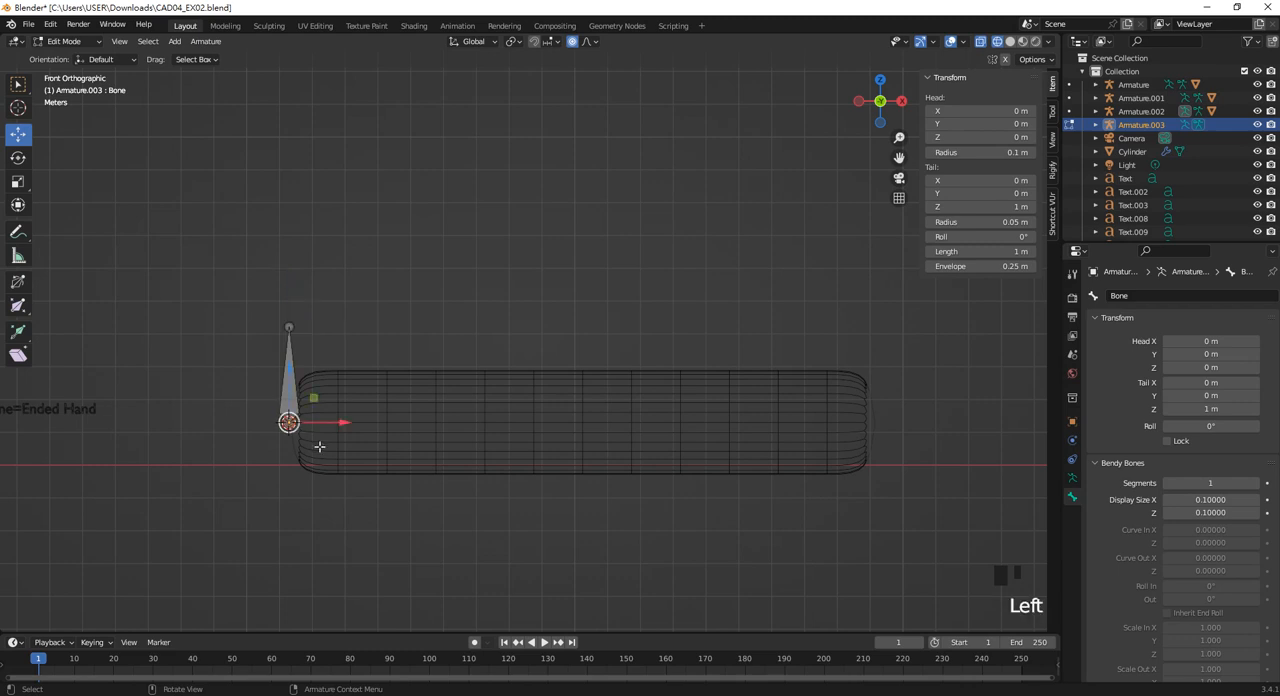
middle_click_drag(369, 427, 337, 429, "shift")
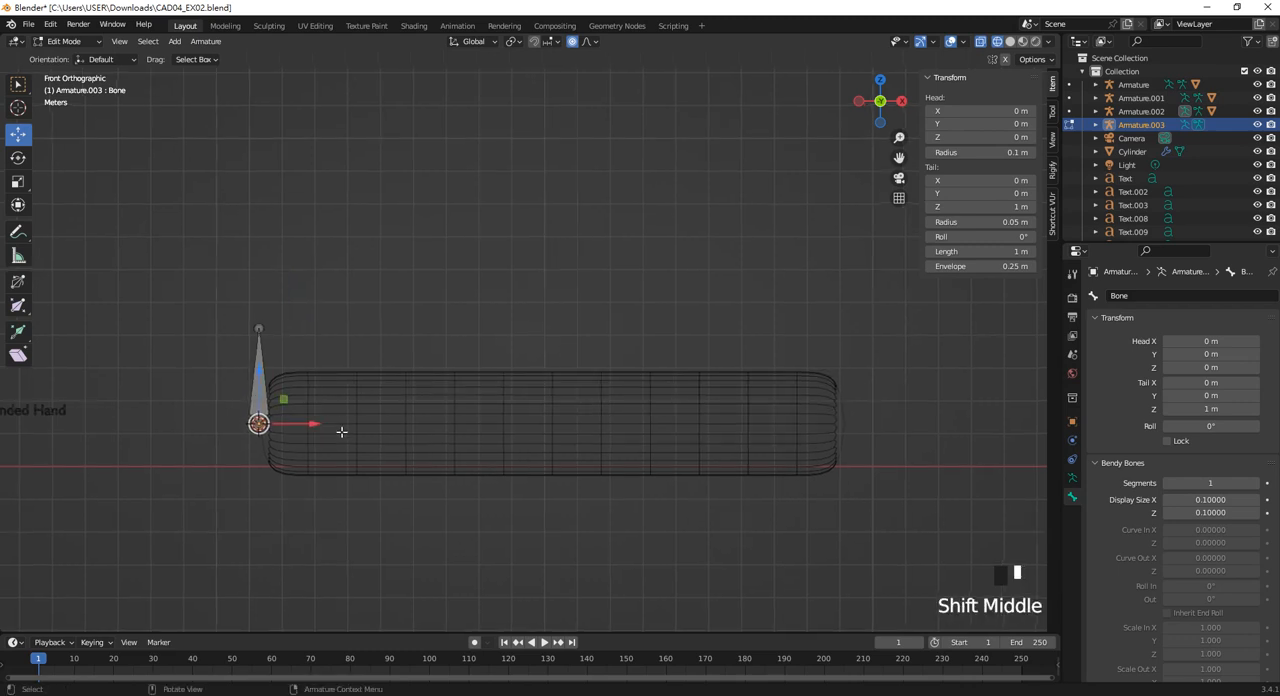
key("e")
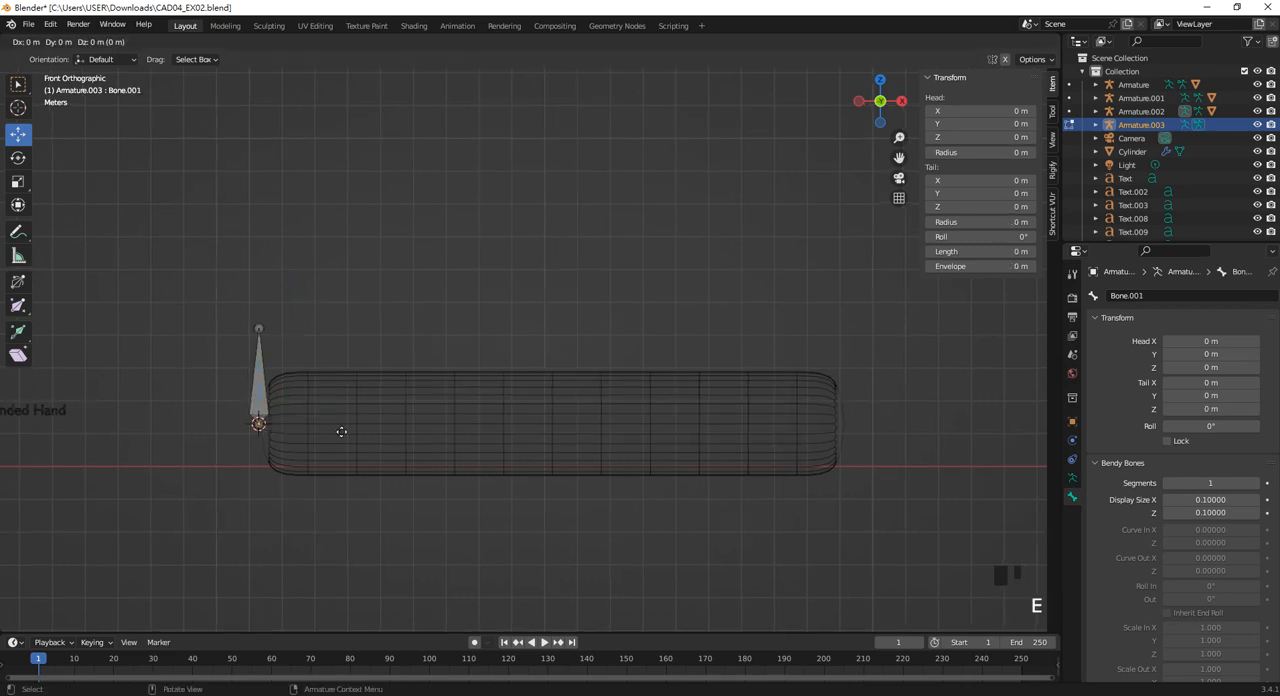
key("x")
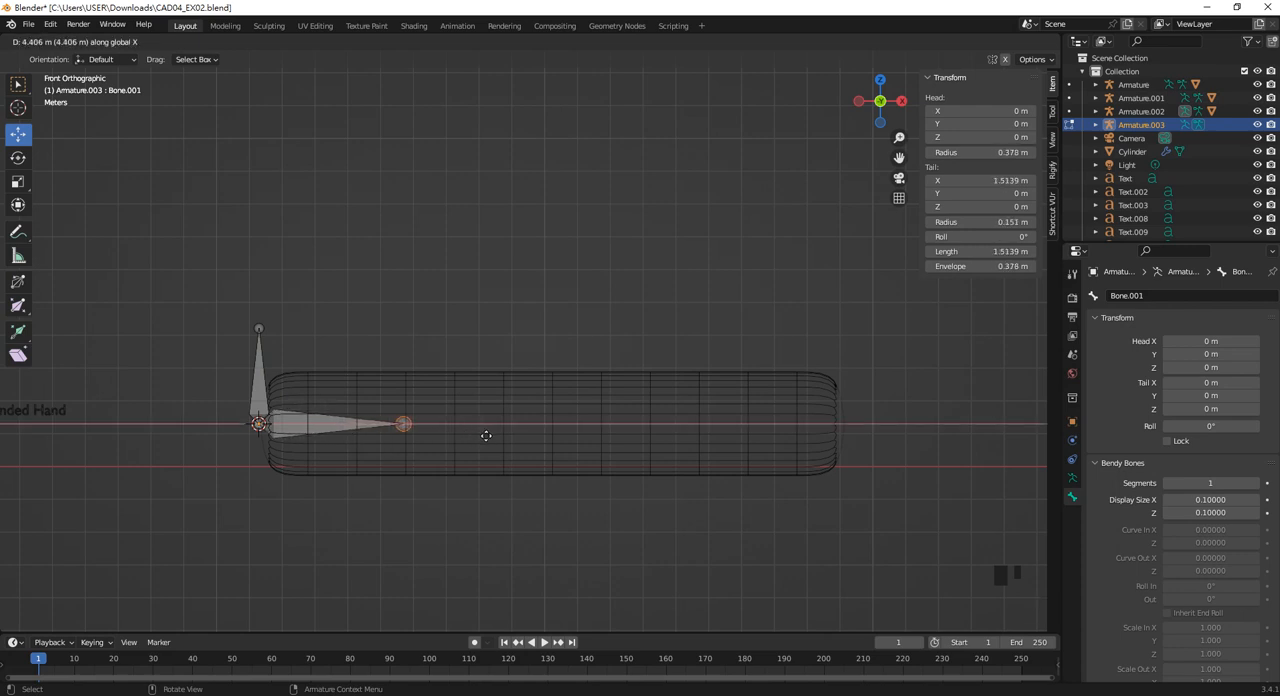
left_click(486, 436)
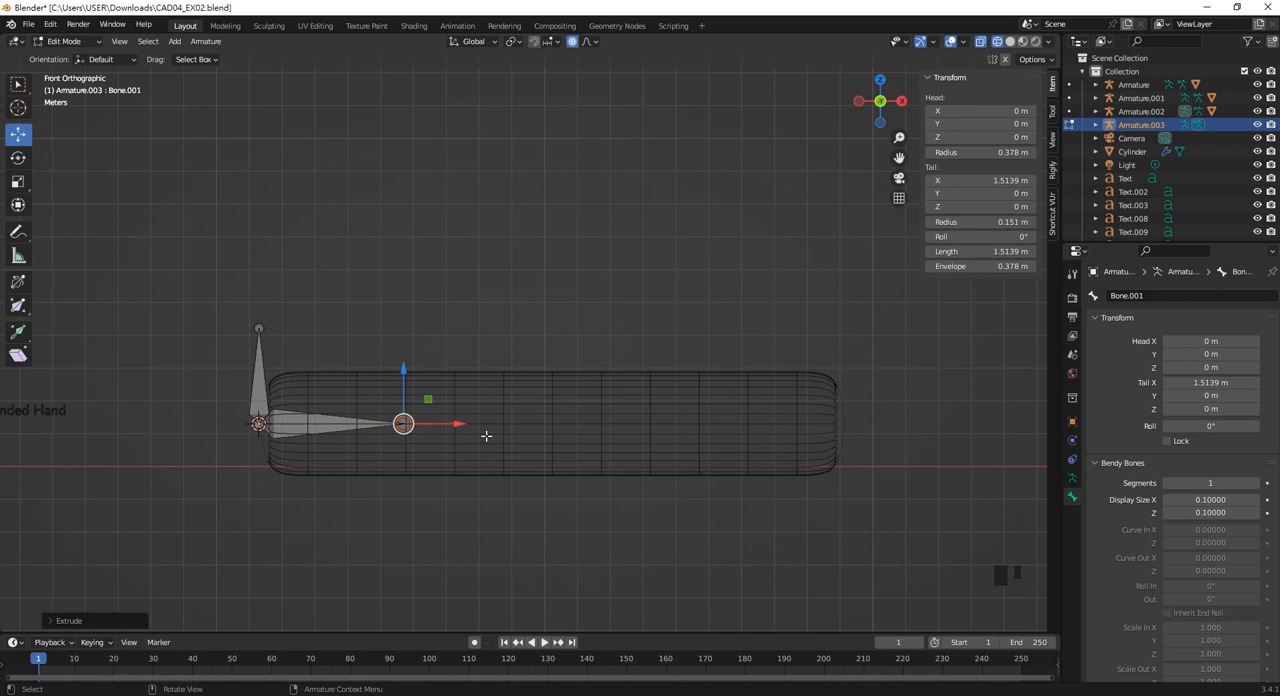
key("e")
key("x")
left_click(584, 440)
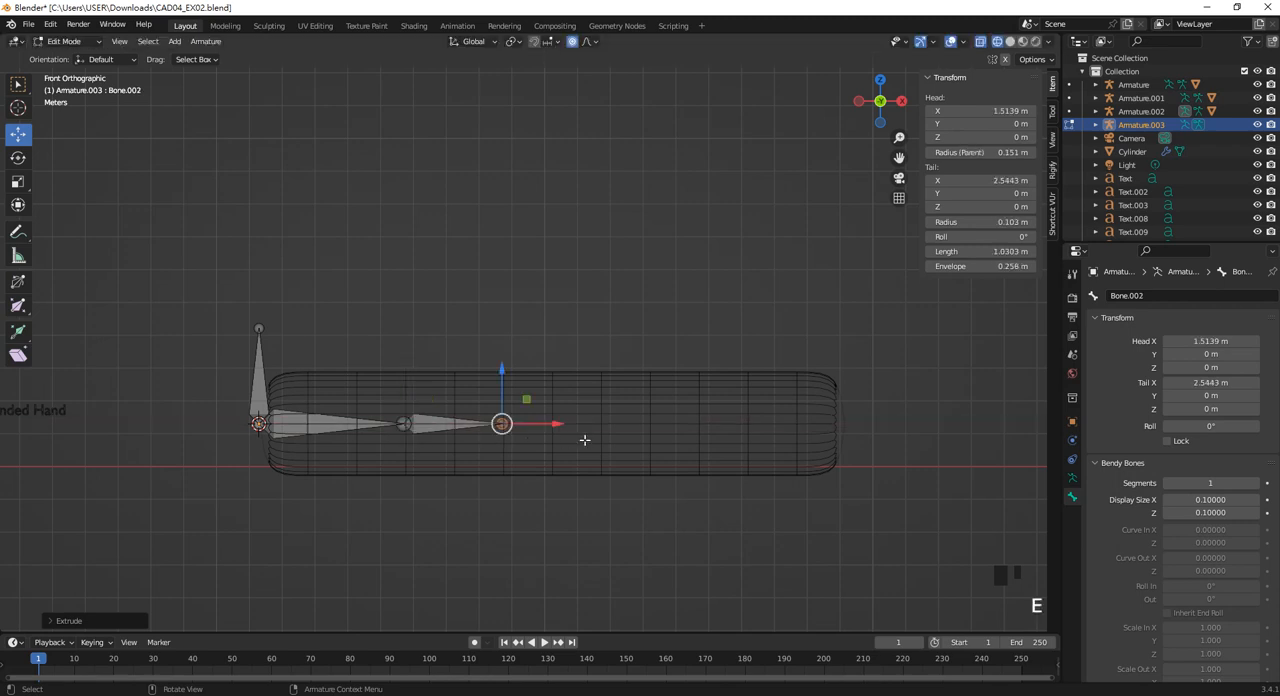
Continue the chain along X by extruding three more bones, each about 1 m long, from the last bone's tip.
key("e")
key("x")
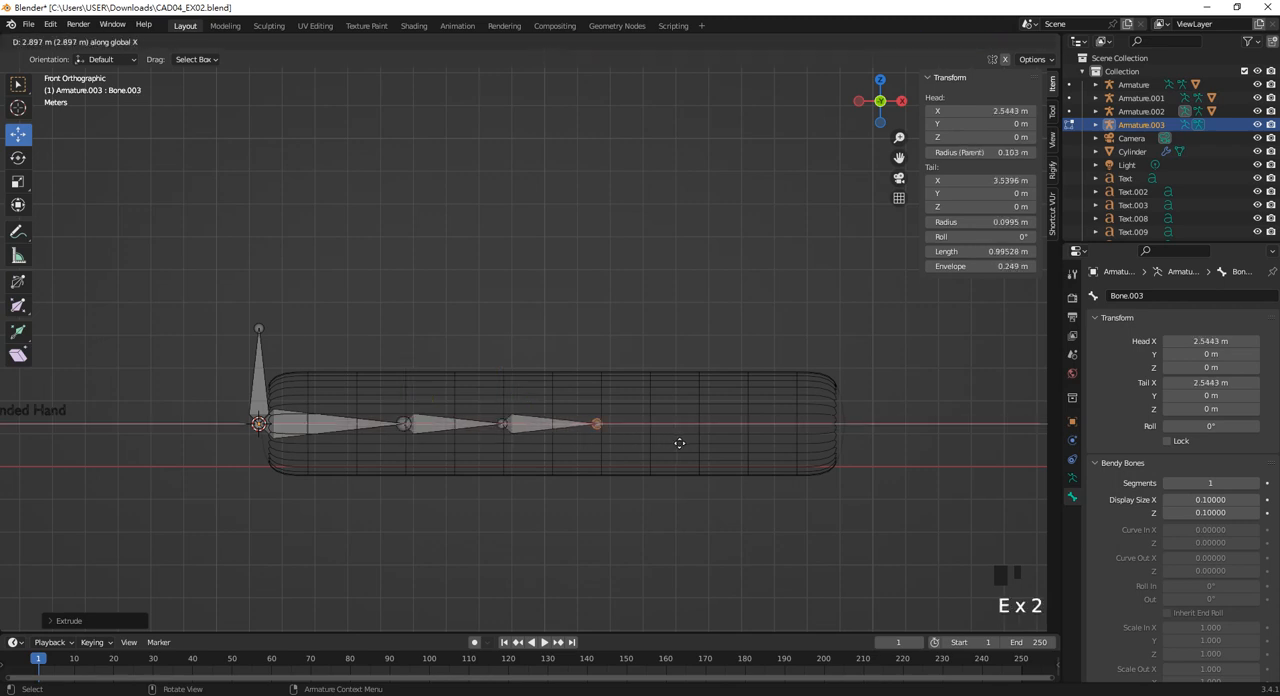
left_click(678, 445)
key("e")
key("x")
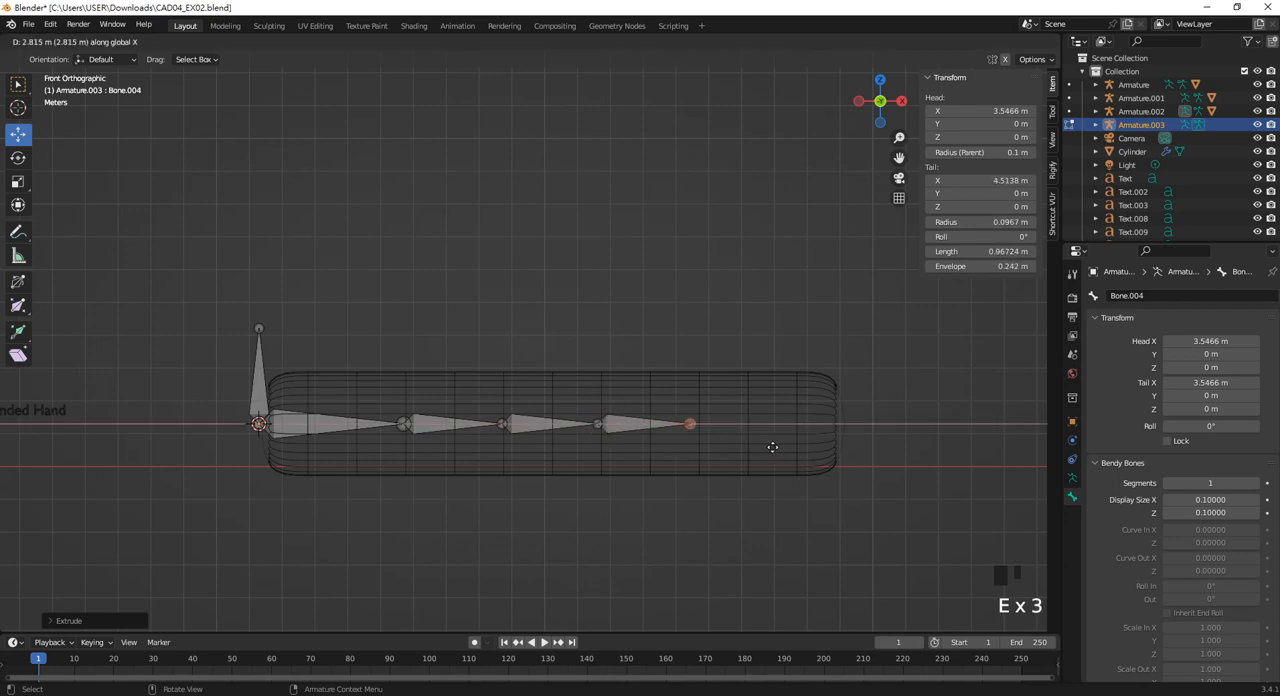
left_click(783, 446)
key("e")
key("x")
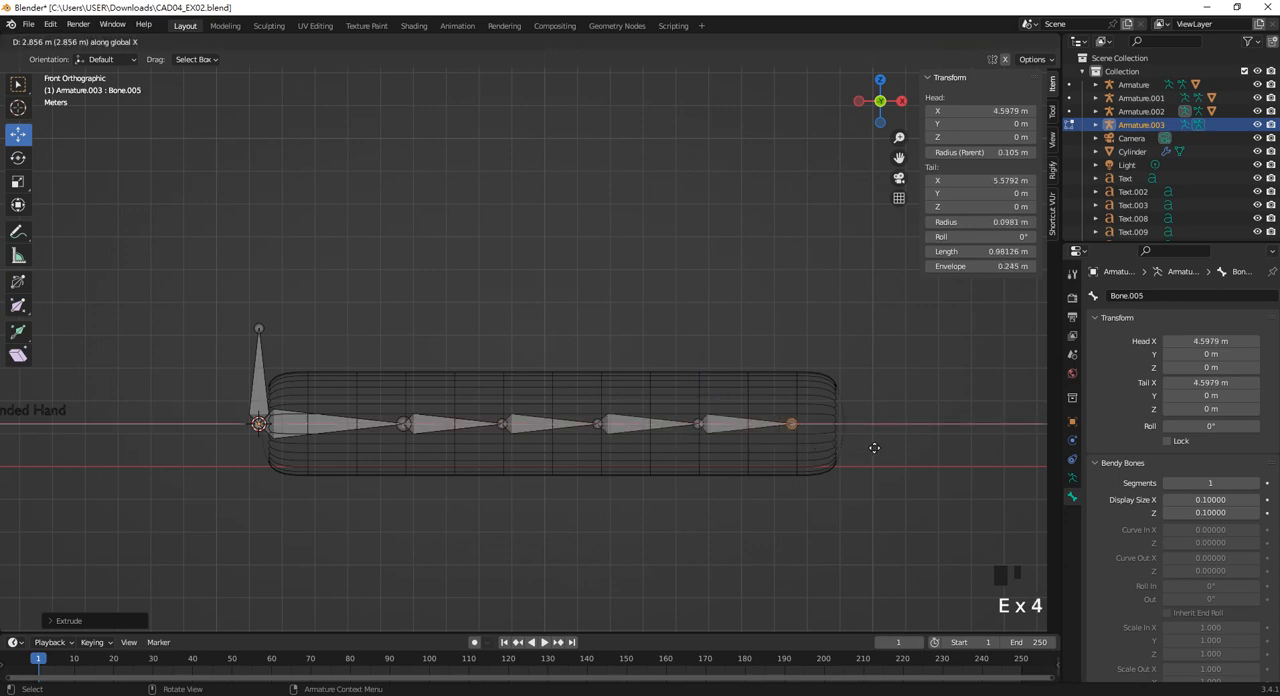
left_click(874, 448)
Extrude two further bones along X, about 0.55 m ending just beyond the cylinder and about 0.92 m outside it.
key("e")
key("x")
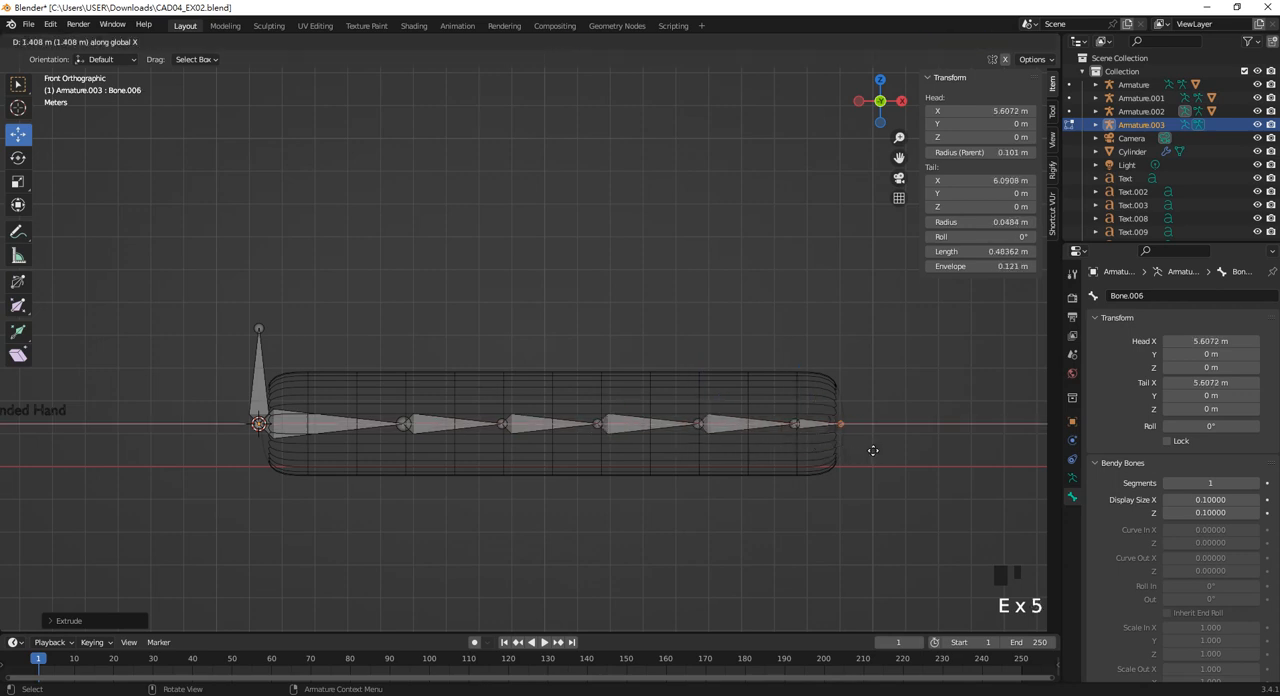
left_click(879, 452)
key("e")
key("x")
left_click(966, 455)
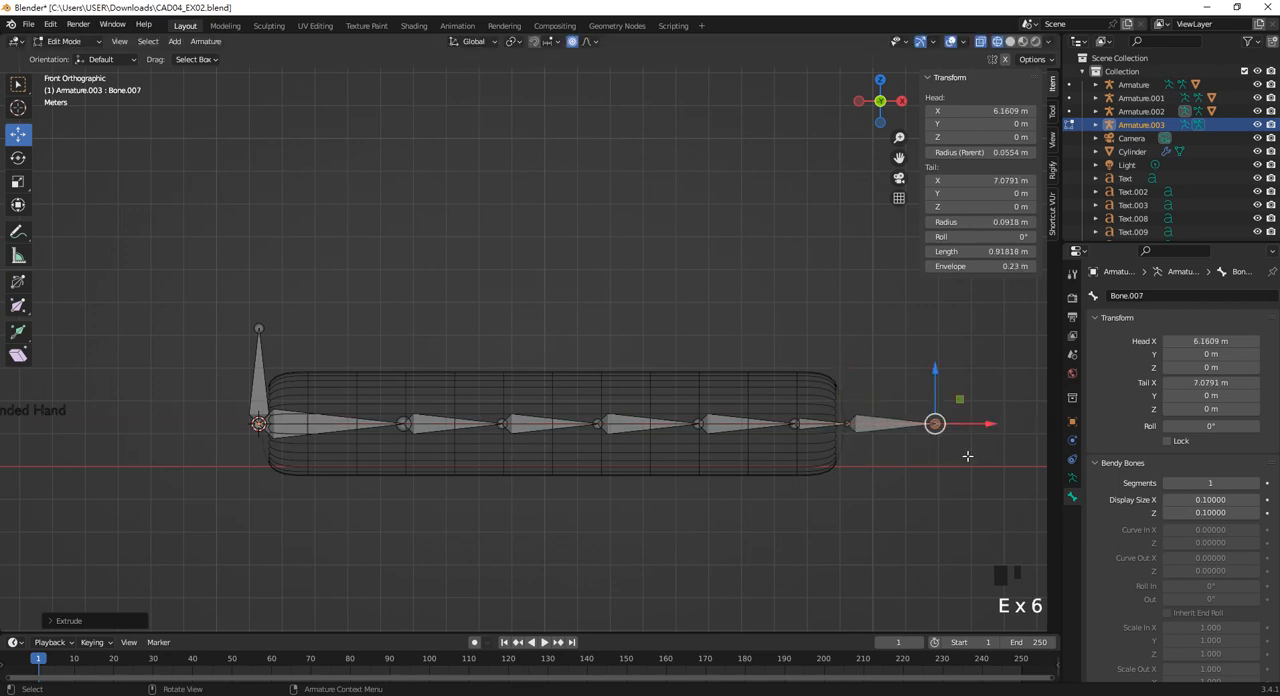
Shift the second horizontal bone about 0.19 m toward negative X and, without proportional editing, move the next three joints to X about 3.46, 4.51 and 5.40 m.
left_click(439, 430)
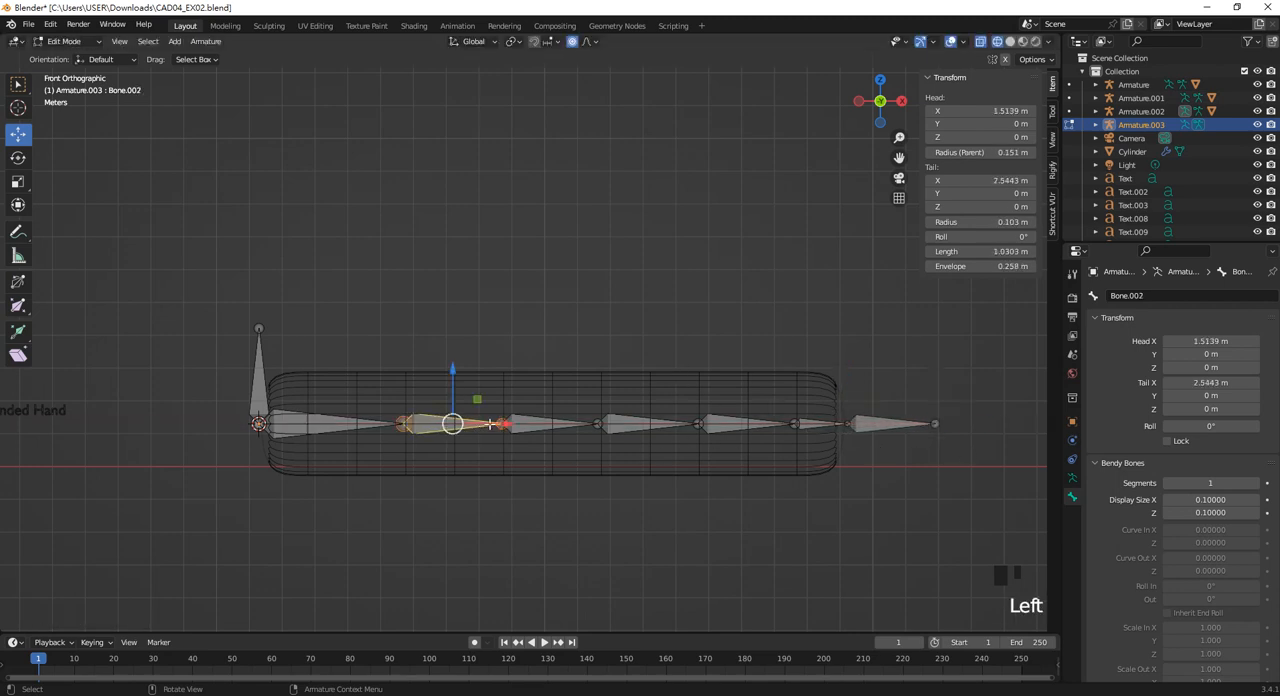
mouse_move(489, 424)
left_mouse_down()
mouse_move(465, 421)
mouse_move(476, 421)
left_mouse_up()
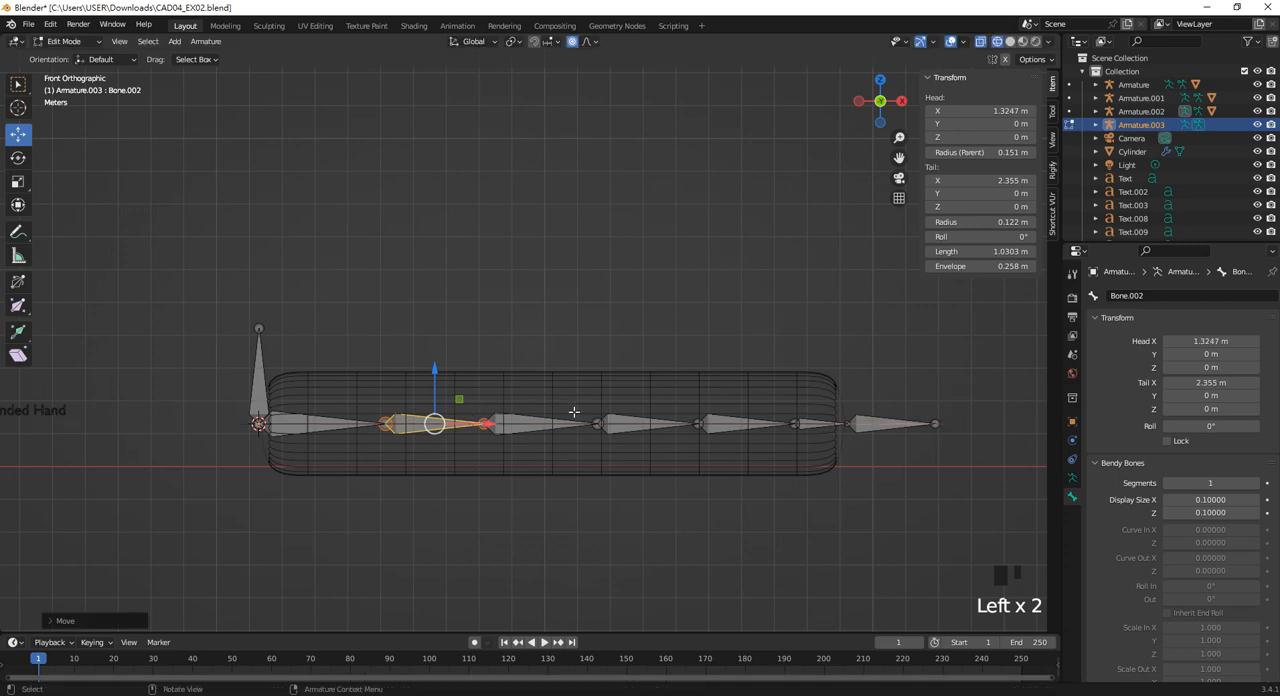
left_click(571, 44)
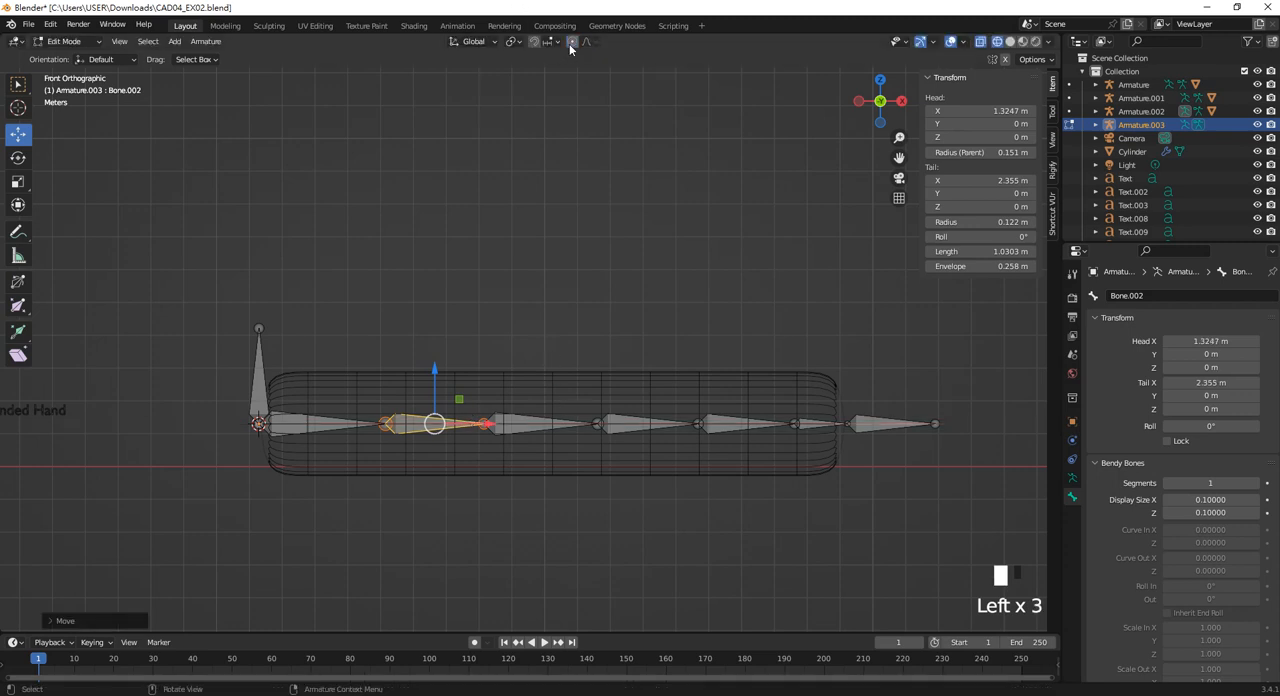
left_click(600, 423)
left_click(645, 423)
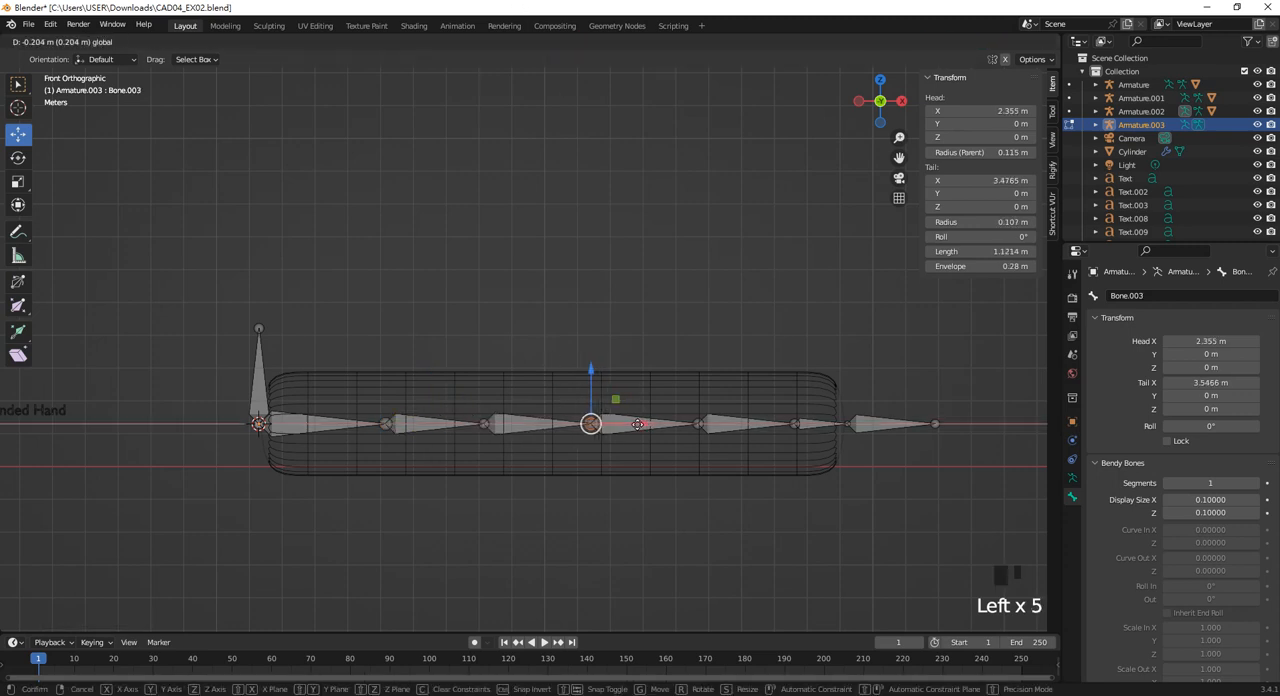
left_click(699, 423)
left_click_drag(739, 422, 729, 424)
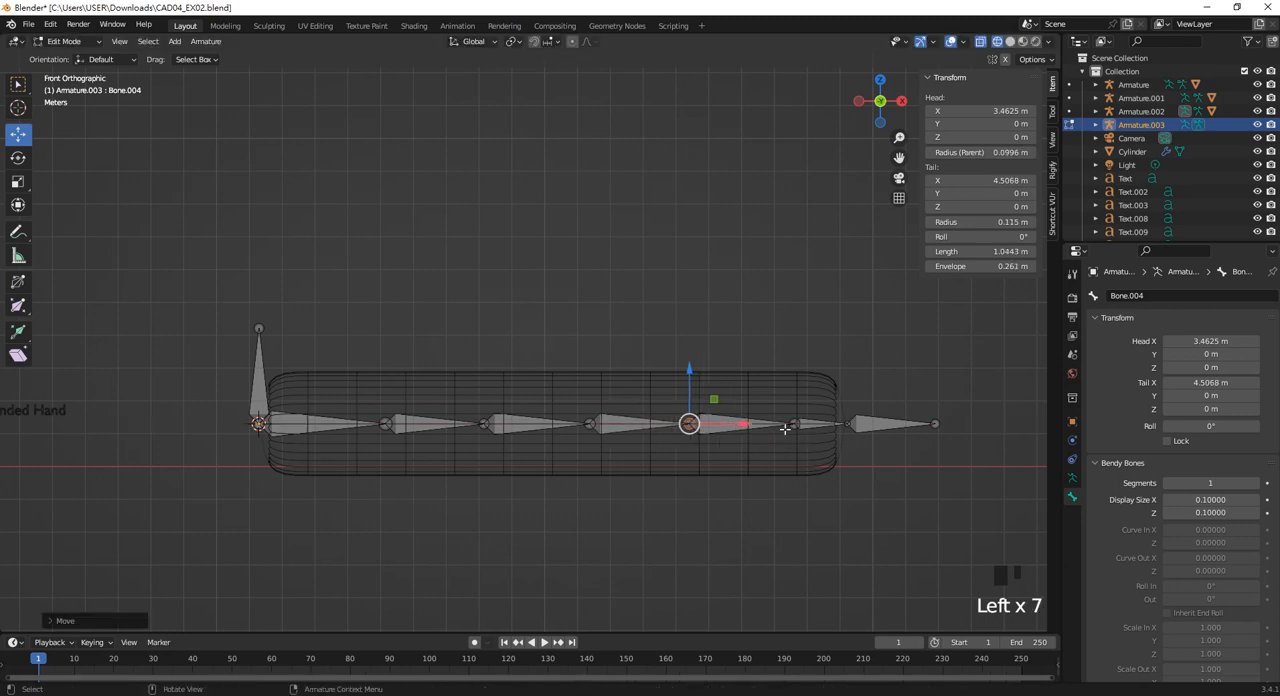
left_click(796, 427)
left_click(796, 427)
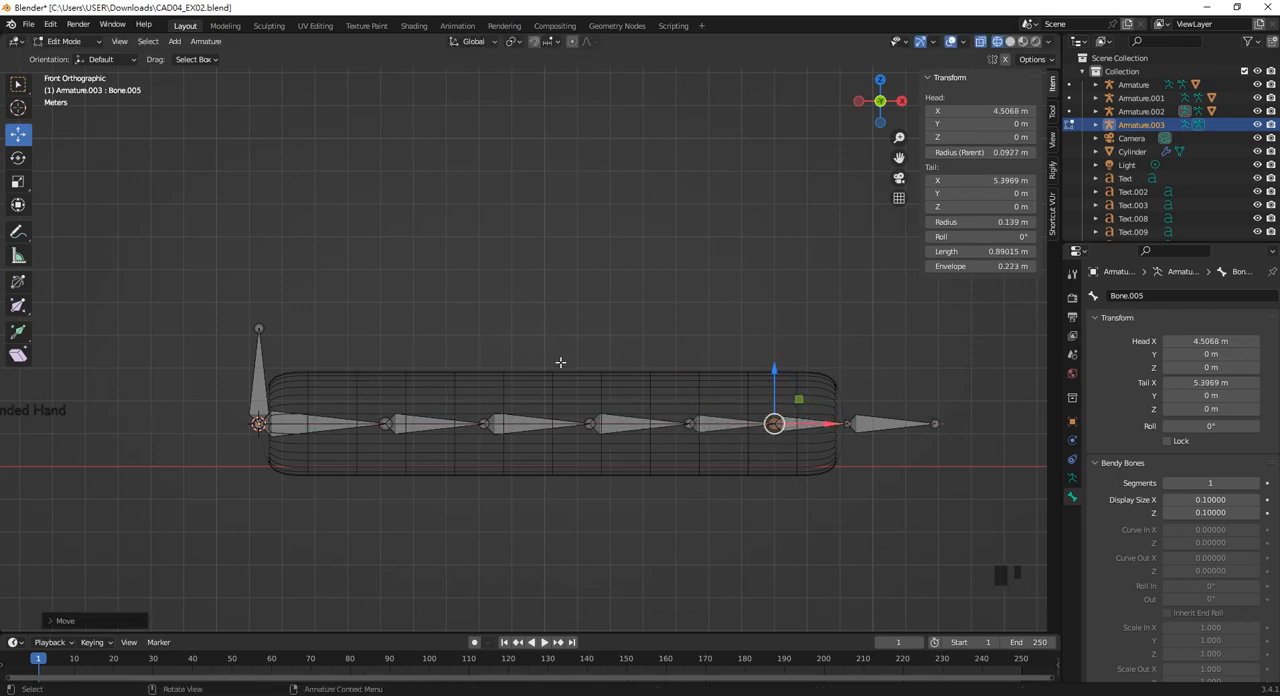
Try moving the first horizontal bone about 0.1 m down along Z.
scroll(486, 362, "up", 2)
mouse_move(488, 362)
middle_mouse_down("shift")
mouse_move(526, 331)
mouse_move(486, 374)
middle_mouse_up("shift")
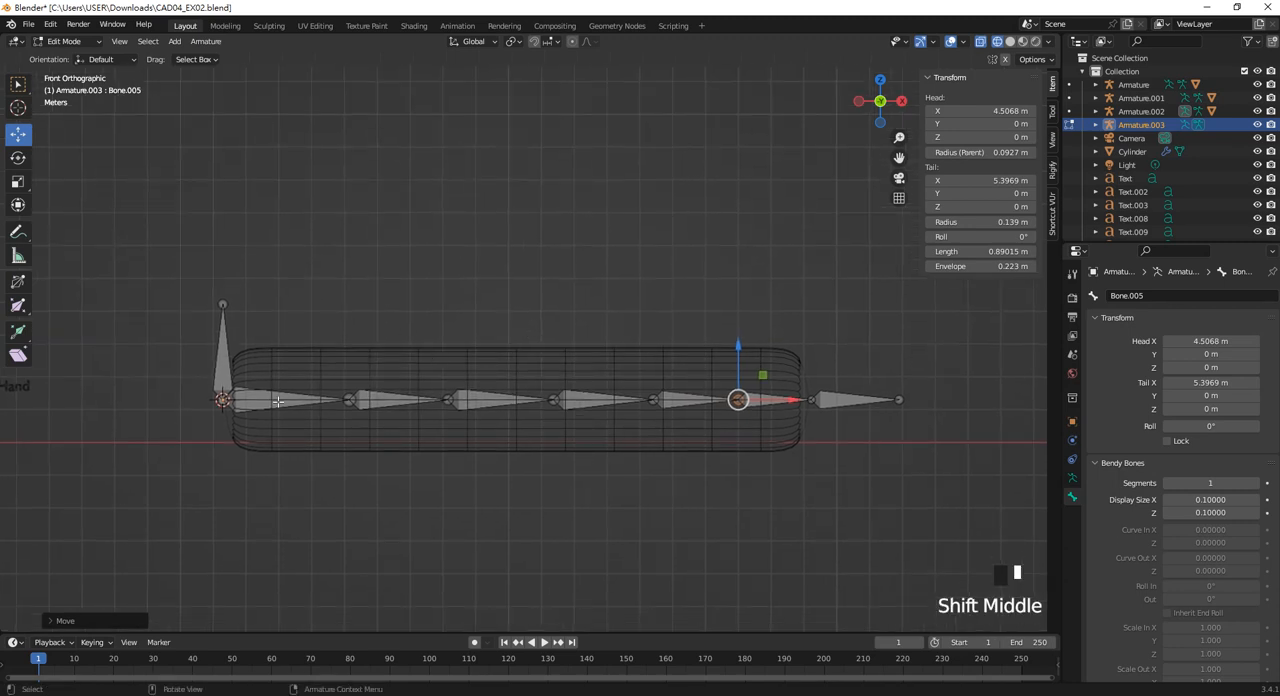
left_click(247, 408)
left_click_drag(288, 357, 288, 368)
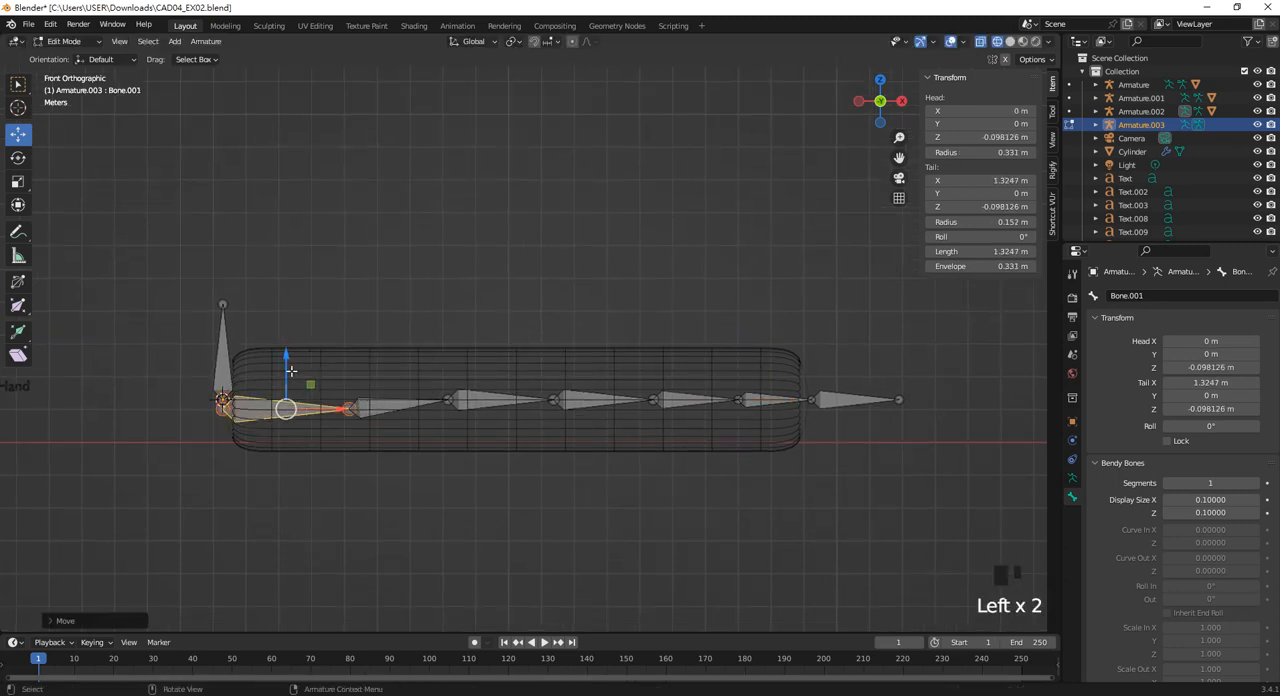
key("ctrl+z")
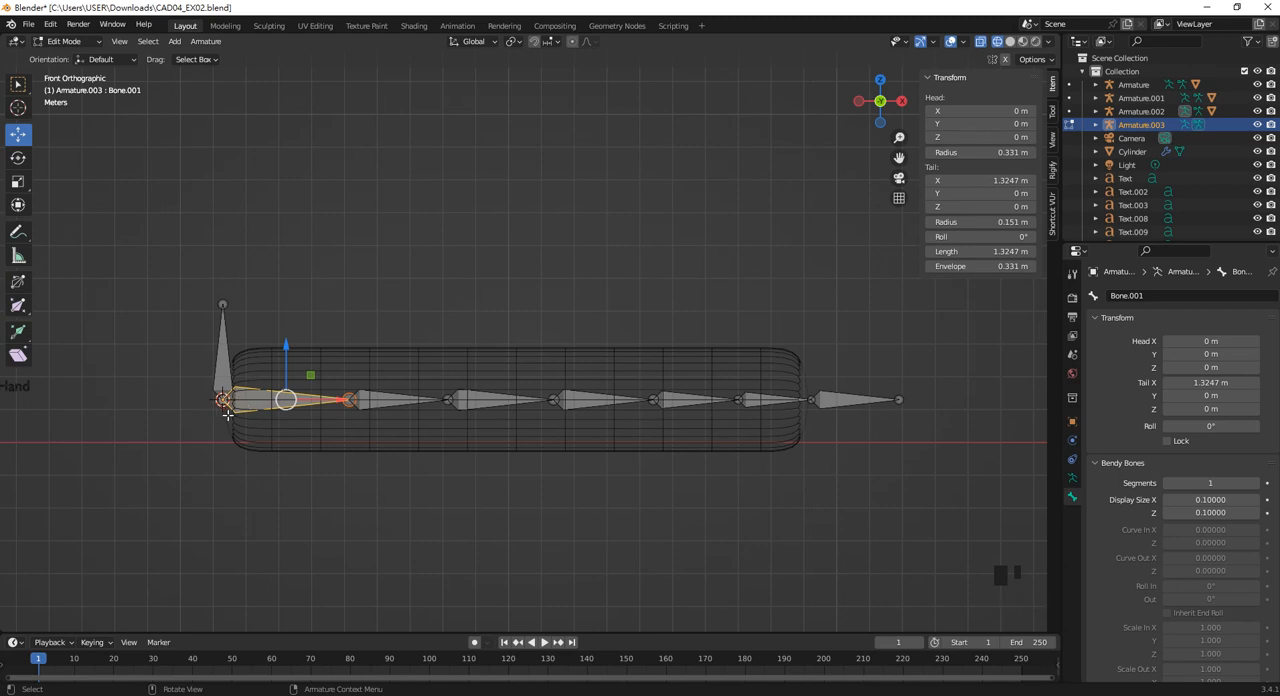
Parent the first horizontal bone to the upright bone with Keep Offset.
scroll(222, 404, "up", 3)
middle_click_drag(266, 403, 276, 444, "shift")
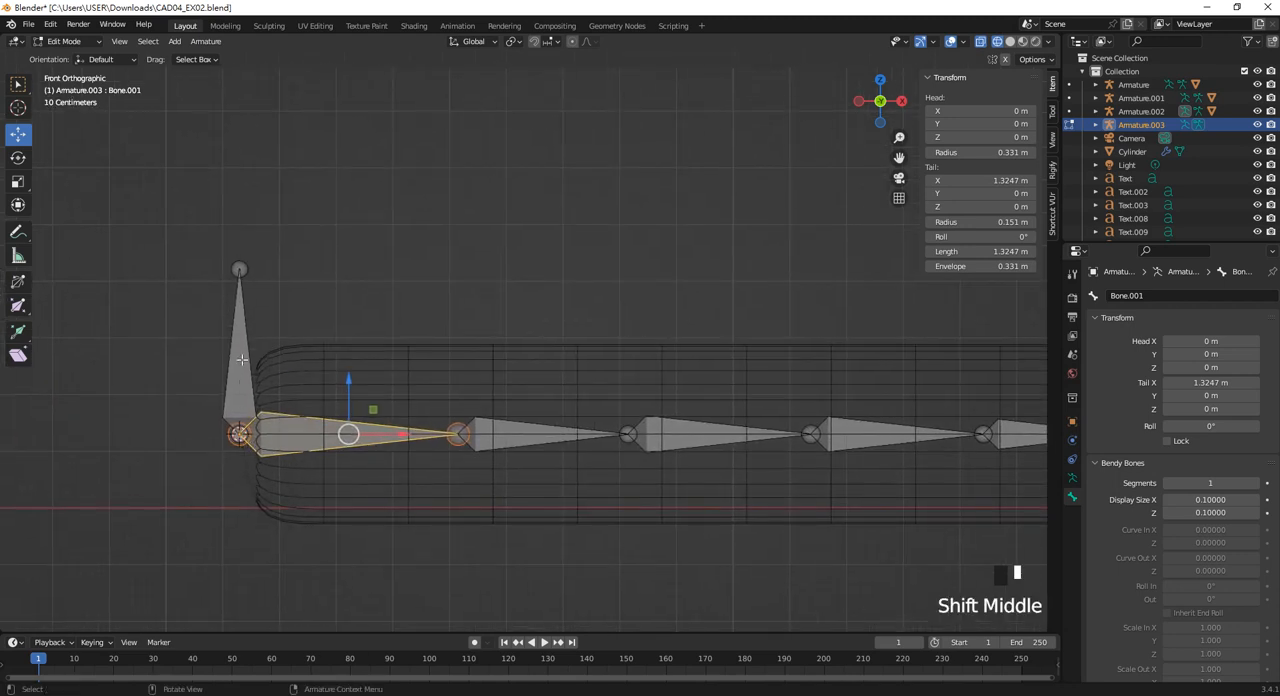
left_click(294, 426)
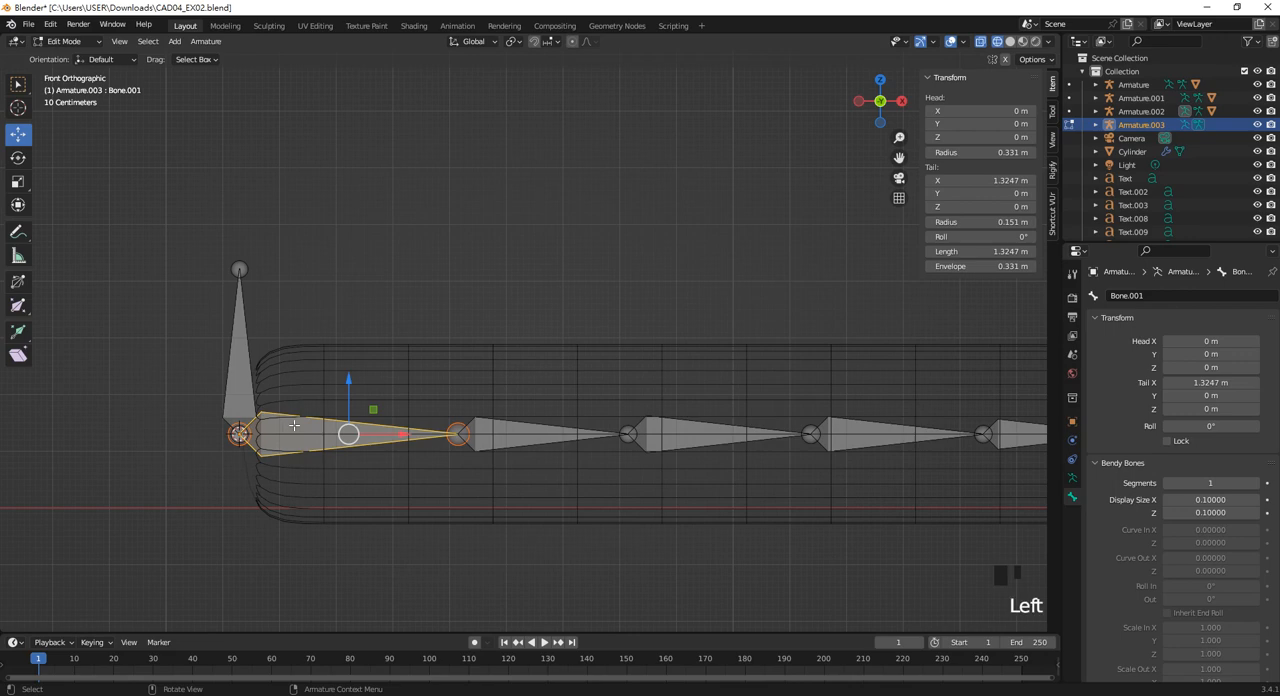
left_click(240, 368, "shift")
key("ctrl+p")
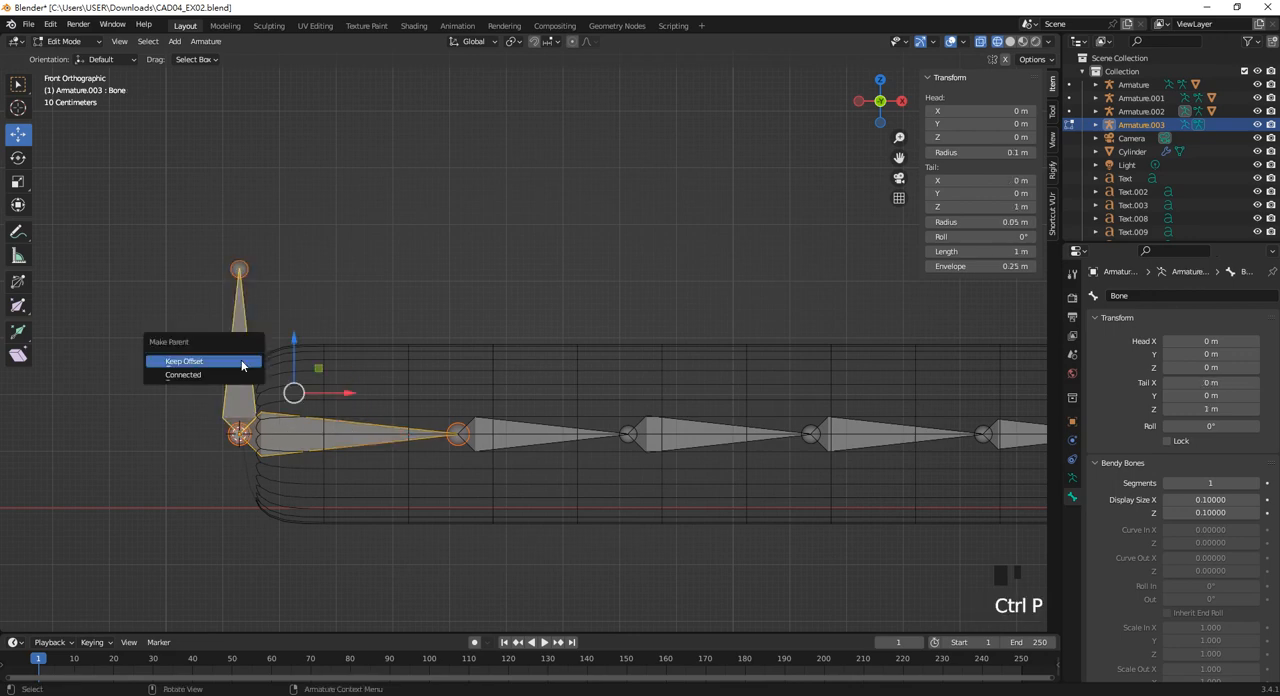
left_click(241, 364)
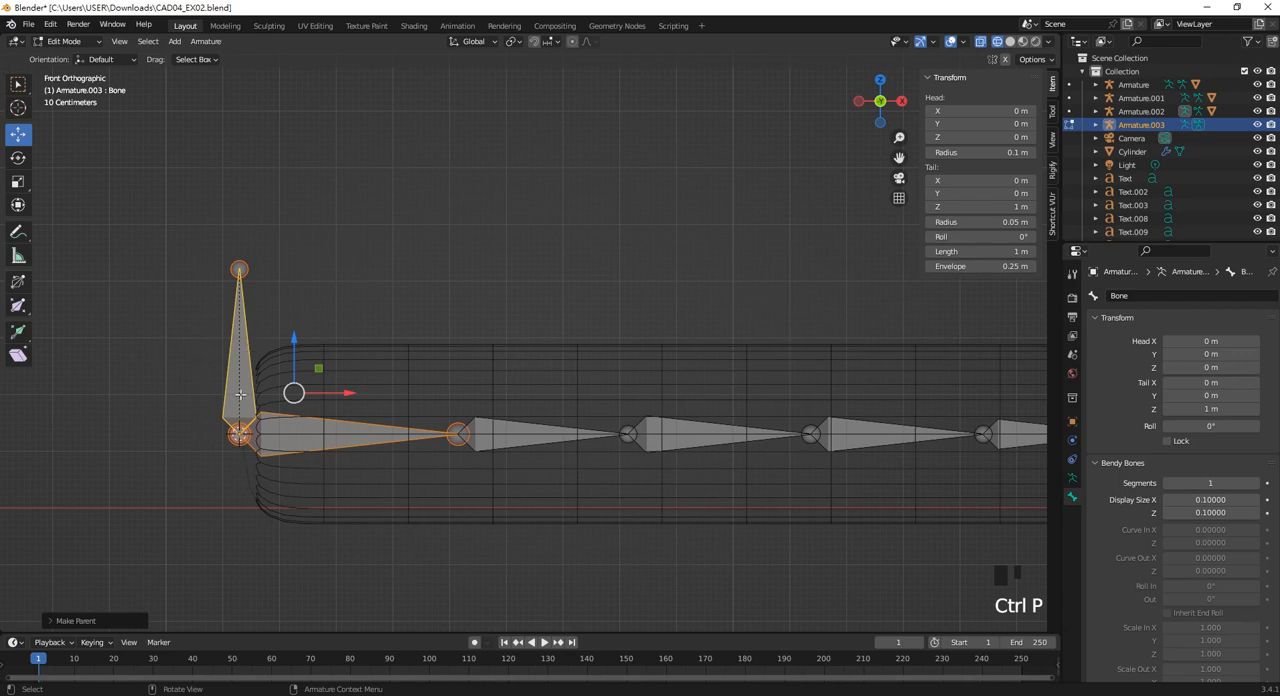
left_click(187, 324)
left_click(243, 390)
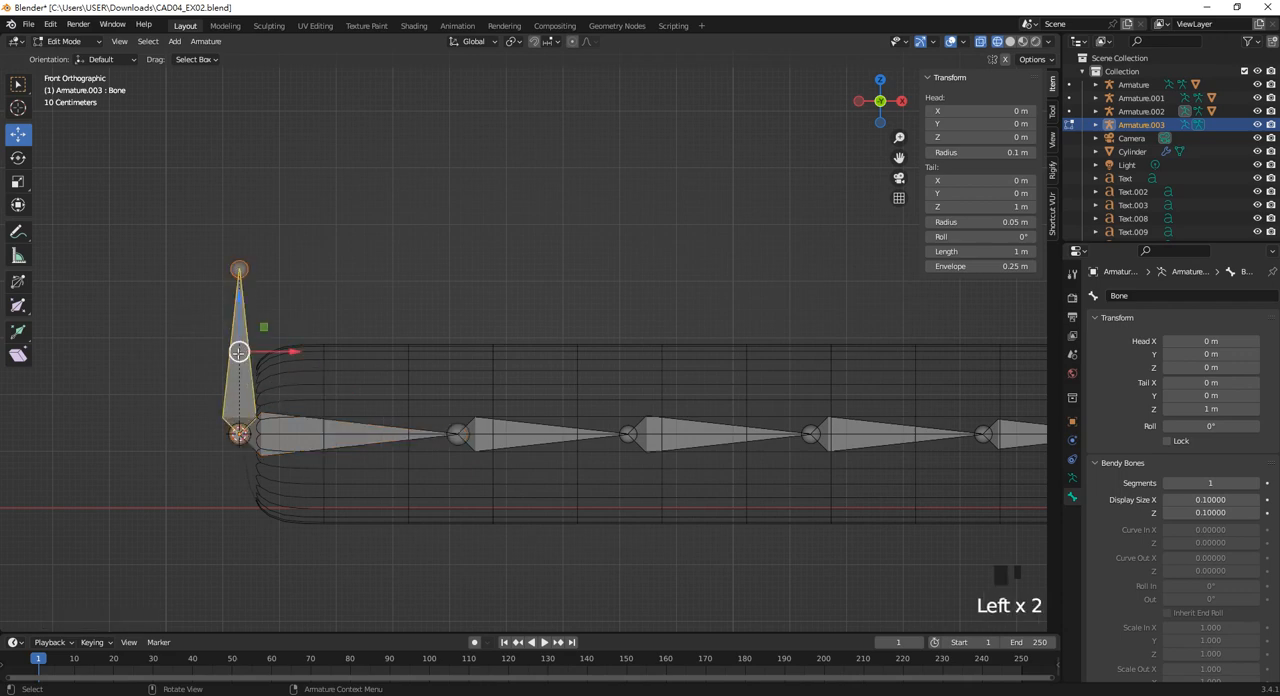
left_click(239, 351)
key("ctrl+z")
left_click(310, 441)
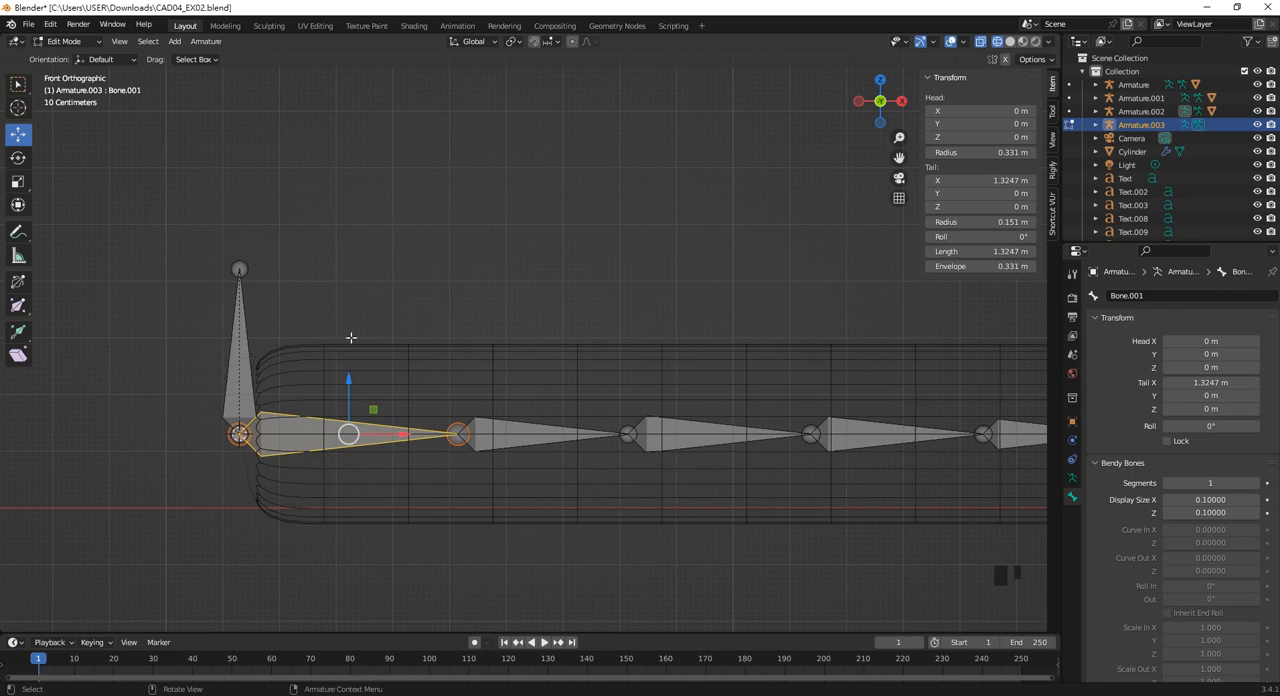
scroll(350, 337, "down", 5)
scroll(294, 411, "up", 6)
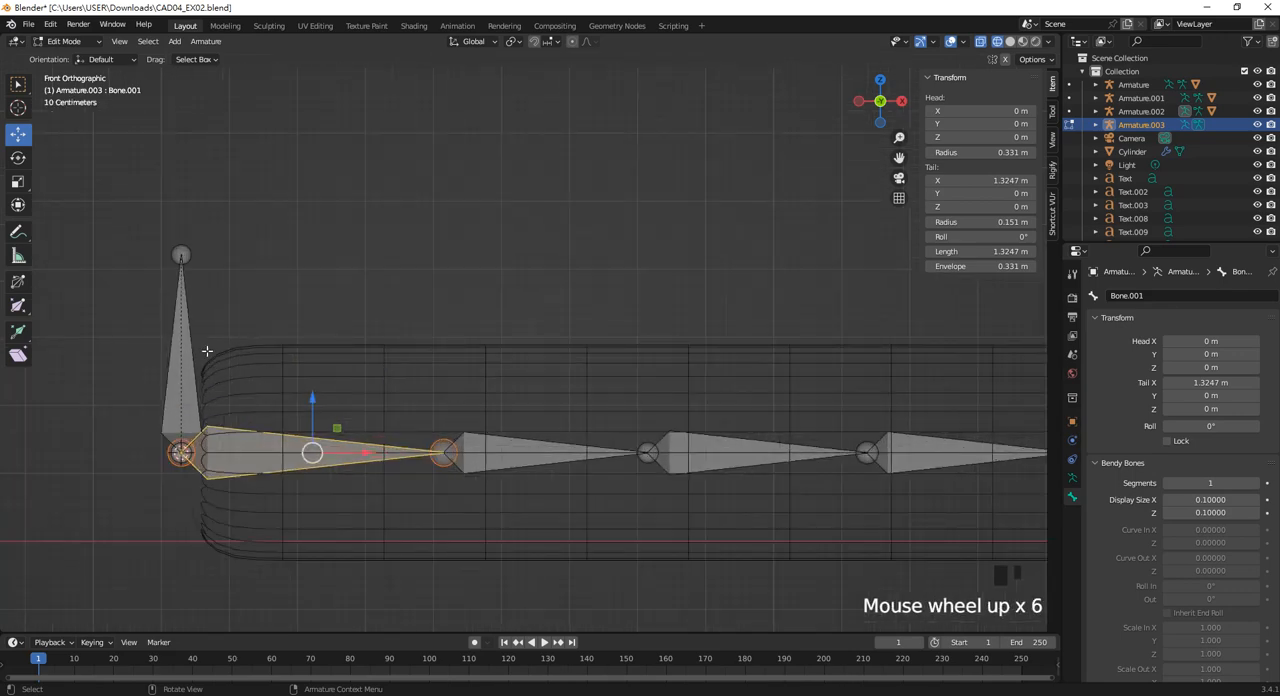
Raise the upright bone's tip along Z so the bone is about 2.44 m long.
left_click(200, 351)
left_click(185, 350)
scroll(396, 271, "down", 6)
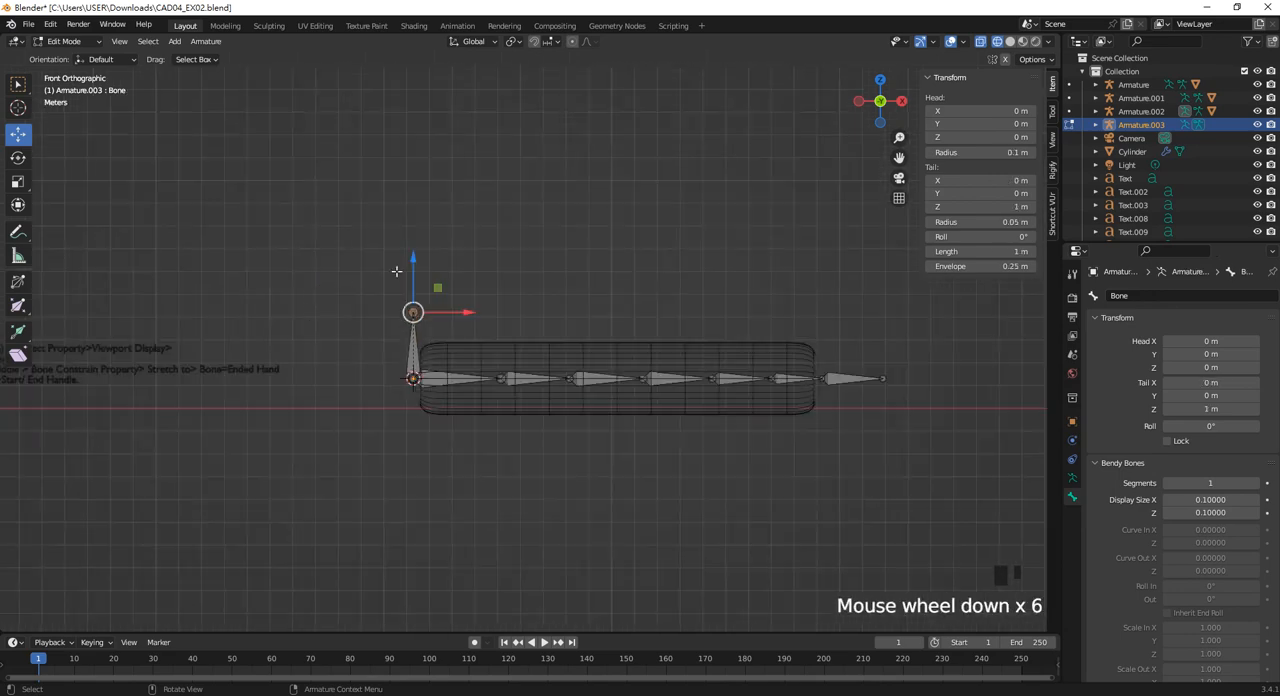
left_click_drag(413, 275, 413, 178)
scroll(483, 318, "up", 1)
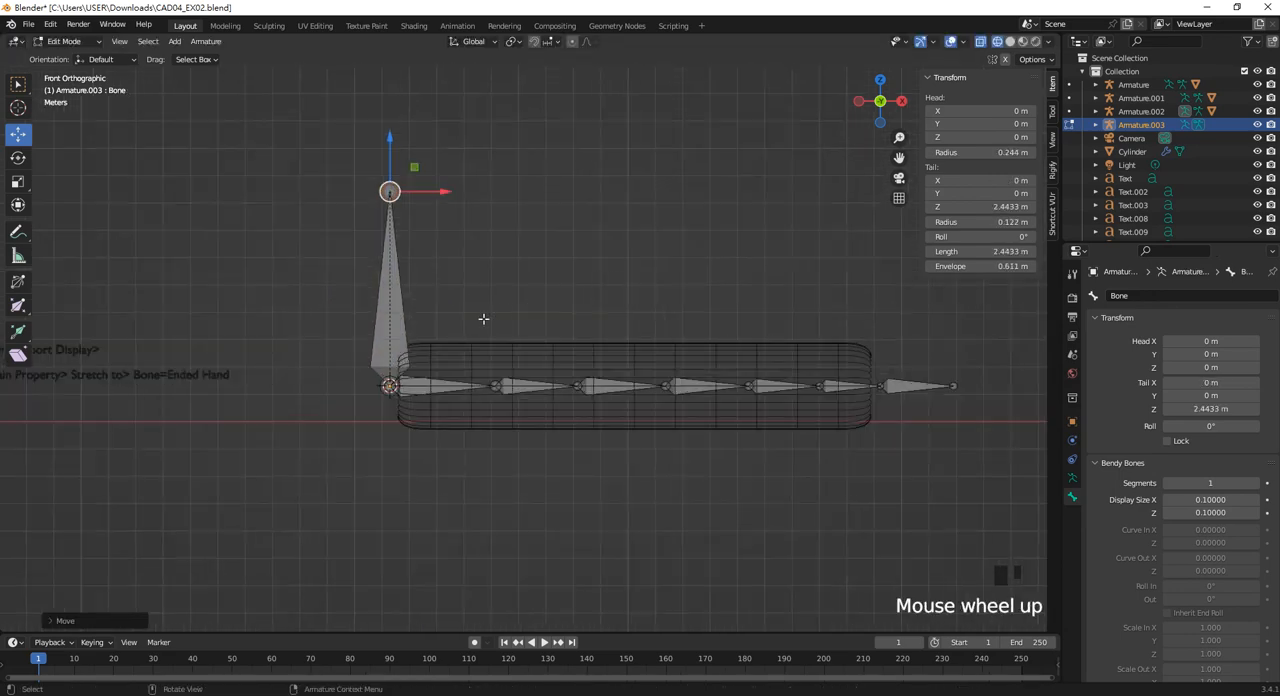
Try to parent the first horizontal bone to the upright bone again with Keep Offset, and clear the selection.
middle_click_drag(483, 318, 351, 369, "shift")
scroll(350, 410, "up", 2)
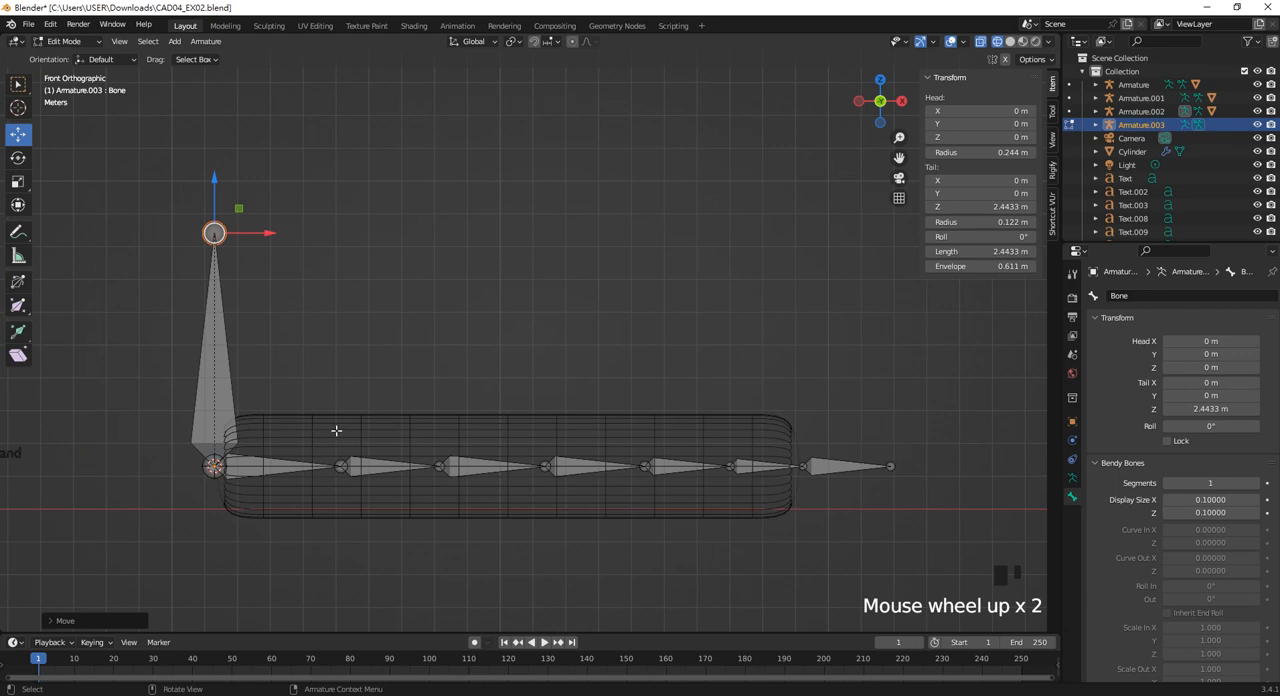
left_click(258, 470)
left_click(222, 410, "shift")
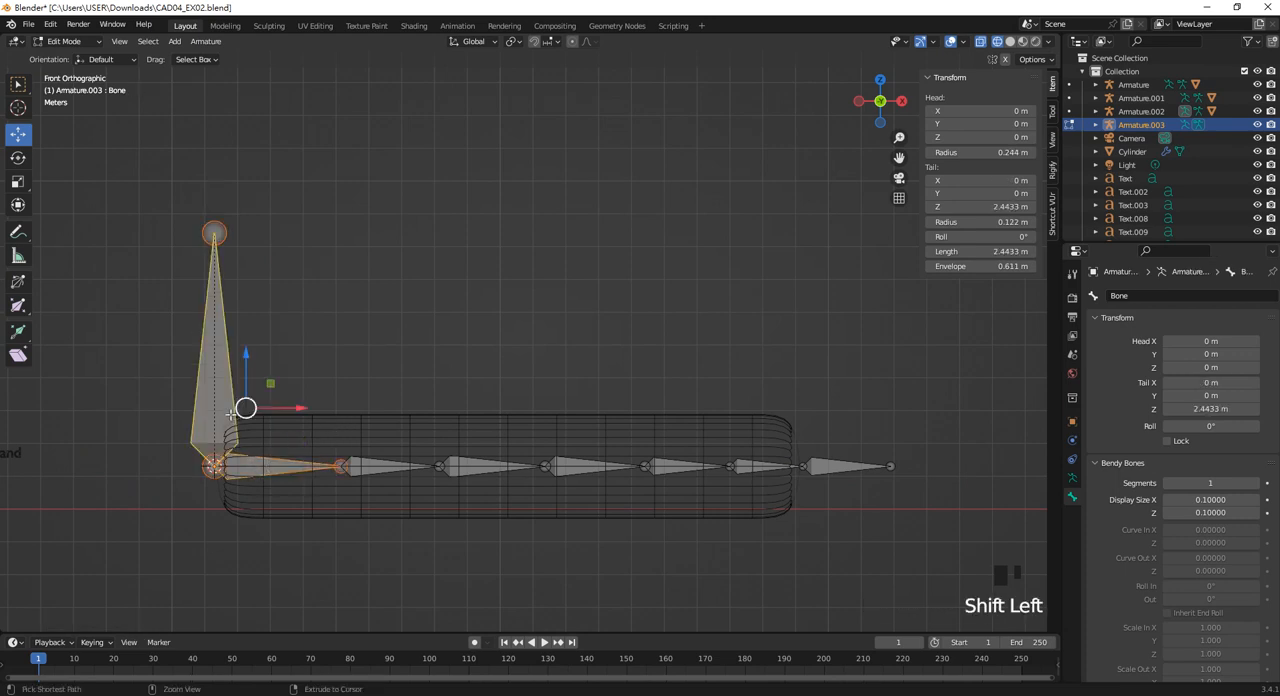
key("ctrl+p")
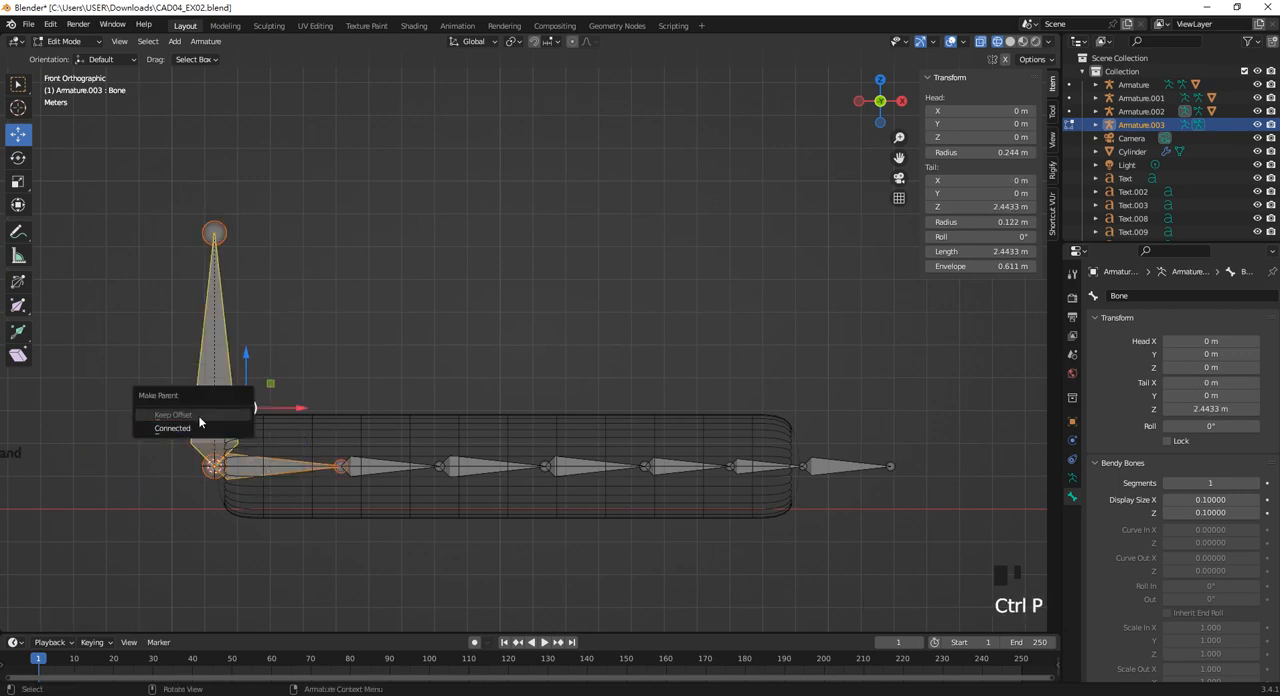
left_click(200, 414)
left_click(414, 394)
In Pose Mode, select the outermost chain bone, add the preceding Bone.006 as the active bone, and open the choice of bone constraints.
scroll(414, 394, "down", 1)
middle_click_drag(414, 394, 481, 387, "shift")
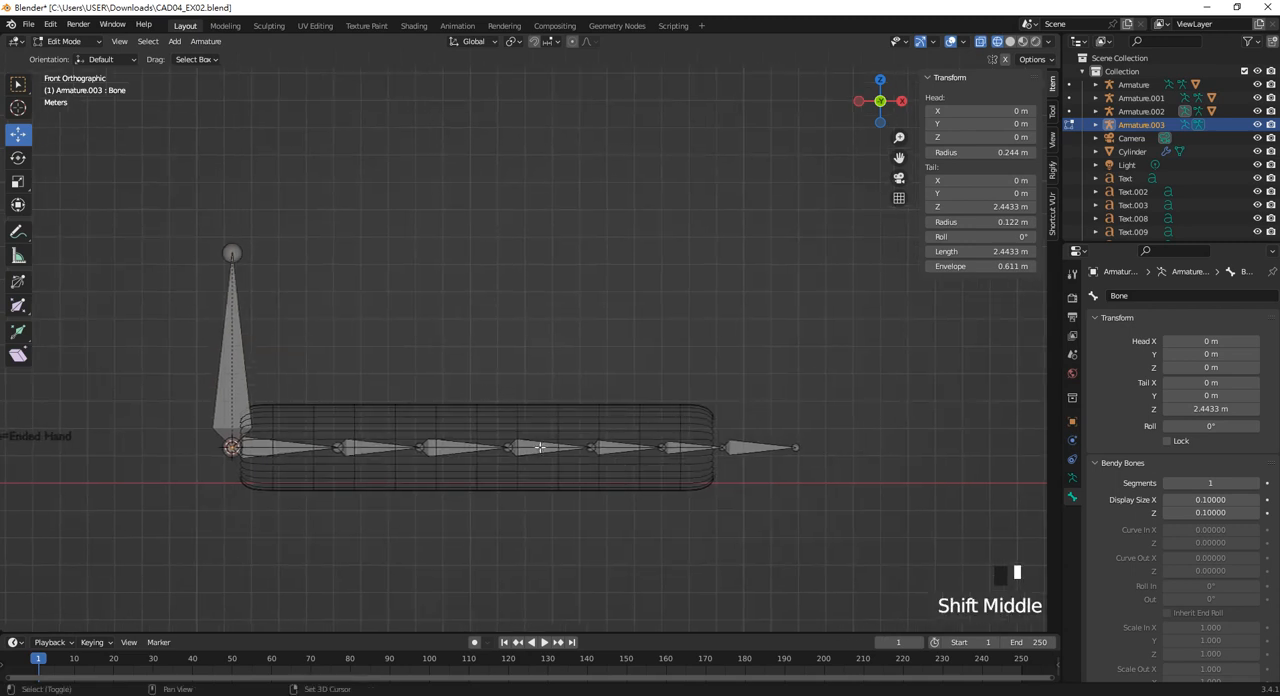
scroll(758, 462, "up", 1)
middle_click_drag(758, 462, 785, 430, "shift")
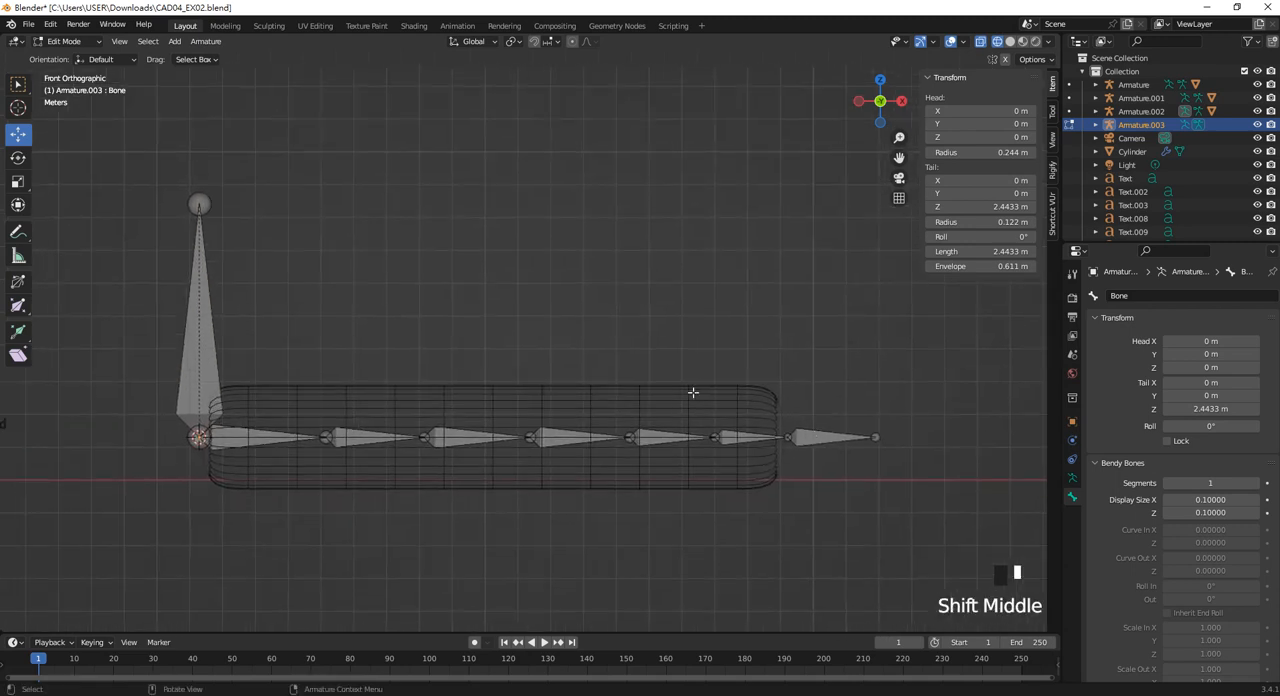
left_click(63, 41)
left_click(65, 88)
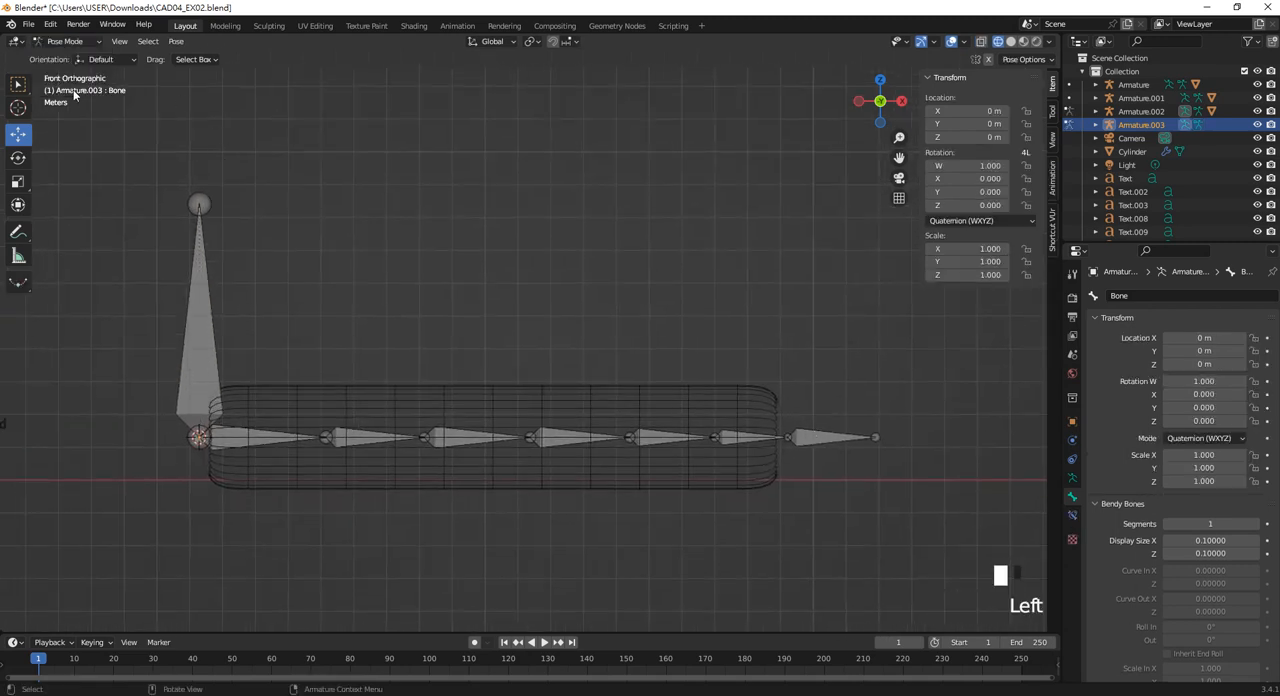
left_click(822, 436)
left_click(749, 440, "shift")
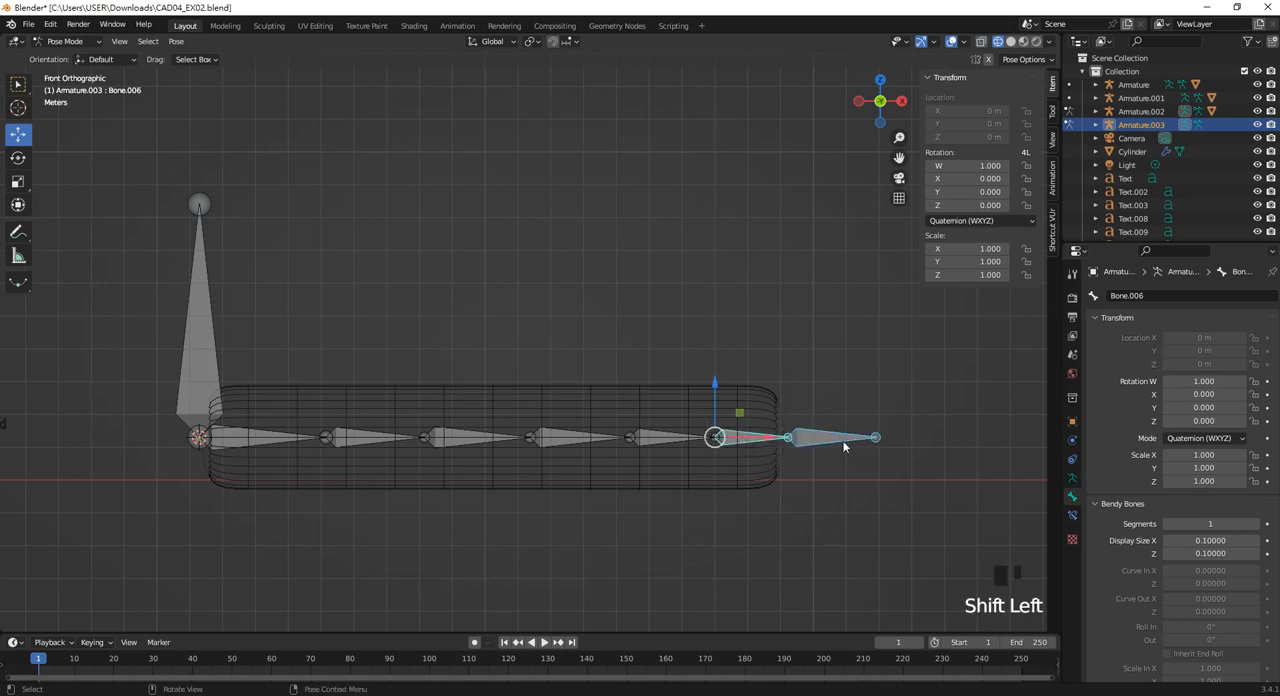
left_click(1072, 515)
left_click(1138, 296)
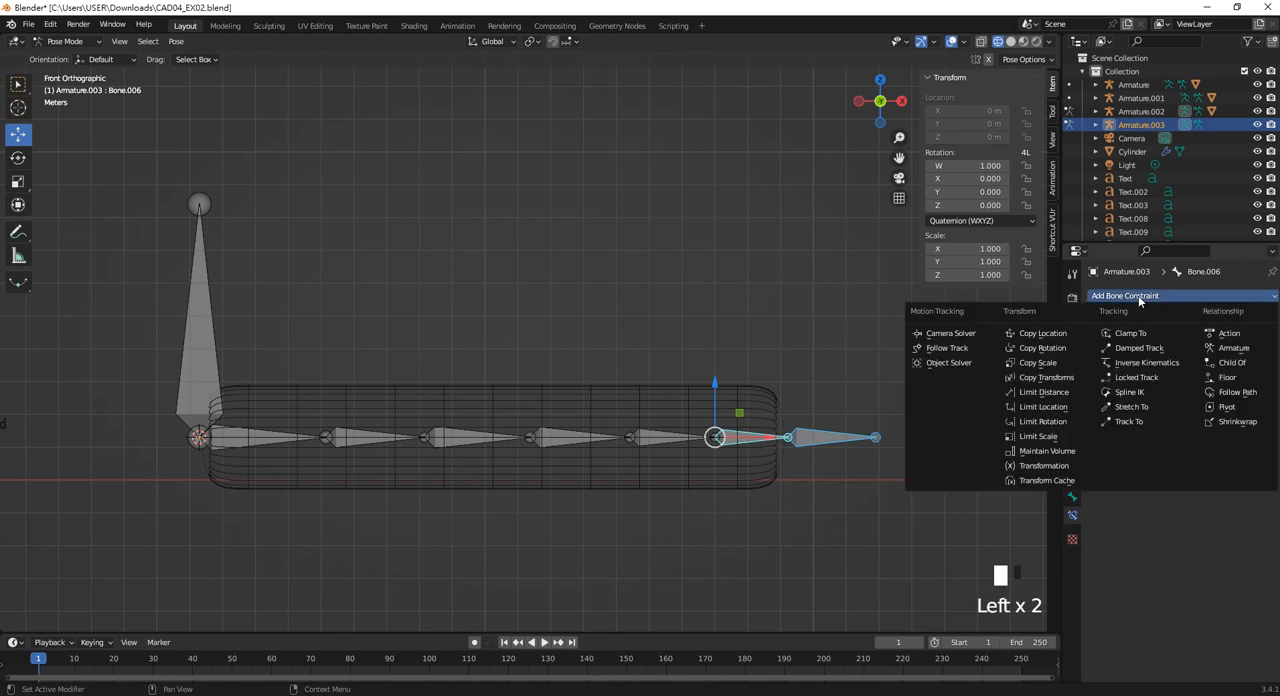
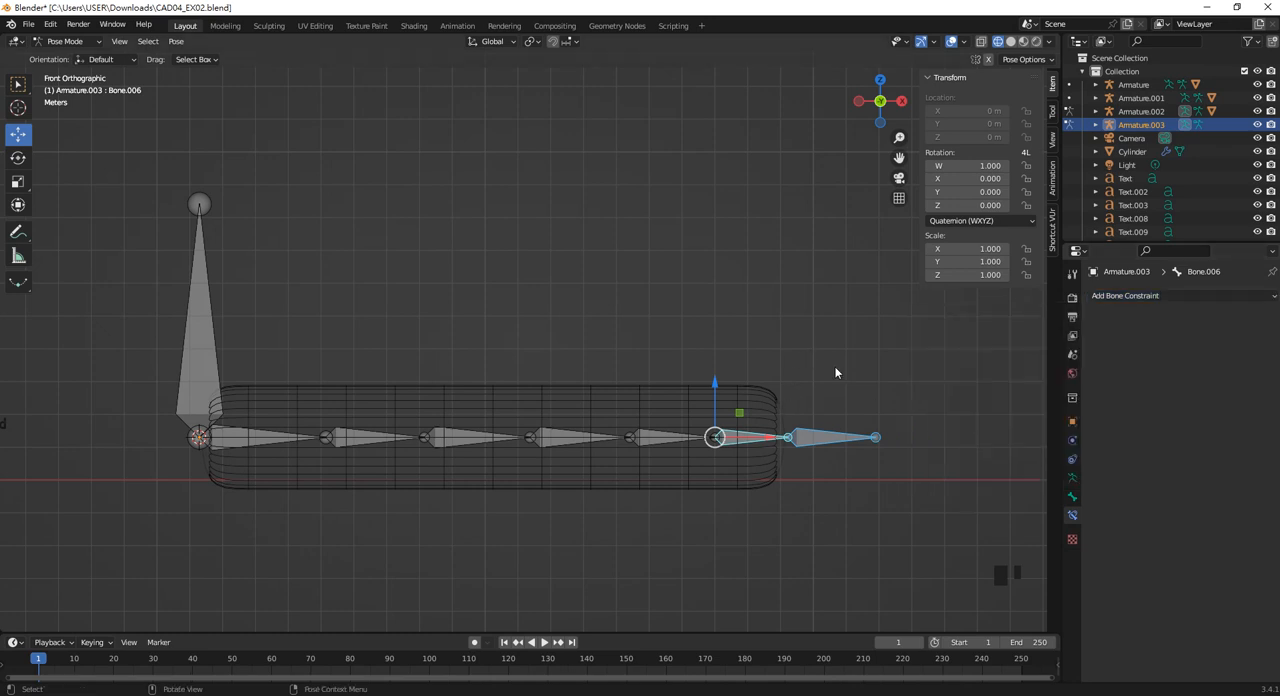
key("shift+a")
key("shift+a")
key("shift+a")
key("shift+a")
key("shift+a")
key("shift+a")
key("shift+a")
key("shift+a")
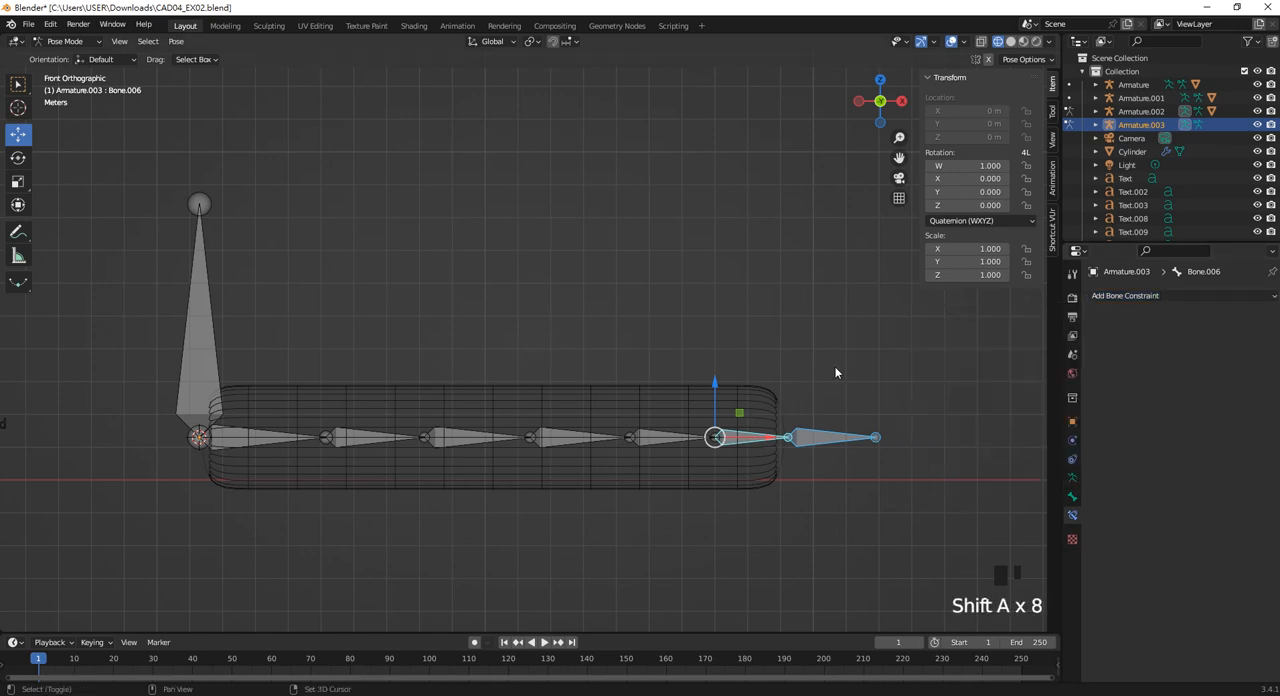
key("shift+c")
scroll(823, 378, "up", 2)
scroll(849, 377, "down", 1)
middle_click_drag(849, 377, 680, 374, "shift")
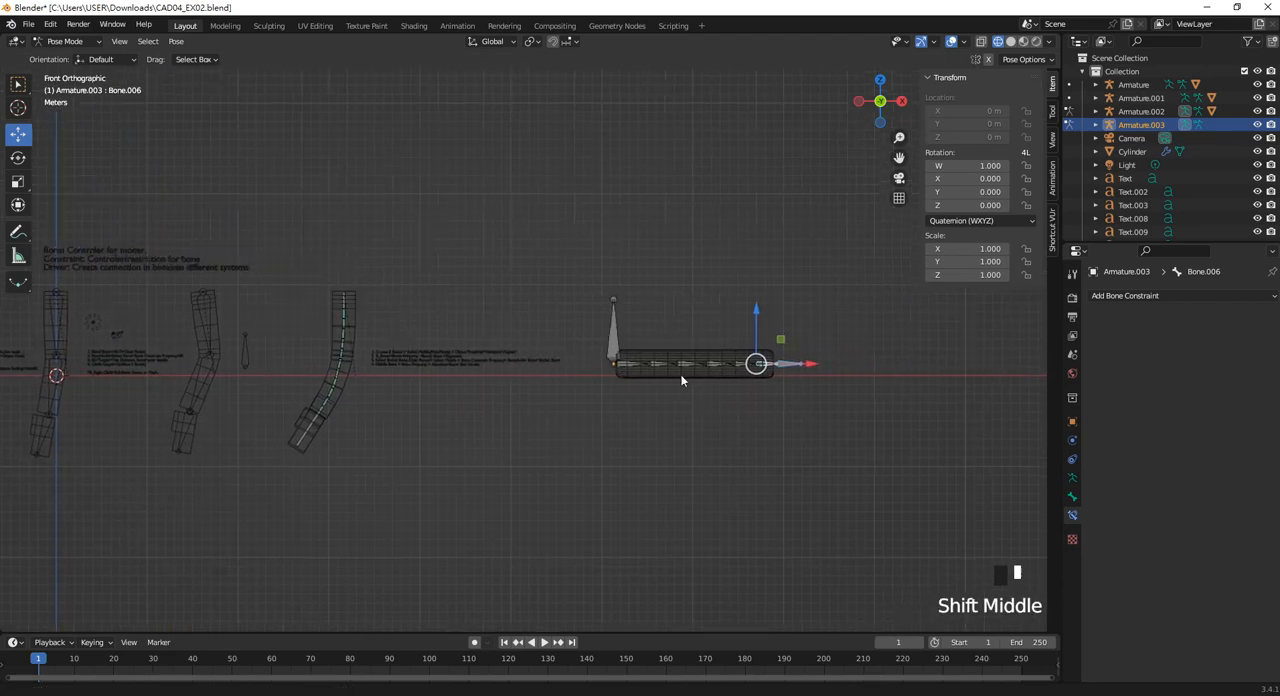
Add a Damped Track constraint to Bone.006 with Armature.003 as its target, and check the available target bones without choosing one.
scroll(735, 436, "up", 4)
middle_click_drag(735, 436, 603, 331, "shift")
scroll(795, 405, "up", 3)
middle_click_drag(797, 408, 745, 320, "shift")
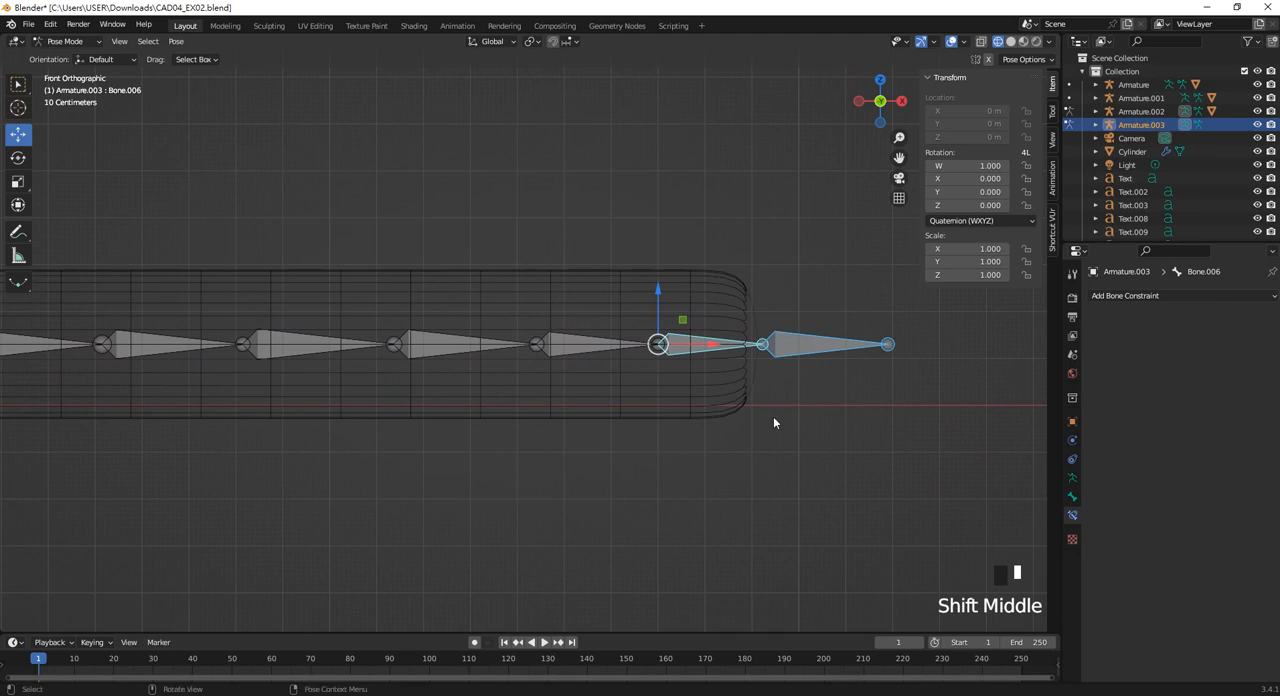
left_click(1073, 517)
left_click(1131, 296)
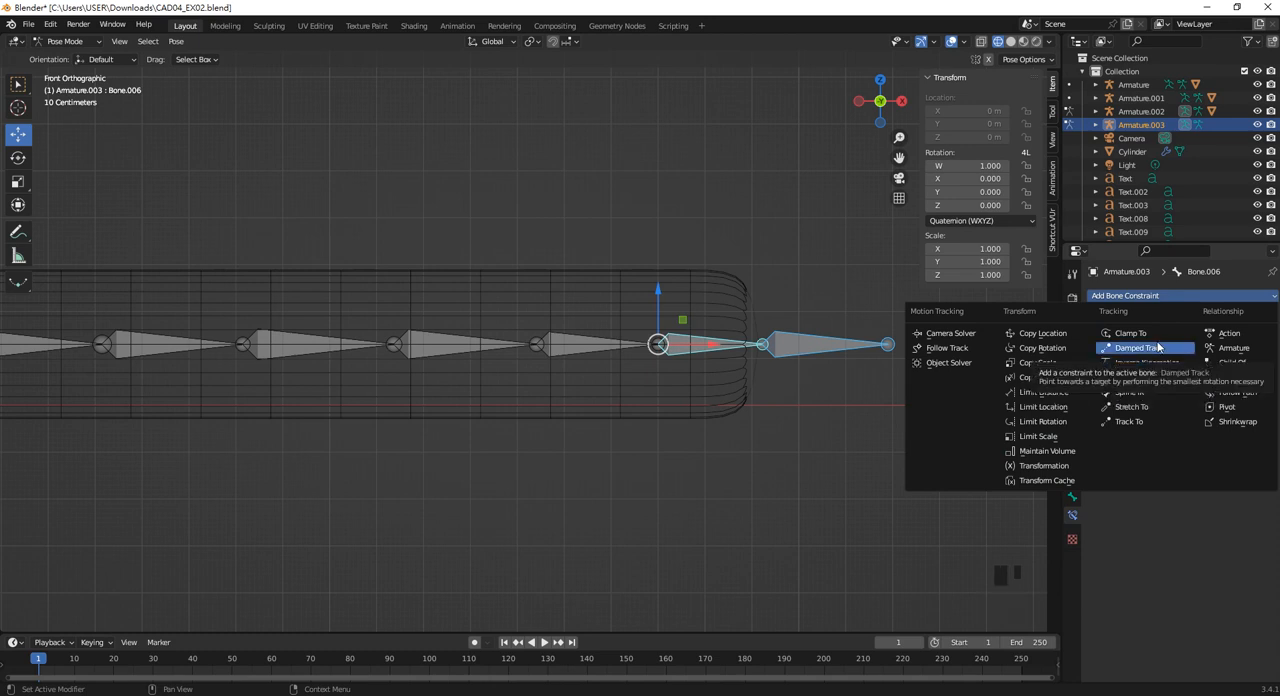
left_click(1153, 347)
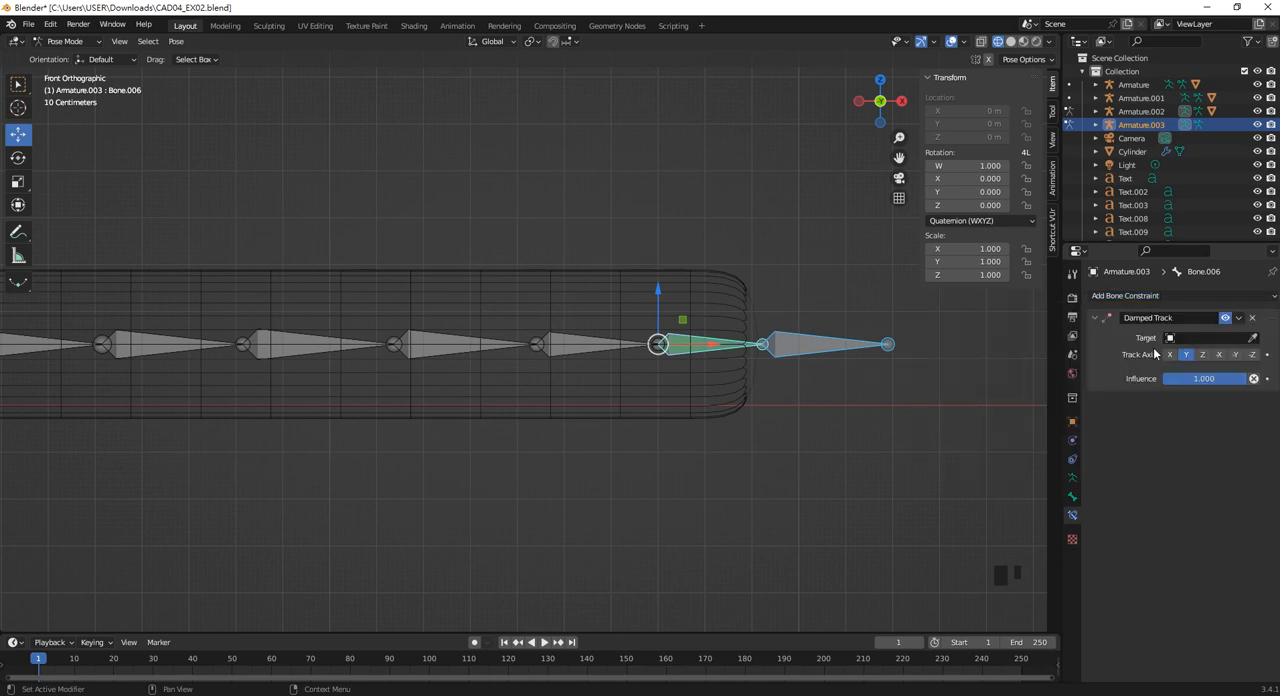
left_click(1255, 337)
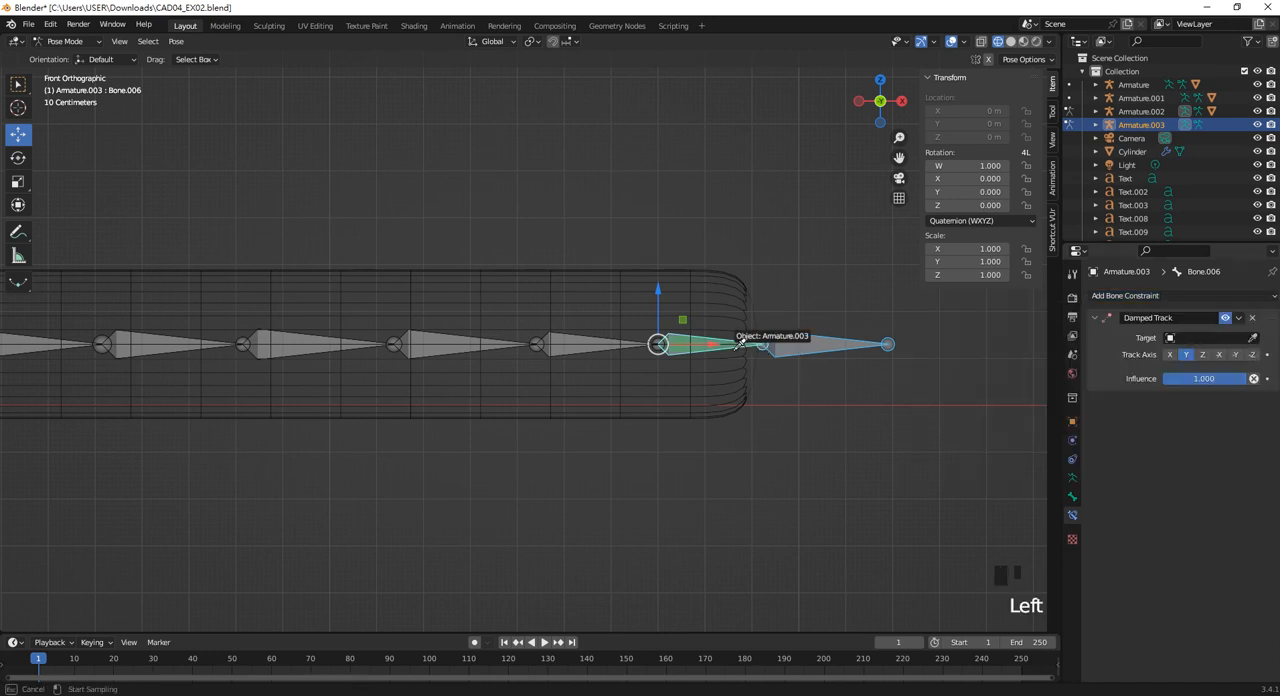
left_click(737, 347)
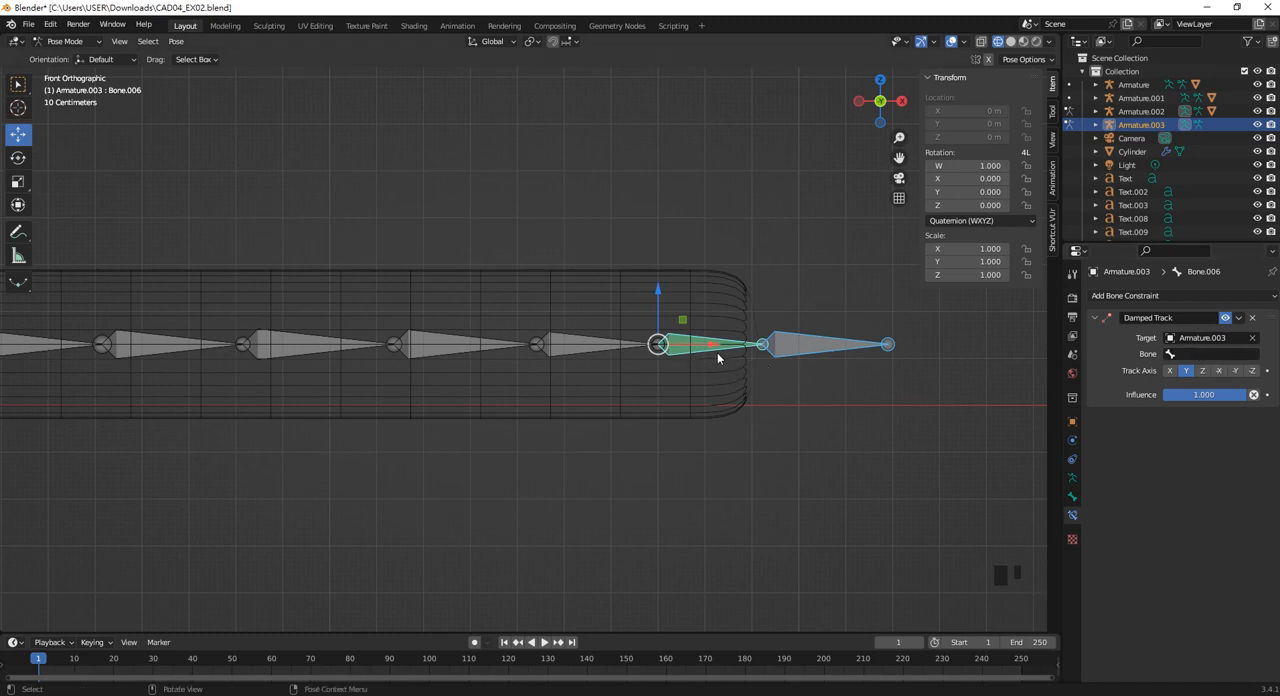
left_click(716, 352)
left_click(1214, 356)
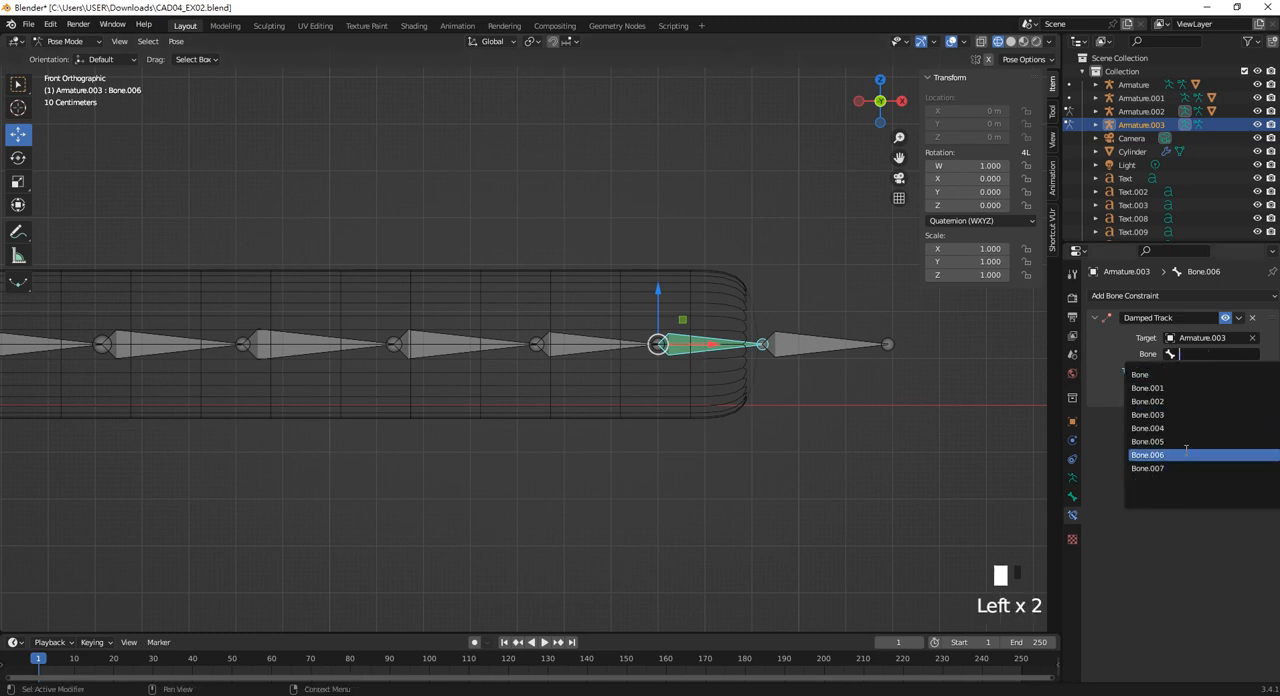
left_click(714, 350)
left_click(712, 350)
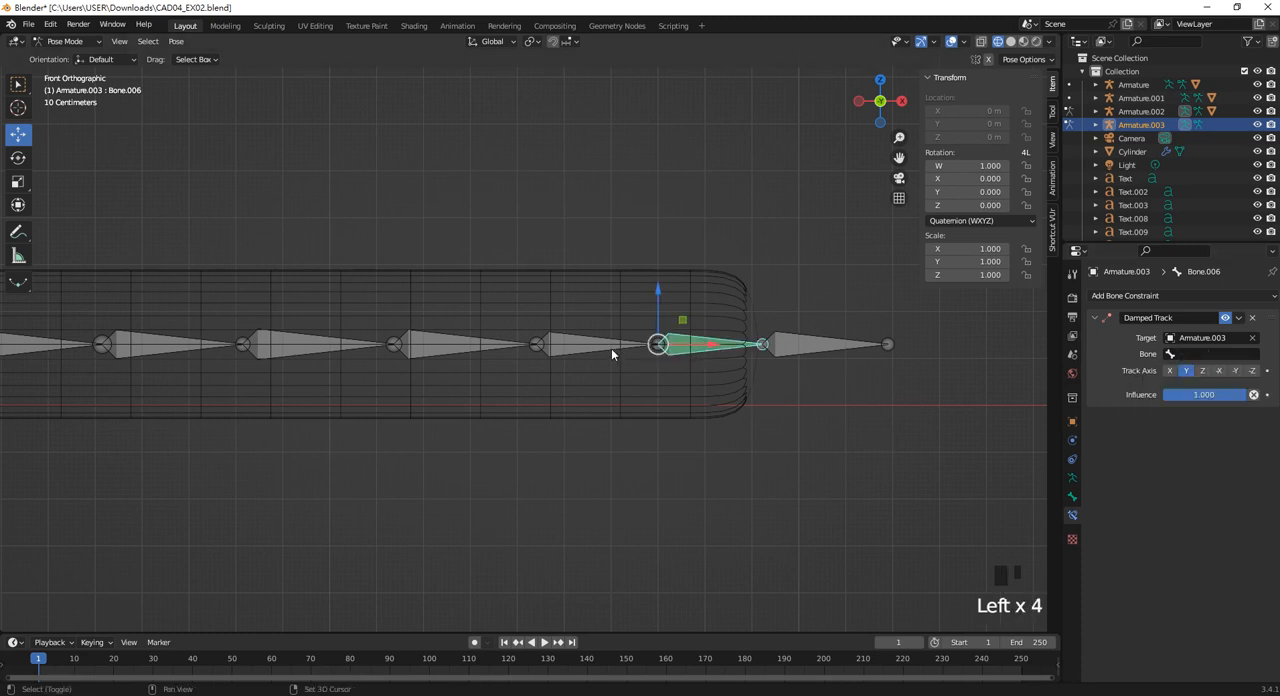
Remove the Damped Track constraint from Bone.006.
left_click(1124, 297)
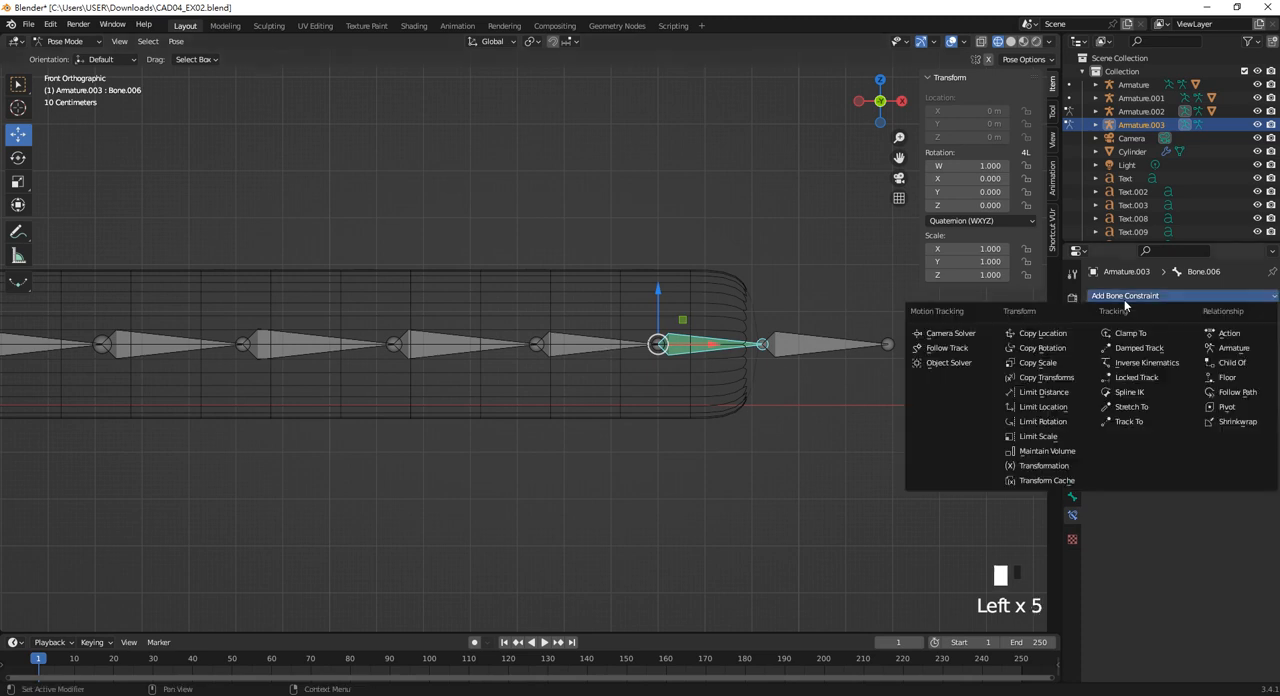
left_click(831, 348)
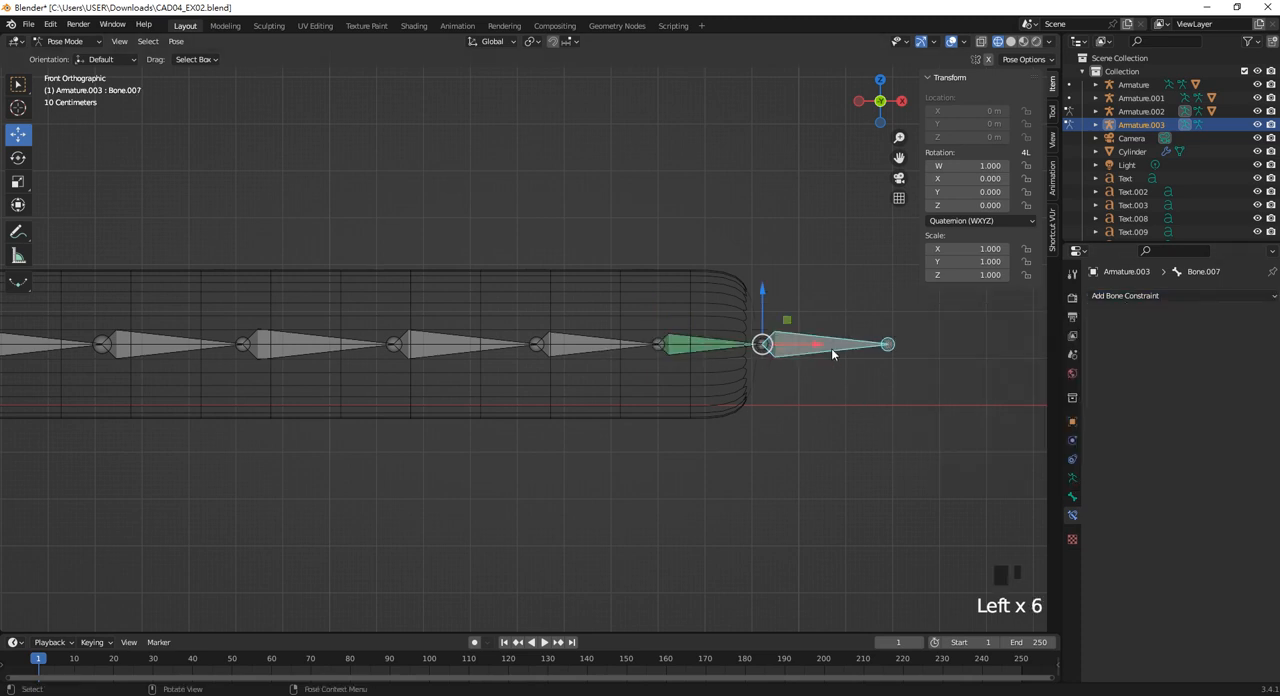
middle_click_drag(751, 353, 778, 361, "shift")
left_click(712, 358)
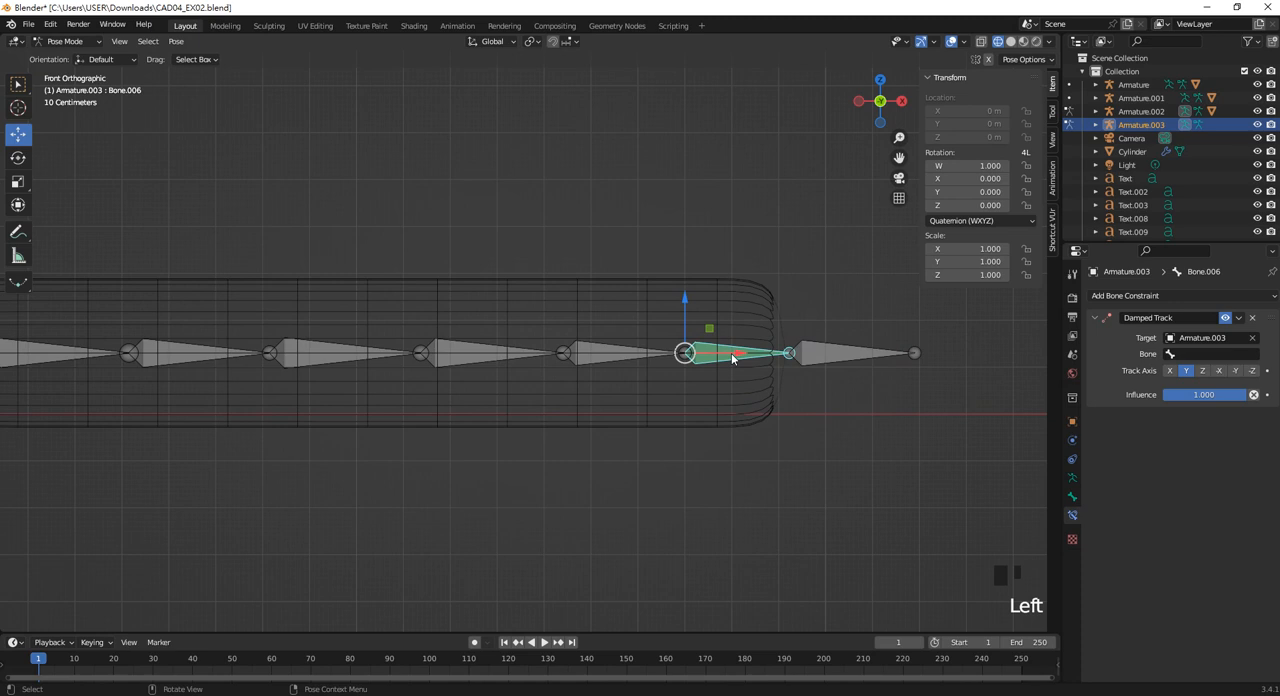
left_click(1250, 320)
Add a Damped Track constraint to the outermost bone, Bone.007, targeting Bone.006 of Armature.003, and clear the selection.
left_click(834, 352)
left_click(1145, 296)
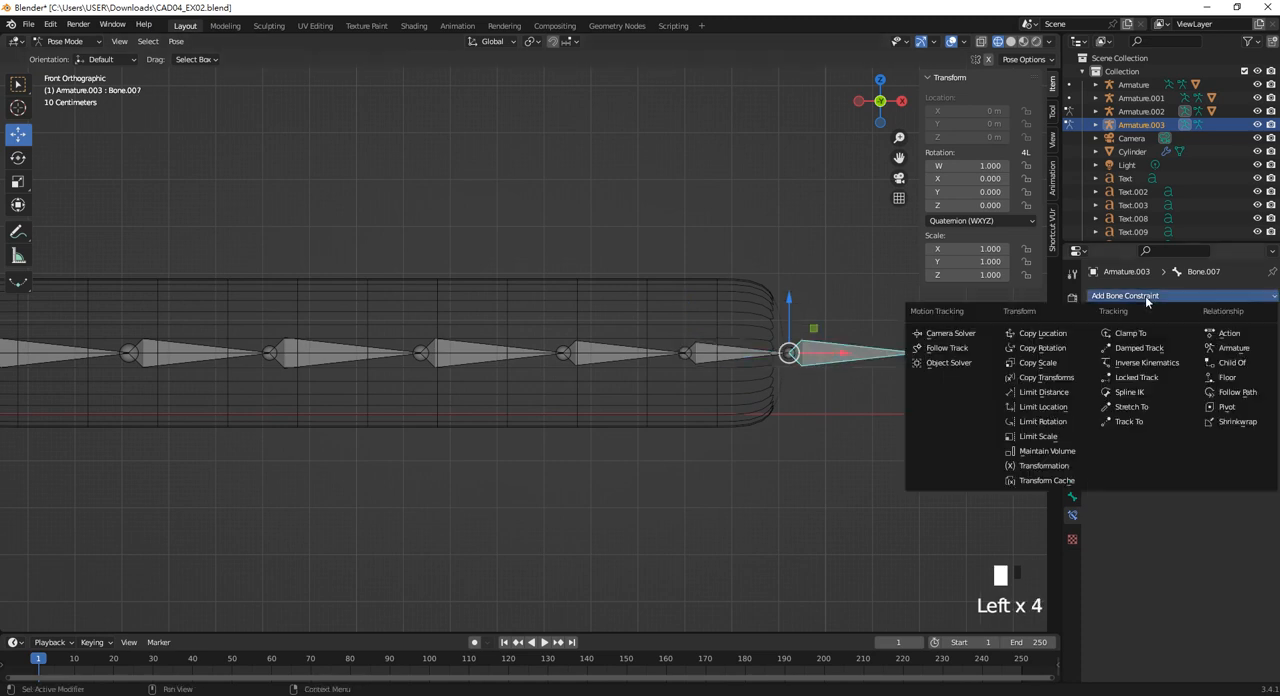
left_click(1140, 348)
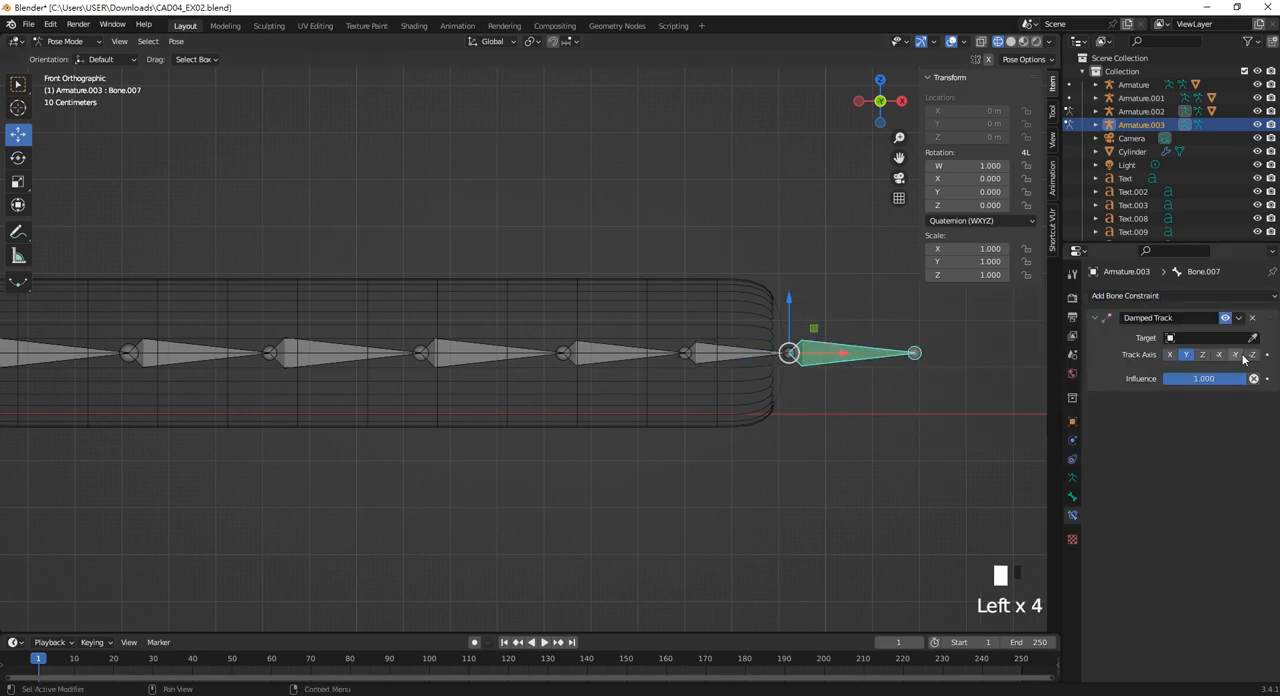
left_click(1252, 341)
left_click(738, 355)
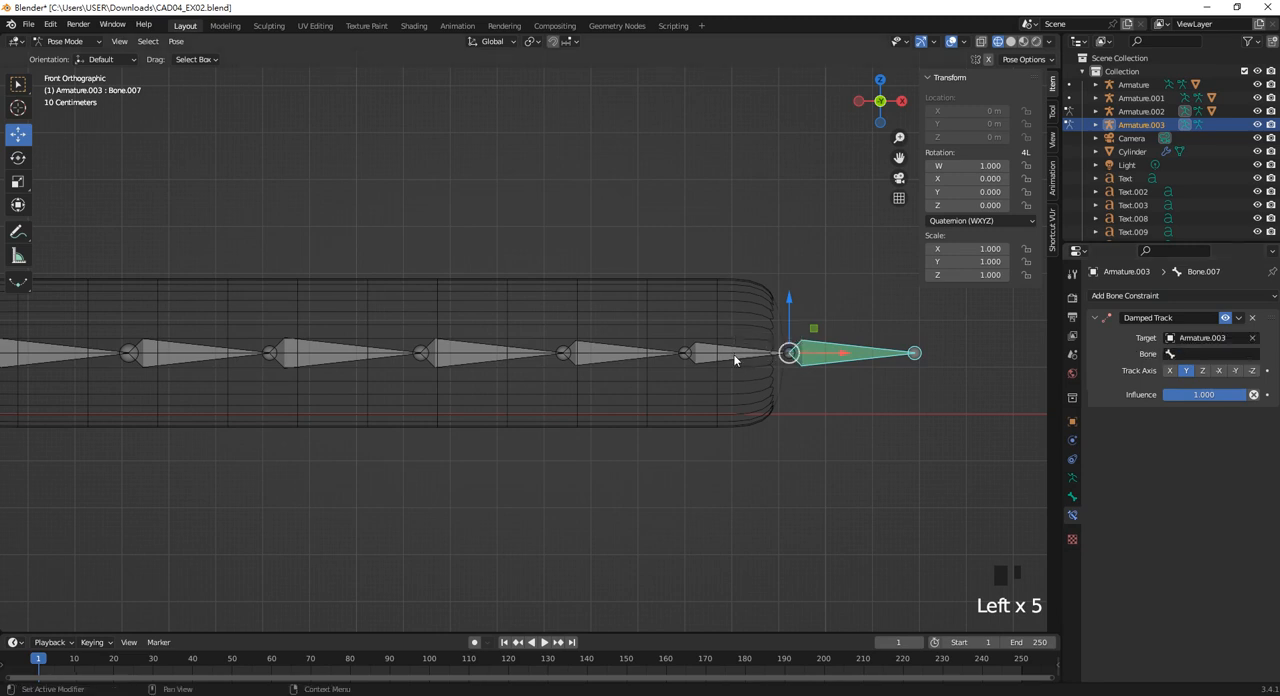
left_click(1188, 358)
left_click(1175, 455)
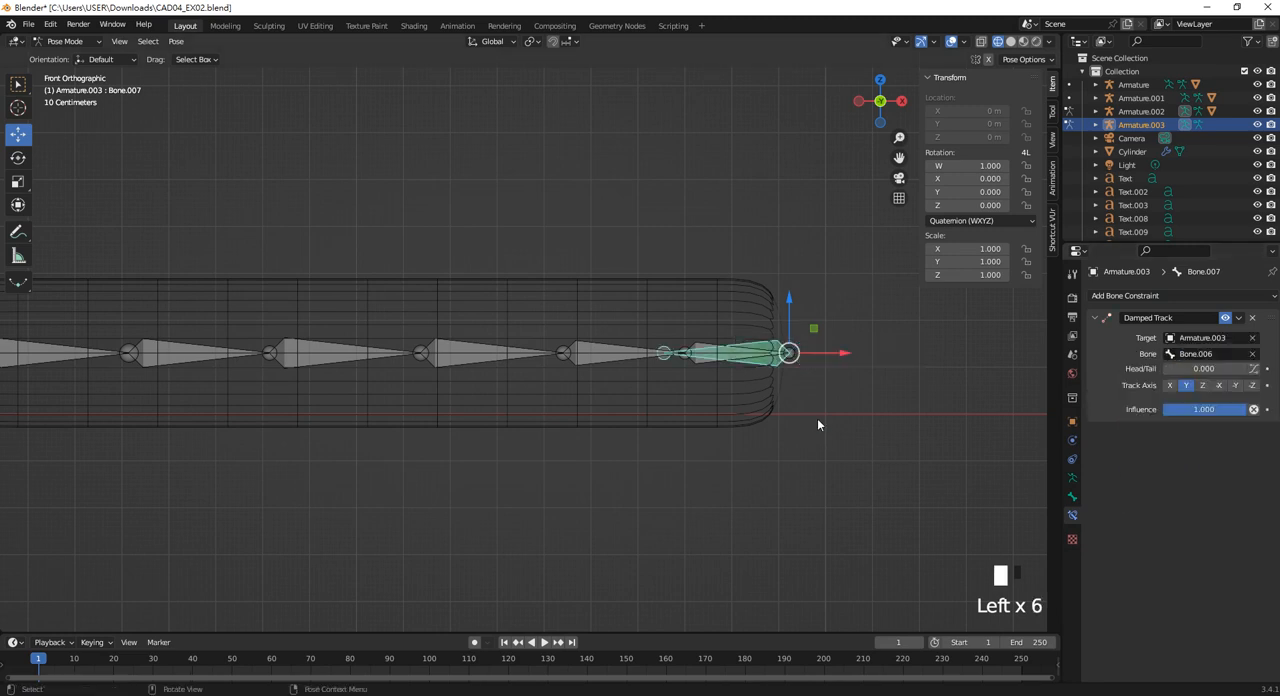
left_click(829, 396)
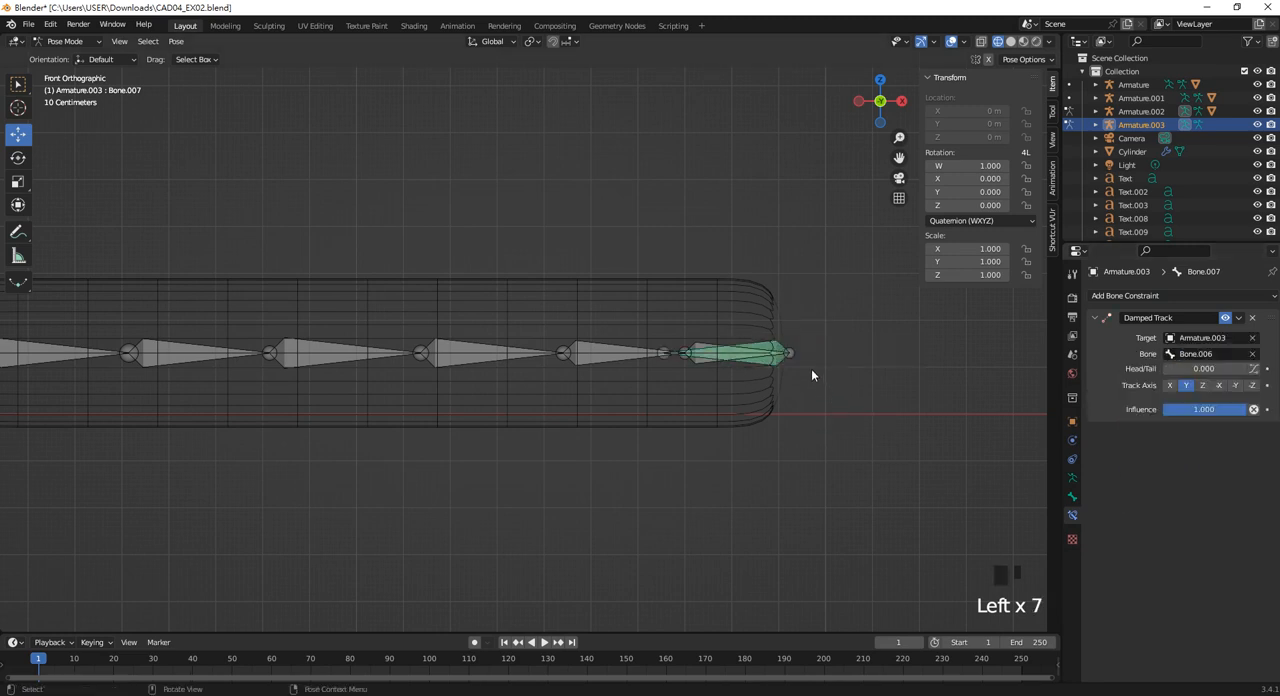
left_click(698, 363)
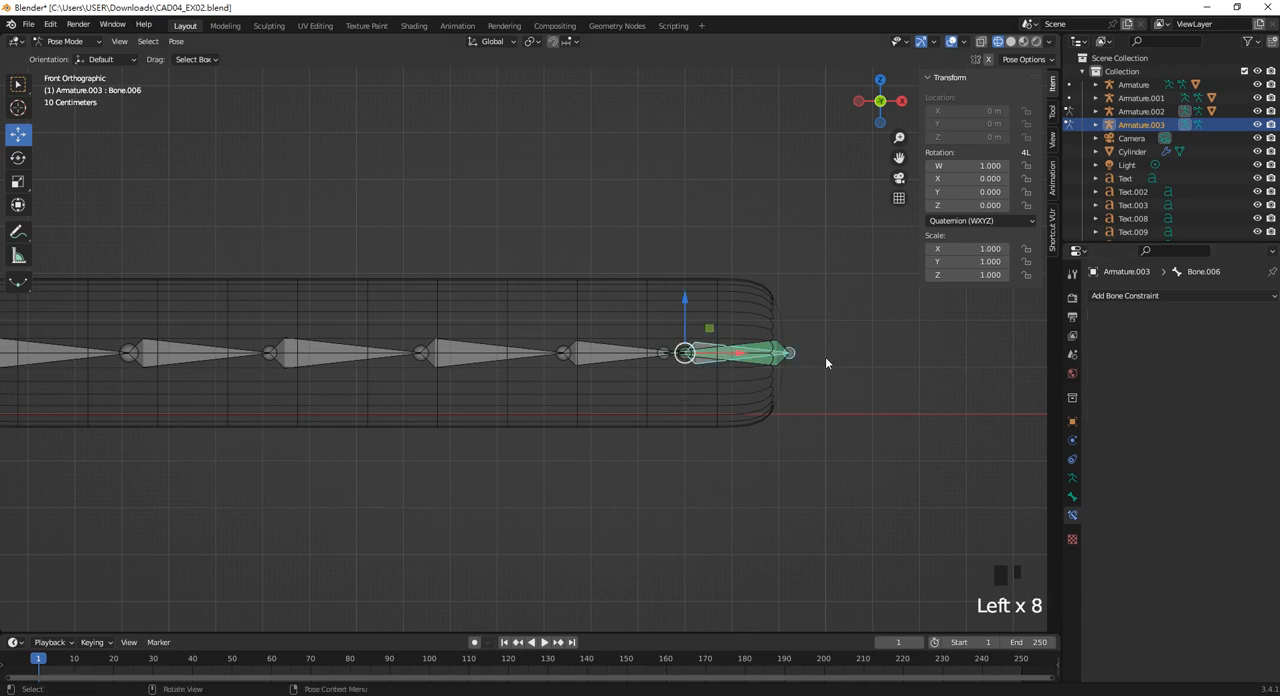
scroll(825, 363, "up", 2)
scroll(801, 380, "down", 3)
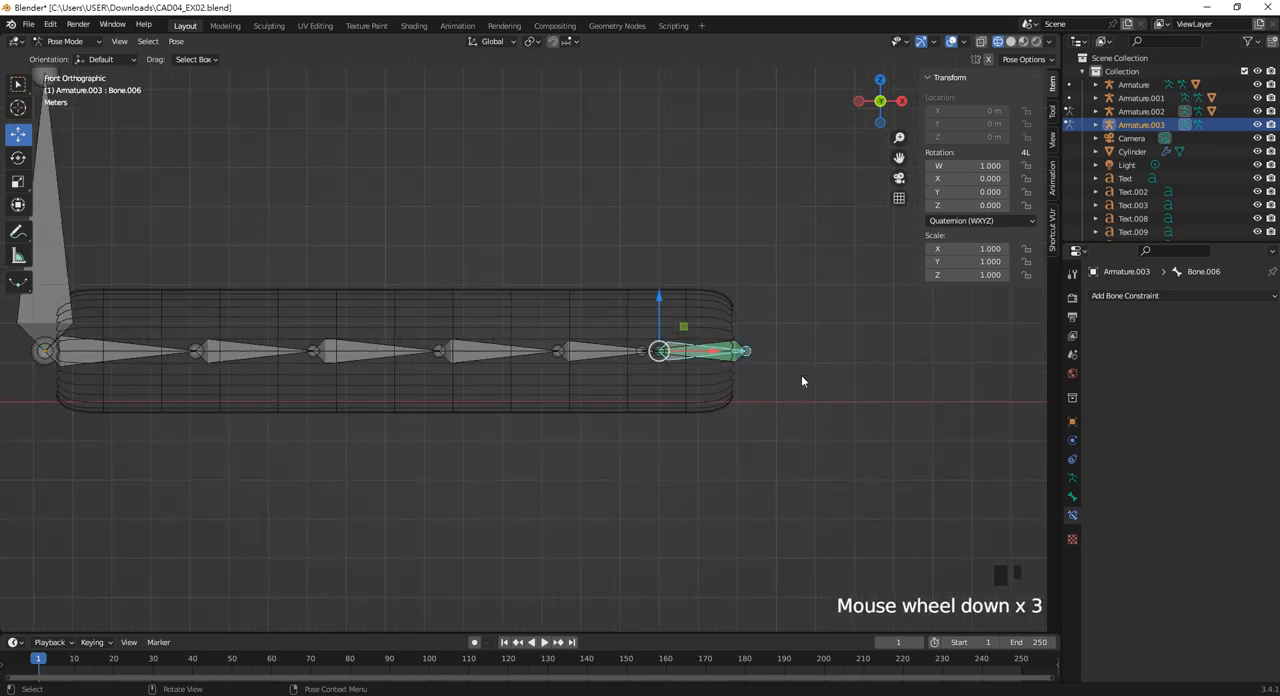
middle_click_drag(801, 378, 797, 491, "shift")
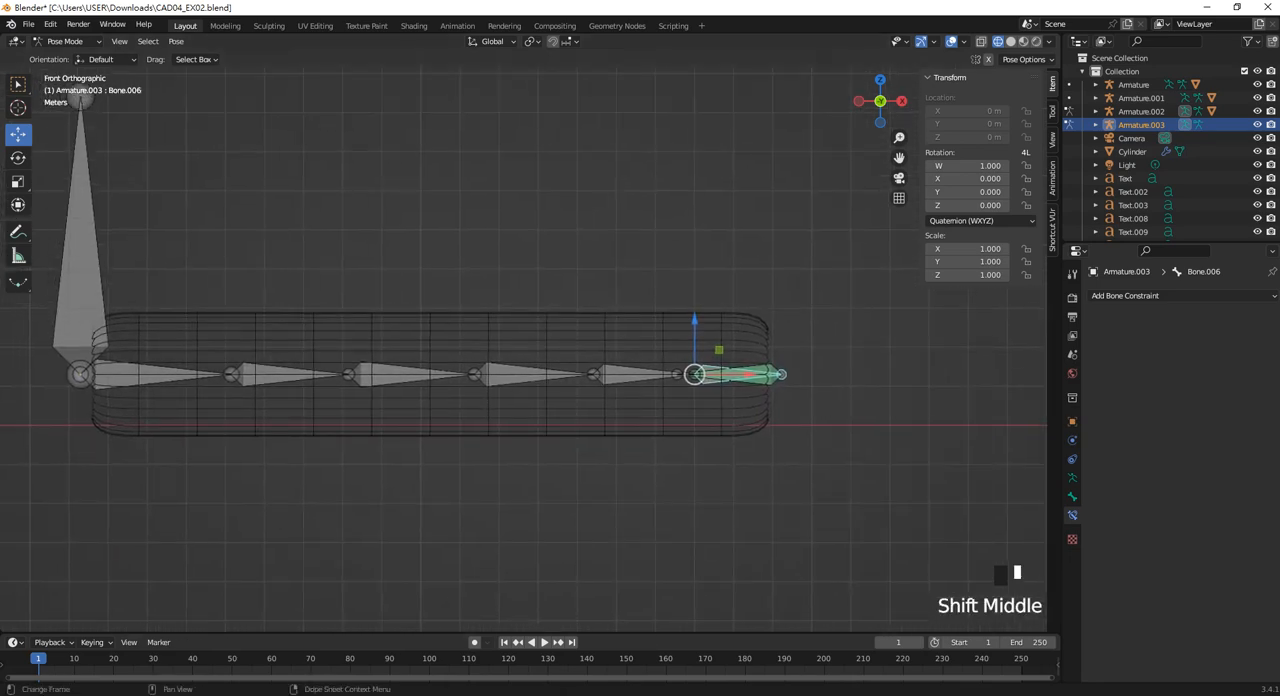
left_click(449, 449)
middle_click_drag(449, 449, 516, 495, "shift")
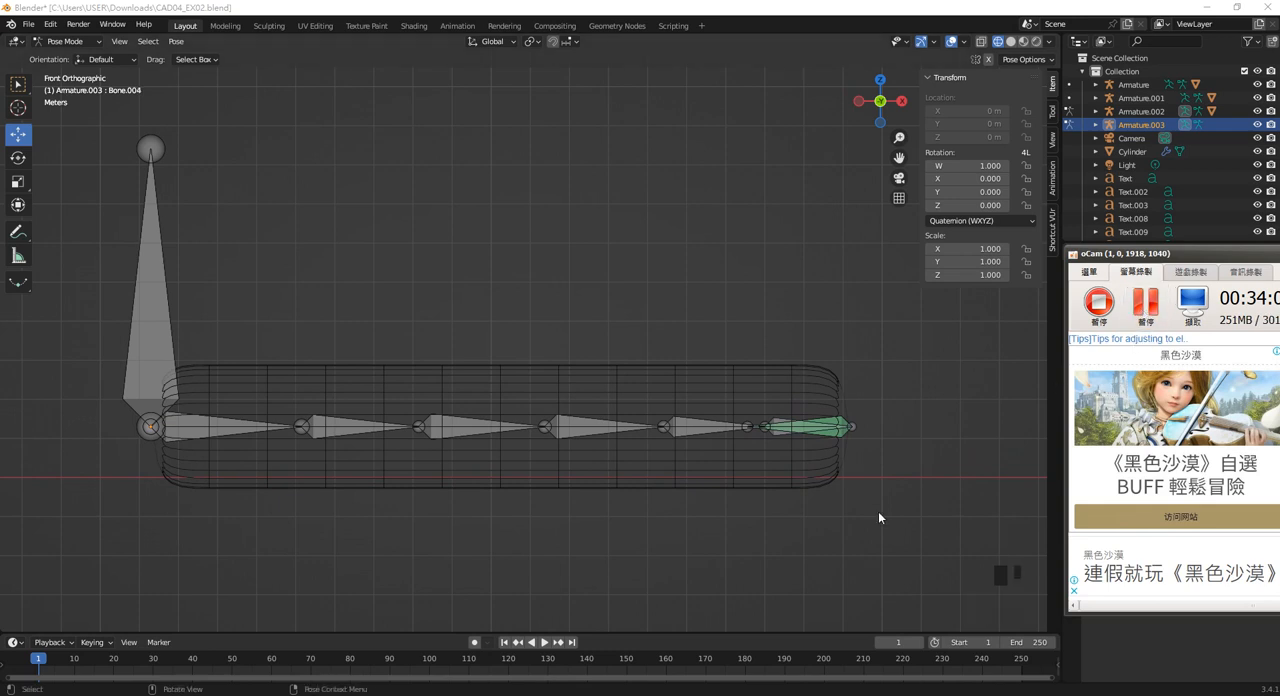
Select the outermost bone, Bone.007, and remove its Damped Track constraint.
left_click(876, 509)
scroll(911, 440, "up", 1)
left_click(912, 441)
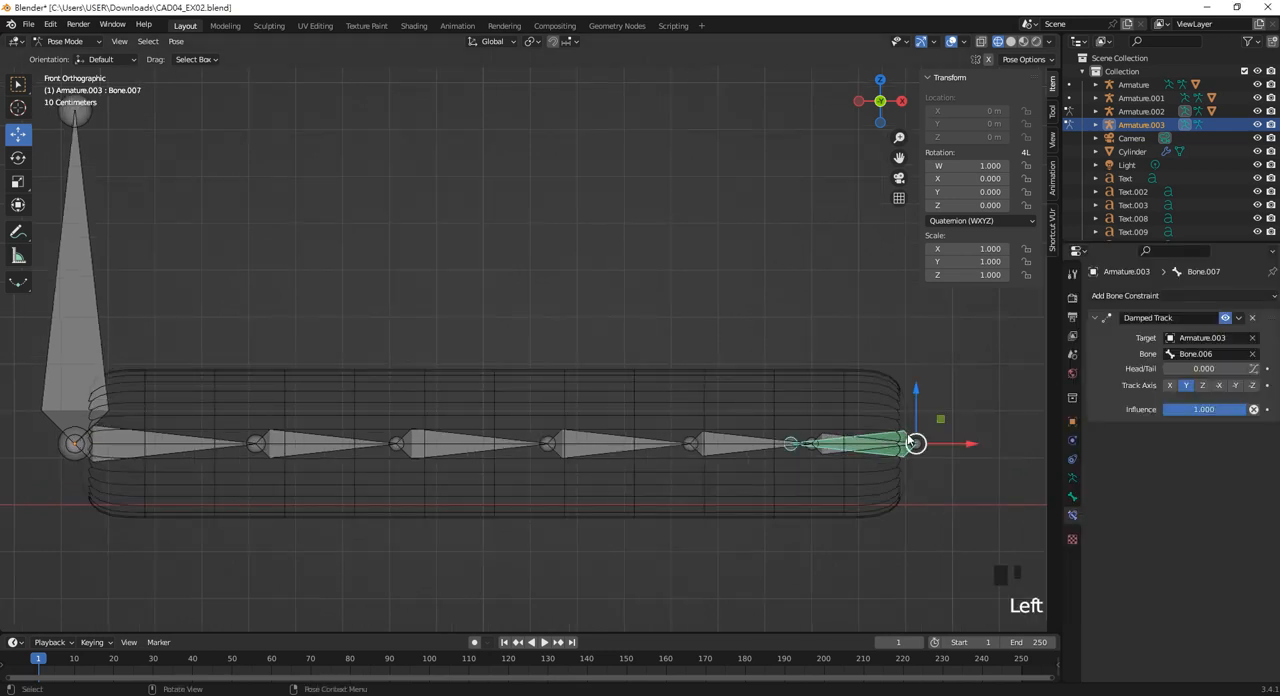
left_click(1252, 317)
Add a Damped Track constraint to Bone.006 with Armature.003 as the target and Bone.007 as the target bone.
middle_click_drag(856, 389, 690, 354, "shift")
left_click(798, 428)
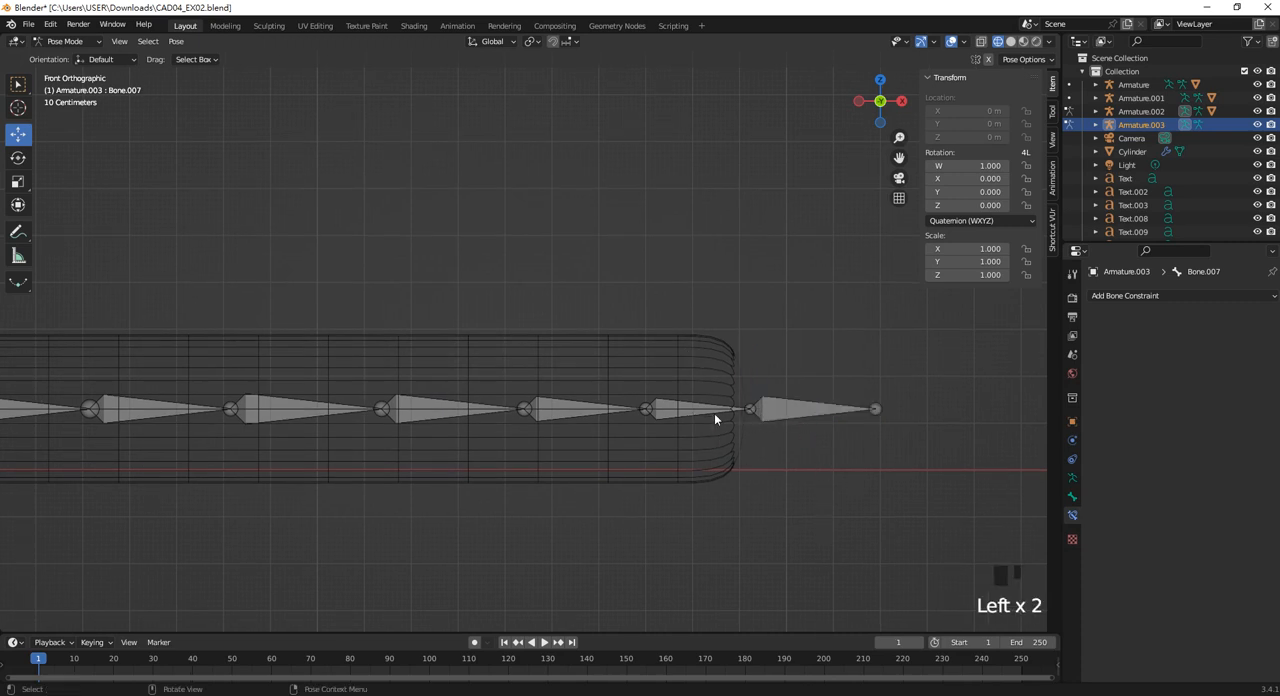
left_click(804, 408)
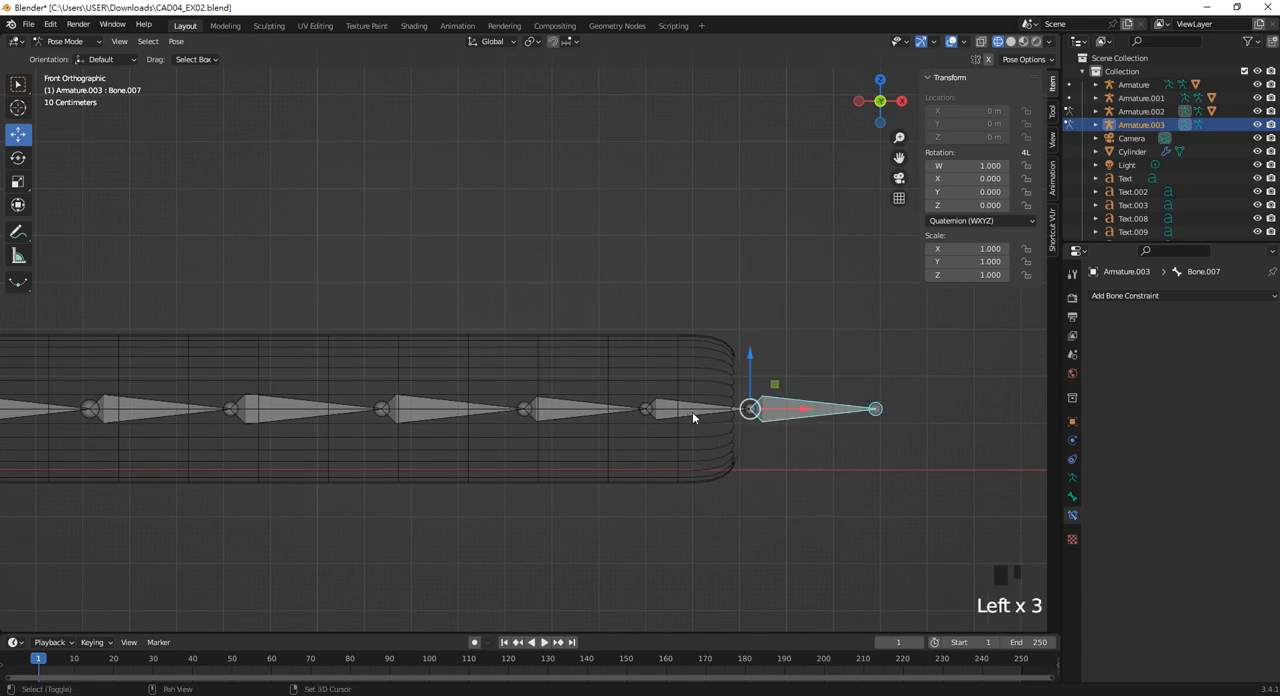
left_click(692, 411, "shift")
left_click(777, 437)
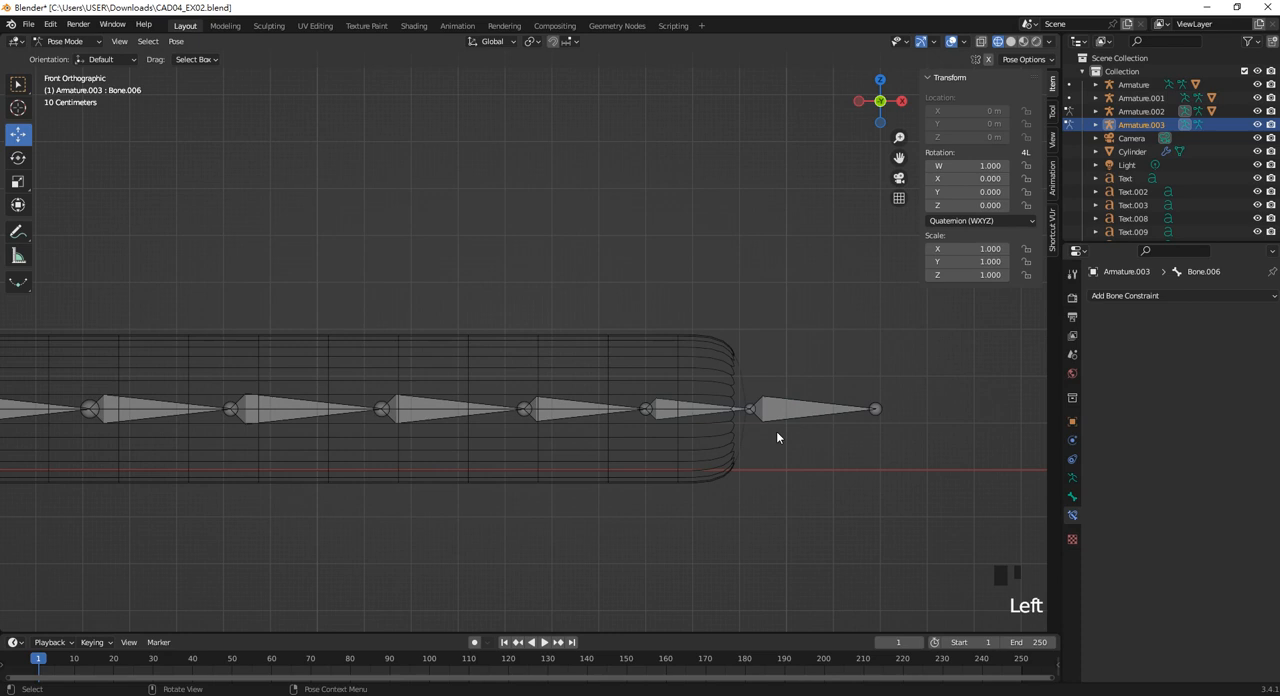
left_click(699, 416)
left_click(1153, 296)
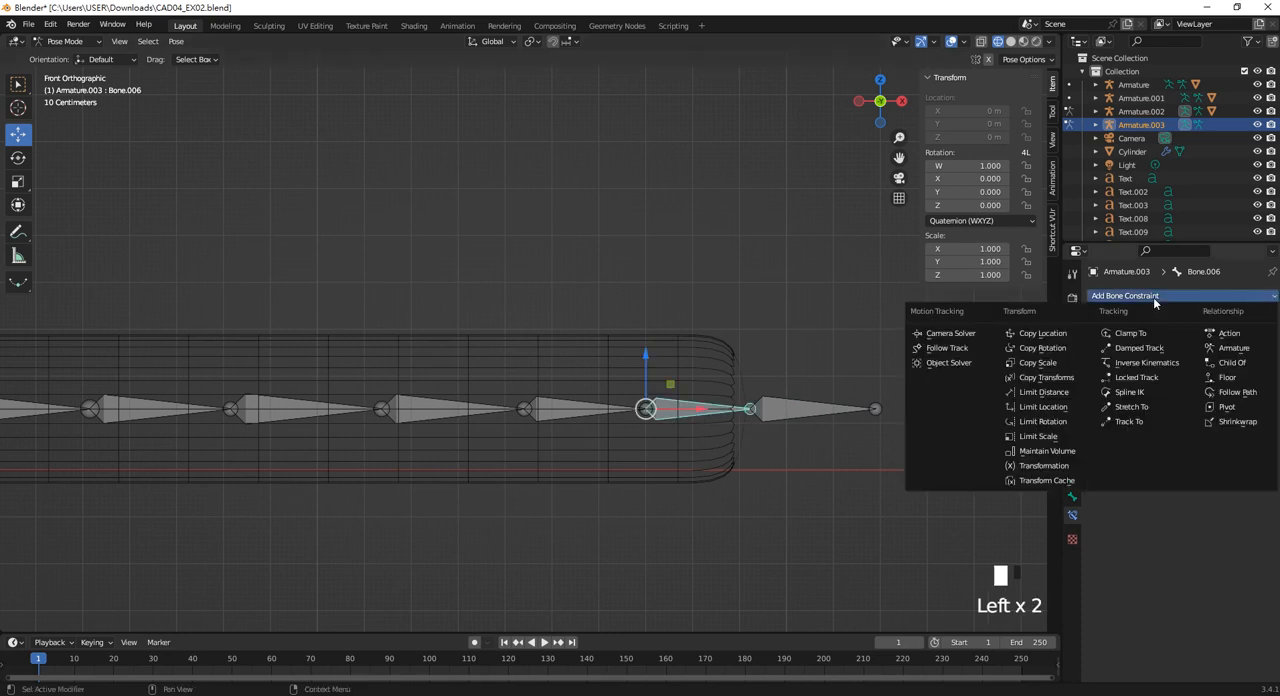
left_click(1140, 348)
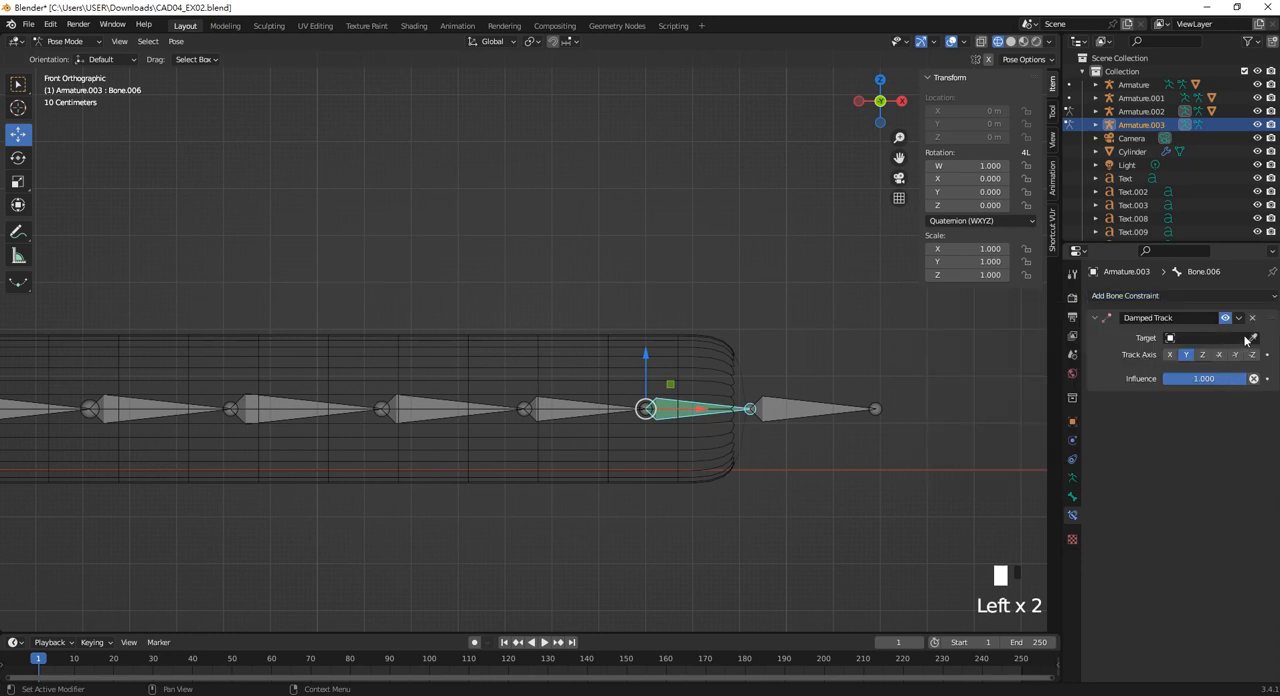
left_click_drag(1252, 338, 797, 414)
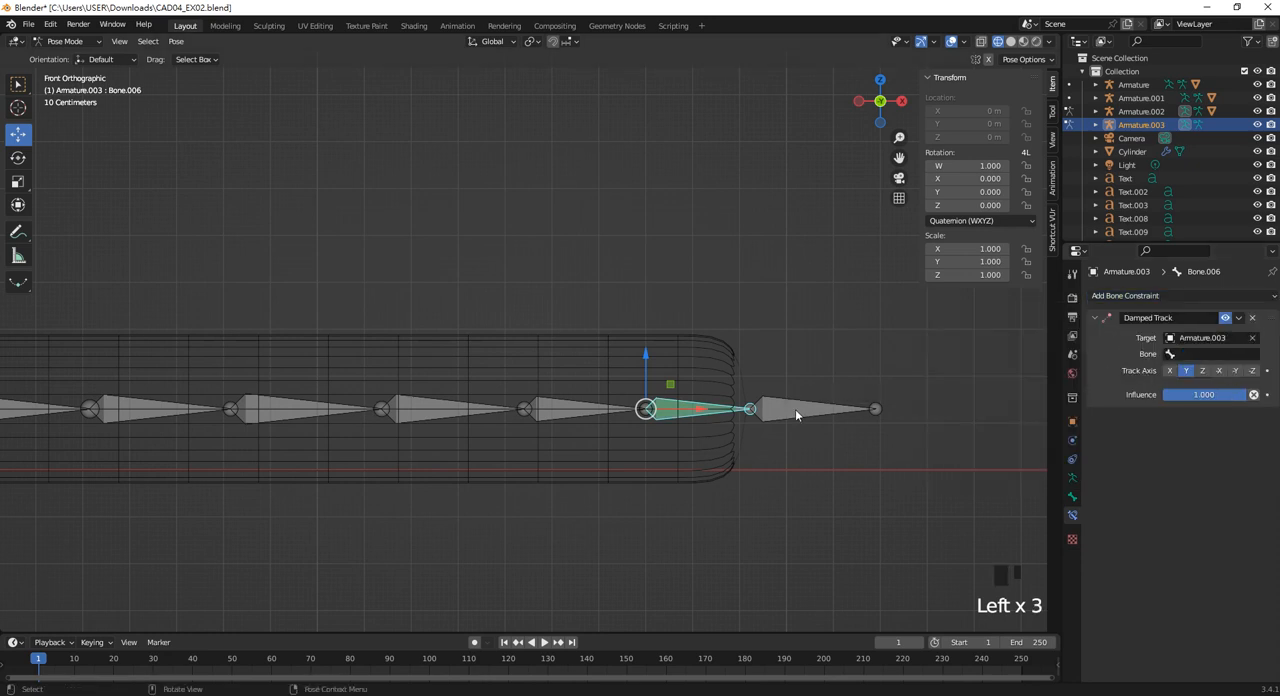
left_click(1210, 354)
left_click(1177, 468)
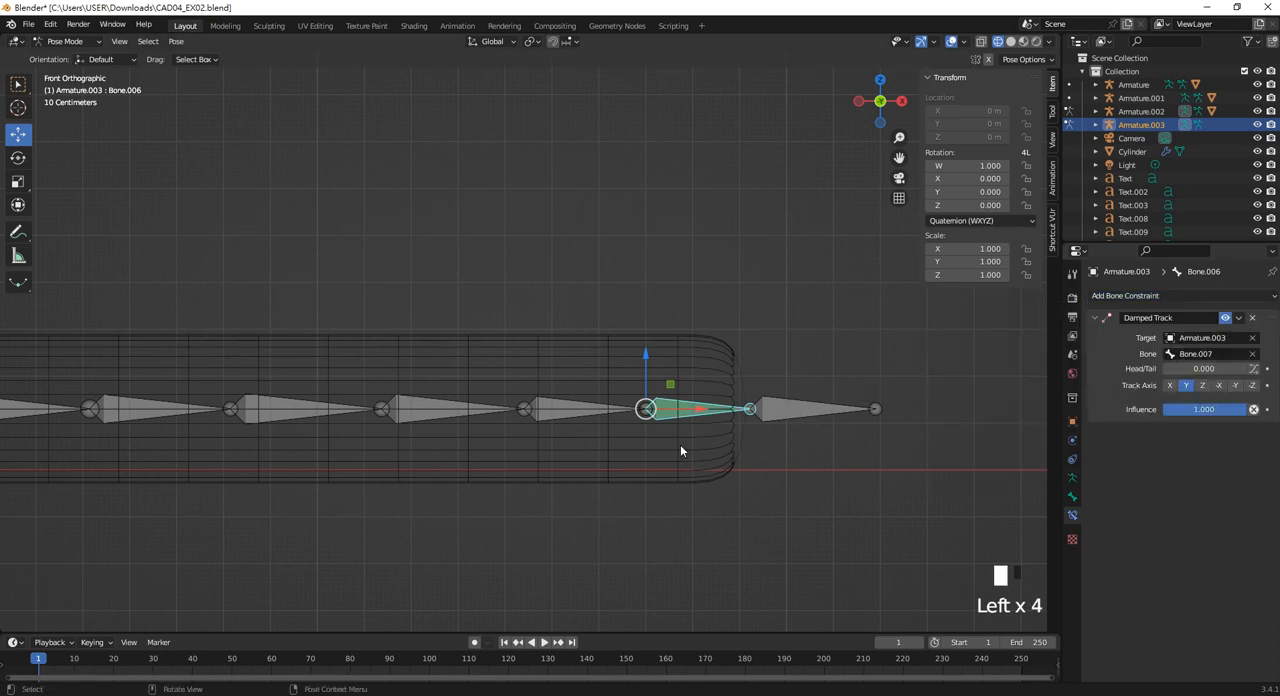
Add a Damped Track constraint to Bone.005 with Armature.003 as the target and Bone.006 as the target bone.
left_click(578, 414)
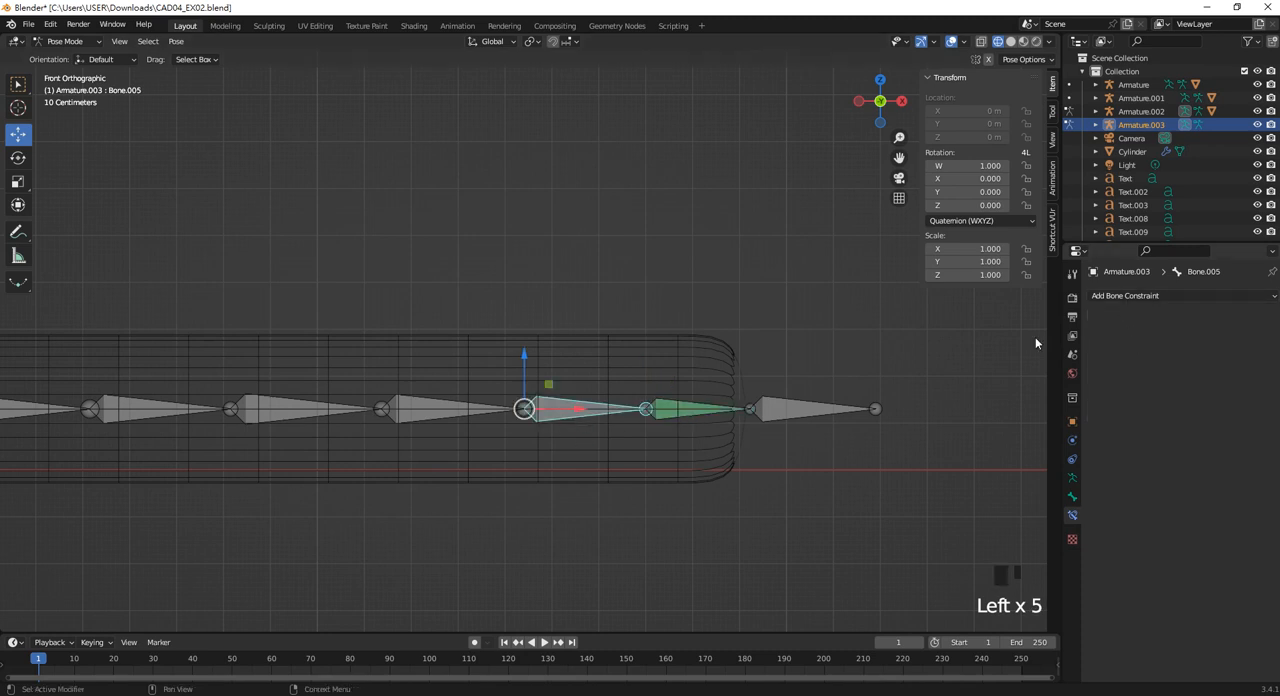
left_click(1142, 296)
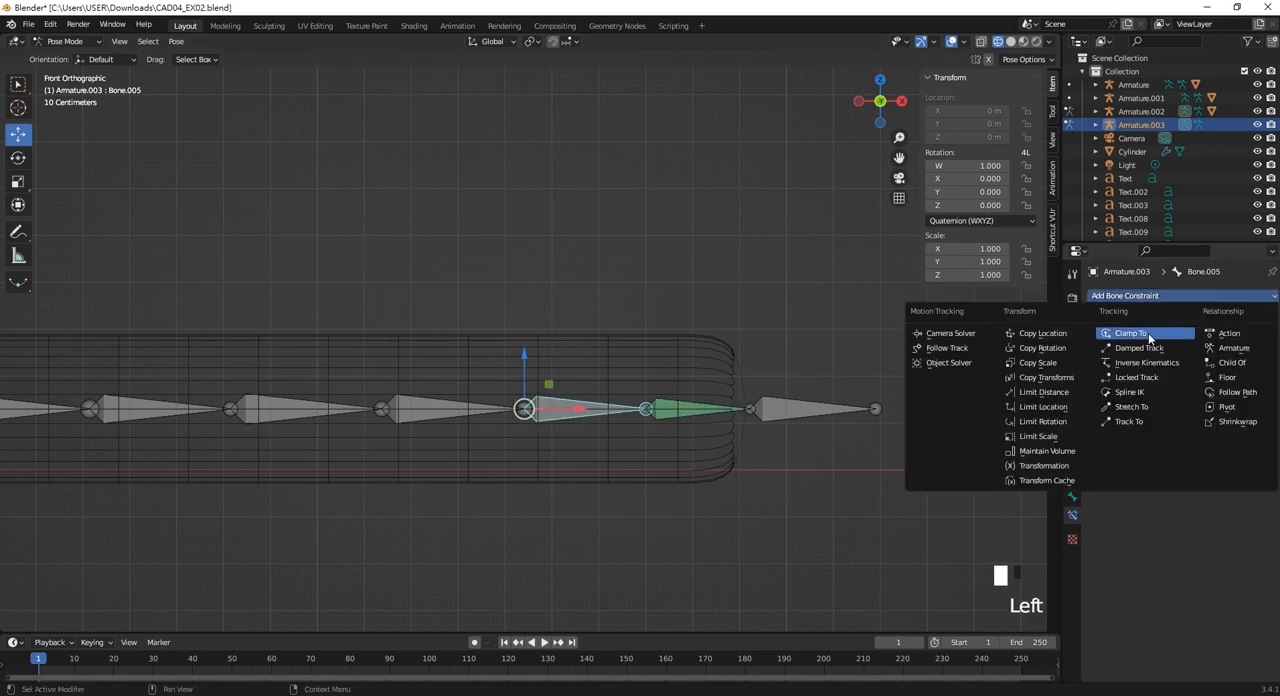
left_click(1139, 348)
left_click(1253, 337)
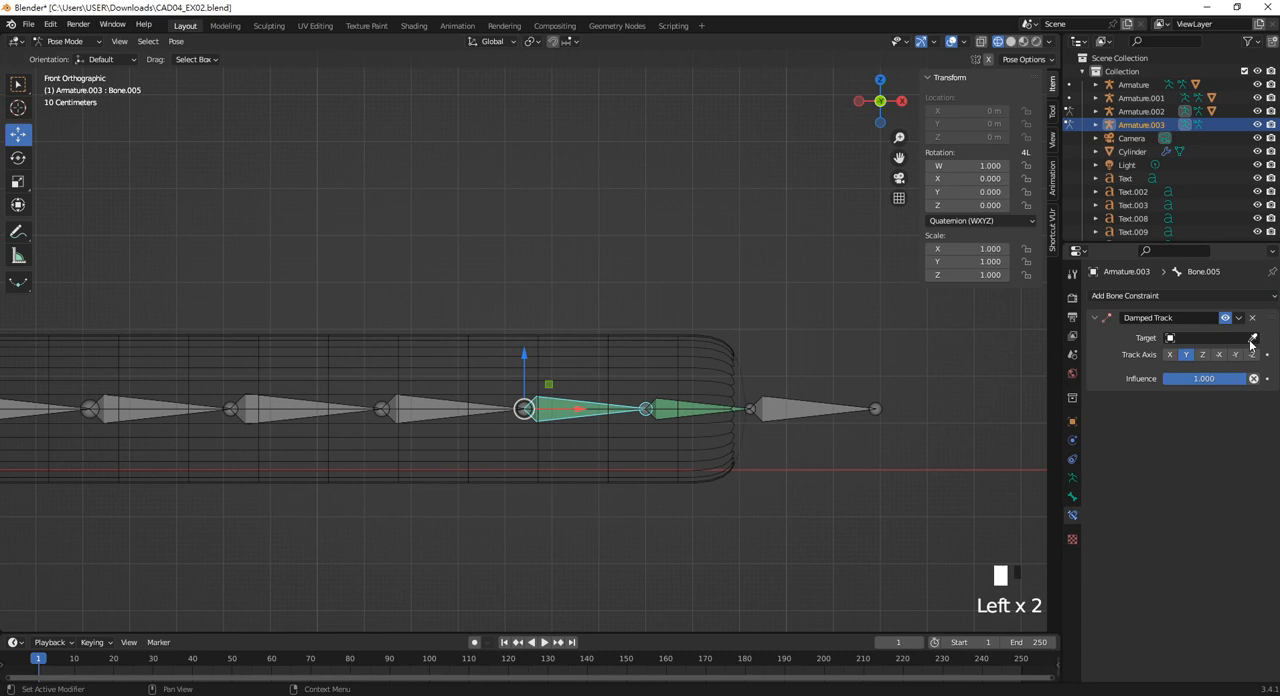
left_click(681, 410)
left_click(1200, 355)
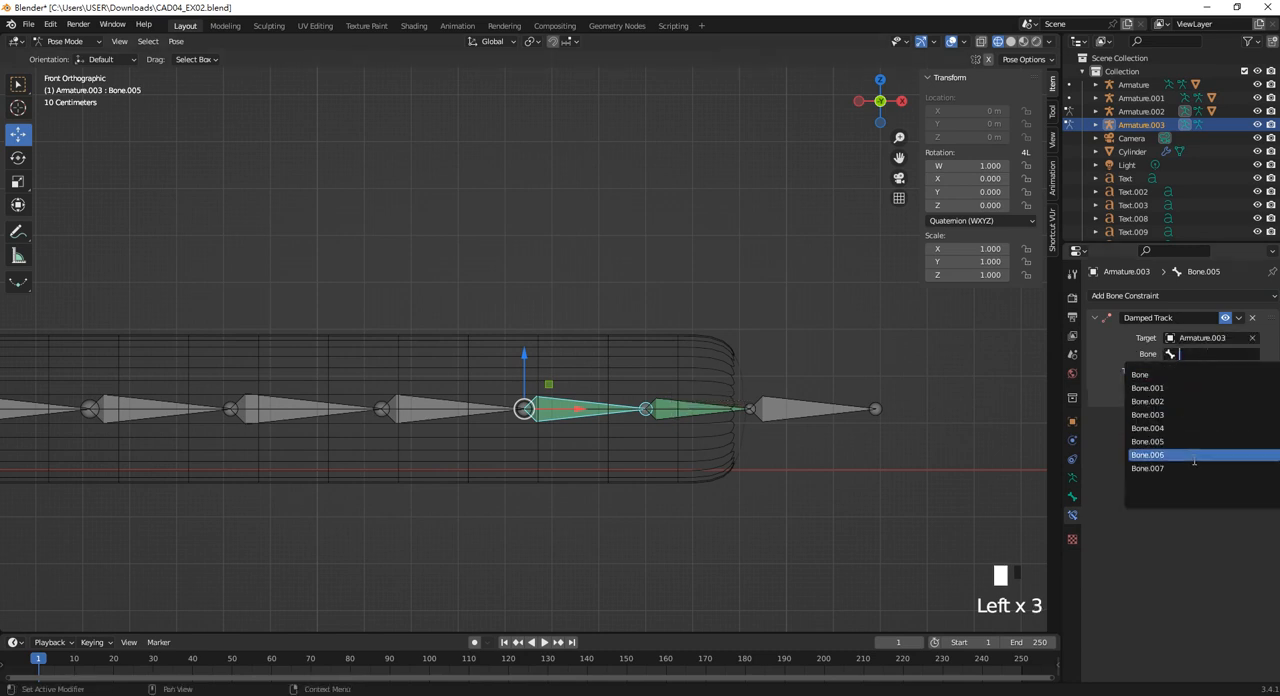
left_click(1150, 455)
Add a Damped Track constraint to Bone.004 with Bone.005 of Armature.003 as its target.
middle_click_drag(589, 423, 674, 437, "shift")
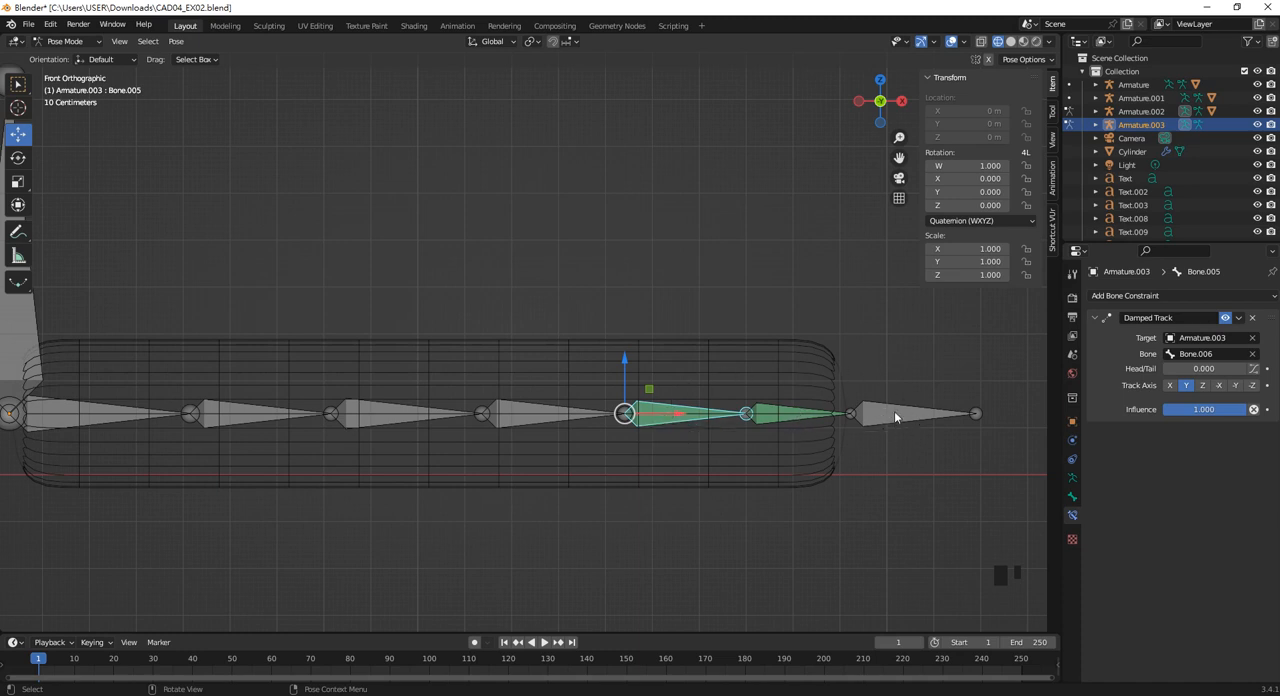
left_click(570, 550)
left_click(680, 414)
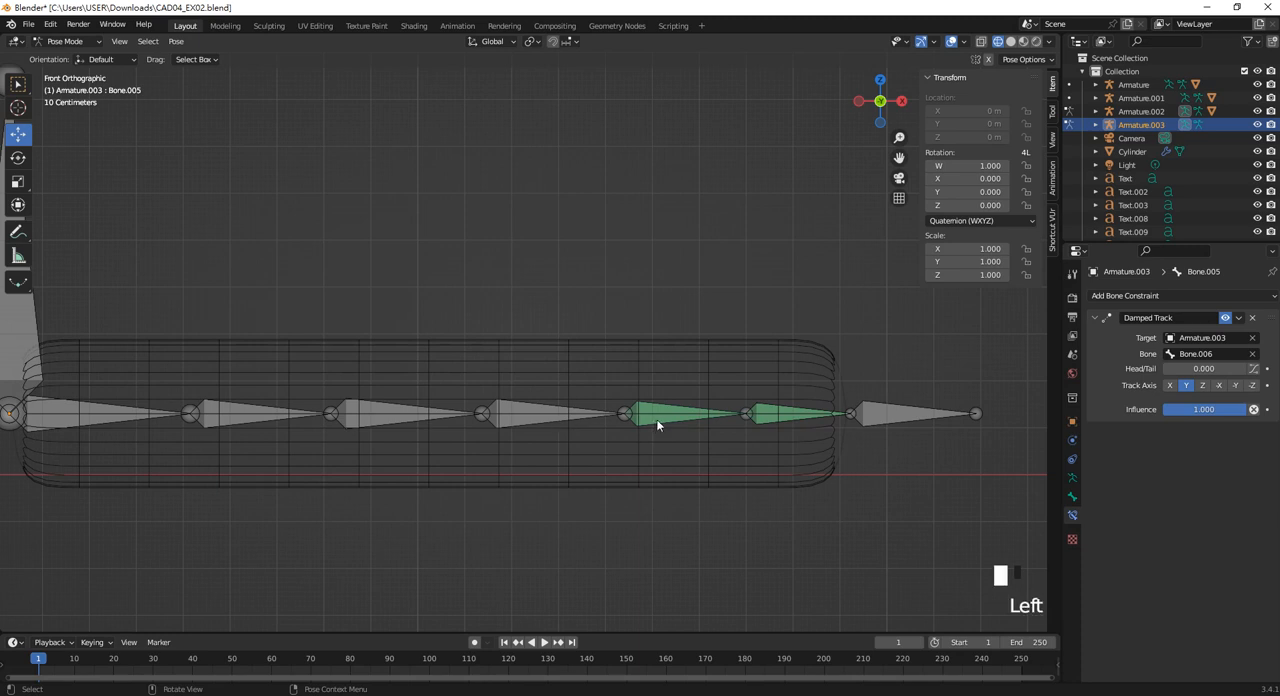
left_click(552, 419, "shift")
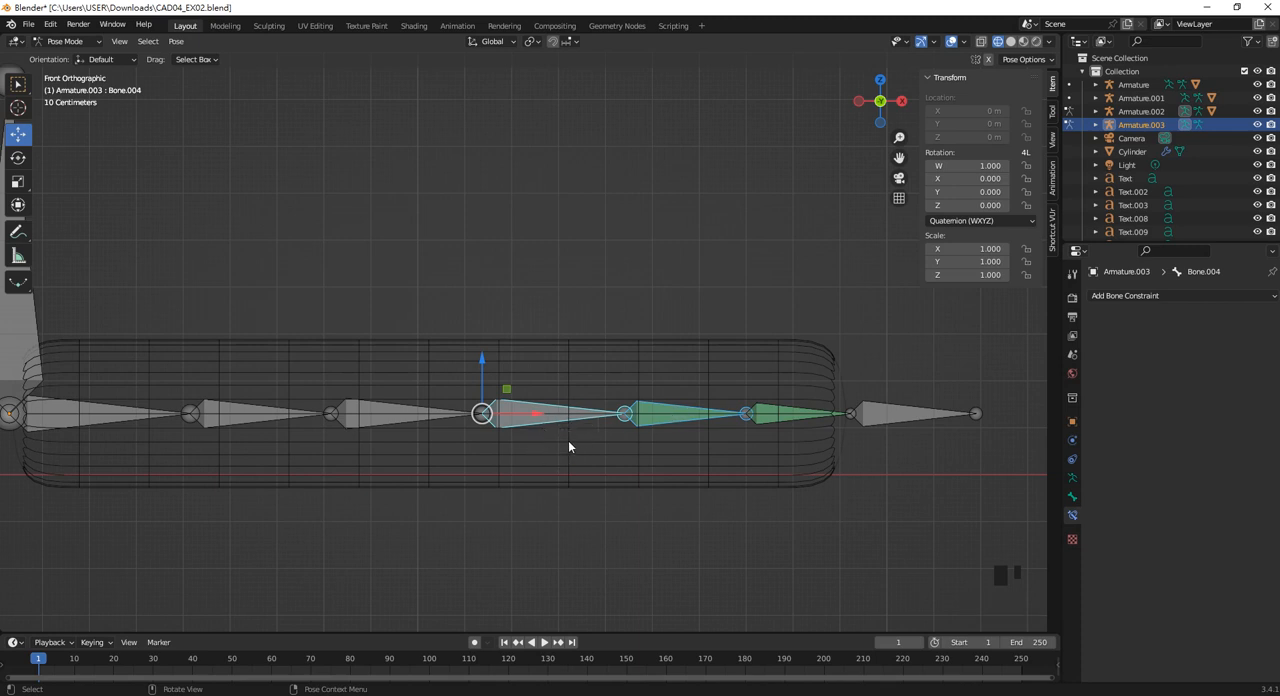
key("ctrl+shift+c")
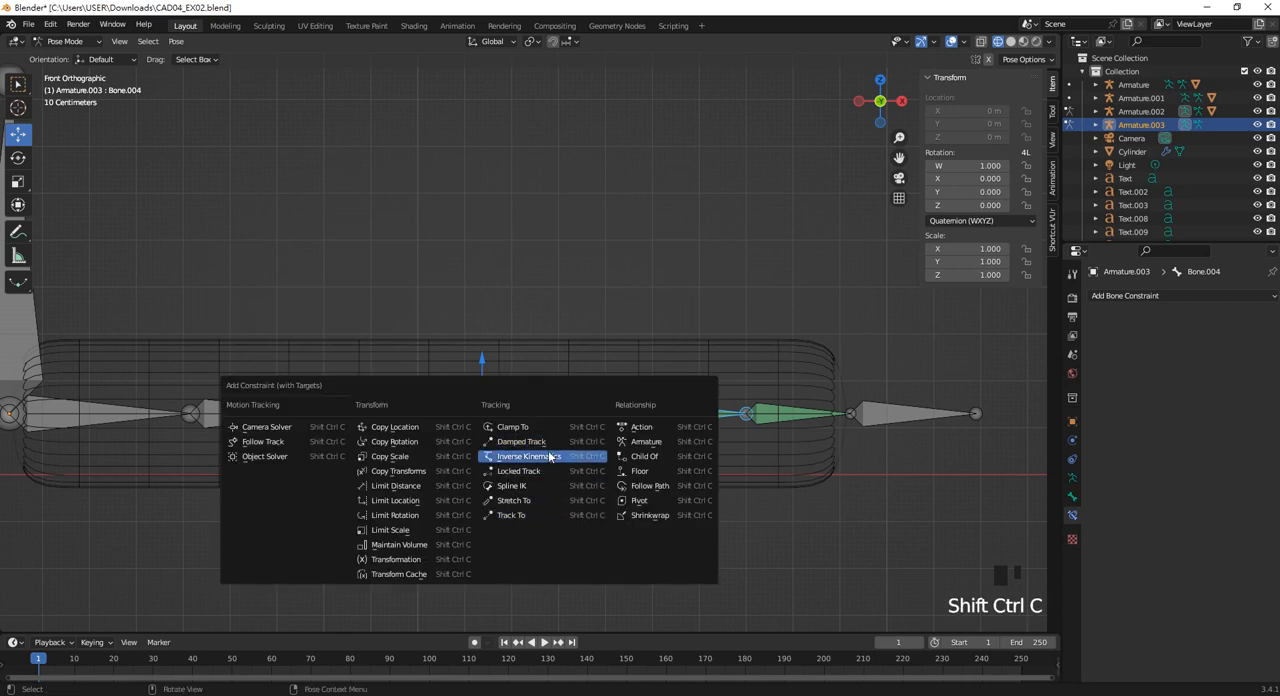
left_click(544, 442)
Add a Damped Track constraint to Bone.003 with Bone.004 of Armature.003 as its target.
middle_click_drag(508, 434, 573, 441, "shift")
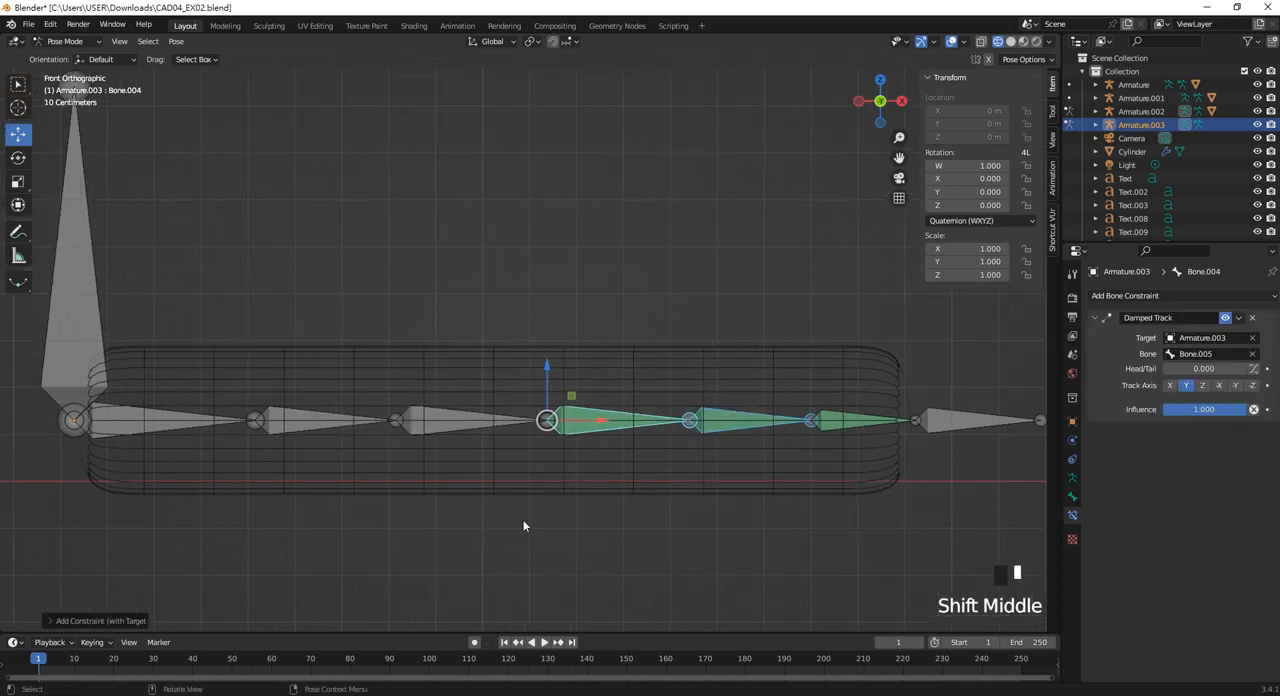
left_click(523, 522)
left_click(599, 427)
left_click(460, 425, "shift")
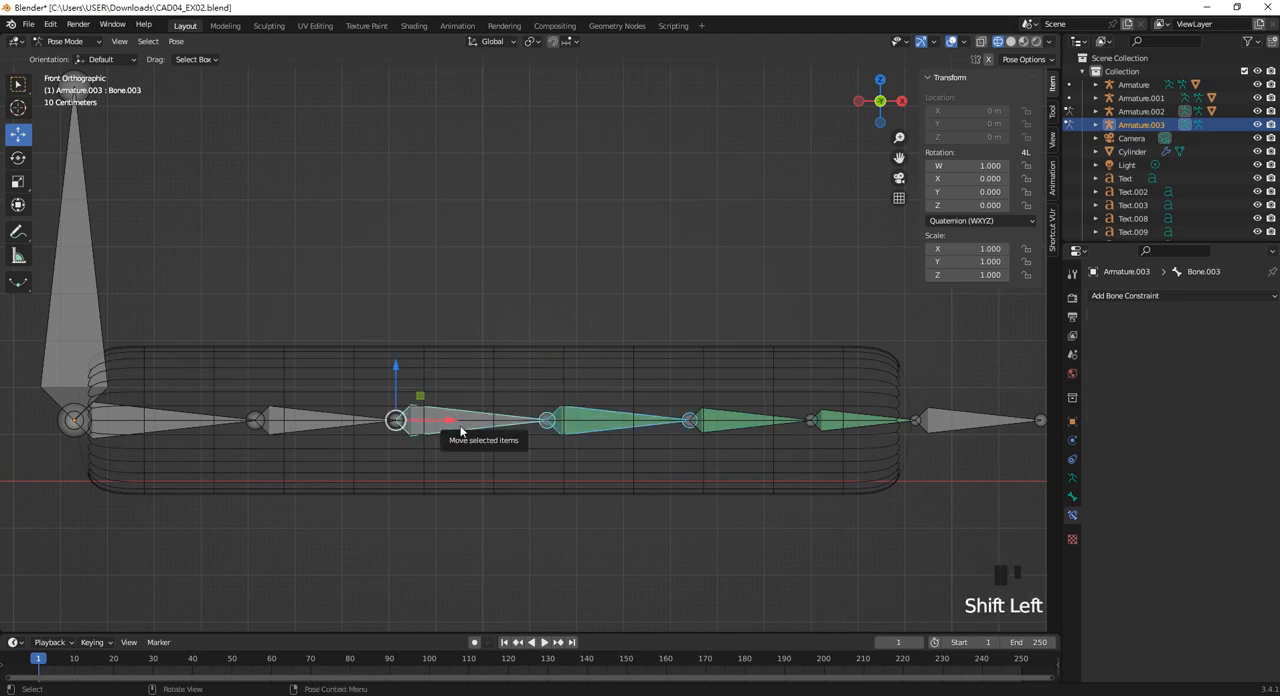
key("ctrl+shift+c")
left_click(460, 425)
Add a Damped Track constraint to Bone.002 with Bone.003 of Armature.003 as its target.
middle_click_drag(460, 425, 623, 443, "shift")
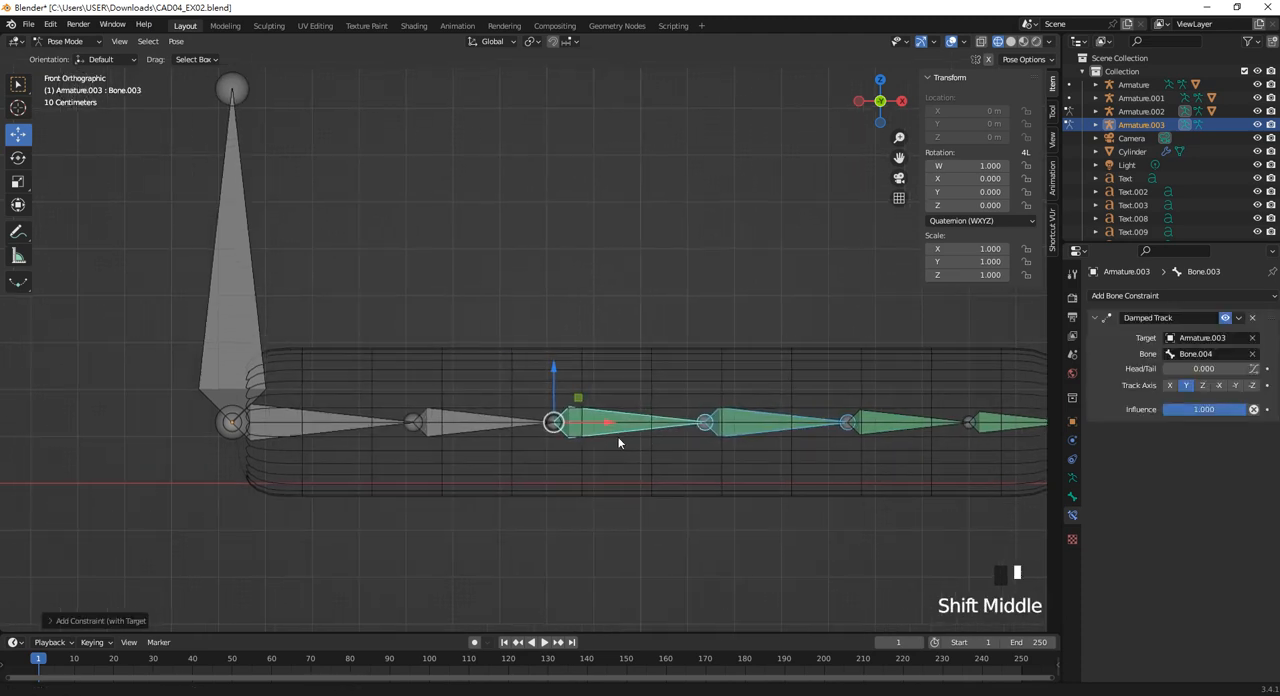
left_click(604, 432)
left_click(484, 427, "shift")
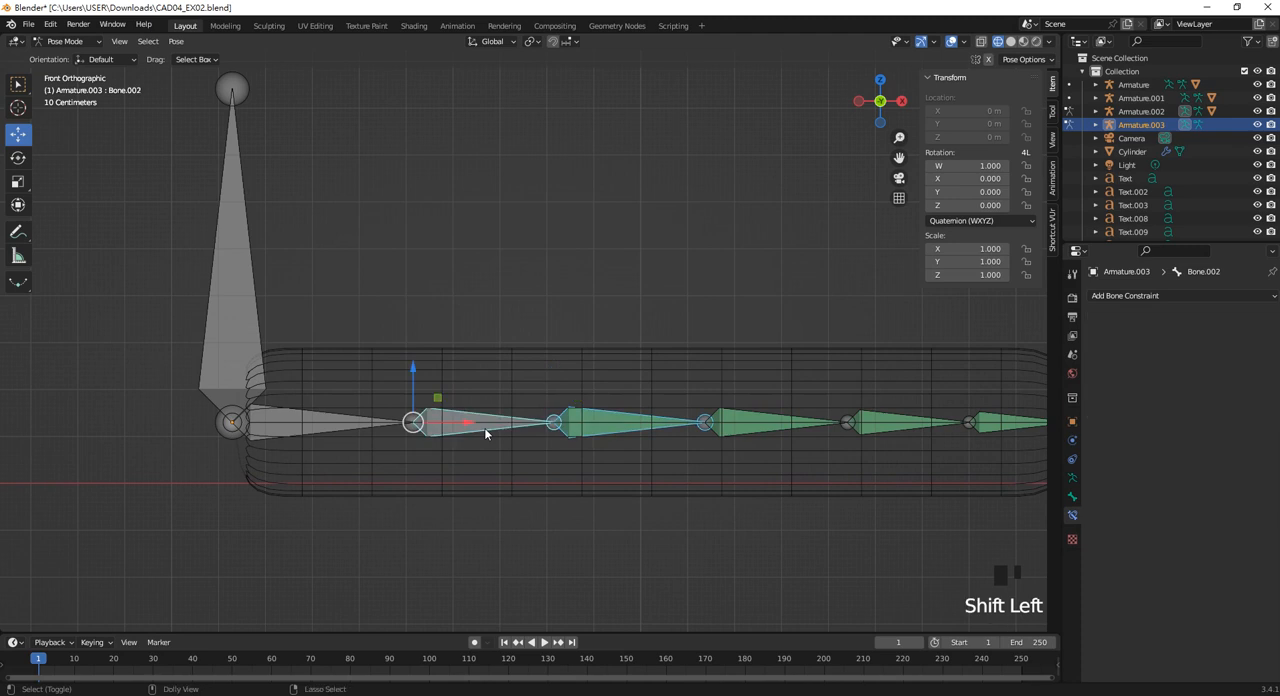
key("ctrl+shift+c")
left_click(484, 427)
Add a Damped Track constraint to Bone.001 with Bone.002 of Armature.003 as its target, and clear the selection.
left_click(297, 425)
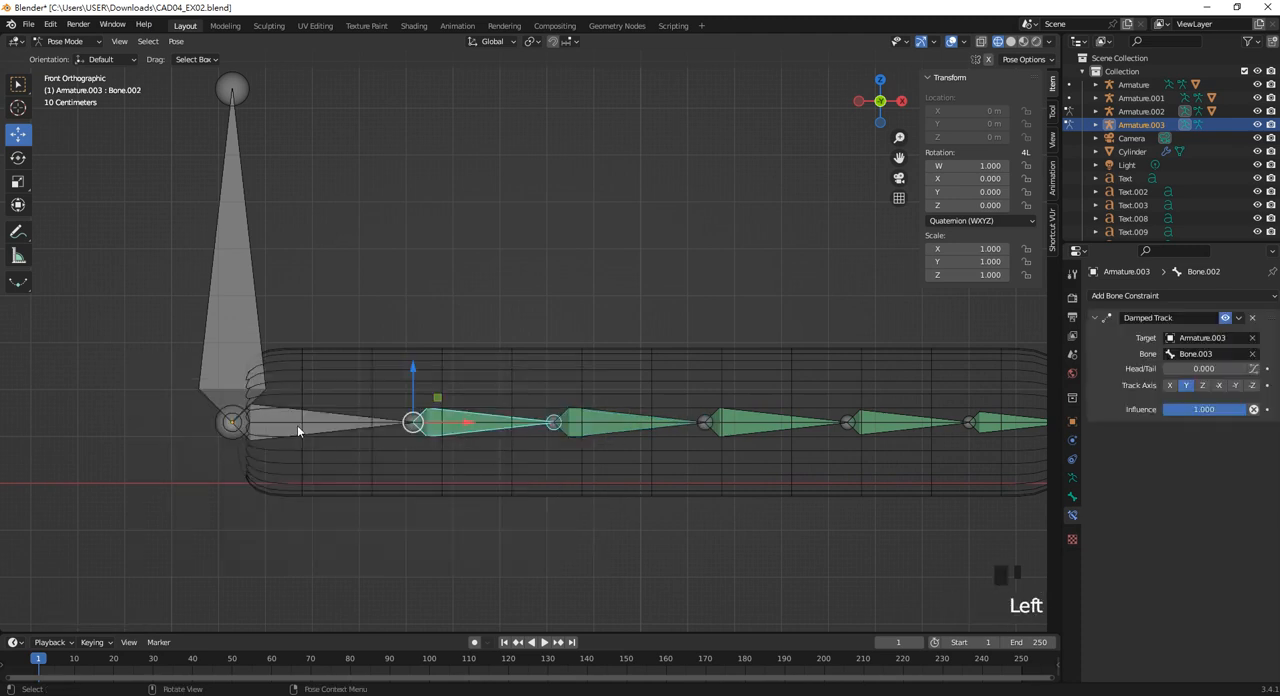
left_click(312, 431, "shift")
key("ctrl+shift+c")
left_click(344, 431)
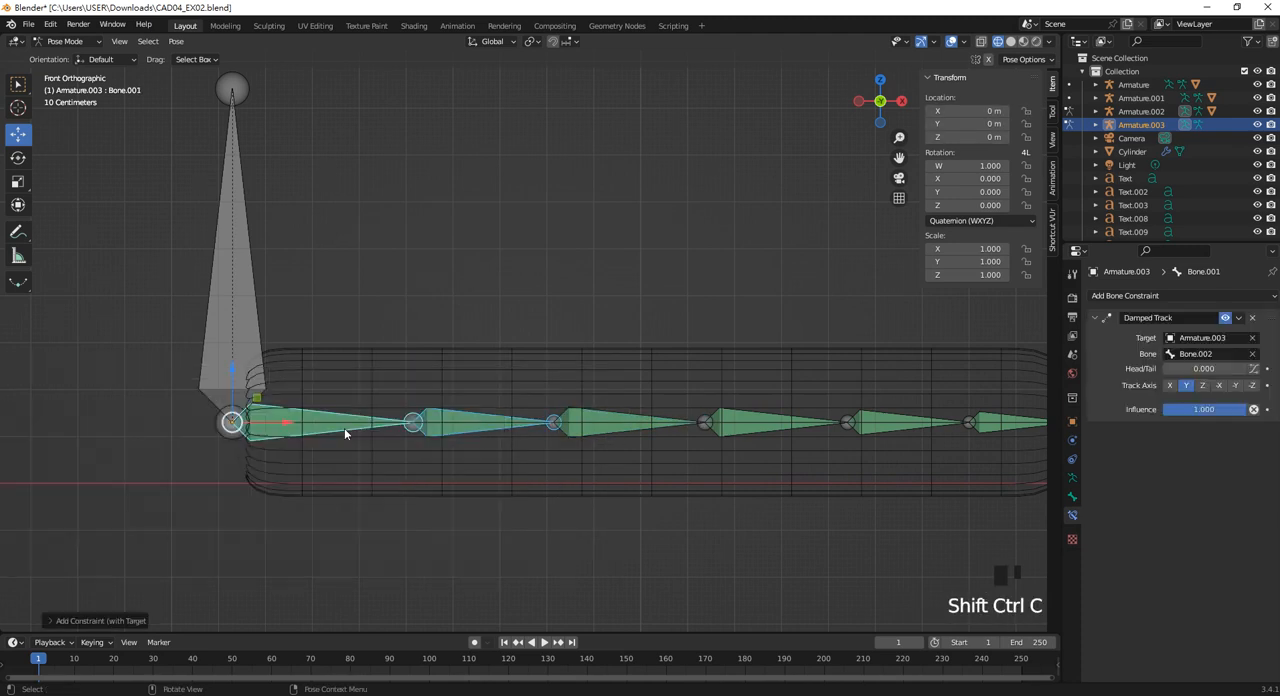
left_click(492, 513)
Set the influence of Bone.006's Damped Track constraint to 0.5.
scroll(645, 445, "down", 4)
middle_click_drag(661, 441, 666, 431, "shift")
scroll(667, 430, "up", 4)
scroll(654, 443, "down", 1)
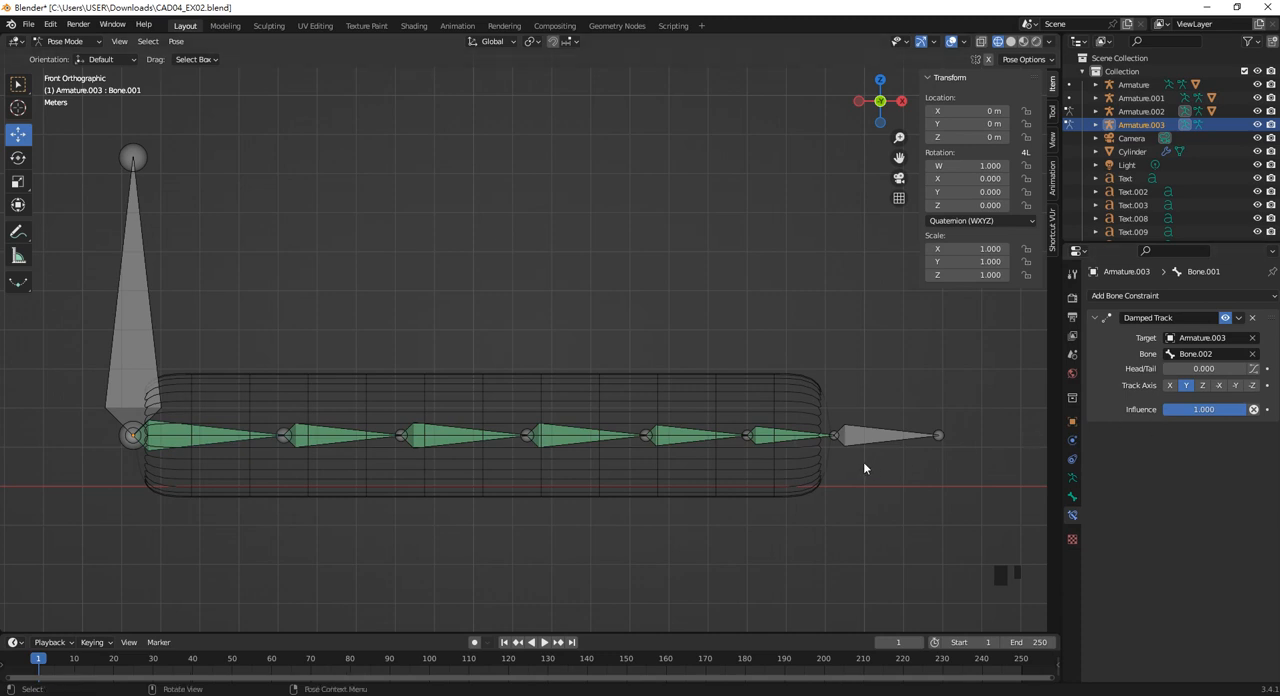
left_click(785, 440)
double_click(1211, 416)
type("0")
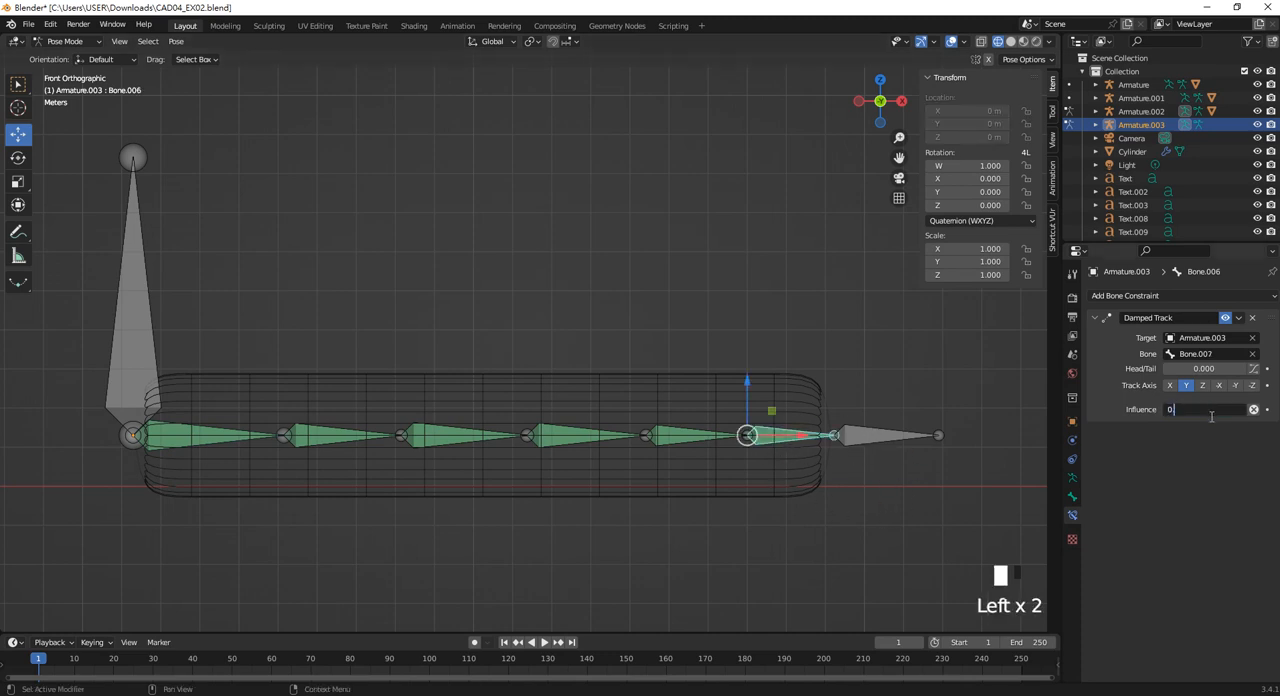
type(".5")
key("Return")
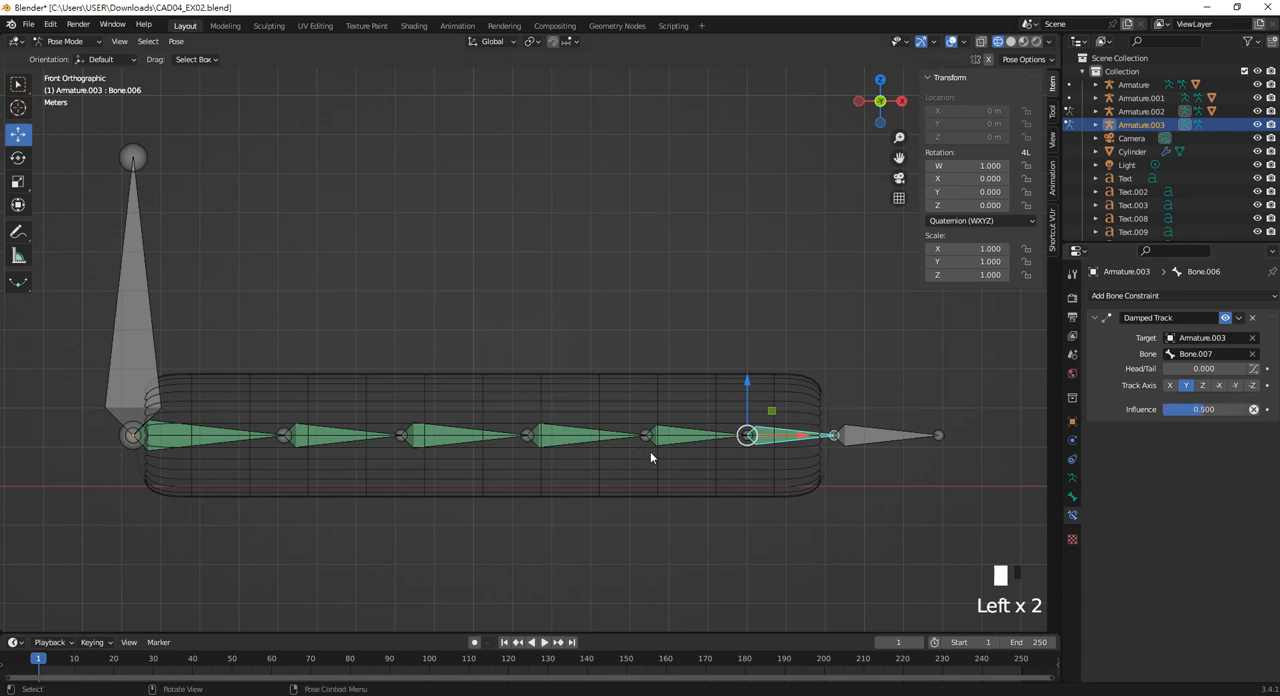
Set the influence of Bone.005's Damped Track constraint to 0.5.
left_click(682, 441)
double_click(1212, 411)
type("0")
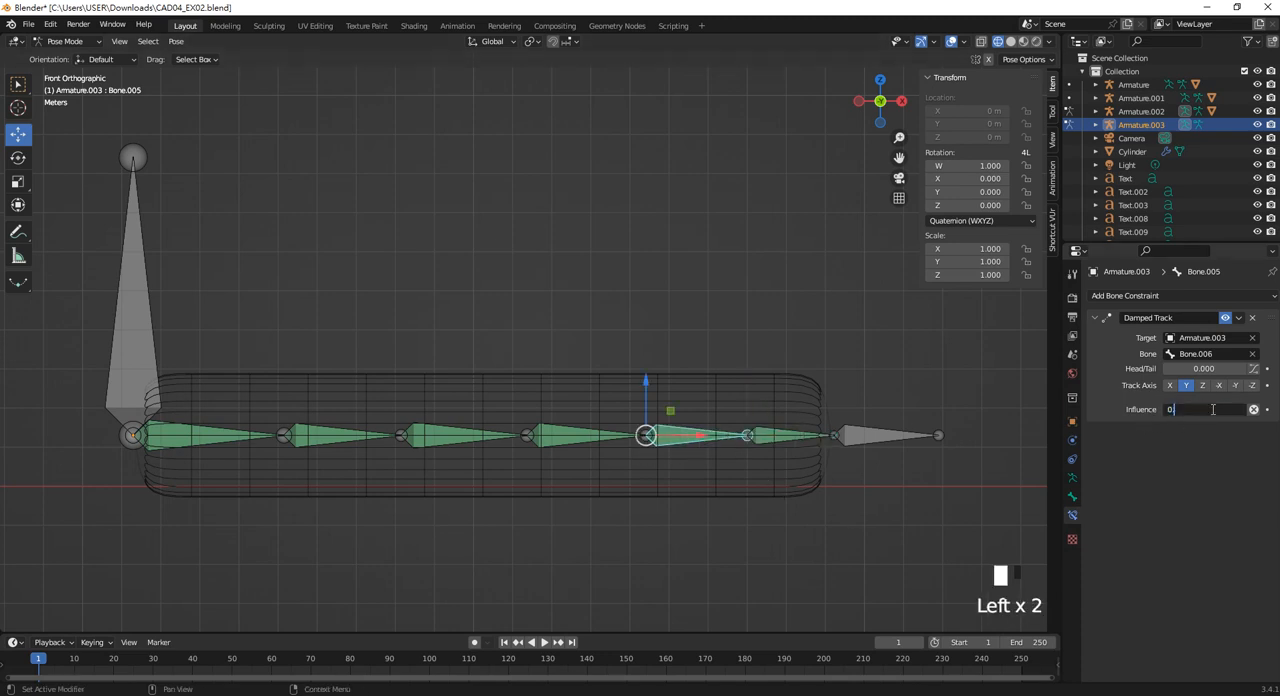
type(".5")
key("Return")
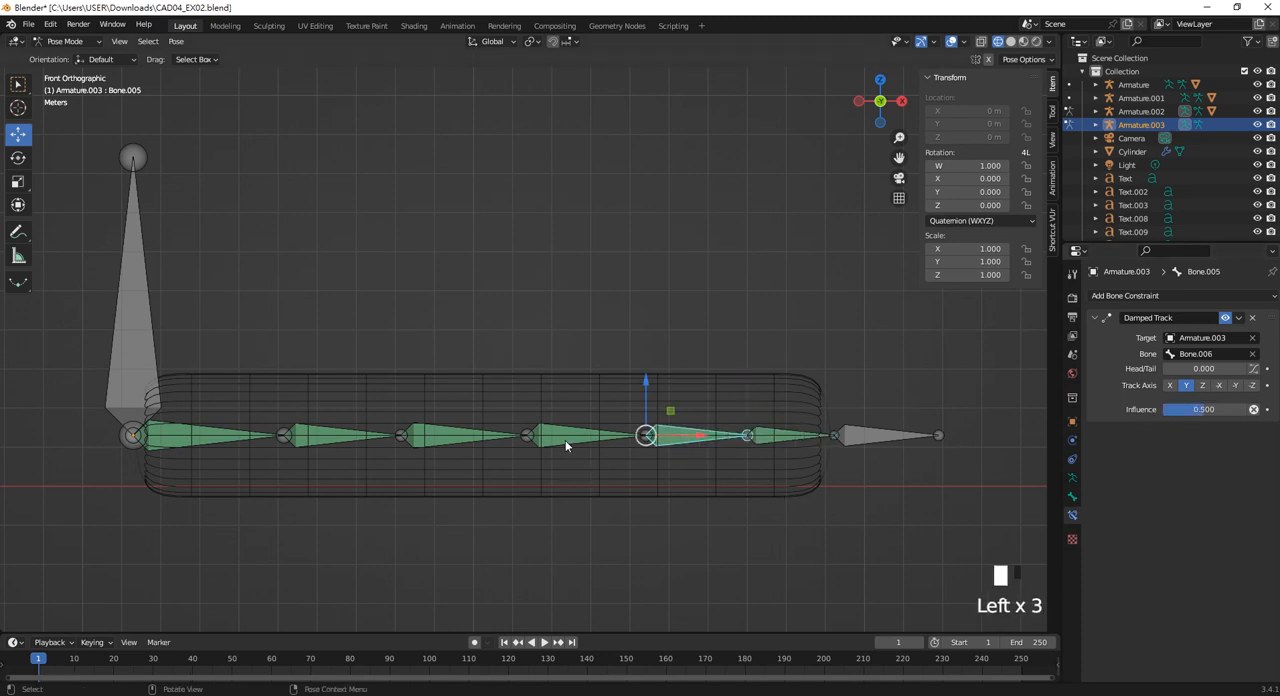
Set the Damped Track influence to 0.5 on both Bone.004 and Bone.003.
left_click(565, 443)
double_click(1204, 409)
type("0")
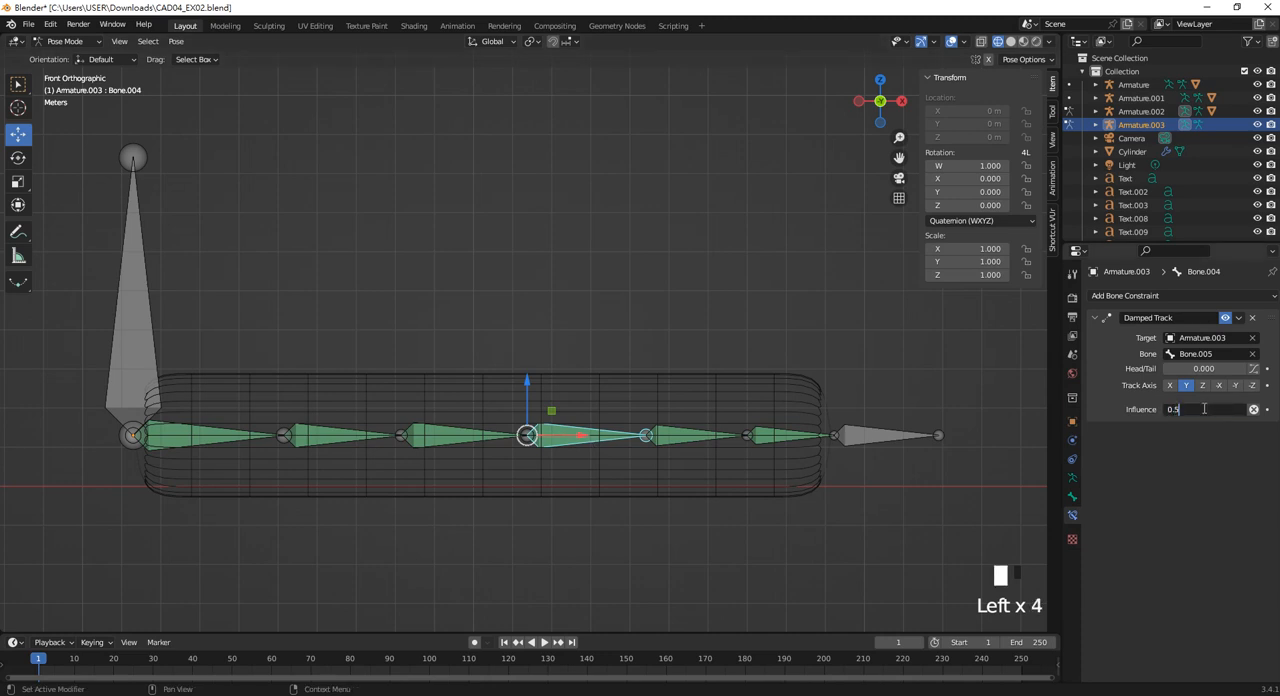
key("Return")
left_click(463, 440)
double_click(1216, 409)
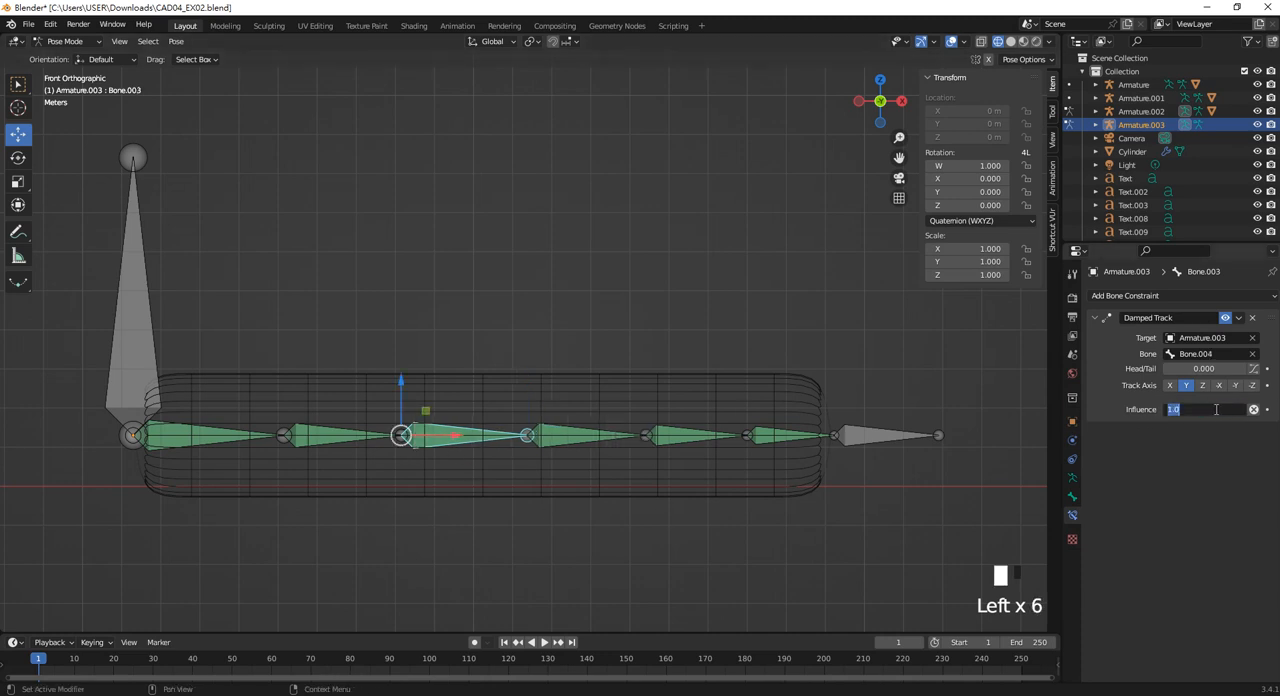
type("0.5")
key("Return")
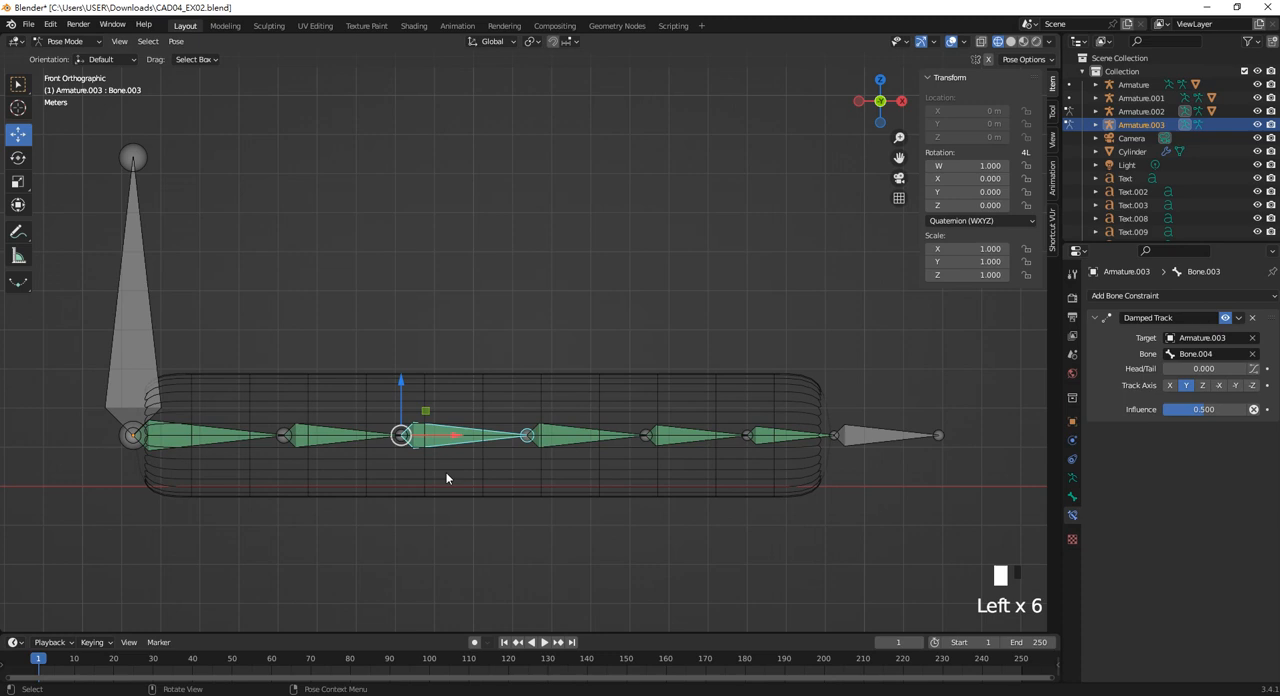
Set the Damped Track influence to 0.5 on Bone.002 and Bone.001, and clear the selection.
left_click(338, 441)
double_click(1214, 410)
type("0")
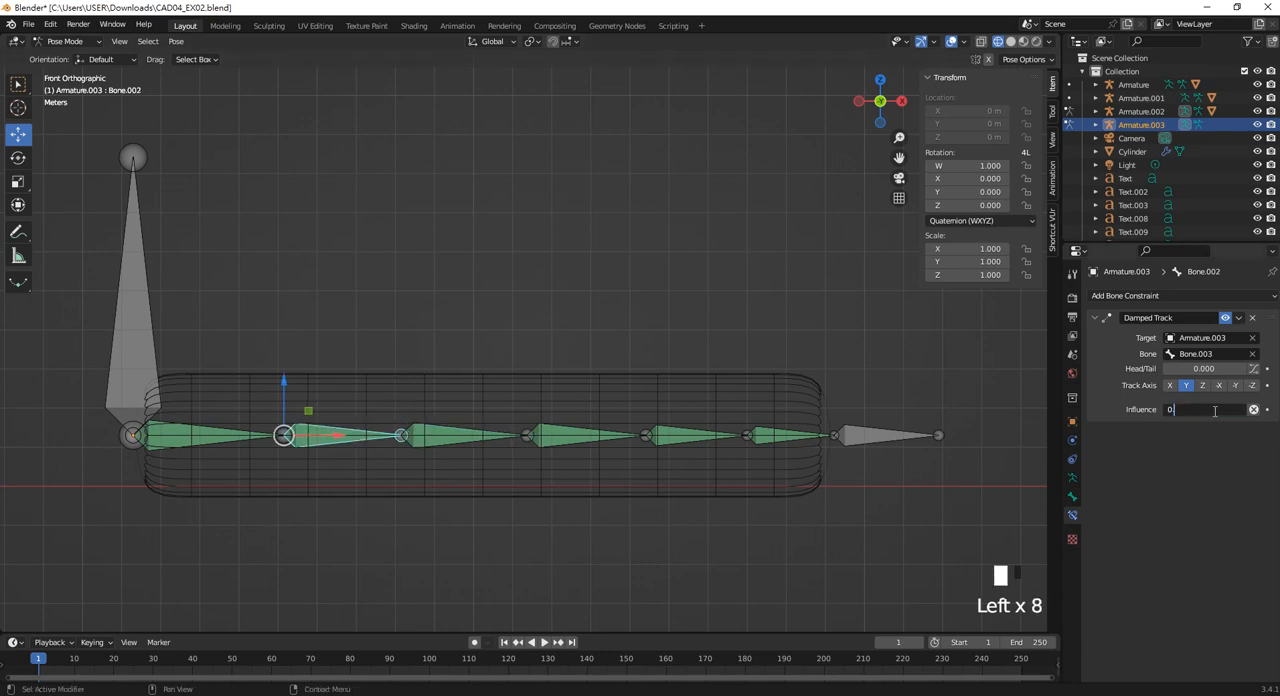
key("Return")
left_click(226, 437)
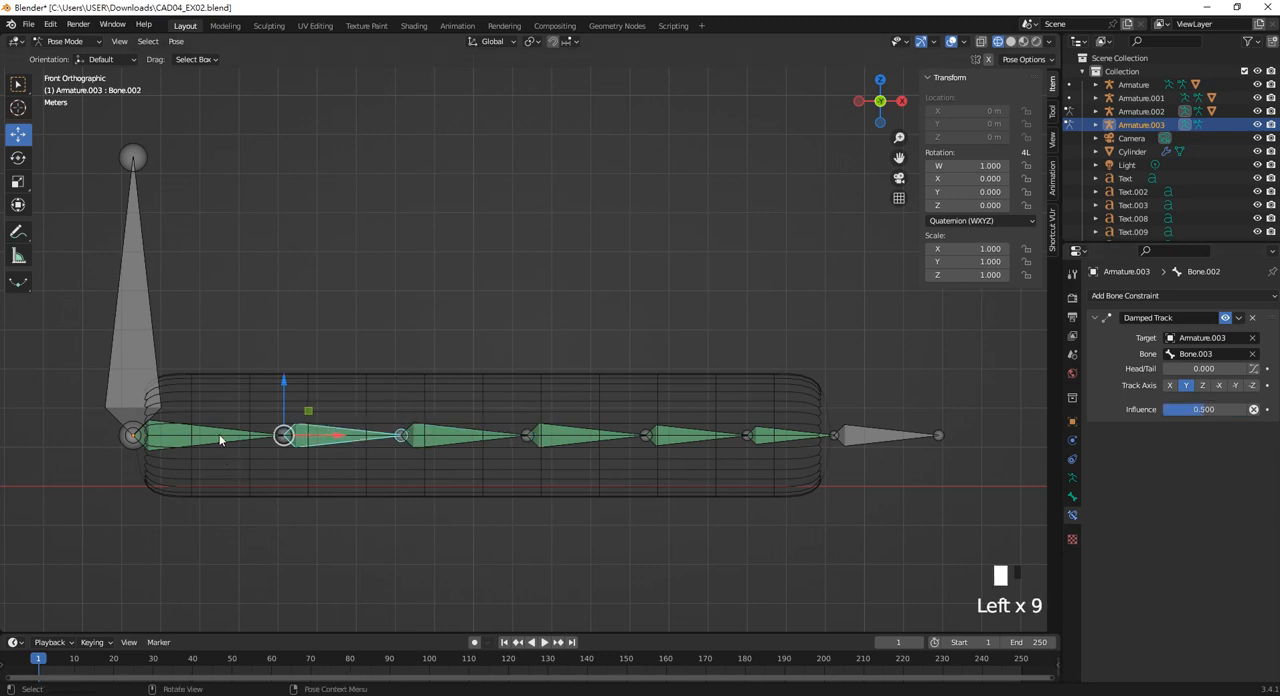
left_click(1200, 414)
type("0.5")
key("Return")
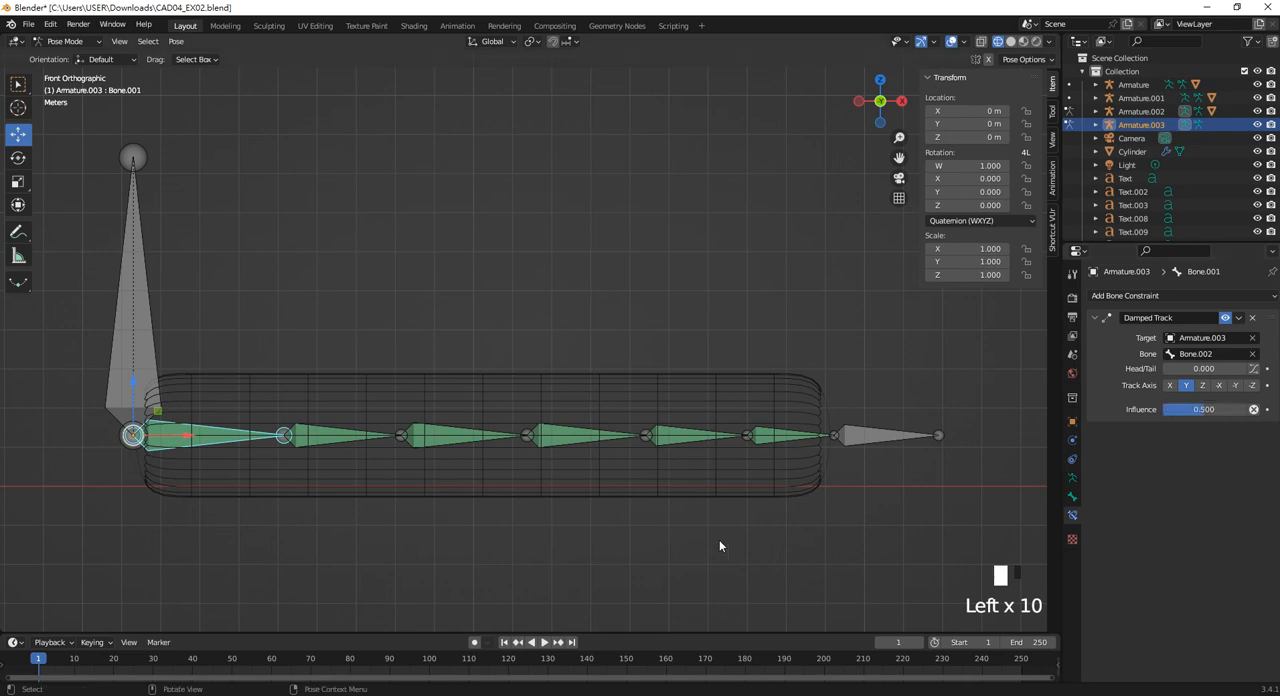
left_click(711, 517)
Try moving the vertical root bone to test how the chain follows, and undo the move.
scroll(416, 432, "down", 2)
left_click(261, 340)
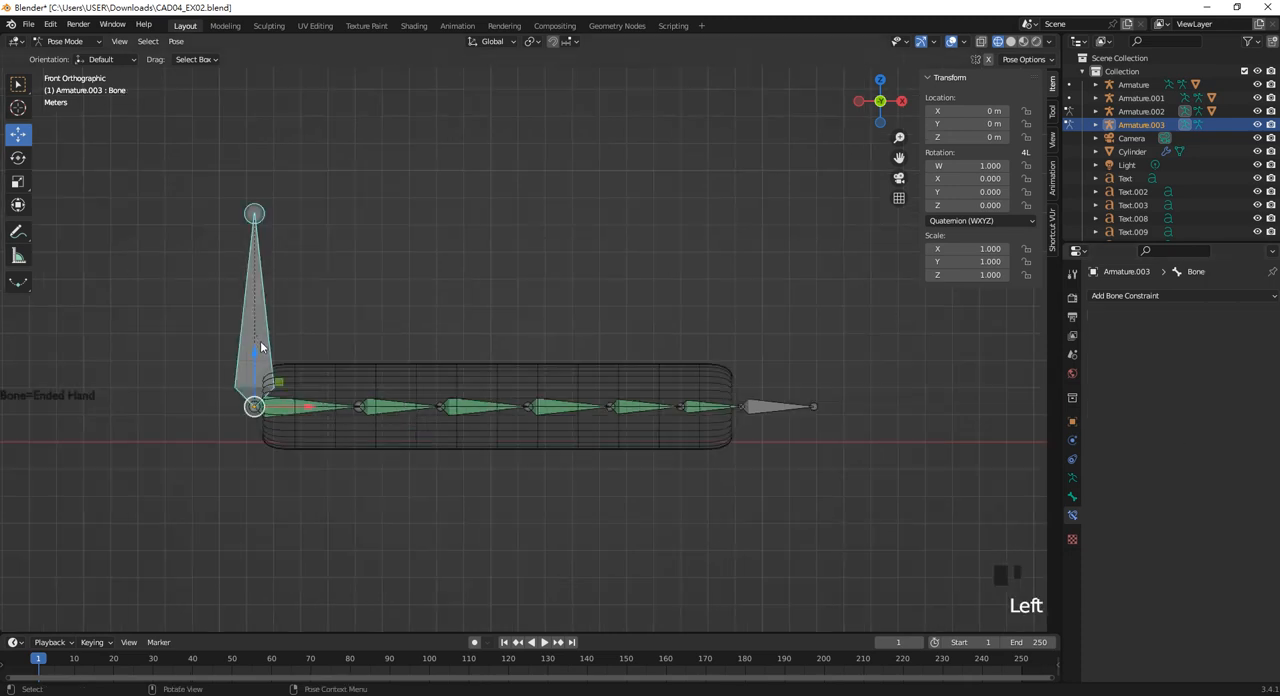
mouse_move(276, 408)
left_mouse_down()
mouse_move(199, 415)
mouse_move(251, 428)
mouse_move(255, 500)
mouse_move(330, 410)
mouse_move(315, 310)
mouse_move(261, 413)
left_mouse_up()
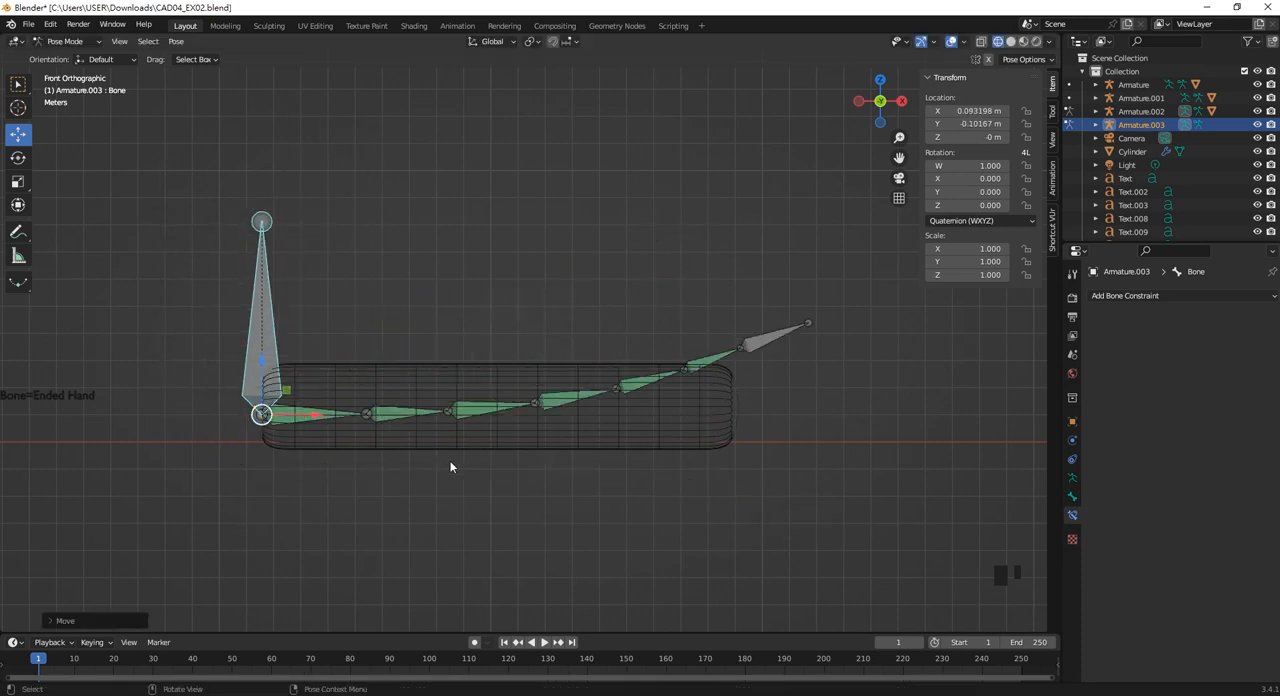
key("ctrl+z")
Edit the Damped Track influence values of Bone.006 and Bone.005.
scroll(620, 433, "up", 4)
scroll(788, 467, "down", 2)
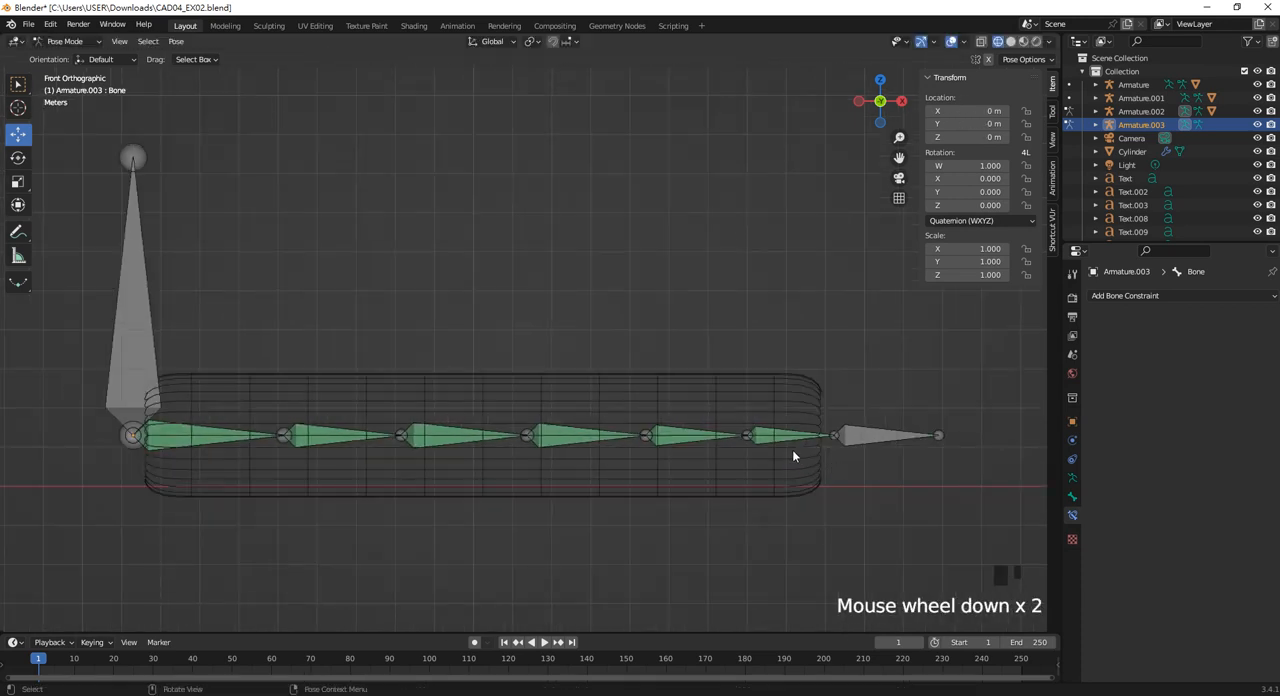
left_click(787, 443)
left_click(1215, 409)
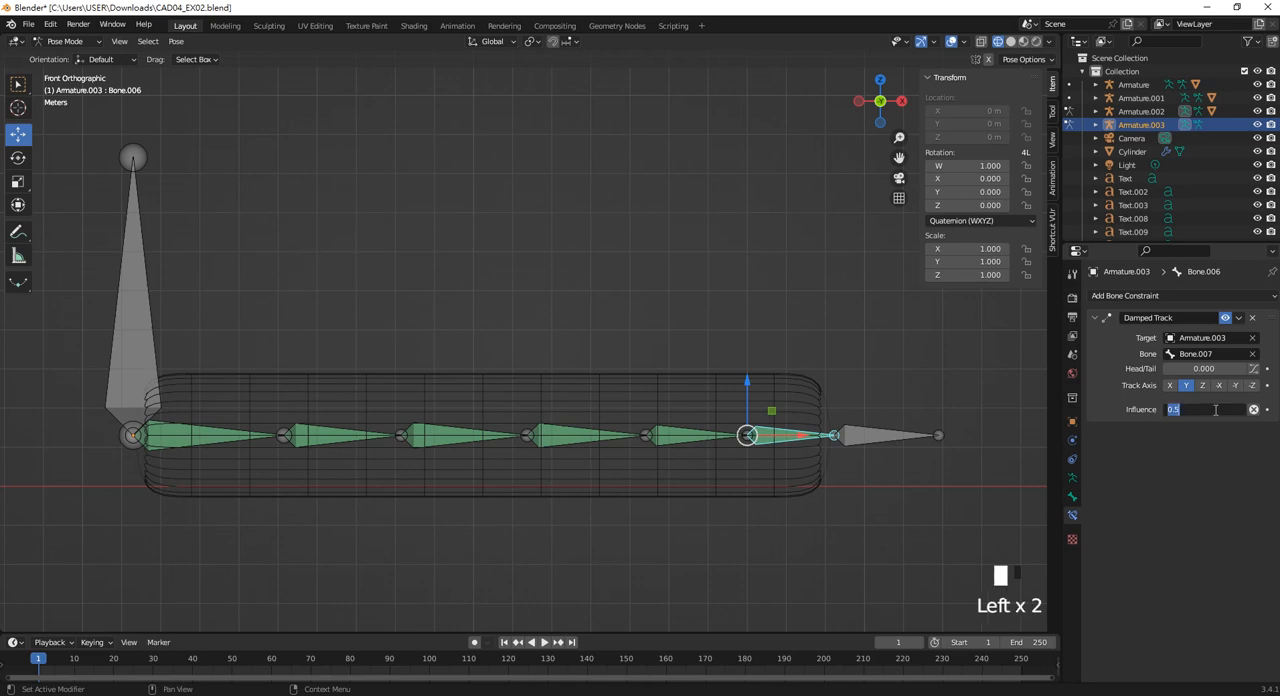
type("00")
left_click(686, 443)
left_click(1195, 410)
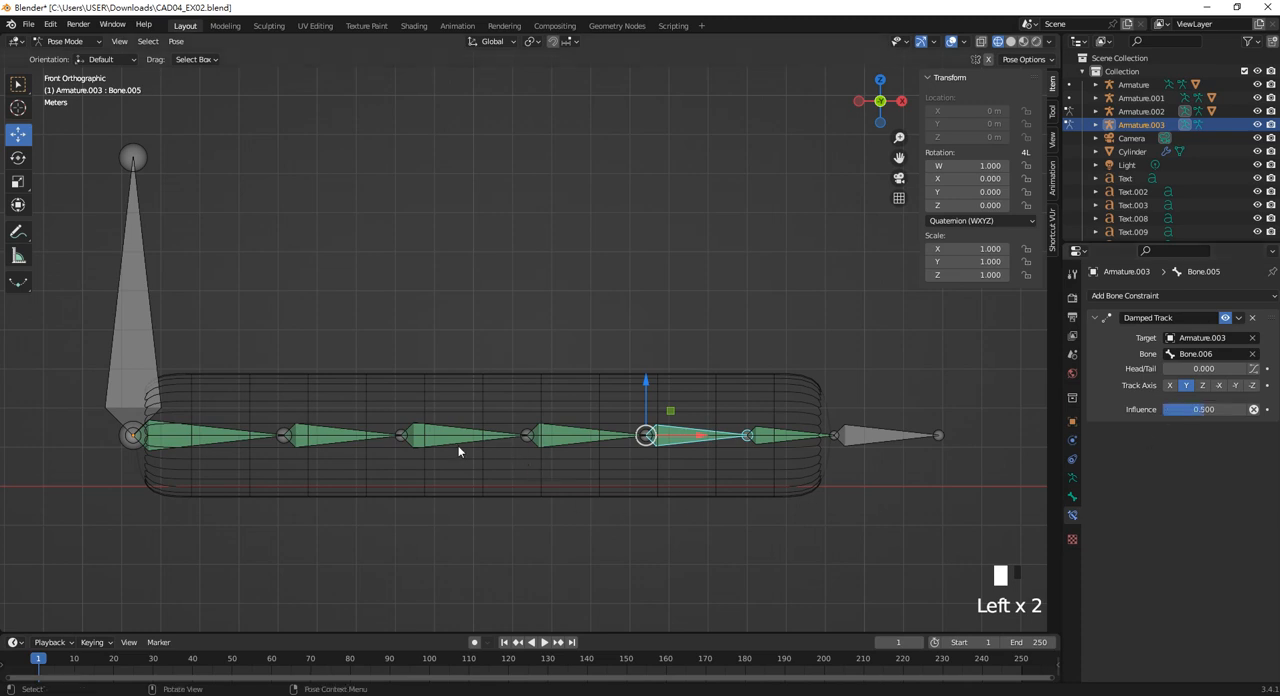
Edit the Damped Track influence values of Bone.004 and Bone.003.
left_click(575, 445)
left_click(1205, 410)
type("0")
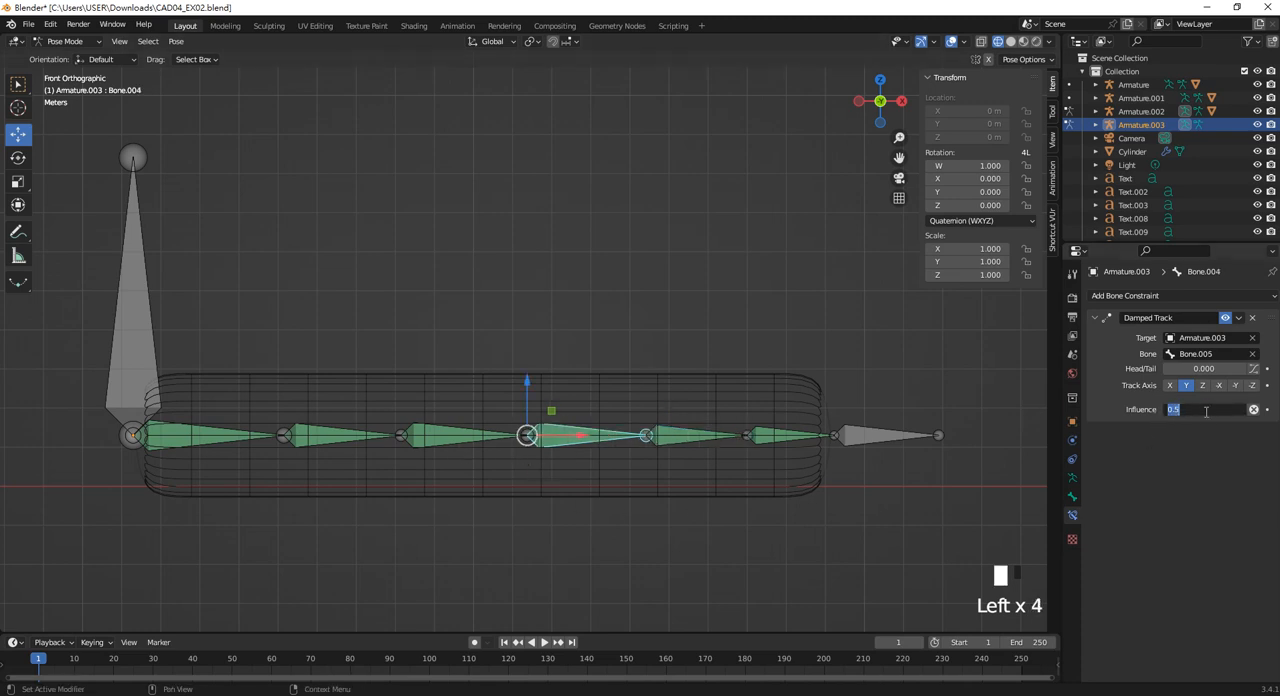
left_click(470, 440)
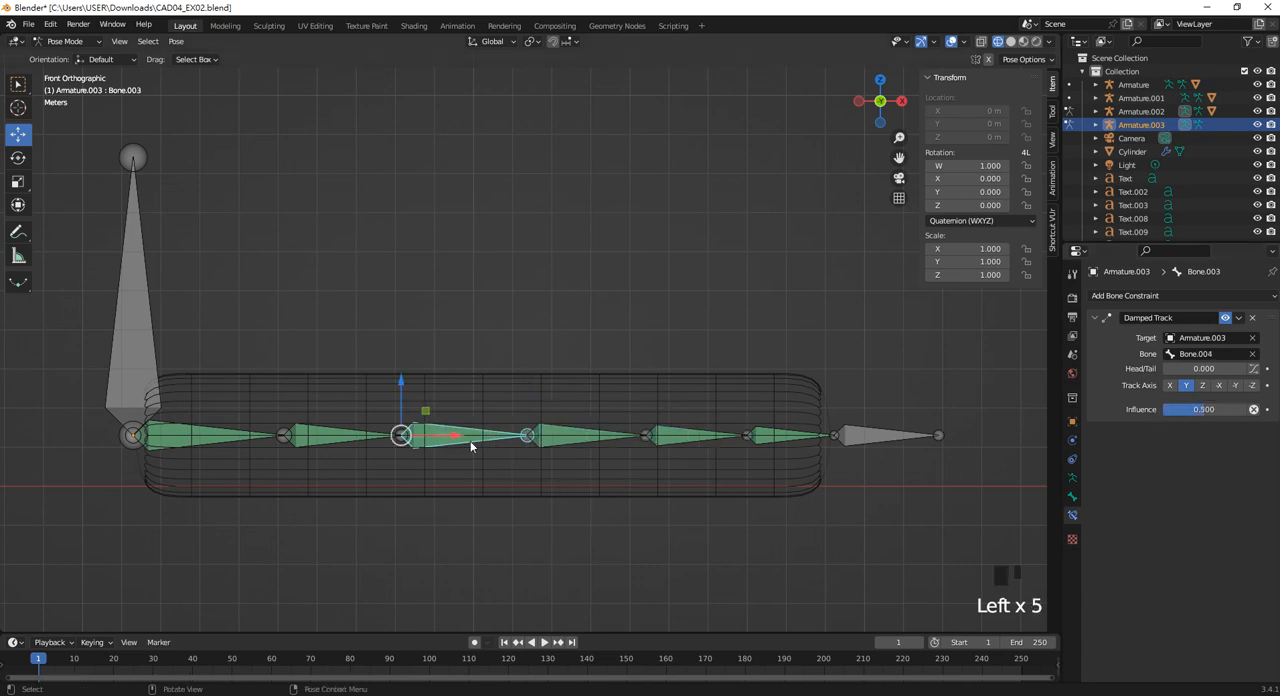
left_click(1197, 410)
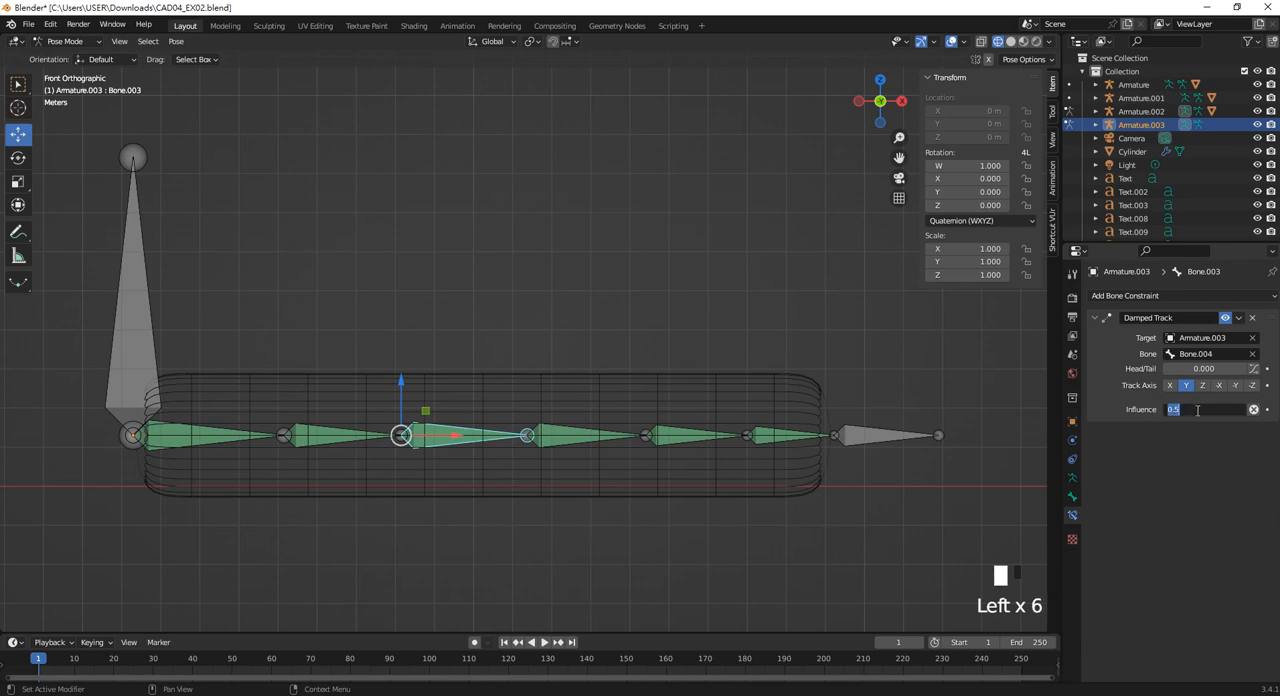
Set the Damped Track influence to 0.4 on both Bone.002 and Bone.001.
left_click(337, 442)
left_click(1216, 410)
type("0.4")
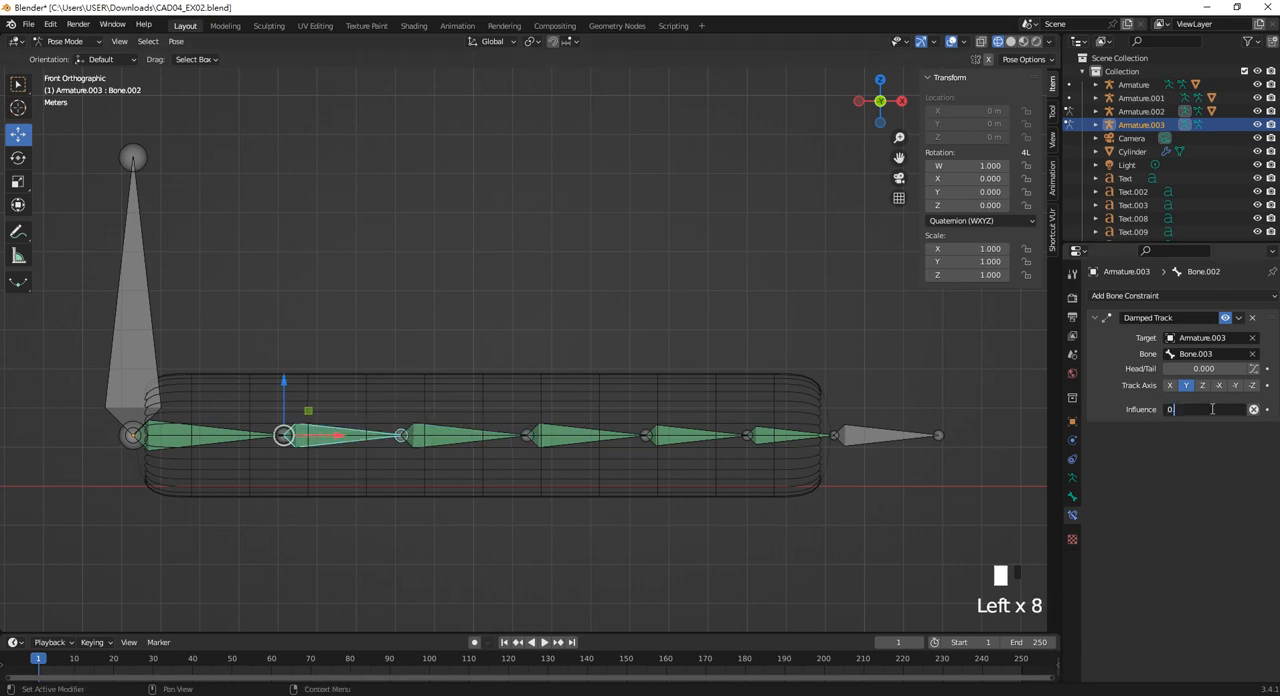
left_click(218, 445)
left_click(1210, 410)
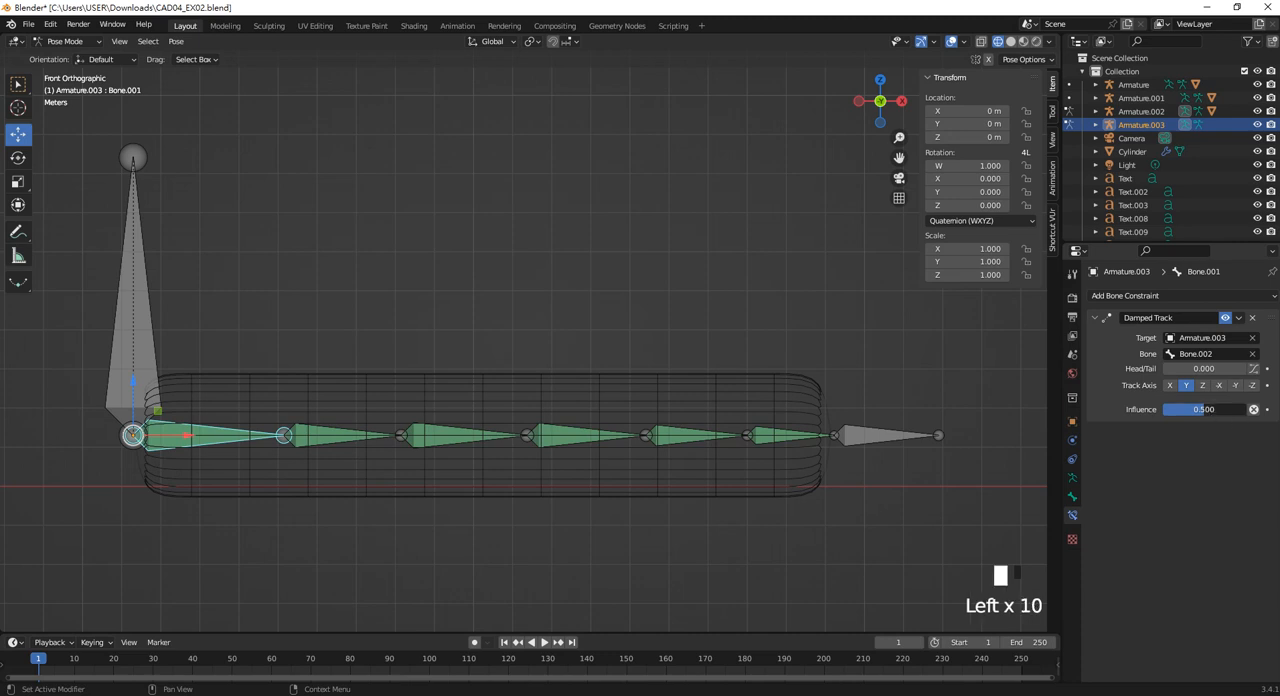
type("0")
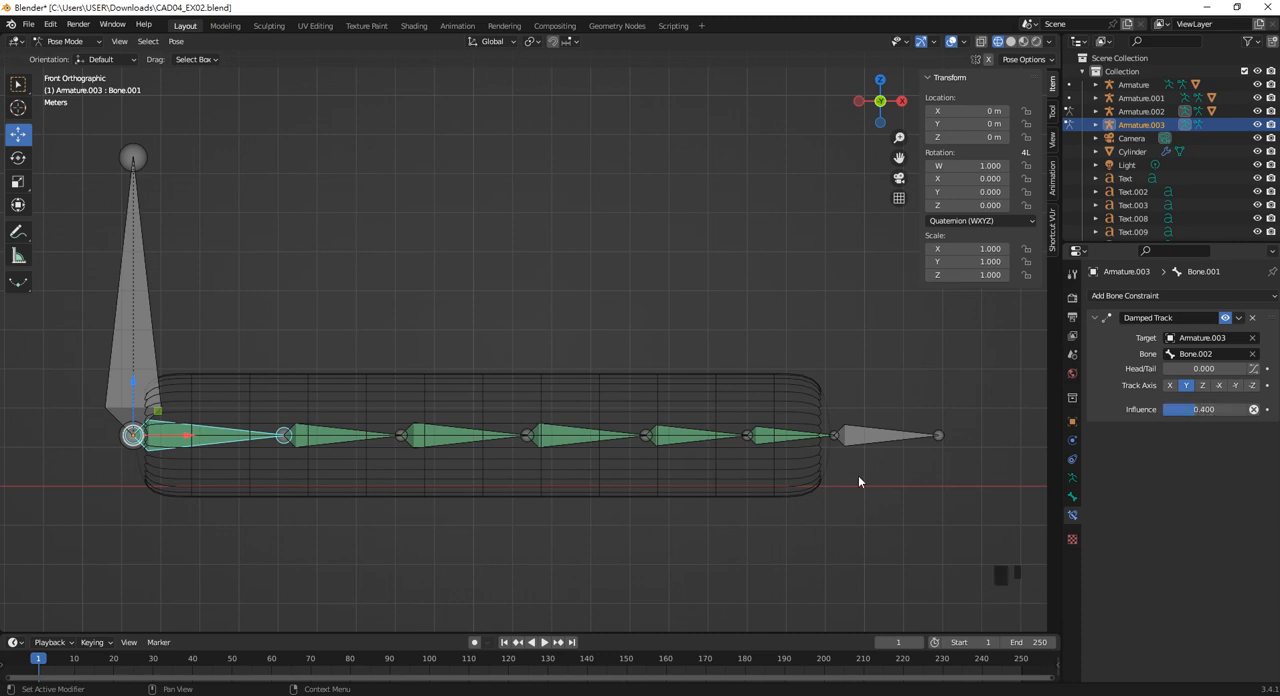
Try moving the vertical root bone again to test the adjusted influences, and undo the move.
left_click(148, 386)
scroll(248, 435, "down", 1)
left_click_drag(212, 418, 250, 378)
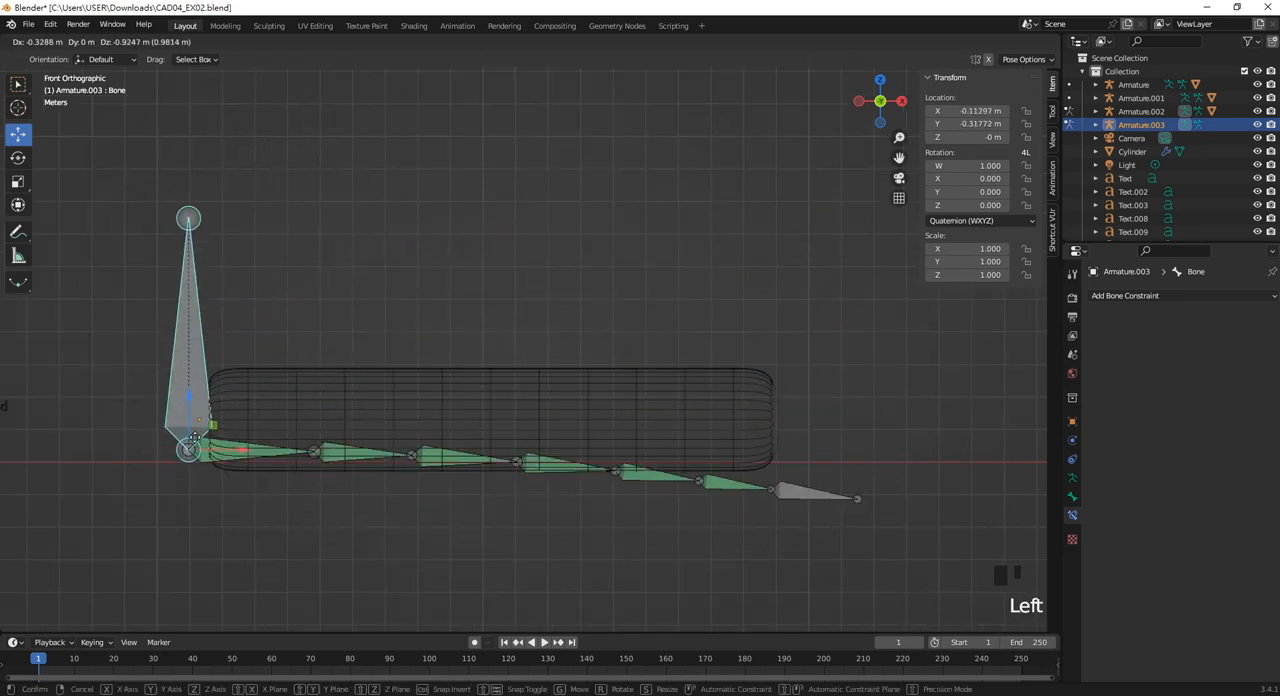
key("ctrl+z")
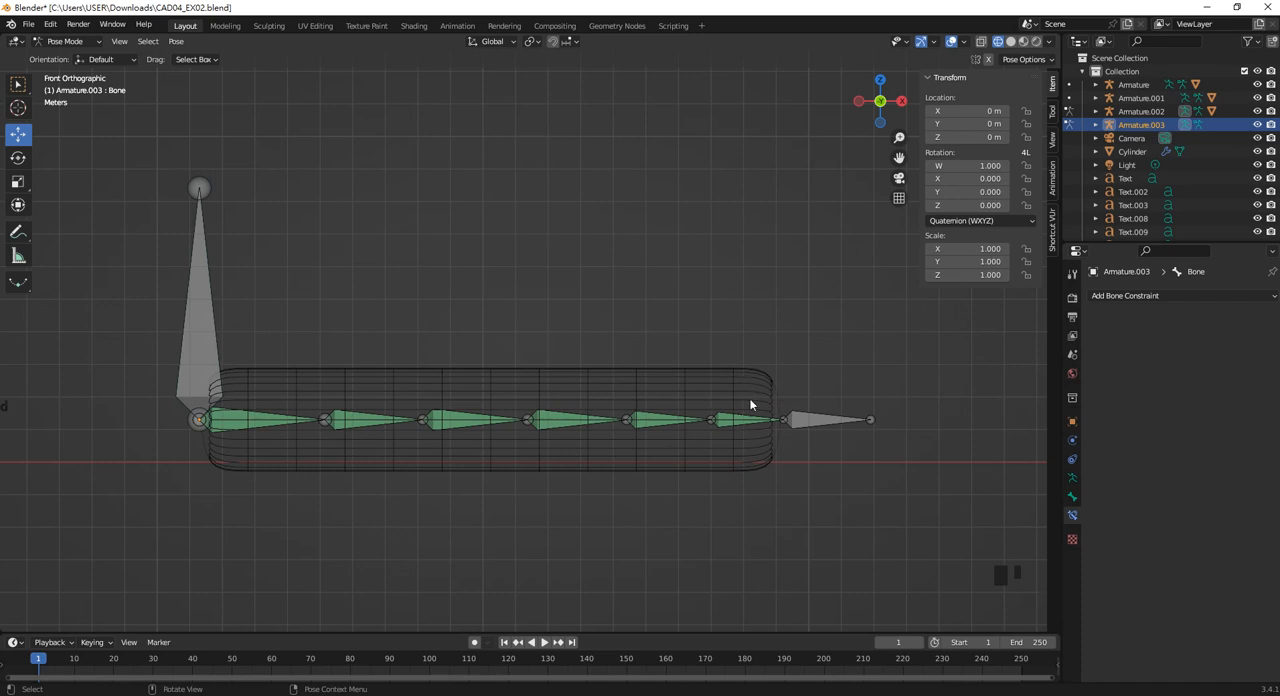
Select the vertical root bone and inspect its bone properties and the armature data settings of Armature.003.
left_click(215, 343)
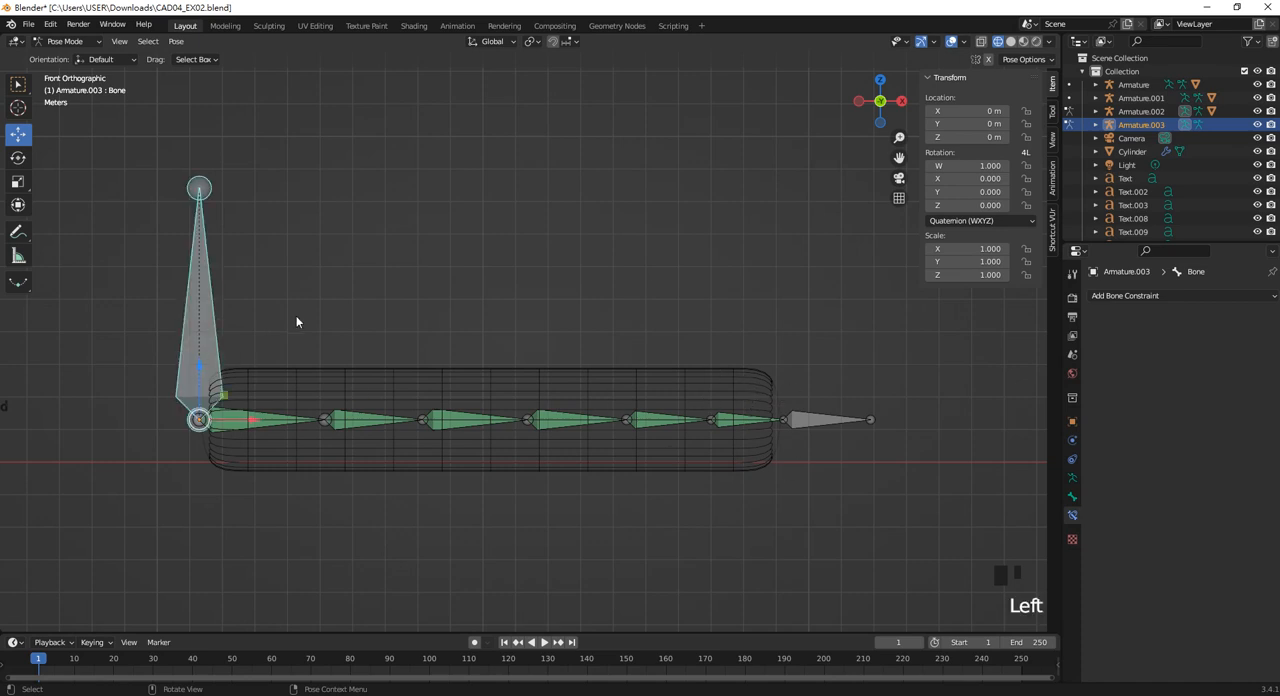
left_click(1072, 496)
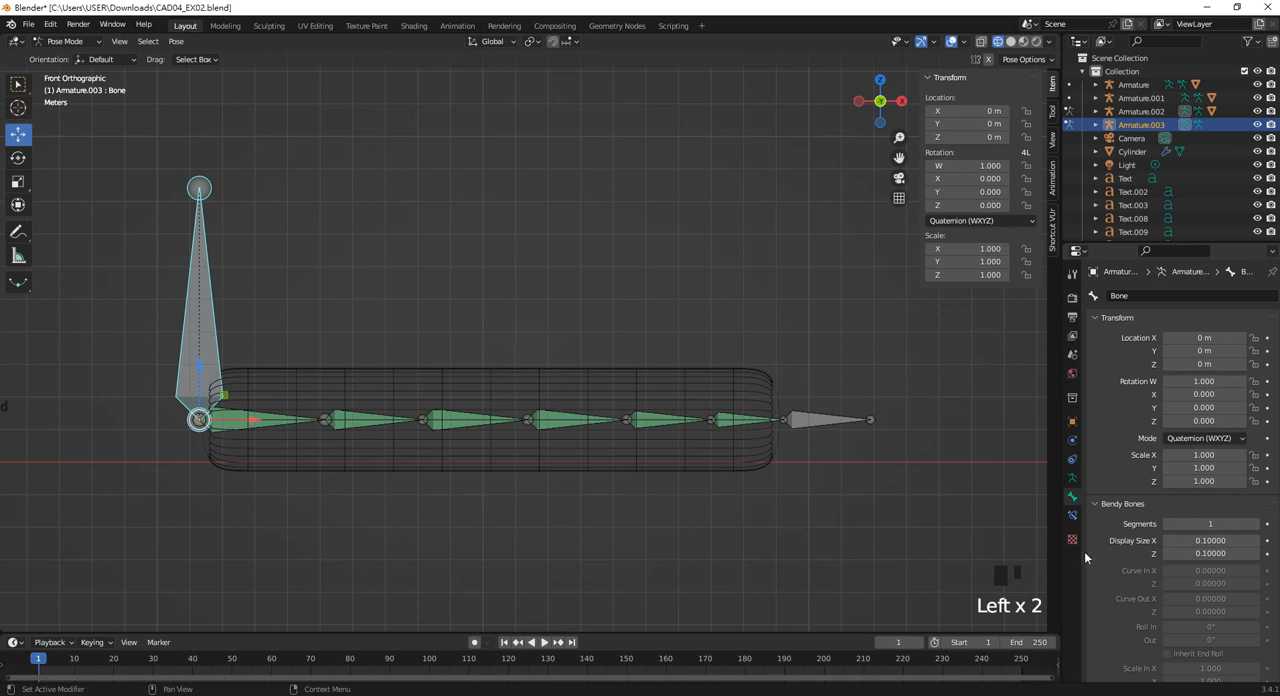
left_click(1072, 477)
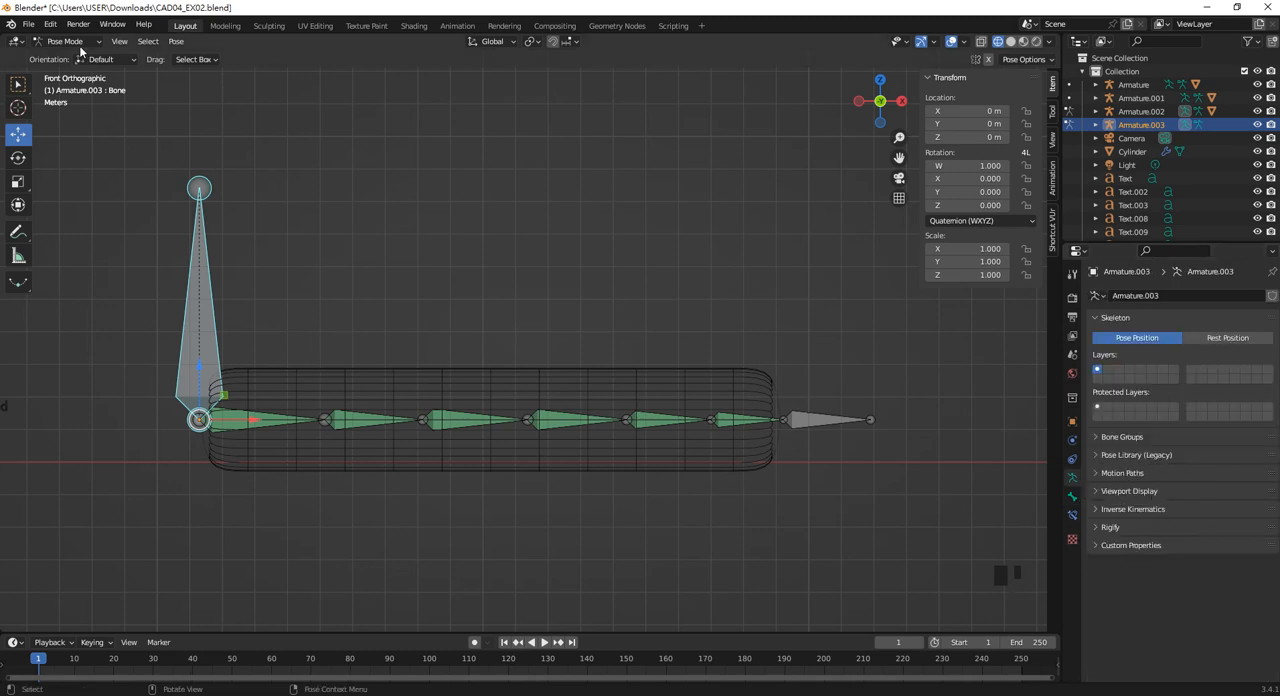
Turn off the Deform option for the vertical root bone of Armature.003.
left_click(1072, 514)
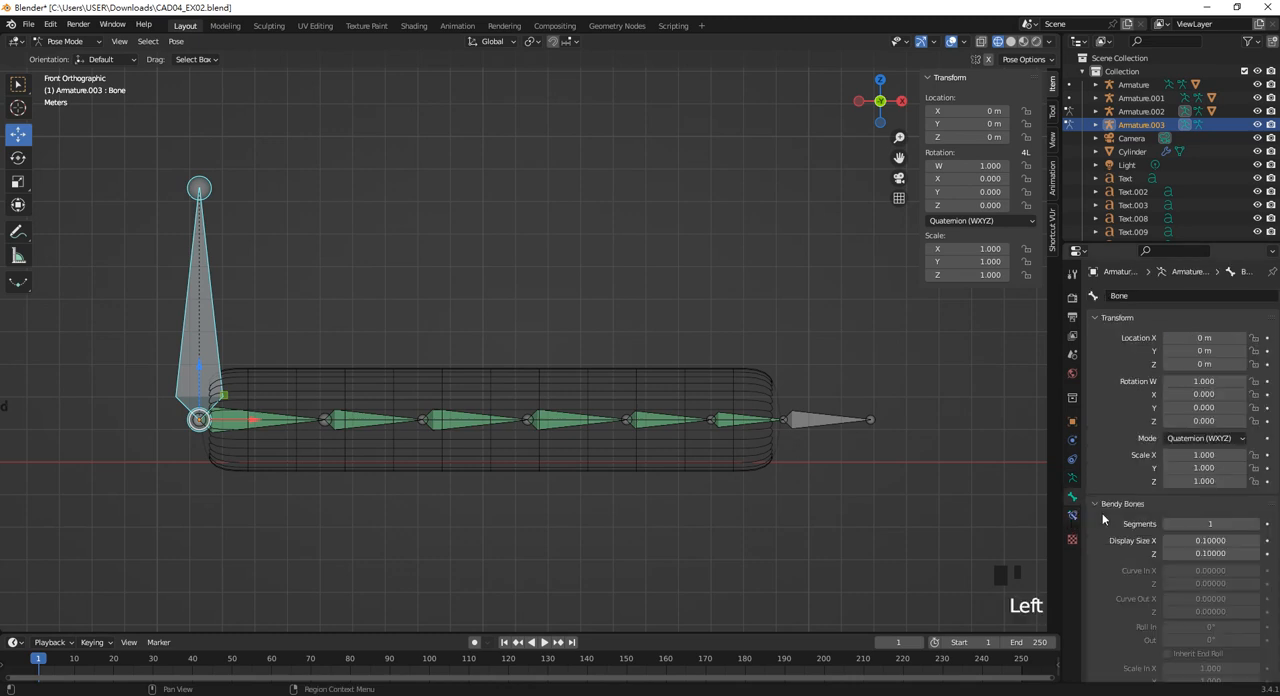
scroll(1209, 591, "down", 2)
scroll(1210, 597, "down", 1)
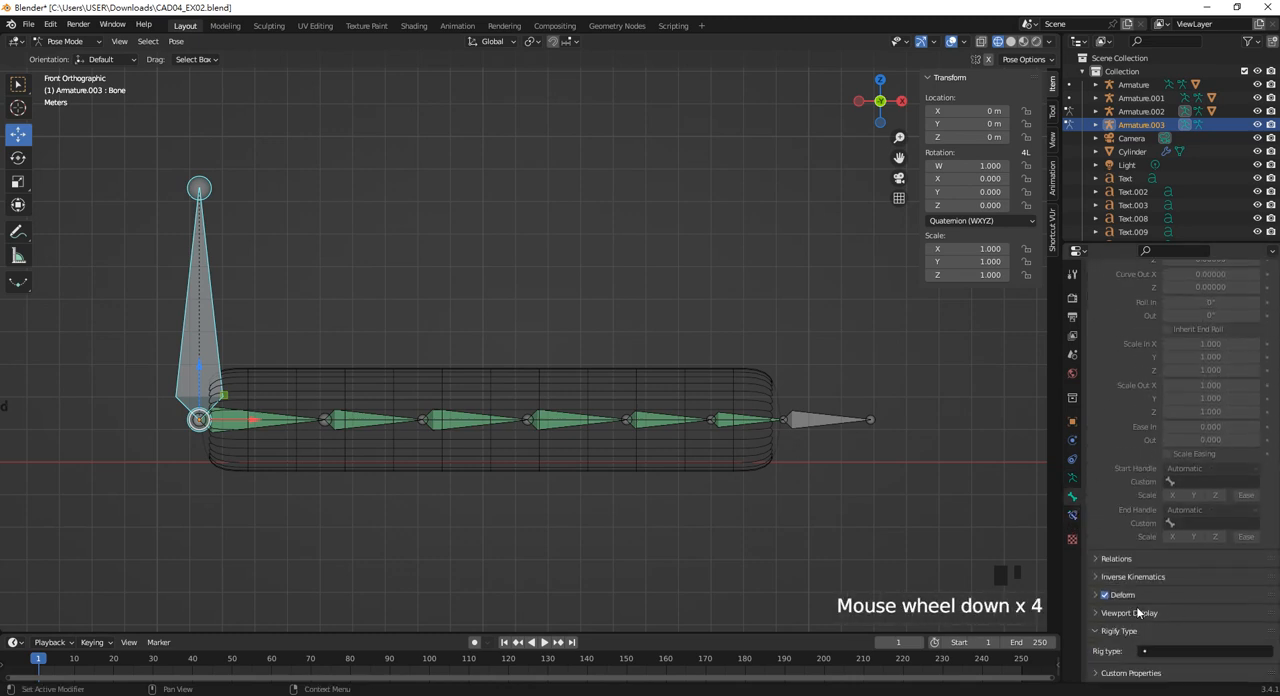
left_click(1105, 595)
left_click(816, 555)
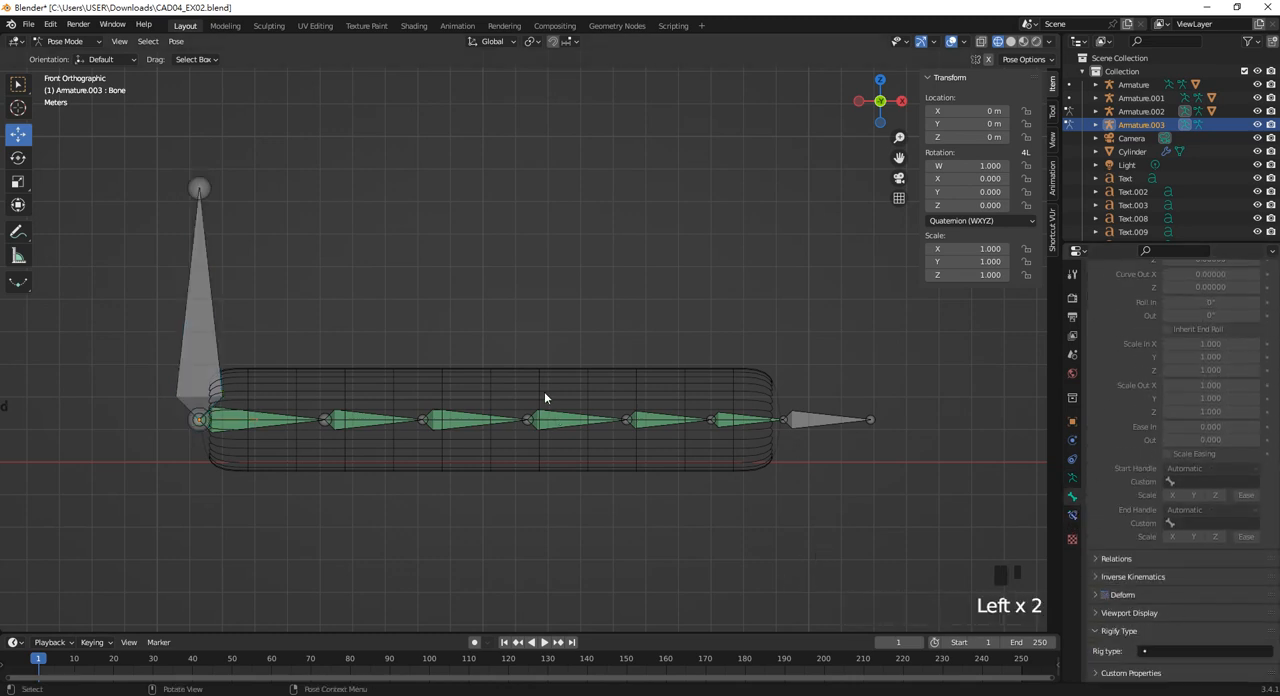
Parent the horizontal cylinder to Armature.003 using Armature Deform With Automatic Weights.
left_click(601, 379)
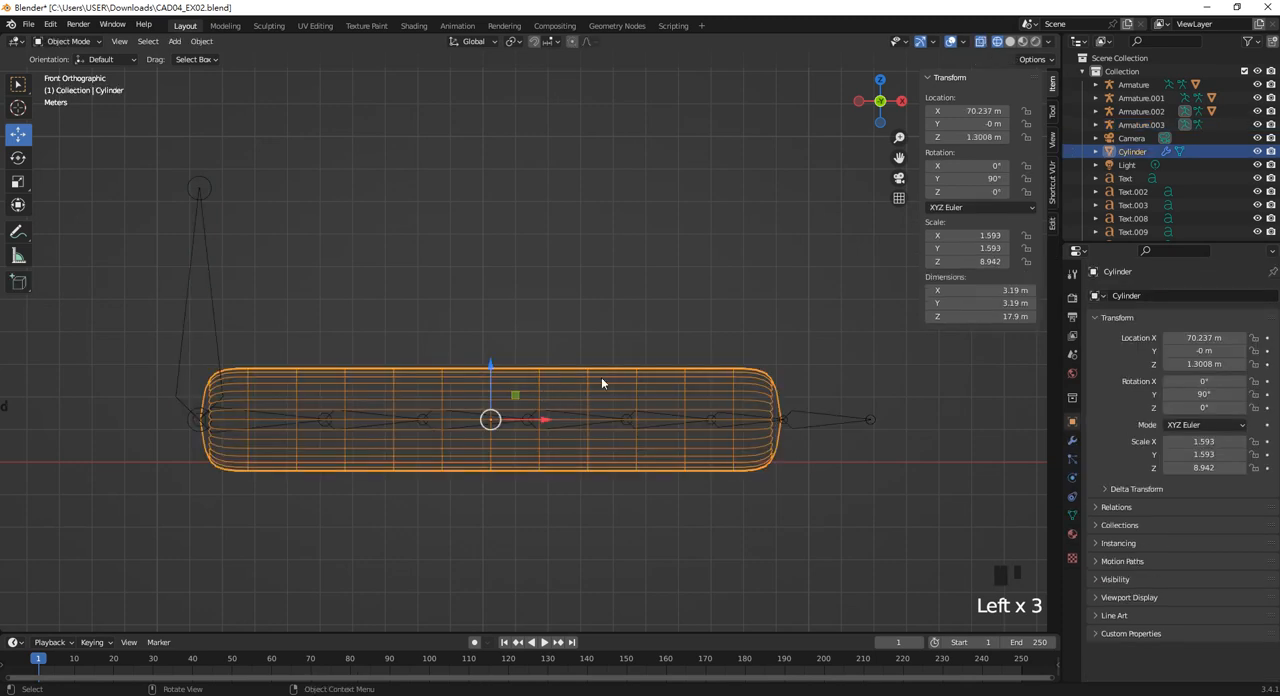
left_click(211, 320, "shift")
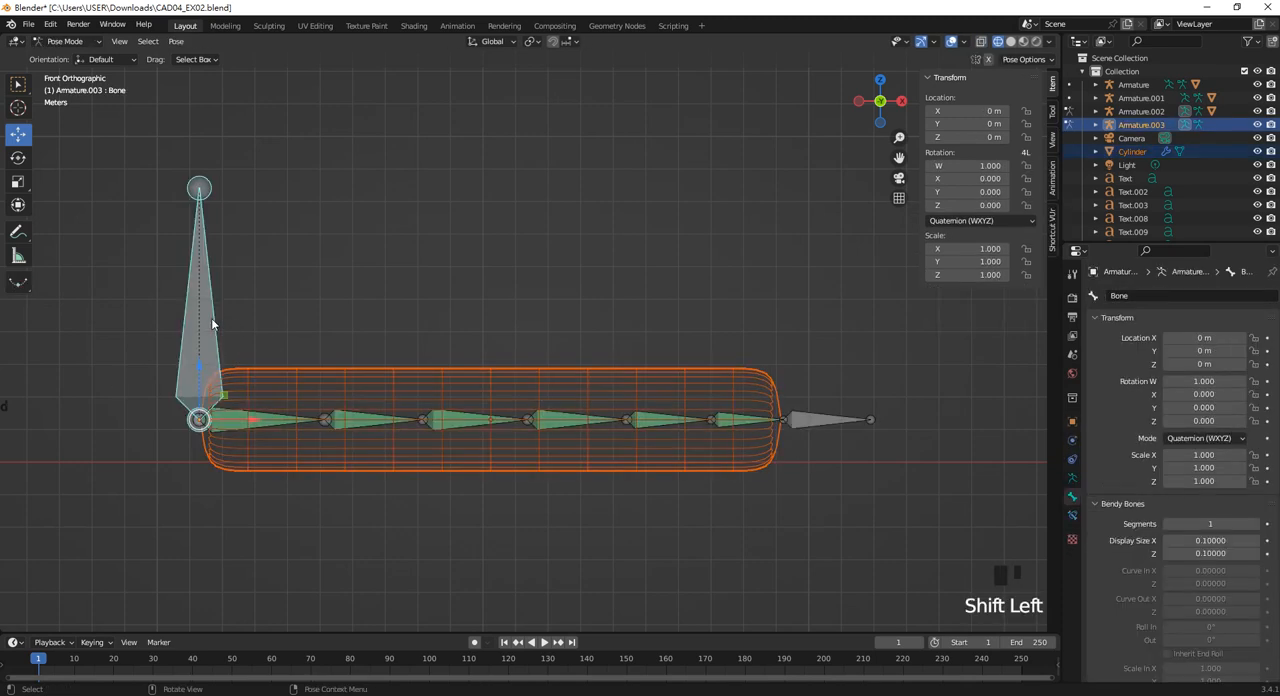
key("ctrl+p")
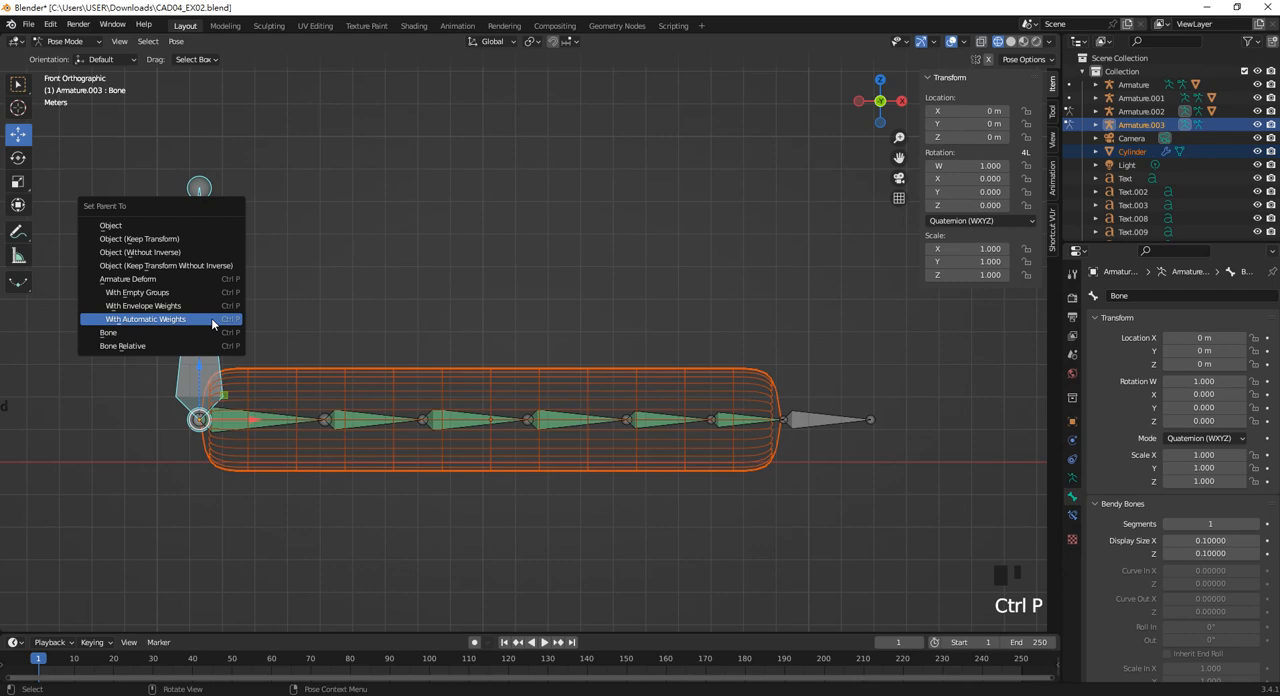
left_click(211, 318)
left_click(433, 311)
Try moving the vertical root bone to test how the cylinder deforms, and undo the move.
left_click(202, 335)
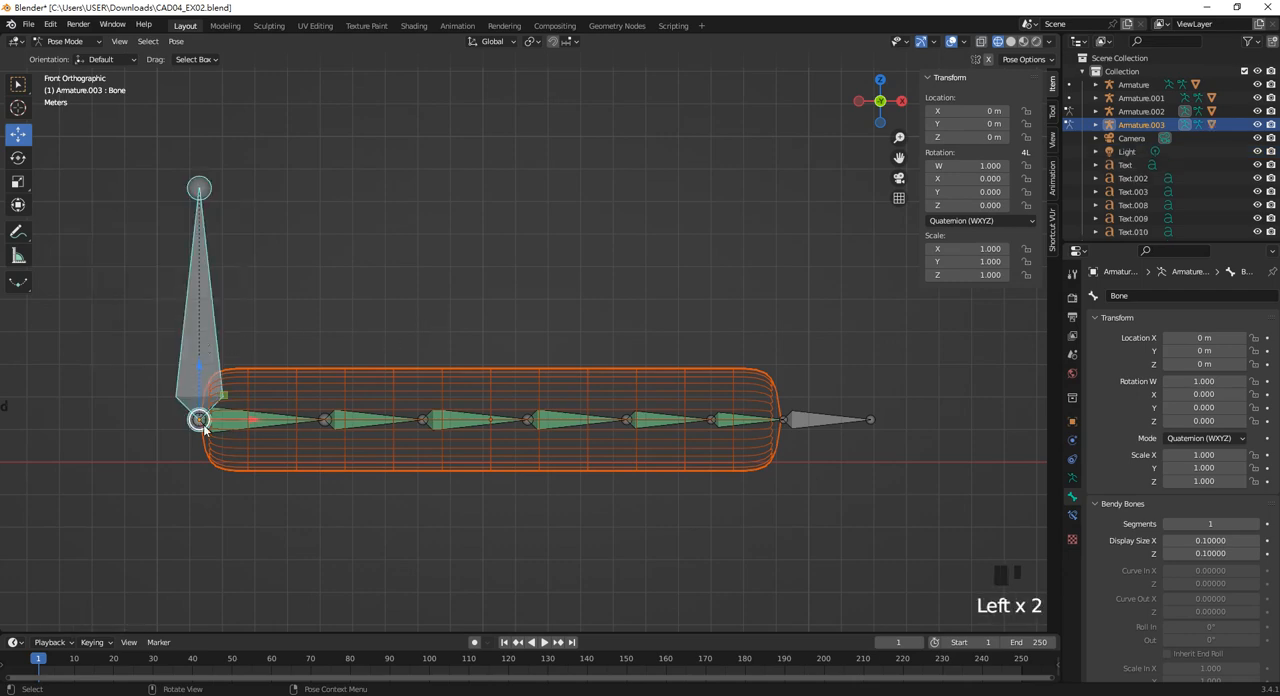
left_click_drag(203, 425, 260, 430)
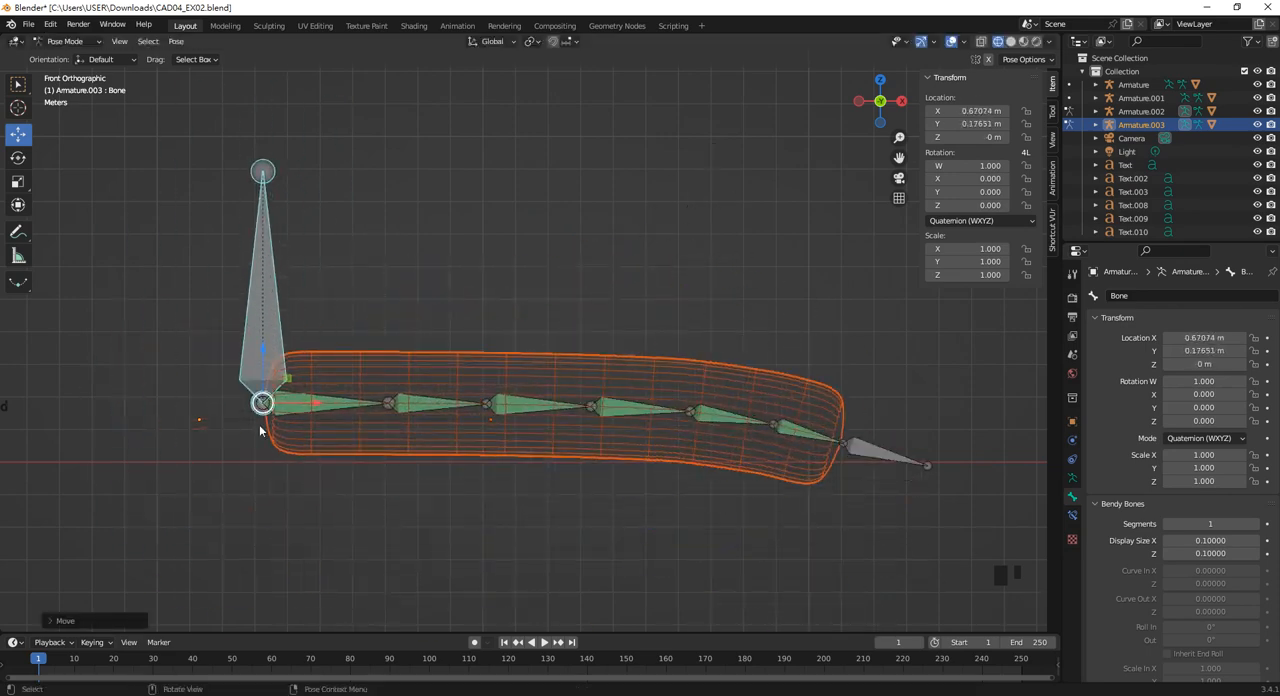
key("ctrl+z")
Set the Bendy Bones segments to 3 on both Bone.005 and Bone.006.
left_click(590, 425)
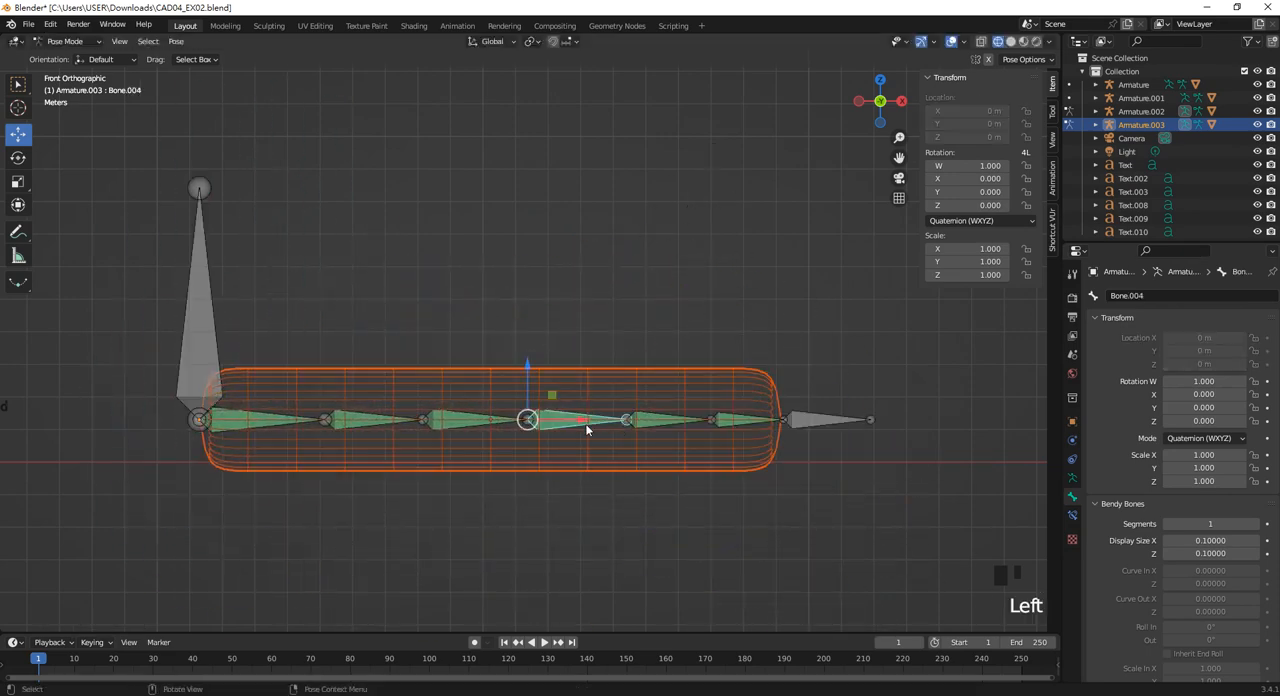
left_click(663, 423)
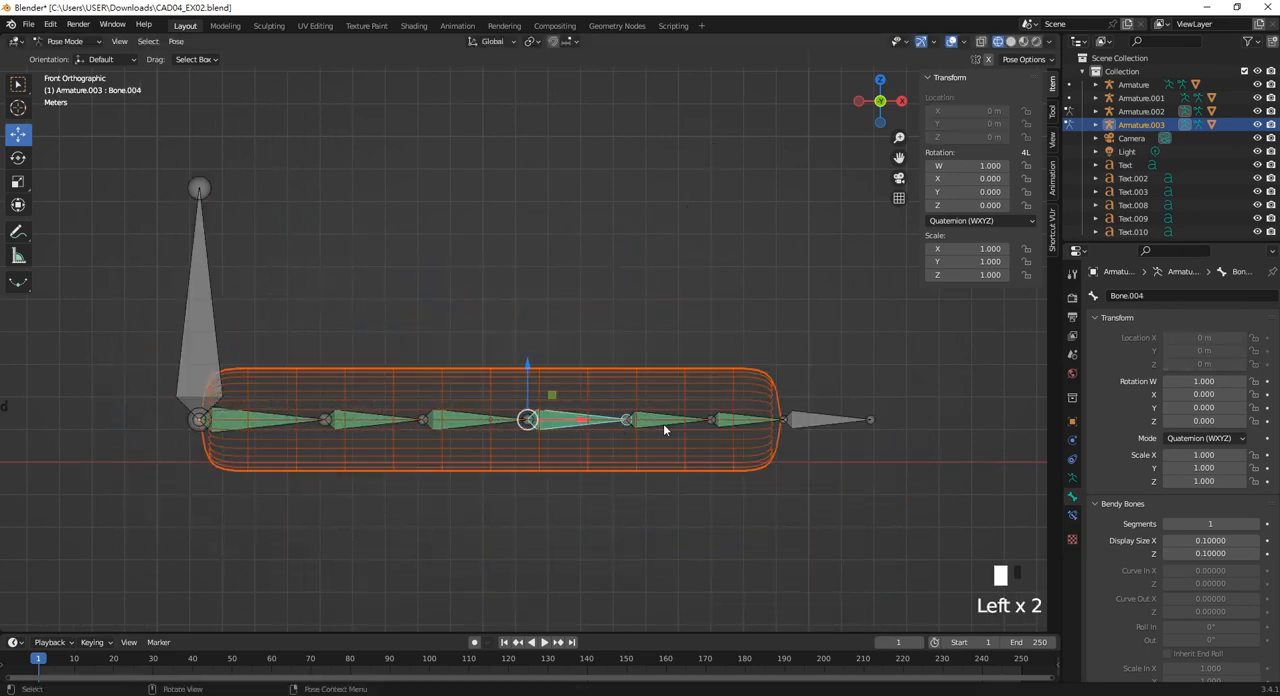
left_click(1255, 523)
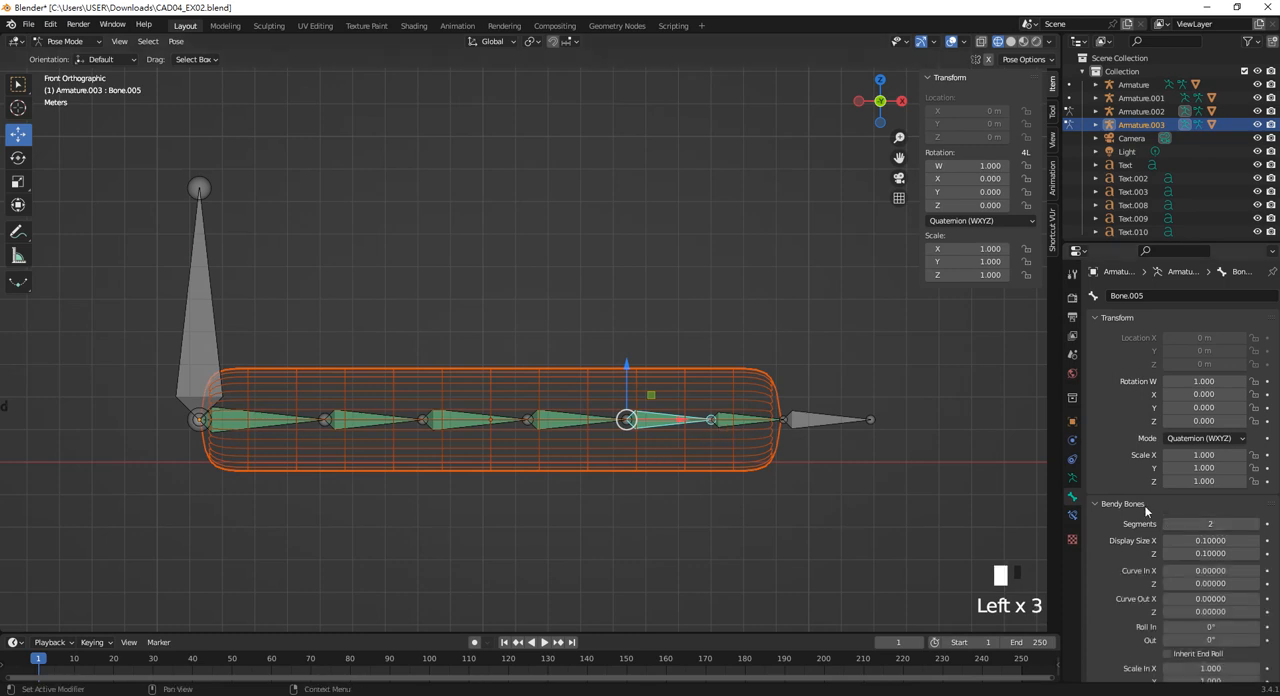
left_click(1255, 523)
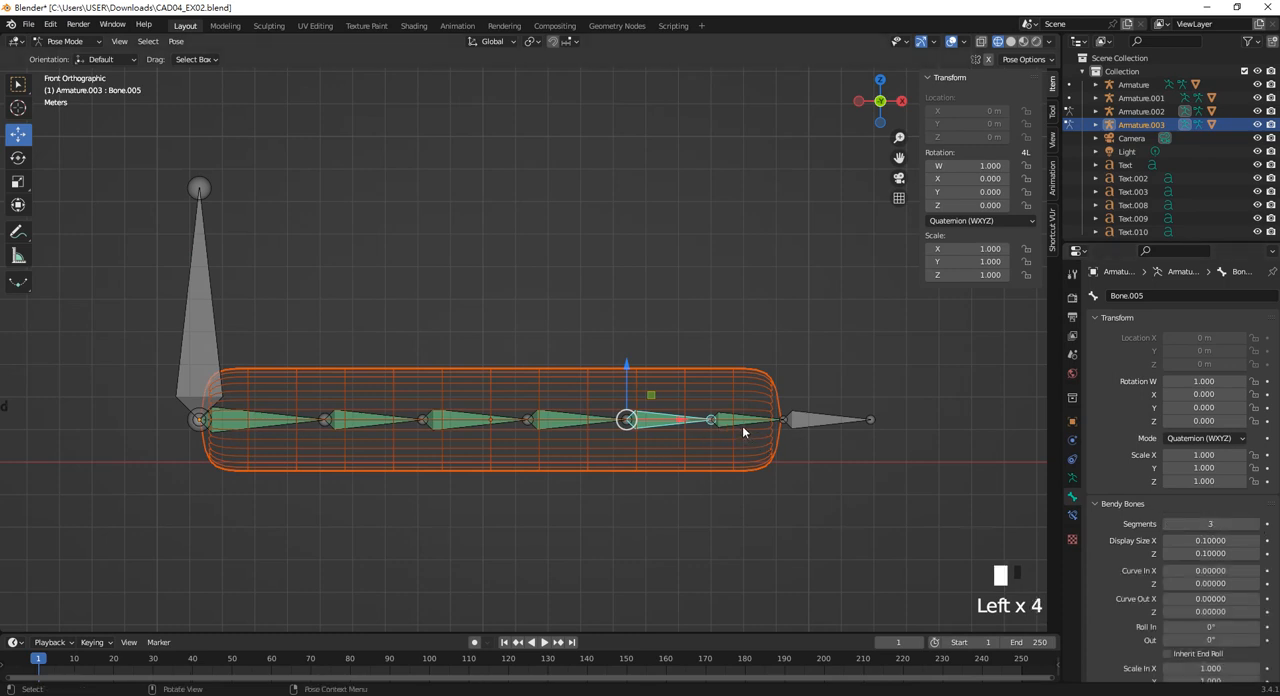
left_click(742, 425)
left_click(1256, 523)
left_click(1256, 523)
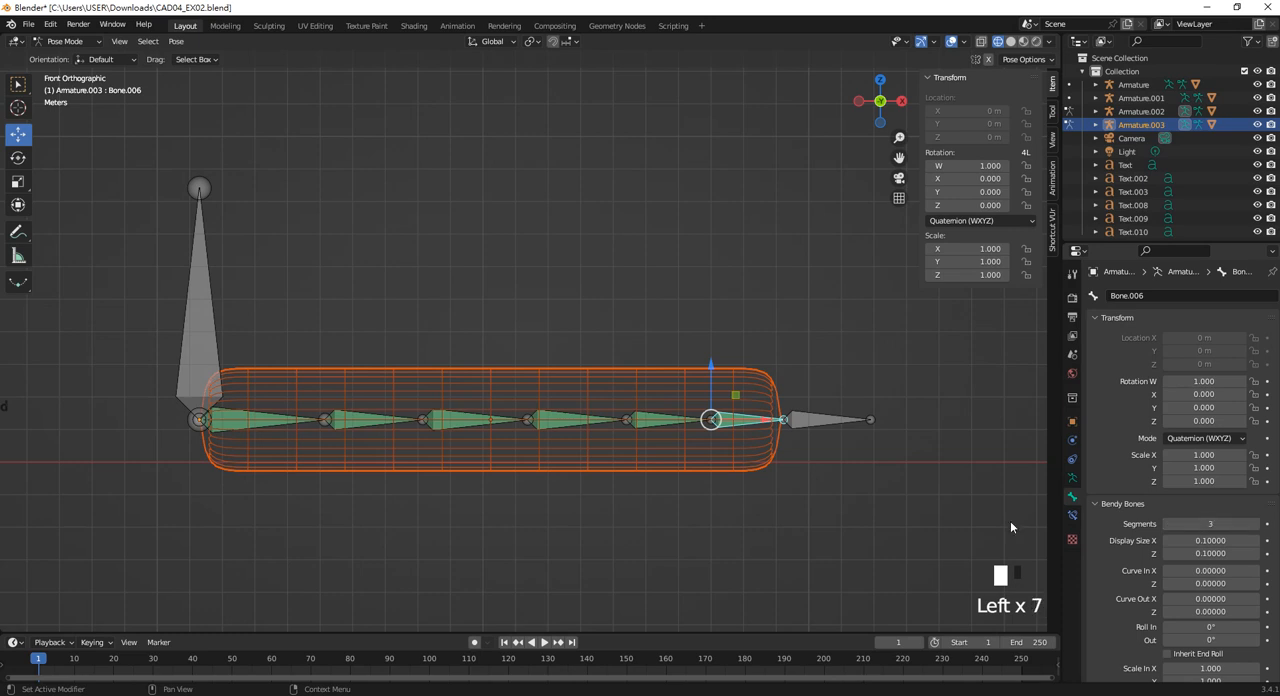
Set the Bendy Bones segments to 3 on both Bone.004 and Bone.003.
left_click(578, 428)
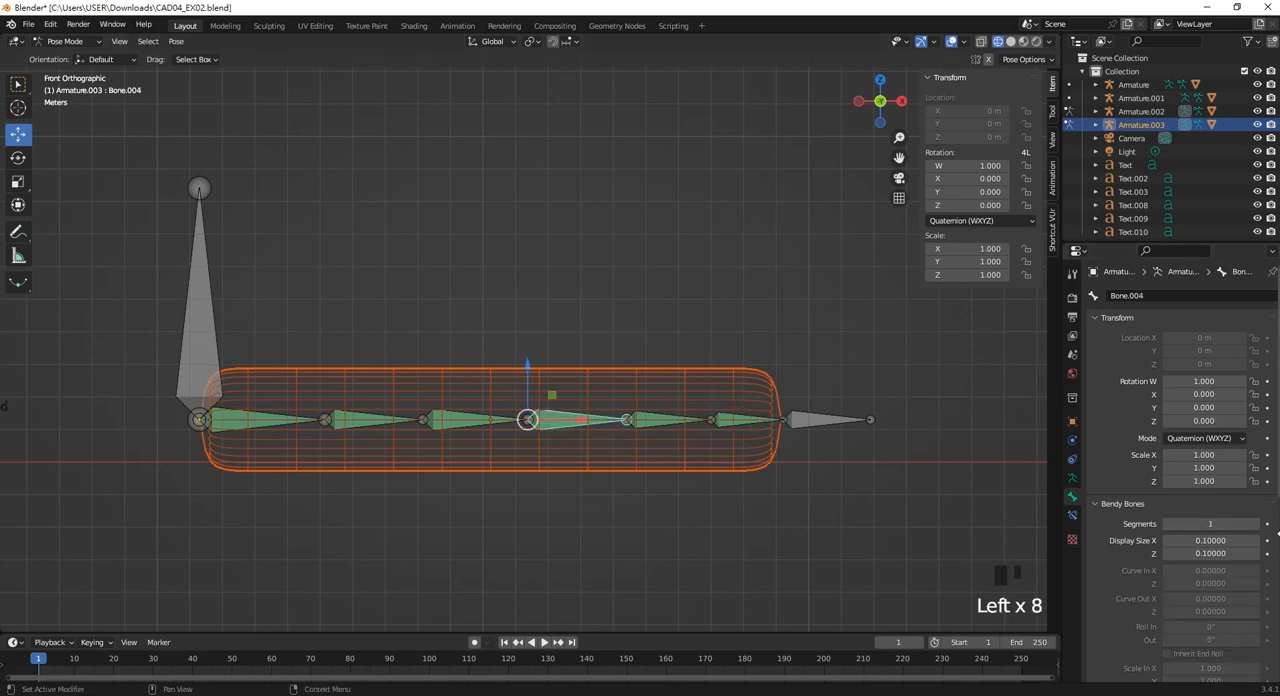
left_click(1258, 524)
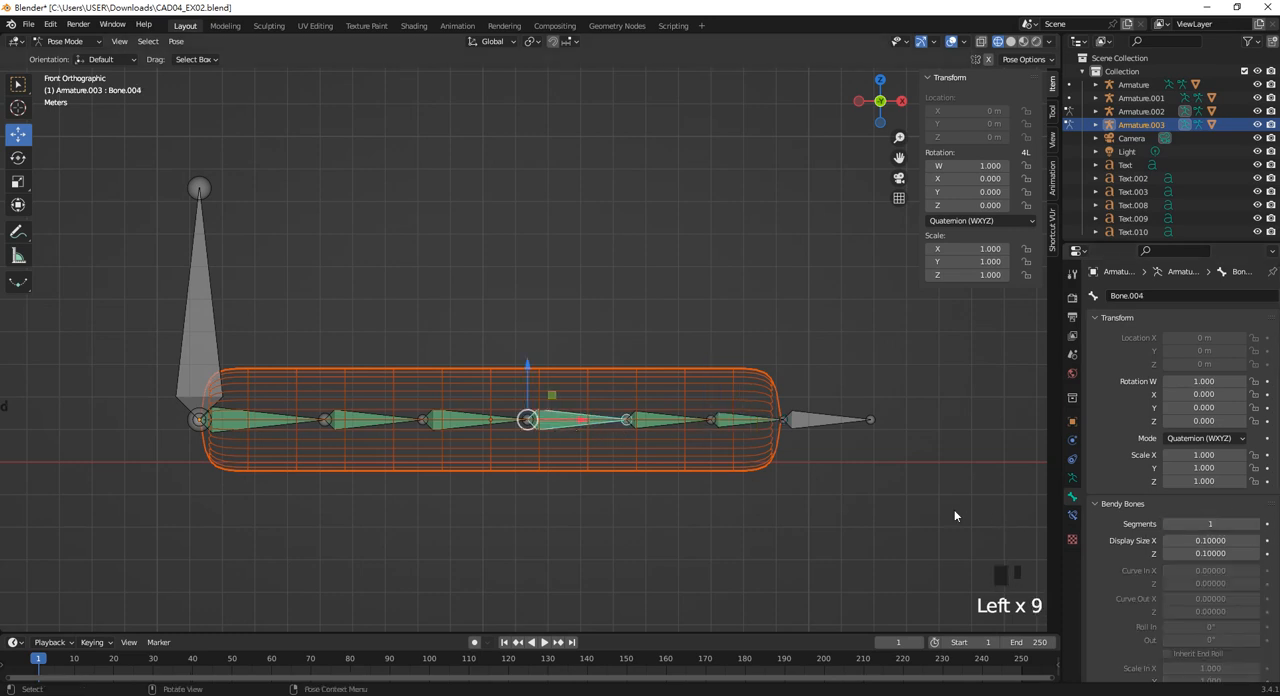
left_click(1255, 524)
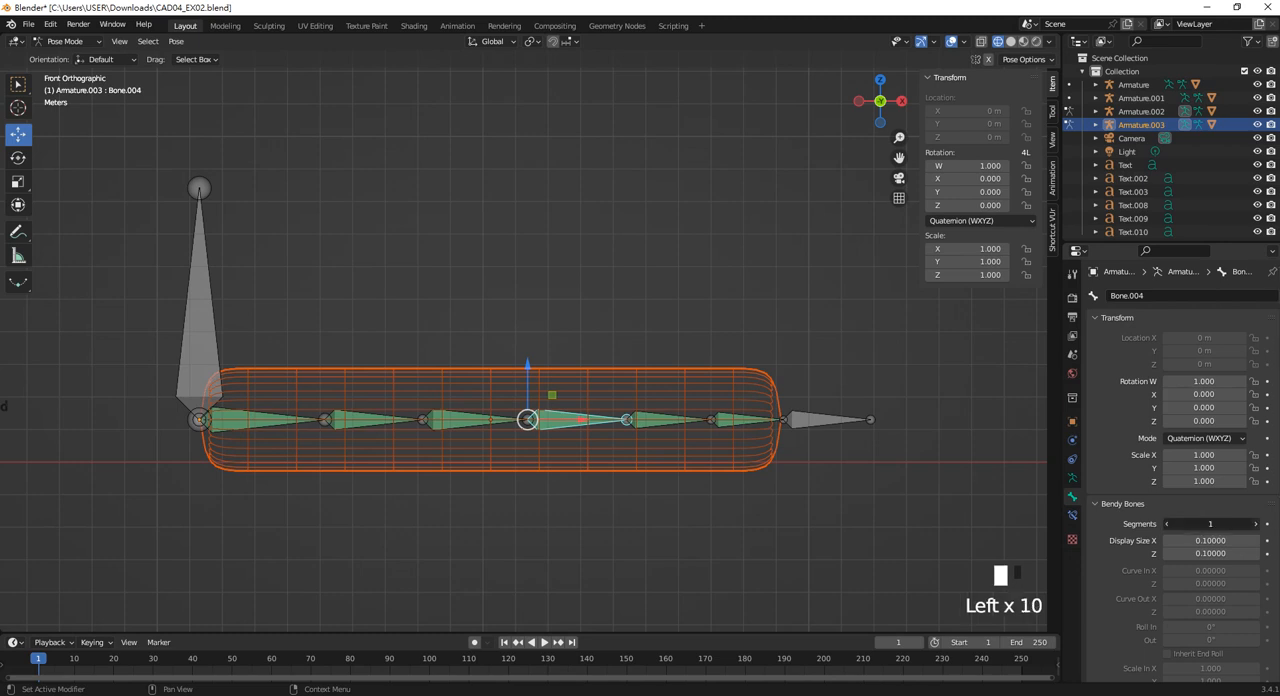
left_click(1255, 524)
left_click(455, 424)
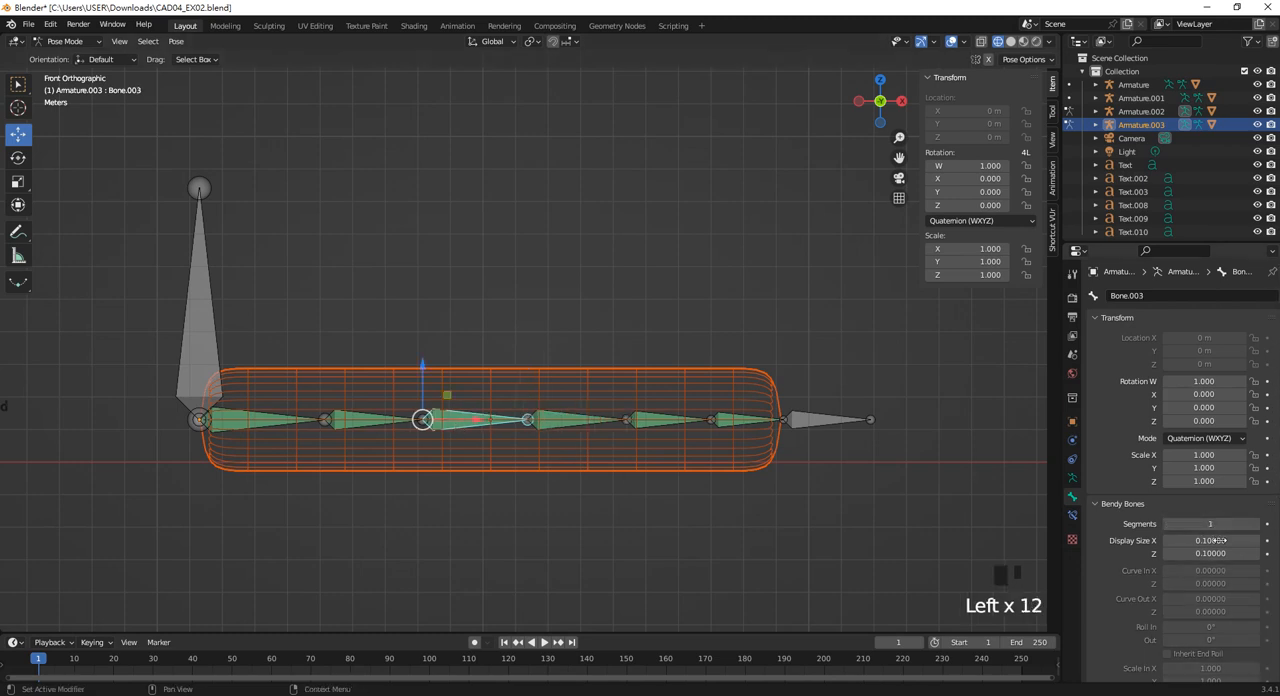
left_click(1255, 530)
left_click(1255, 530)
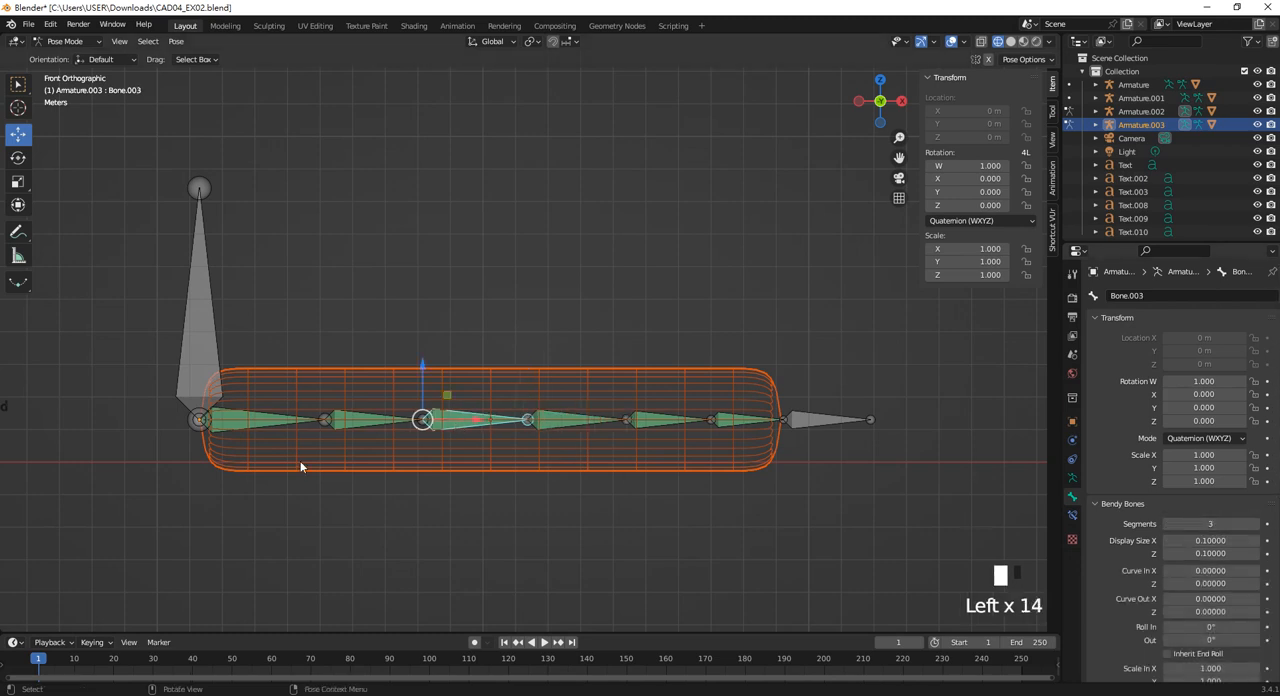
Set the Bendy Bones segments to 3 on both Bone.002 and Bone.001.
left_click(361, 427)
left_click(1255, 524)
left_click(1255, 524)
left_click(352, 425)
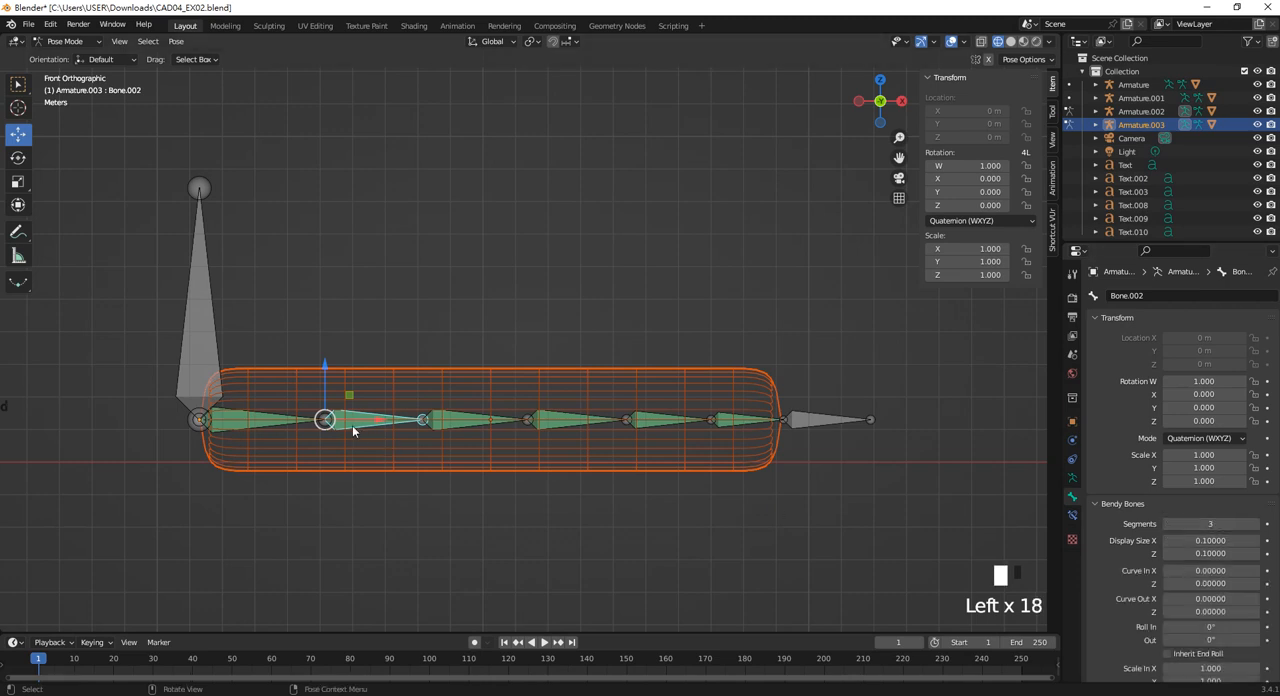
left_click(253, 423)
left_click(1257, 524)
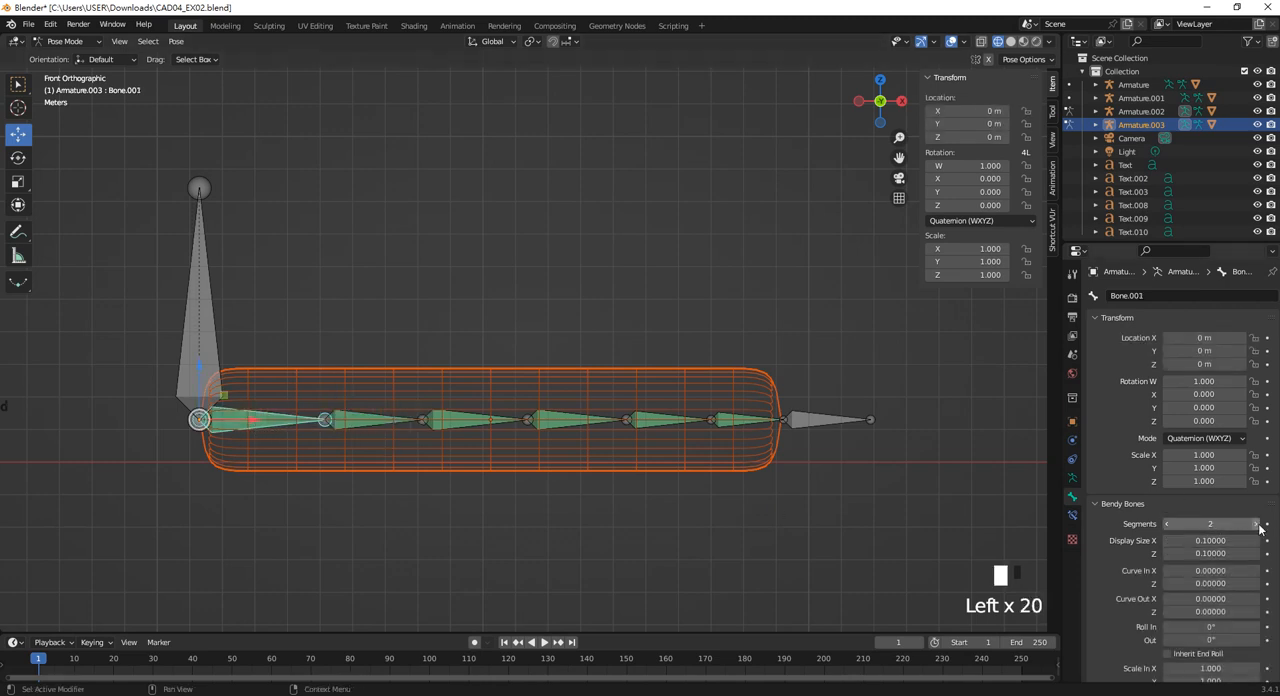
left_click(1257, 524)
left_click(517, 492)
Try moving the vertical root bone to test the segmented bone chain, and undo the move.
left_click(189, 317)
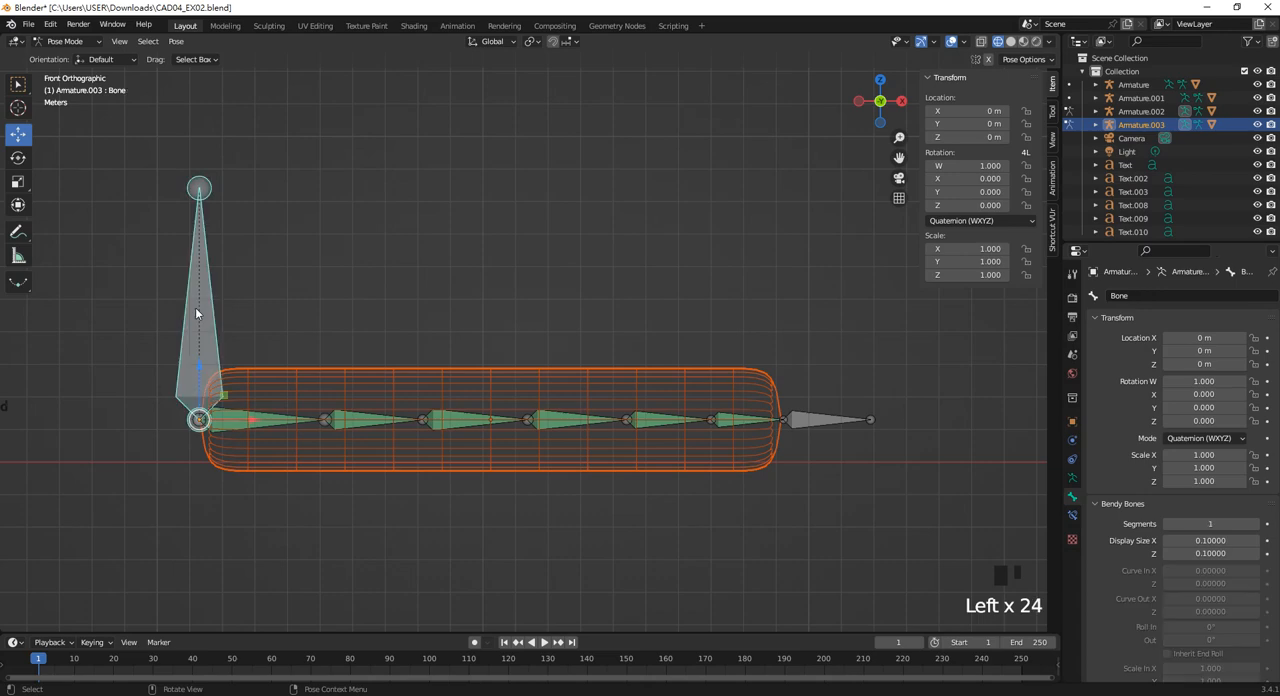
mouse_move(190, 316)
left_mouse_down()
mouse_move(210, 264)
mouse_move(298, 253)
mouse_move(347, 315)
mouse_move(241, 188)
mouse_move(176, 299)
left_mouse_up()
key("ctrl+z")
Rotate Bone.004 upward by about 43° and Bone.005 downward by about 70° in the front view.
left_click(549, 434)
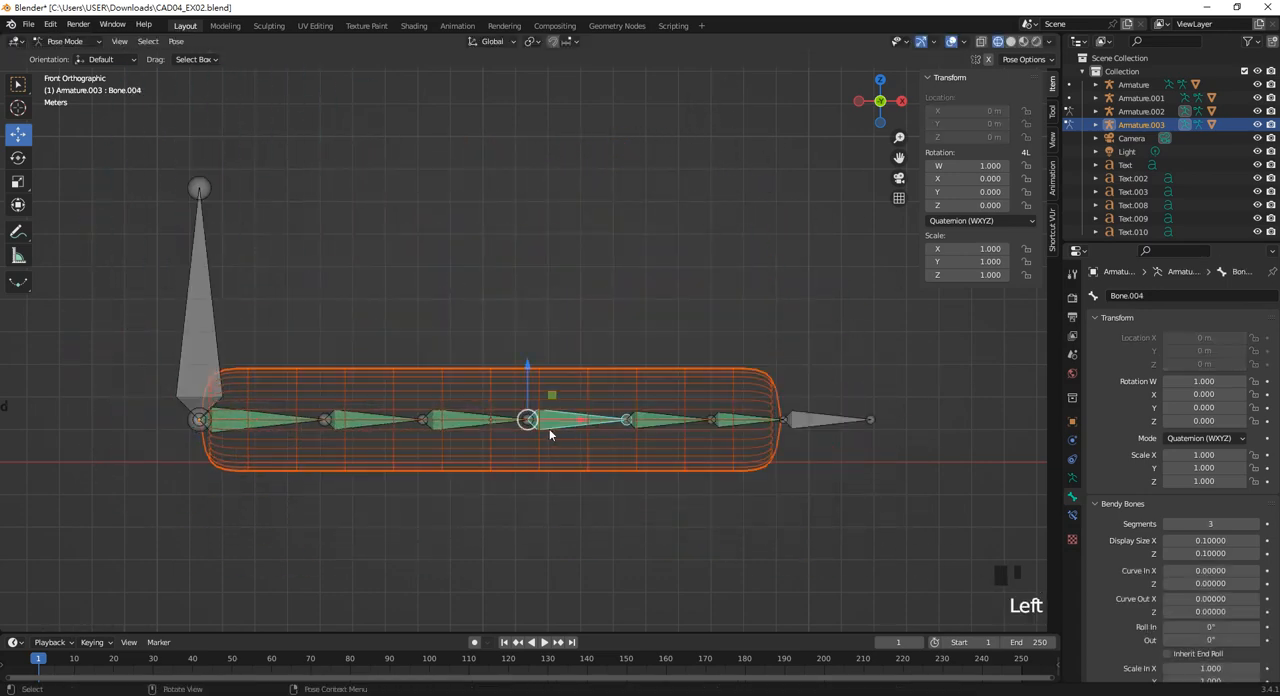
left_click(18, 157)
left_click_drag(584, 409, 538, 346)
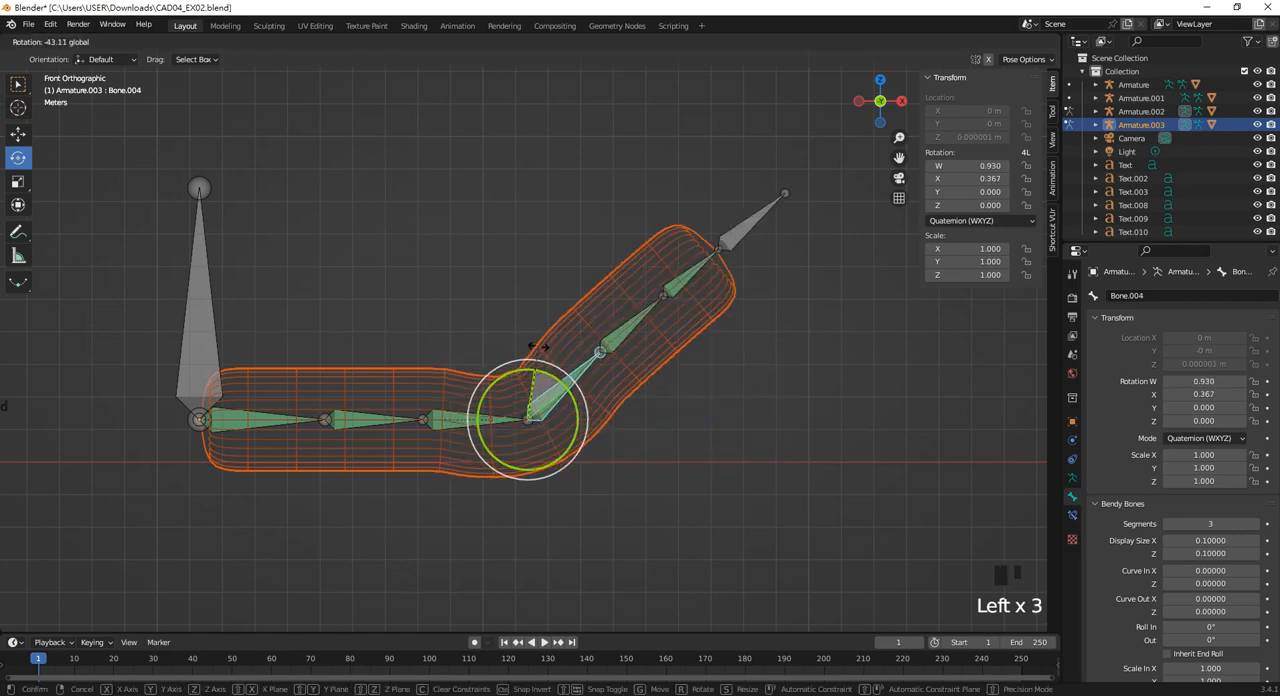
left_click(622, 328)
left_click_drag(629, 330, 660, 398)
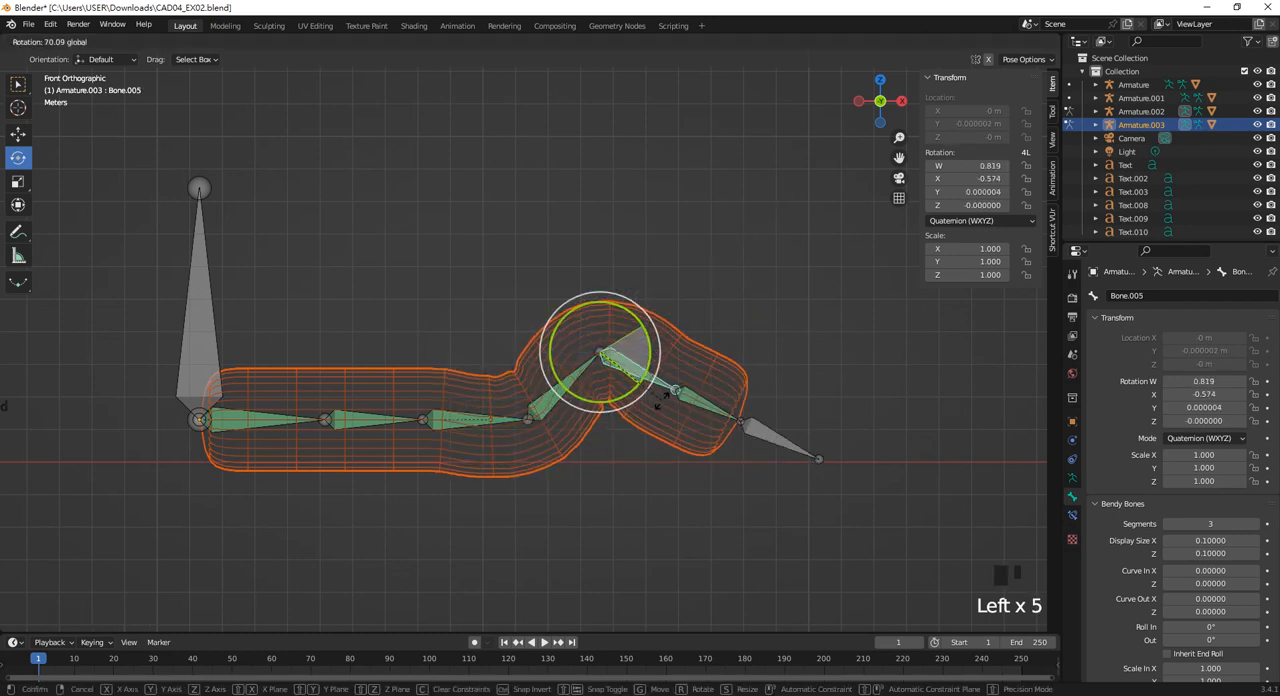
Rotate Bone.002 upward to a quaternion rotation of about W 0.960, X 0.281.
left_click(380, 420)
left_click_drag(380, 426, 335, 345)
key("ctrl+z")
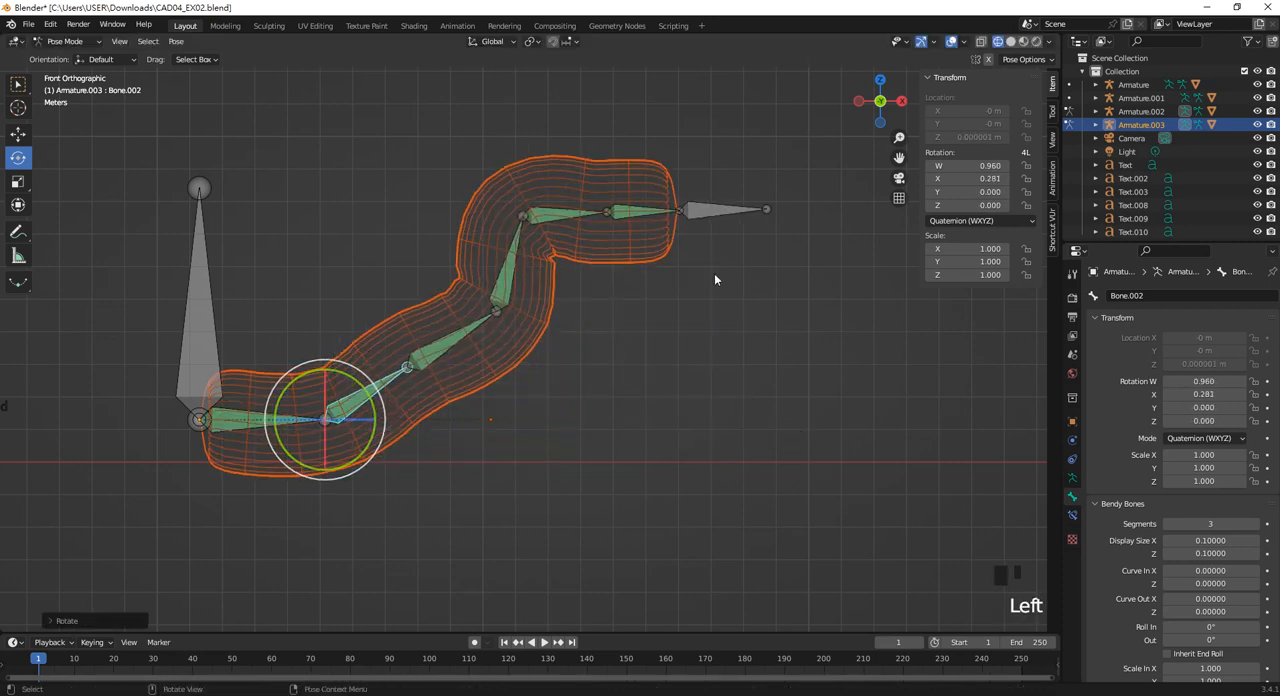
Rotate the end bone Bone.007 downward to about W 0.983, X -0.186, and try moving it slightly.
left_click(724, 211)
left_click_drag(716, 185, 722, 243)
left_click(18, 137)
mouse_move(695, 200)
left_mouse_down()
mouse_move(704, 219)
mouse_move(679, 177)
mouse_move(688, 190)
left_mouse_up()
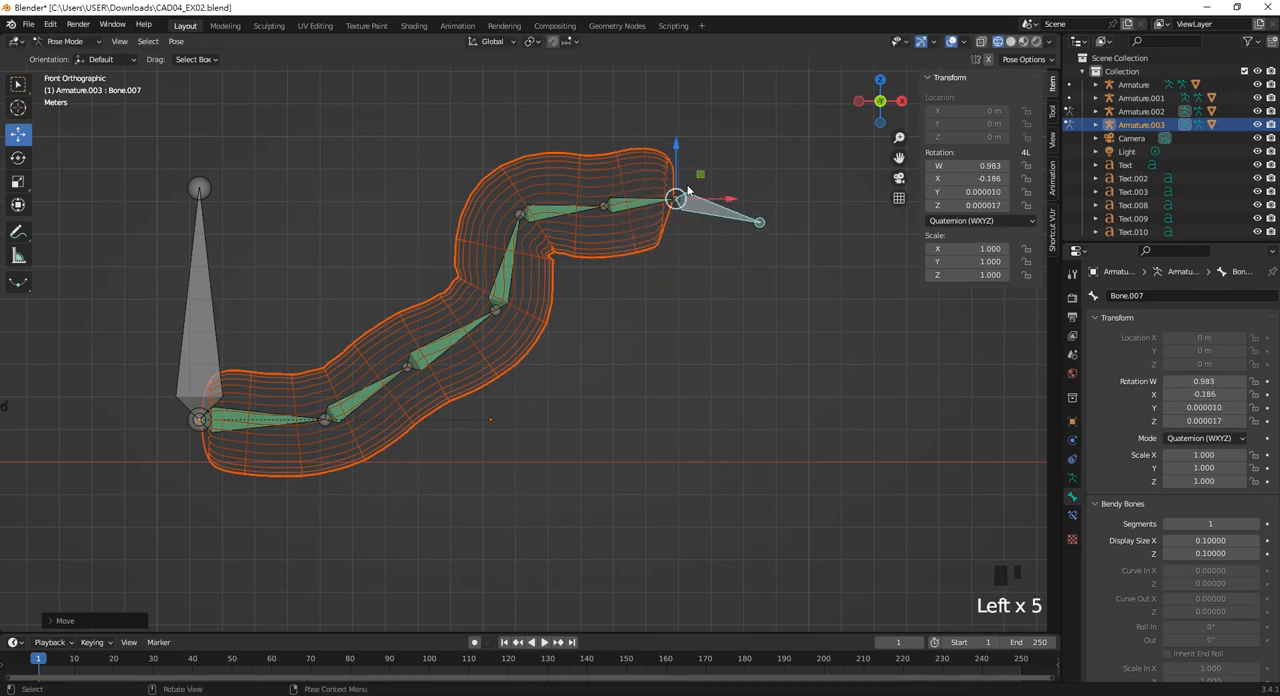
Move the vertical root bone down and to the left, to about X -0.44 m, Y -0.35 m.
left_click(190, 341)
left_click_drag(199, 420, 158, 449)
scroll(696, 407, "down", 4)
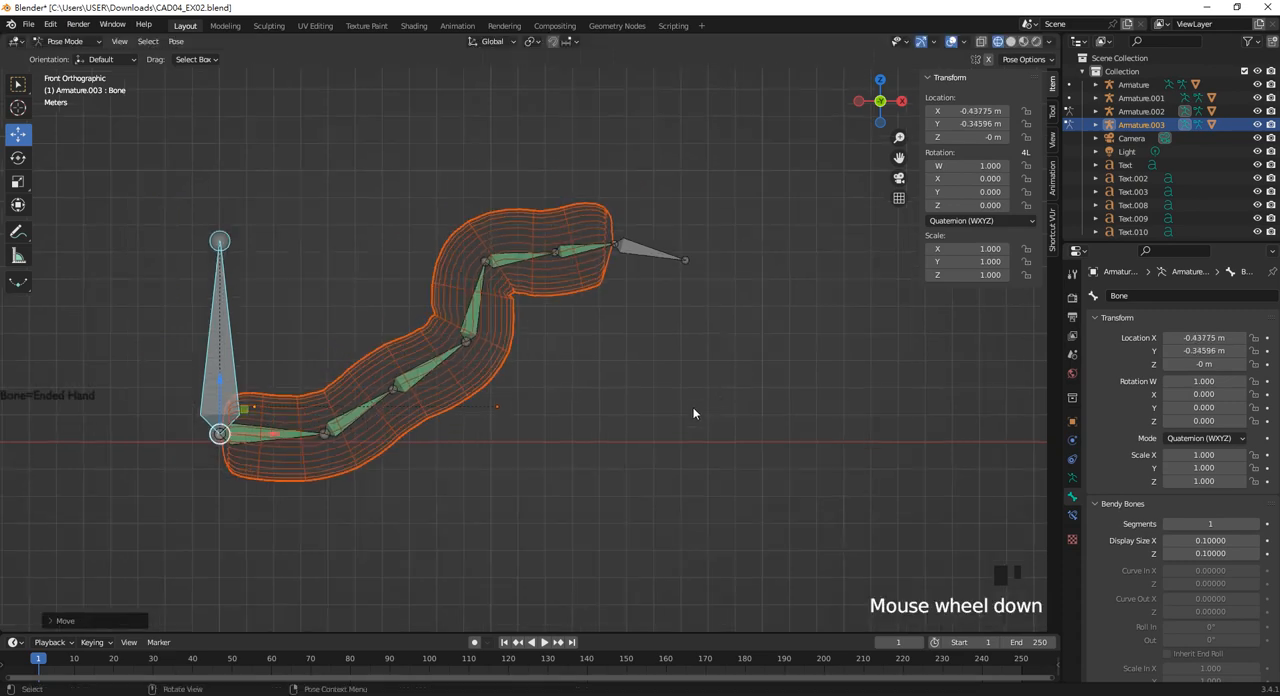
middle_click_drag(380, 420, 731, 391, "shift")
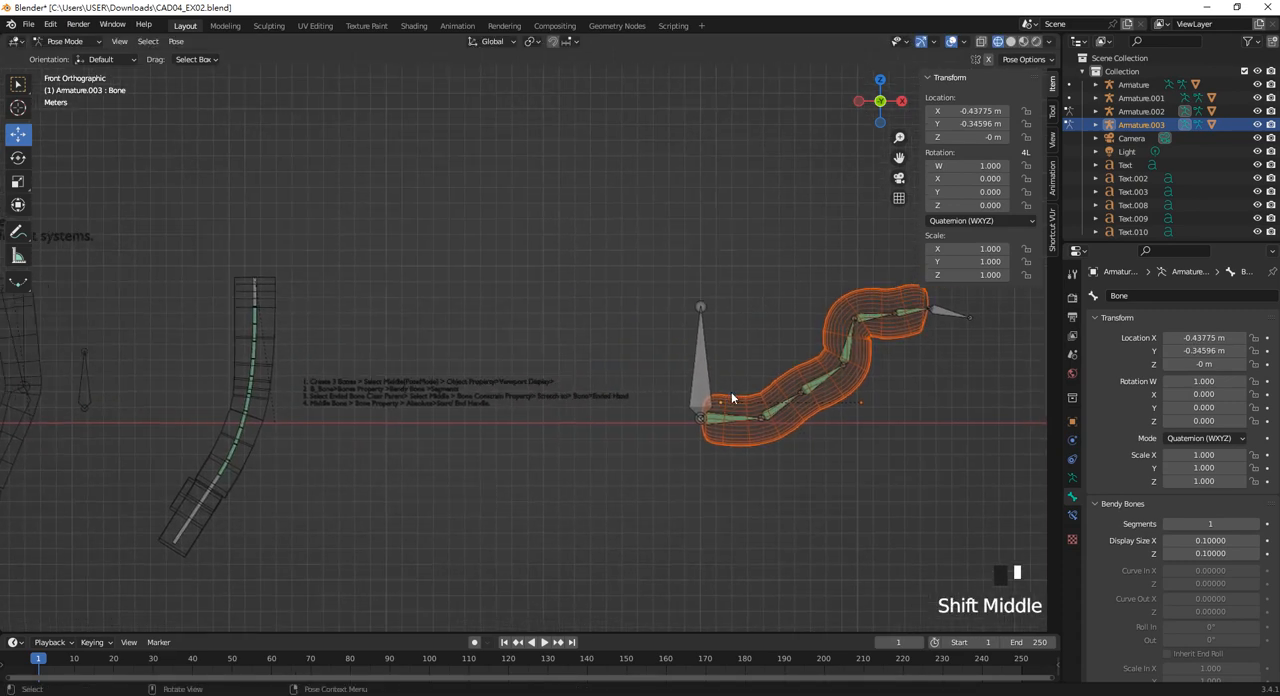
scroll(531, 389, "down", 4)
scroll(531, 389, "up", 2)
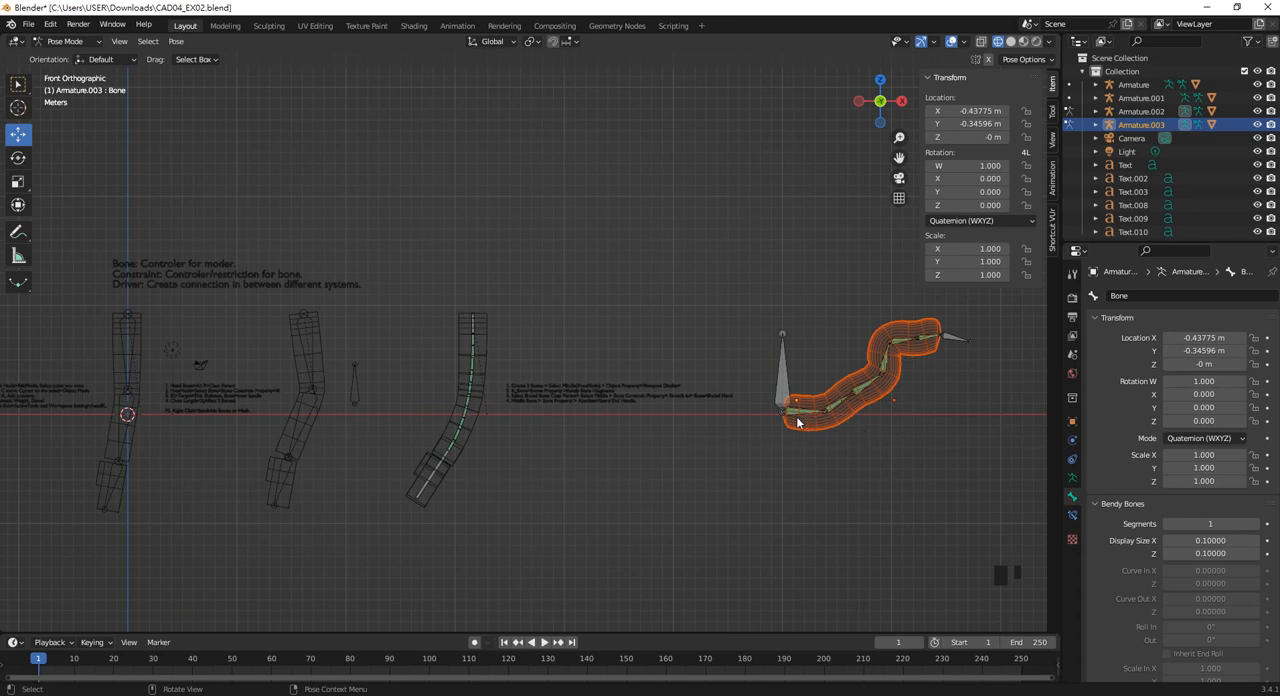
middle_click_drag(796, 416, 841, 427, "shift")
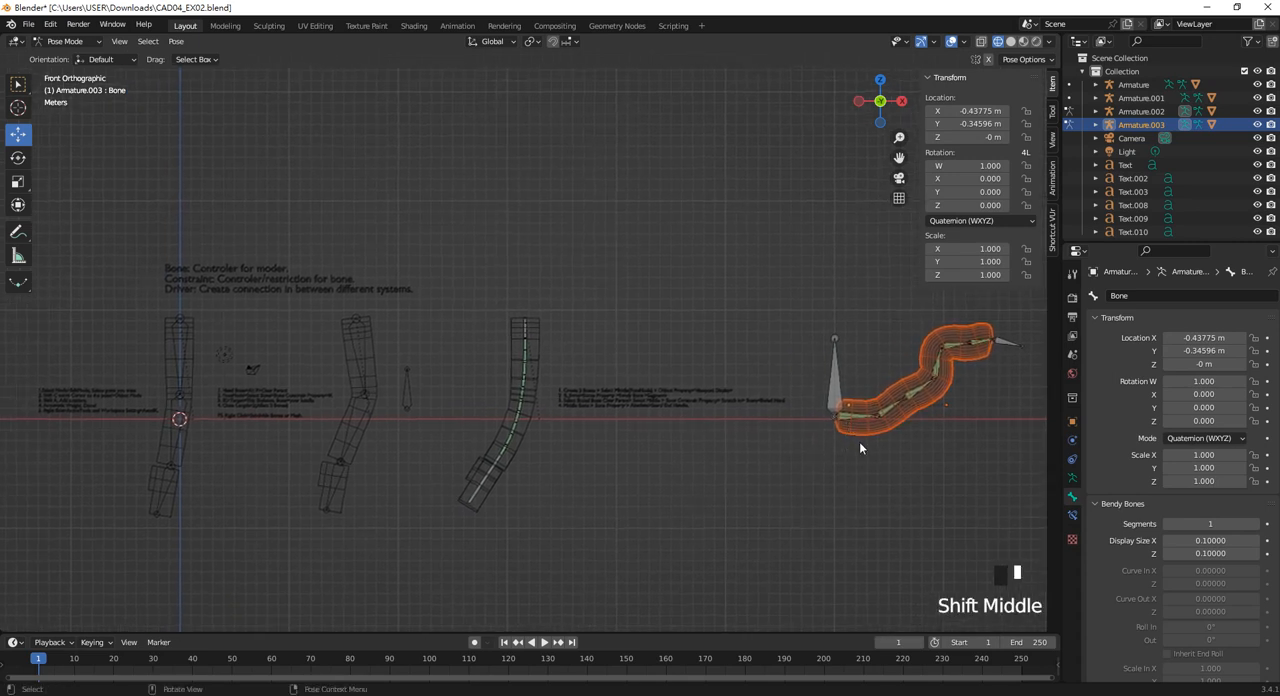